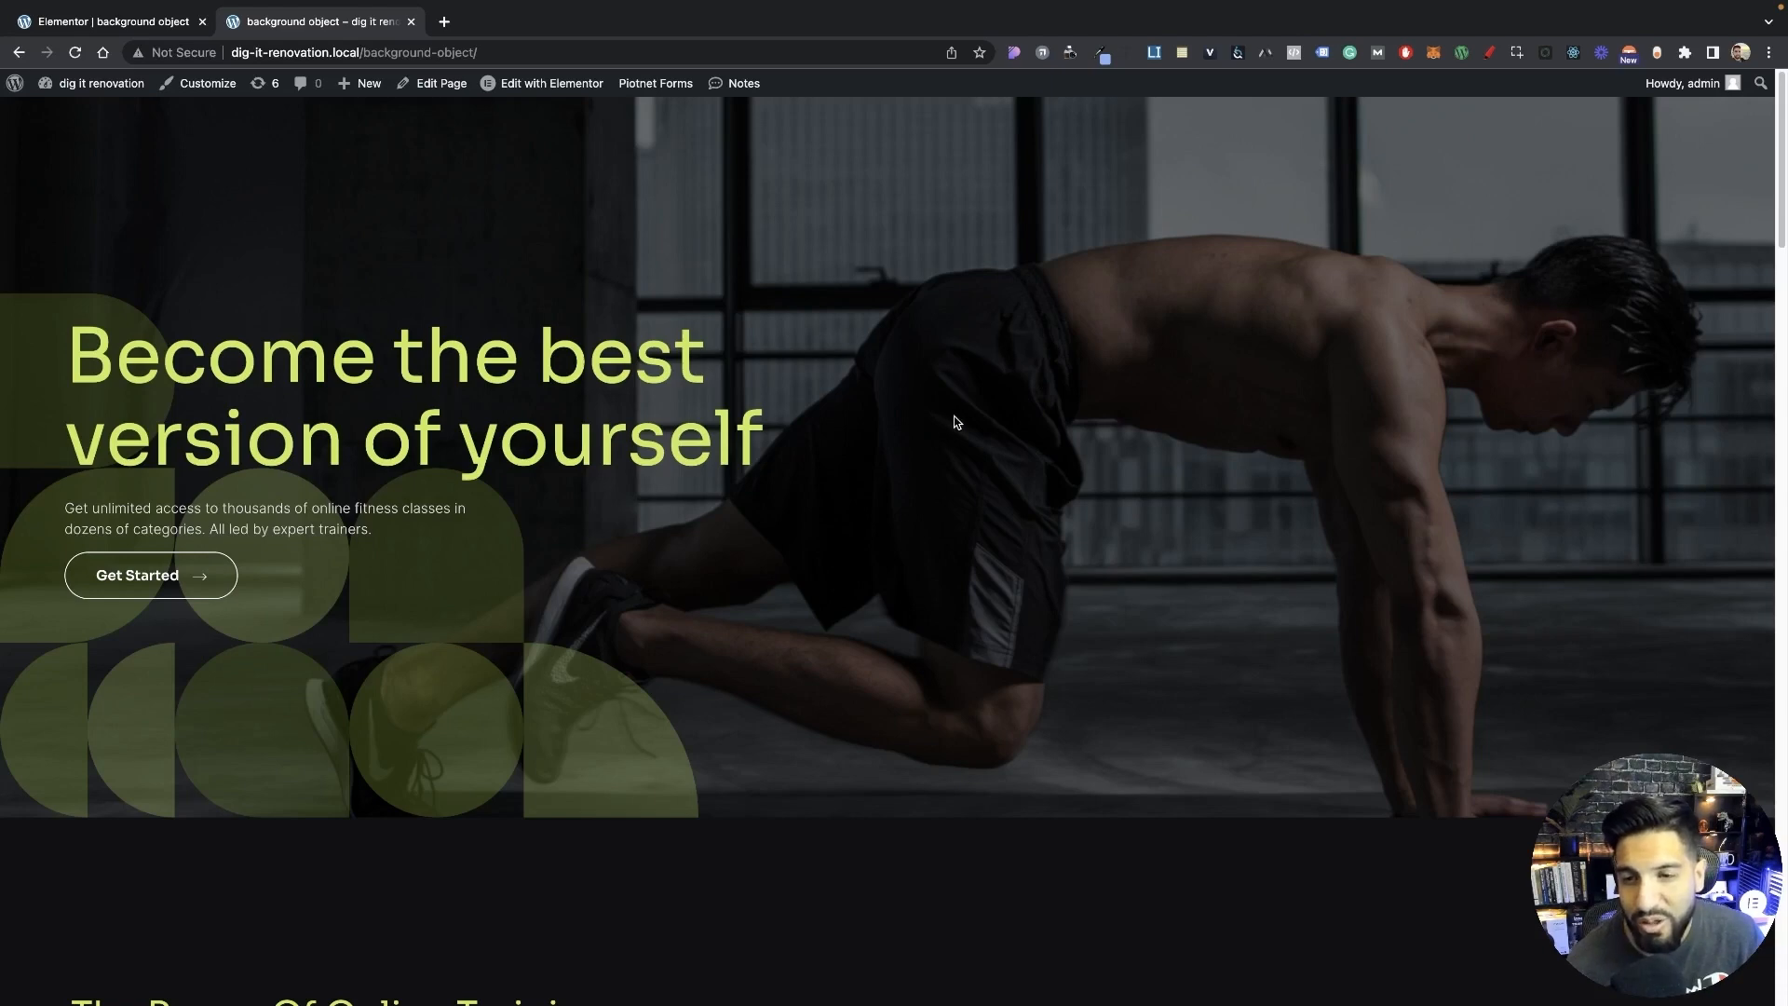
Inspect how the hero section and its background shapes adapt at responsive widths from desktop down to 481 px.
right_click(973, 337)
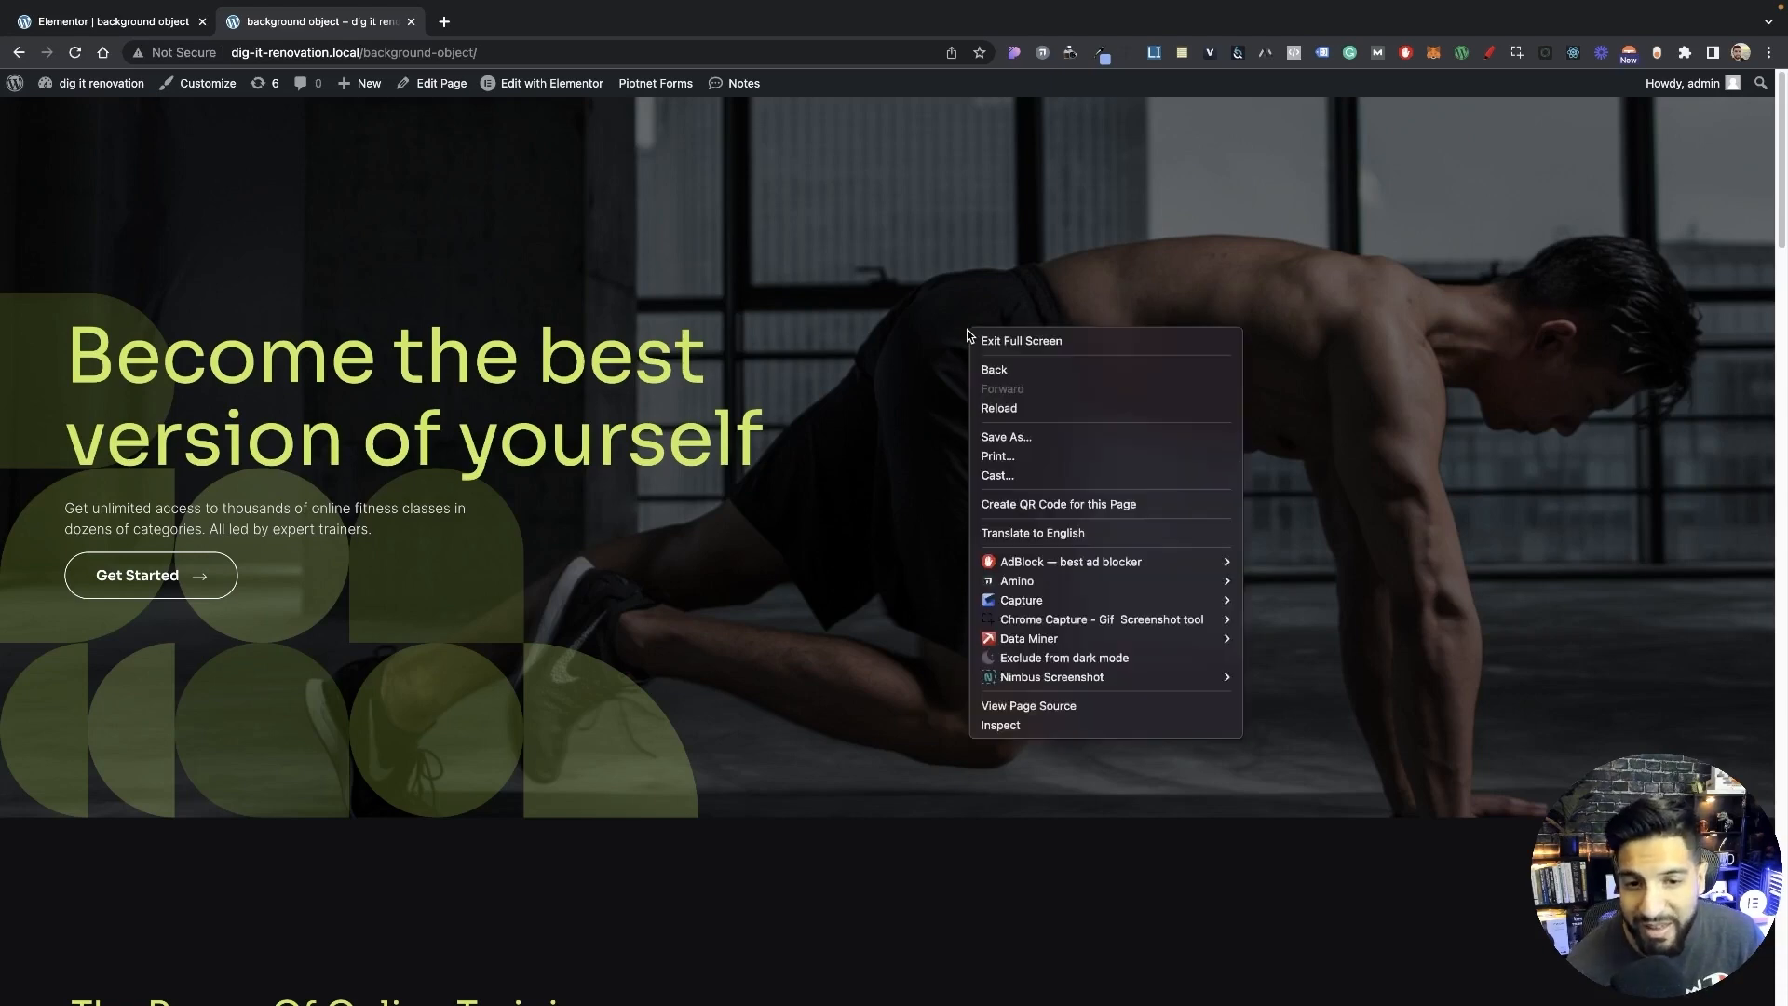
left_click(1048, 719)
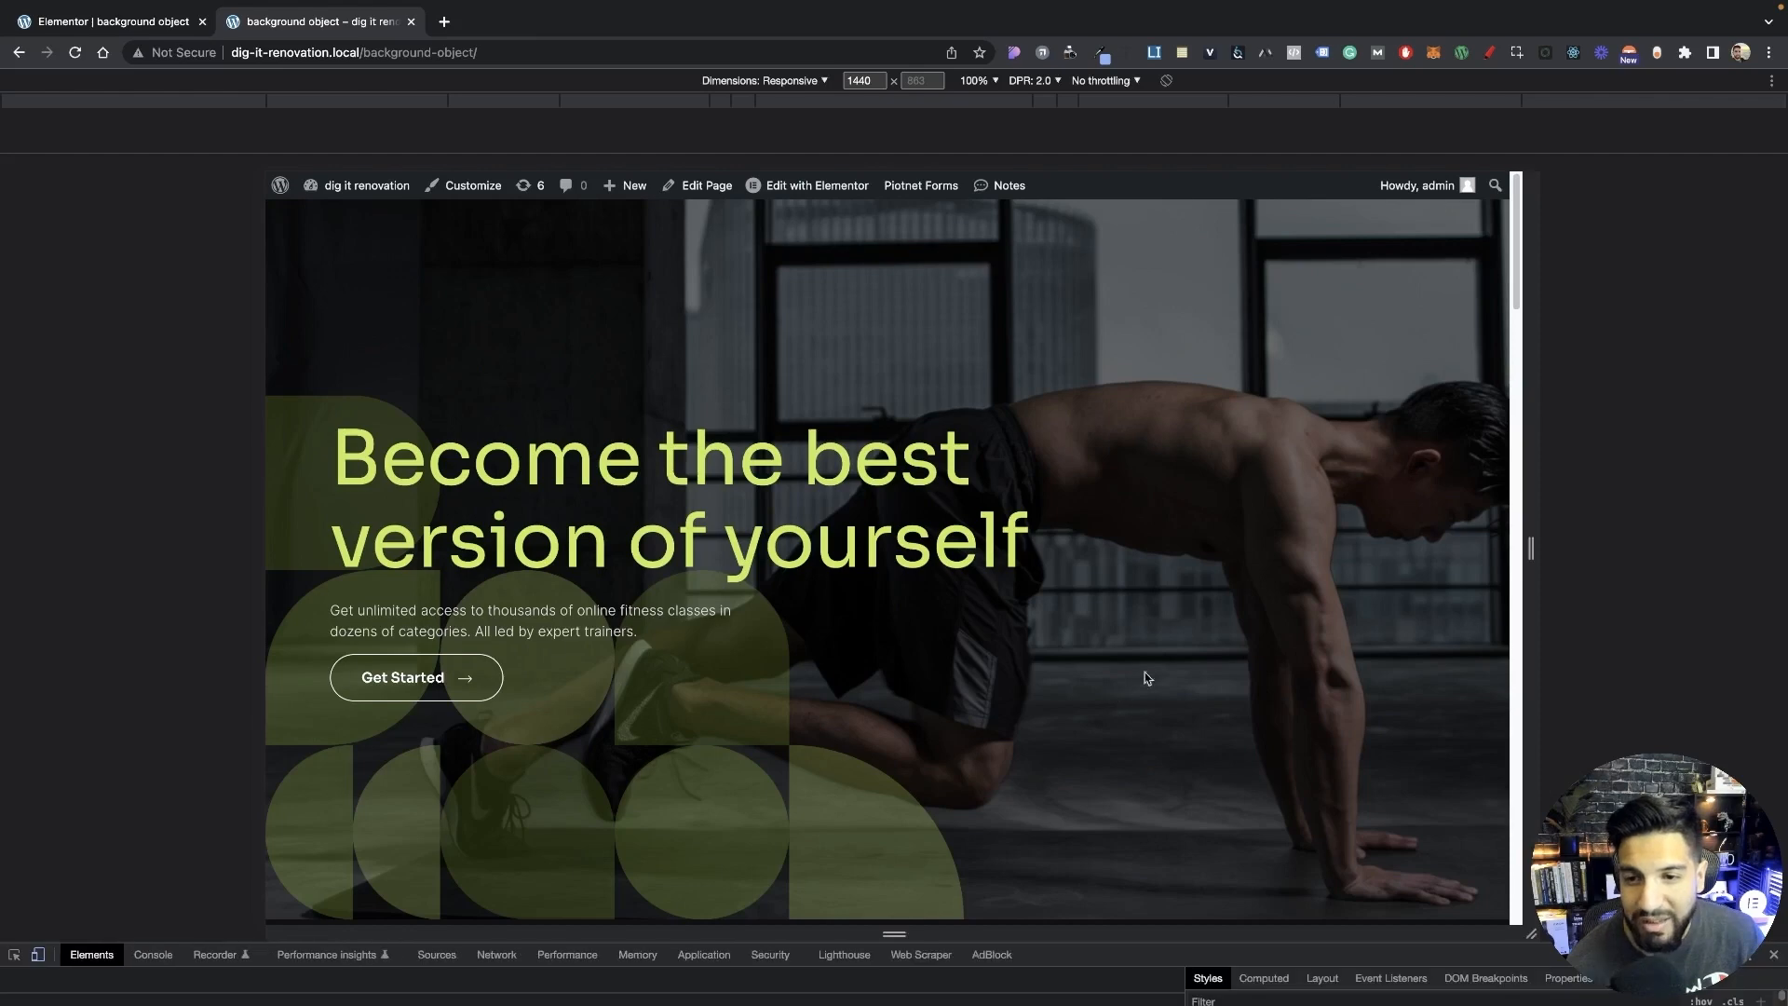
left_click_drag(1532, 547, 1683, 547)
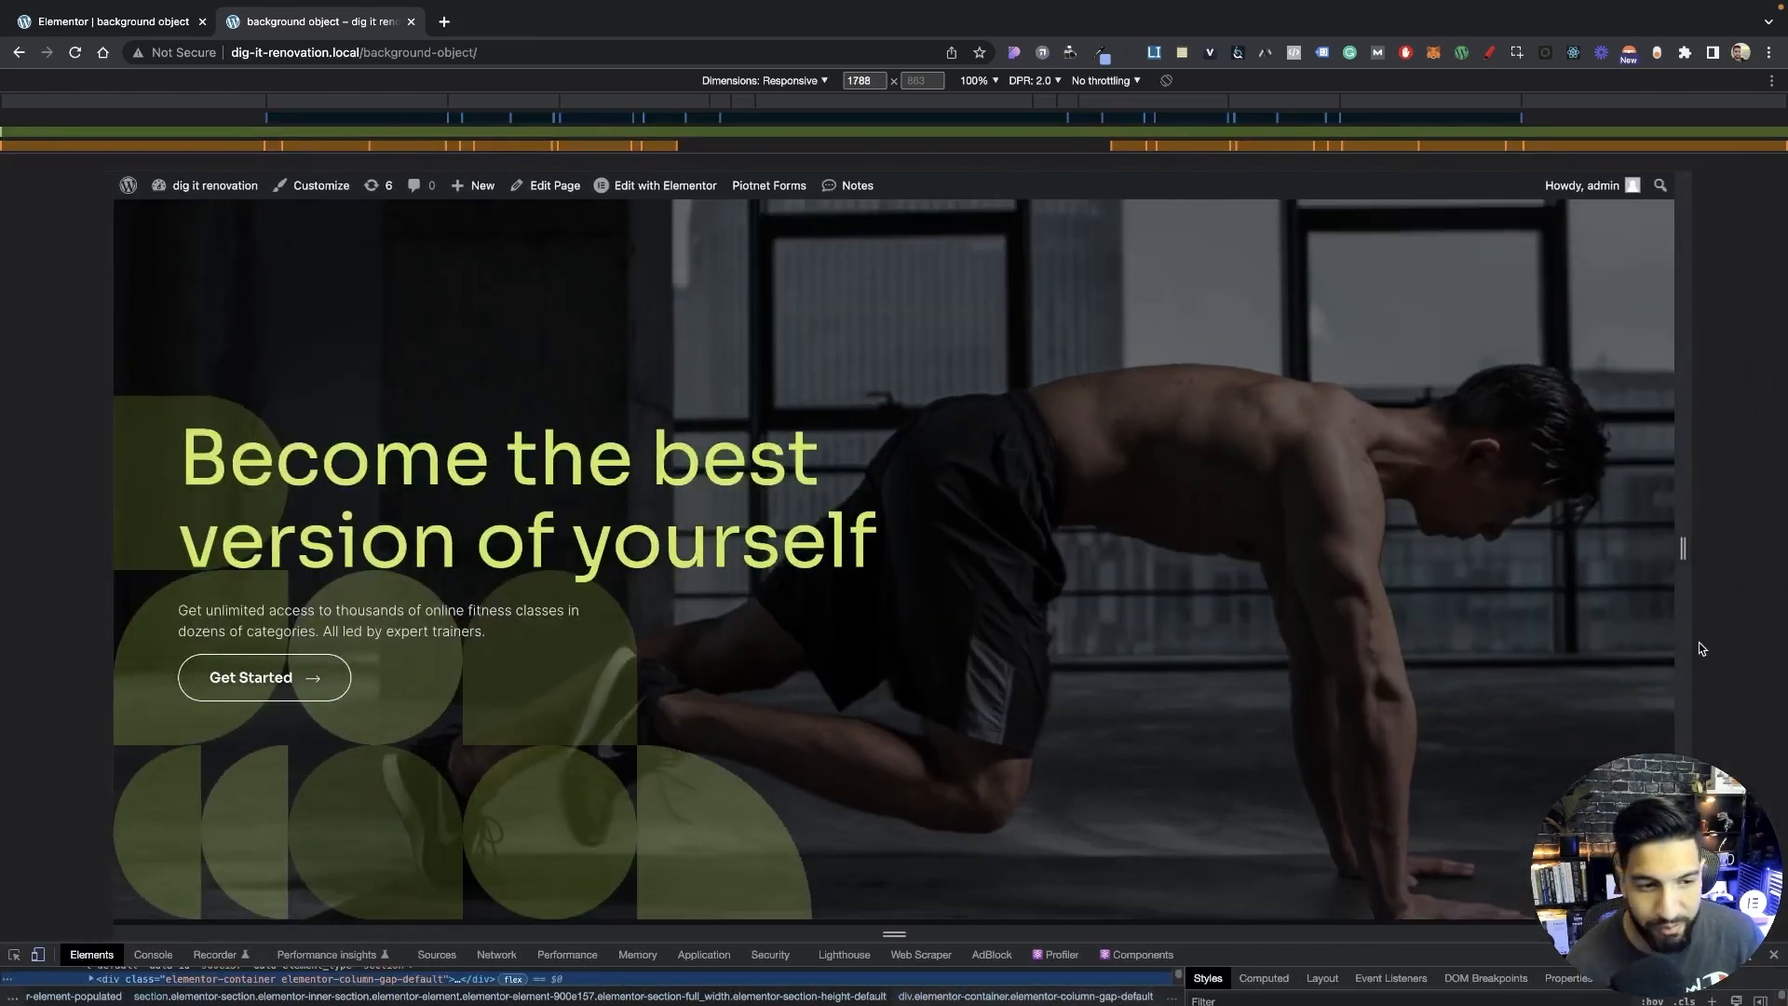
left_click_drag(1654, 643, 1497, 664)
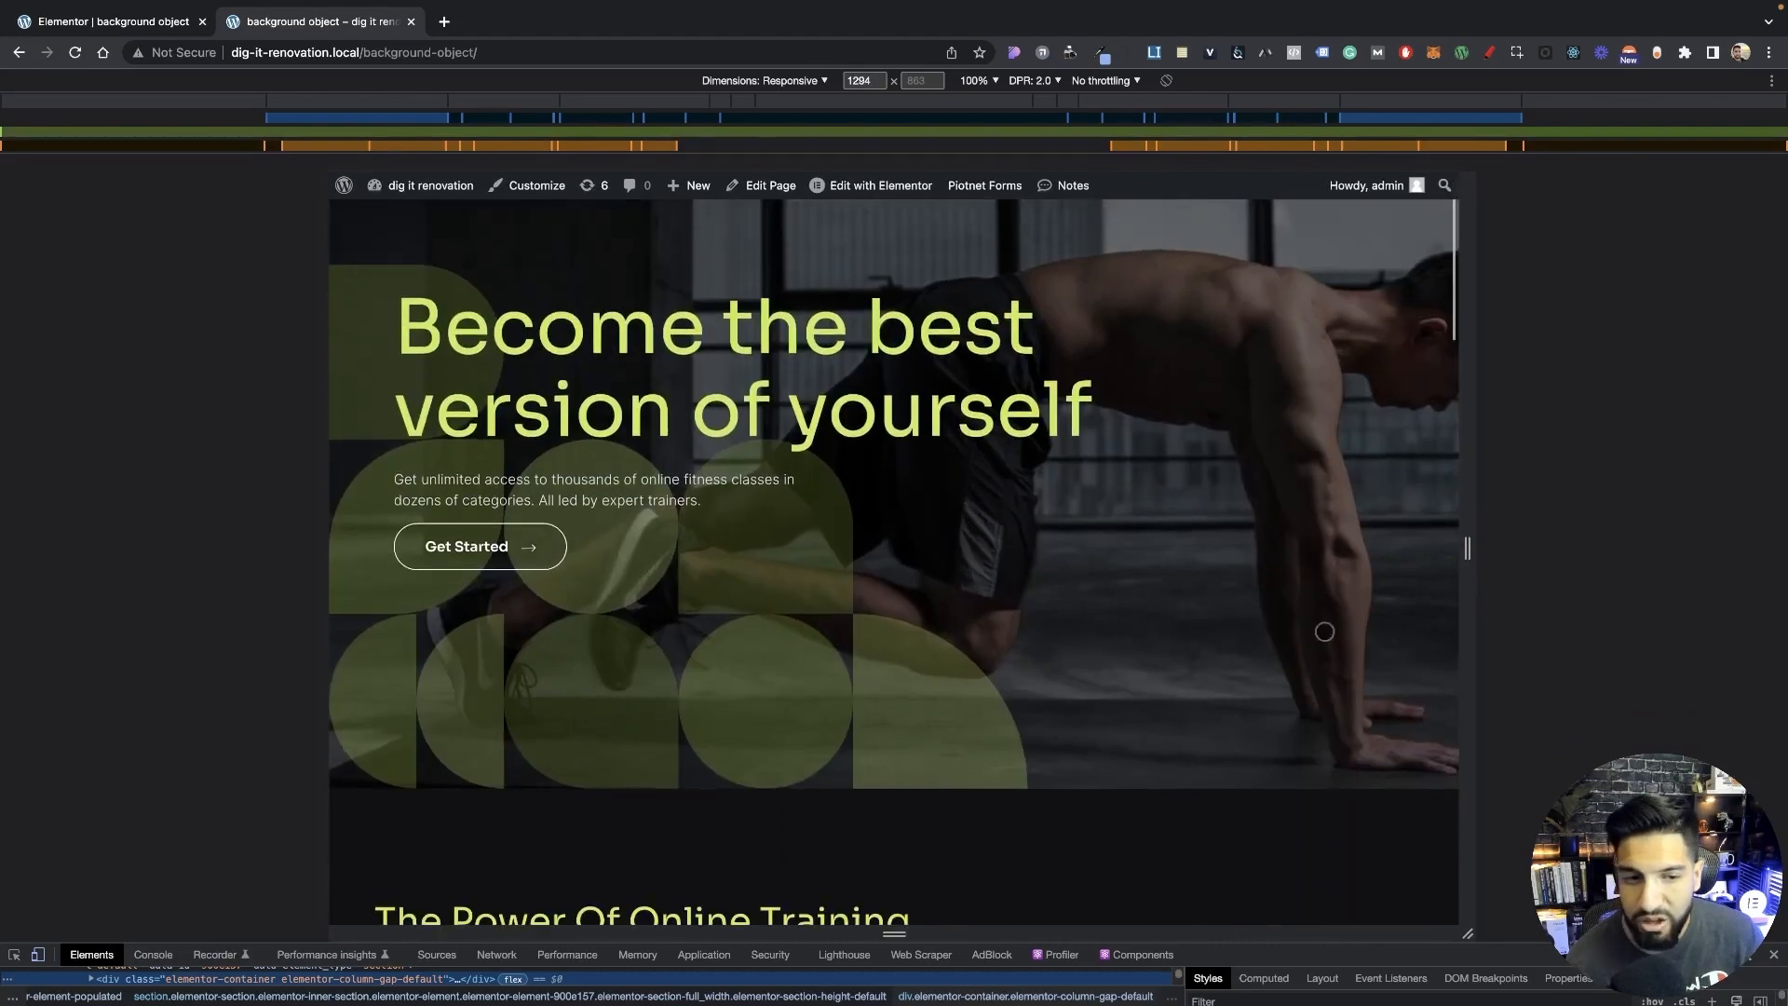
left_click_drag(1464, 605, 1118, 583)
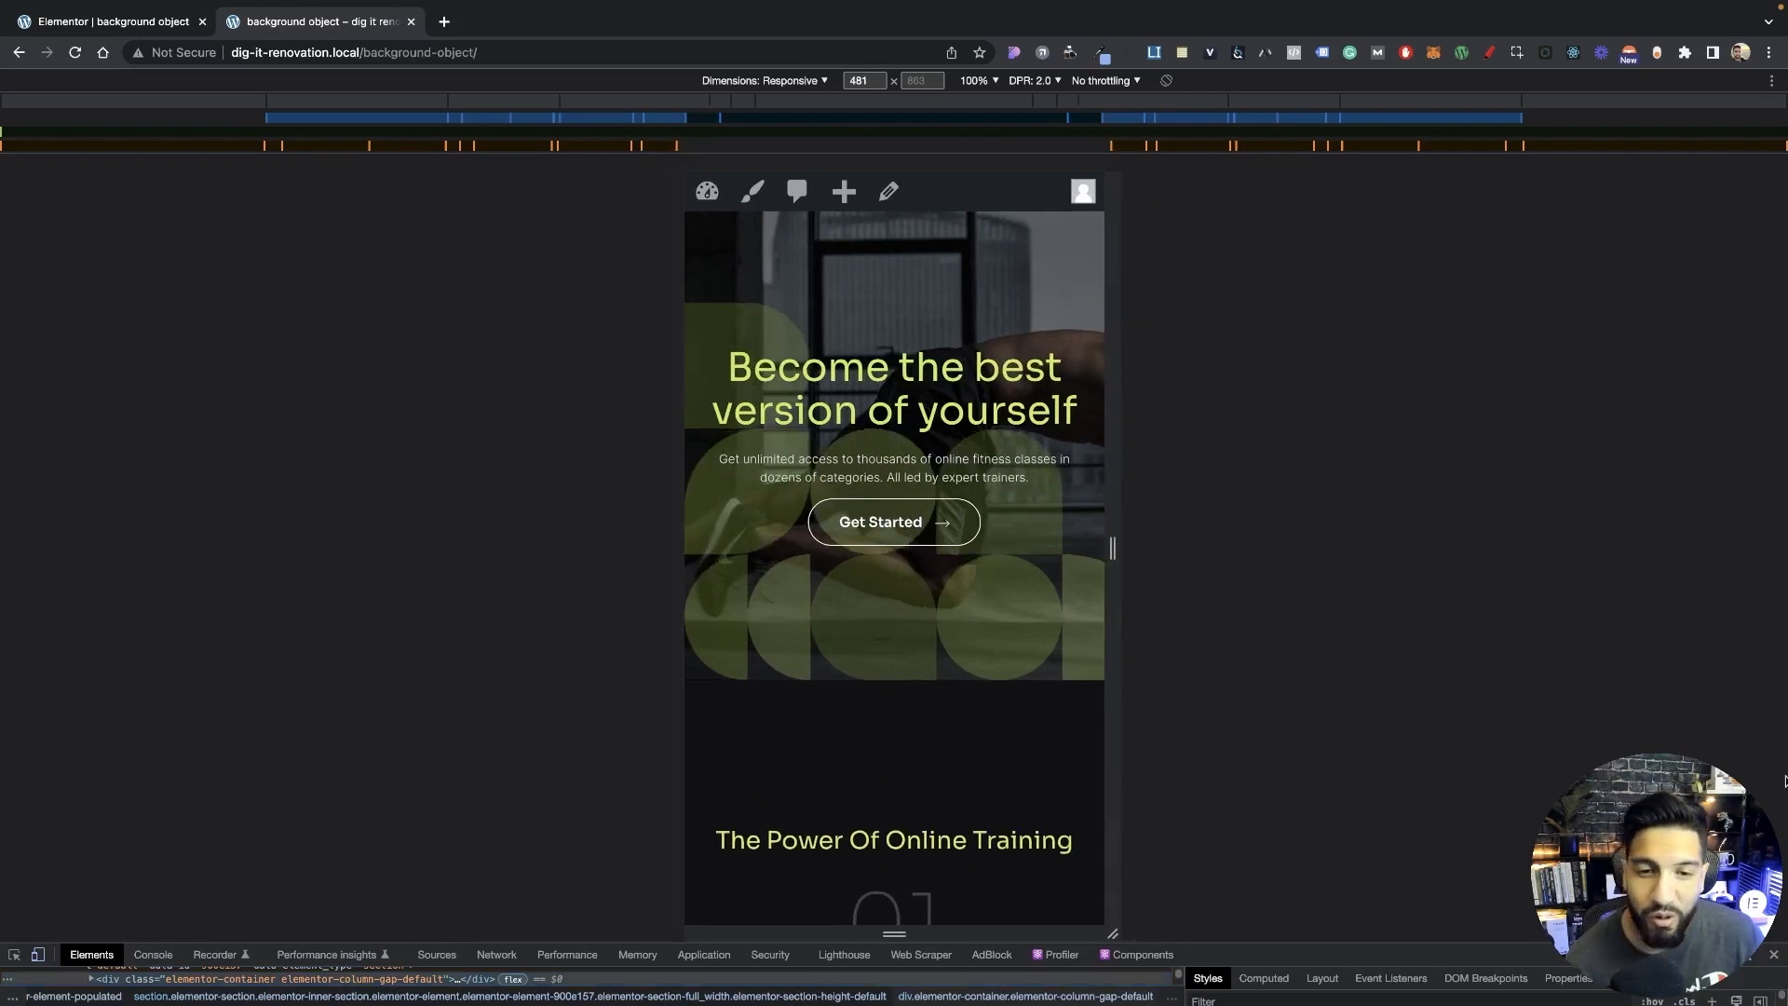
left_click(1772, 957)
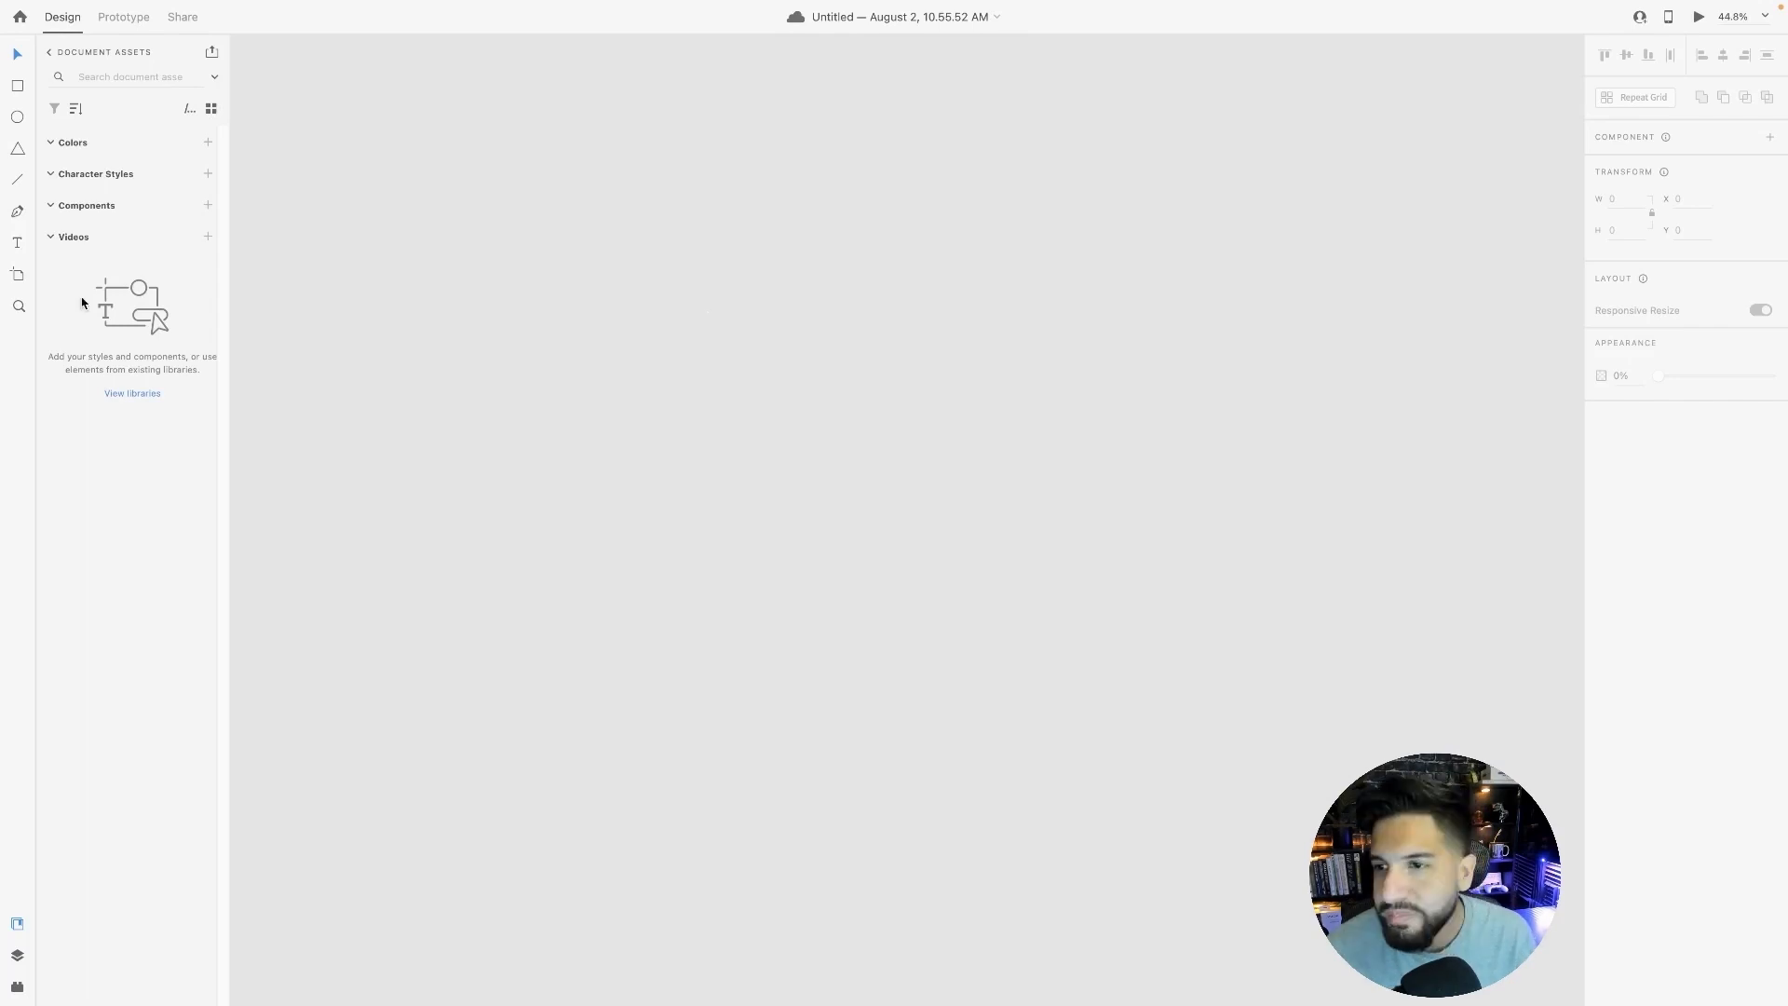
Switch to Adobe XD, add a Web 1920 artboard and turn off its grid.
left_click(17, 277)
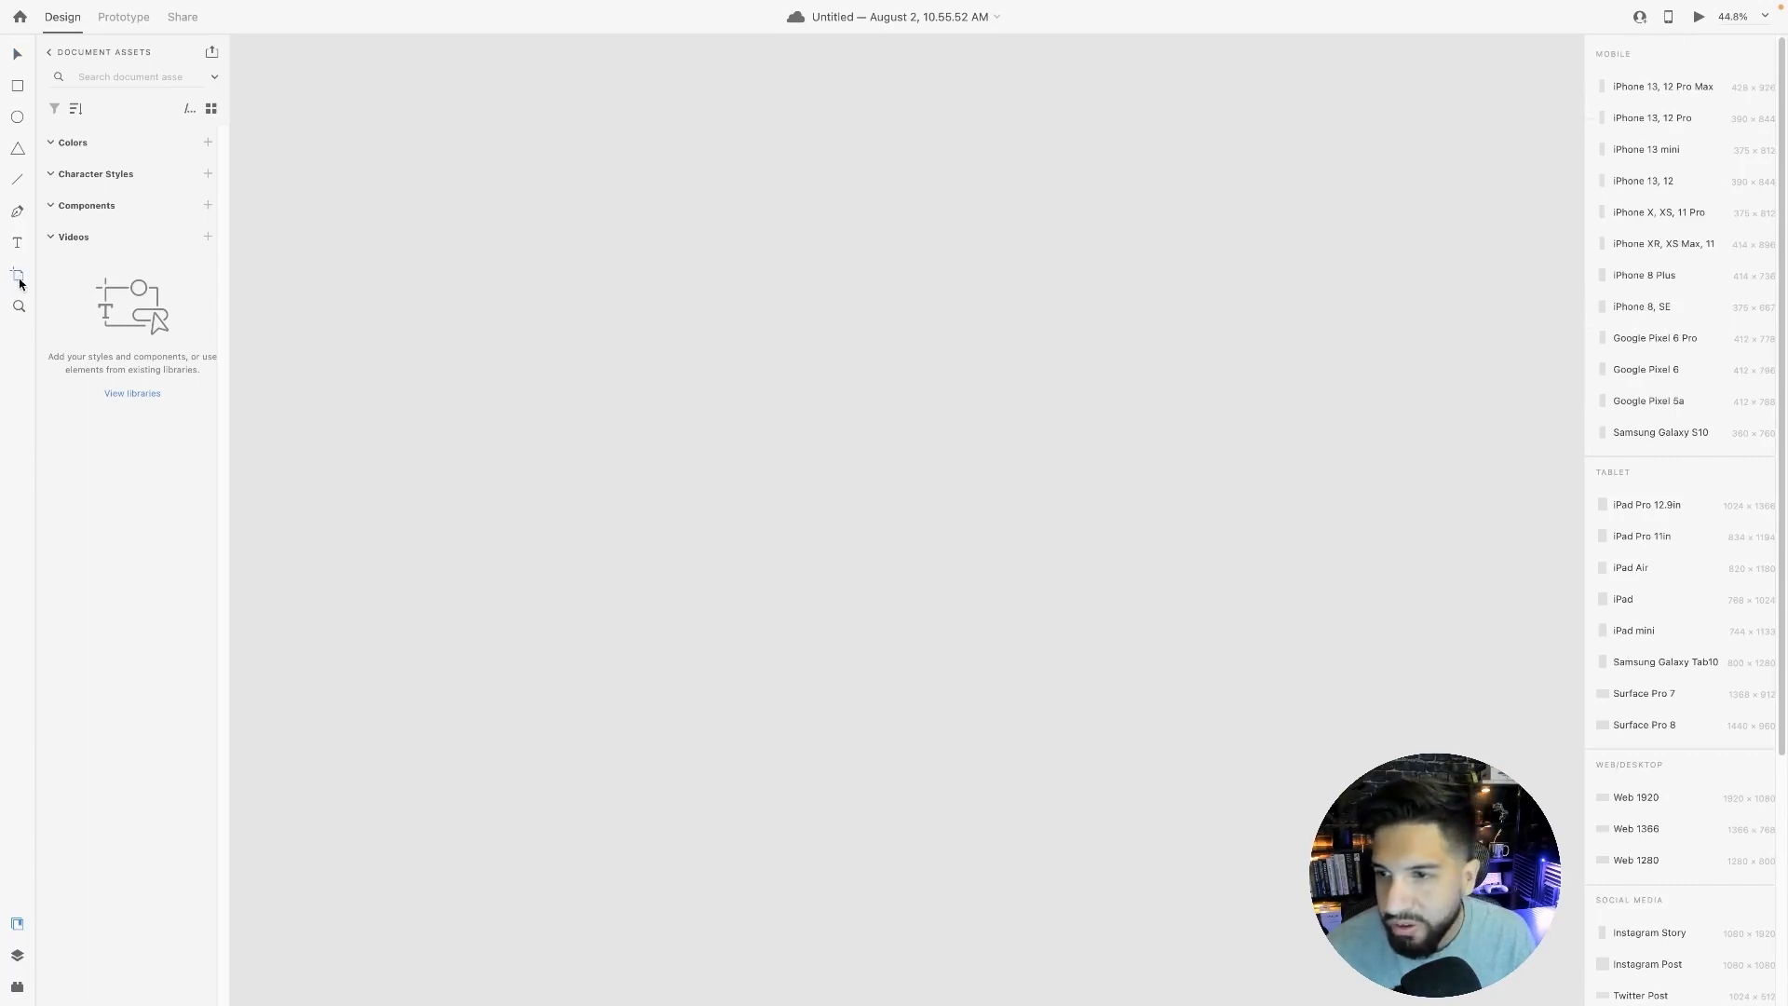
scroll(1667, 793, "down", 1)
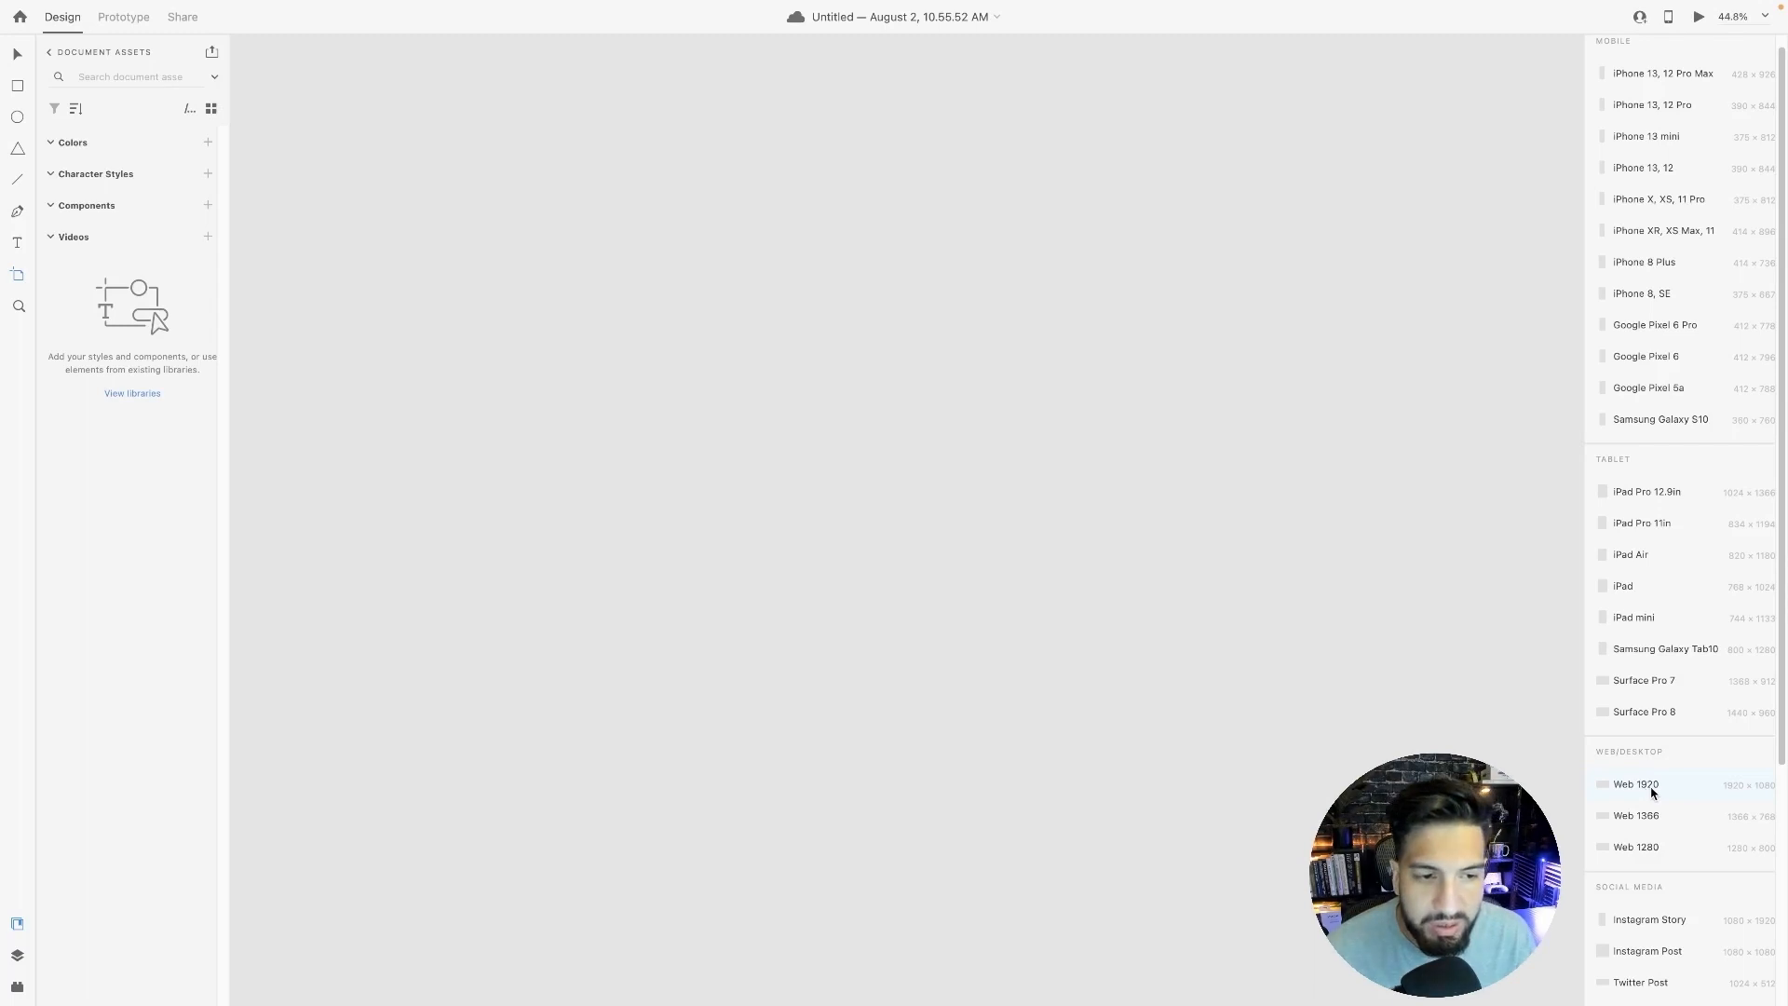
left_click(1651, 790)
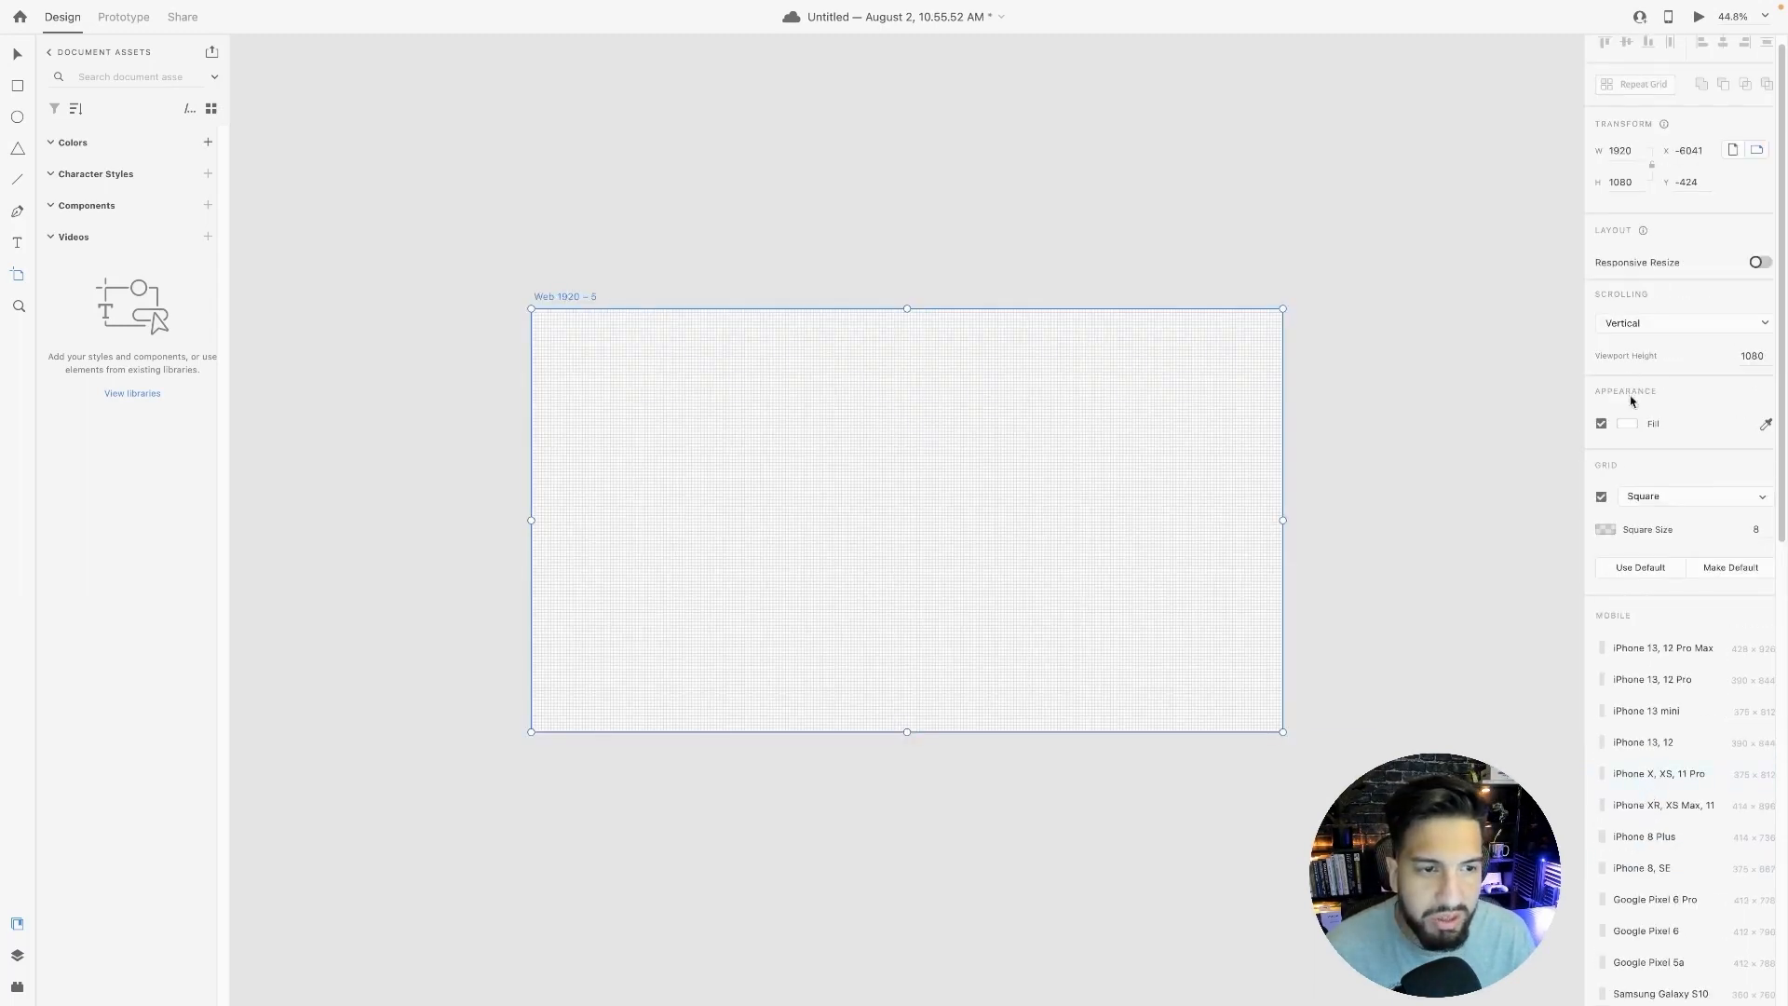
left_click(1601, 497)
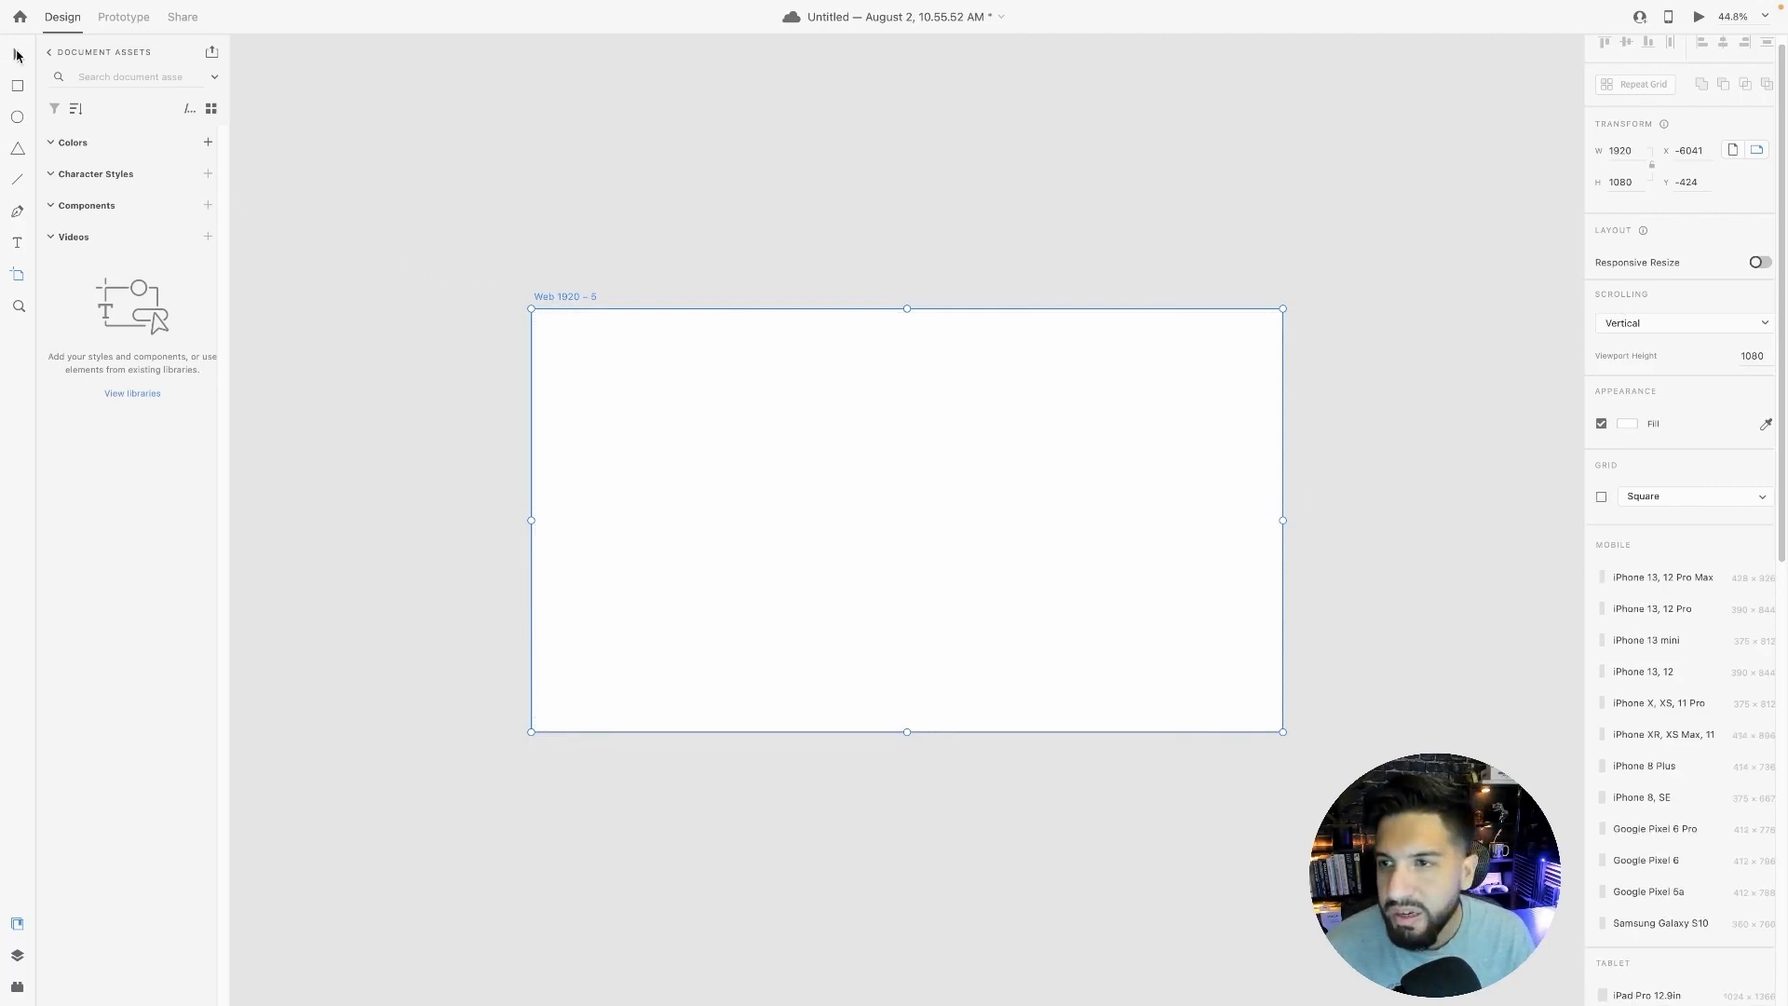
left_click(17, 55)
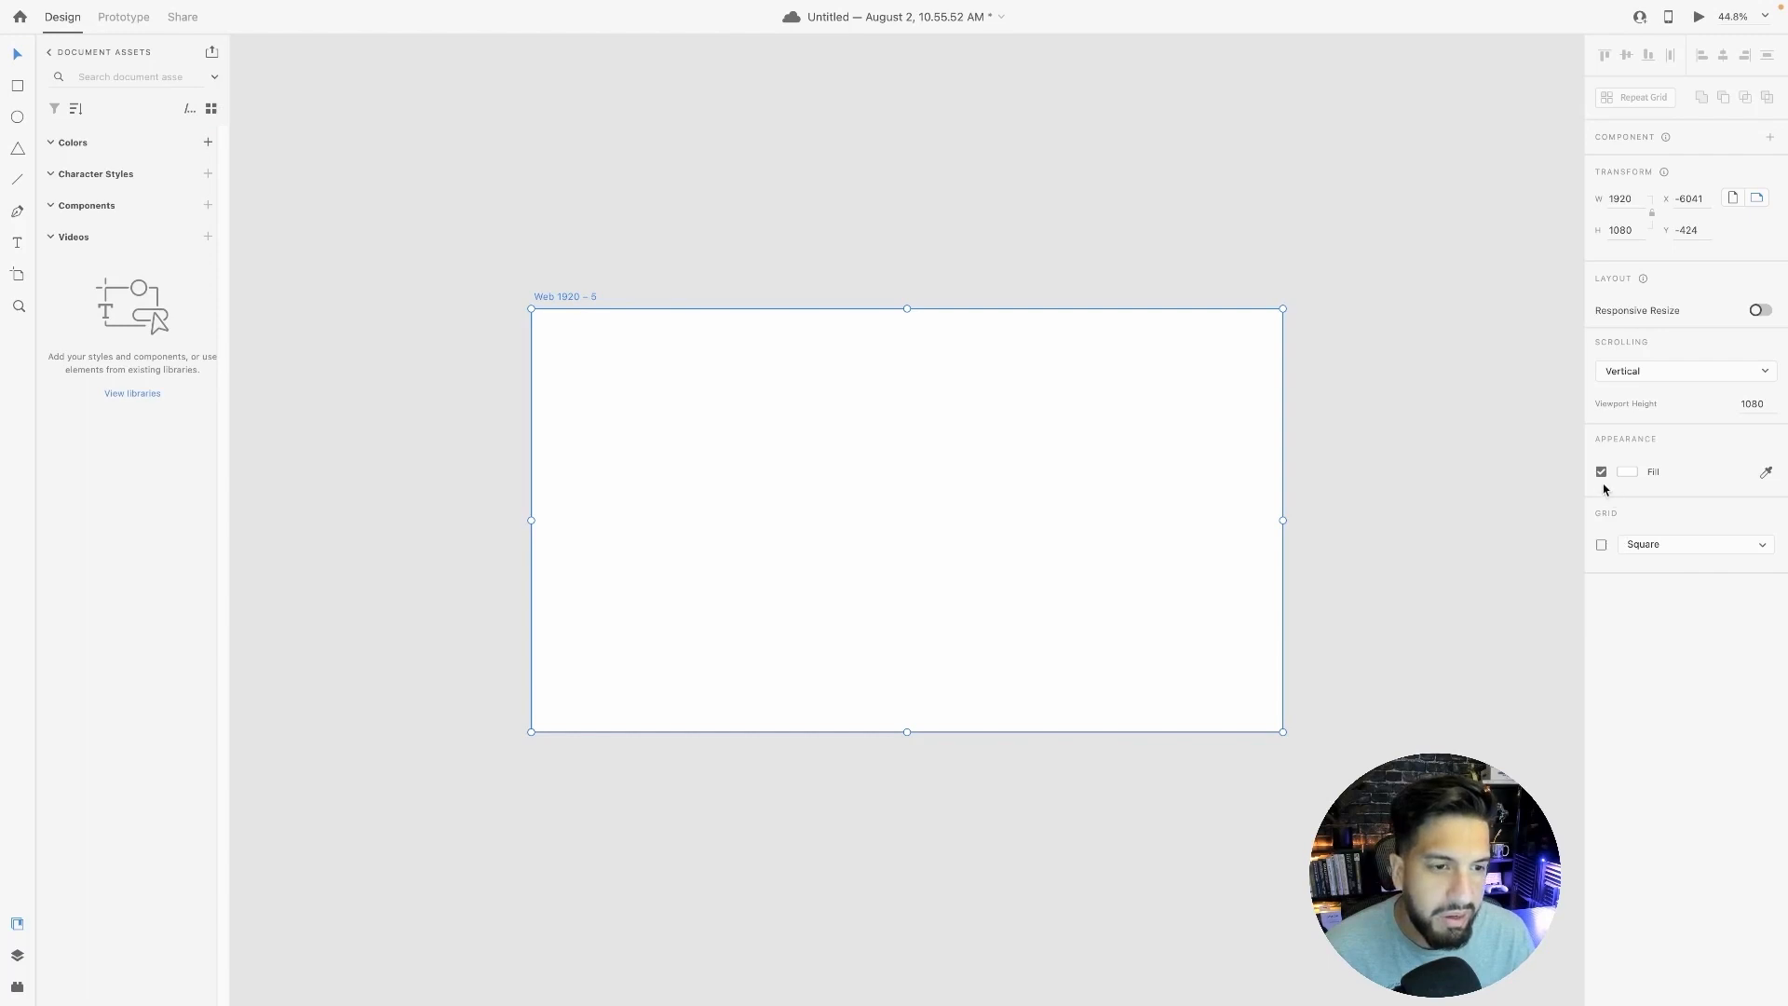
Set the artboard's grid to Square with a square size of 16, trying the Layout type first, and hide the grid.
left_click(1602, 545)
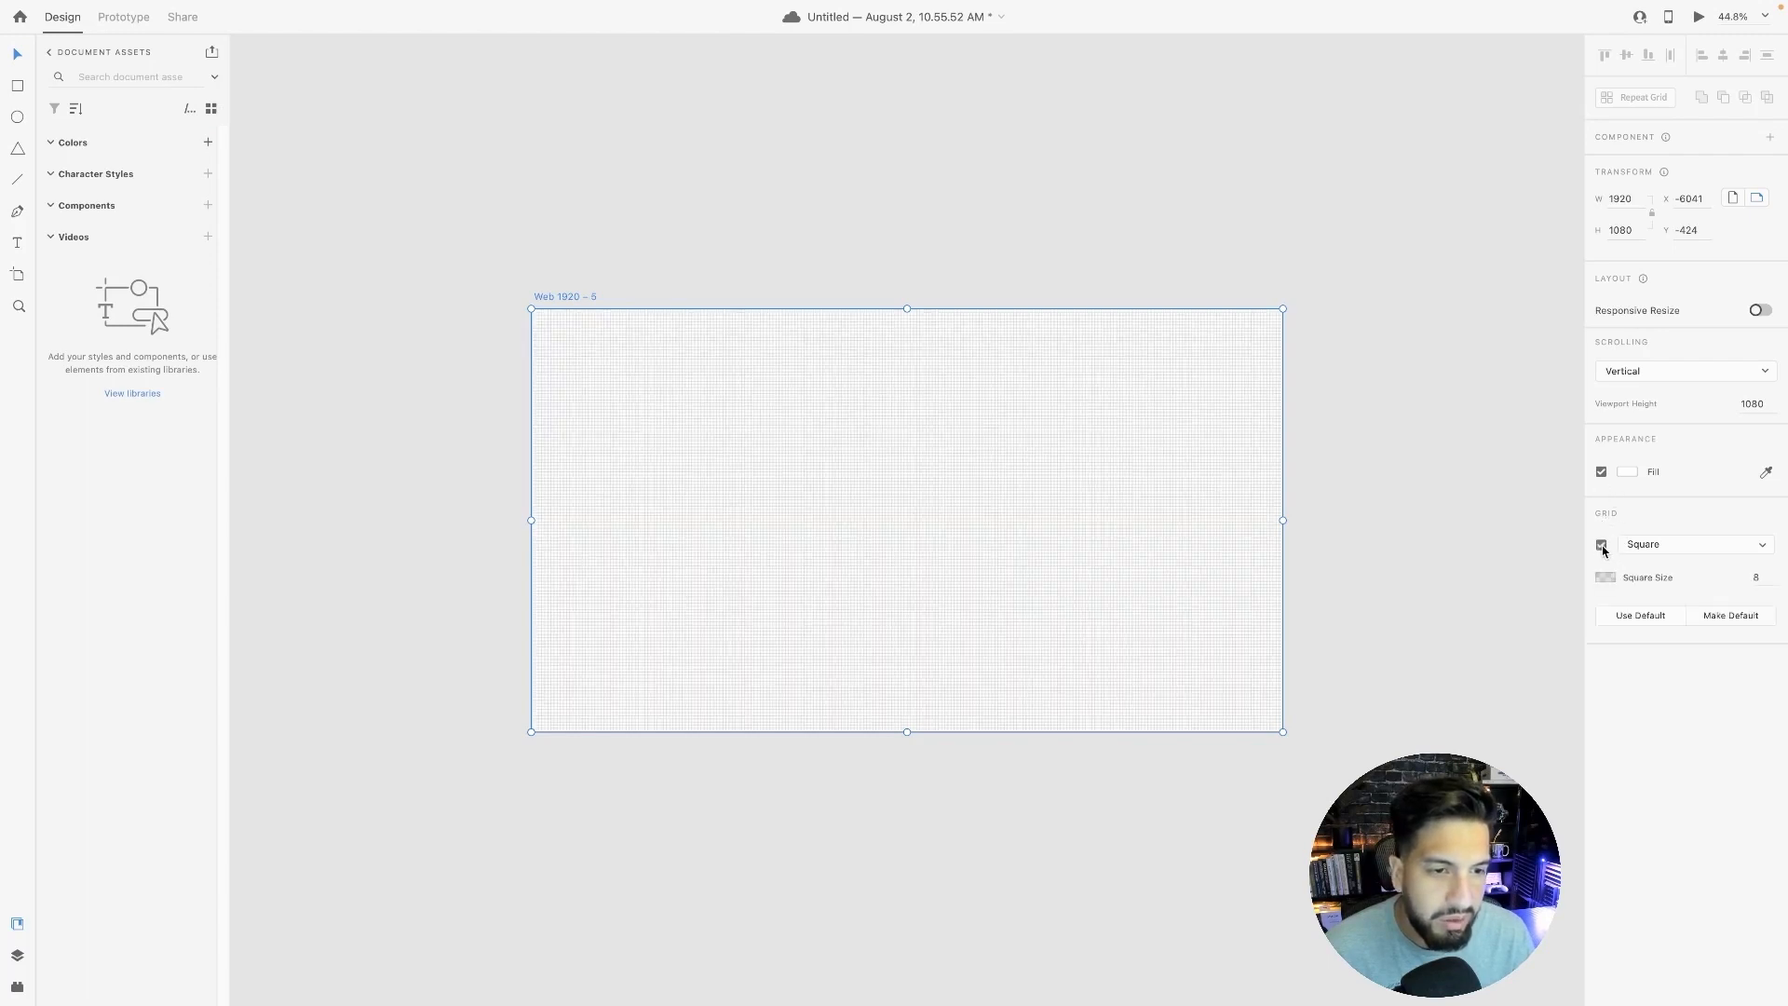
left_click(1642, 549)
left_click(1645, 529)
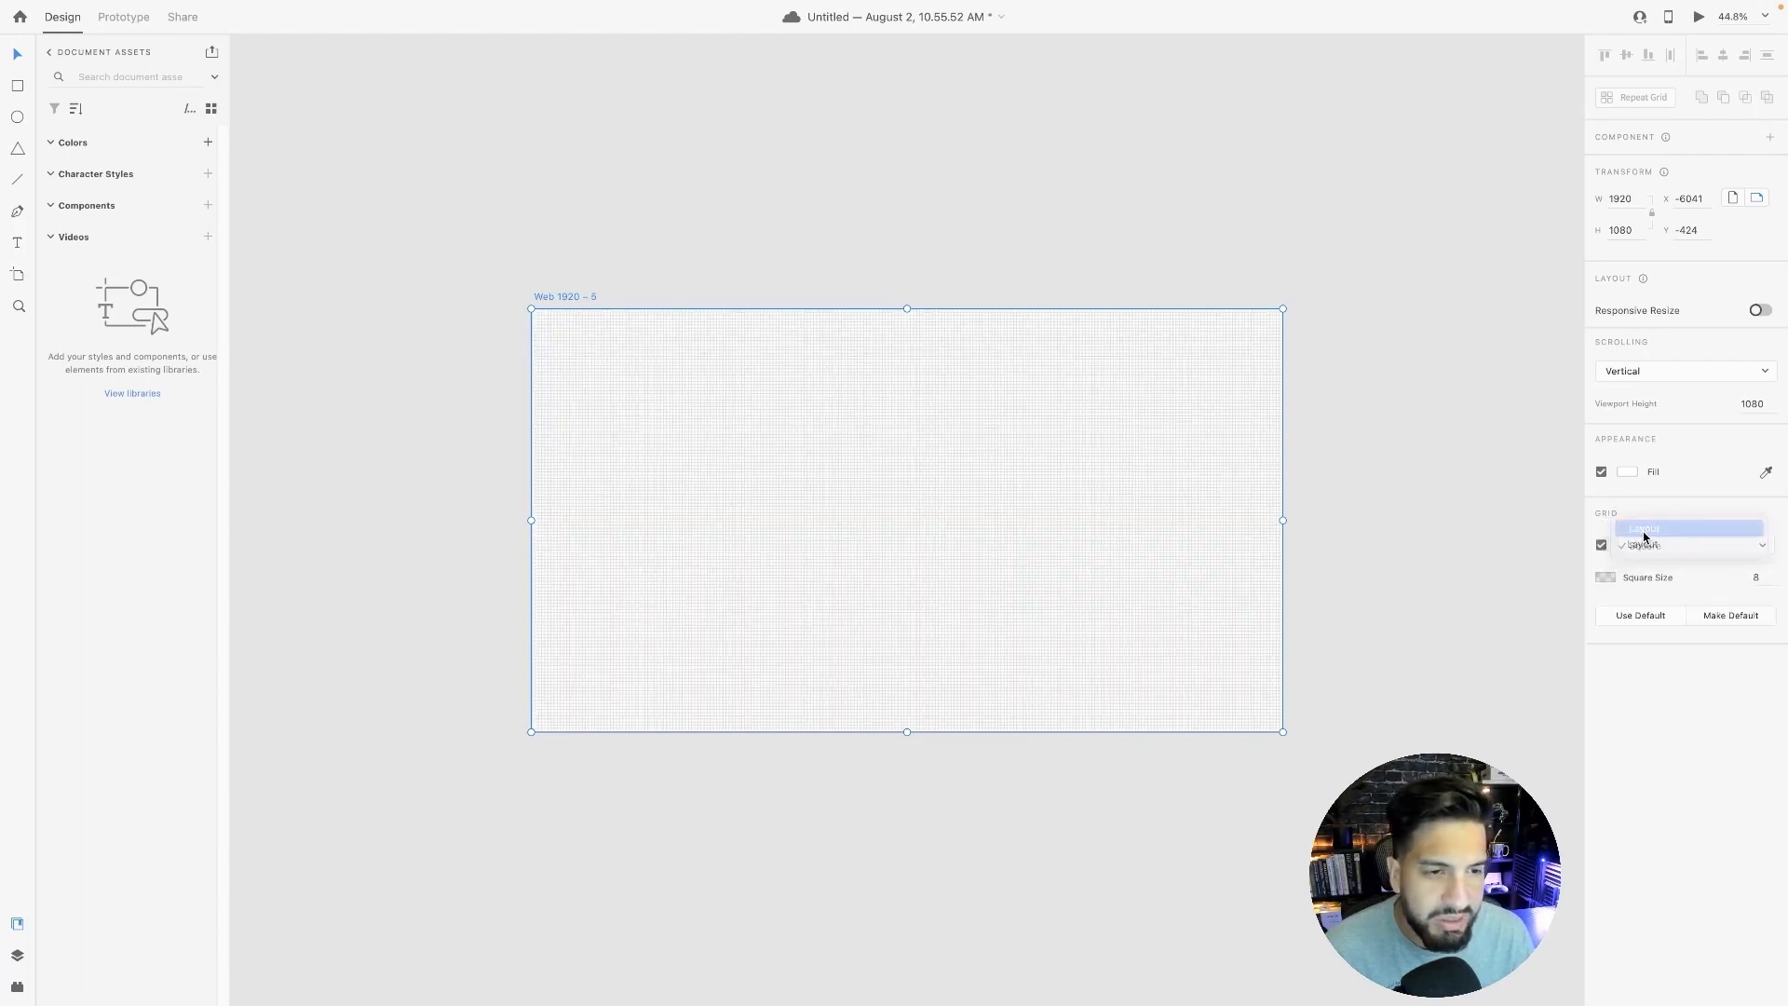
left_click(1654, 546)
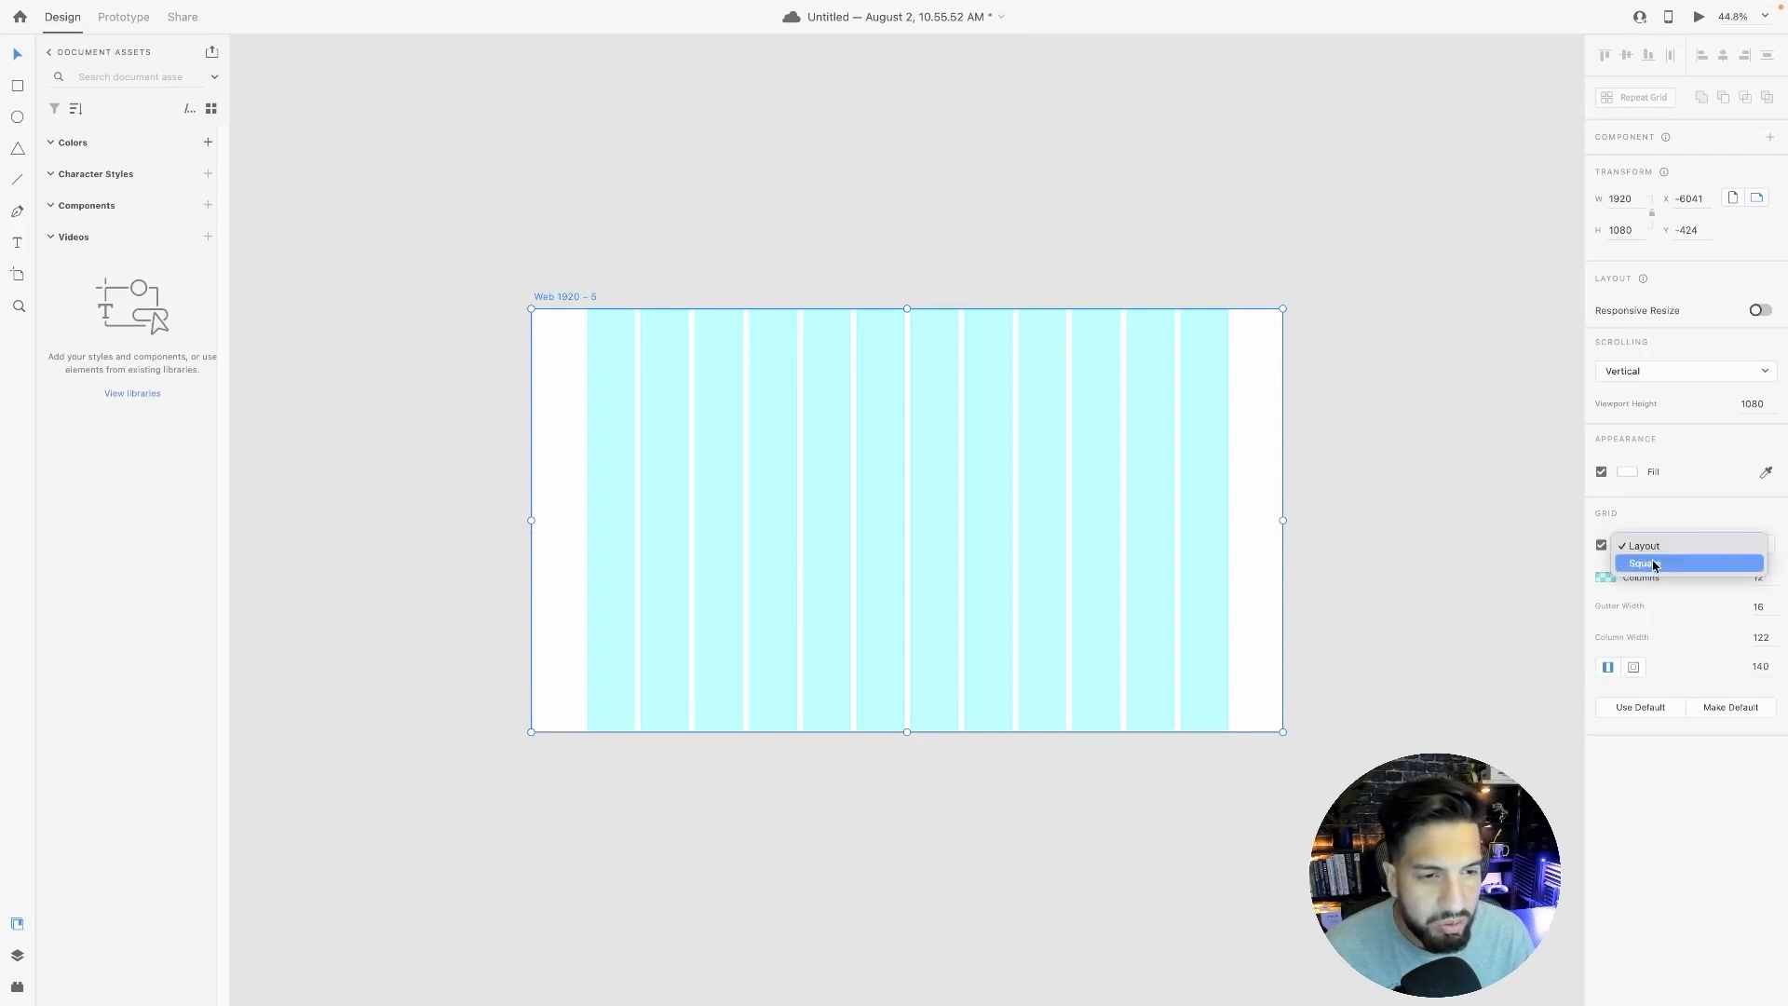
left_click(1647, 564)
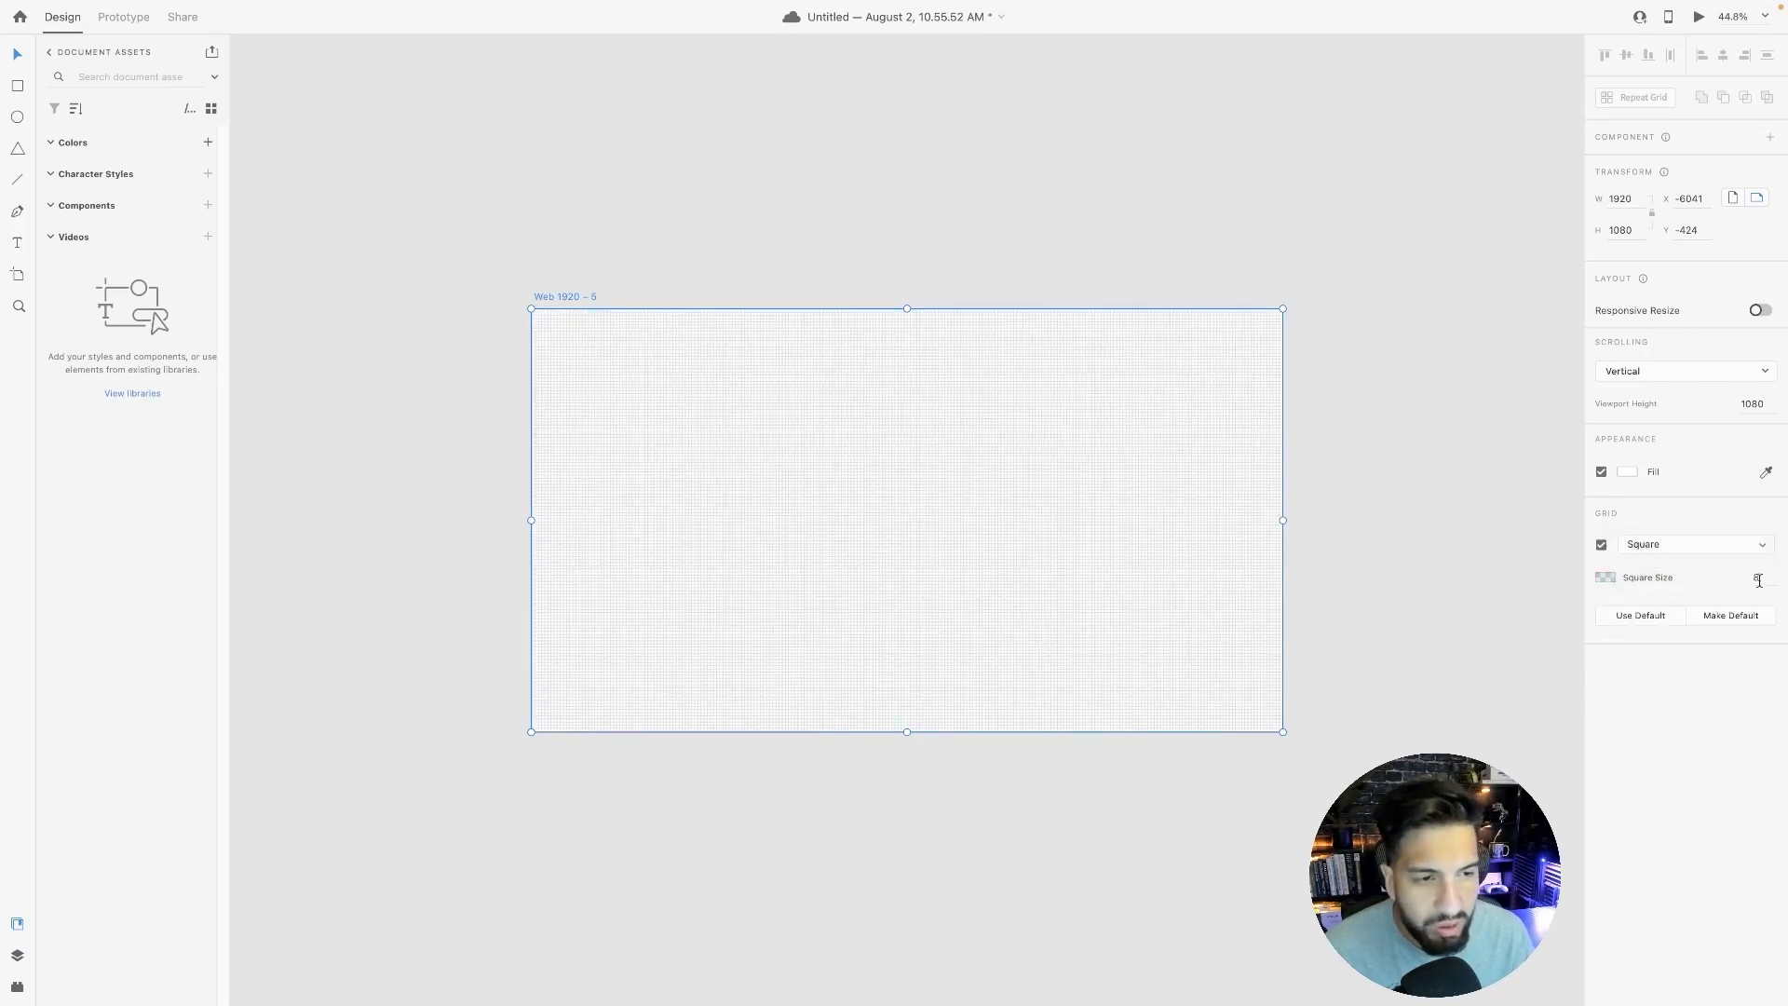
type("16")
key("Return")
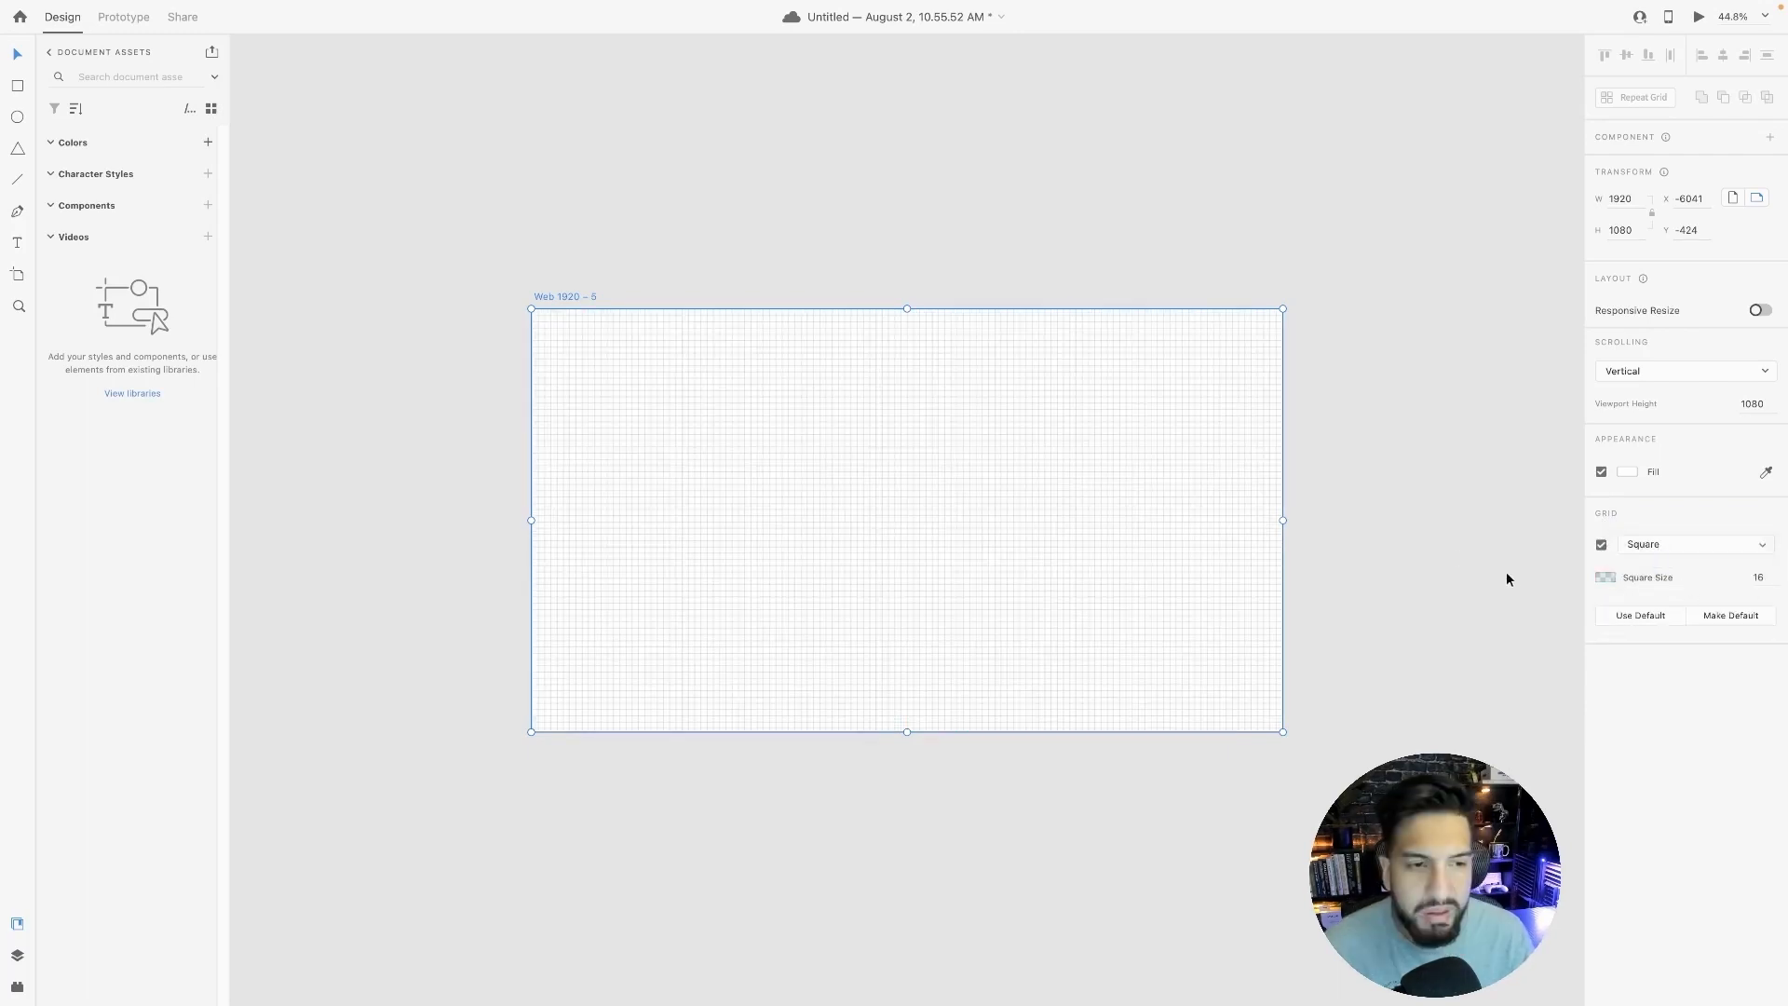
left_click(1601, 545)
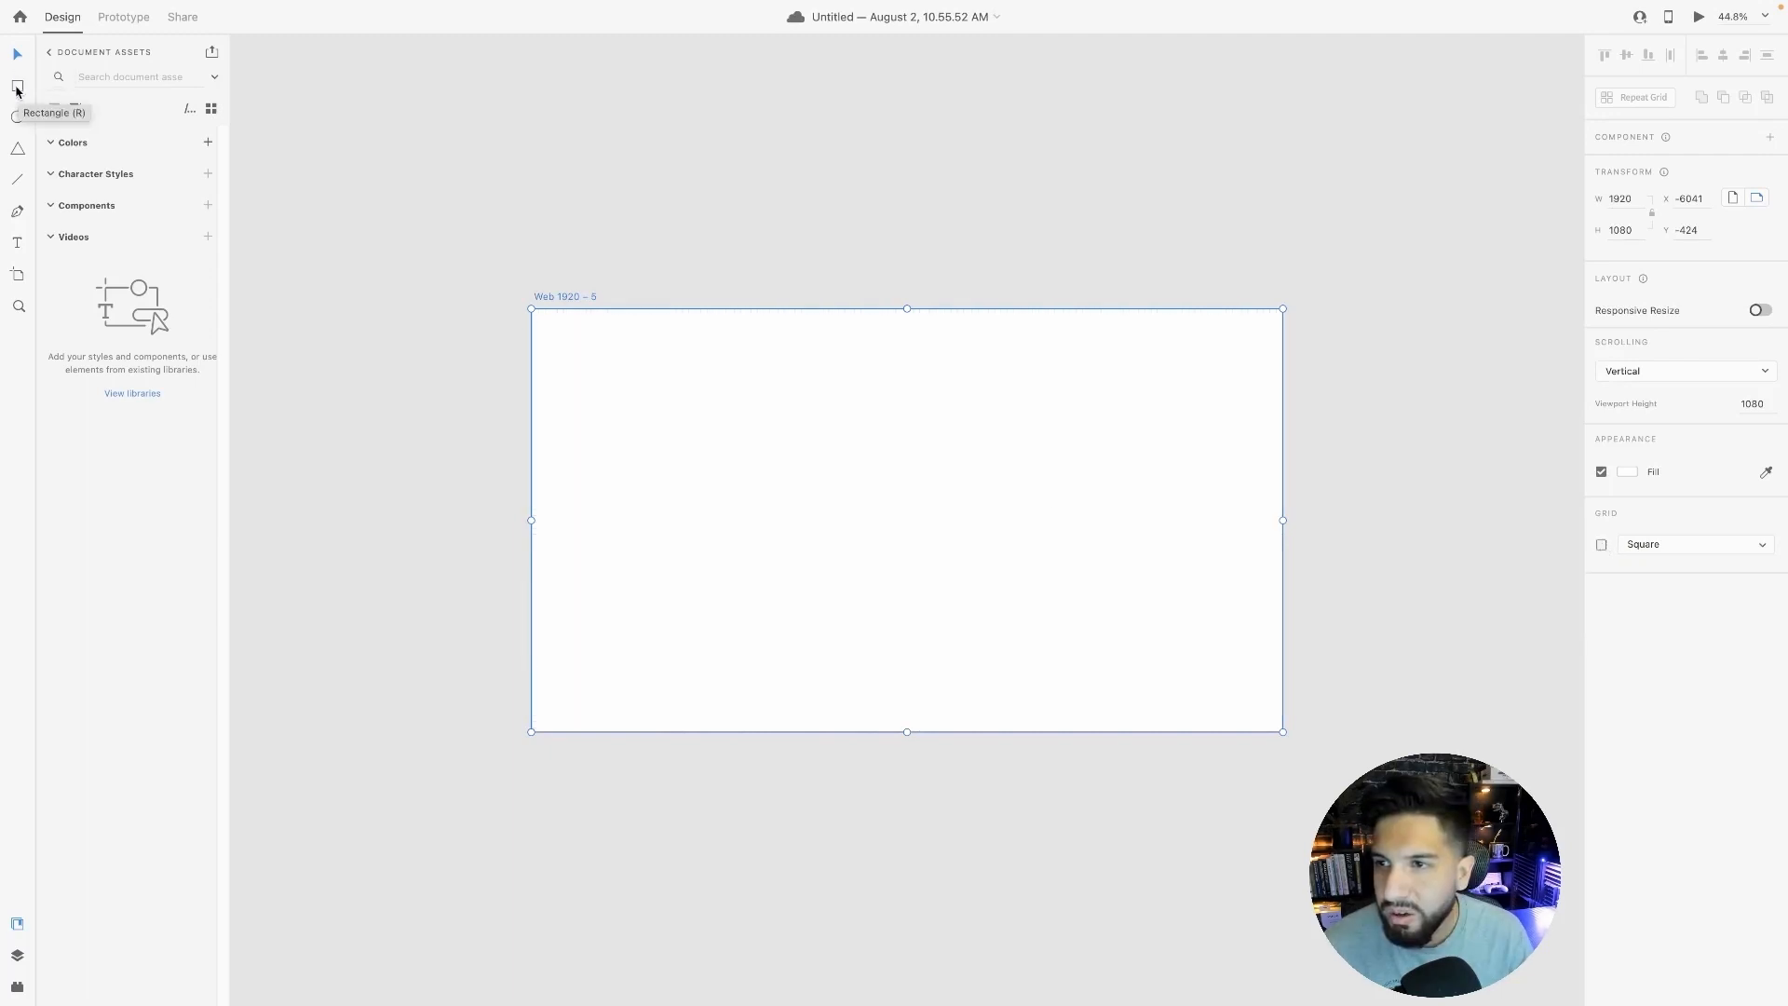
Draw a borderless 1920 × 1080 rectangle covering the artboard and fill it with the 2_Home_Online_Training-Hero.jpeg image.
left_click(16, 87)
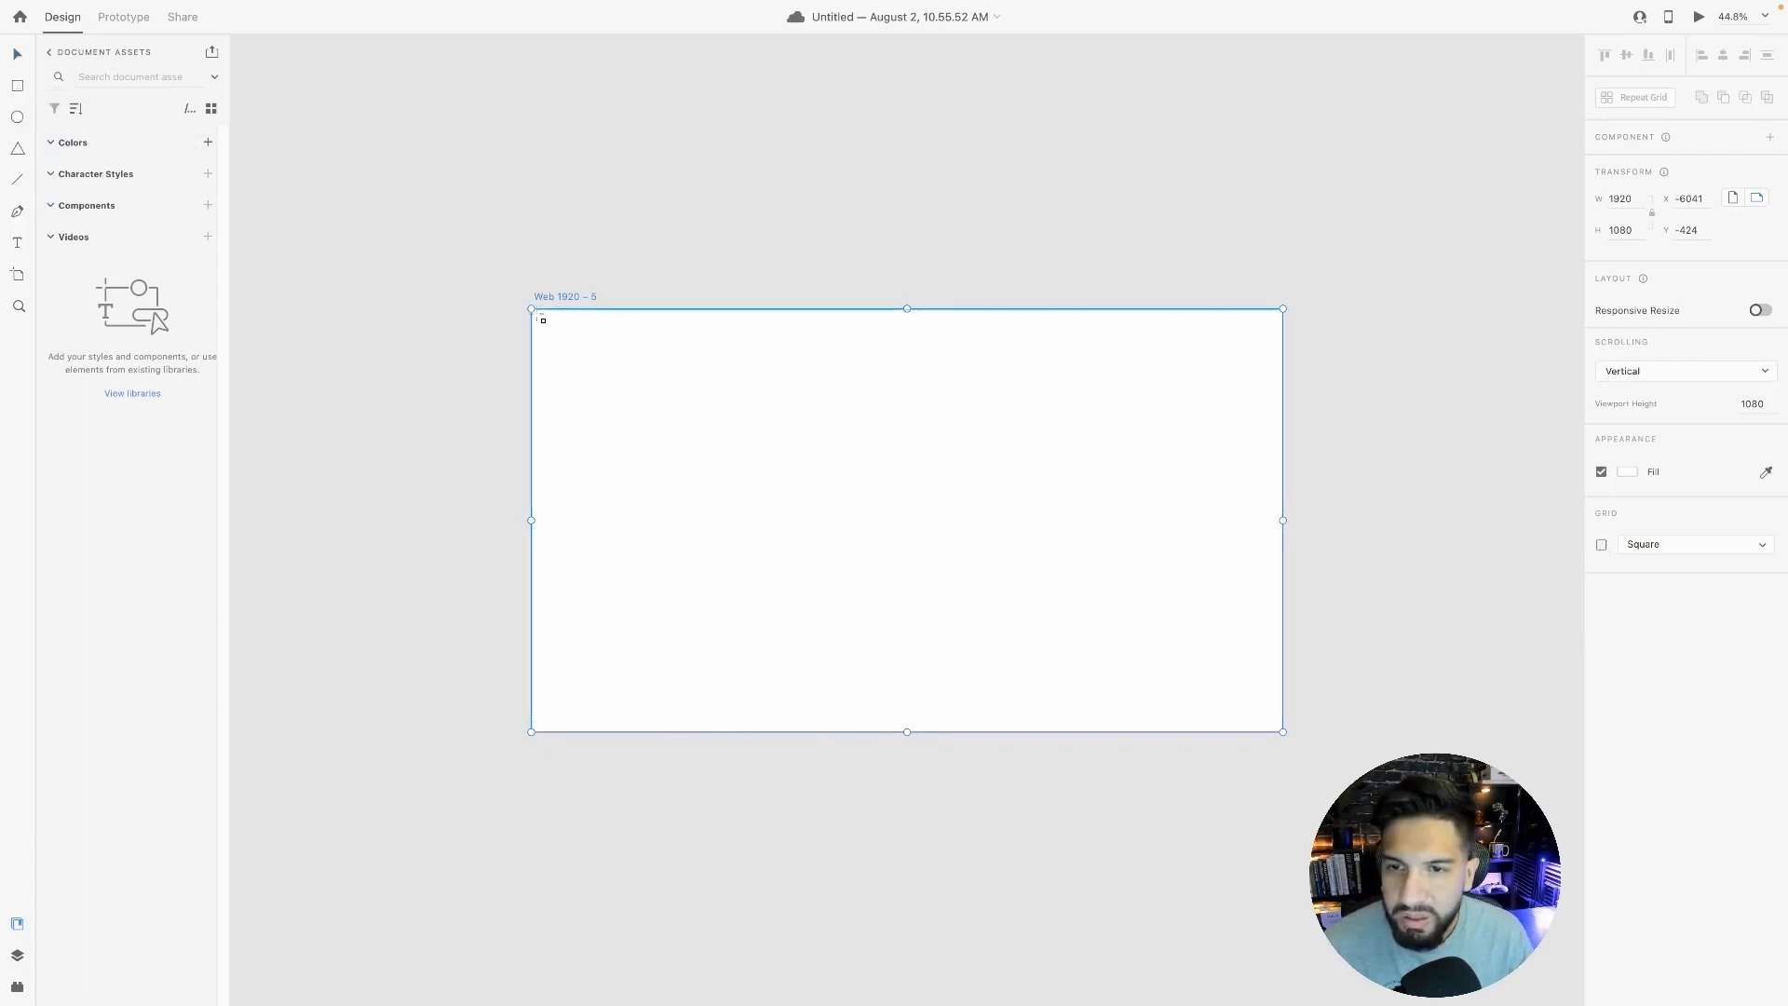
left_click_drag(533, 318, 1282, 731)
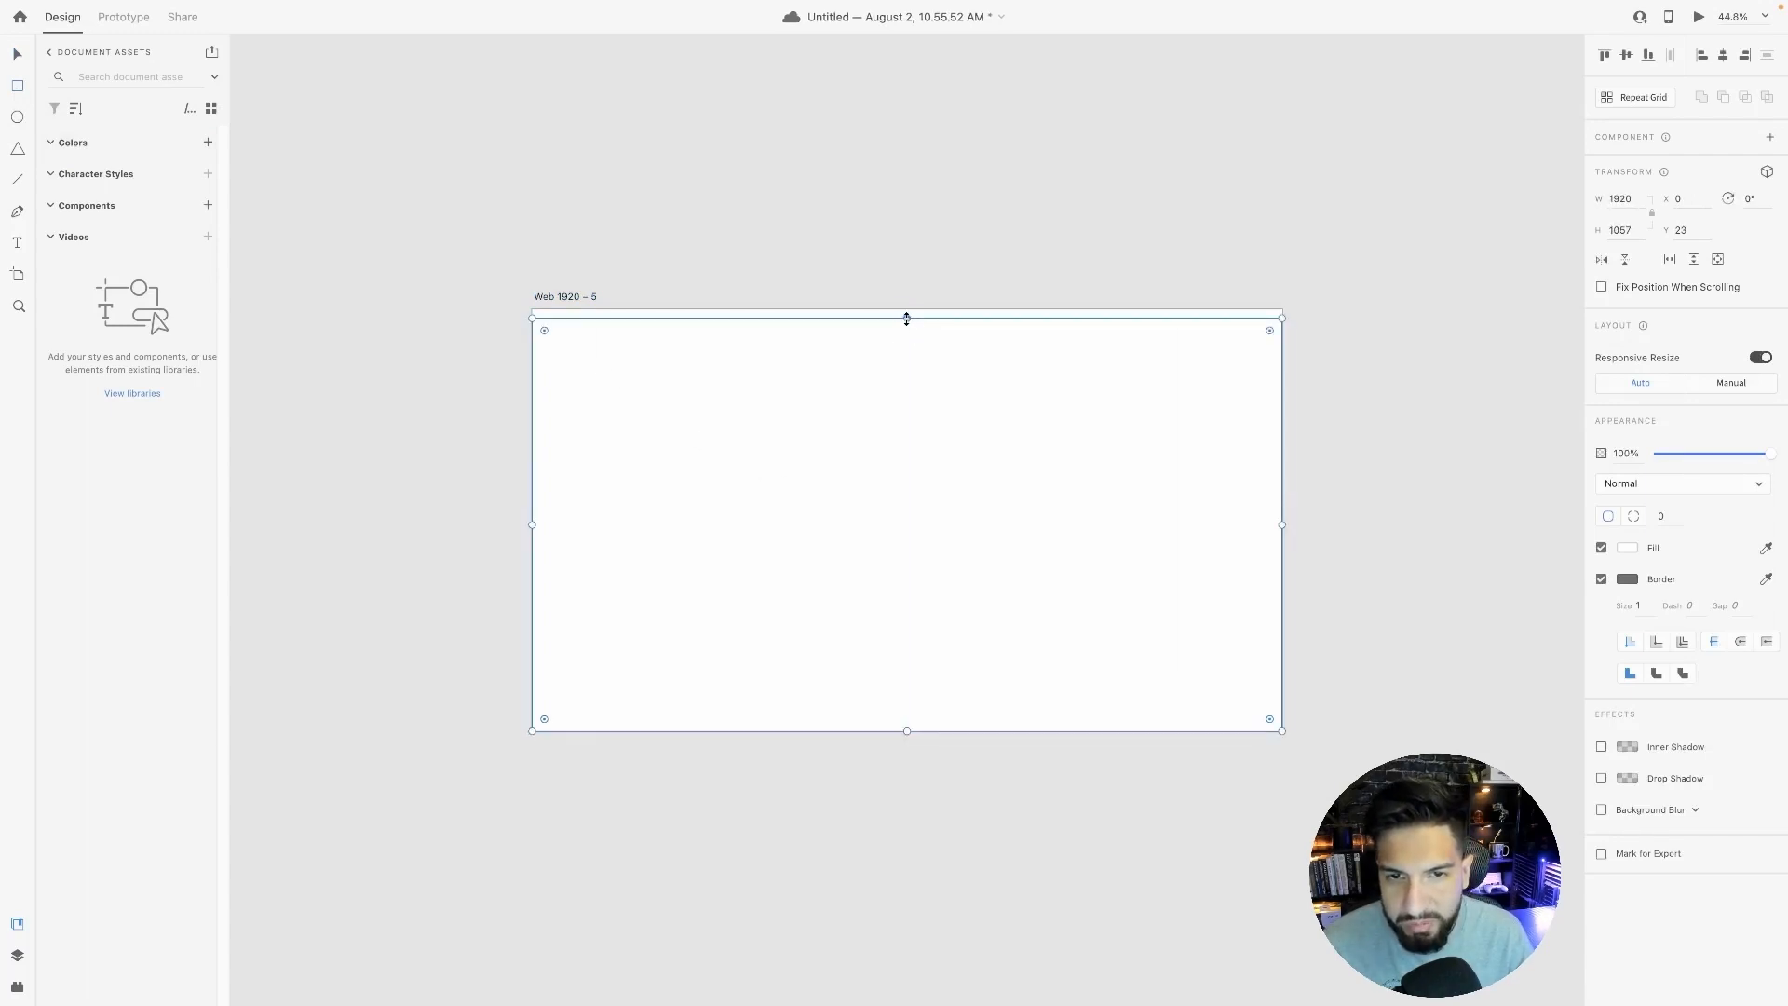
left_click_drag(906, 318, 906, 309)
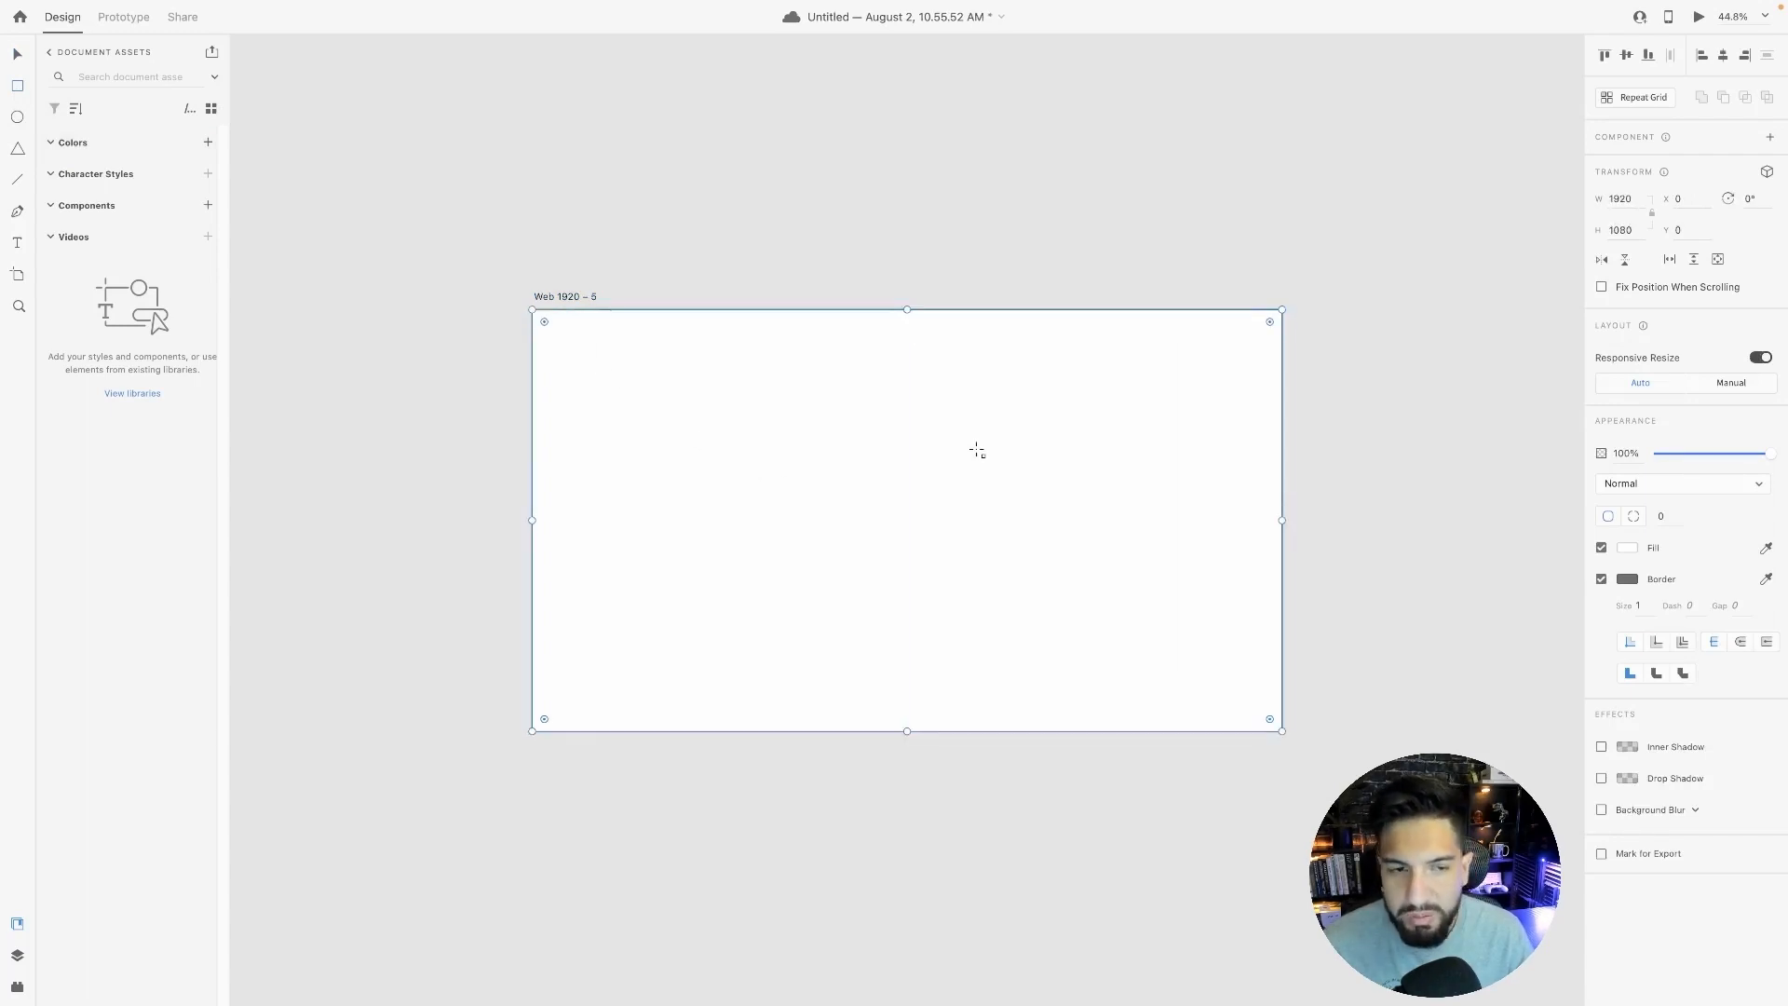
left_click(1601, 580)
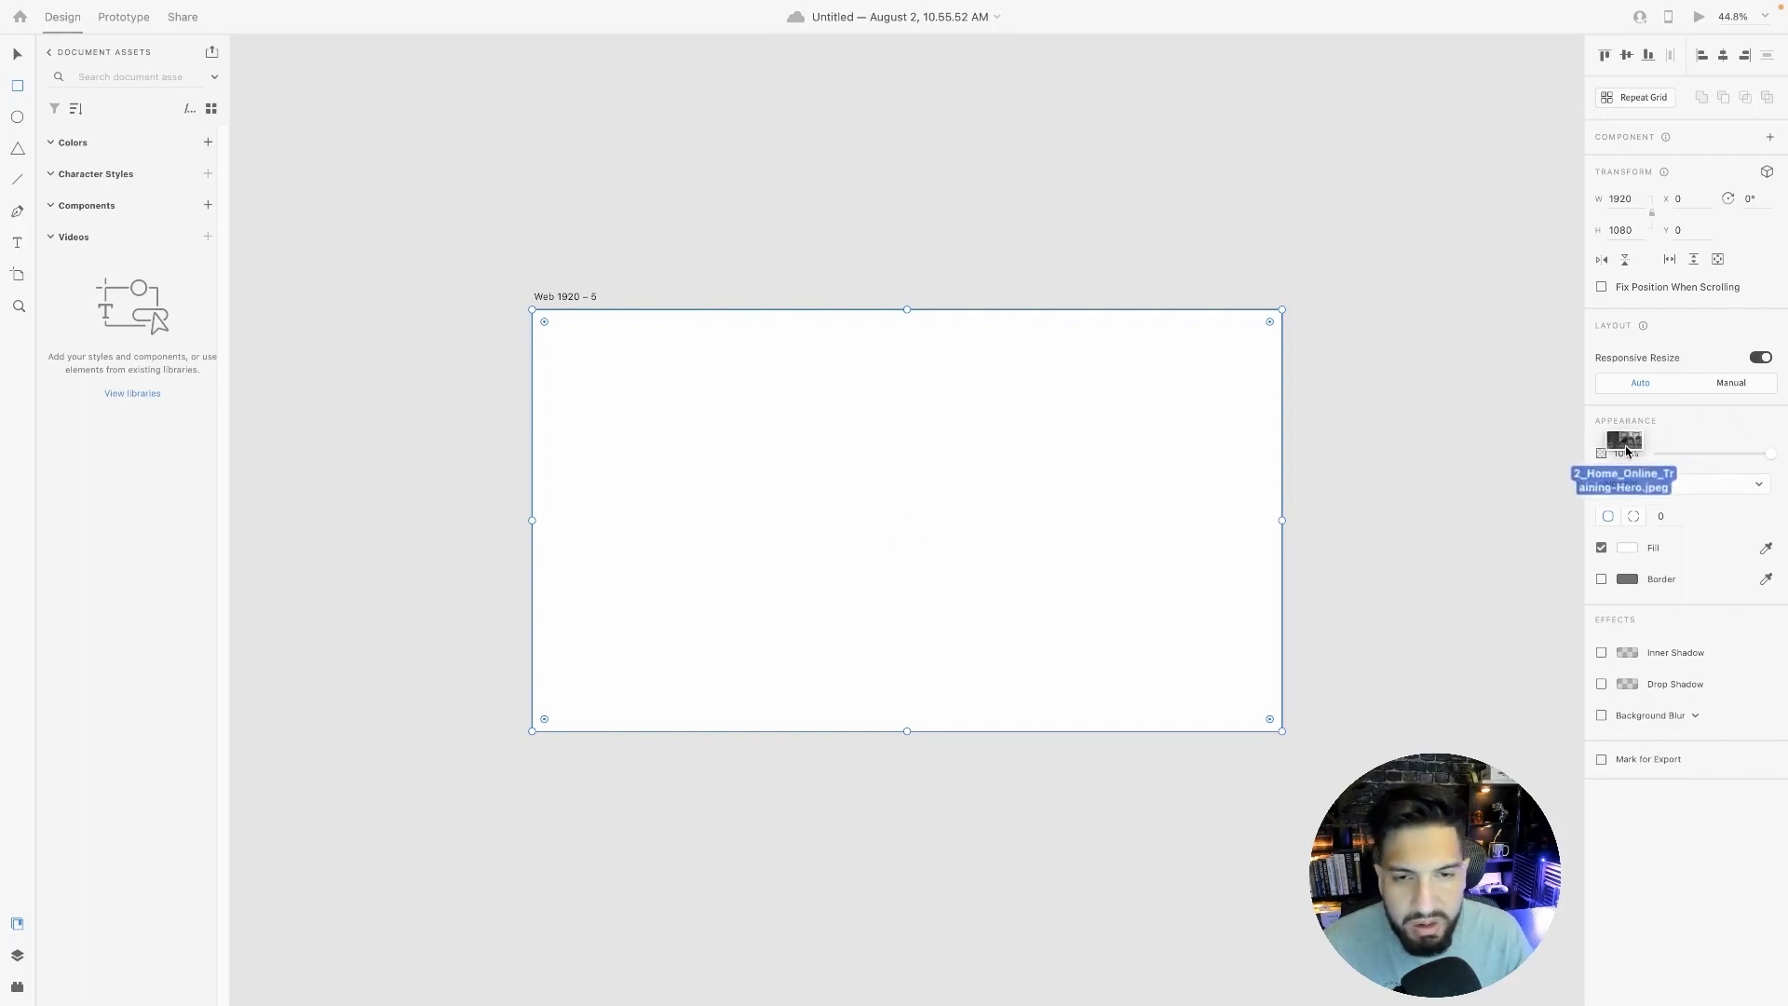
left_click_drag(1626, 450, 1092, 481)
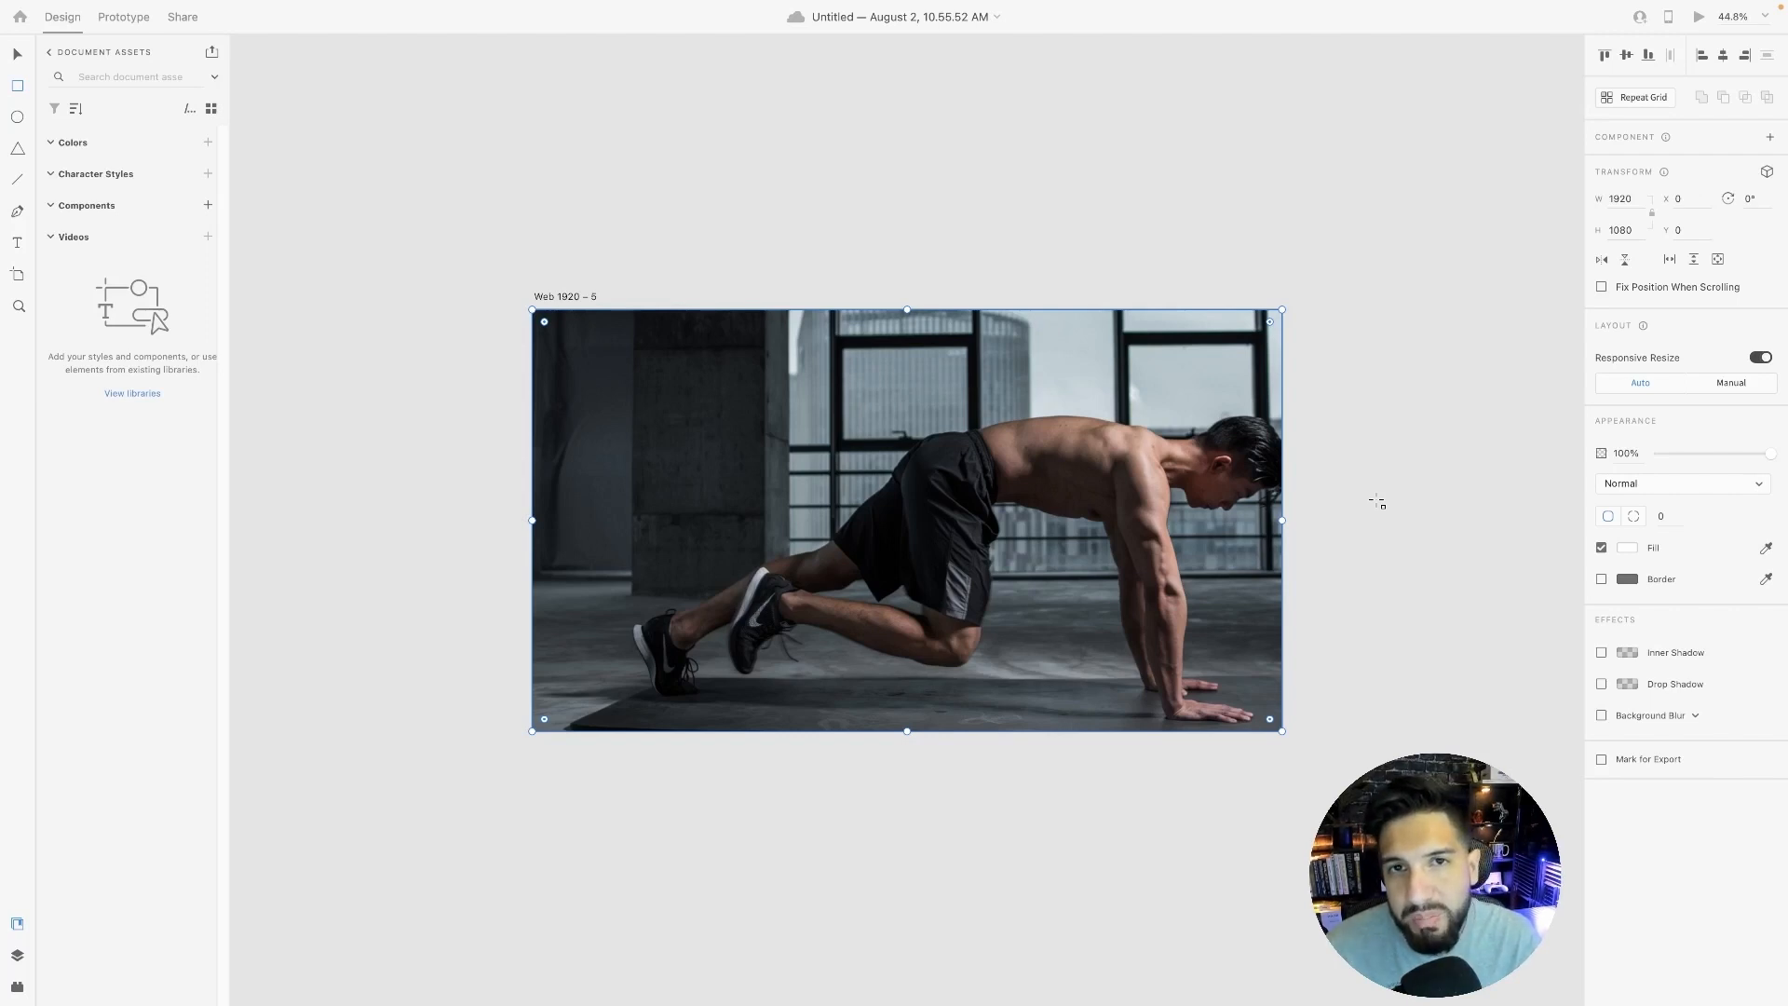
Try locking the image-filled rectangle in place and unlock it again, leaving its opacity as is.
scroll(466, 371, "down", 2)
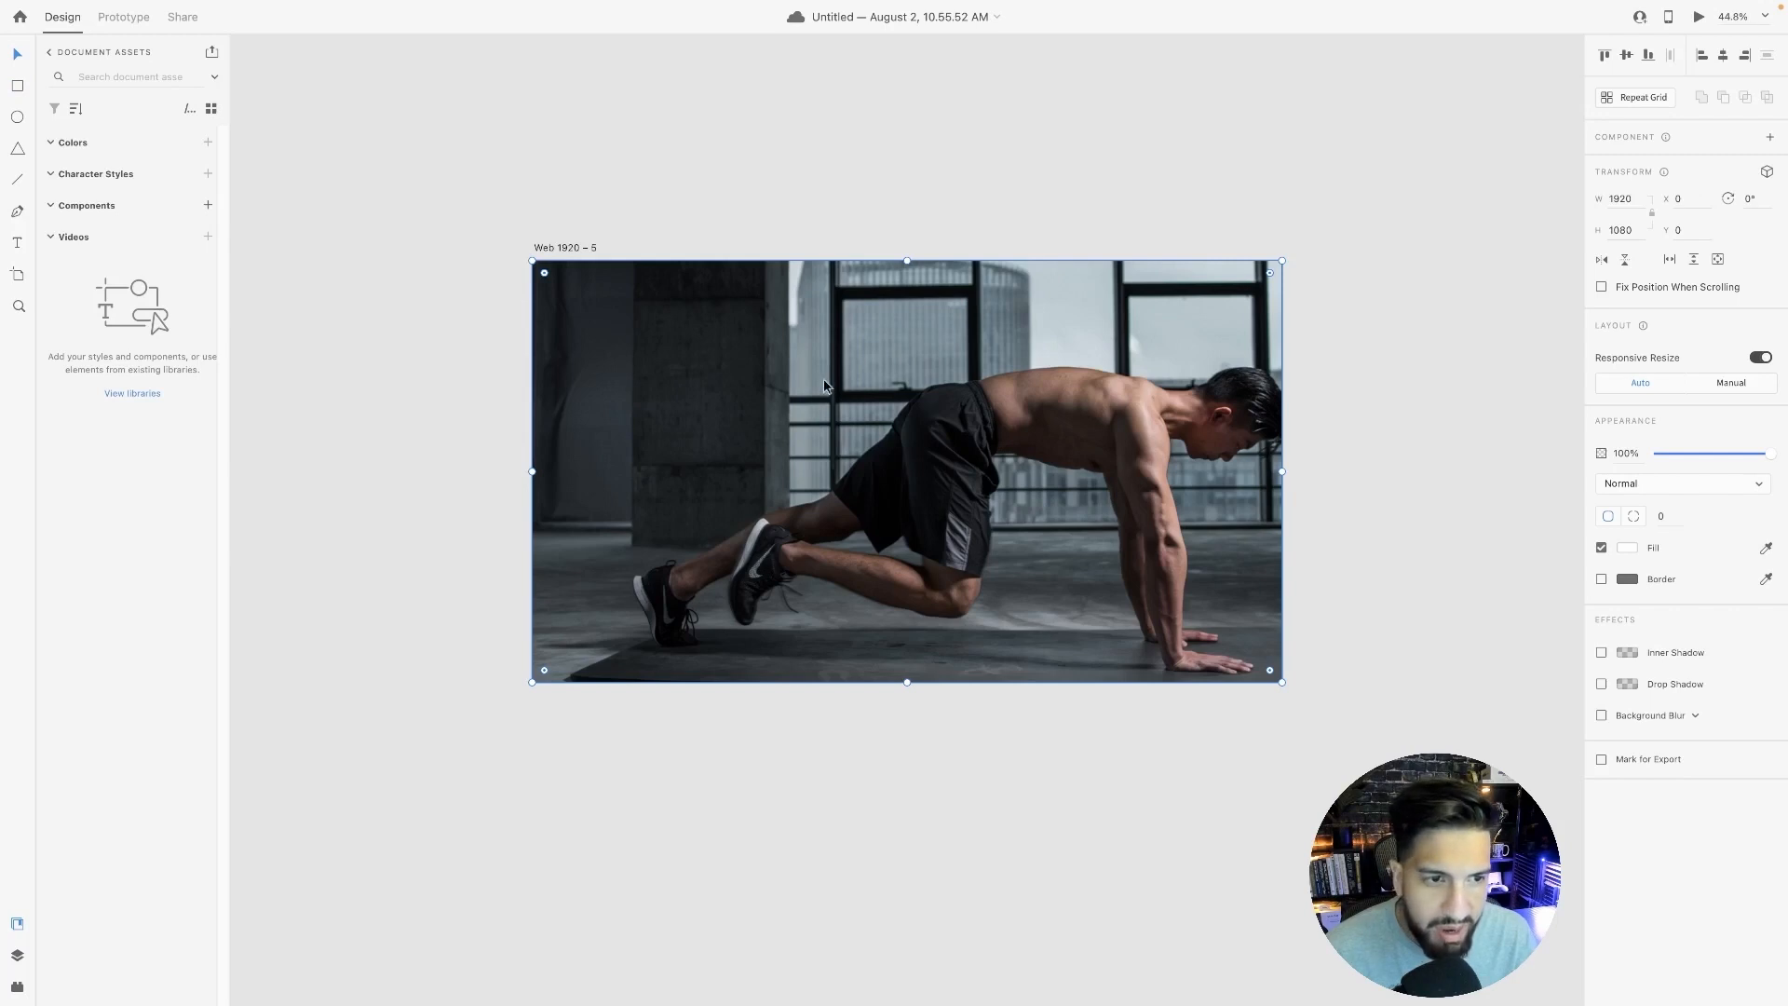
right_click(750, 364)
left_click(845, 541)
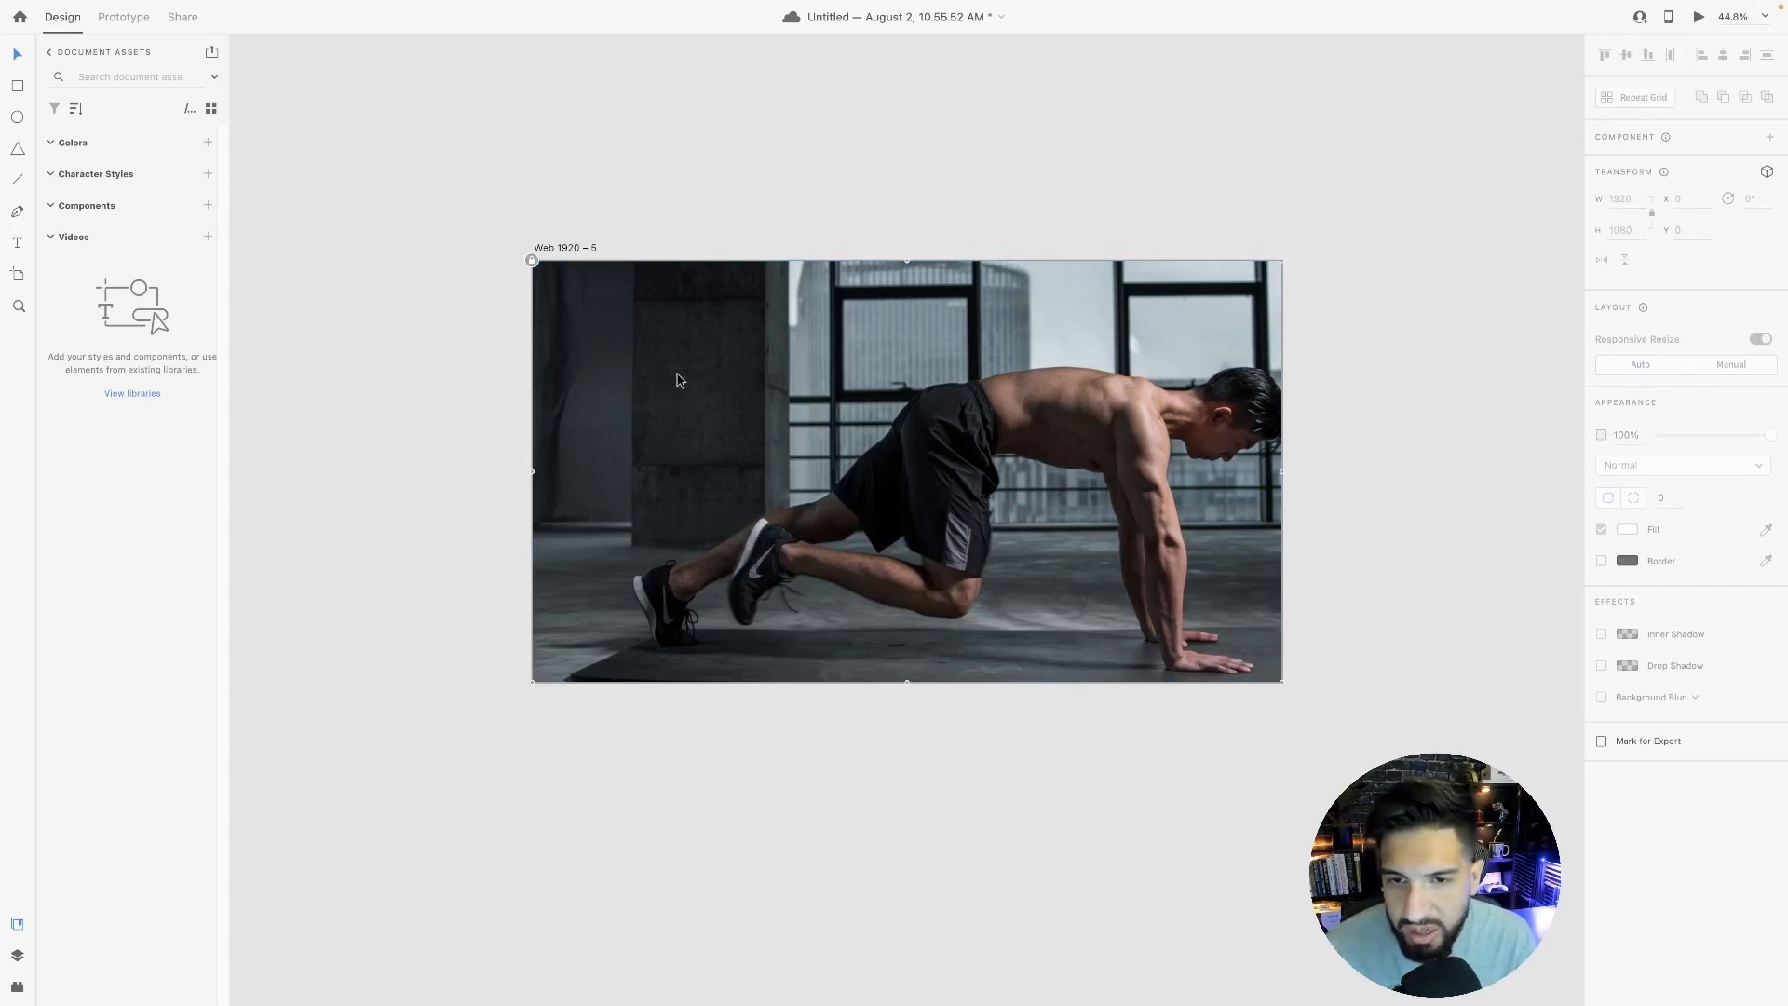
right_click(730, 364)
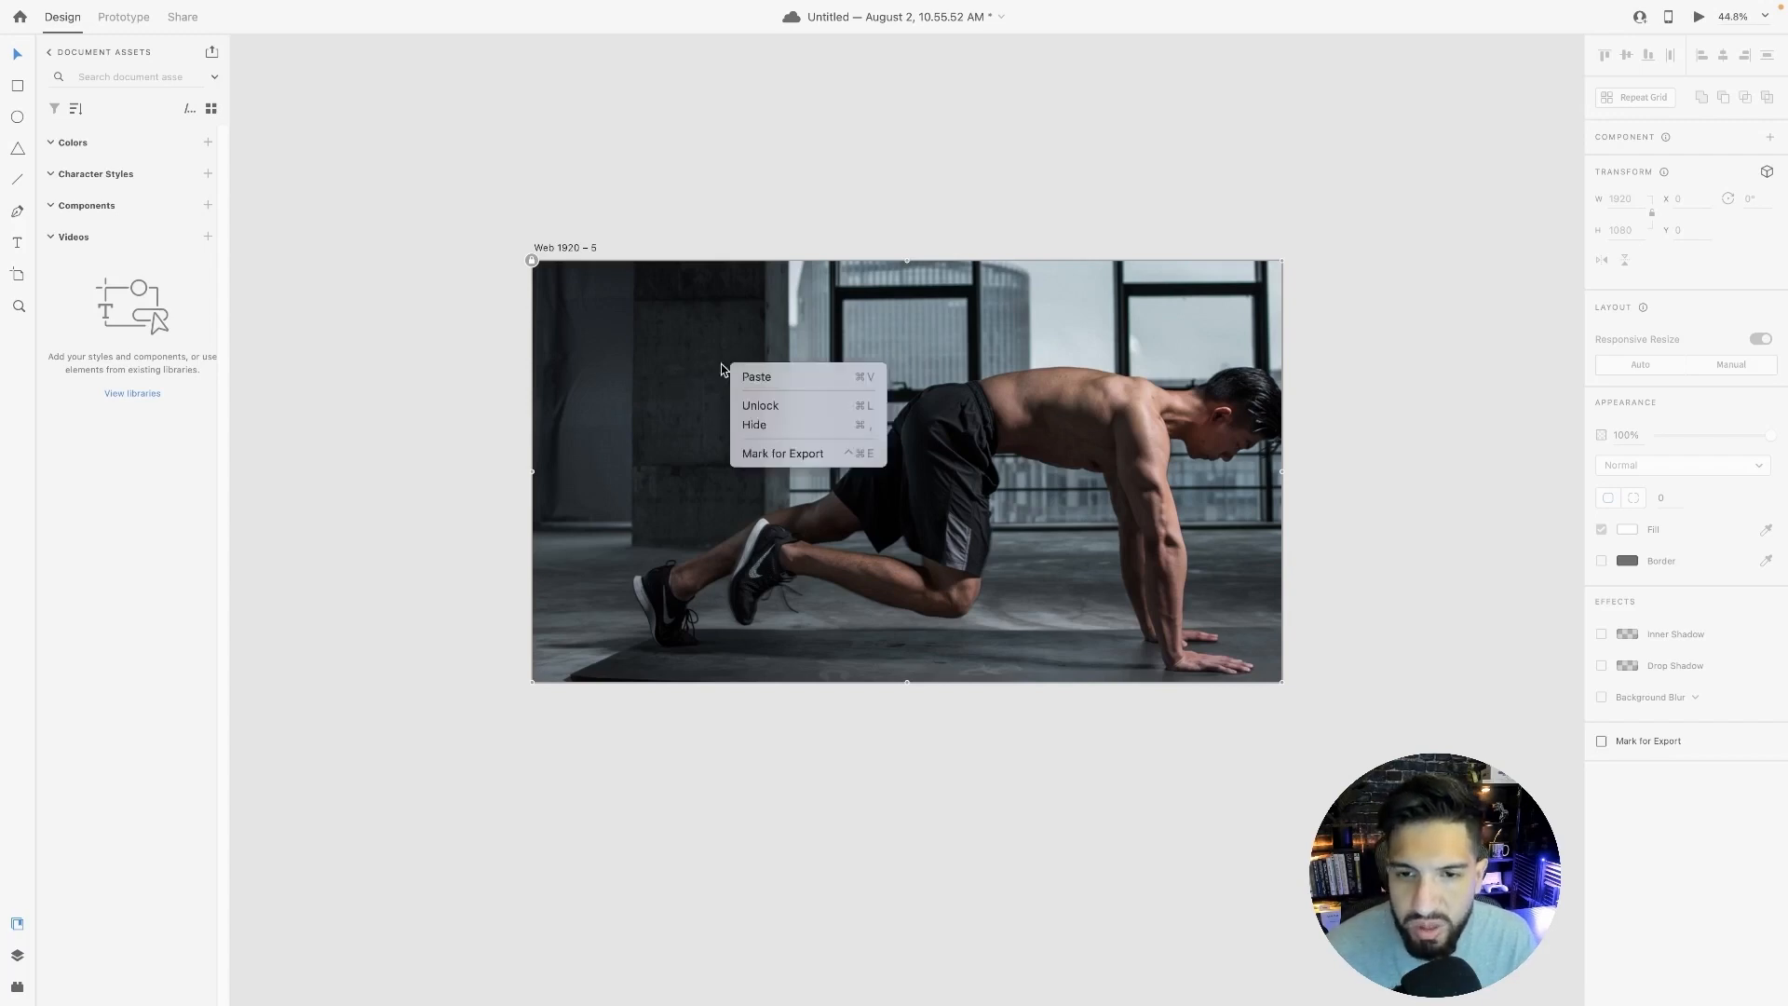
left_click(645, 343)
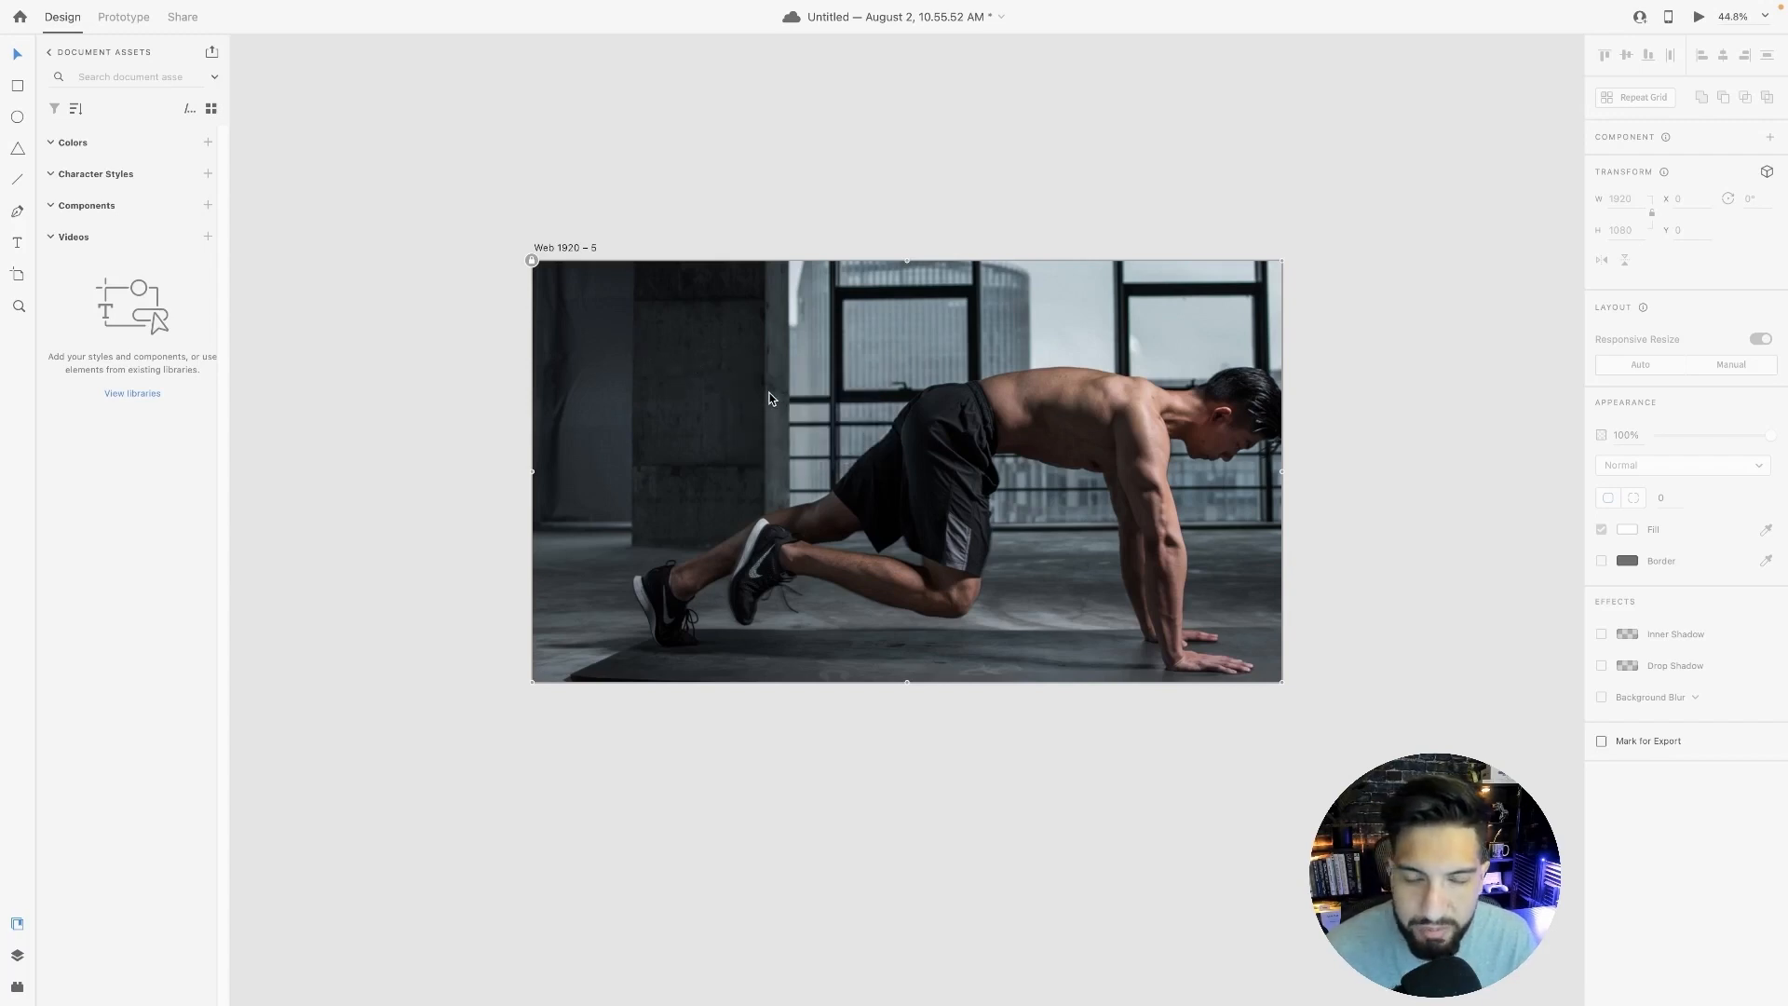
left_click(532, 261)
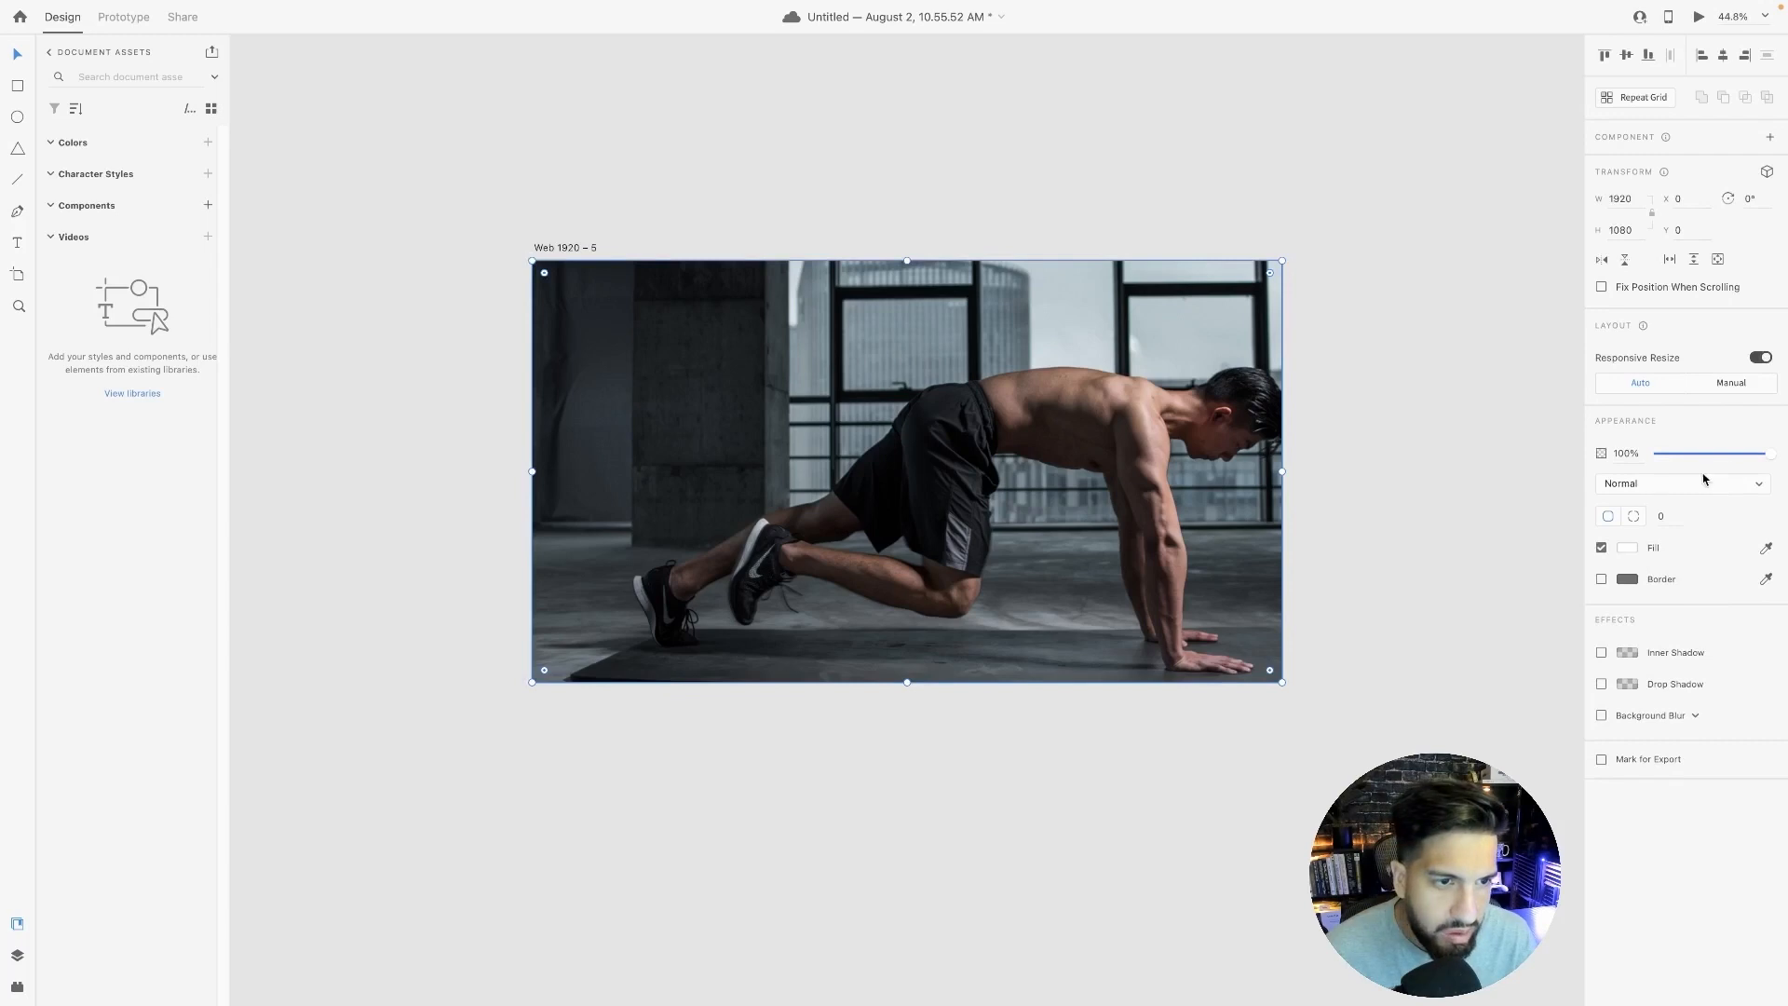
left_click(1620, 453)
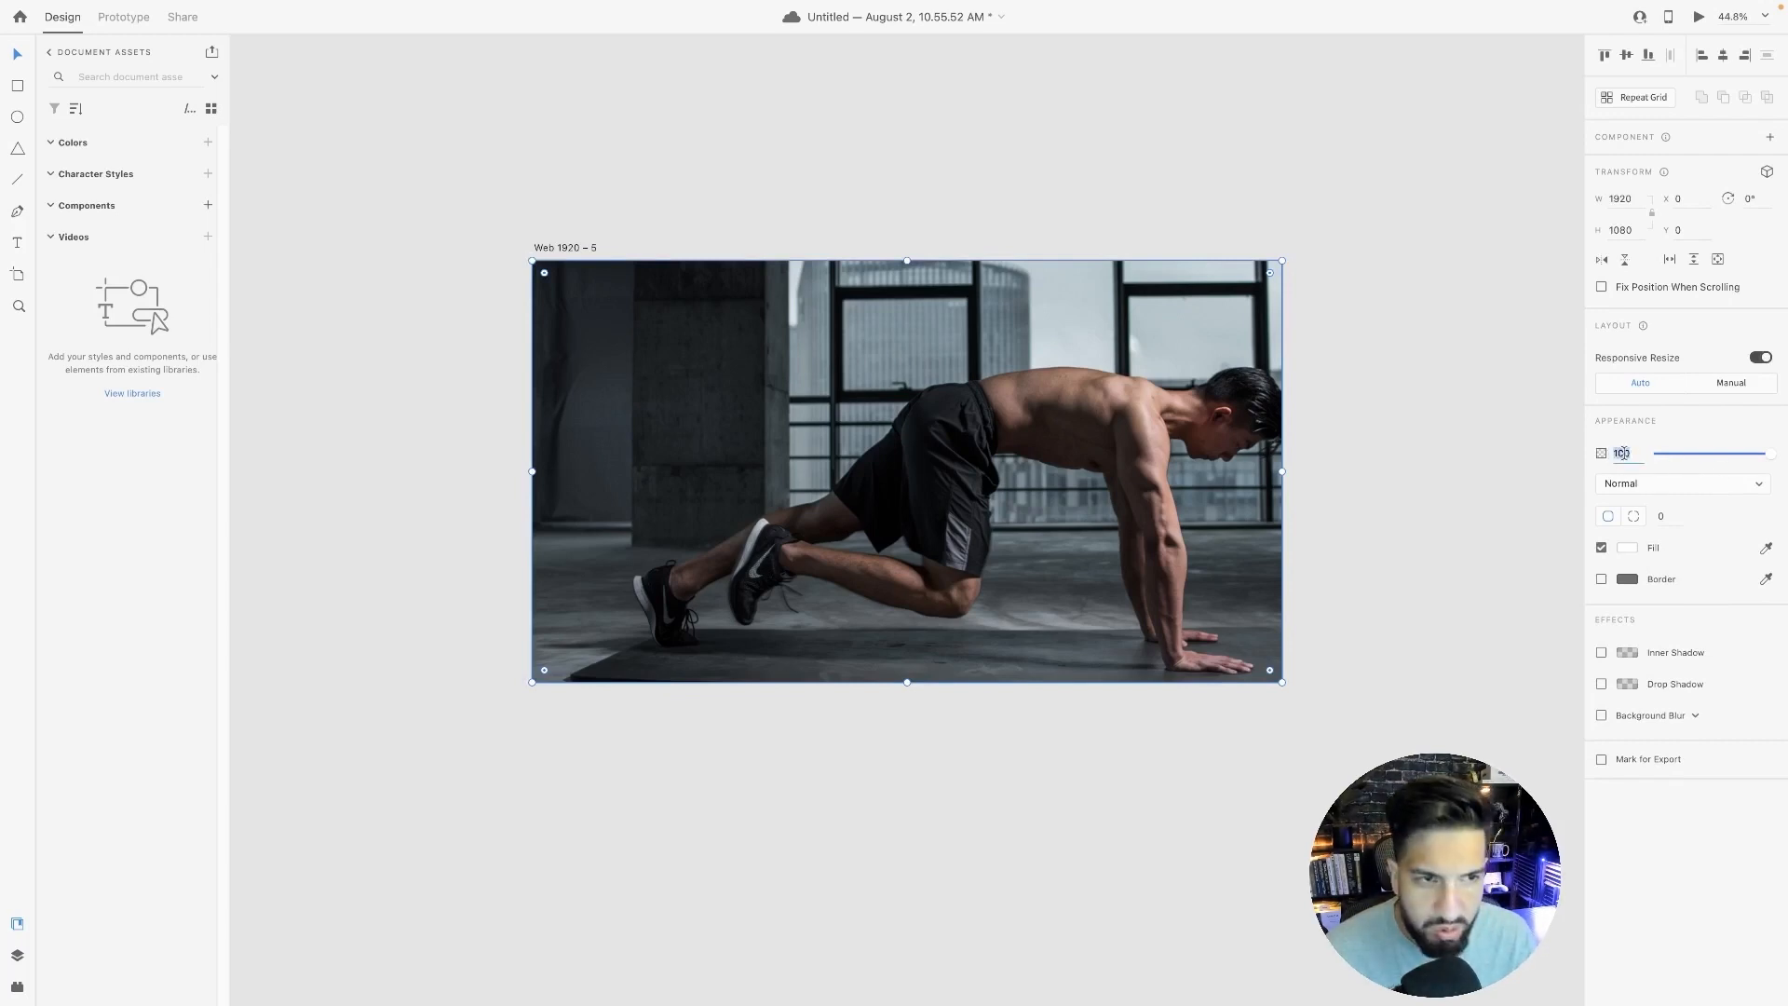
left_click(570, 305)
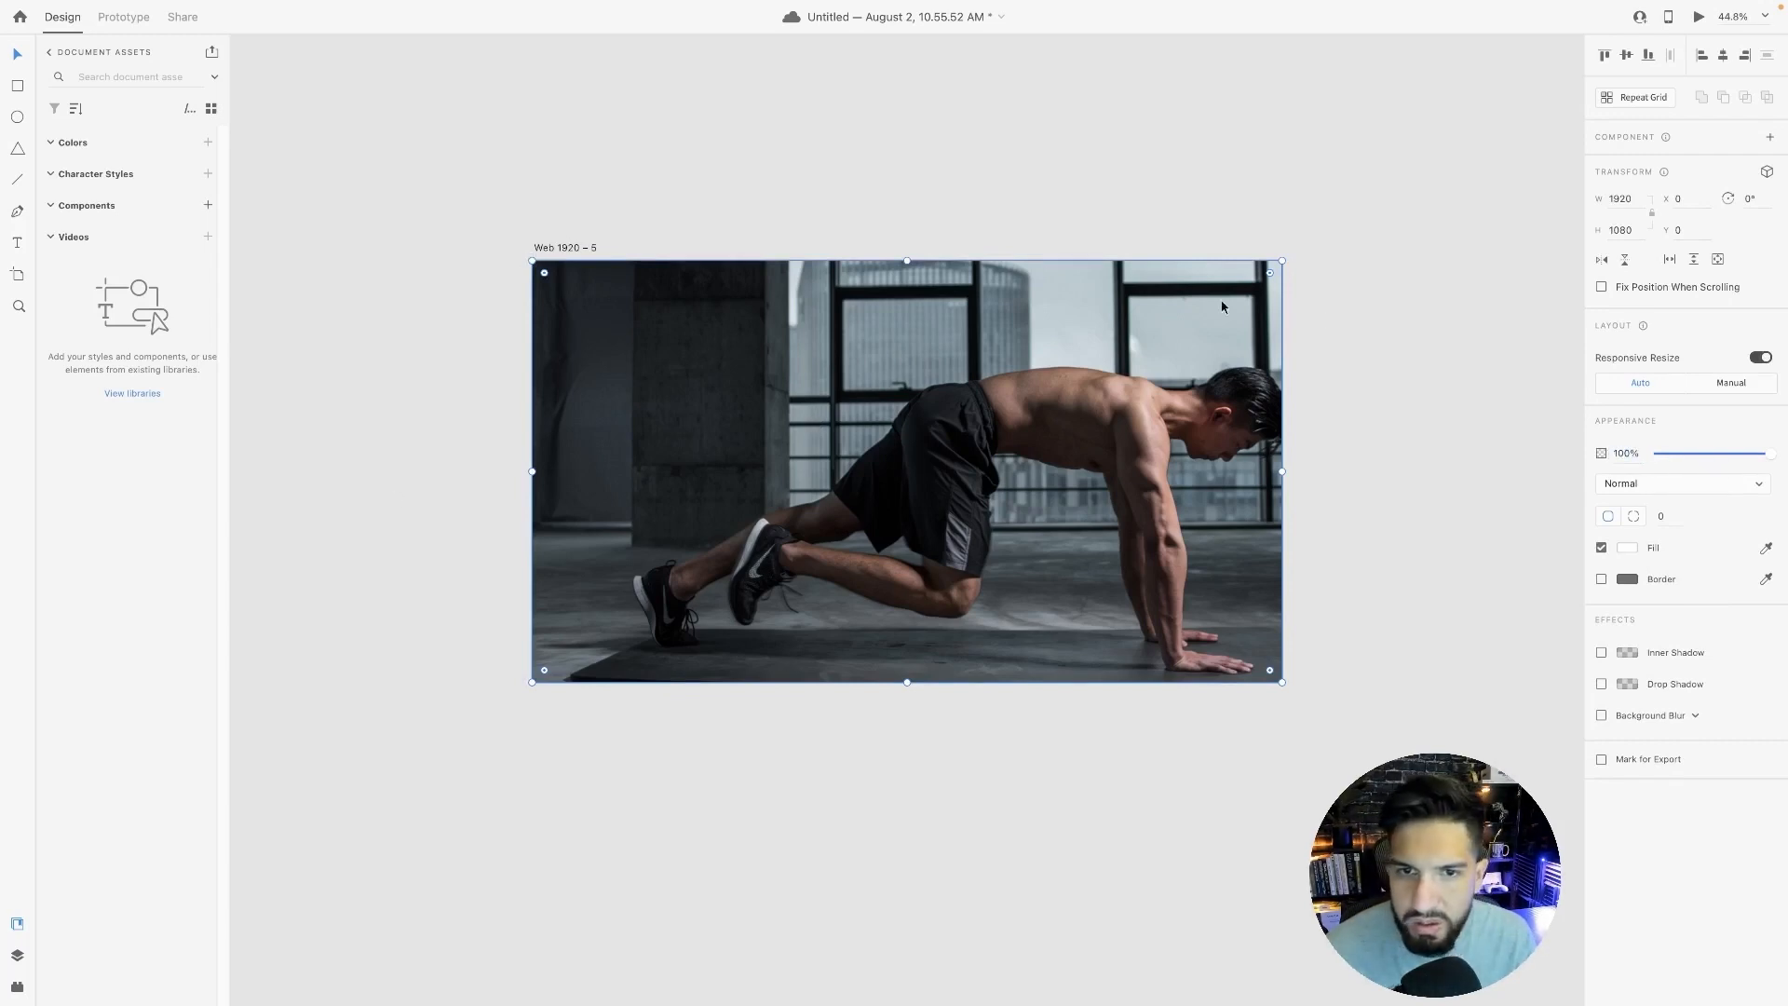
Lock the hero image rectangle and hide its layer on the artboard.
right_click(732, 305)
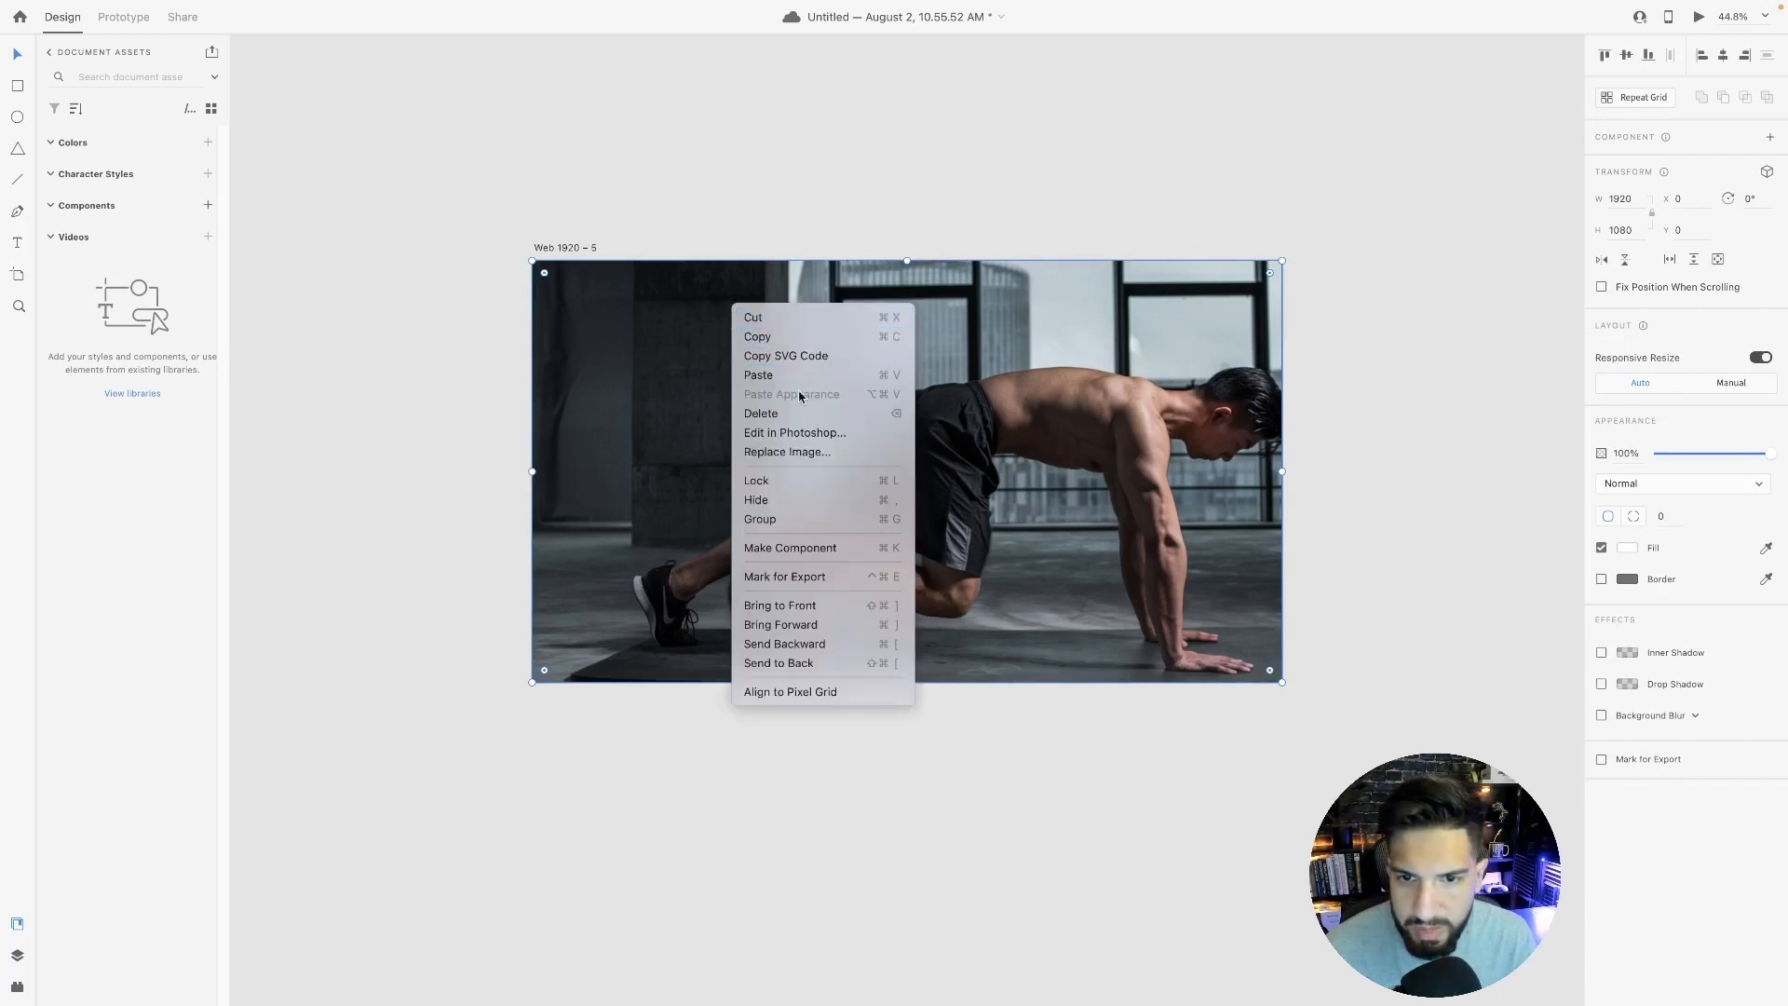
left_click(801, 481)
left_click(18, 960)
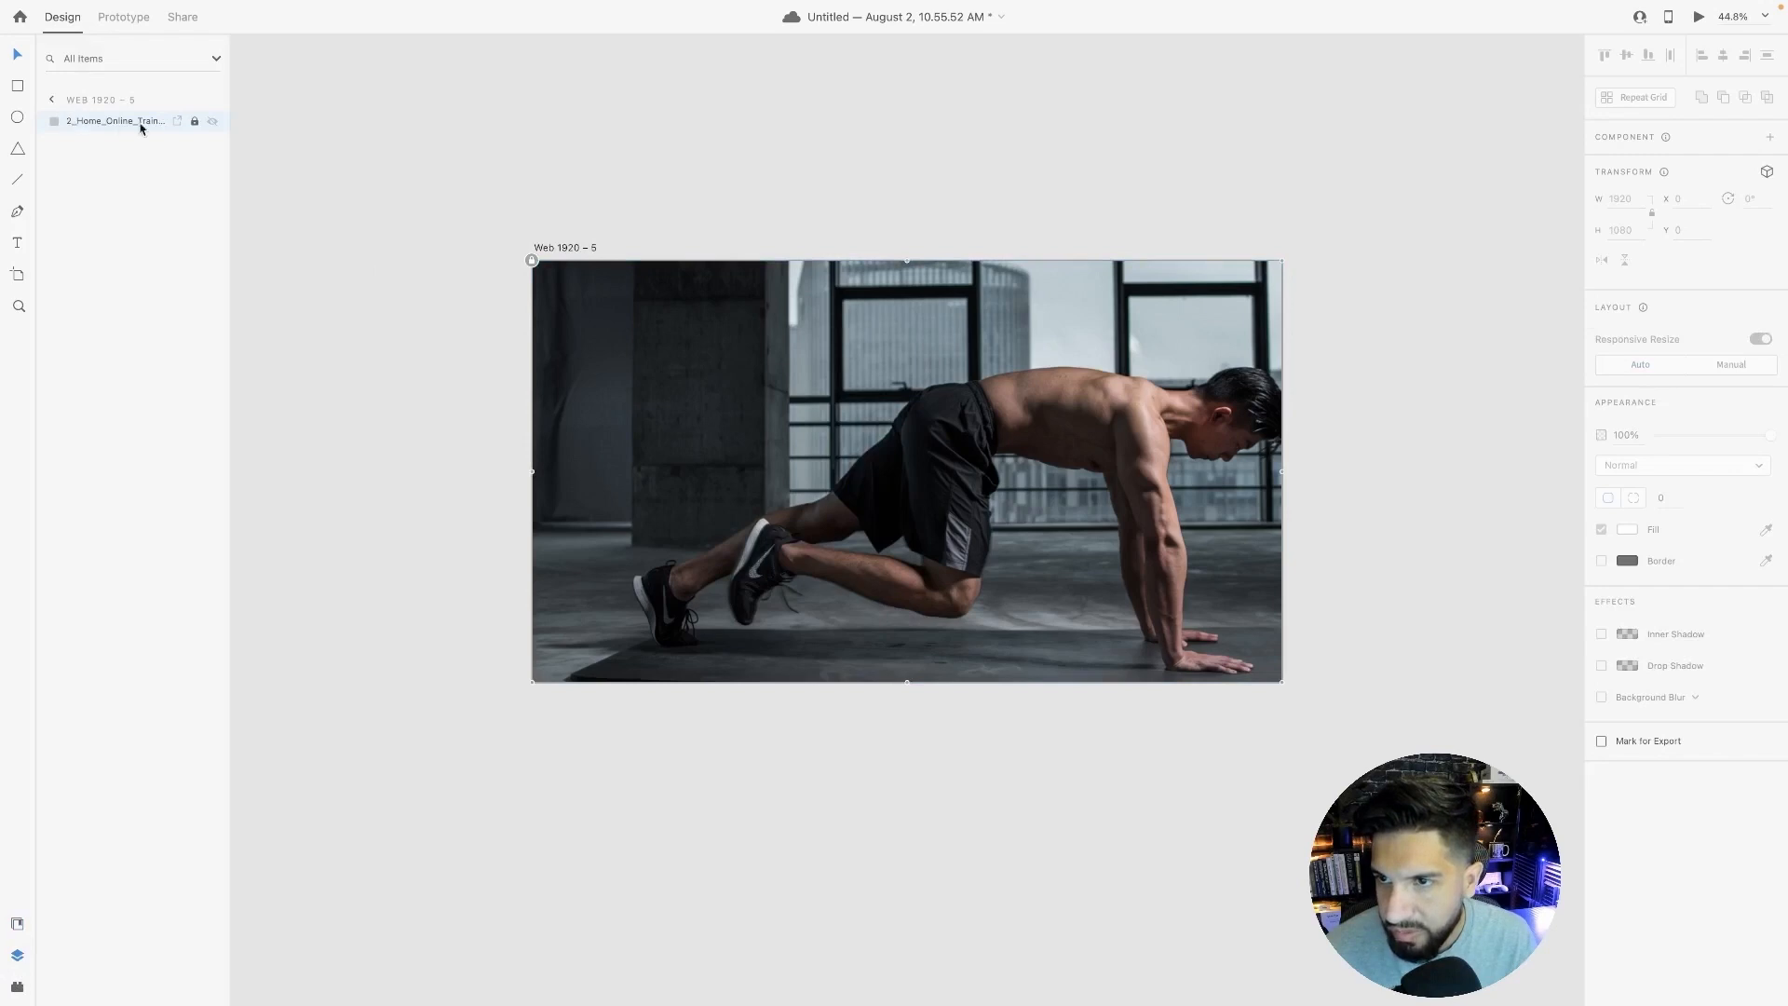
left_click(214, 122)
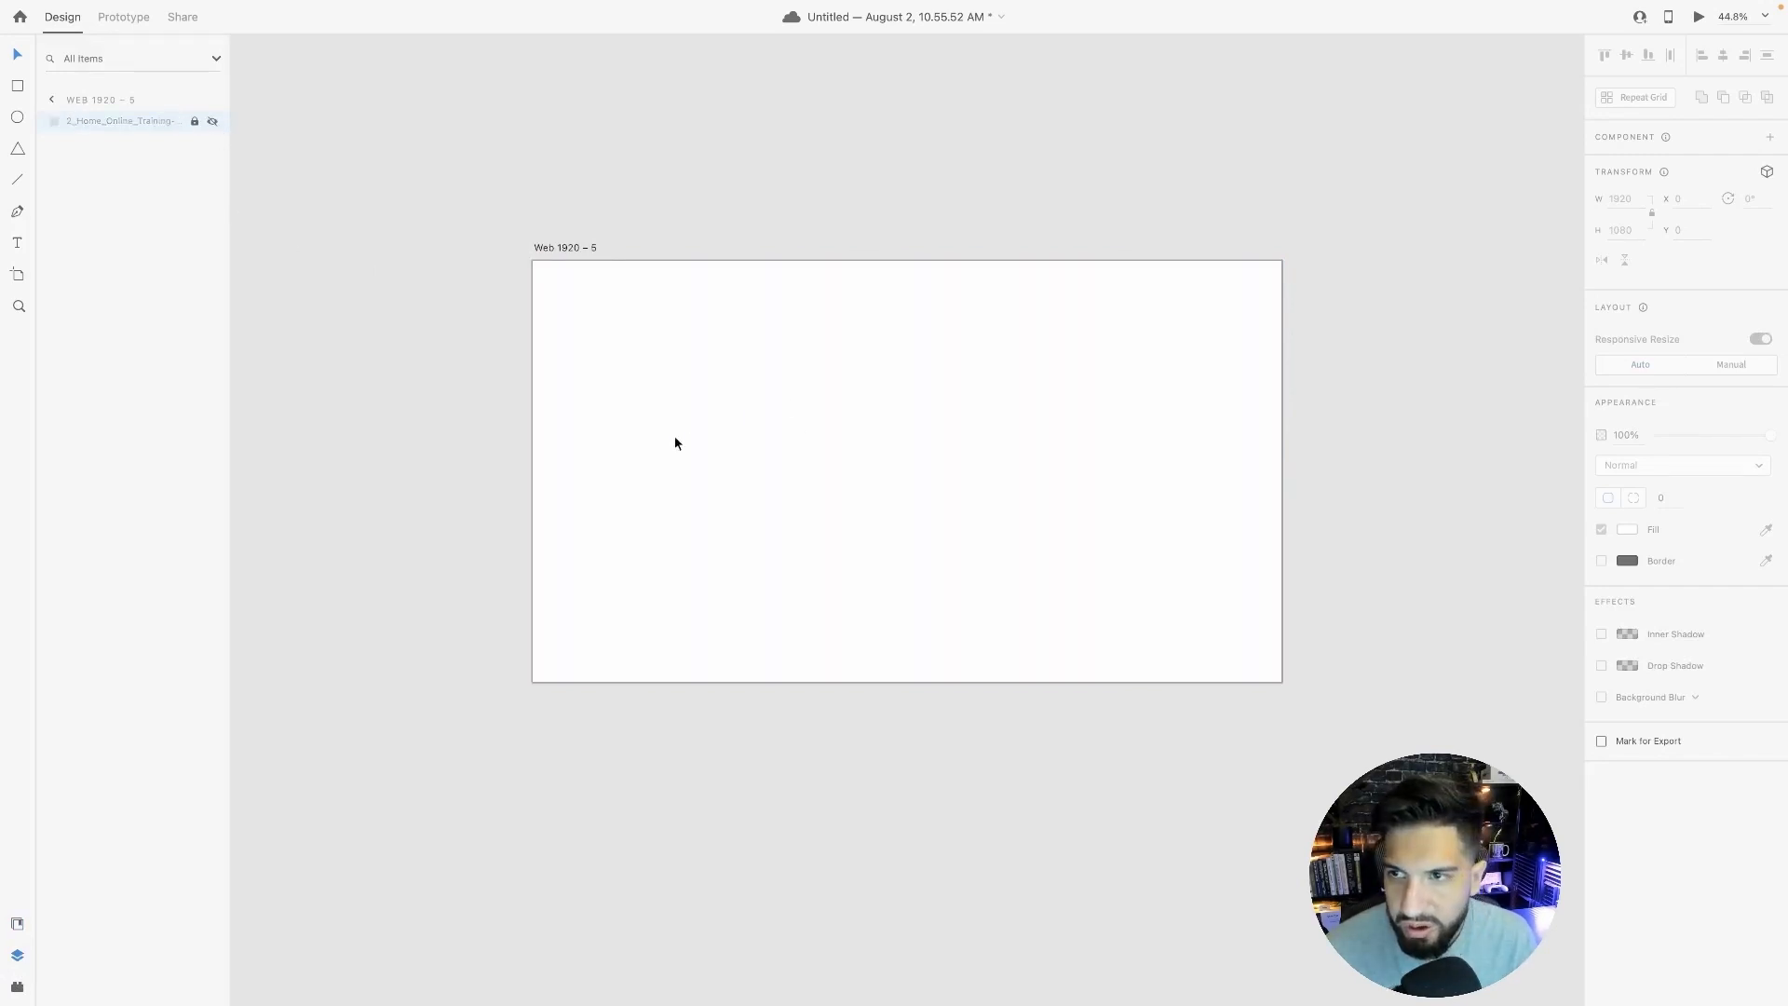
Turn the square grid back on for the Web 1920 – 5 artboard.
left_click(962, 506)
left_click(589, 249)
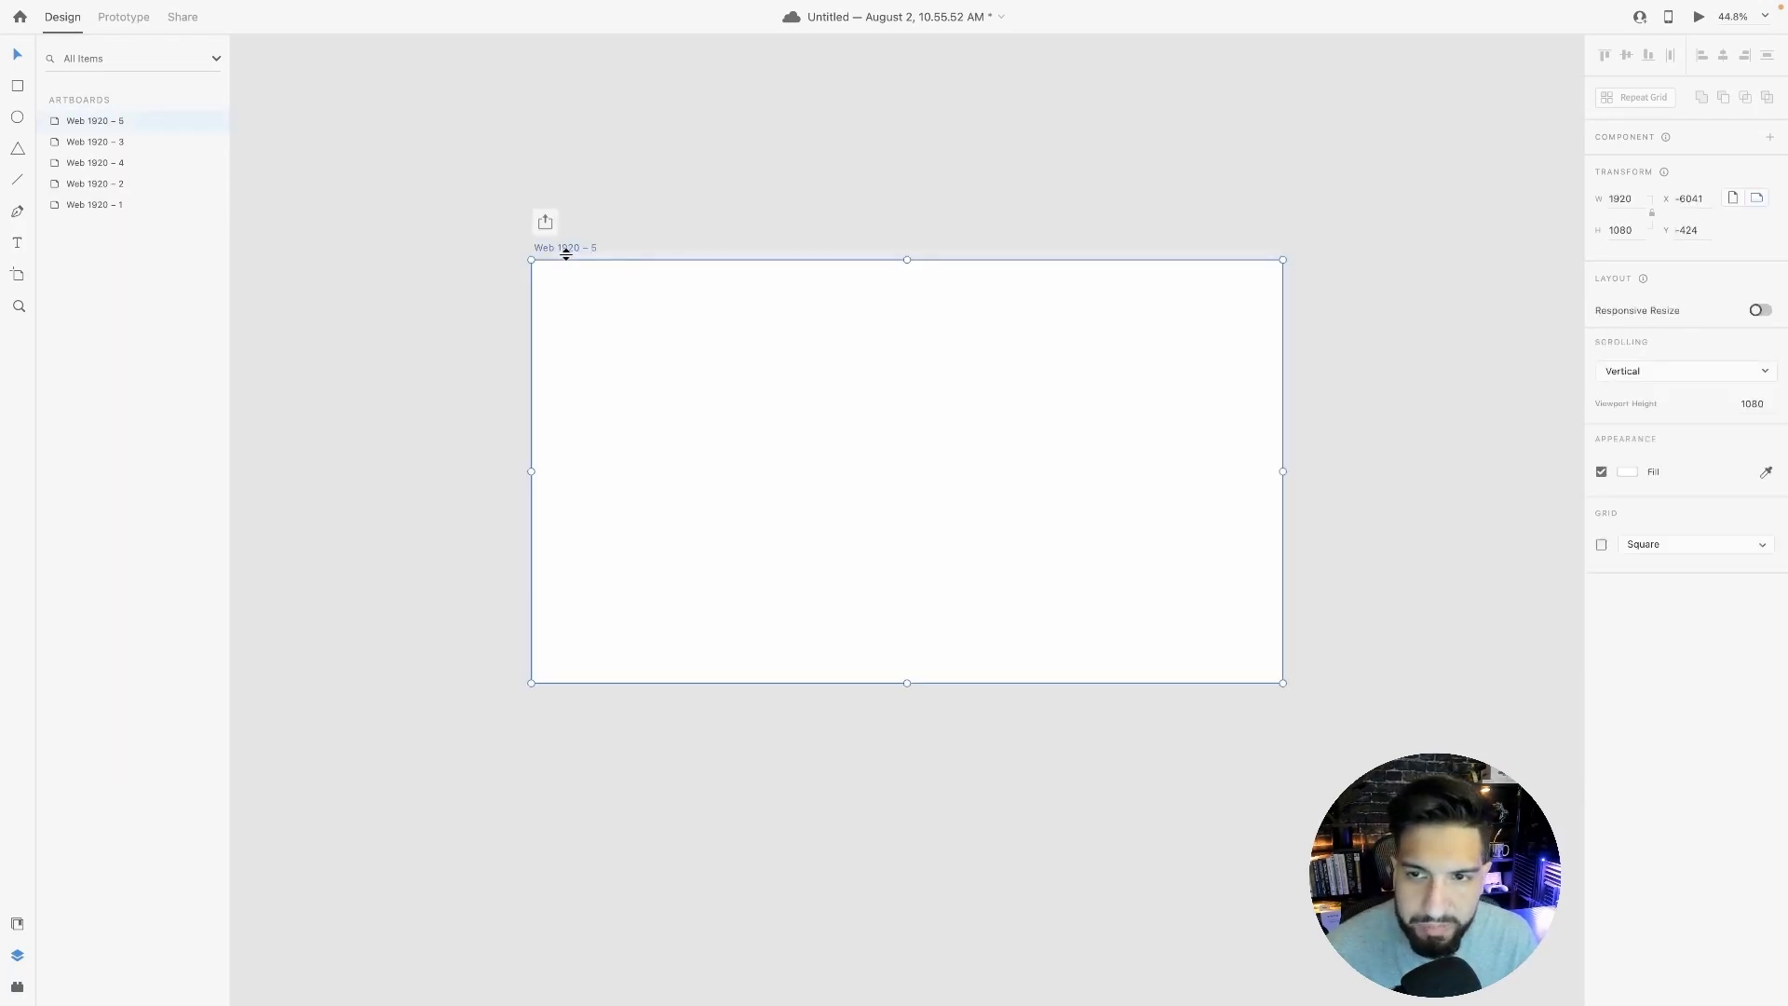
left_click(1602, 545)
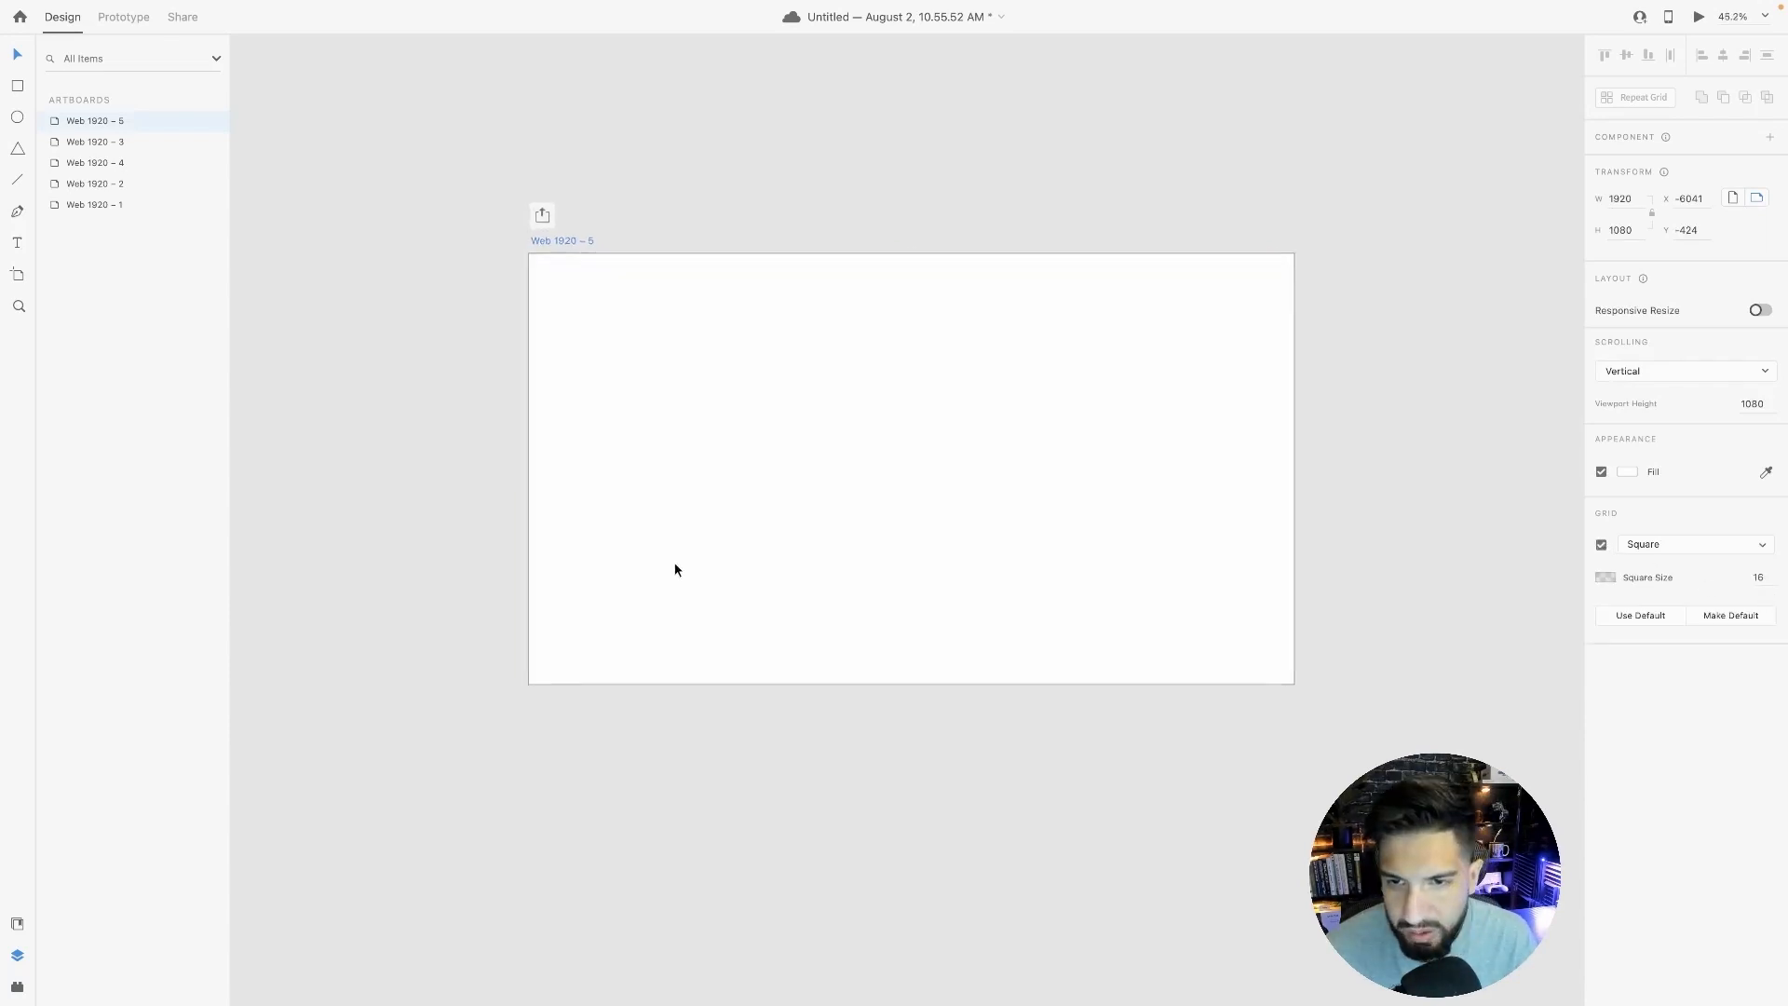
scroll(679, 560, "up", 5, "ctrl")
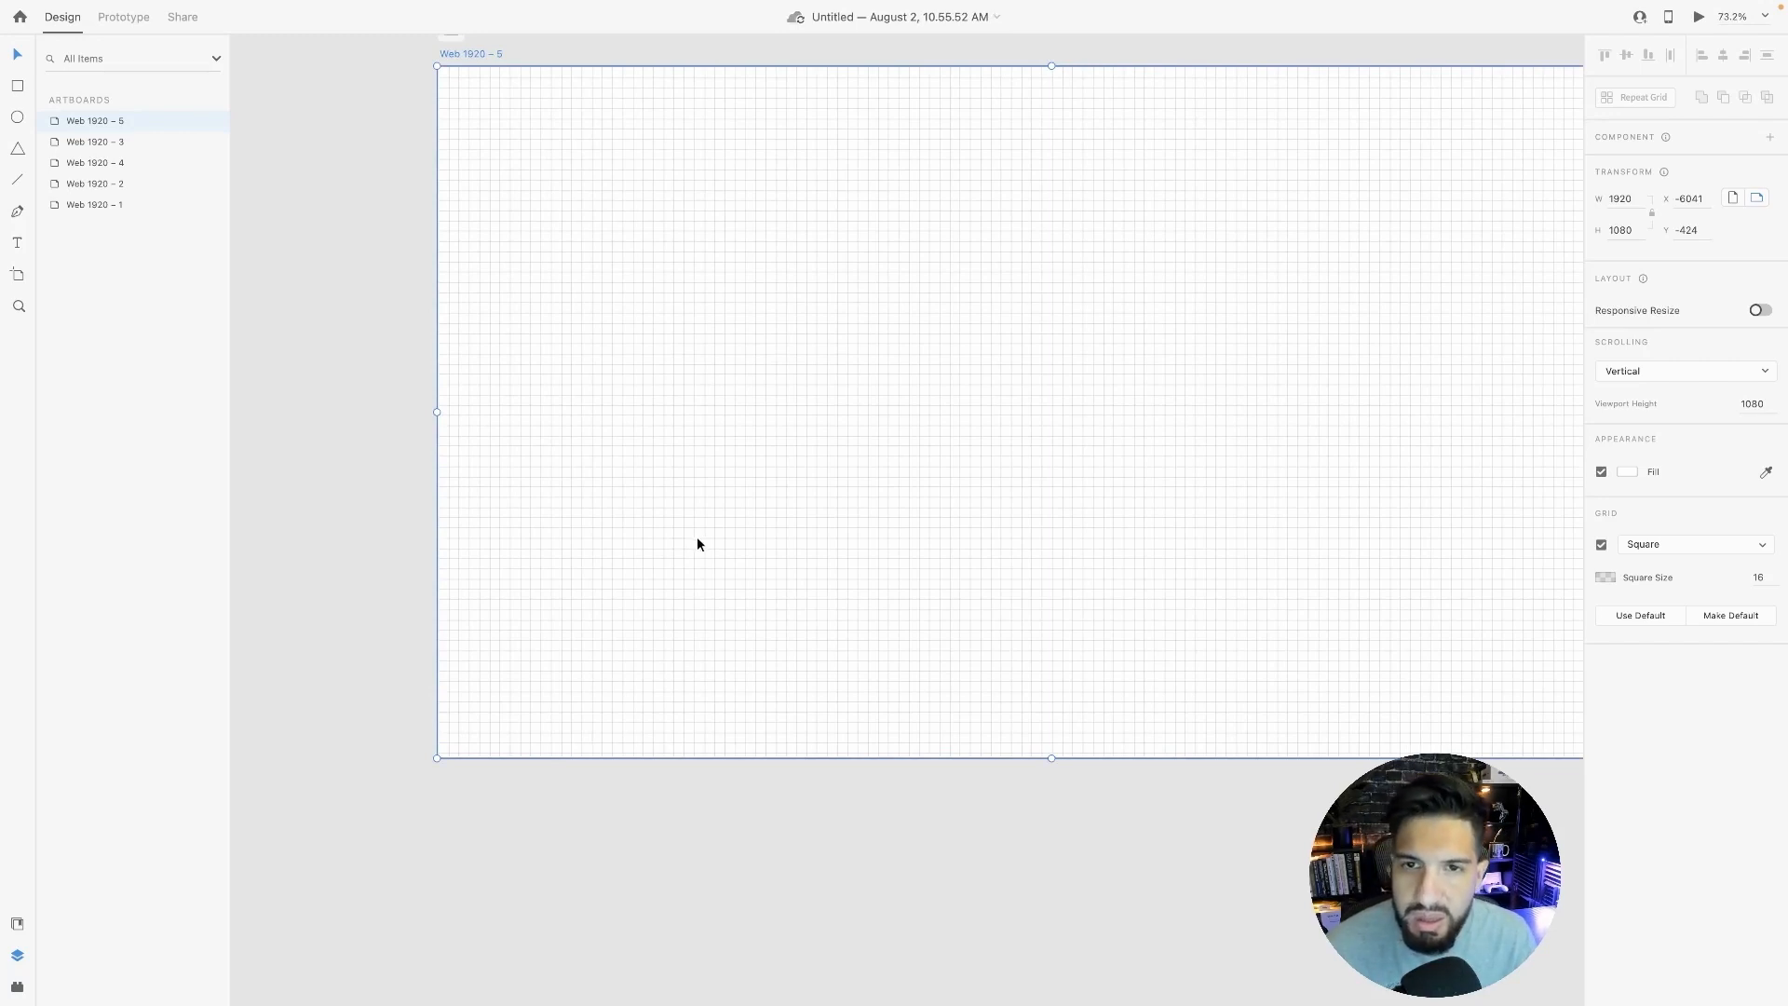
Draw a 160 × 160 square overlapping the artboard's bottom edge, at X 256 and Y 928.
scroll(762, 540, "up", 1, "ctrl")
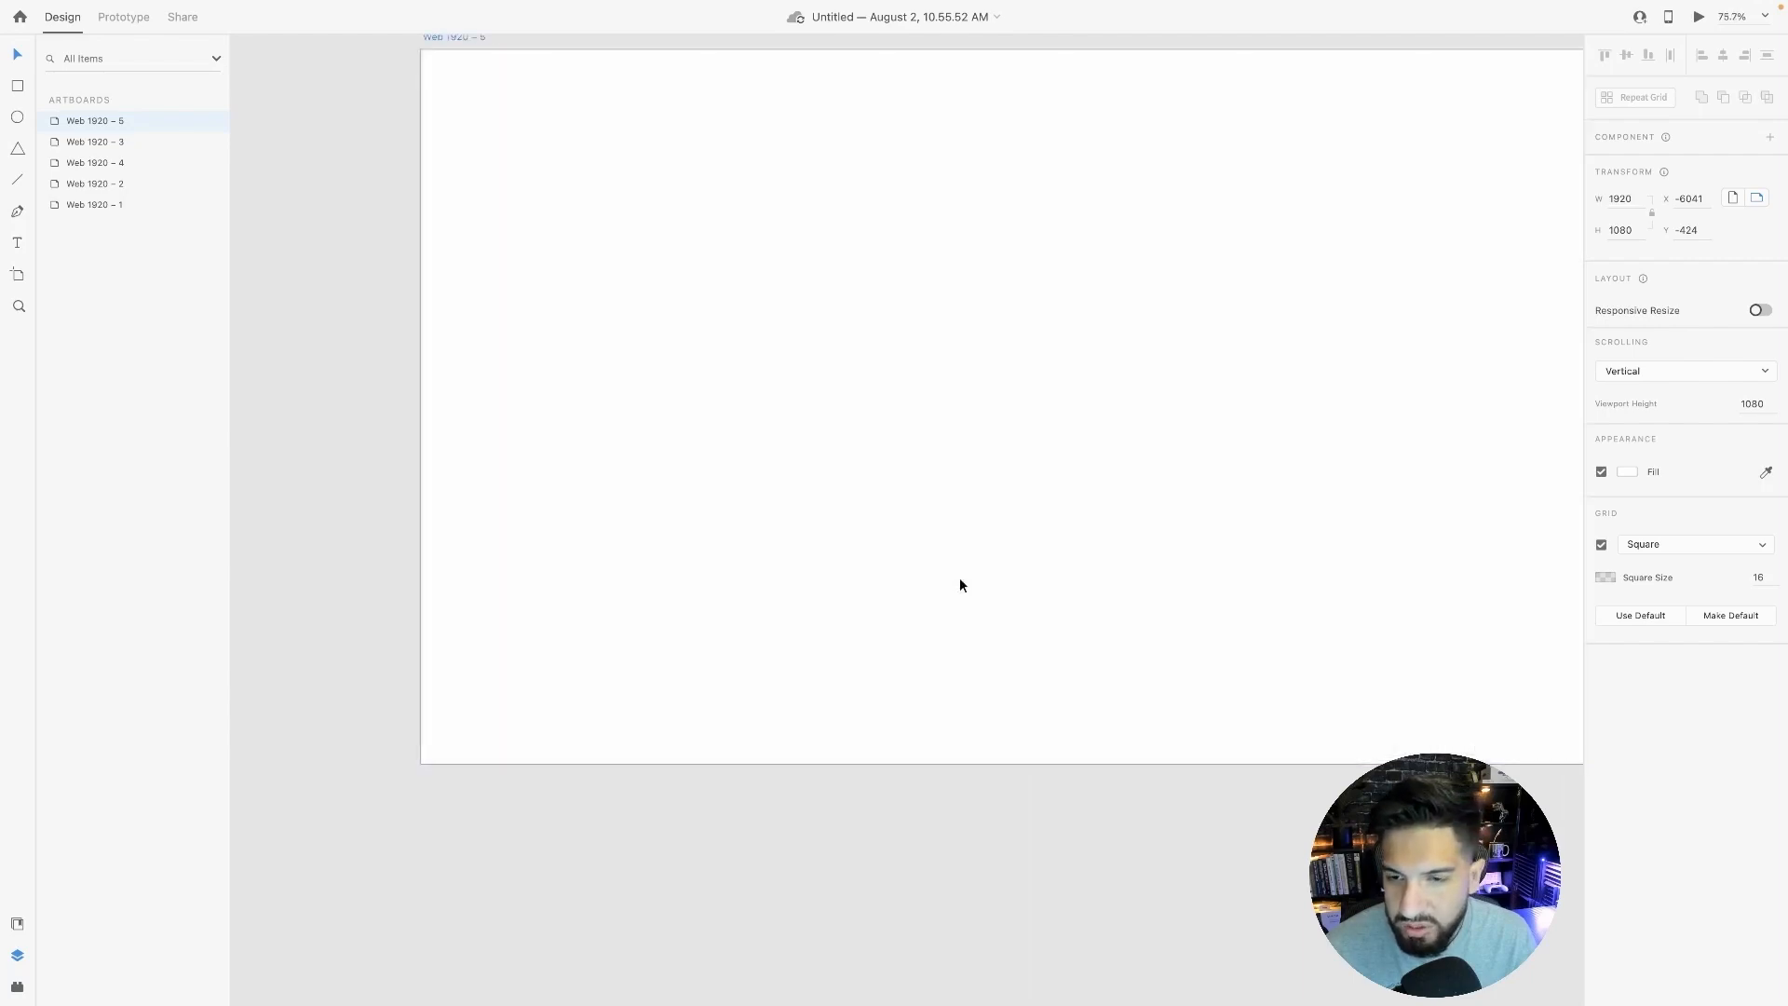
scroll(836, 556, "up", 2, "ctrl")
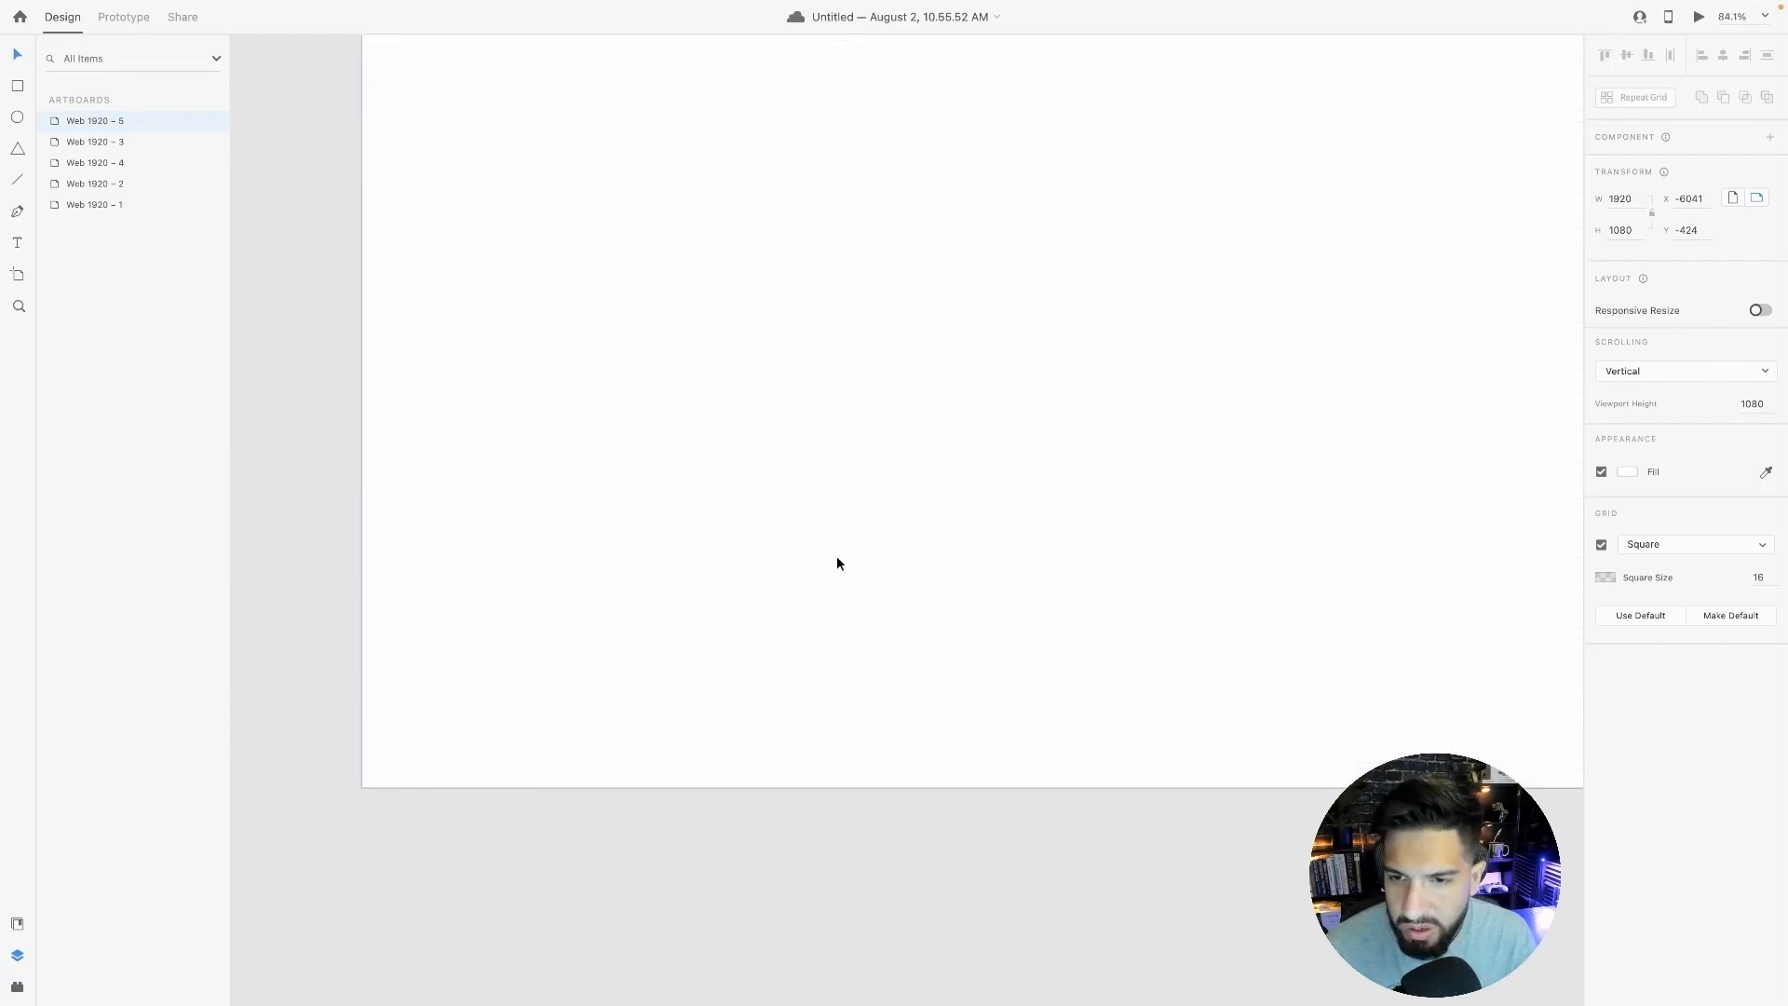
scroll(845, 559, "down", 1, "ctrl")
scroll(847, 559, "up", 2, "ctrl")
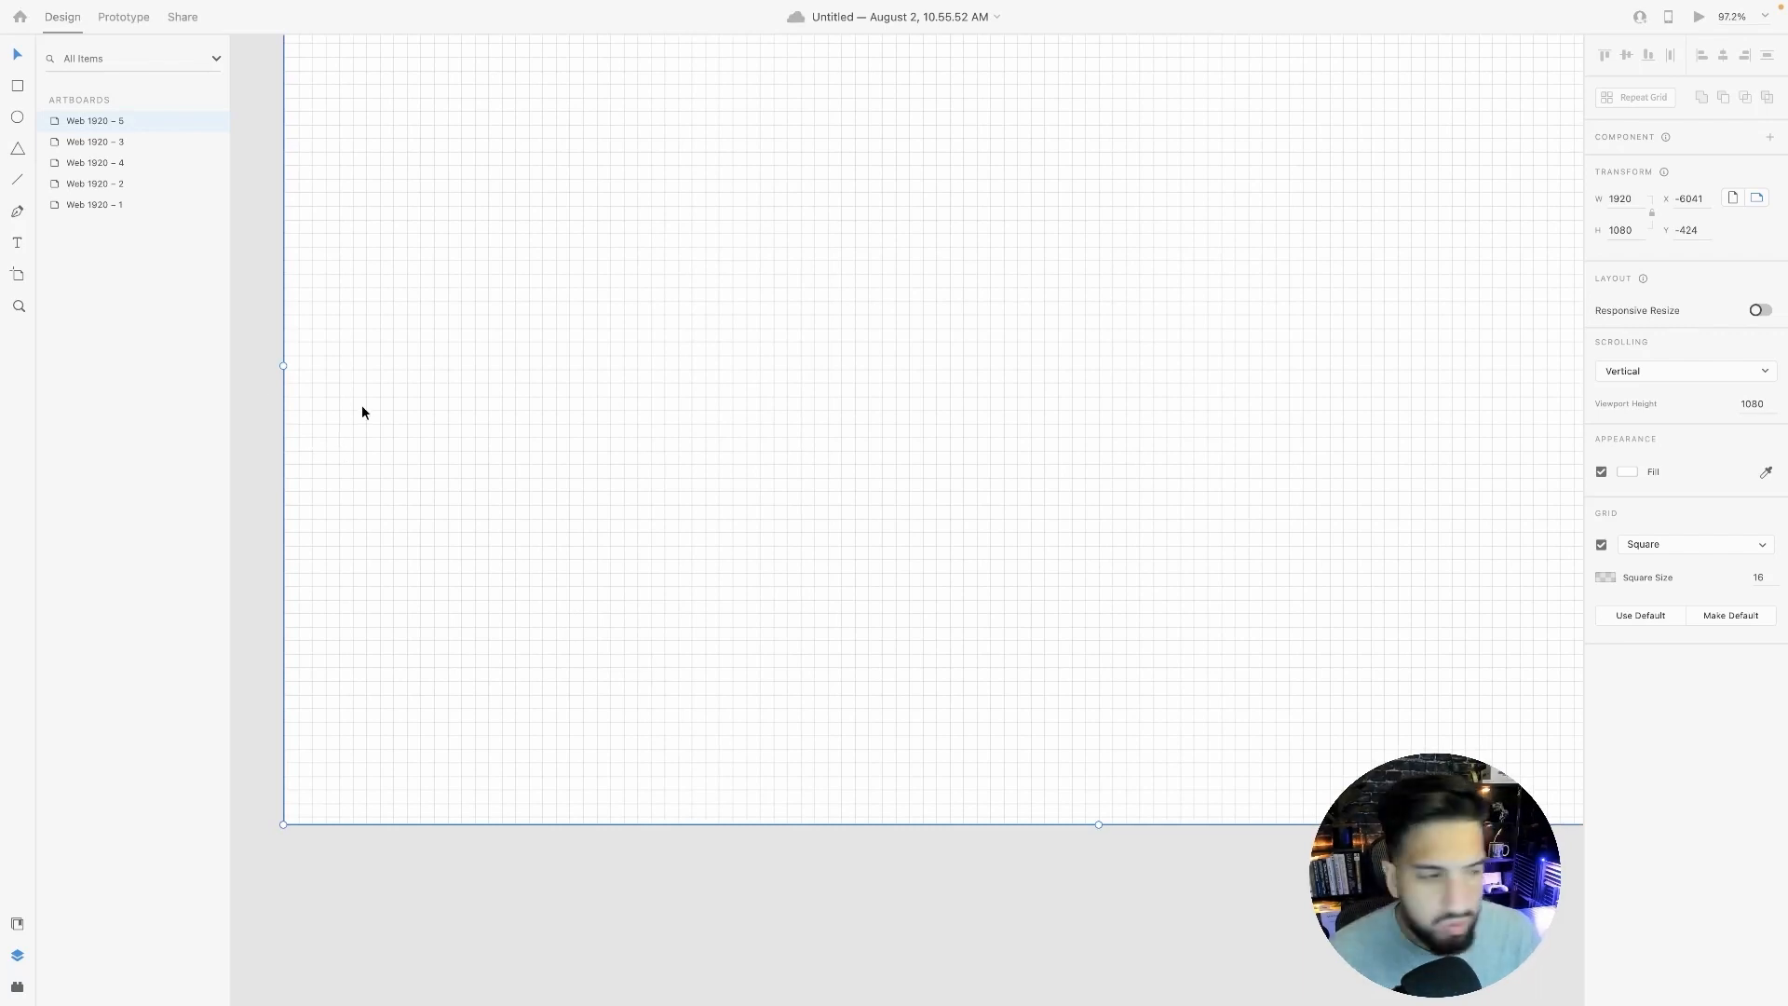
left_click(17, 86)
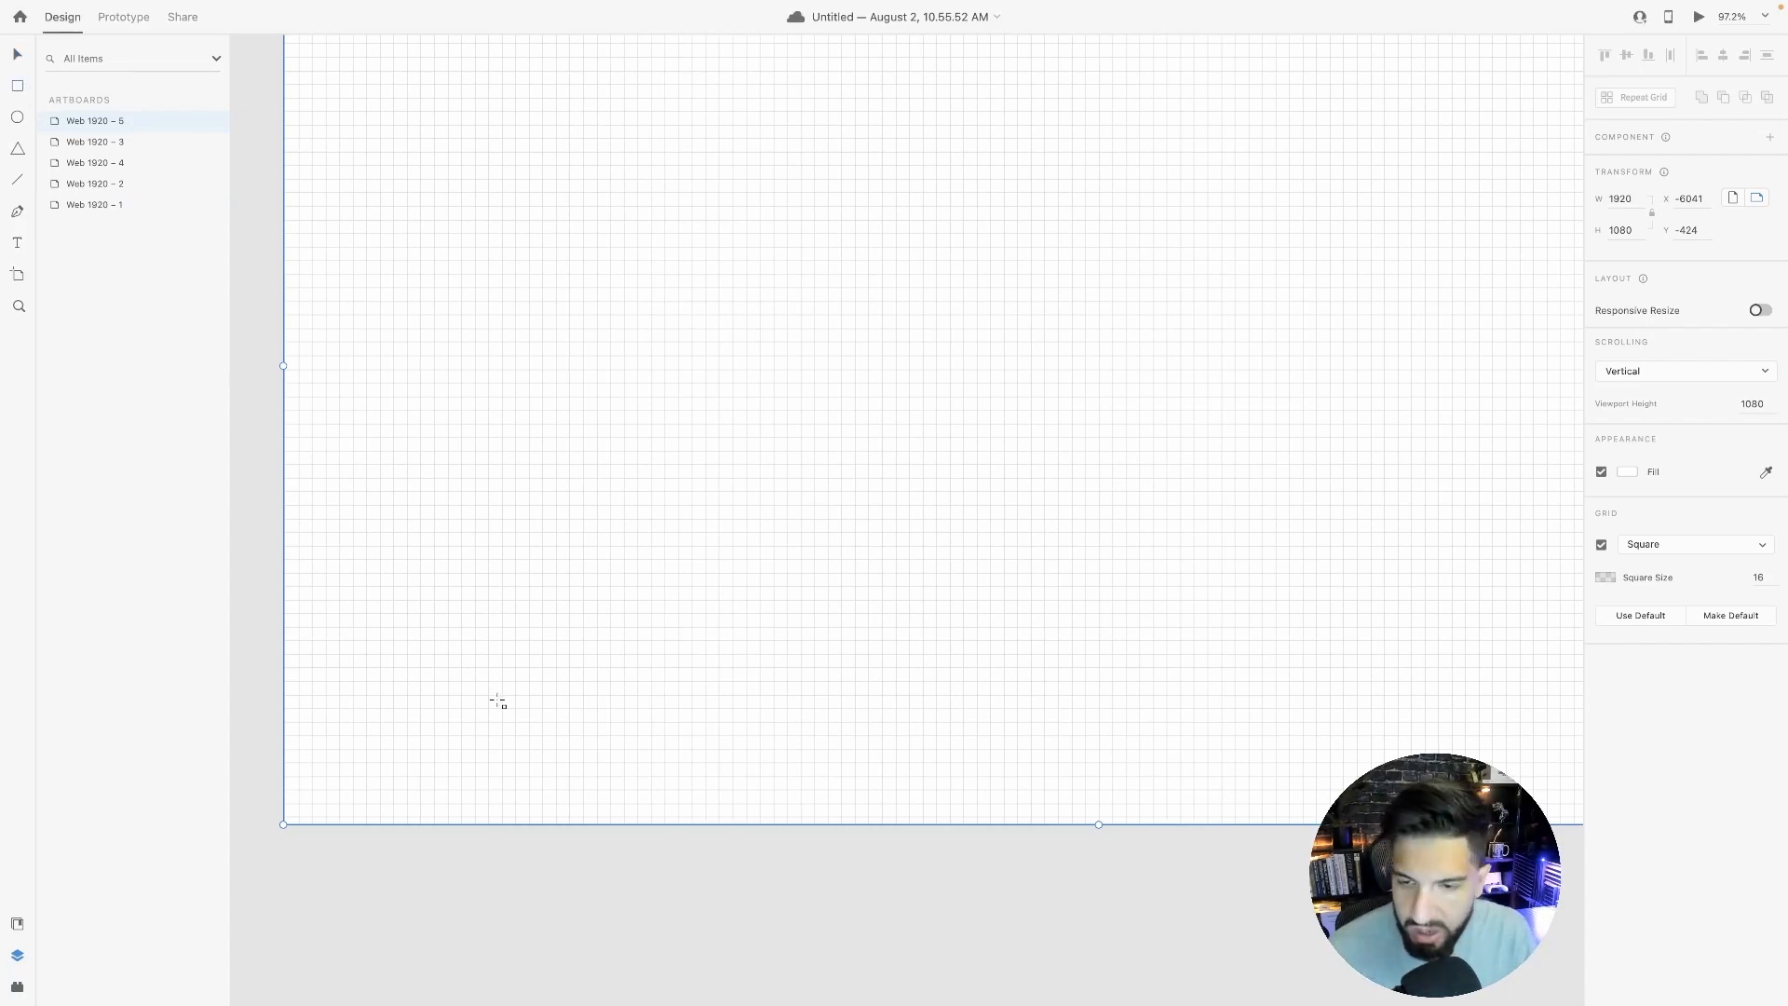
left_click_drag(503, 696, 679, 827)
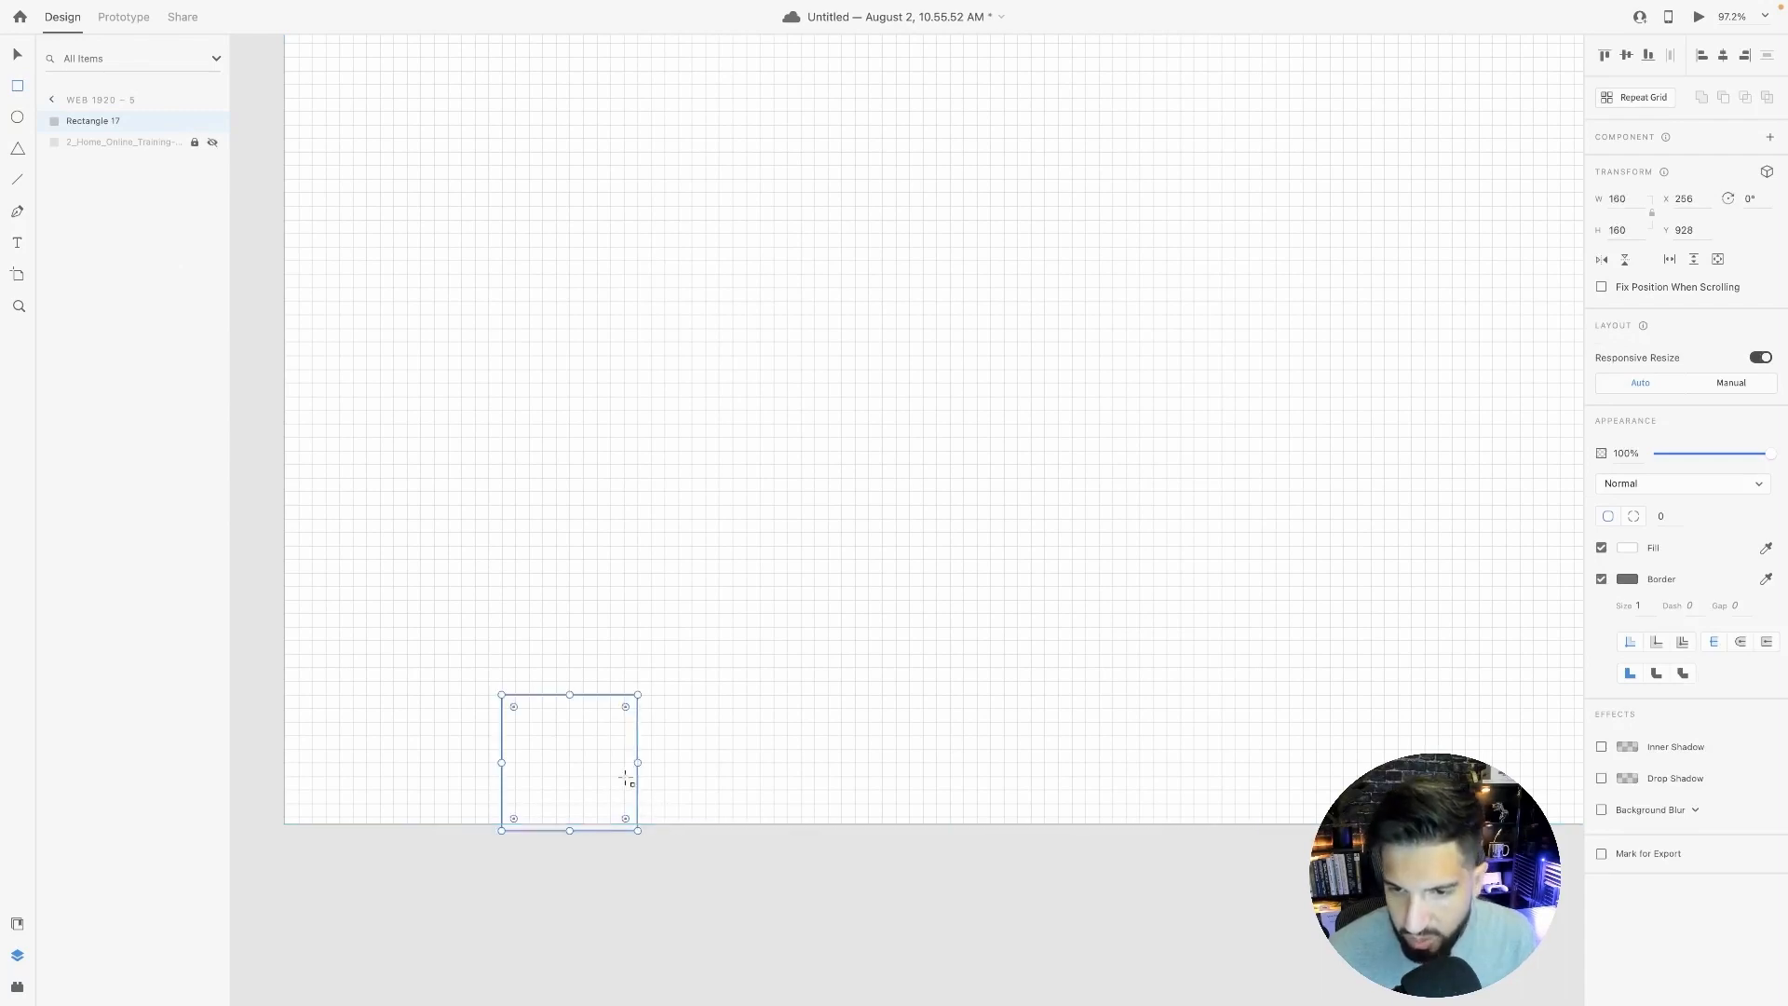
Shorten the Web 1920 – 5 artboard to a height of 1072 so its bottom edge lines up with the grid.
scroll(672, 699, "up", 1)
scroll(671, 699, "up", 5)
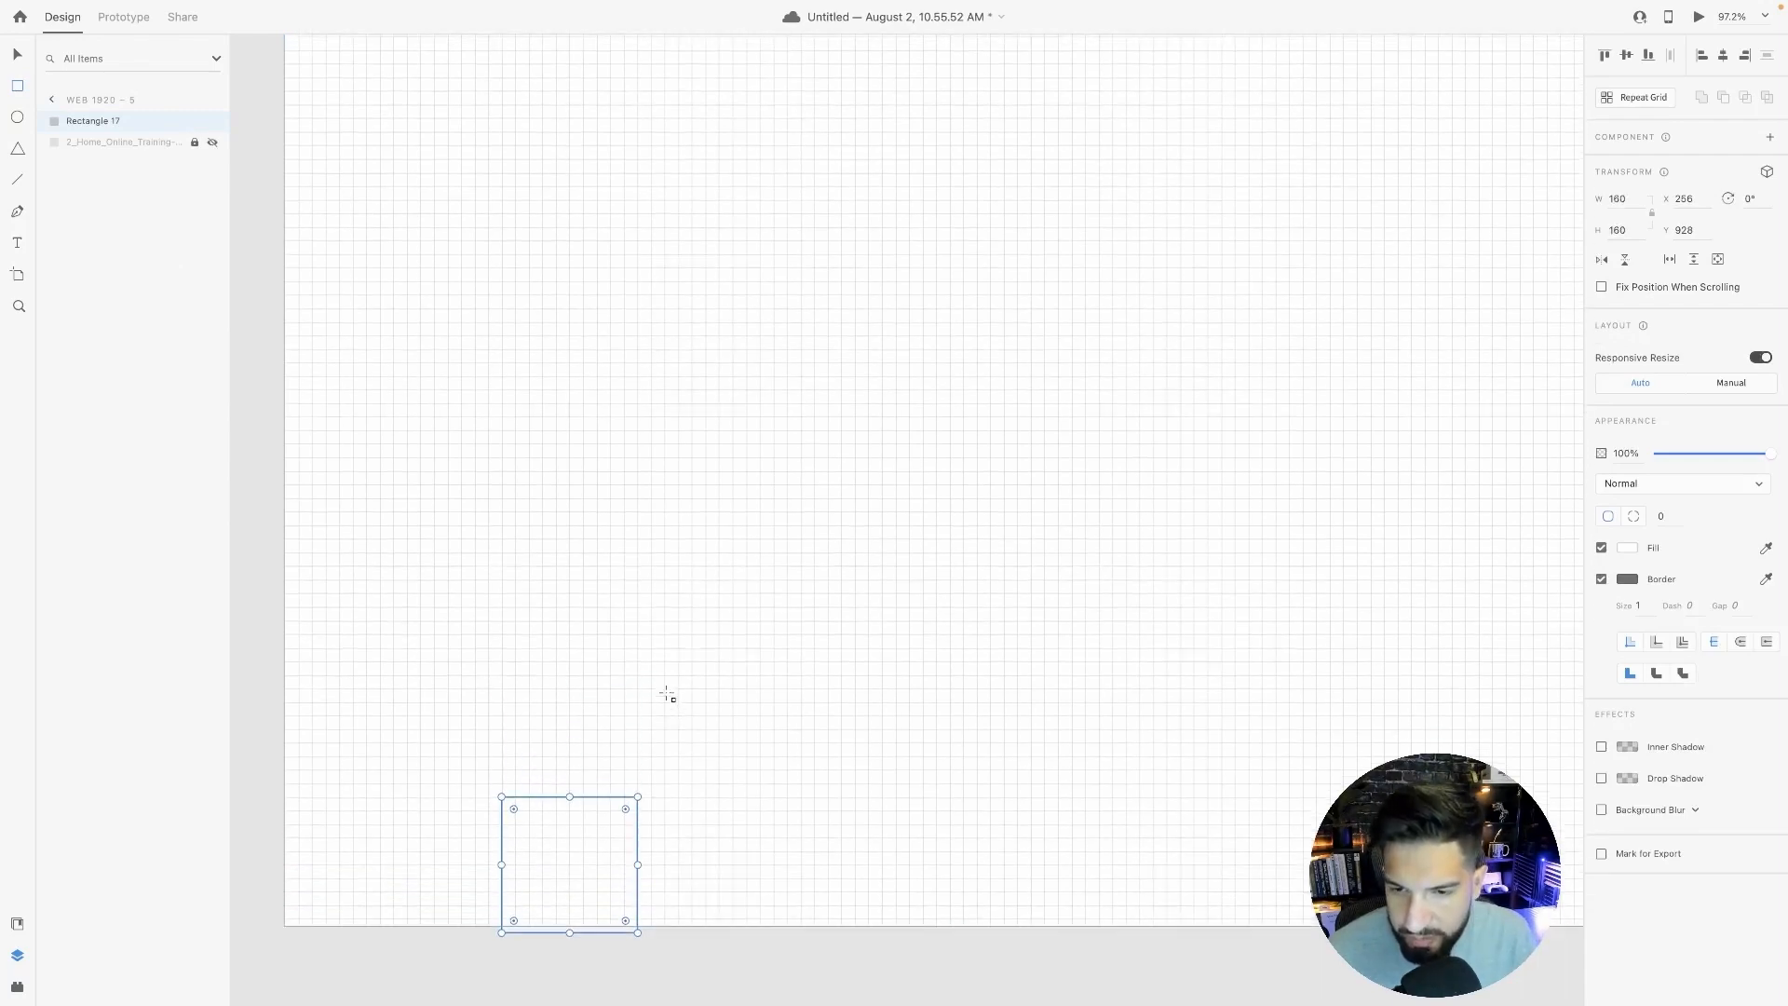
scroll(667, 695, "down", 4)
scroll(614, 667, "up", 7)
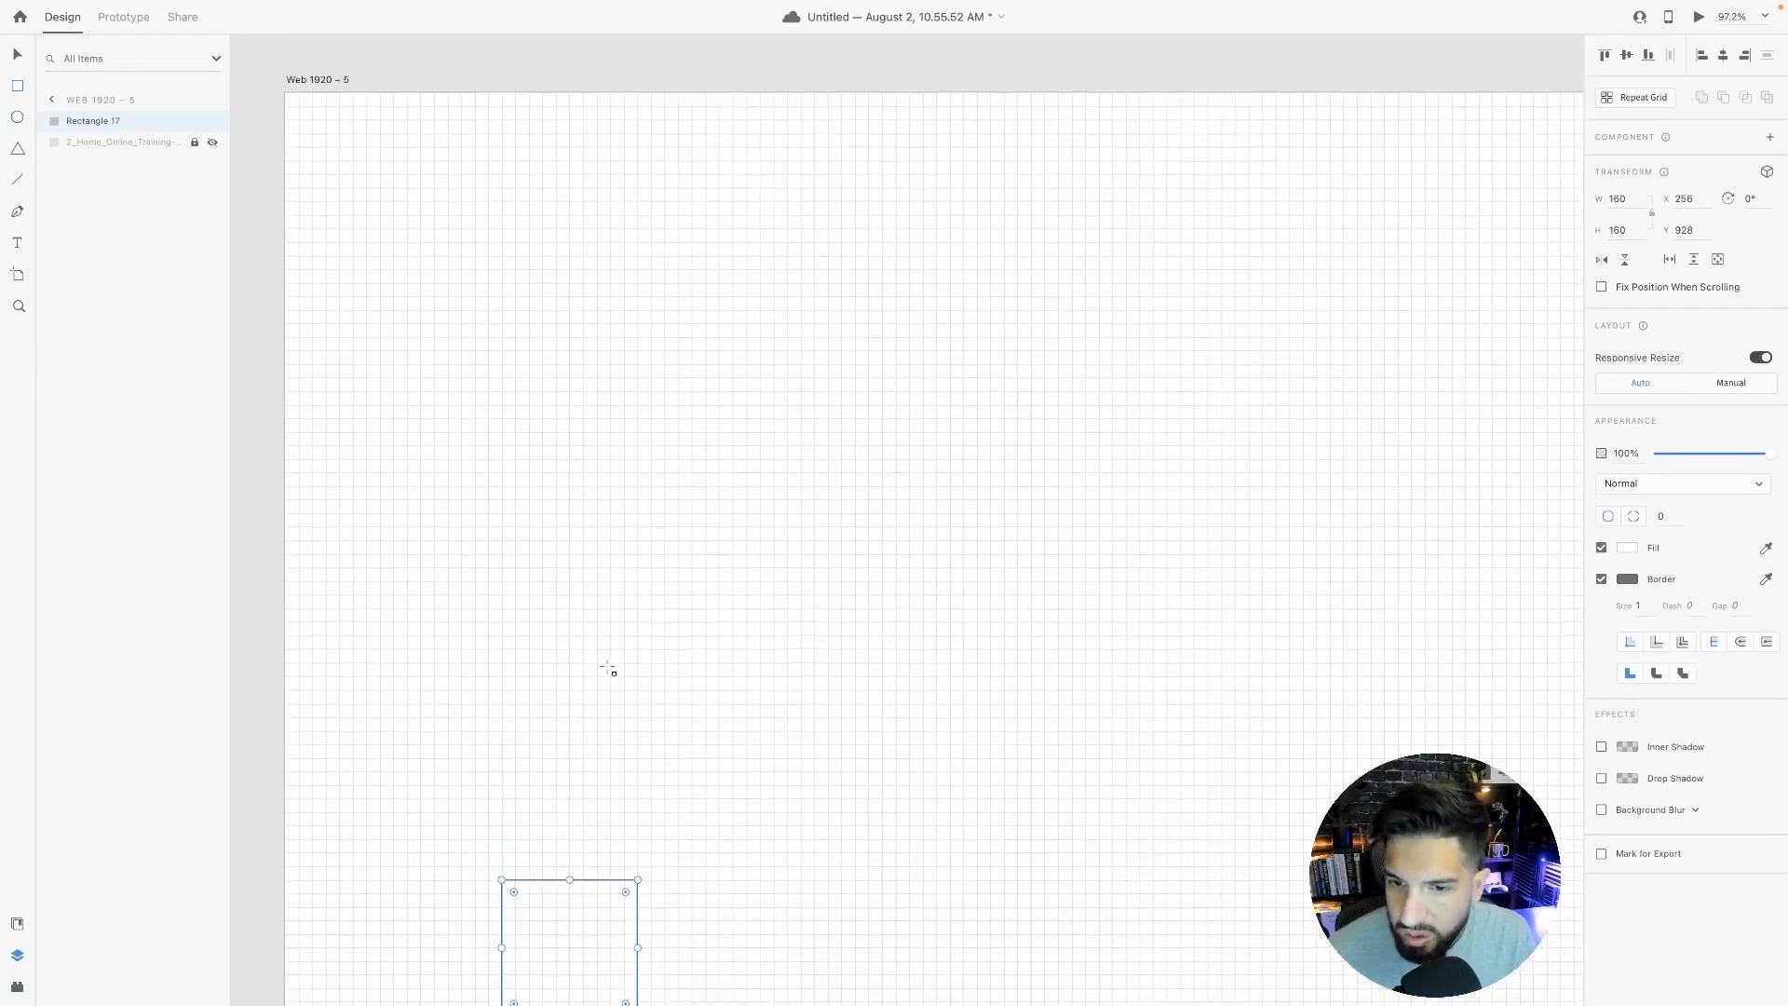
scroll(614, 667, "down", 4)
scroll(434, 597, "down", 1)
scroll(363, 508, "up", 2)
key("v")
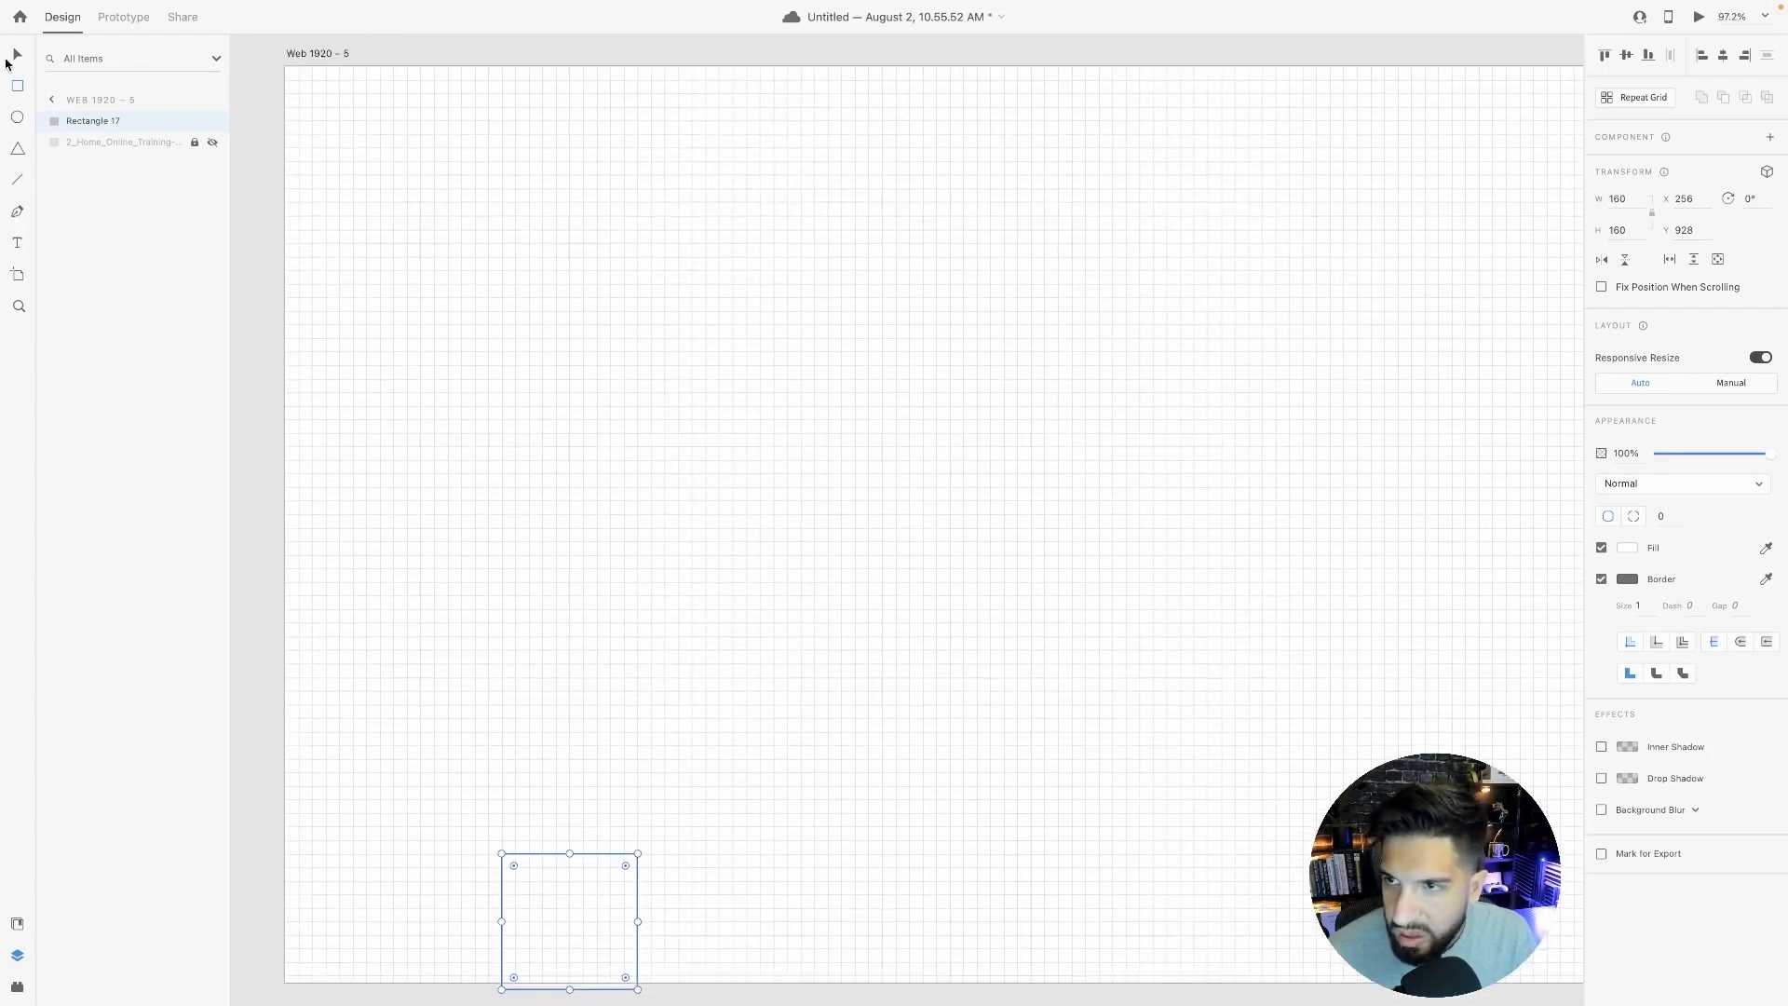
scroll(774, 536, "up", 2, "ctrl")
scroll(714, 606, "down", 5)
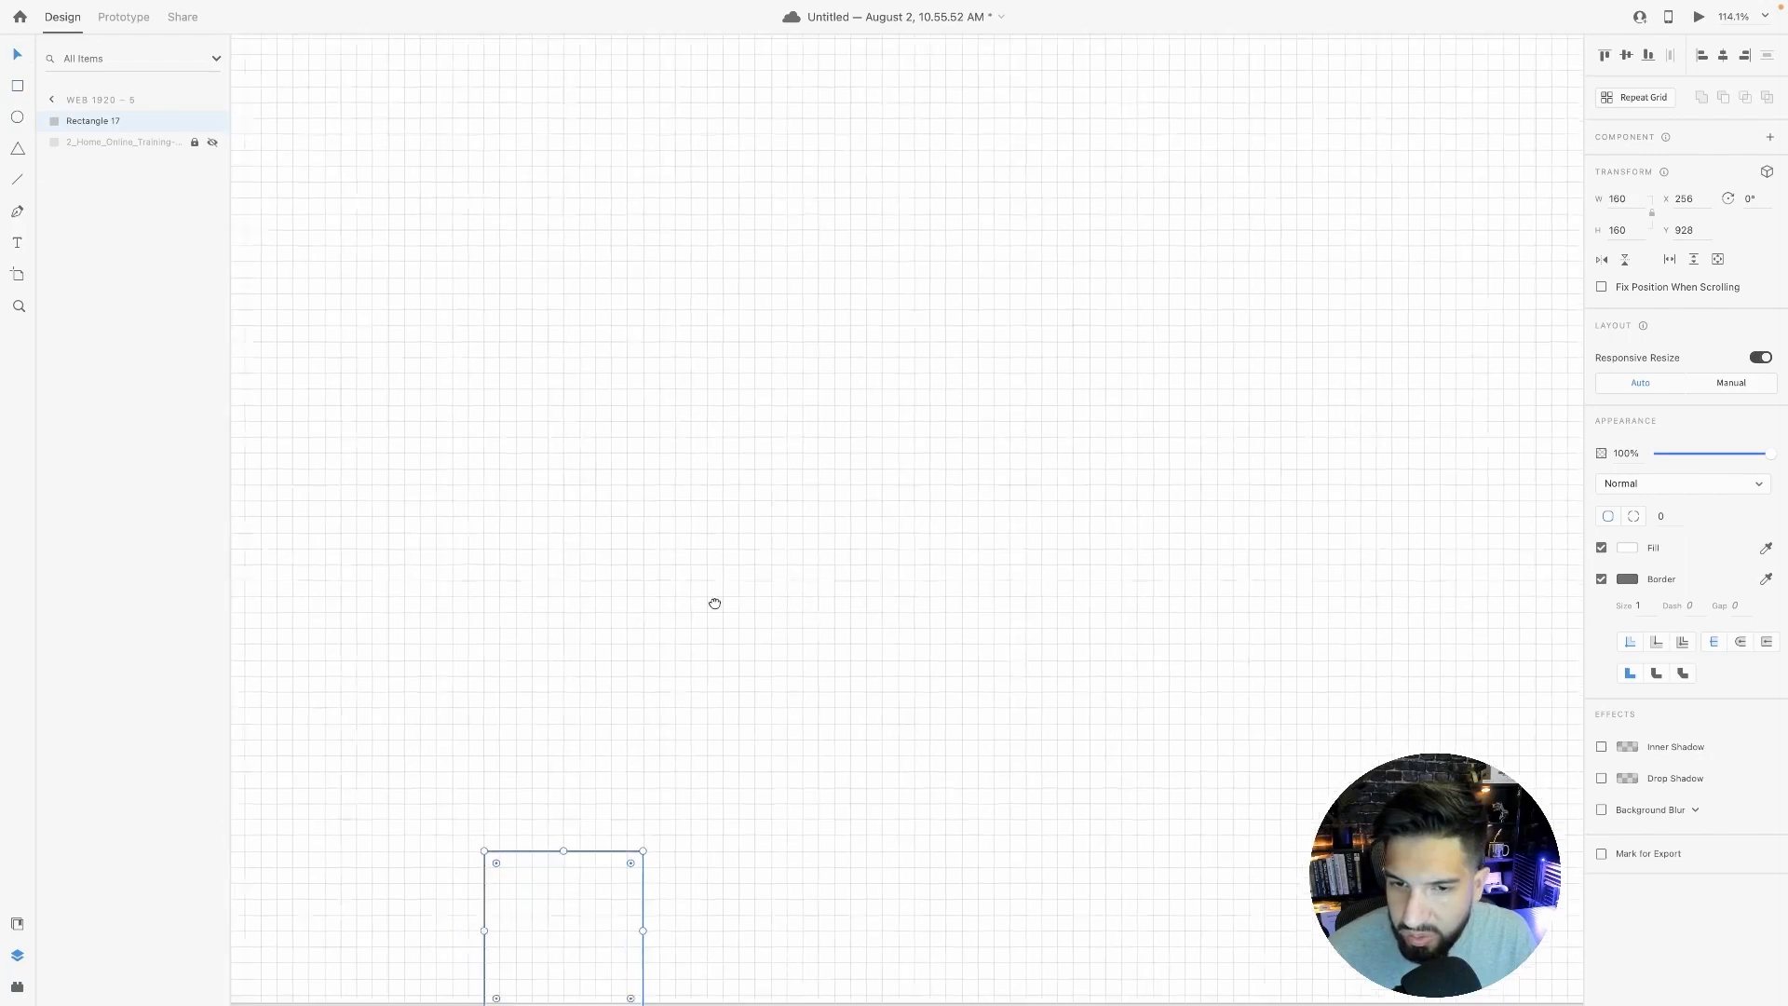
scroll(458, 651, "up", 6, "ctrl")
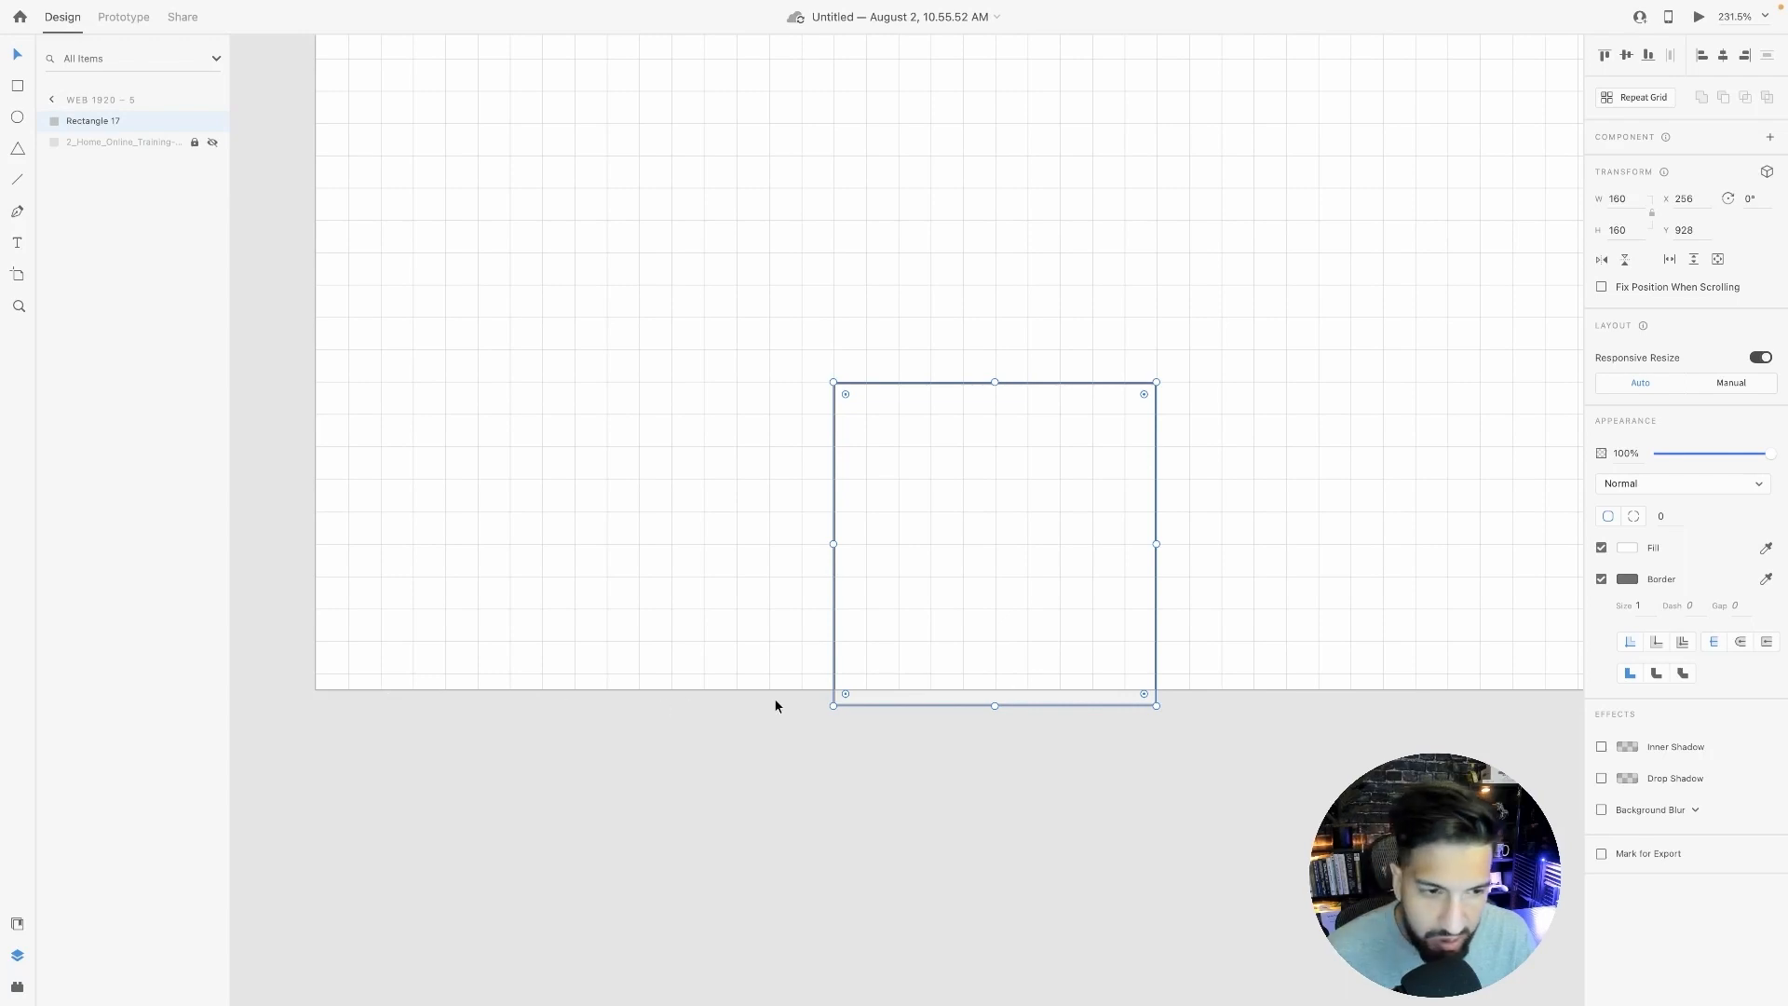
left_click(751, 697)
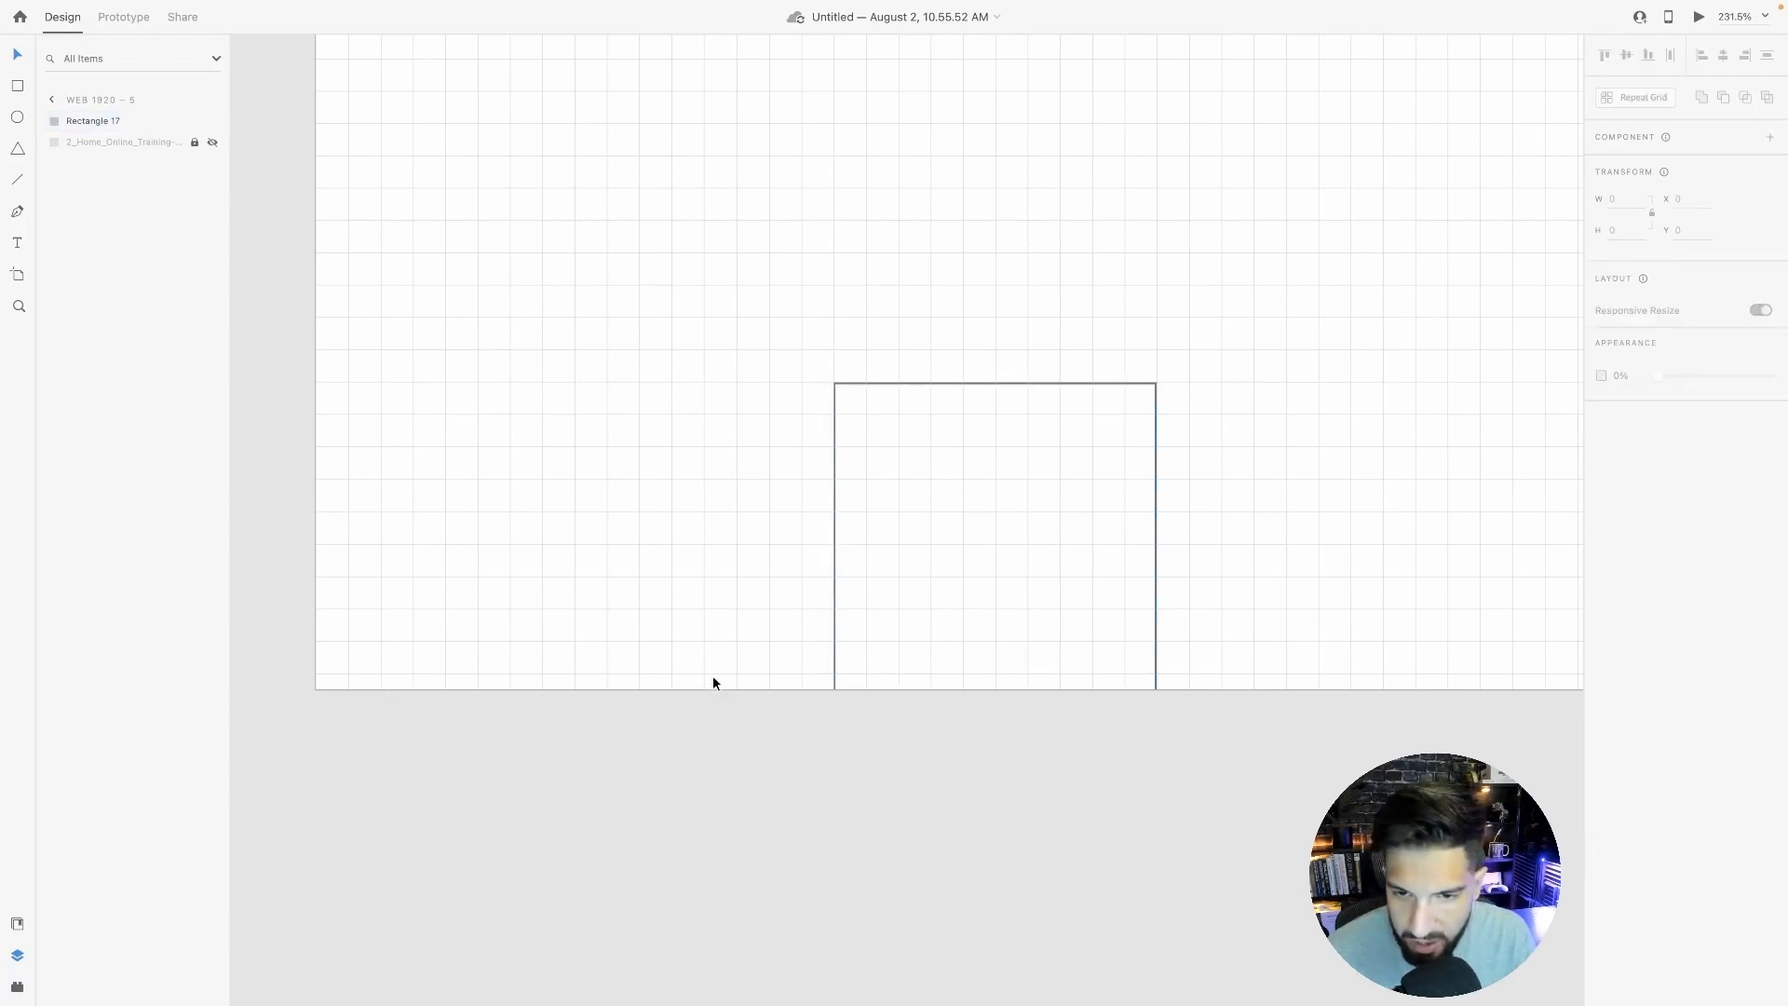
left_click(712, 674)
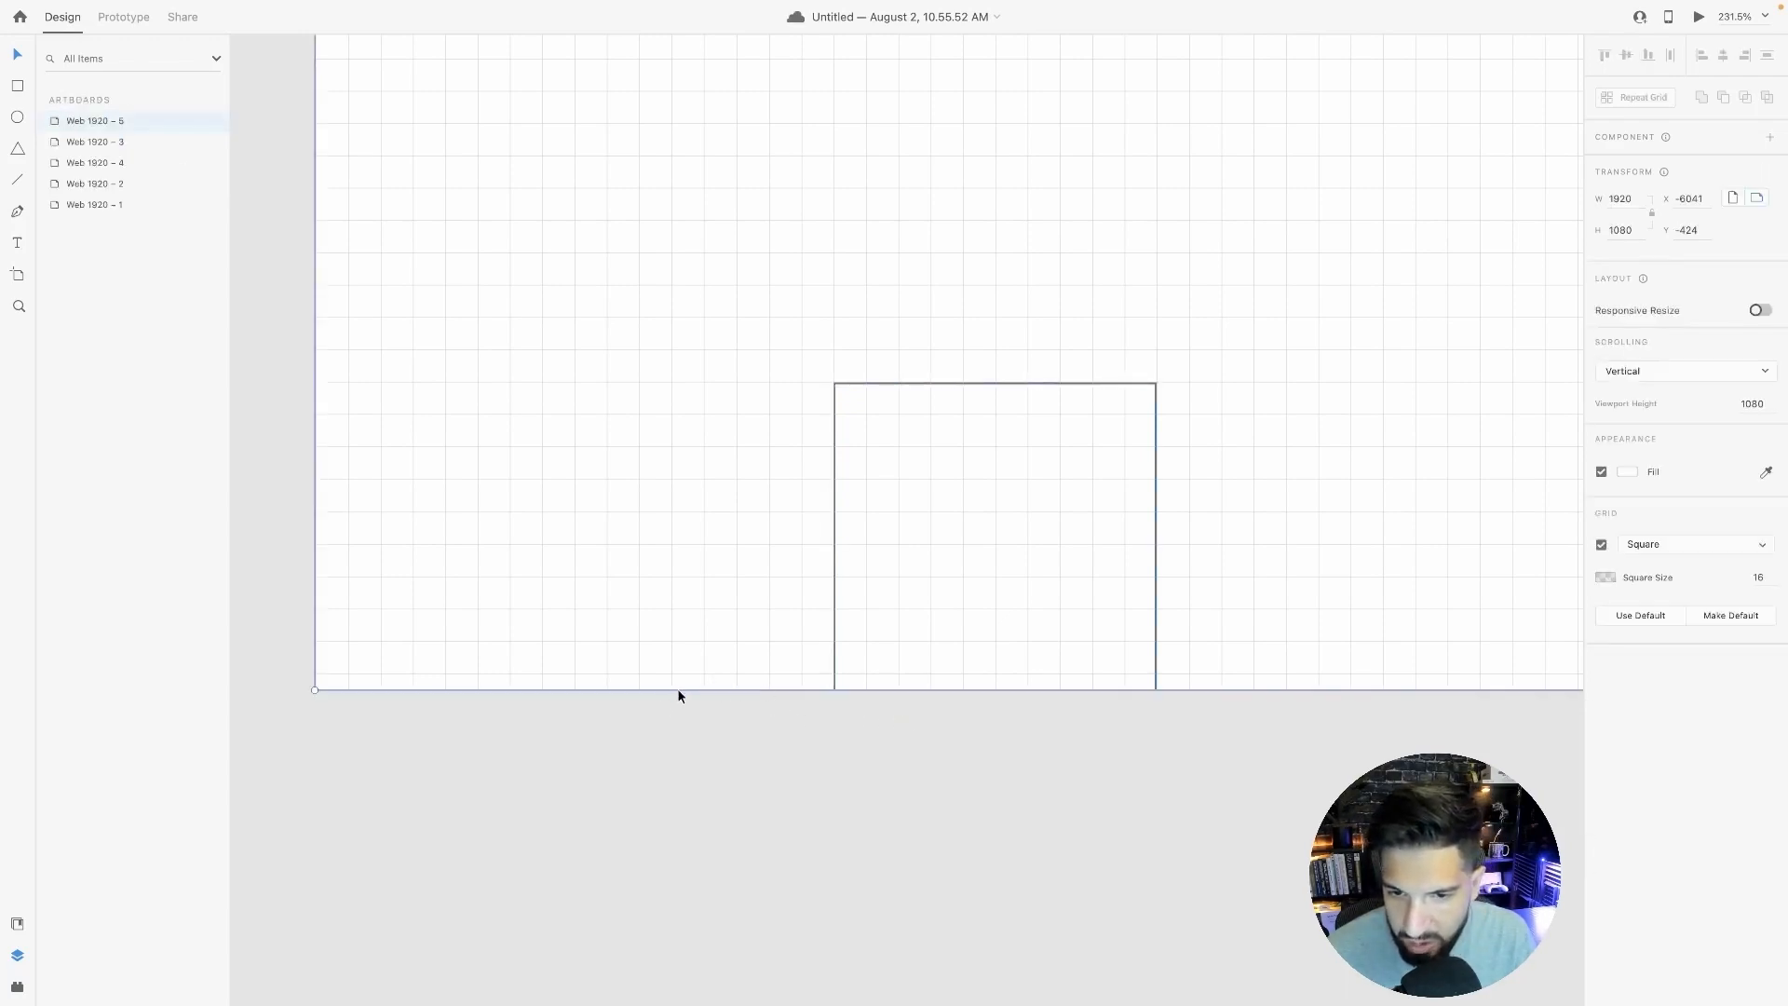
left_click_drag(315, 689, 315, 673)
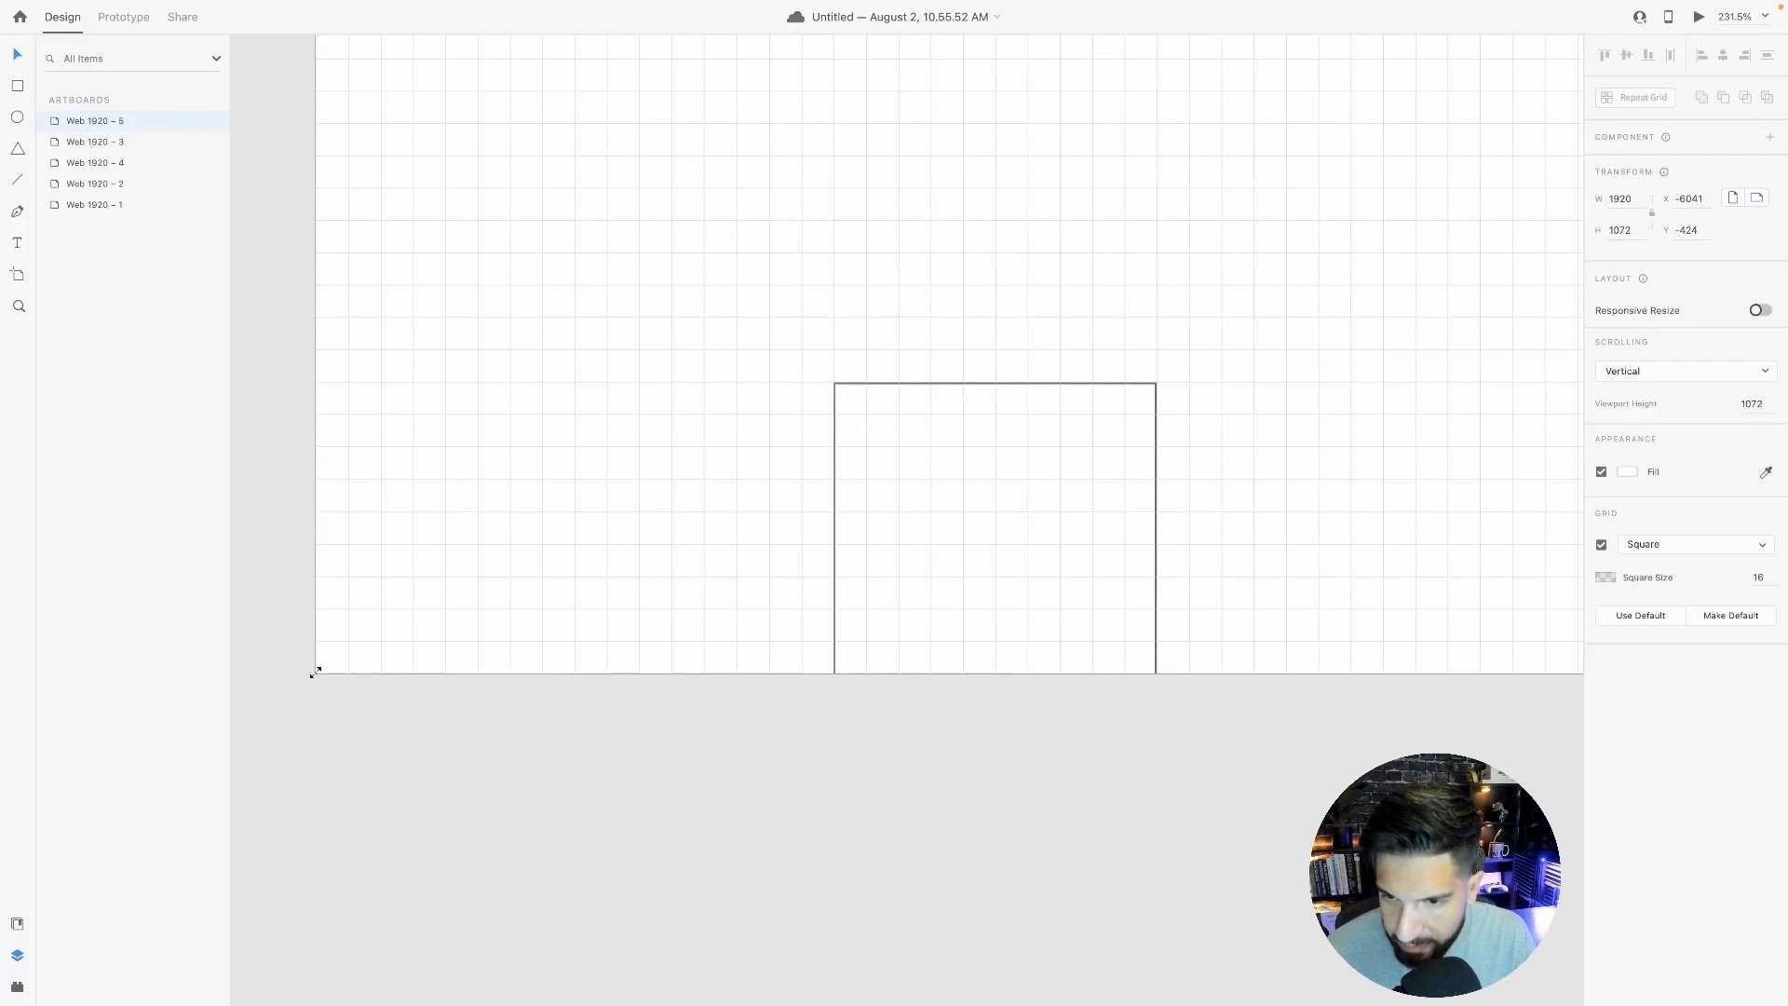
left_click(913, 781)
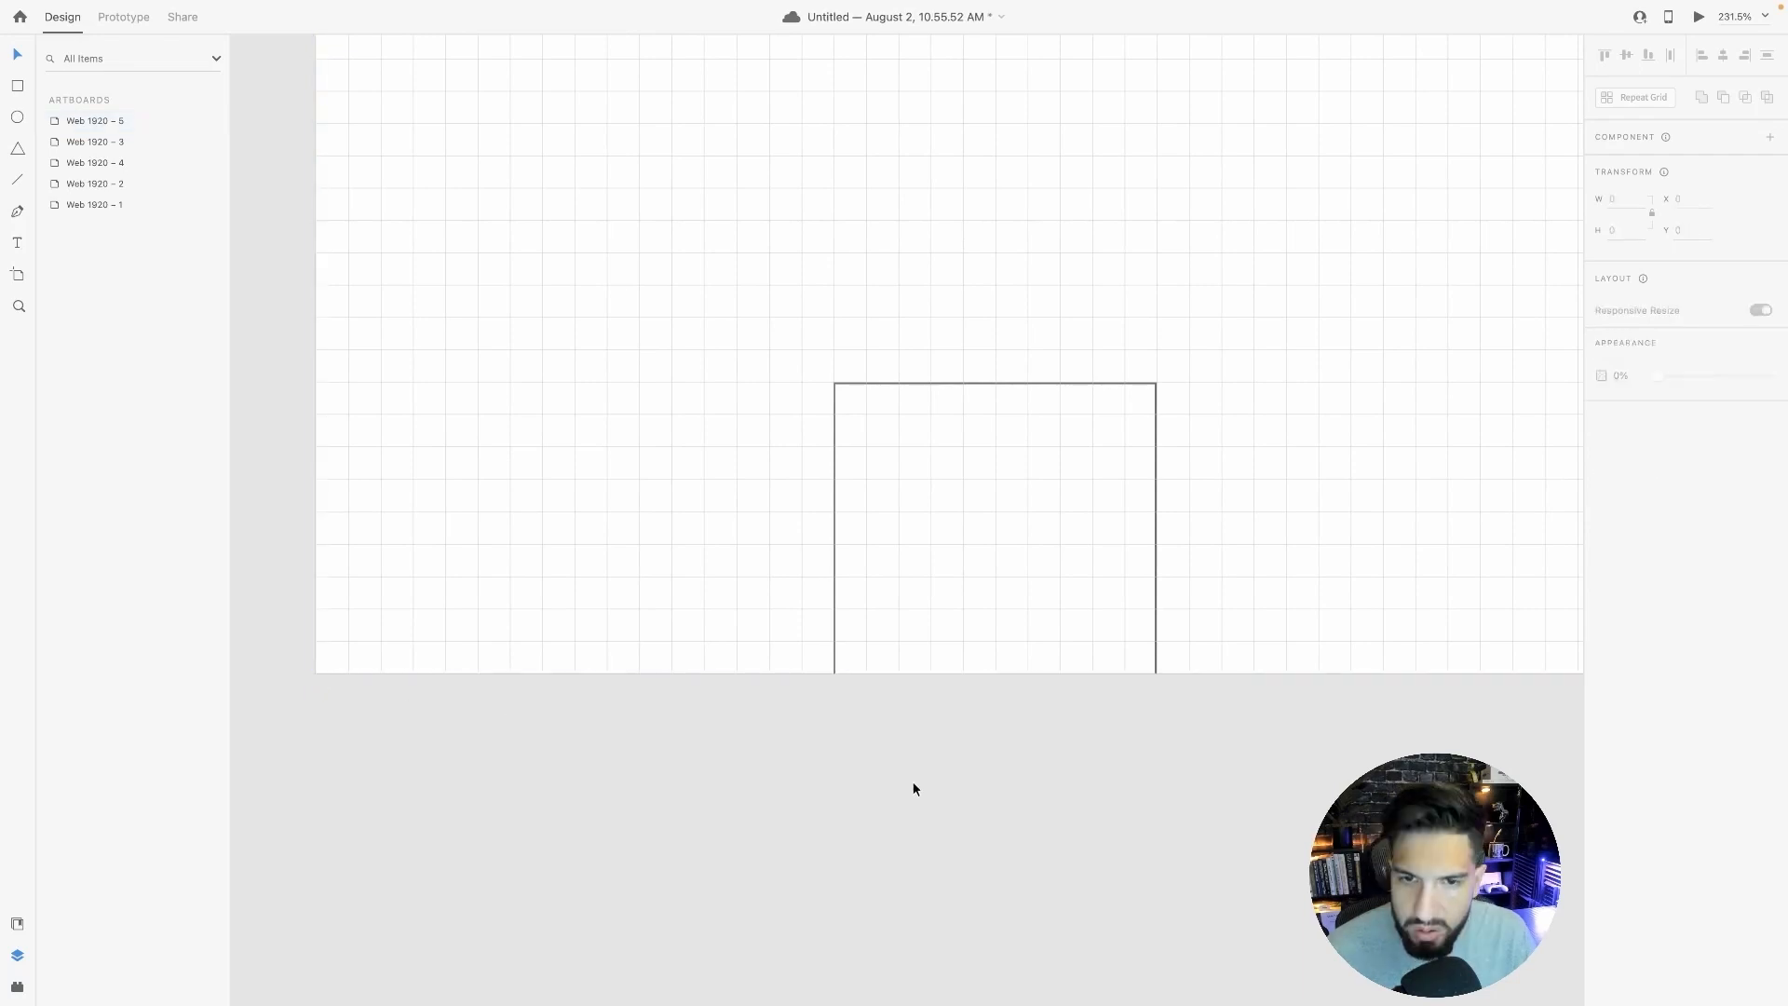
Move the square into the artboard's bottom-left corner at X 0 and Y 912.
left_click(954, 574)
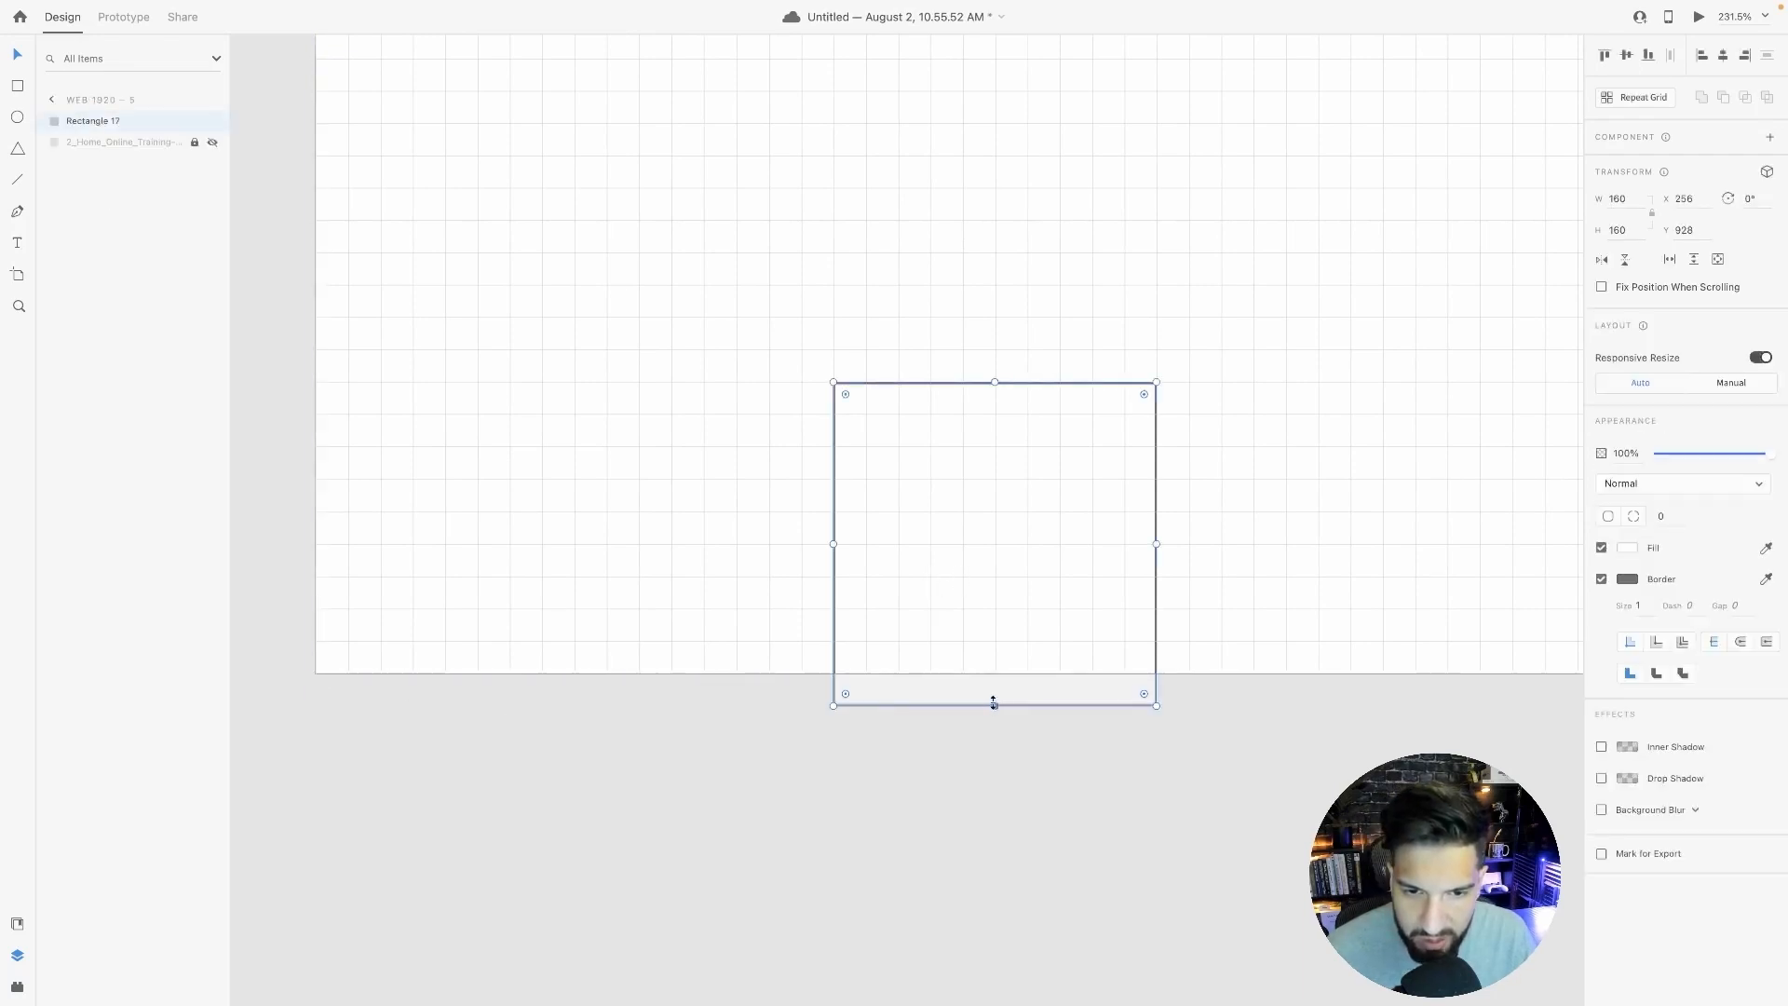
left_click_drag(985, 600, 634, 559)
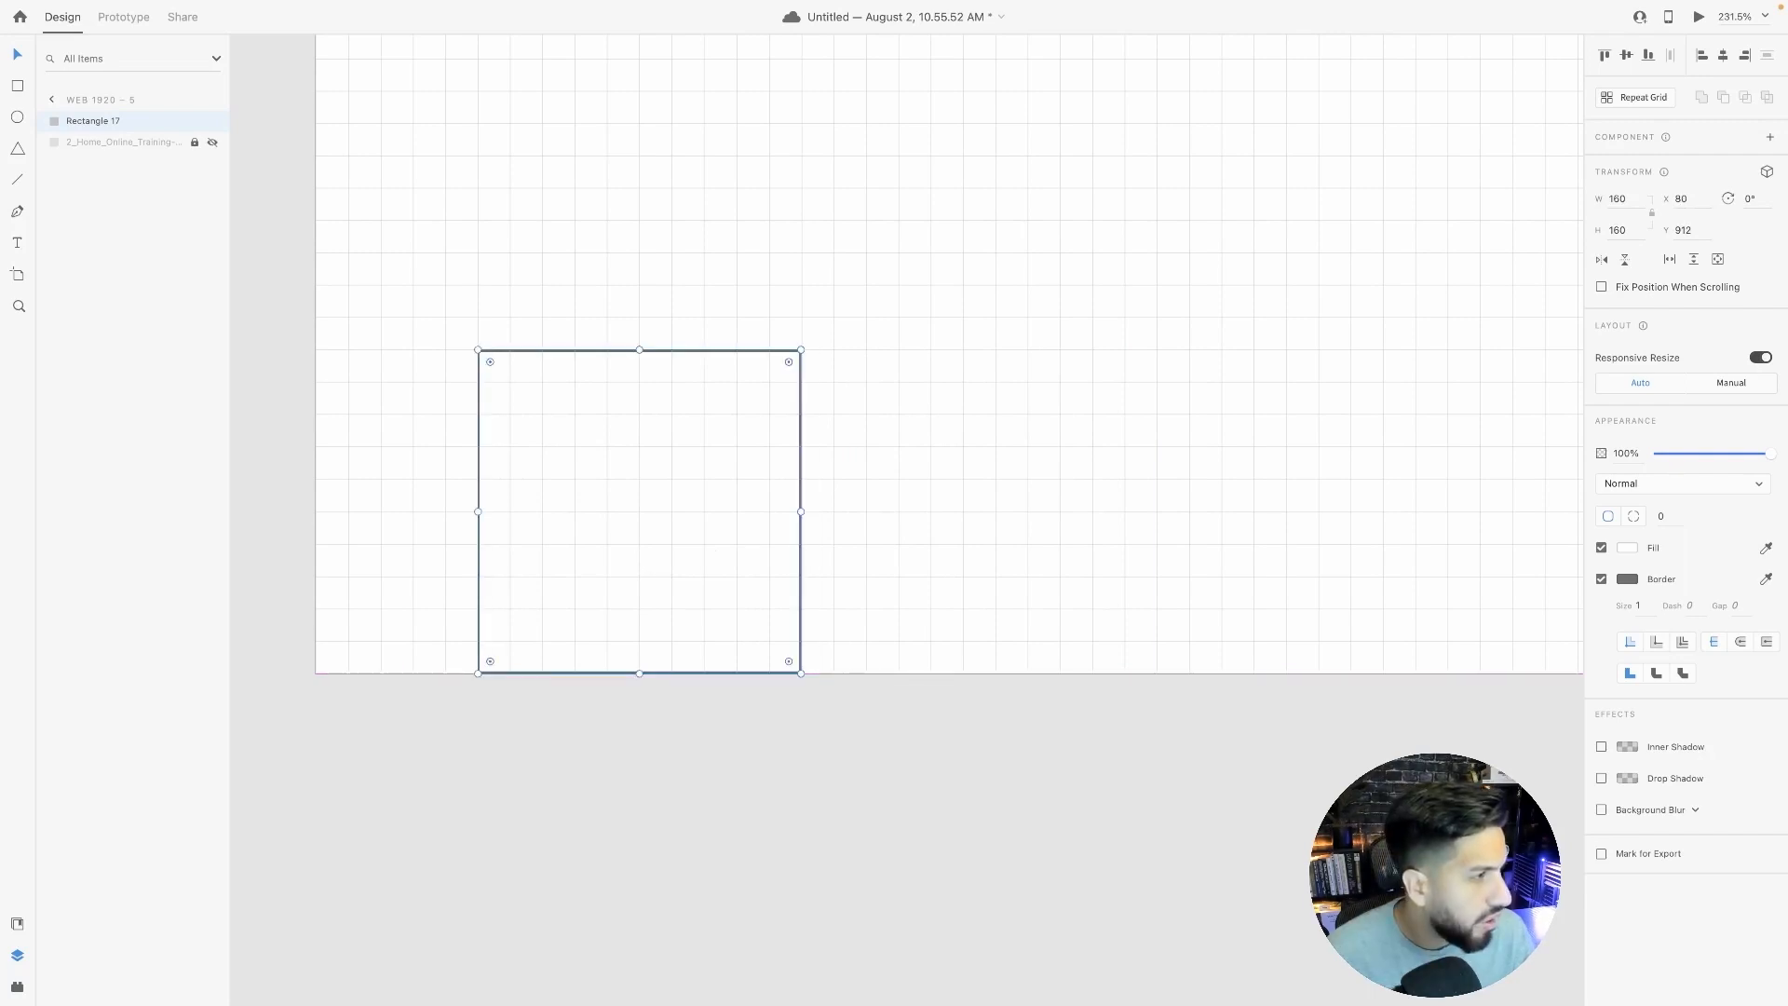
left_click(777, 768)
left_click(646, 557)
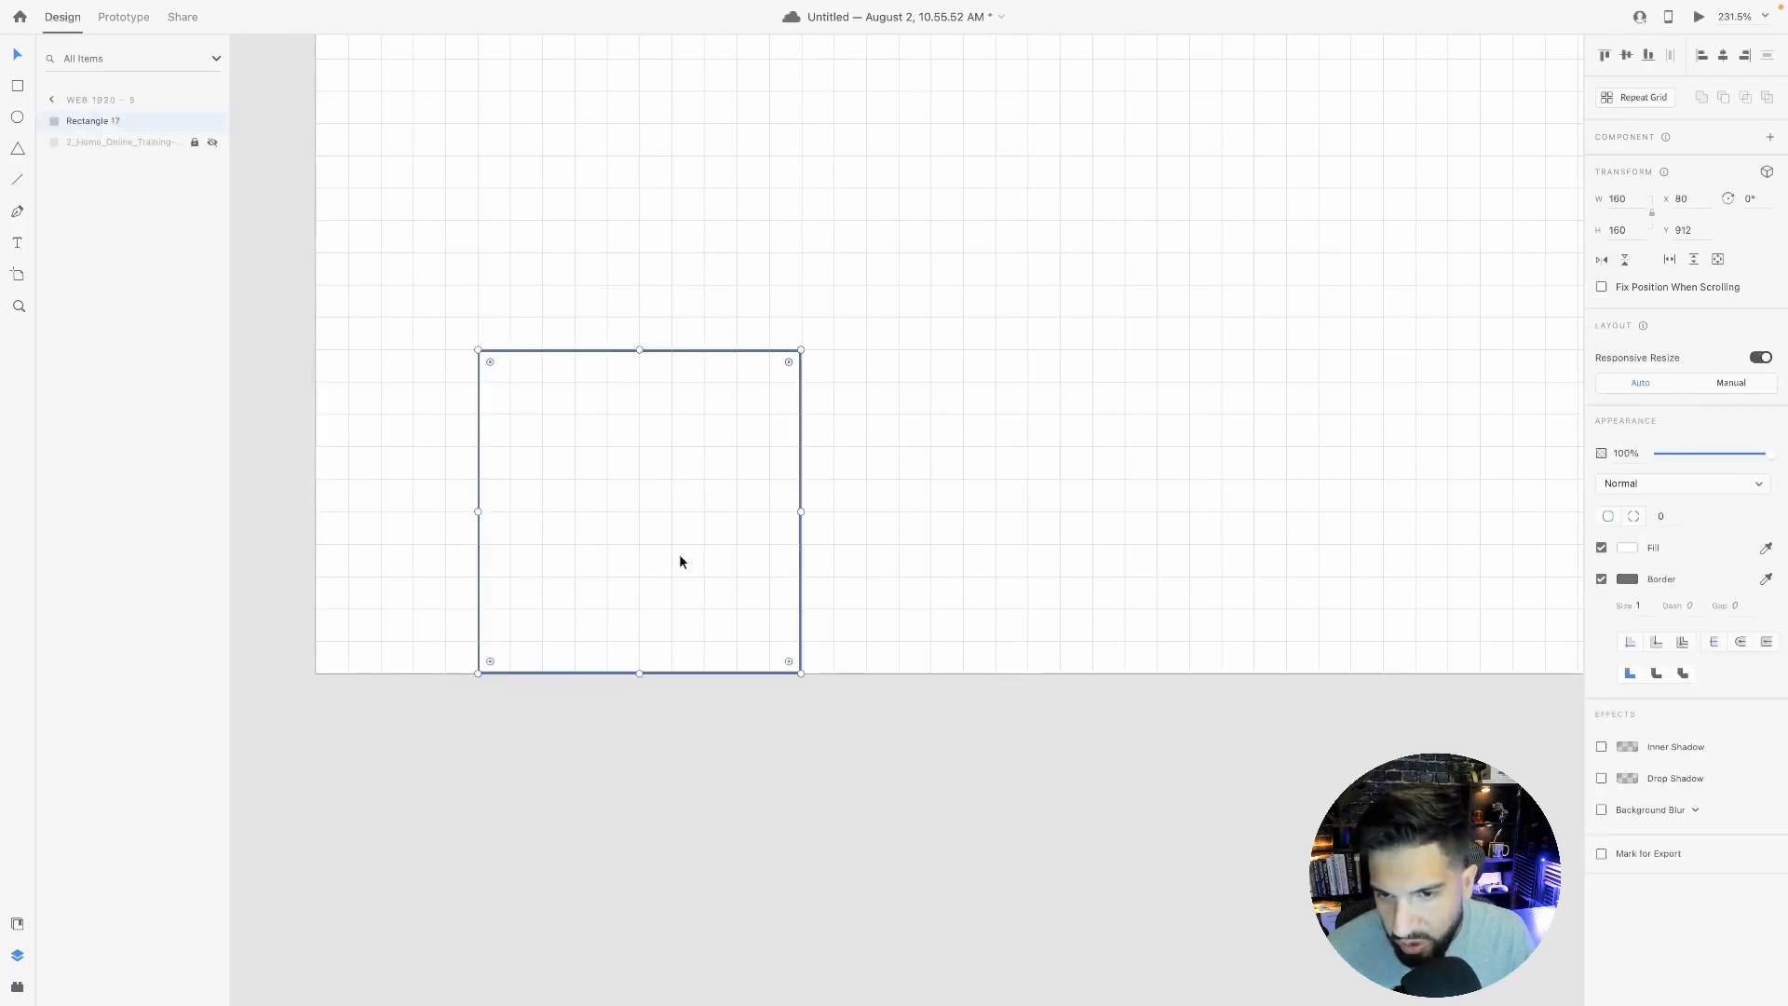
left_click_drag(679, 556, 507, 557)
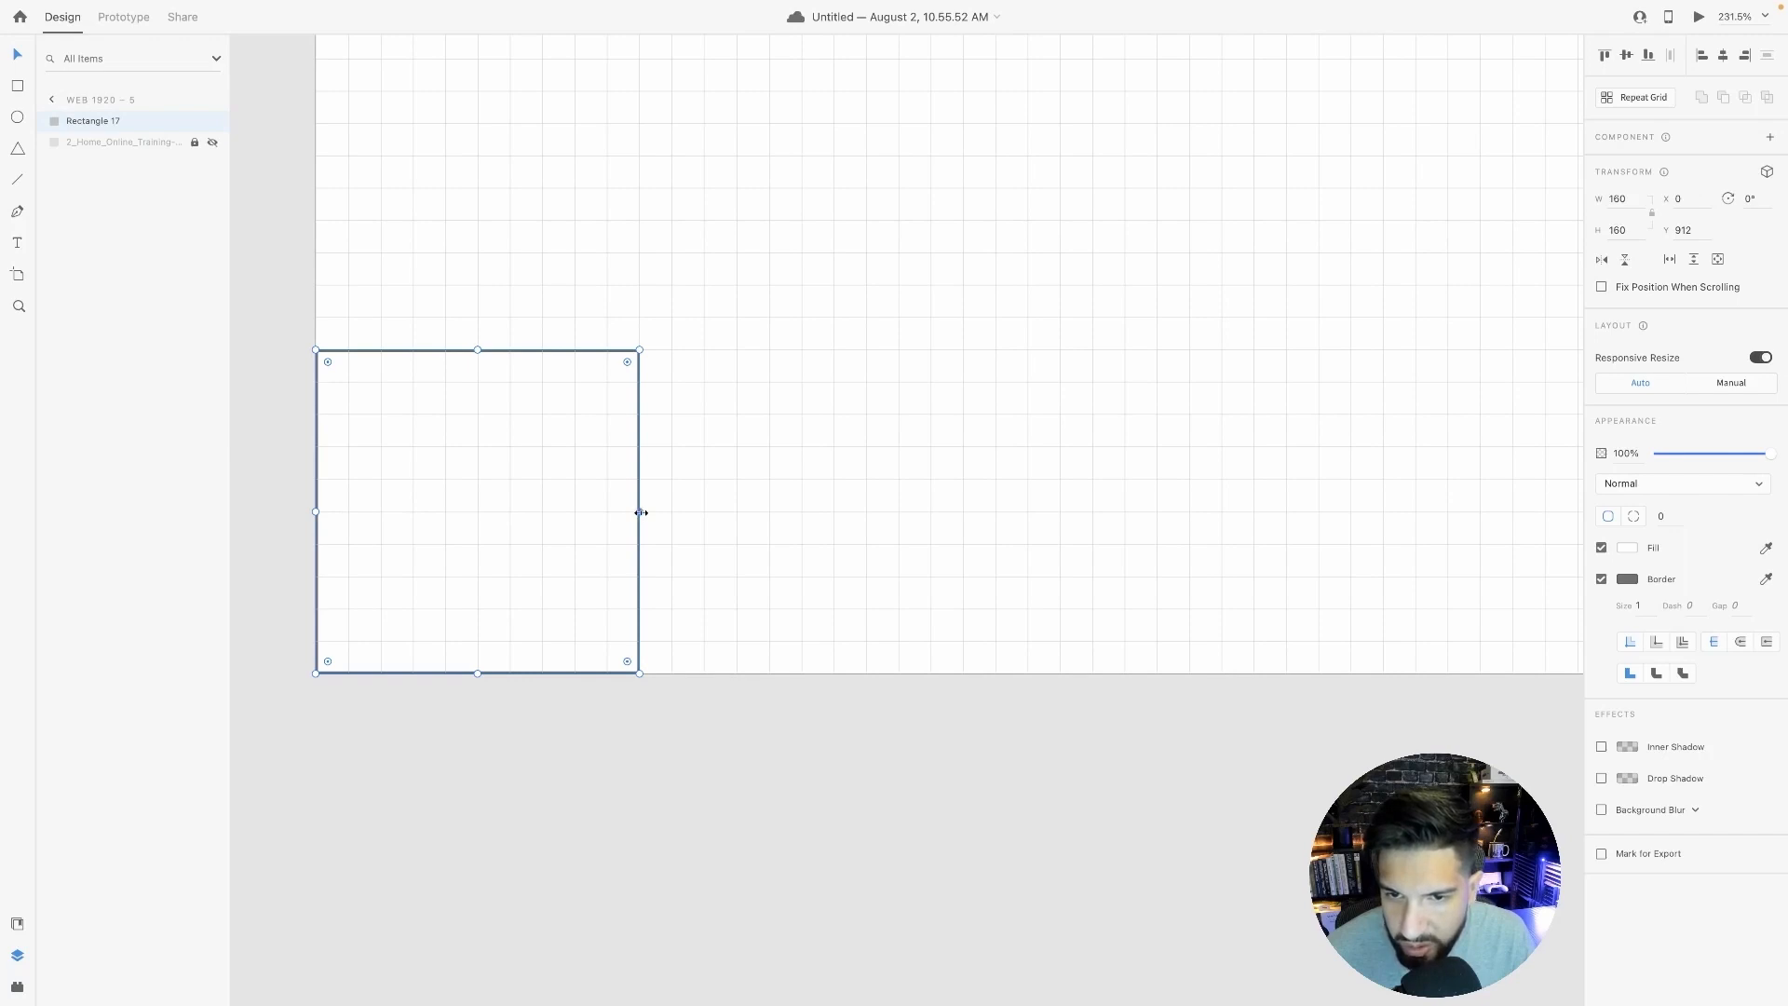
Enlarge the square proportionally to 192 × 192 and align it with the artboard's bottom edge at Y 880.
left_click_drag(641, 513, 704, 515)
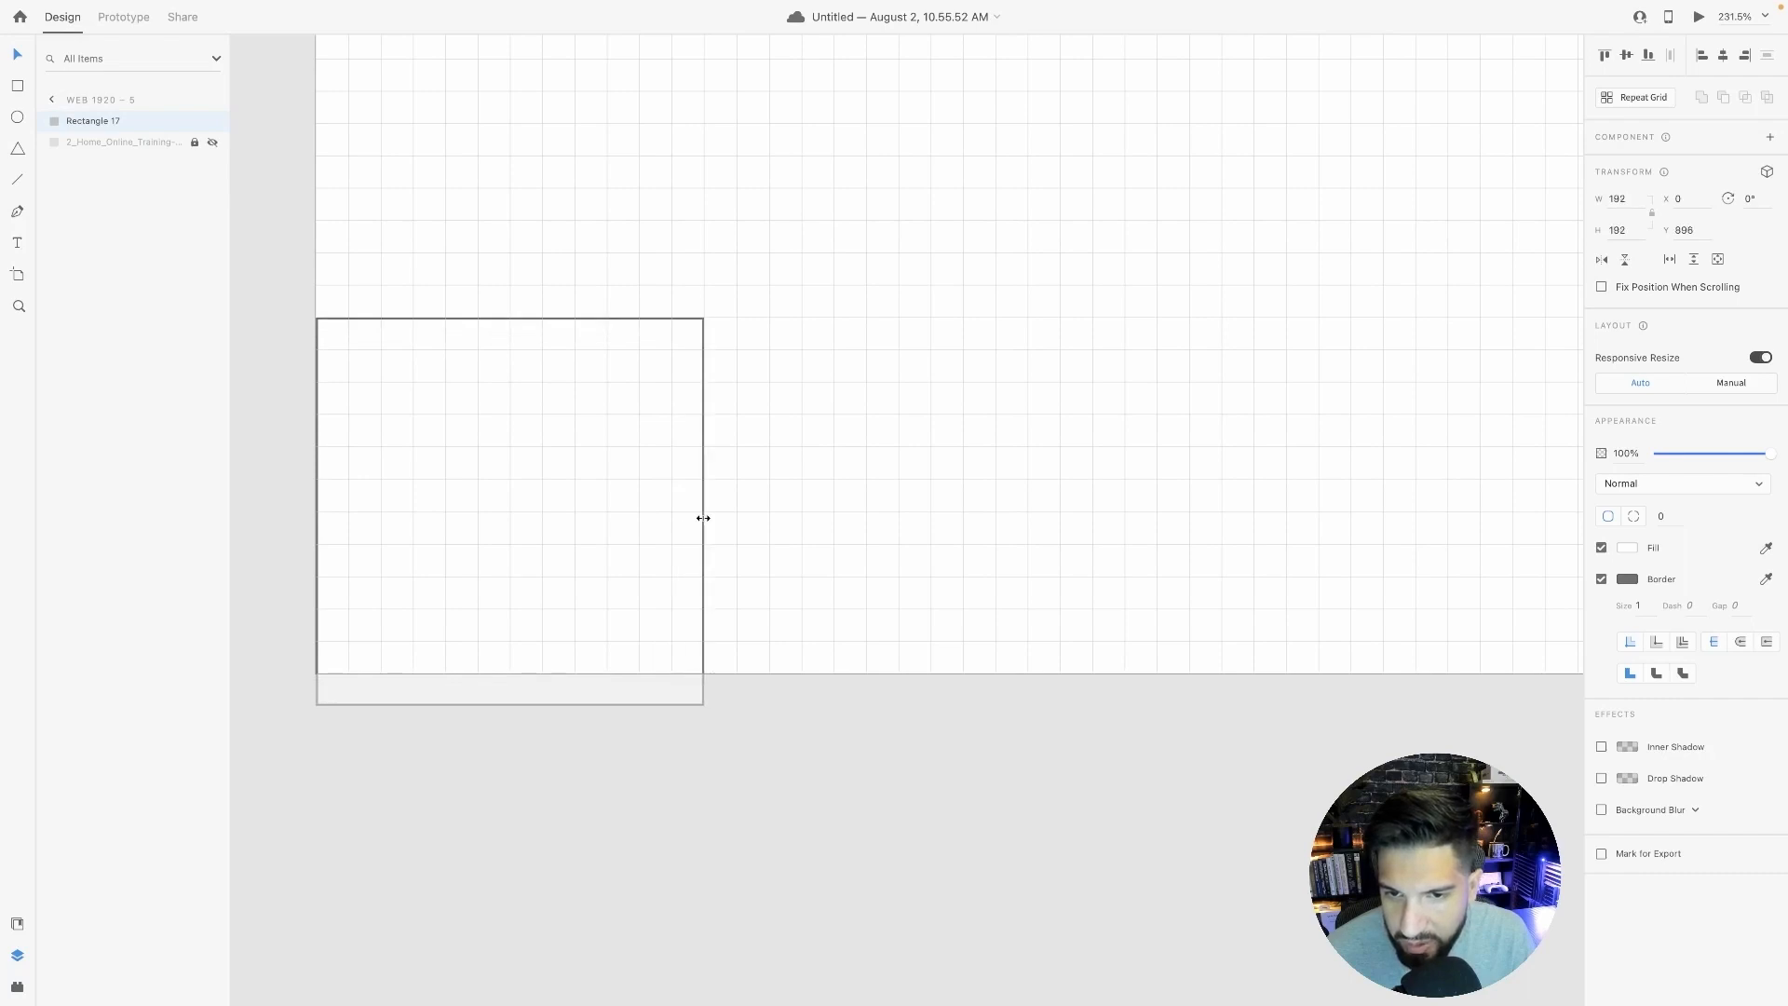
left_click(611, 485)
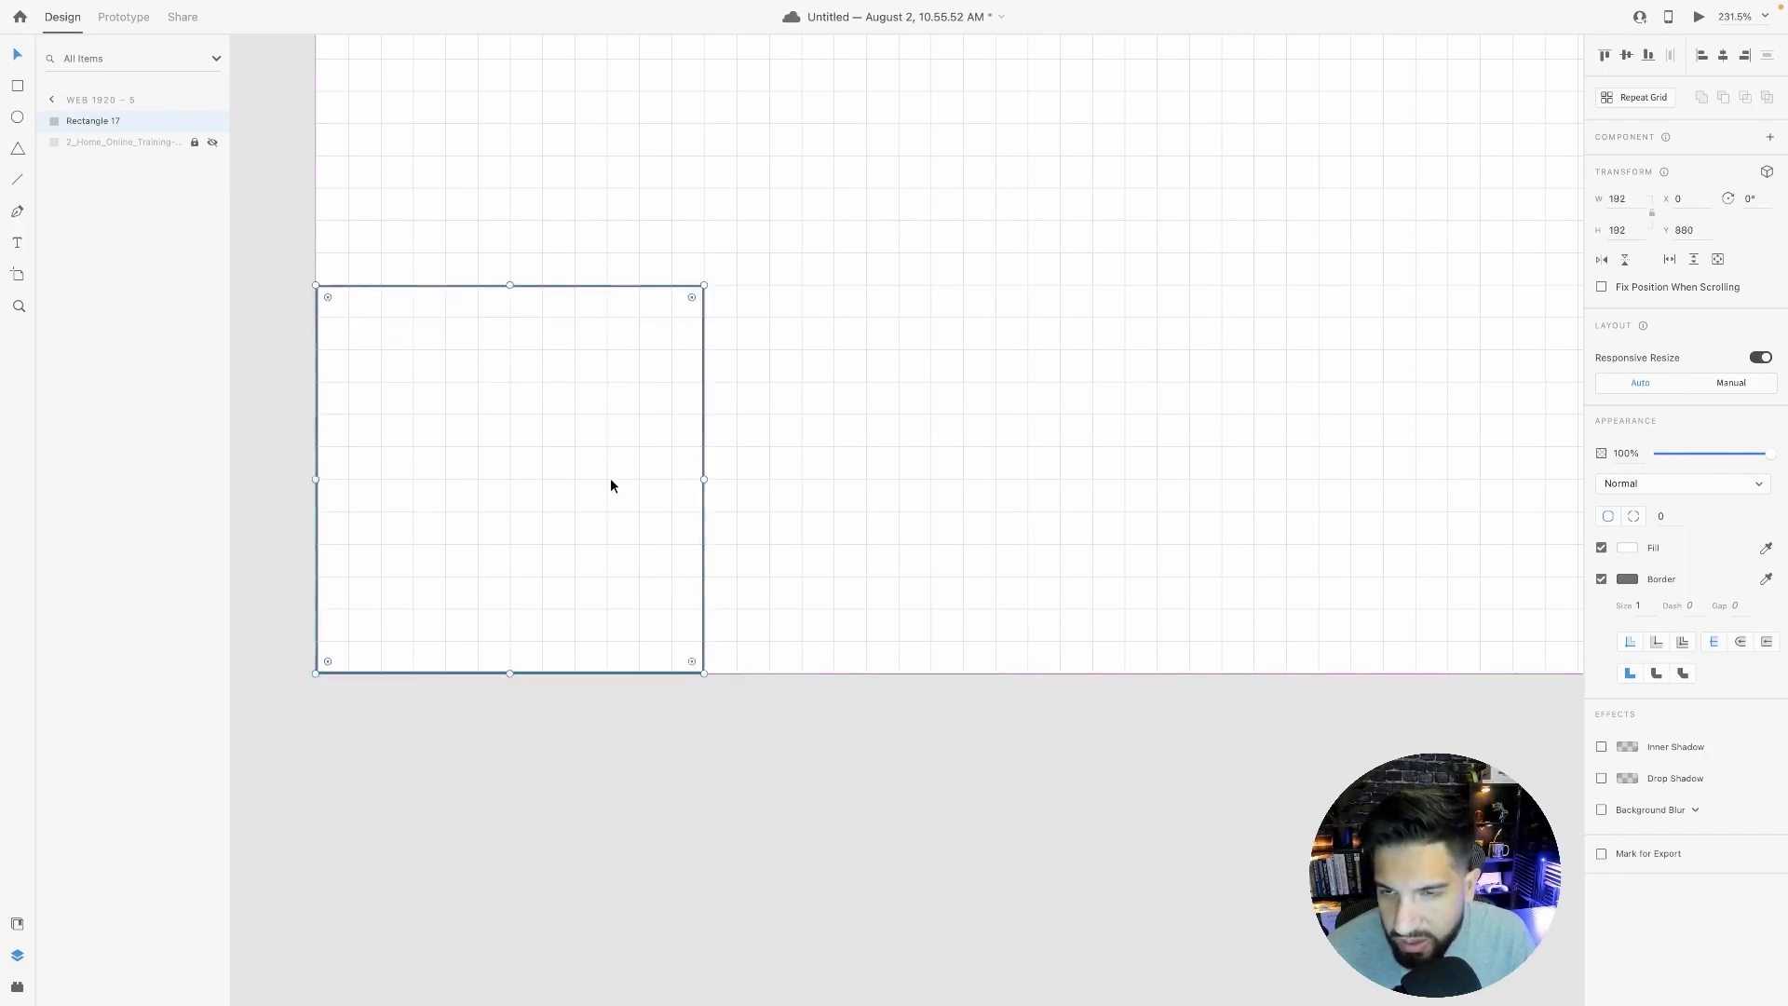
left_click(579, 684)
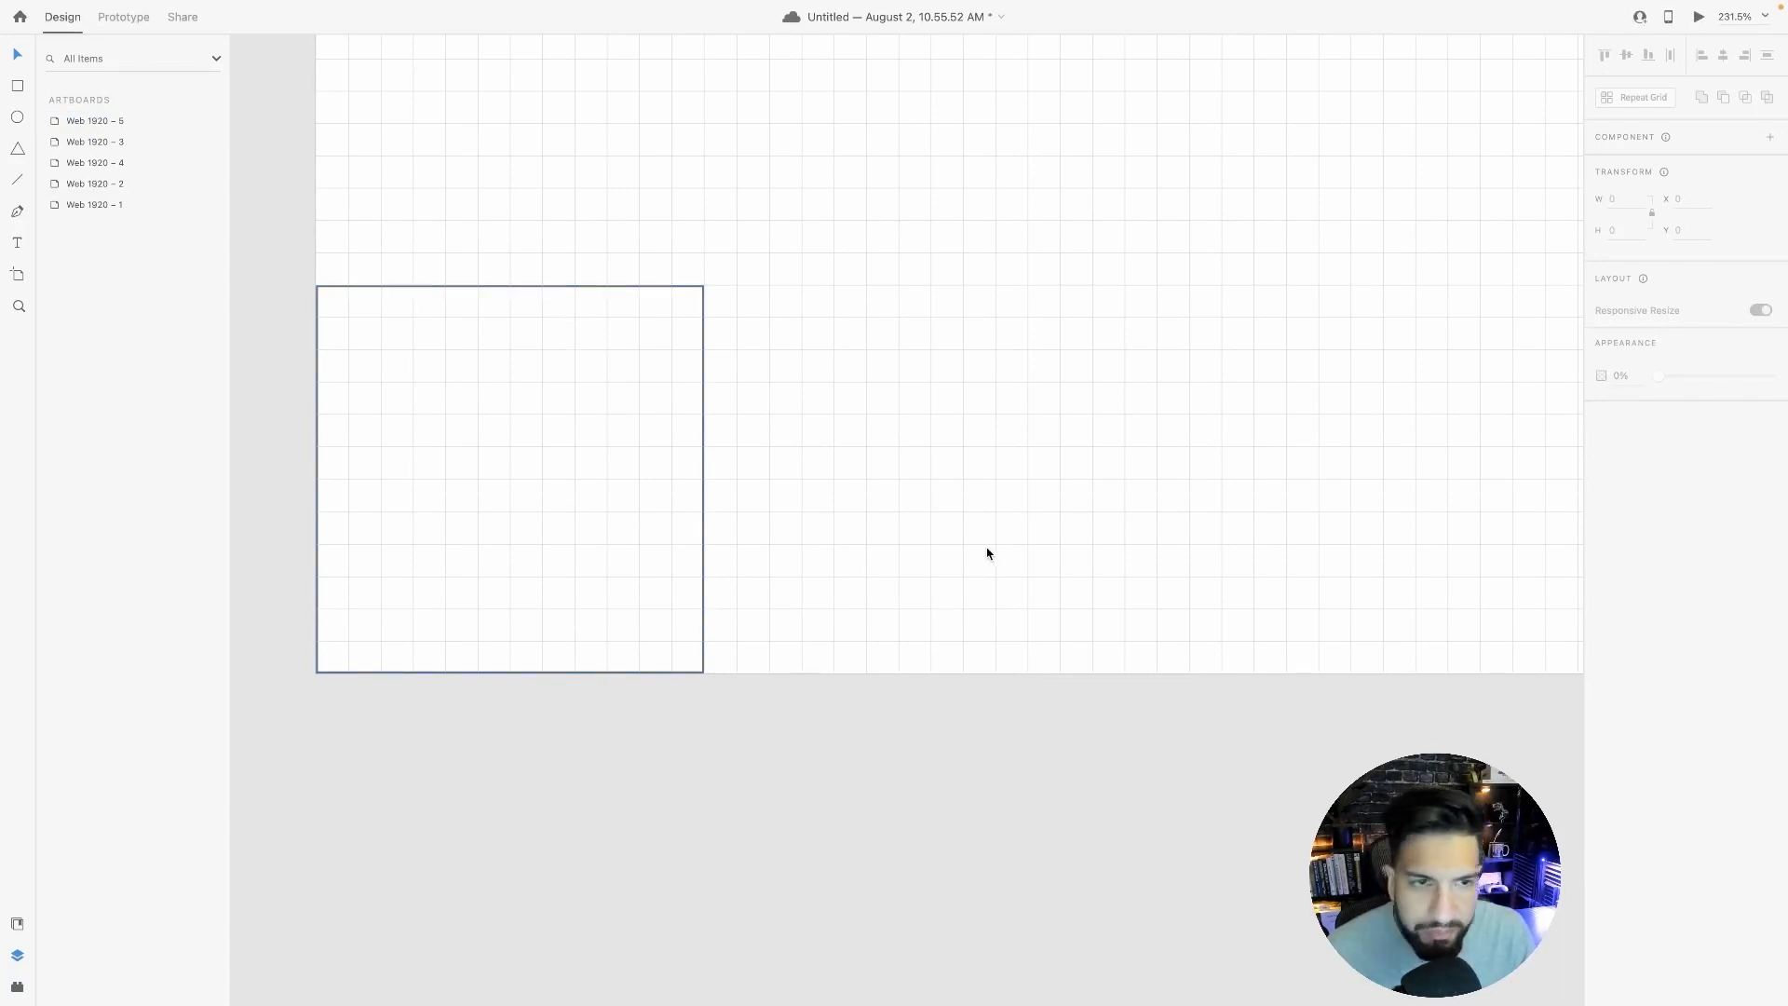
Remove the square's border, fill it with gray #919191 and save that color as a swatch.
scroll(983, 546, "down", 2)
scroll(971, 546, "down", 3)
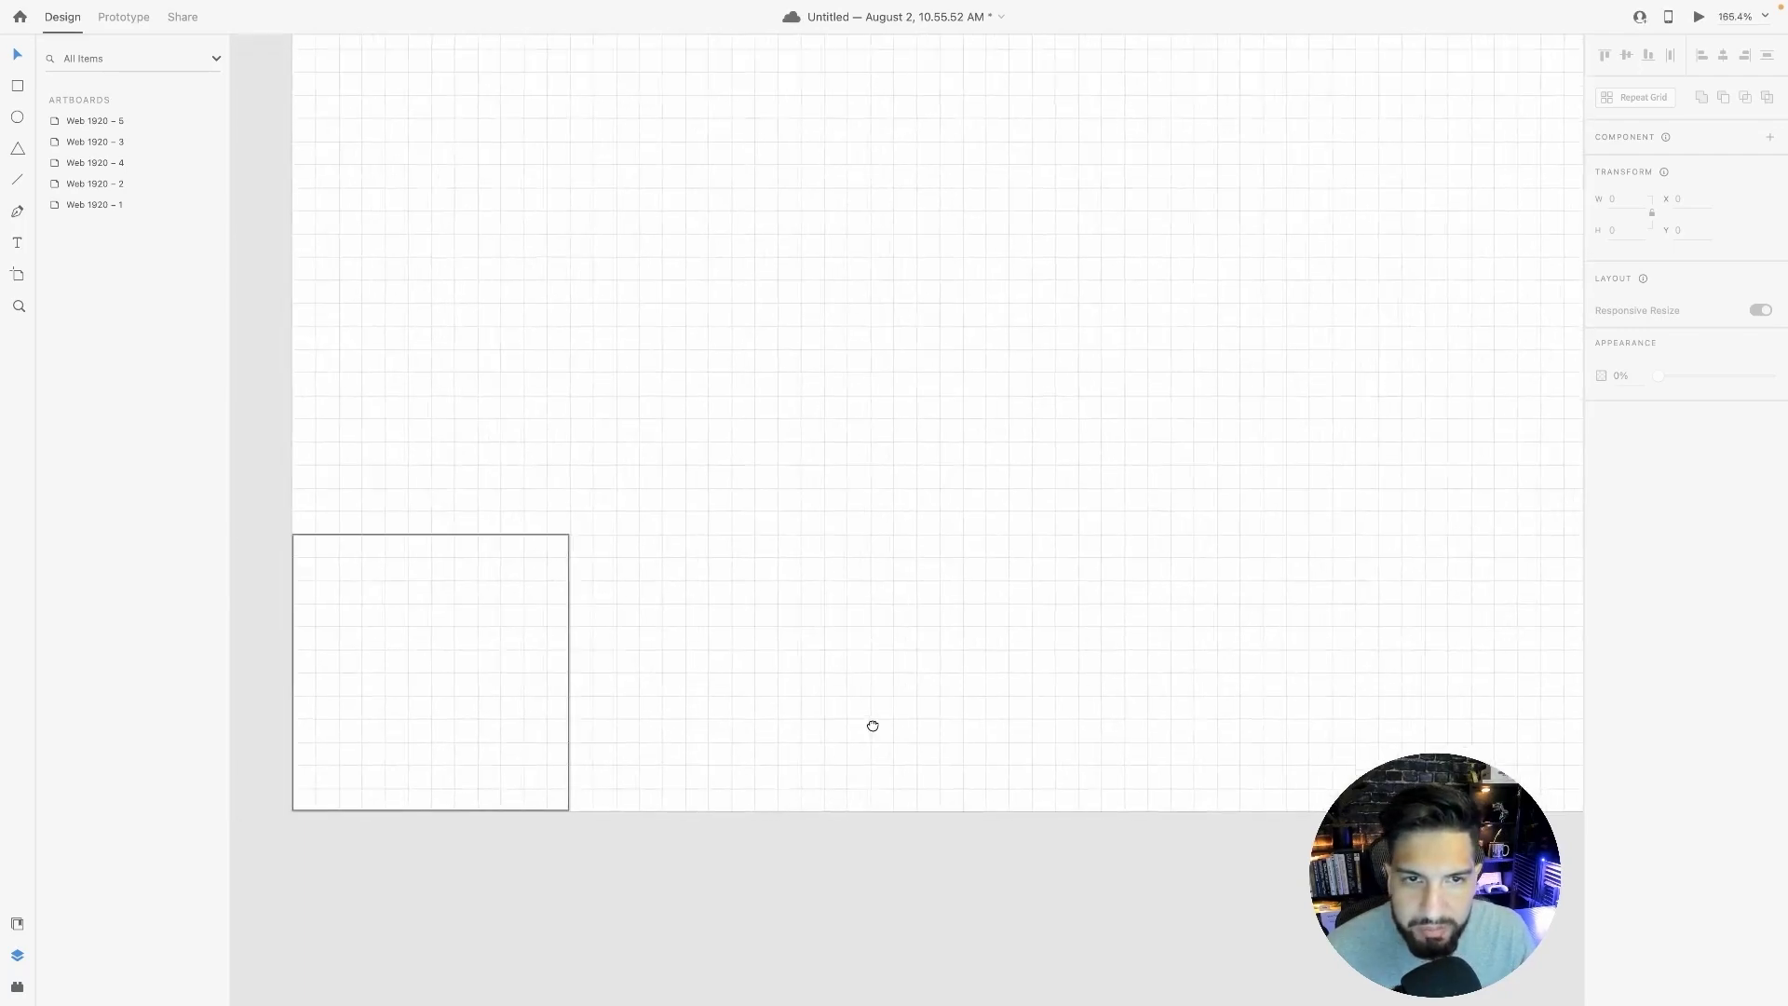
left_click(518, 683)
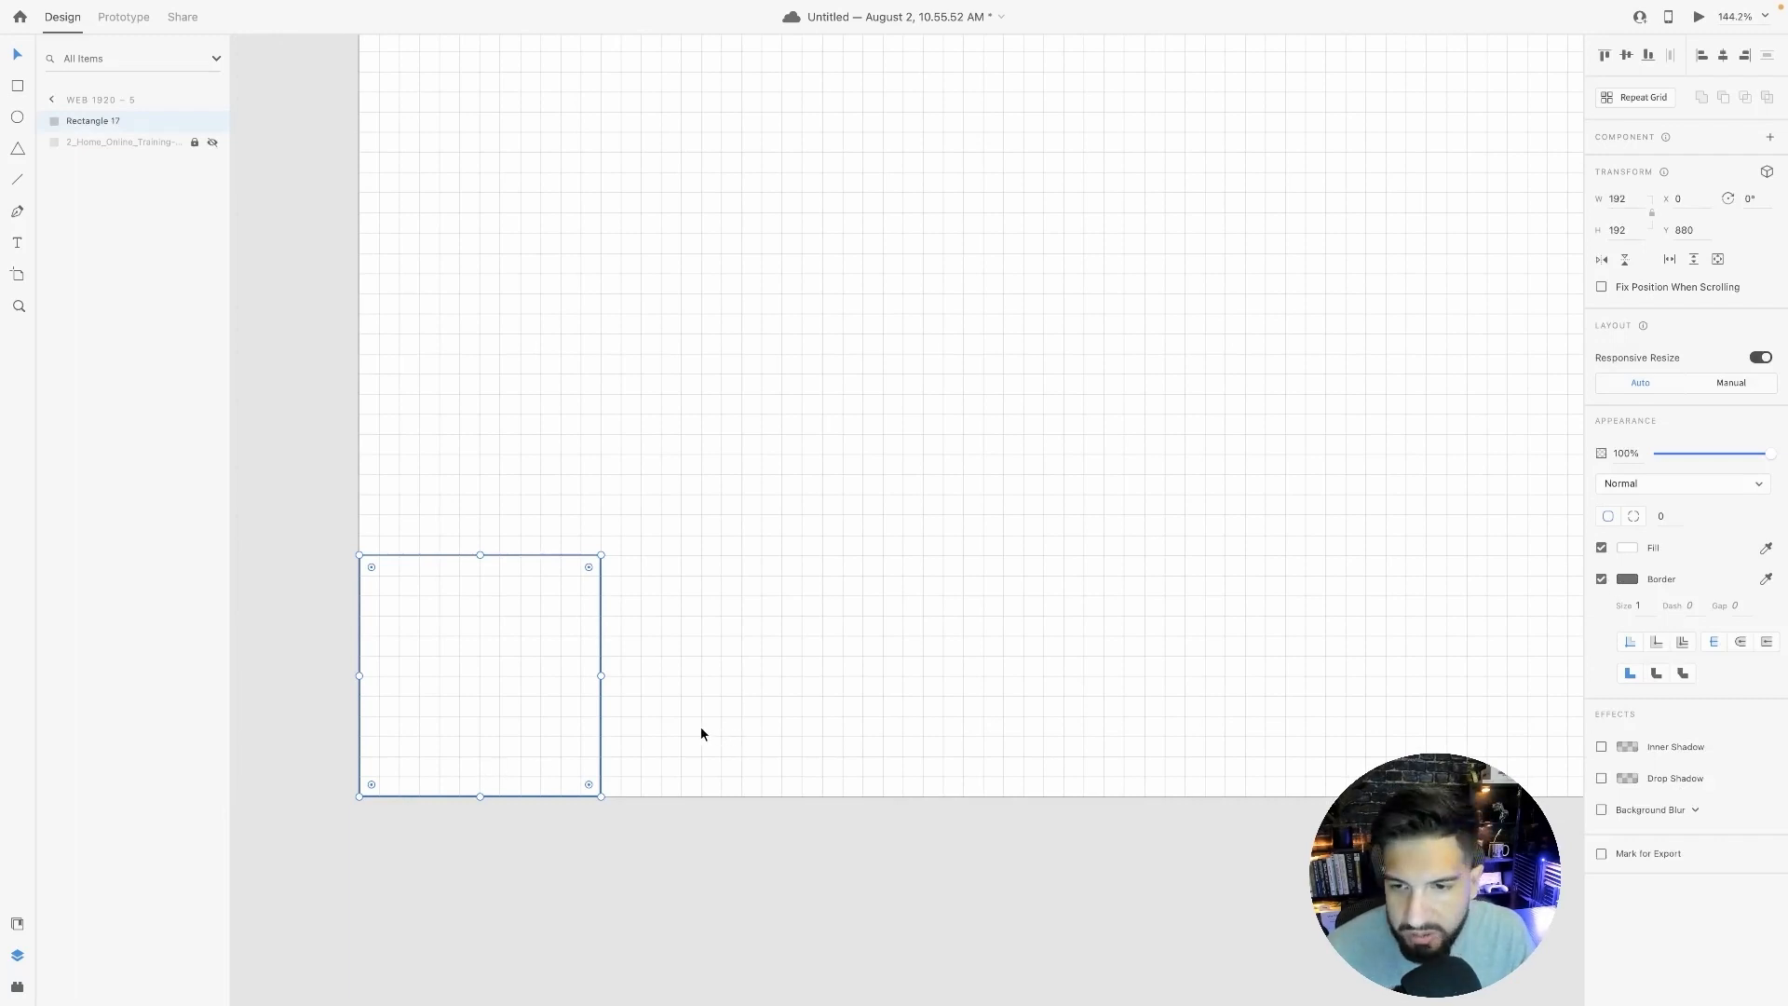
left_click(1602, 579)
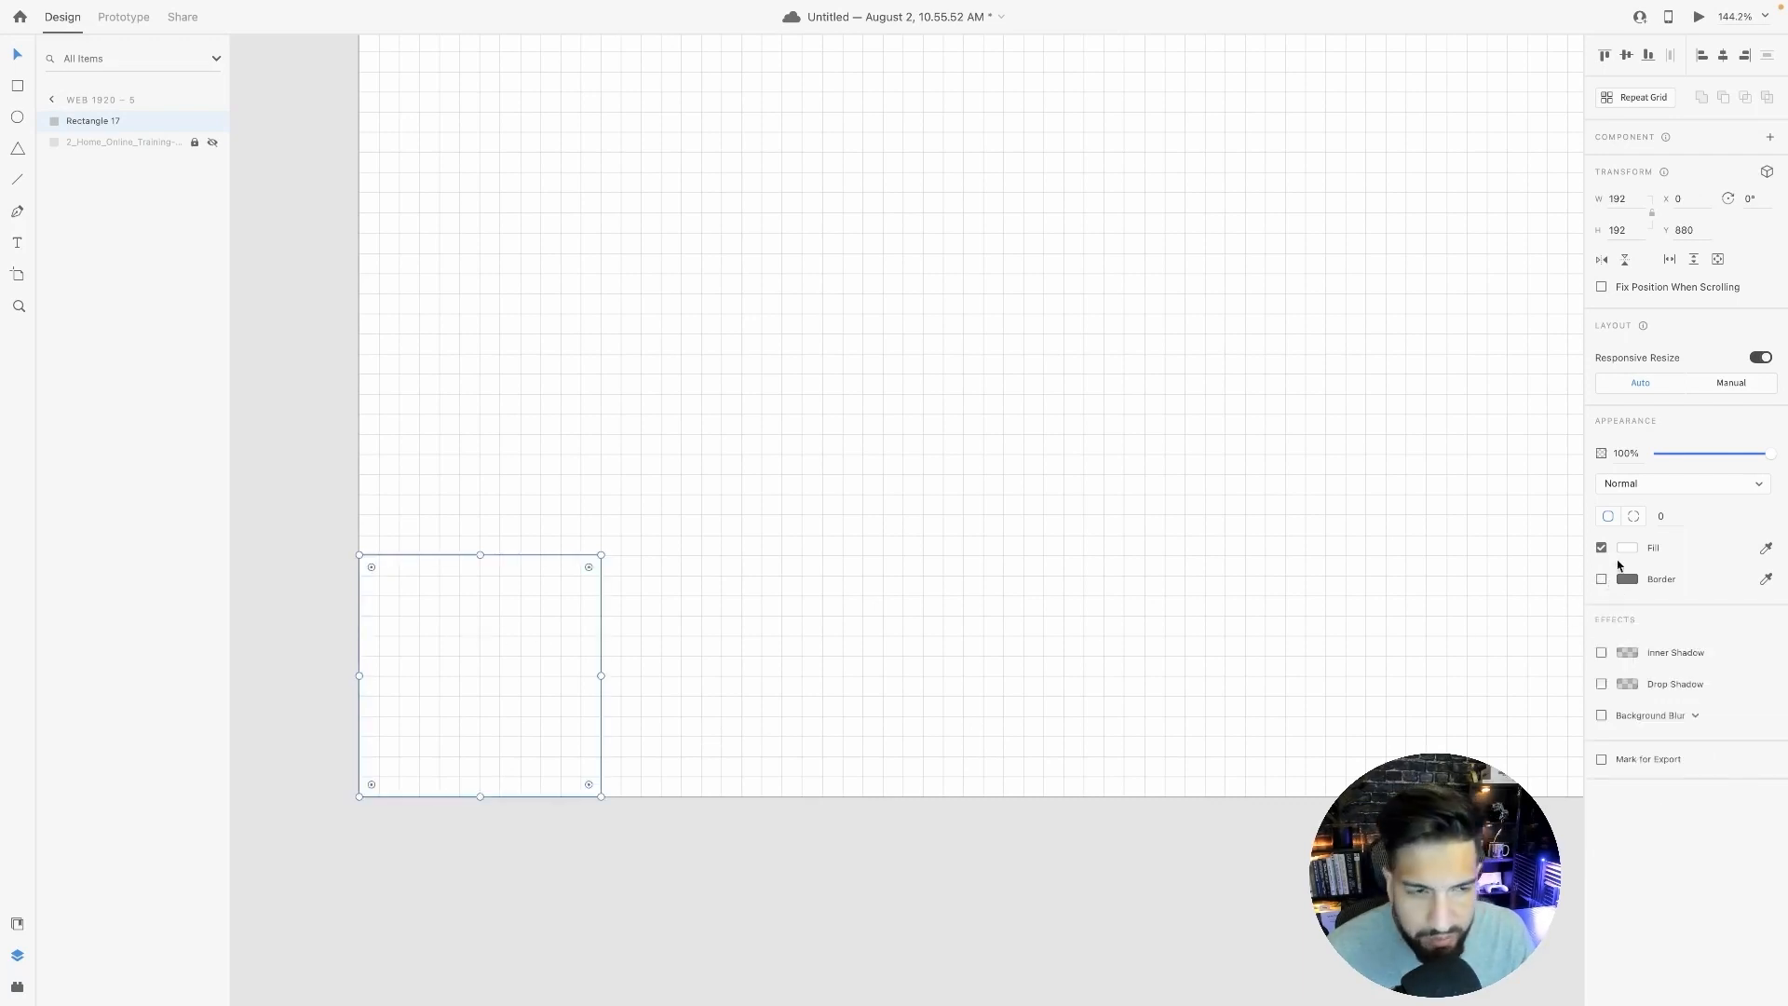
left_click(1627, 548)
left_click(1442, 507)
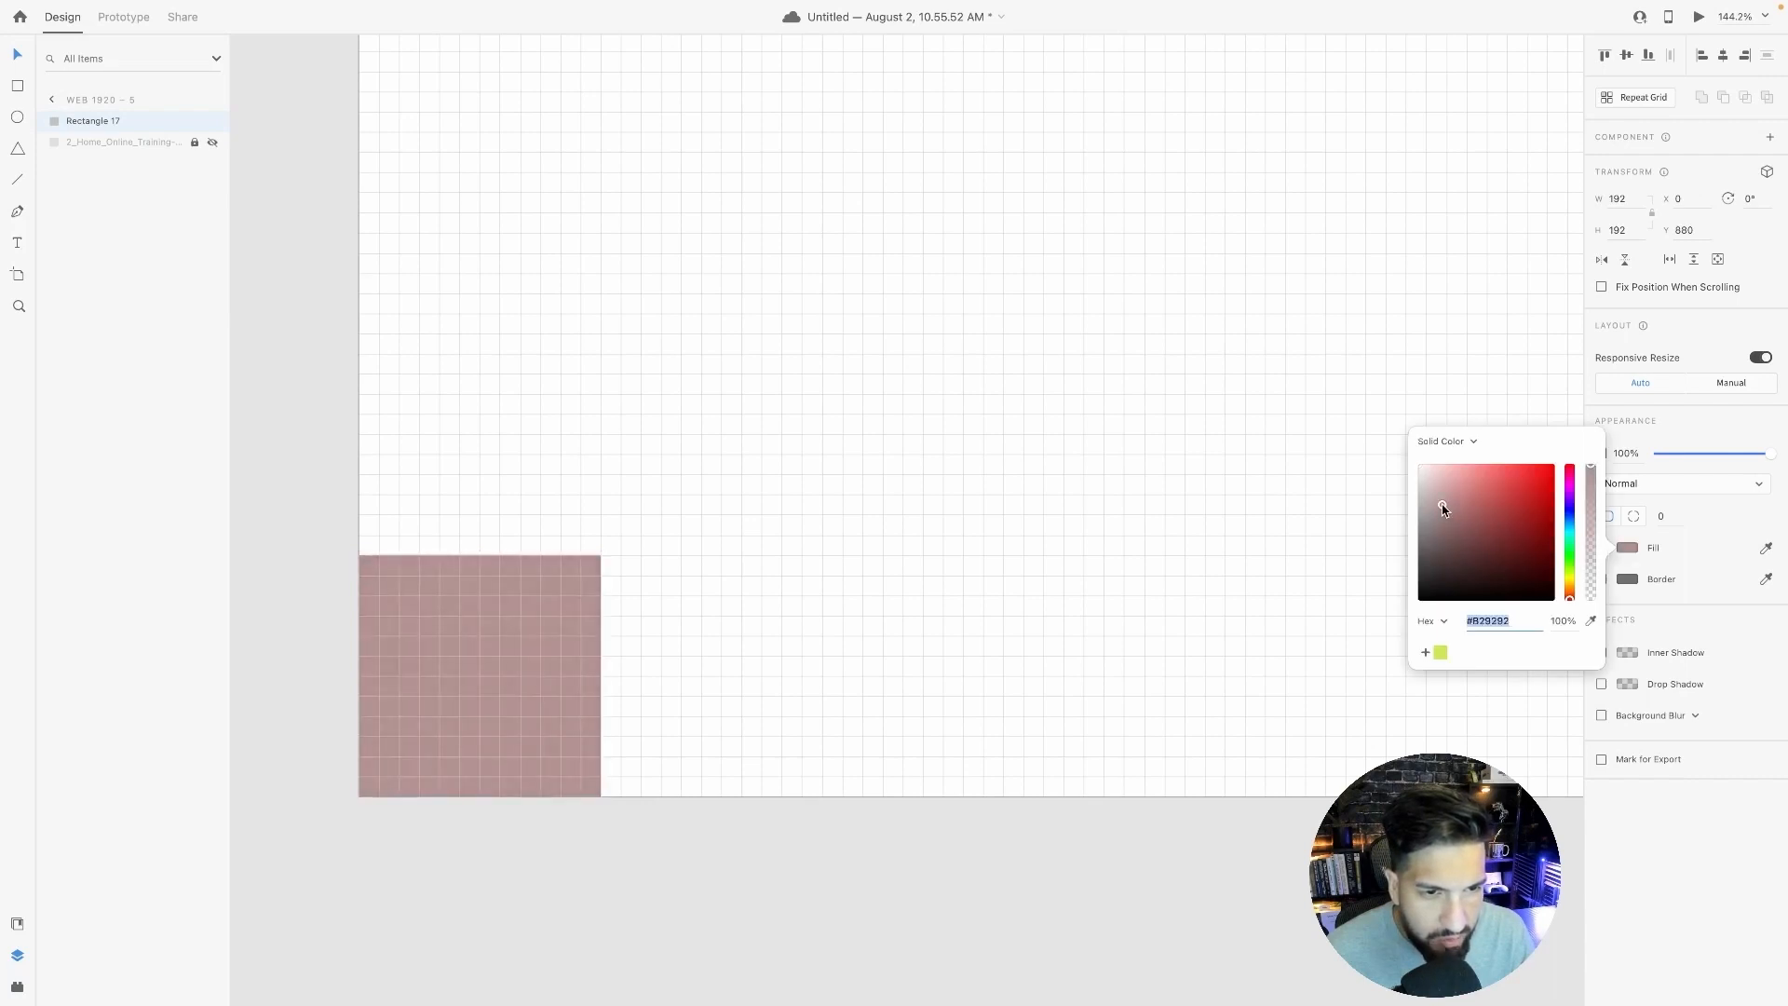
mouse_move(1443, 506)
left_mouse_down()
mouse_move(1421, 497)
mouse_move(1415, 529)
left_mouse_up()
left_click(1425, 652)
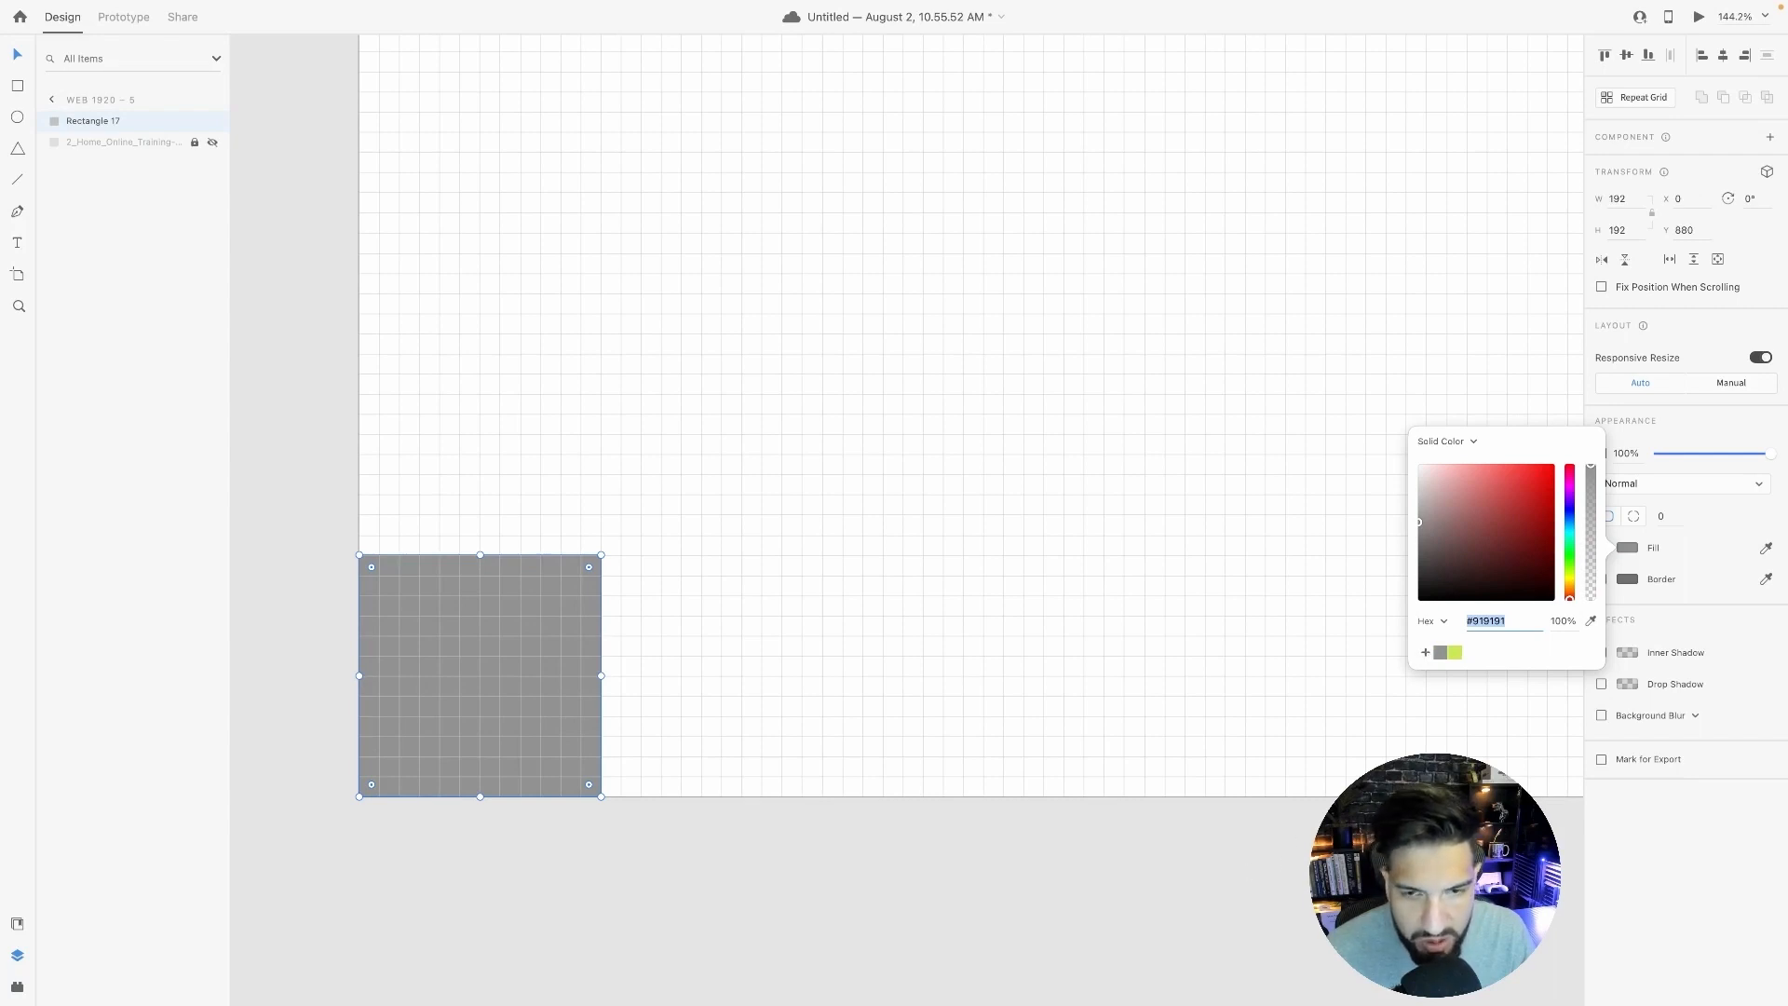
left_click(496, 699)
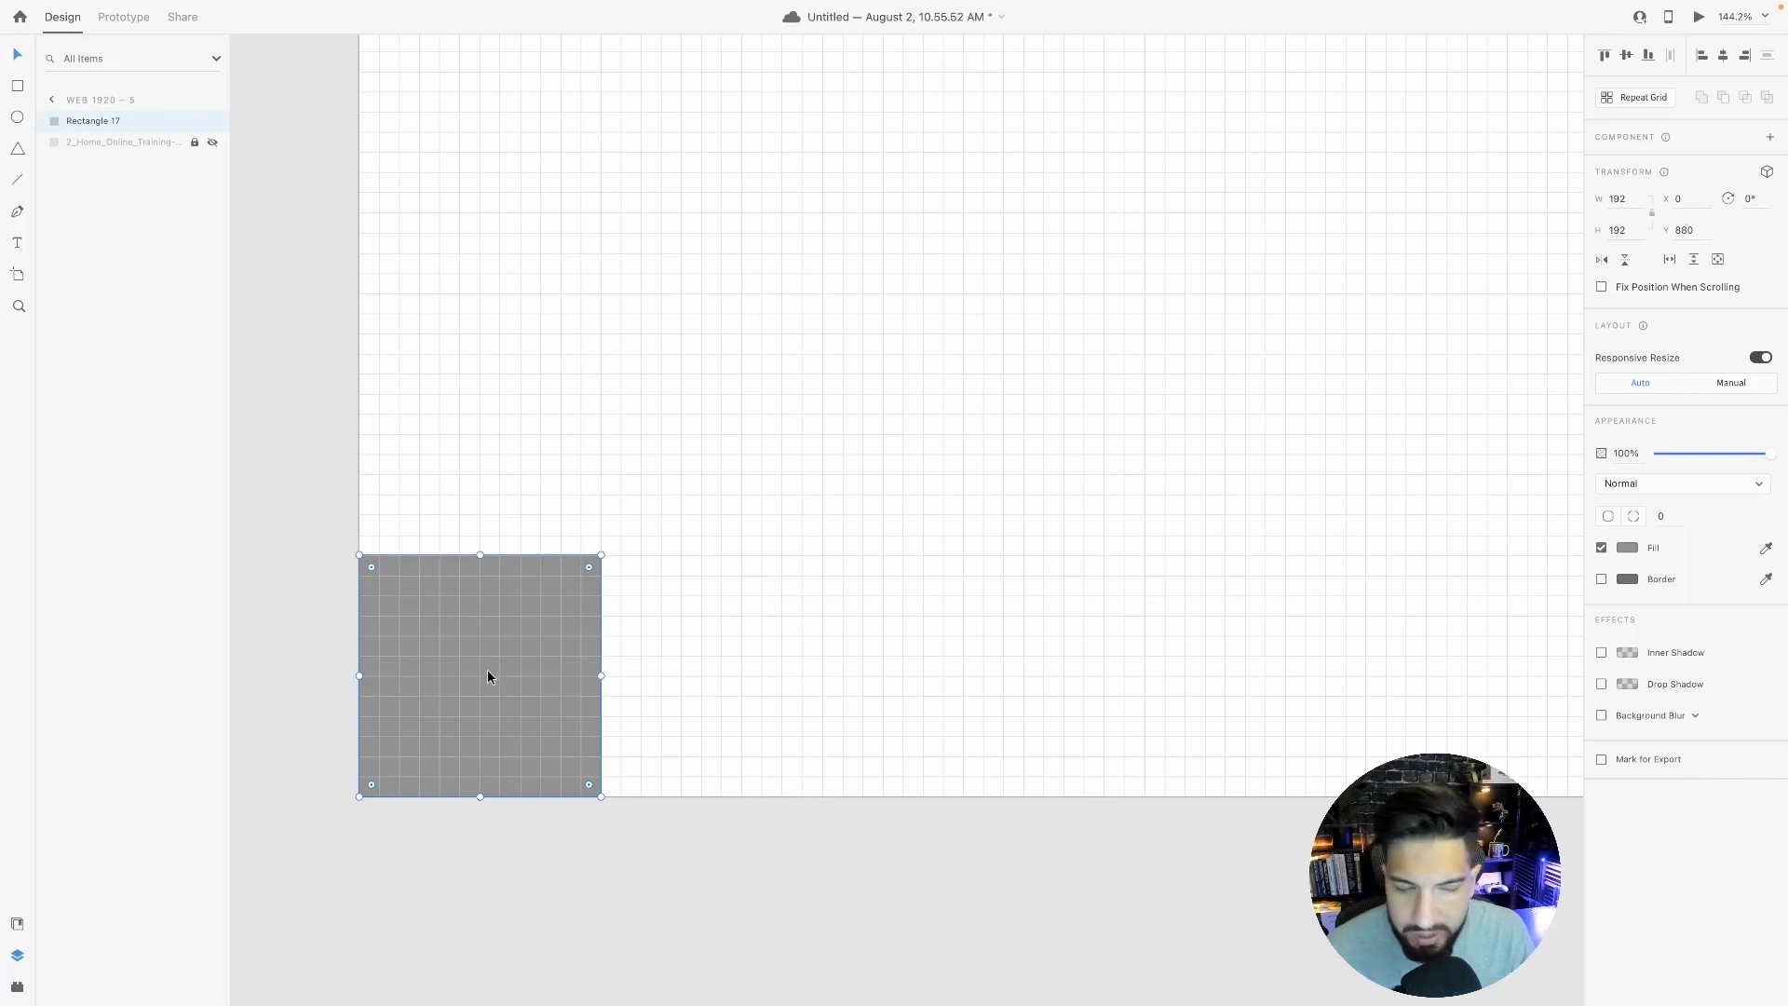
Switch the square to a separate radius for each corner and set the bottom-right radius to 100.
left_click(1636, 515)
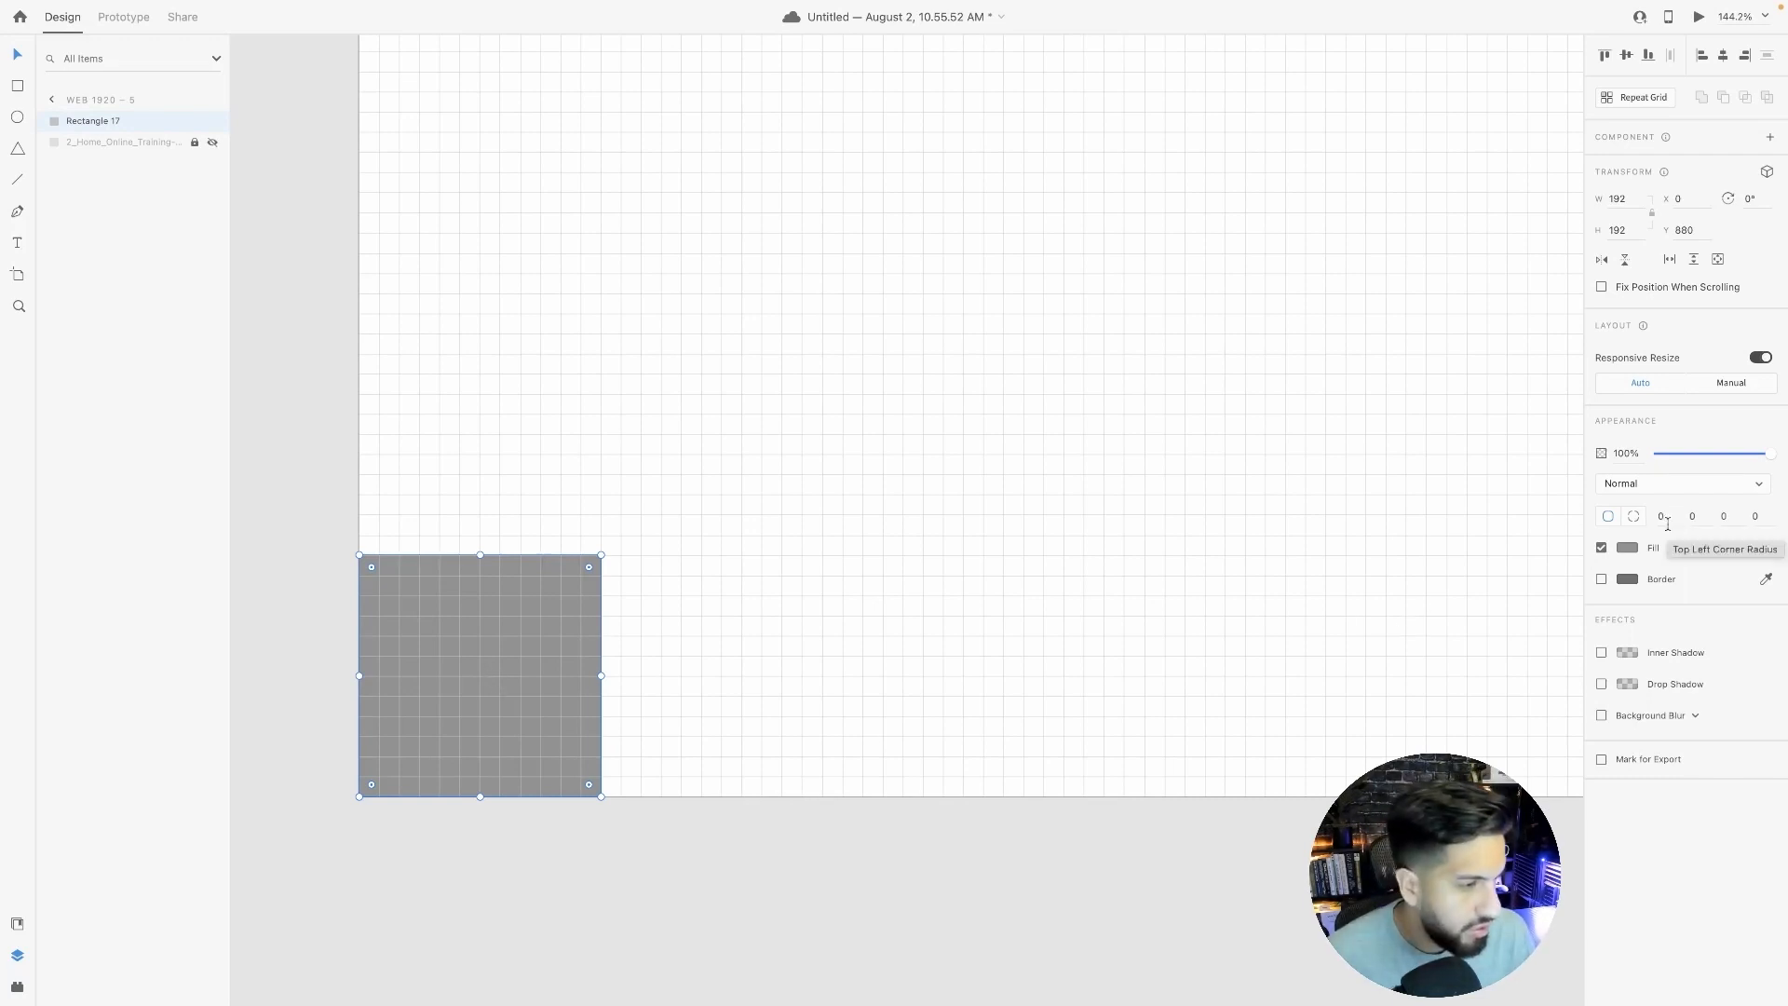
left_click(1711, 517)
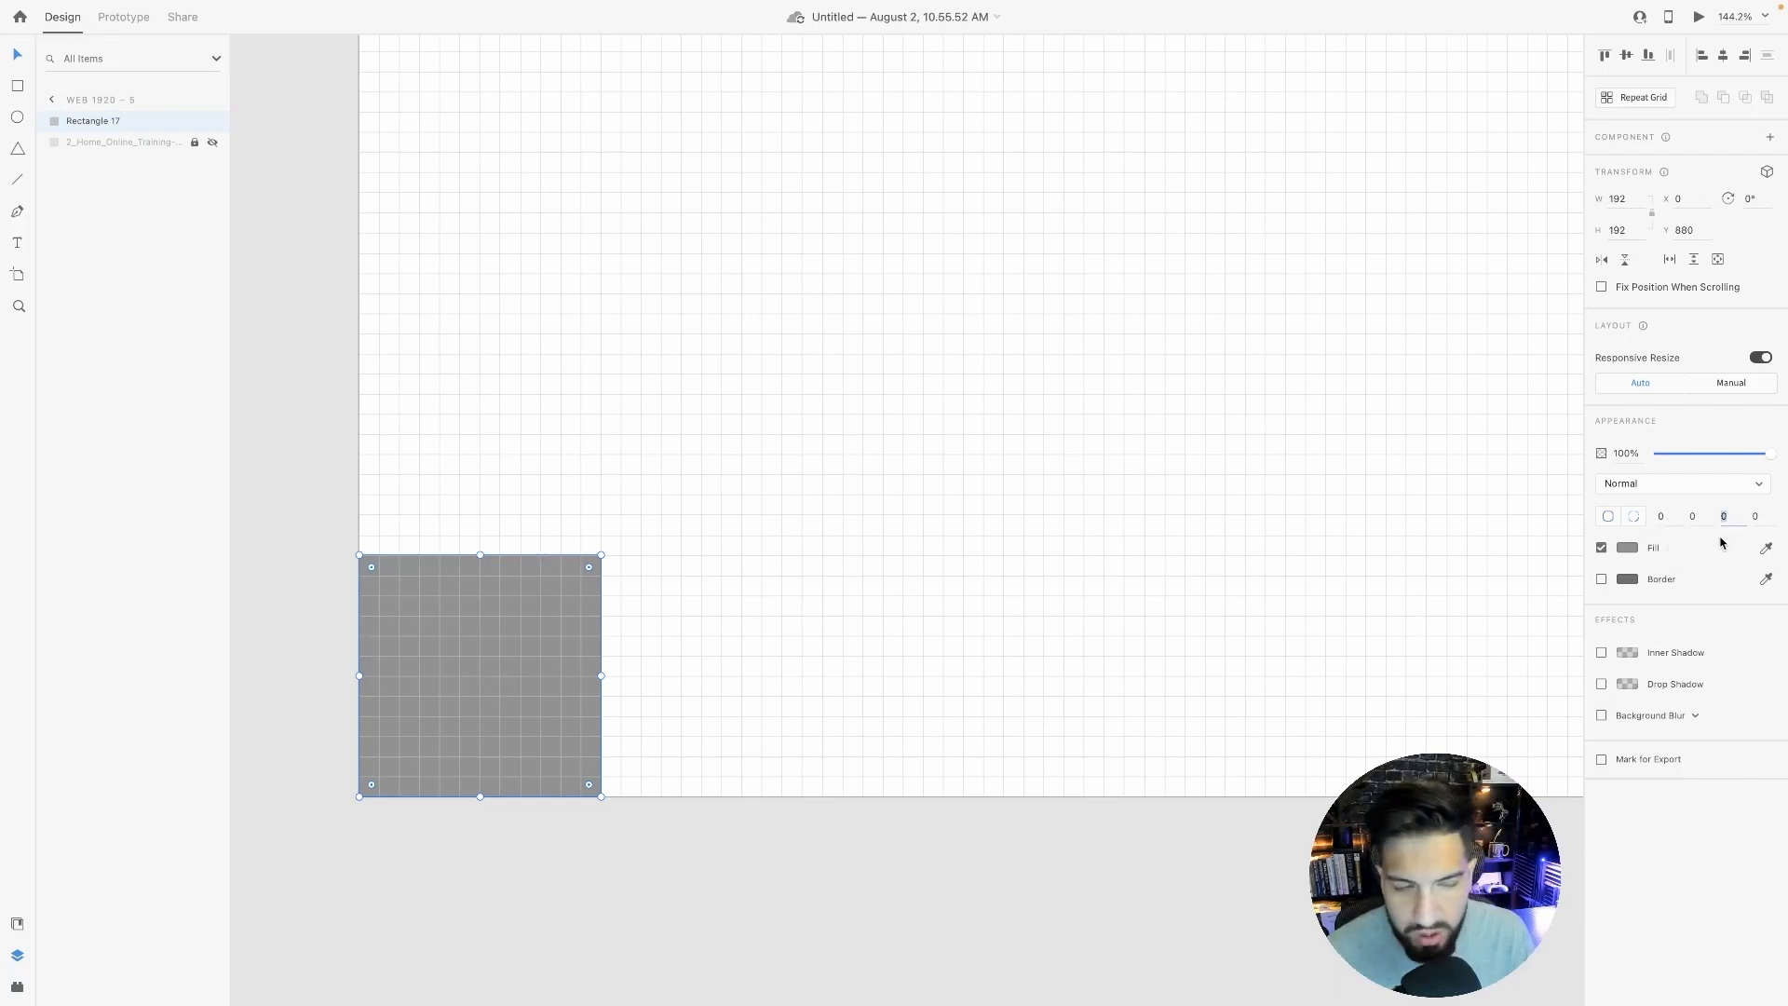
type("1")
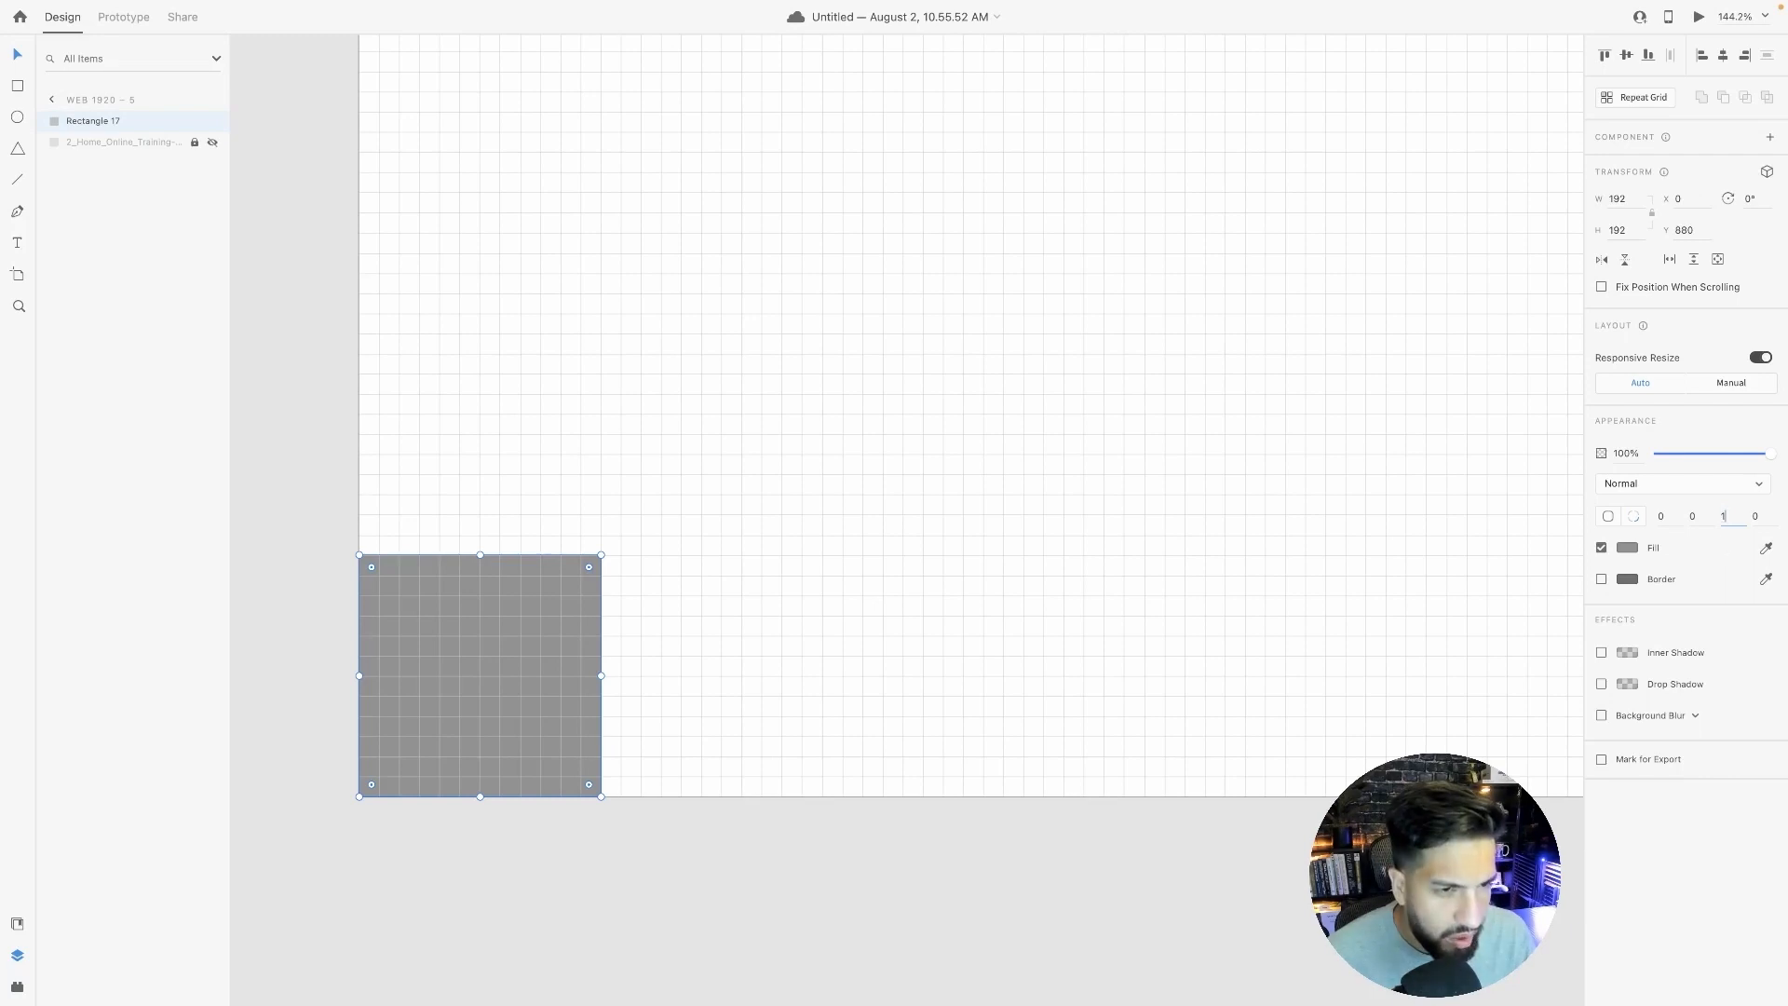
type("00")
key("Return")
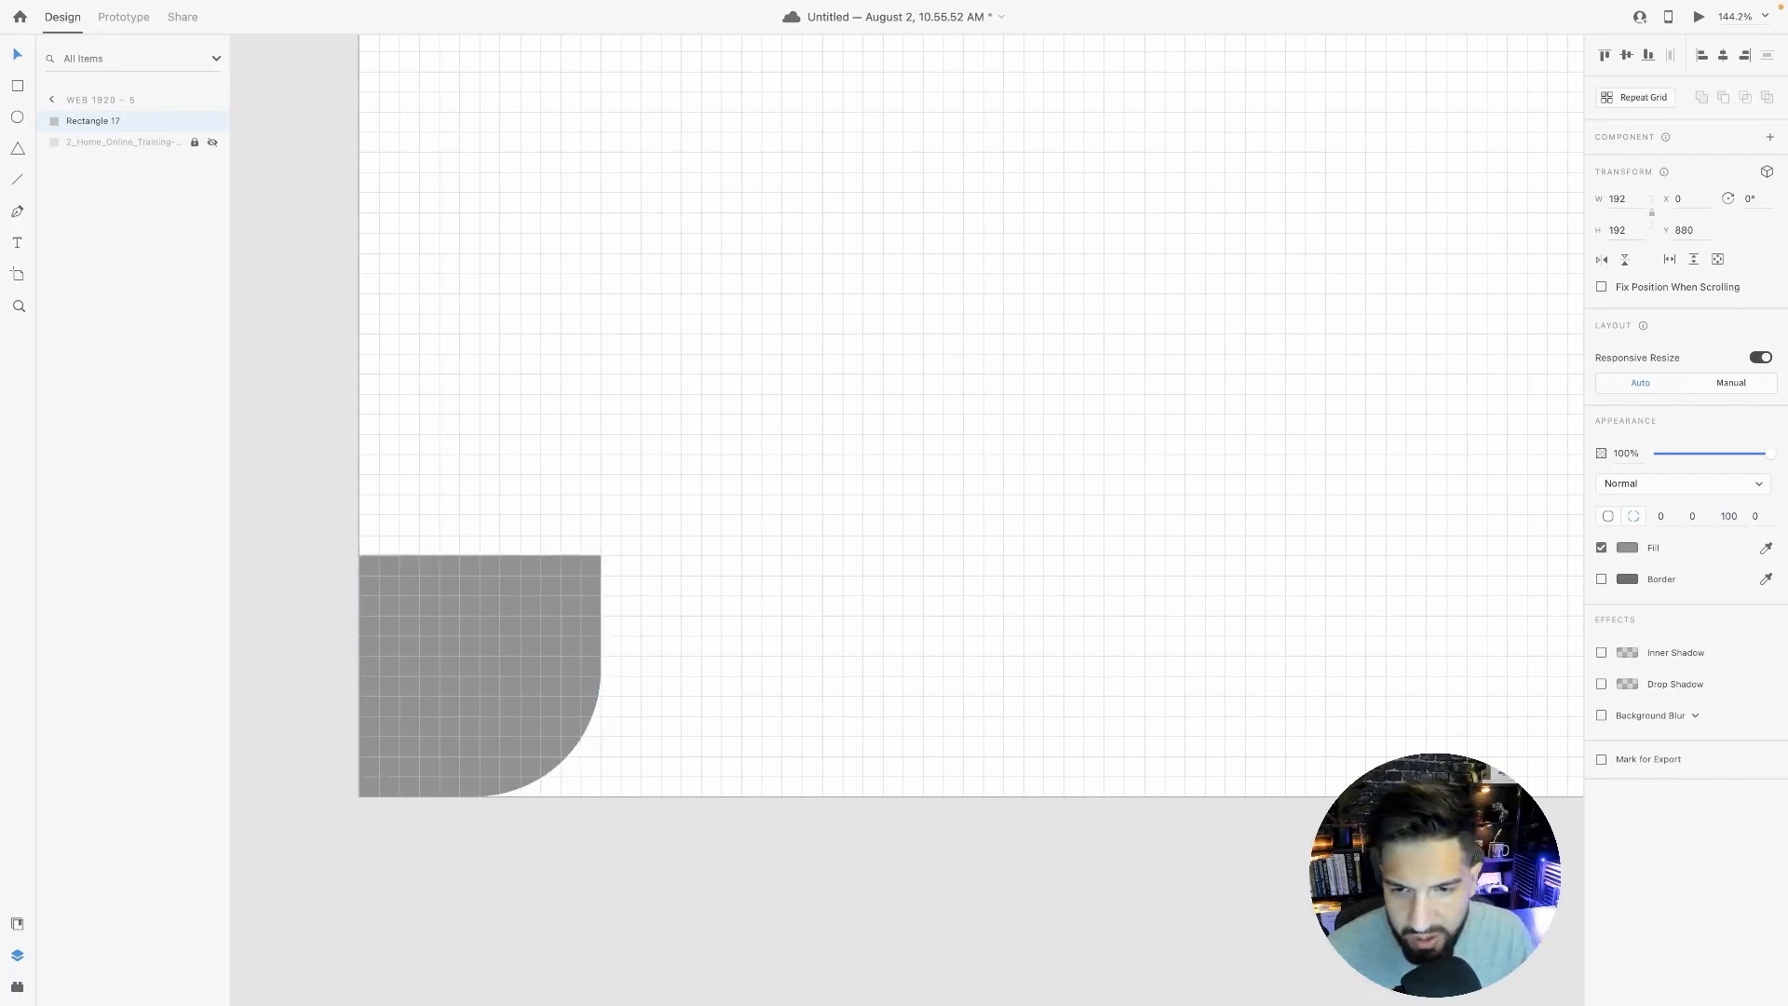
Change the square's bottom-right corner radius to 10.
left_click(1729, 516)
key("BackSpace")
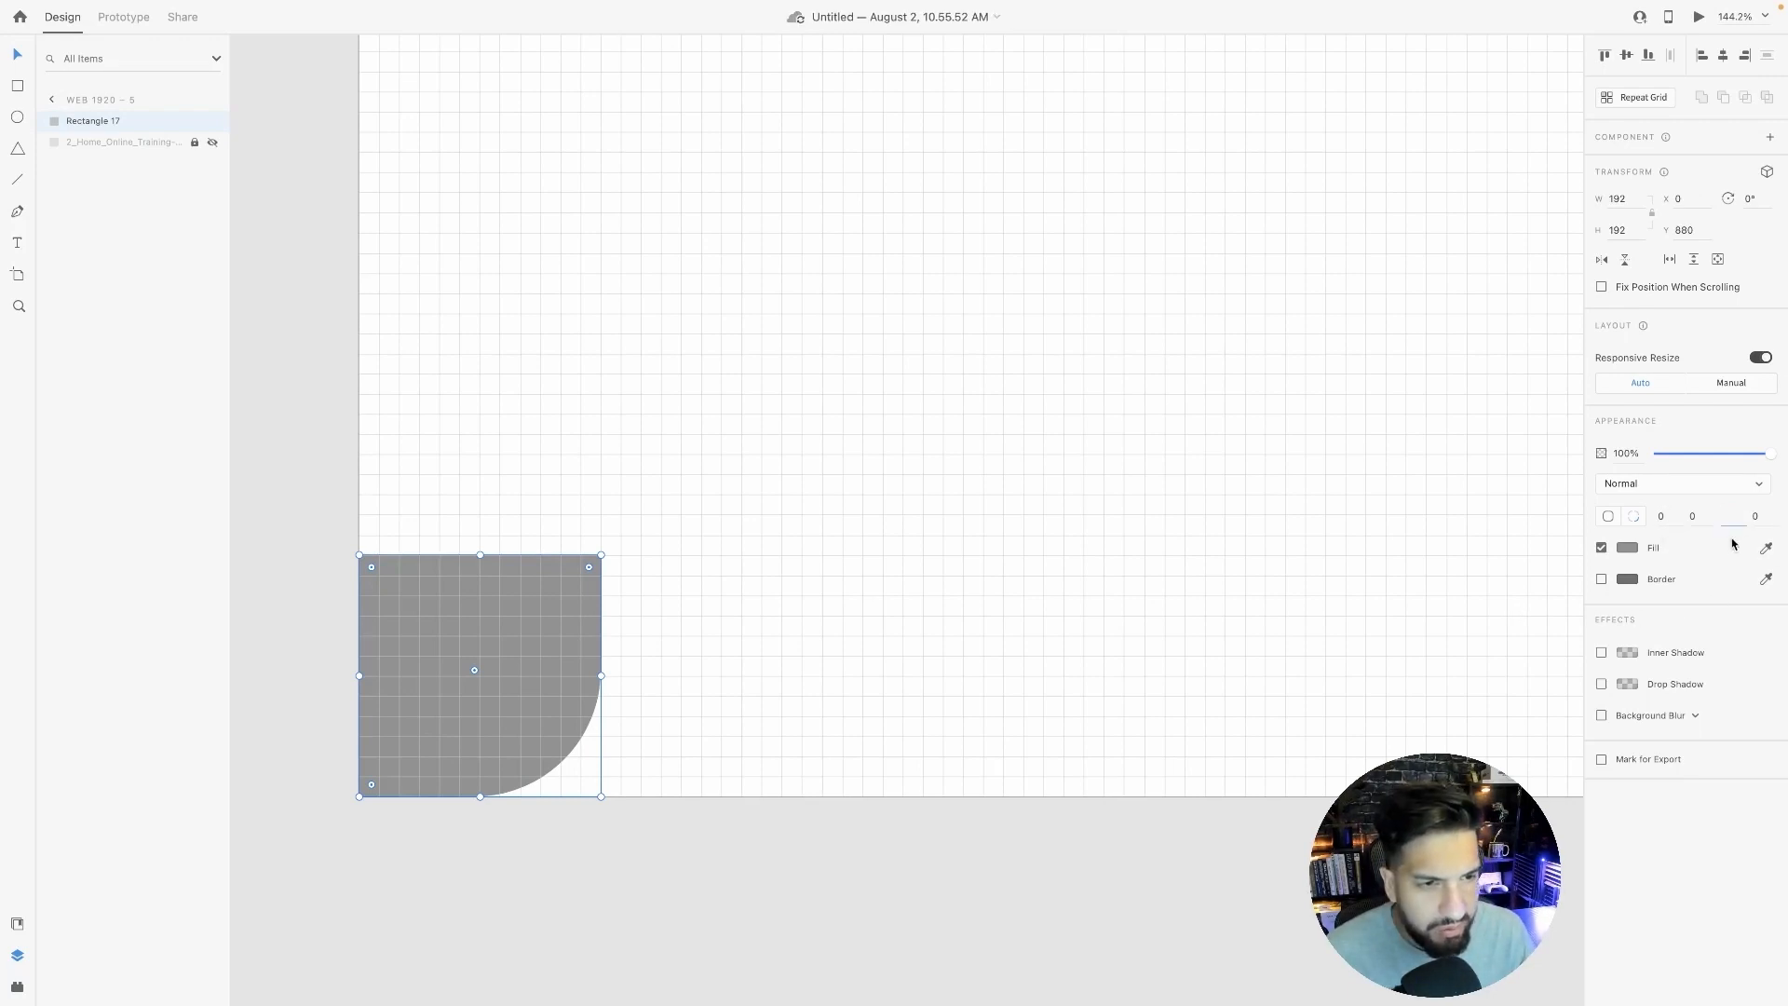
type("100")
key("BackSpace")
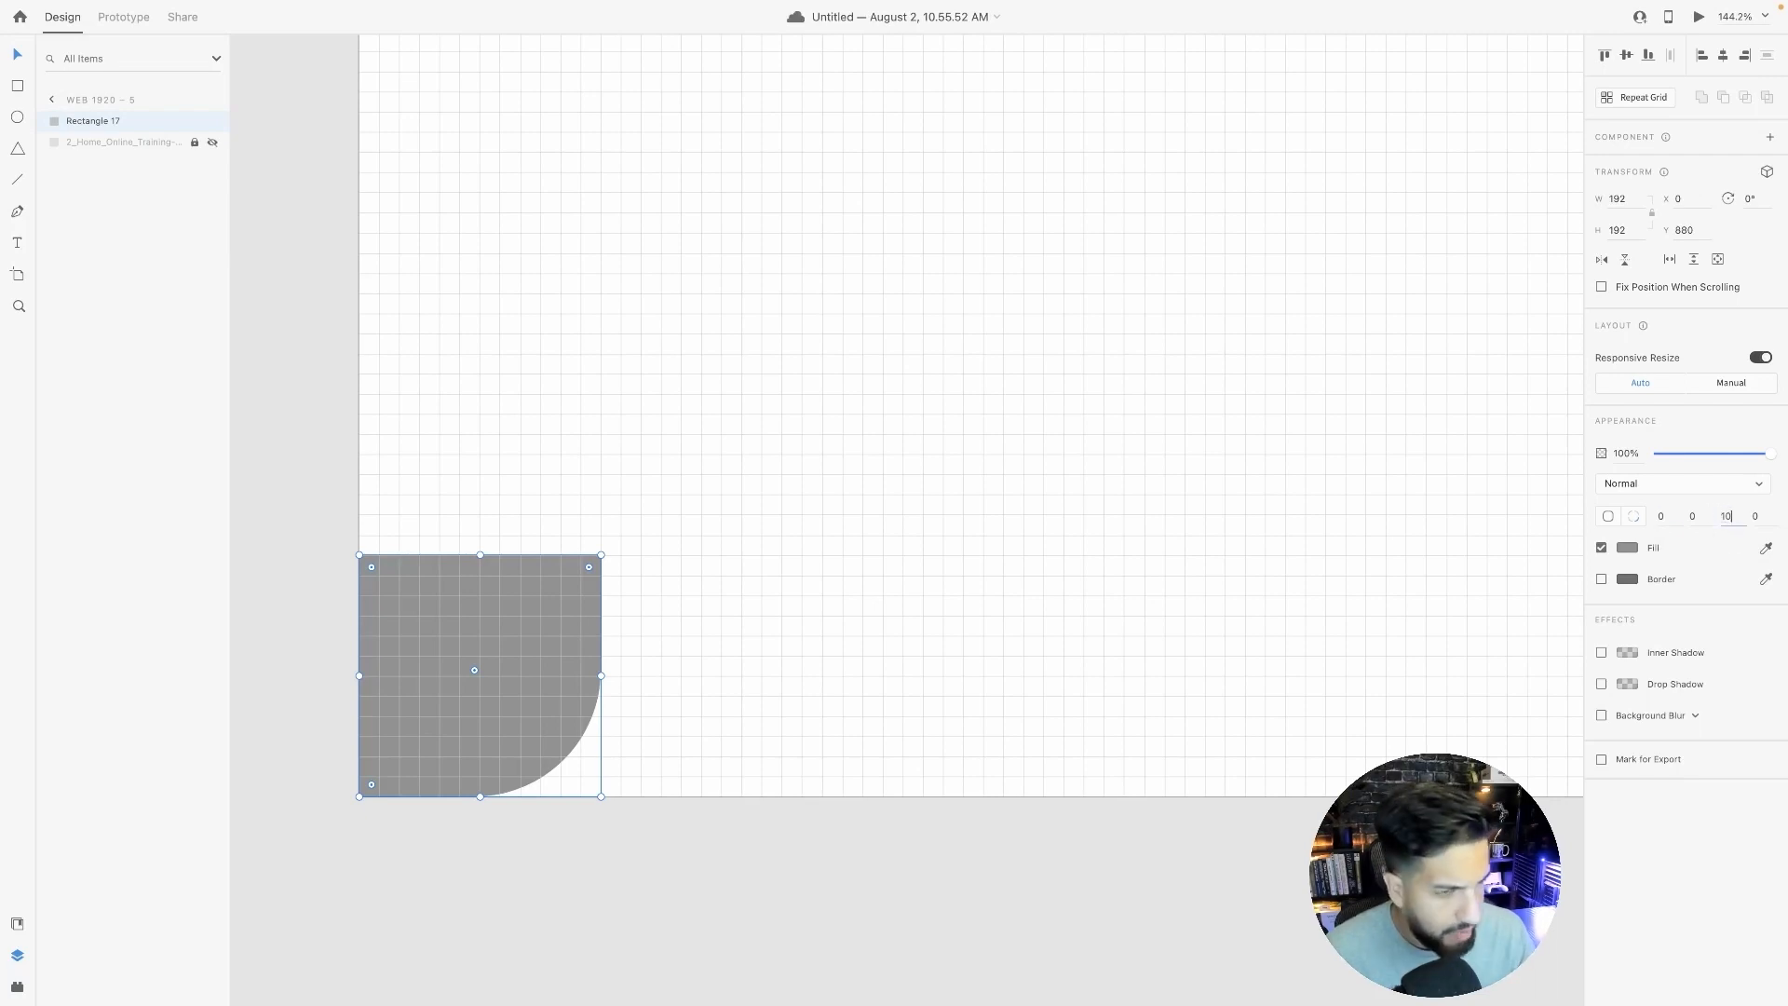
Set the square's corner radii to 120 for the top-left, top-right and bottom-left corners and 0 for the bottom-right.
left_click(1653, 518)
type("12")
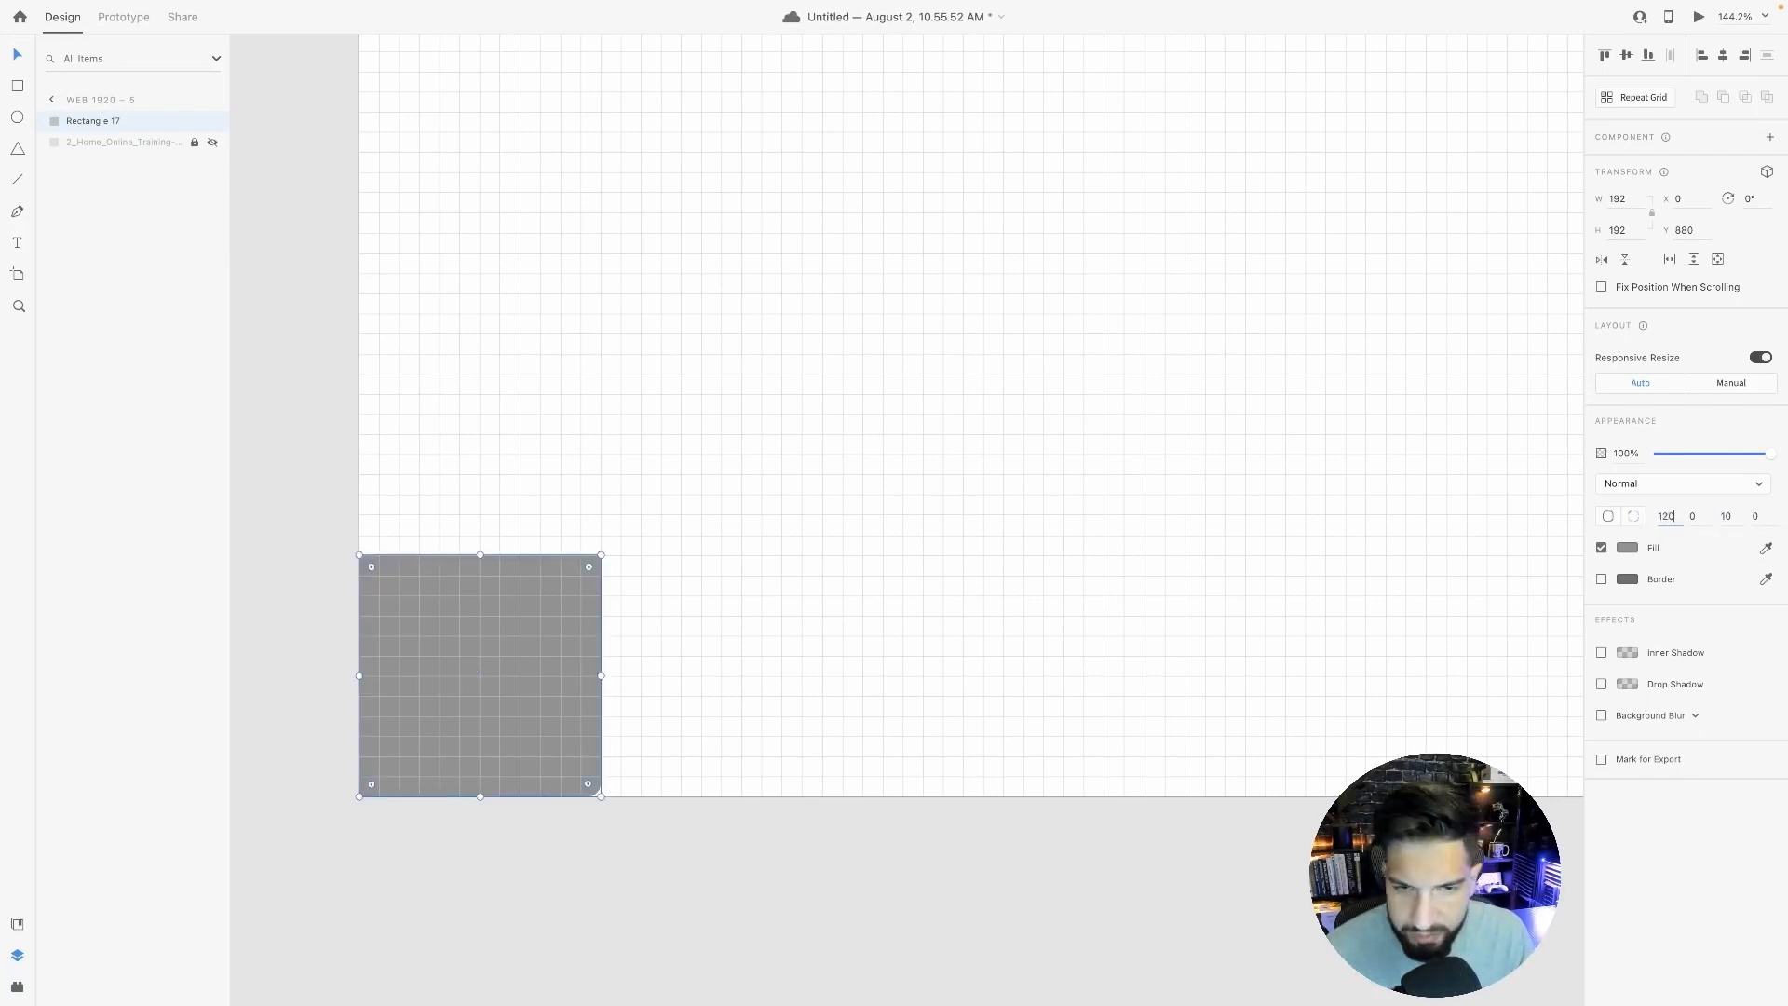
key("Tab")
type("1200")
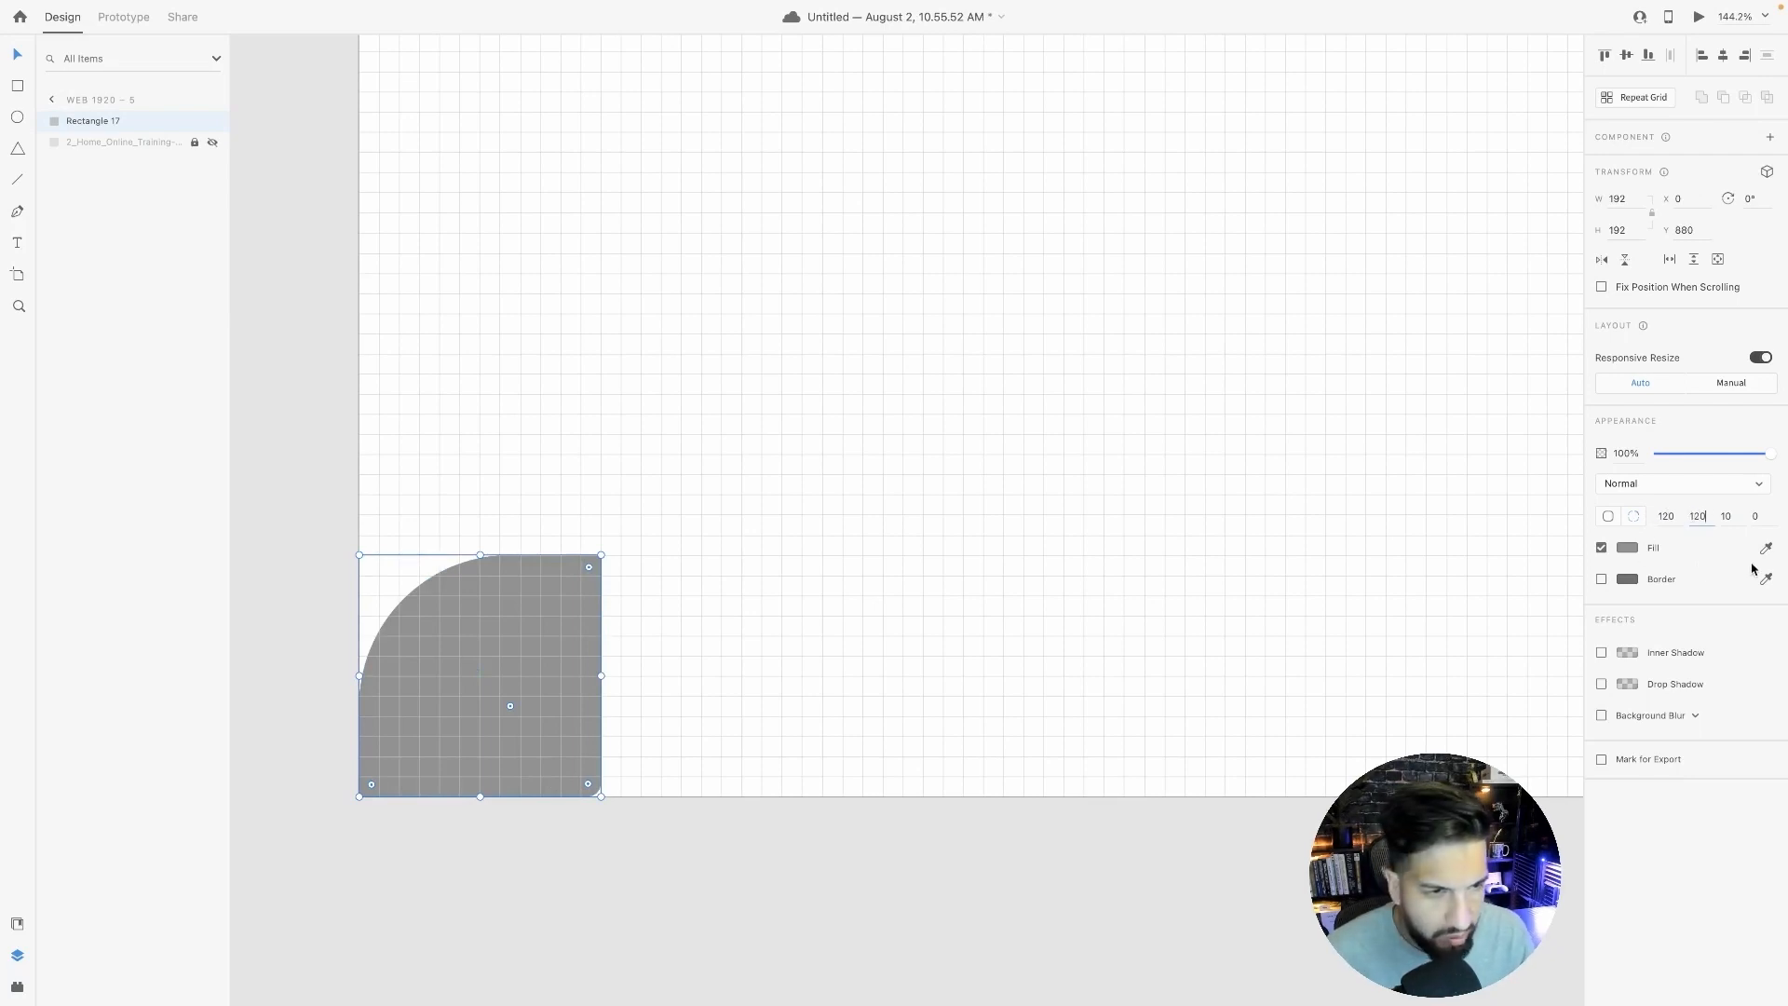
left_click(1759, 517)
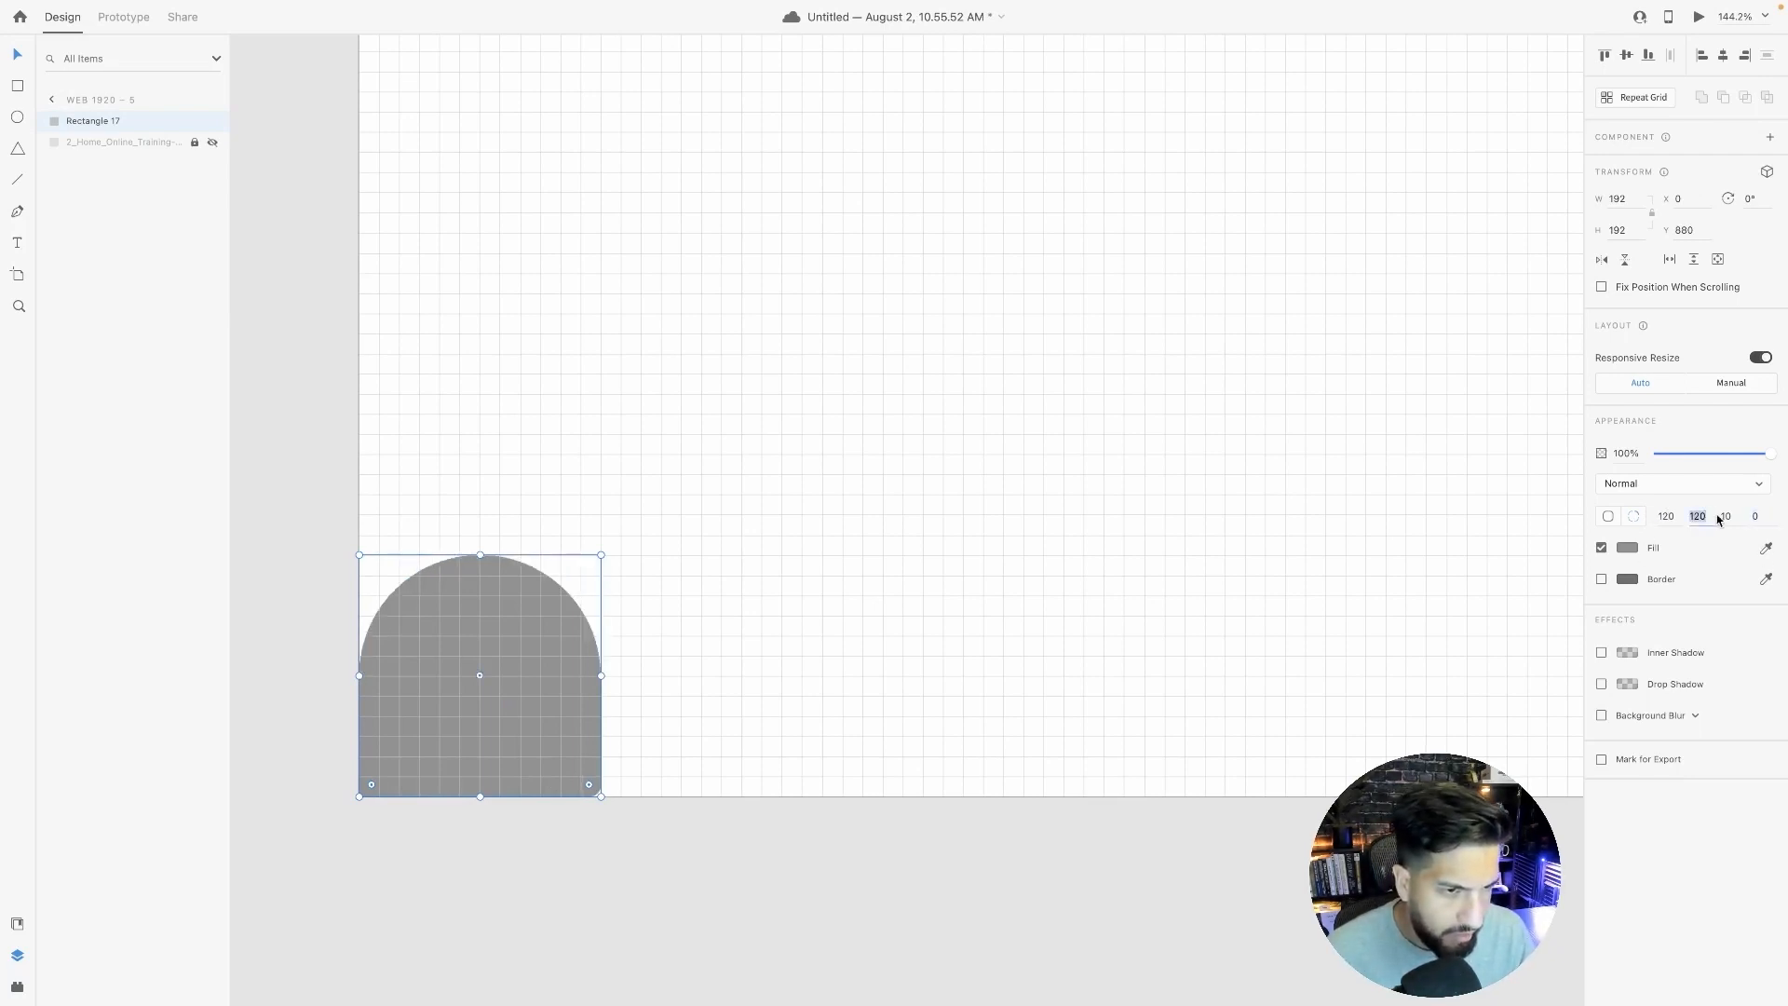
left_click(1724, 515)
type("0")
key("Tab")
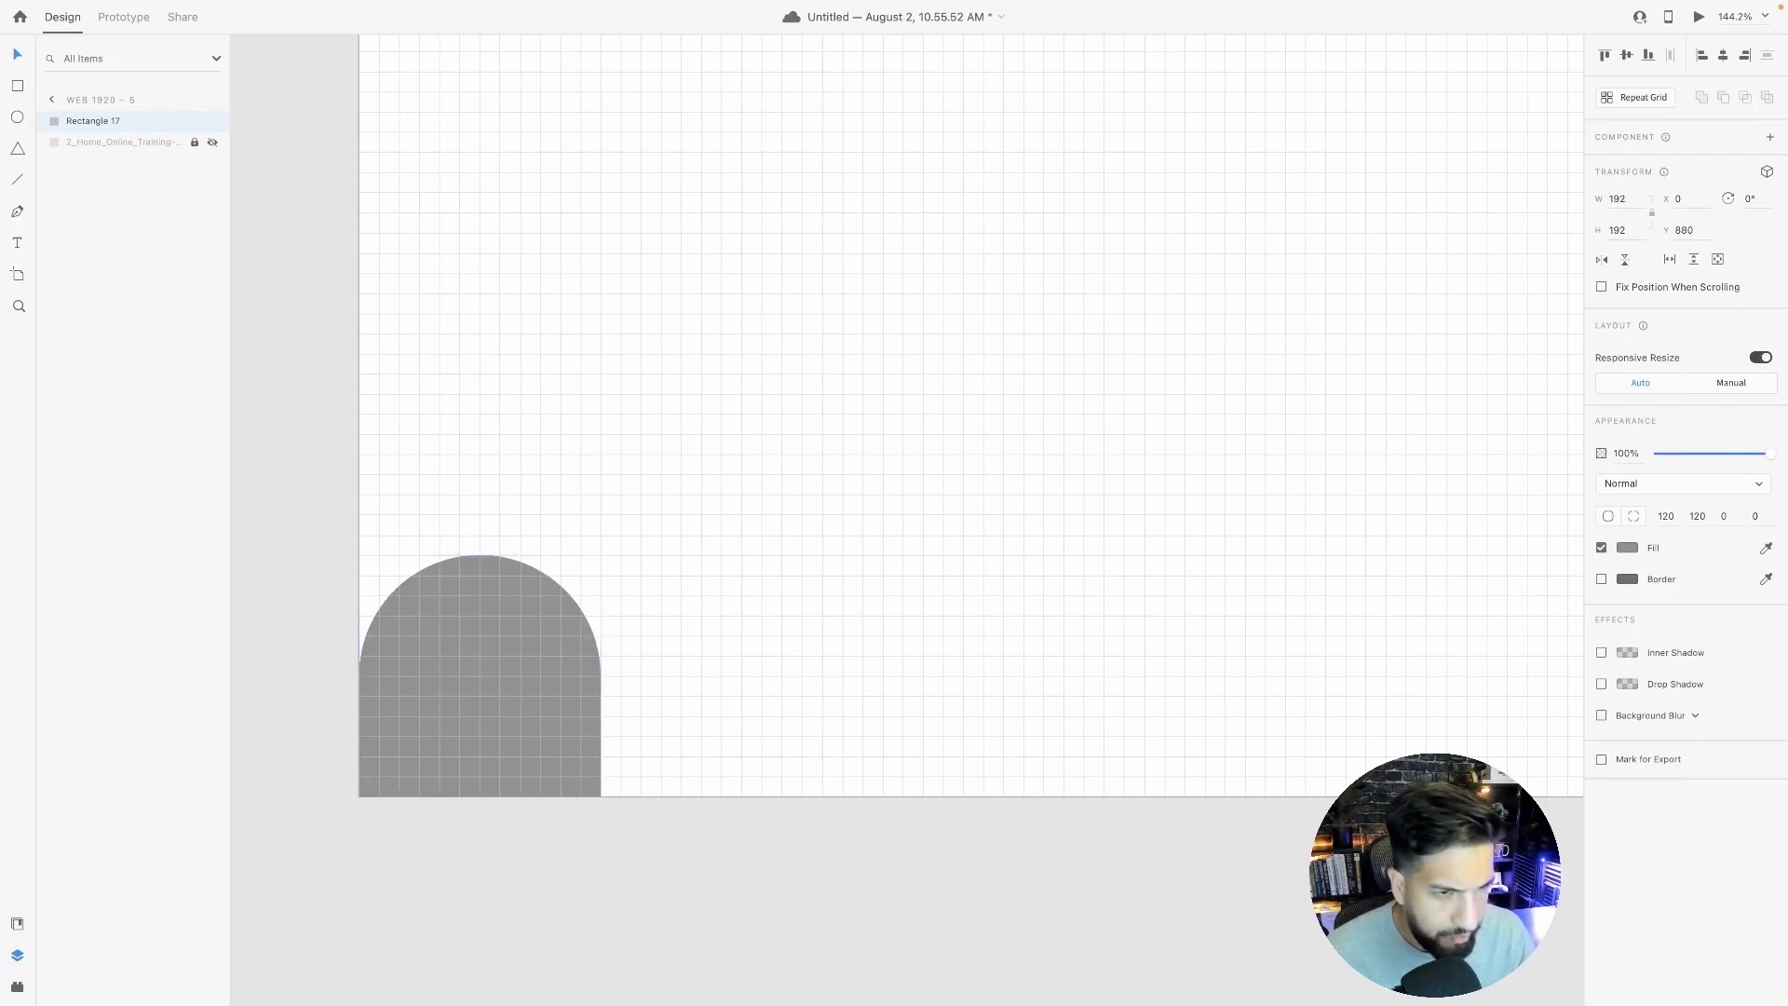
key("Return")
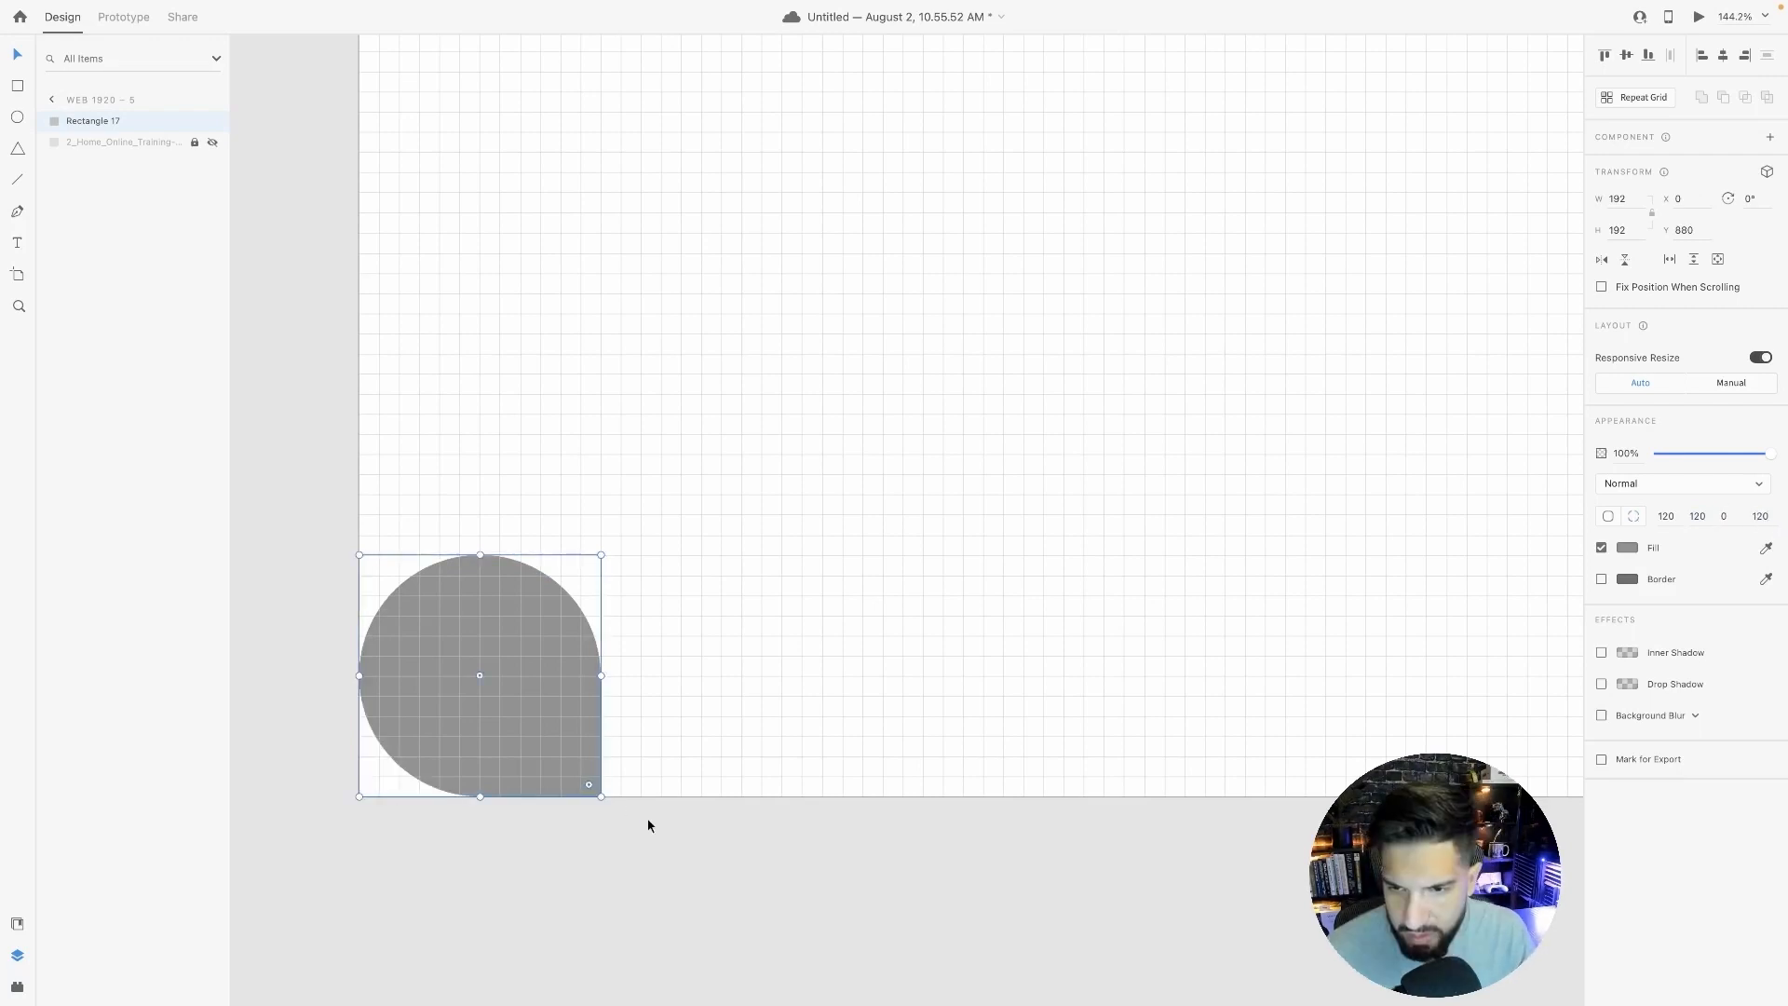
left_click(669, 832)
left_click(484, 689)
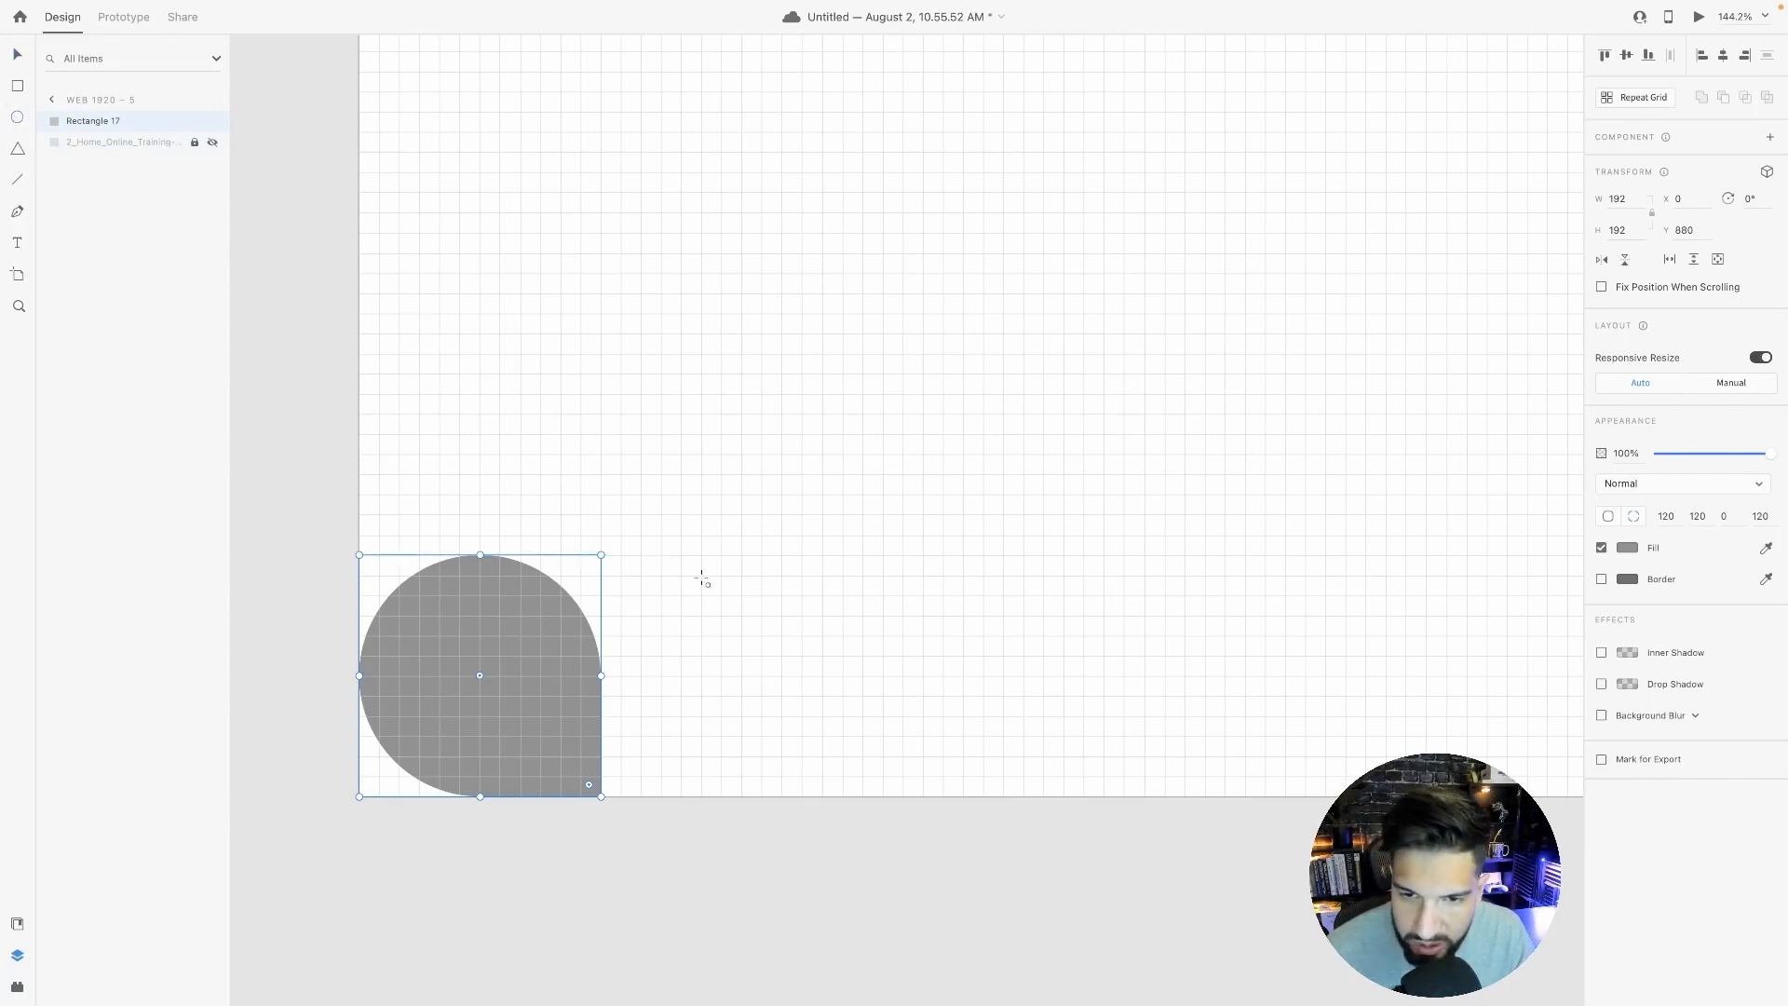
Add a borderless 192 × 192 circle filled with the saved gray #919191 directly beside the rounded square at X 192, Y 880.
mouse_move(702, 556)
left_mouse_down()
mouse_move(955, 738)
mouse_move(1137, 798)
left_mouse_up()
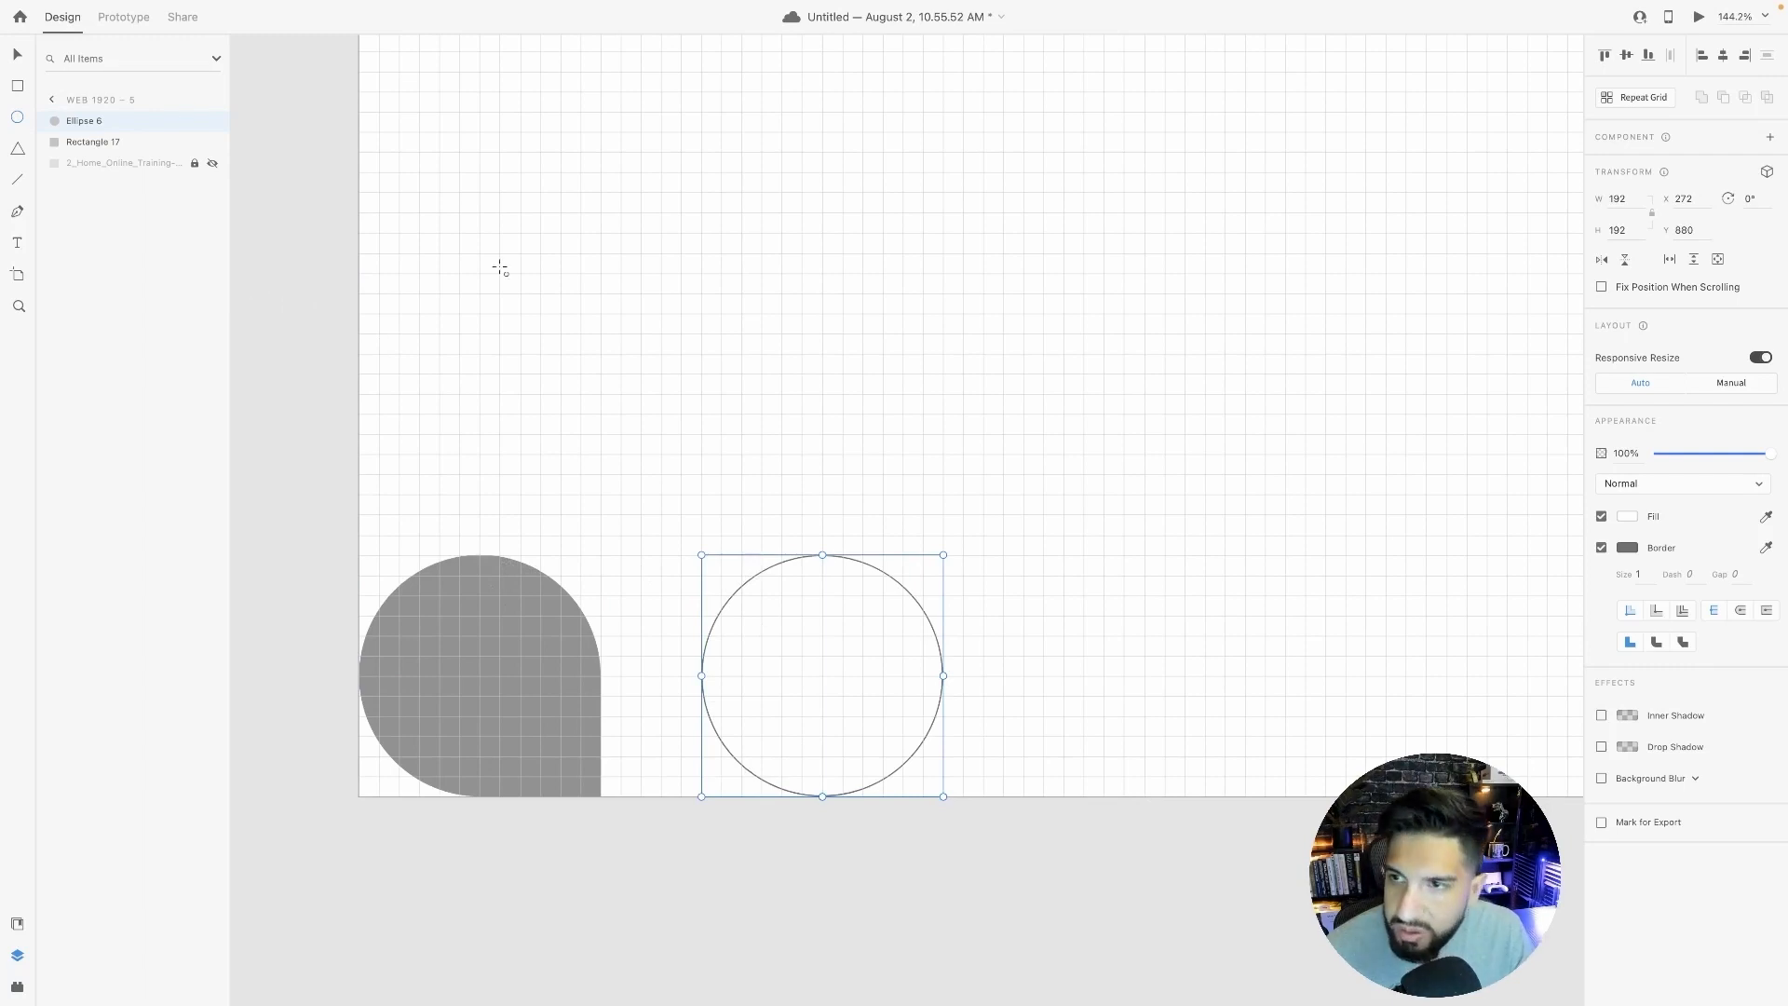
left_click(1601, 547)
left_click(1627, 516)
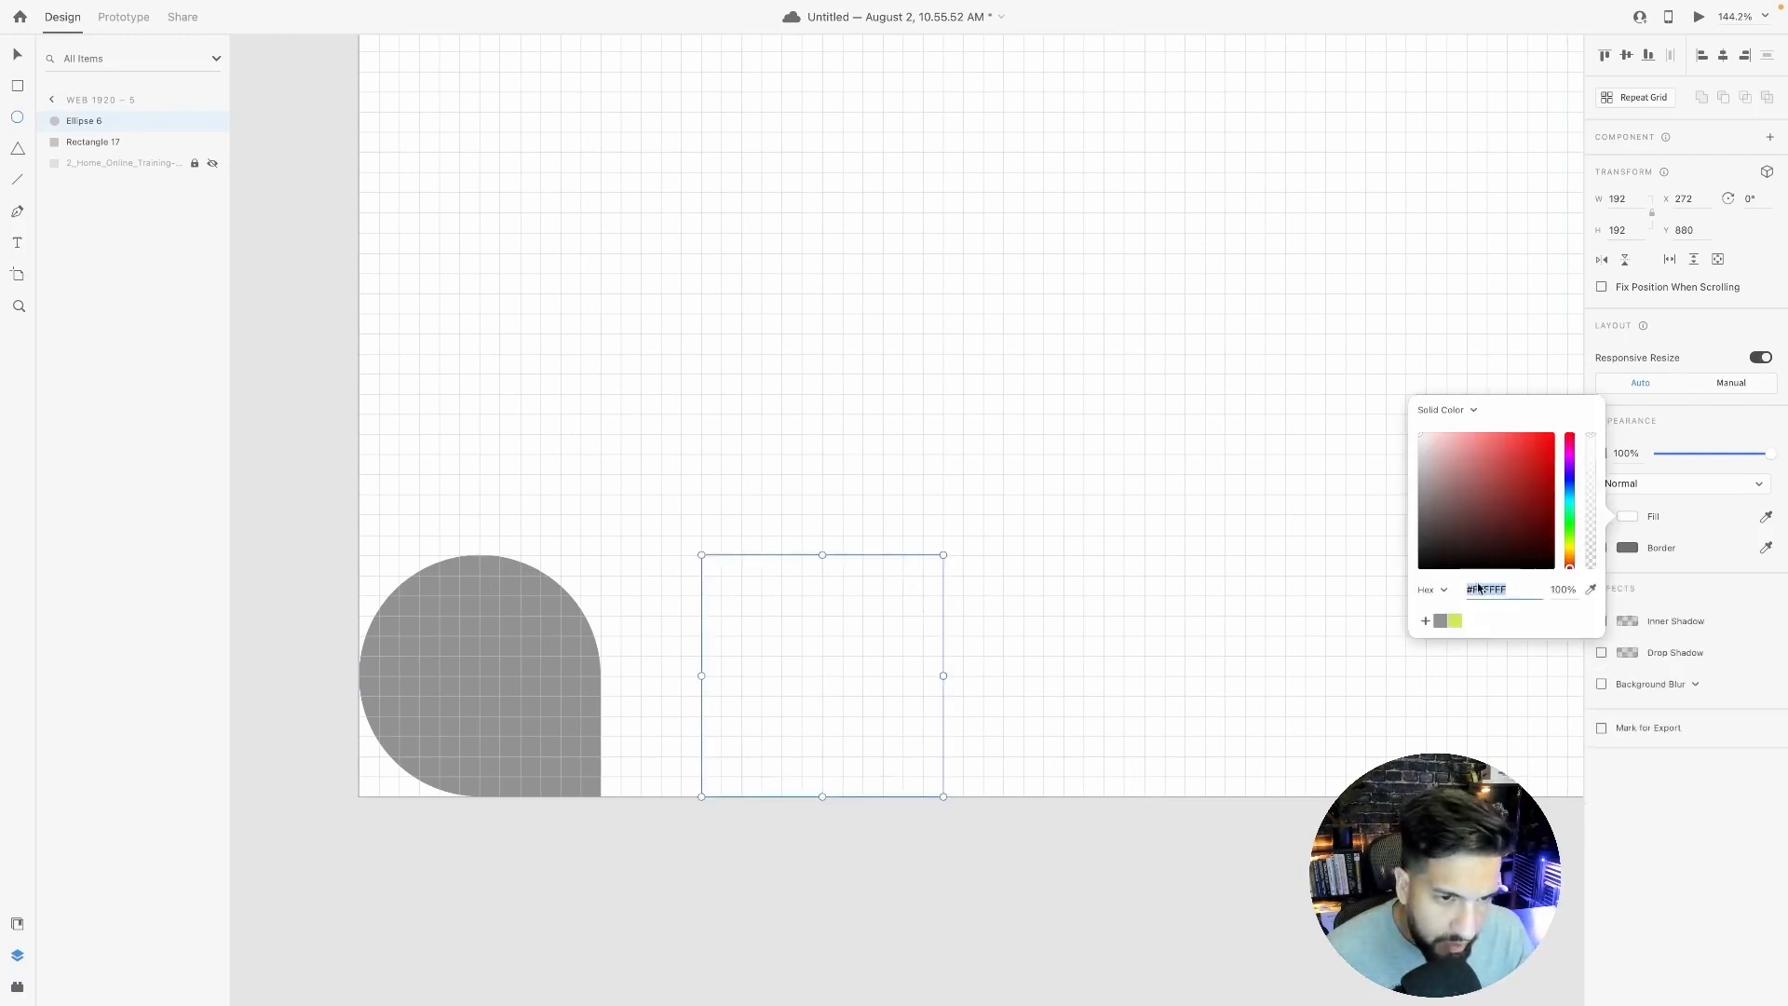
left_click(1439, 620)
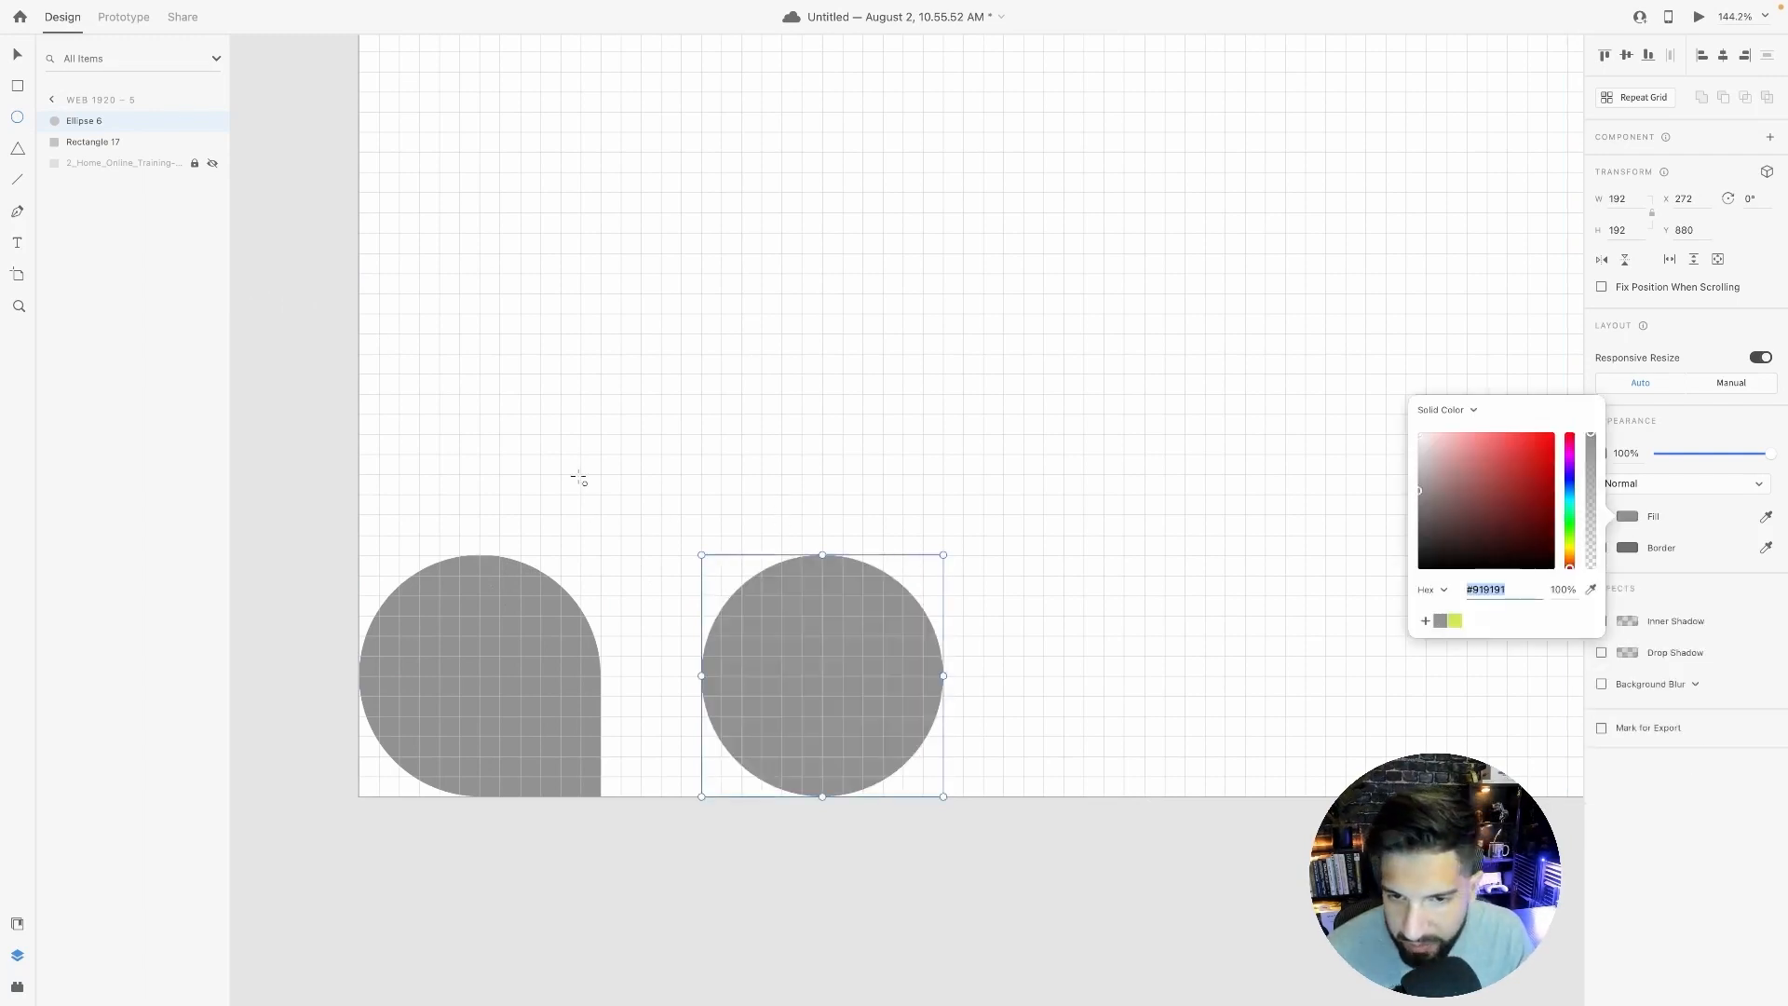
key("Escape")
left_click_drag(771, 723, 668, 716)
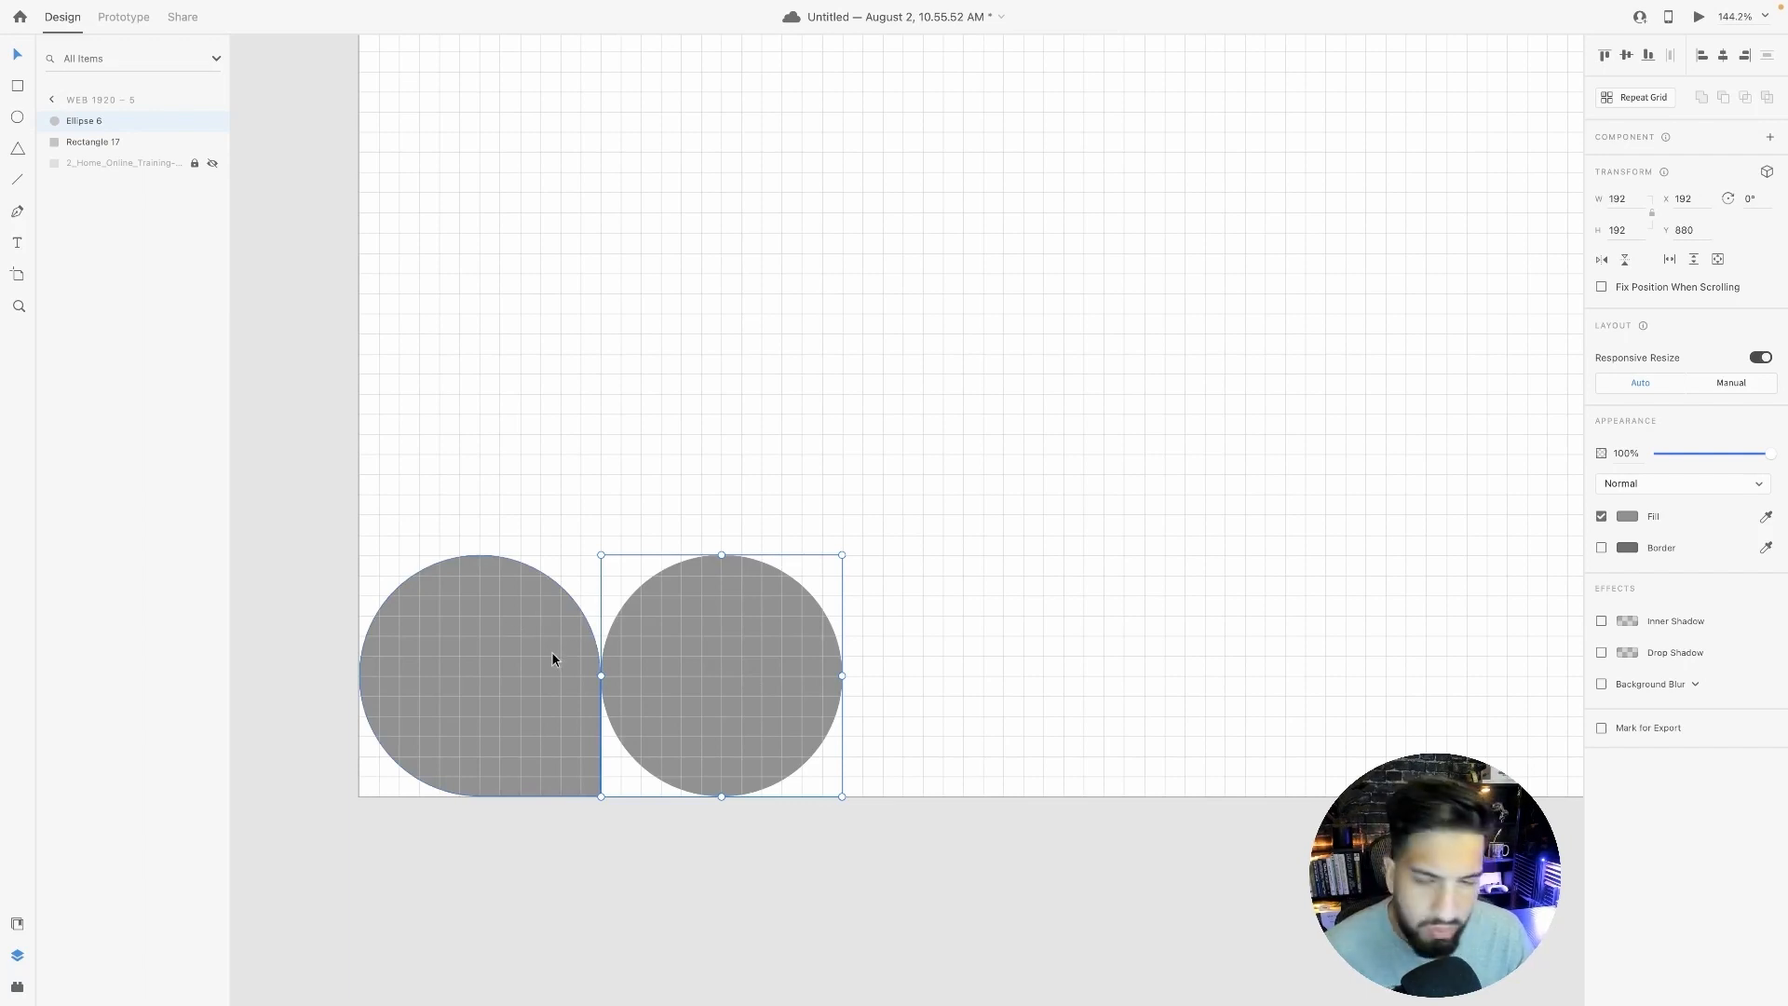
left_click(503, 663)
left_click_drag(502, 662, 501, 647)
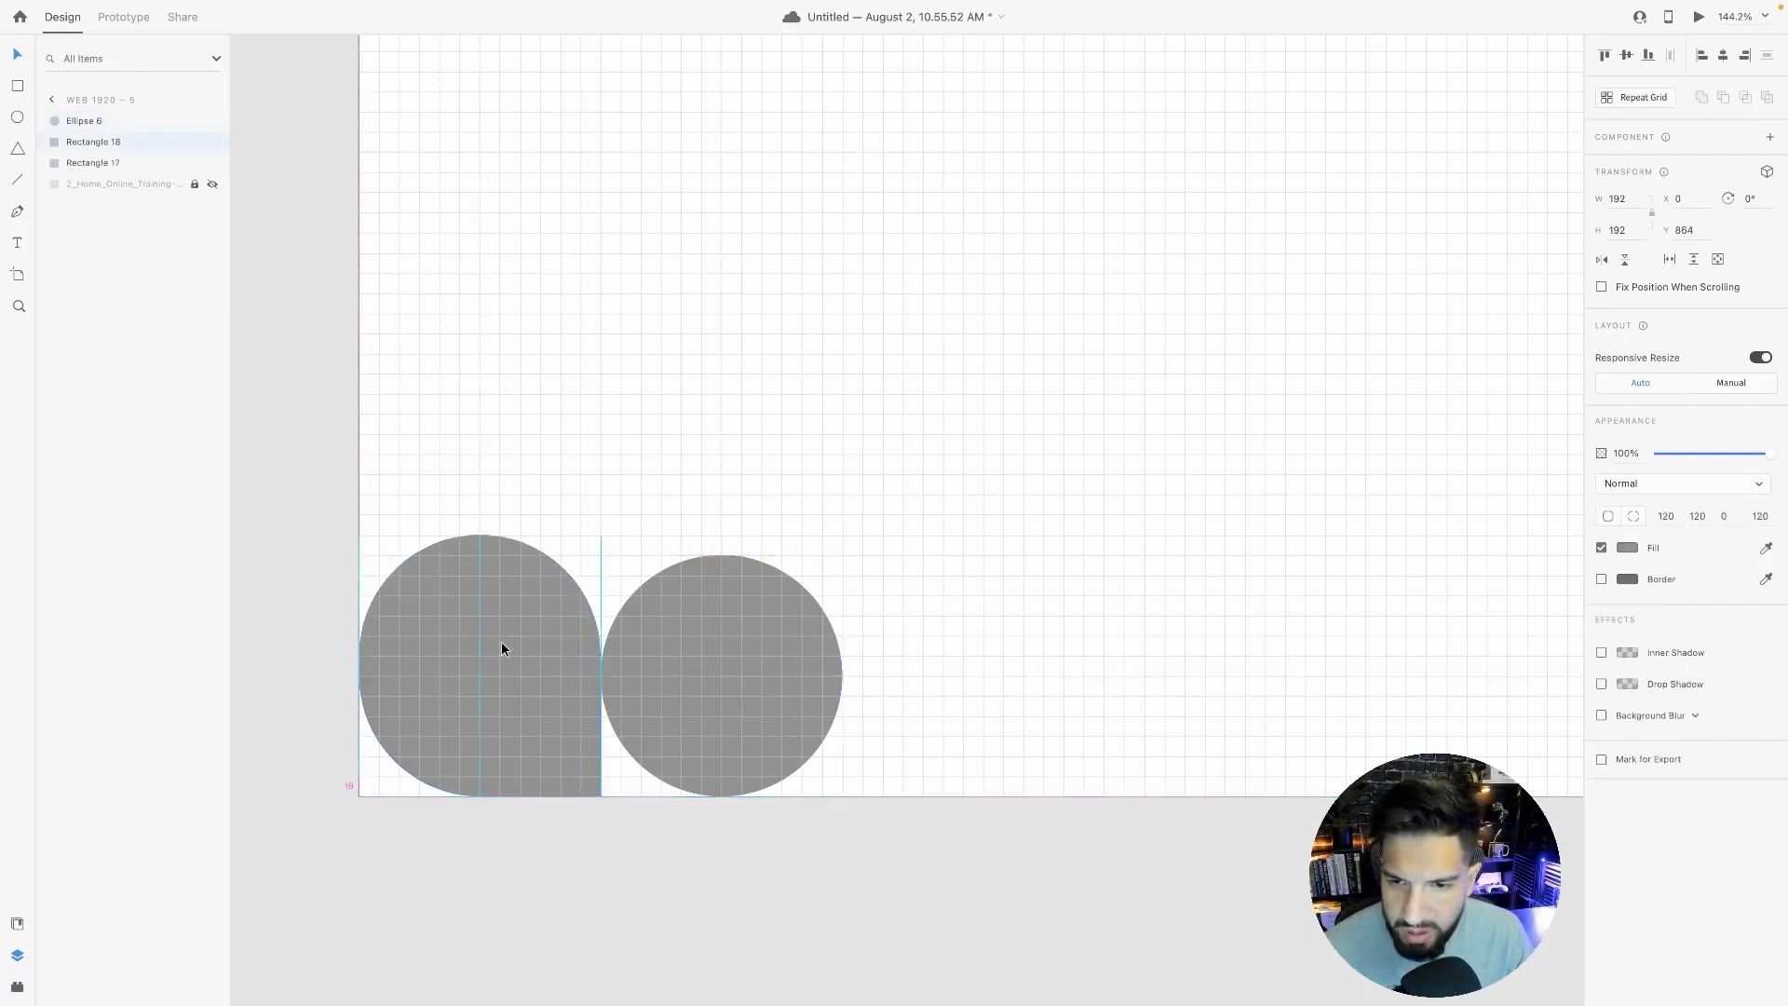
key("ctrl+z")
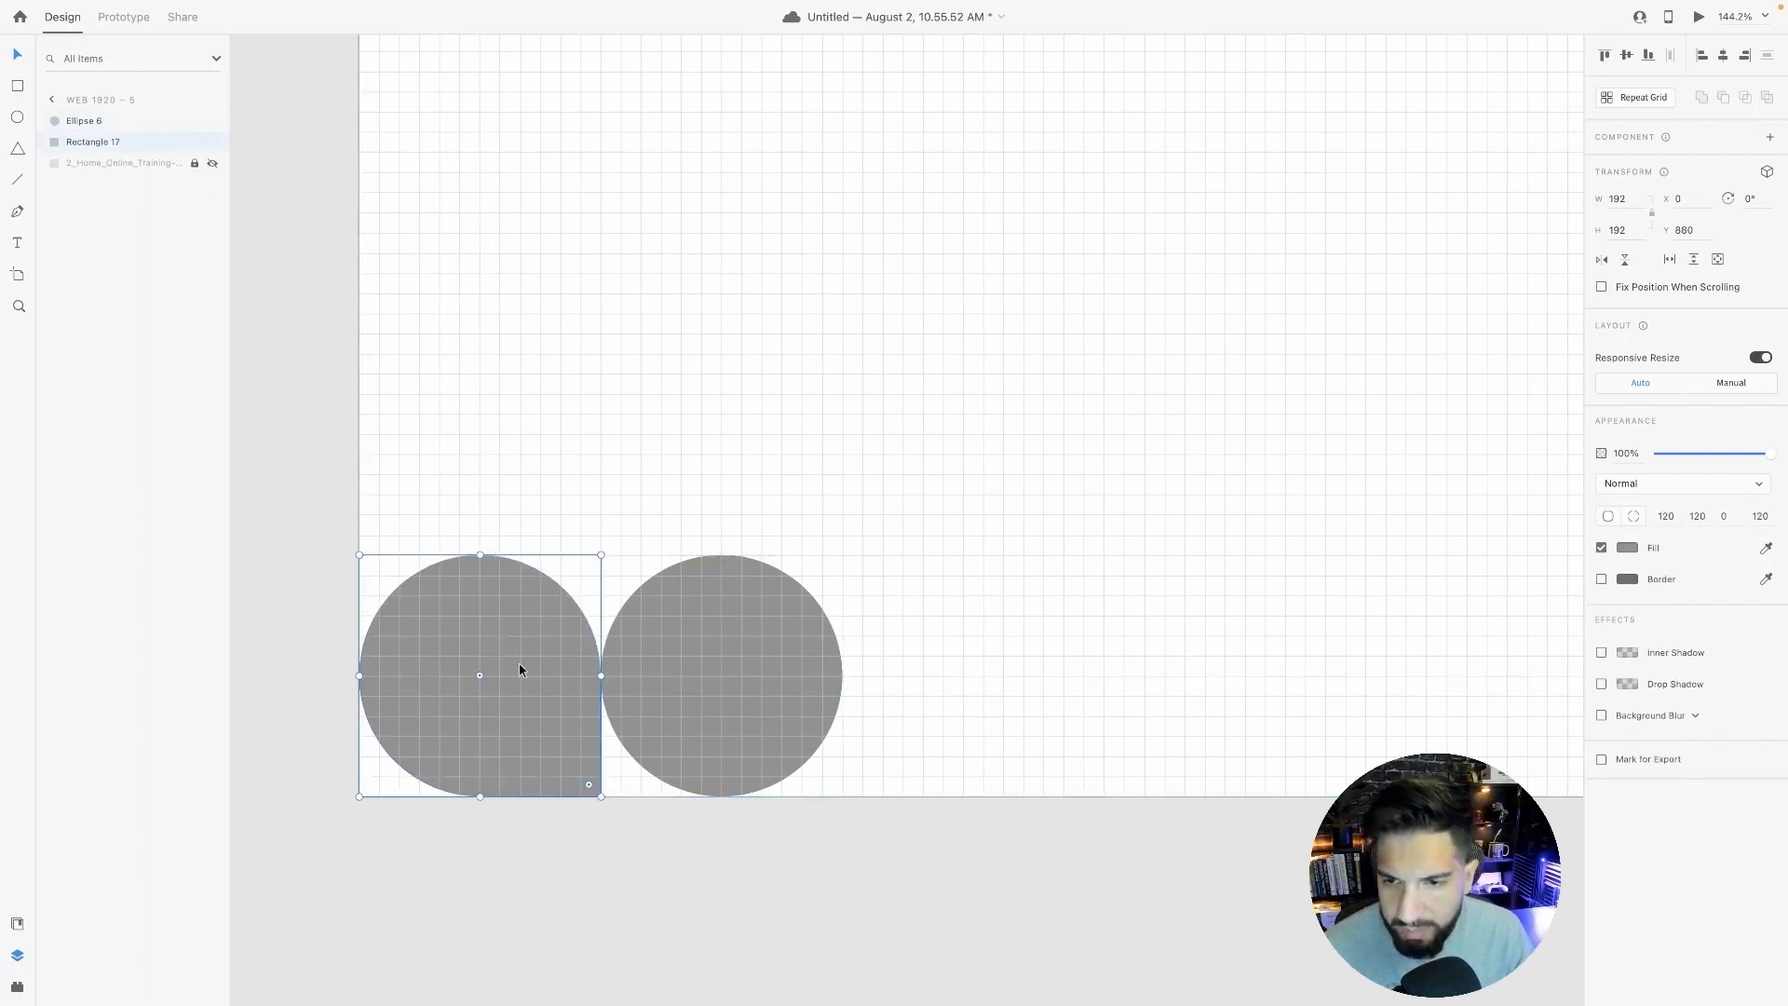
Duplicate the rounded square and stack the copy directly above the original at X 0, Y 688.
left_click_drag(519, 668, 522, 415)
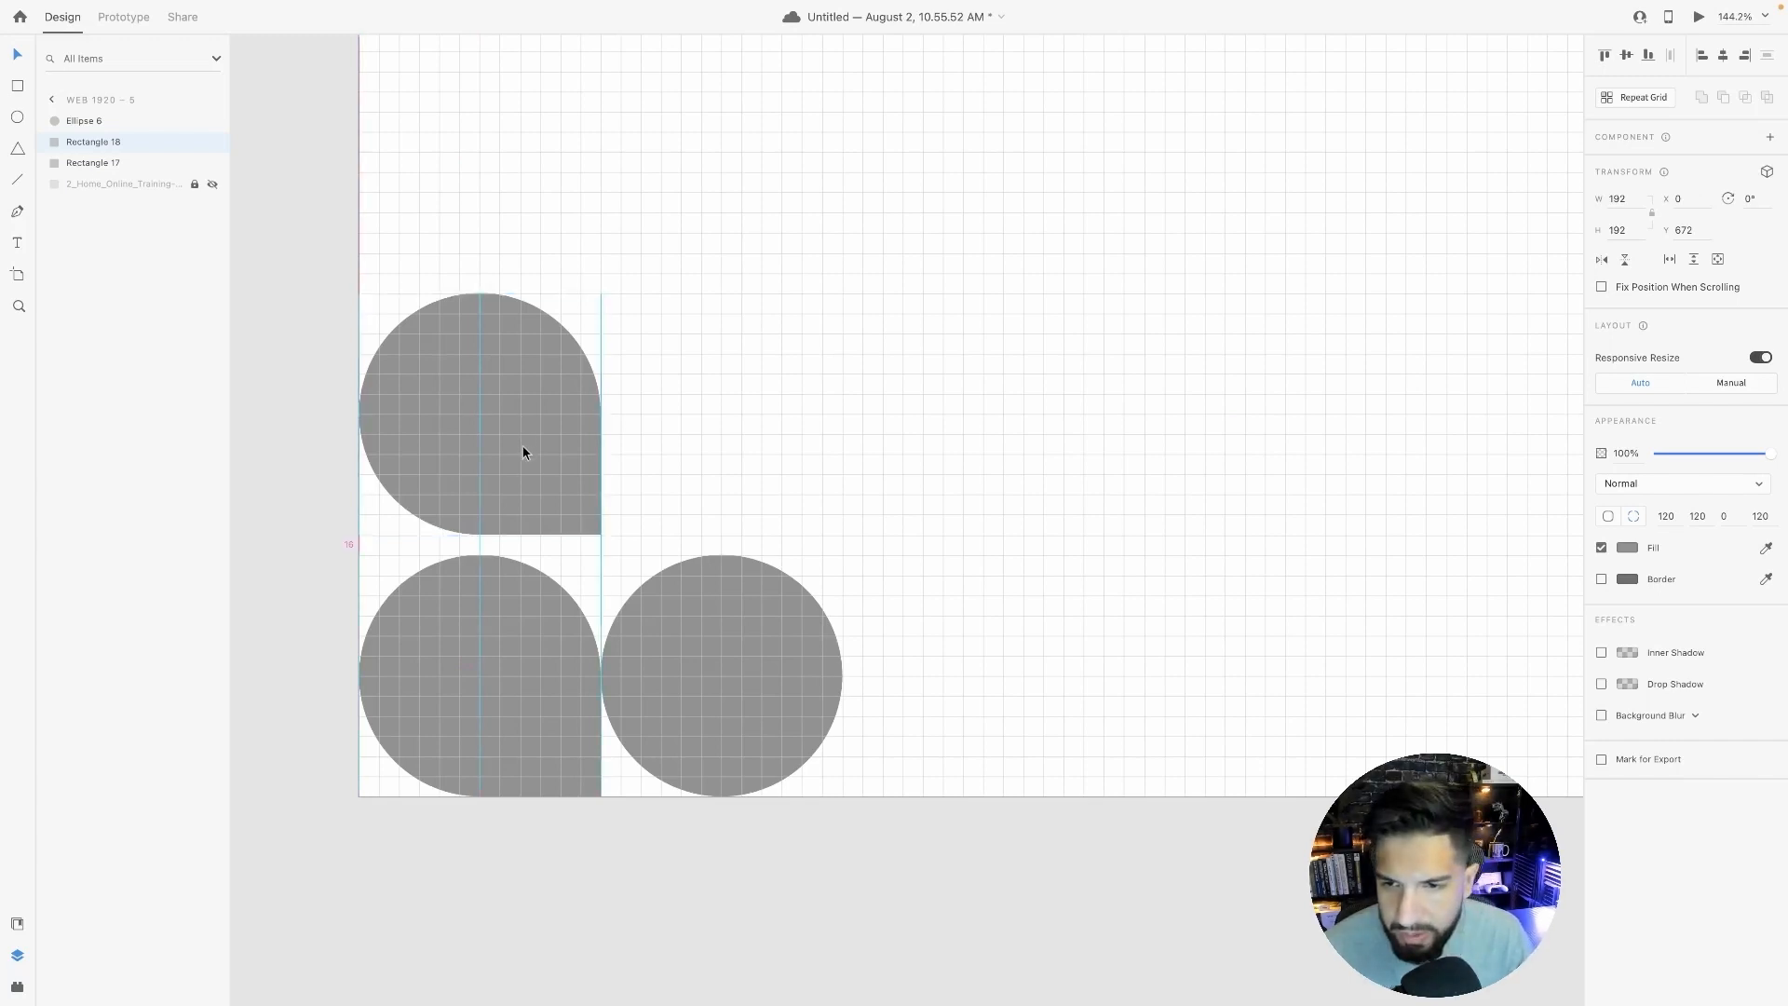
left_click_drag(523, 447, 524, 463)
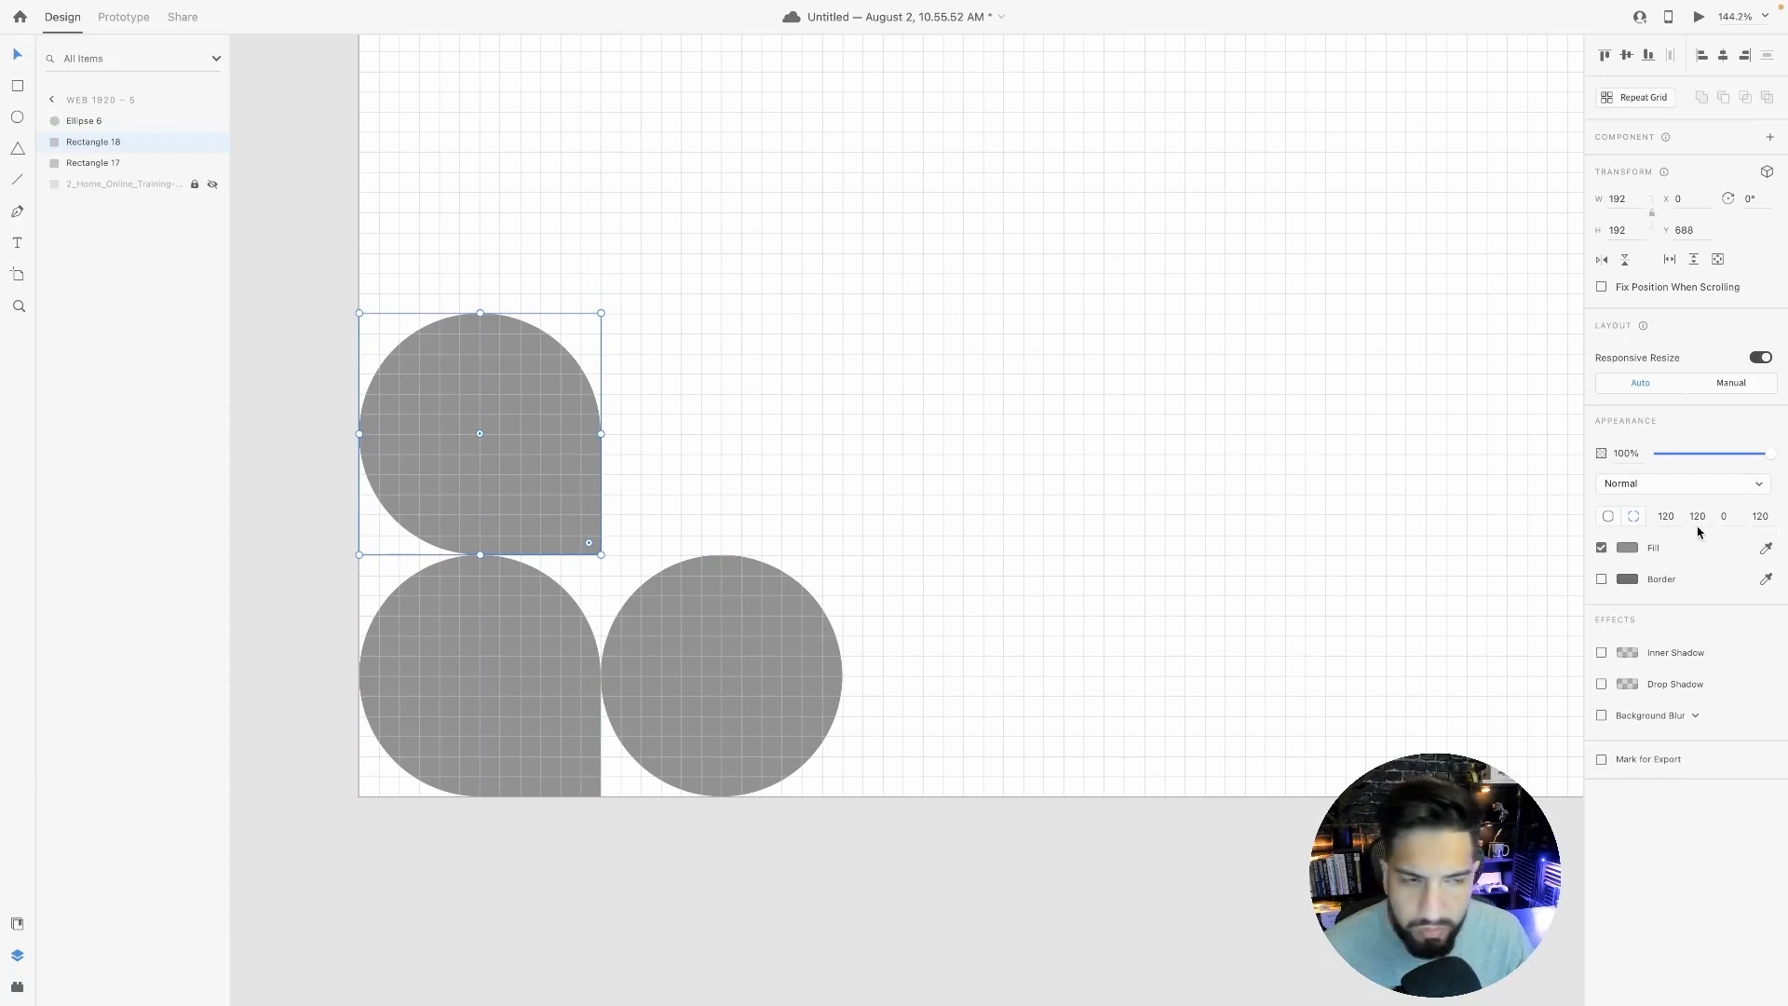
Try a top-left corner radius of 0 on the upper copy and return it to 120.
left_click(1666, 515)
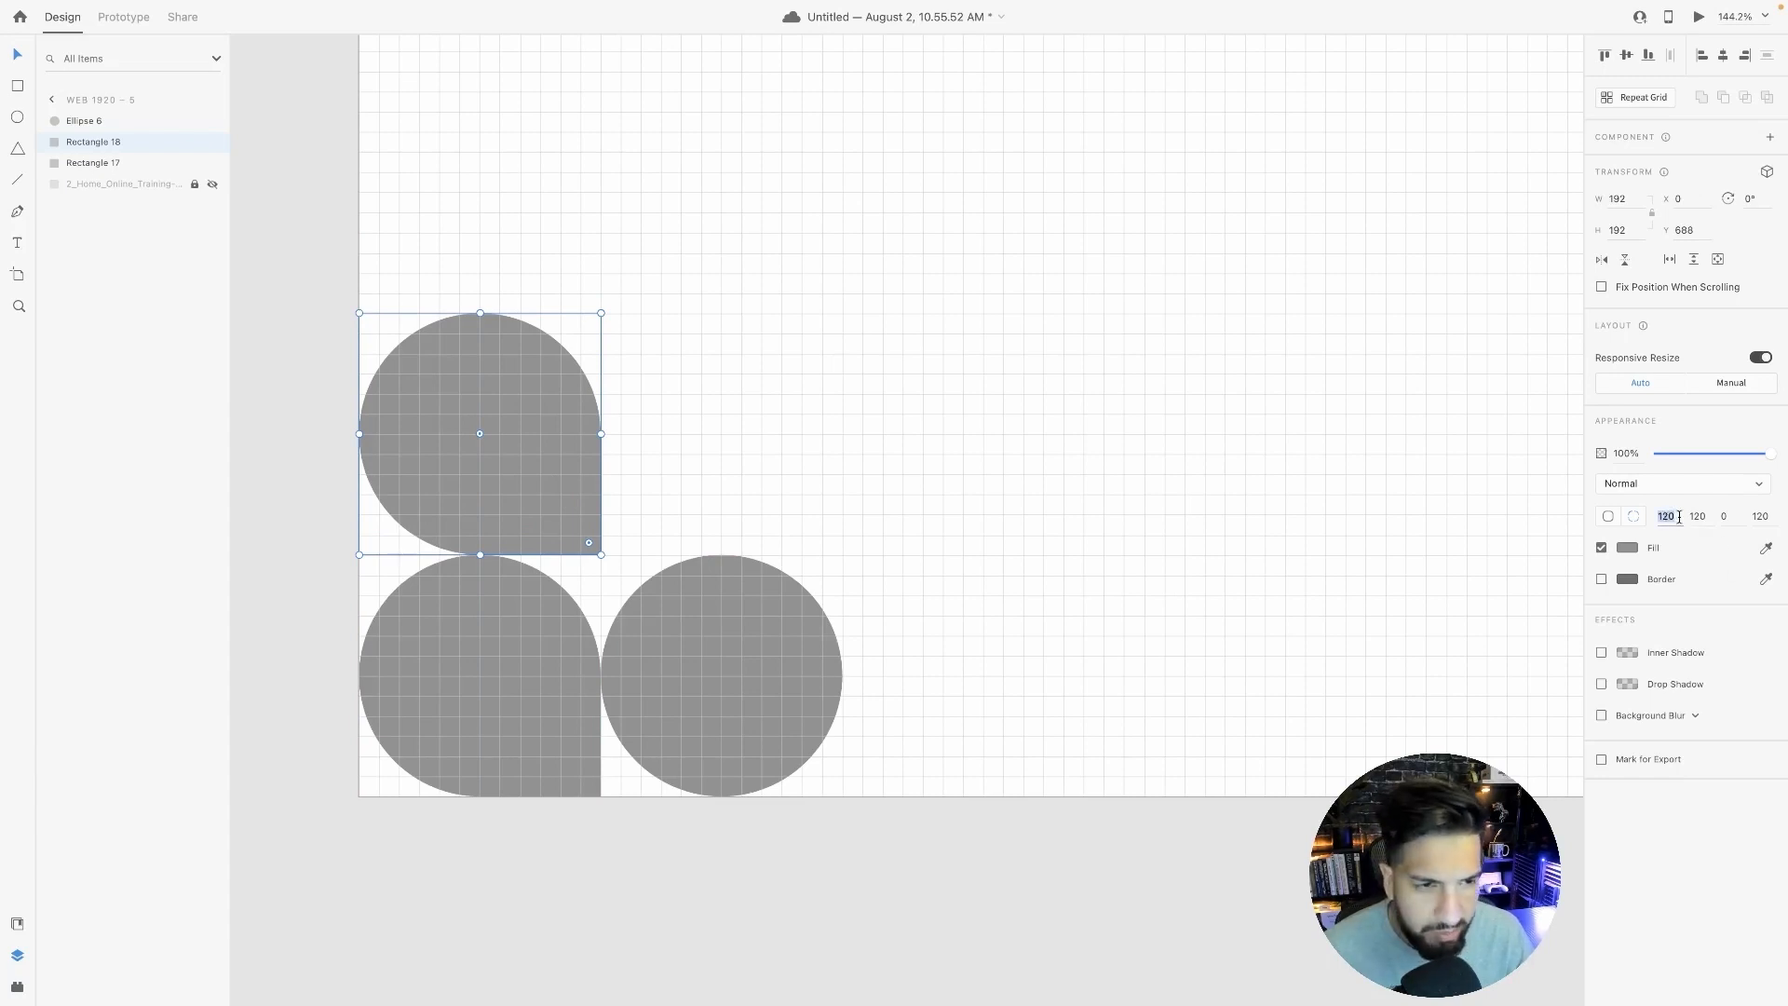
type("0")
key("Return")
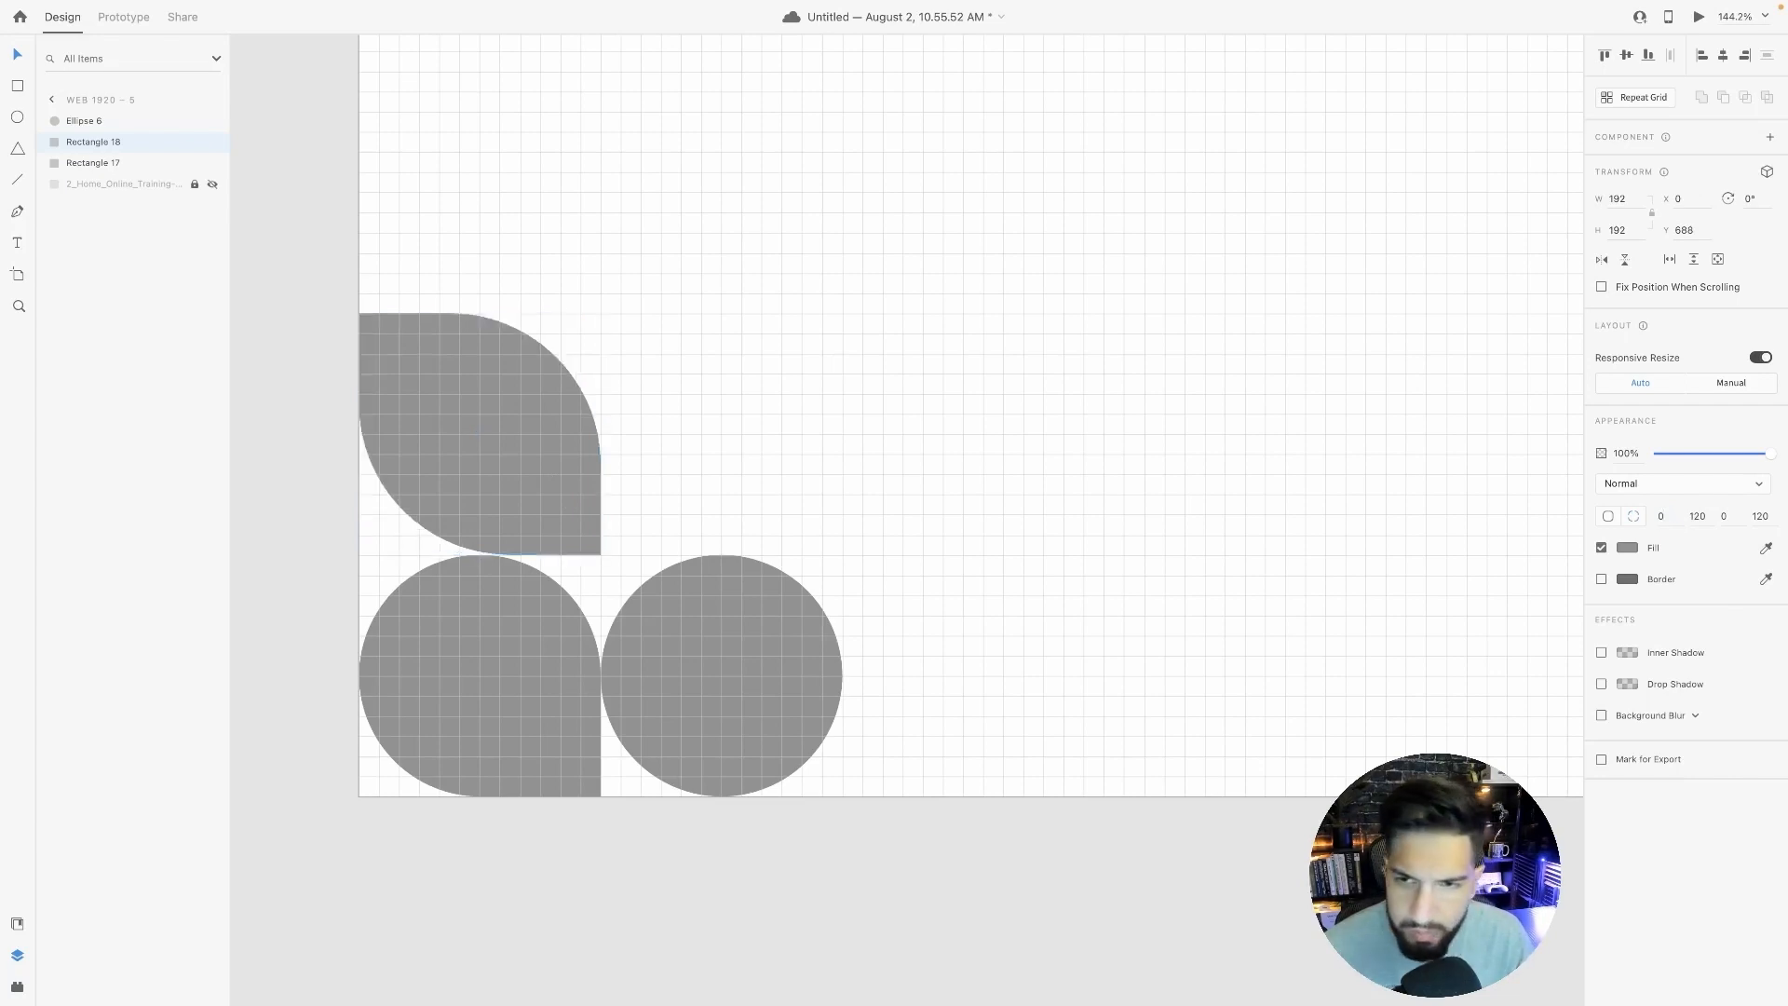
left_click(1670, 518)
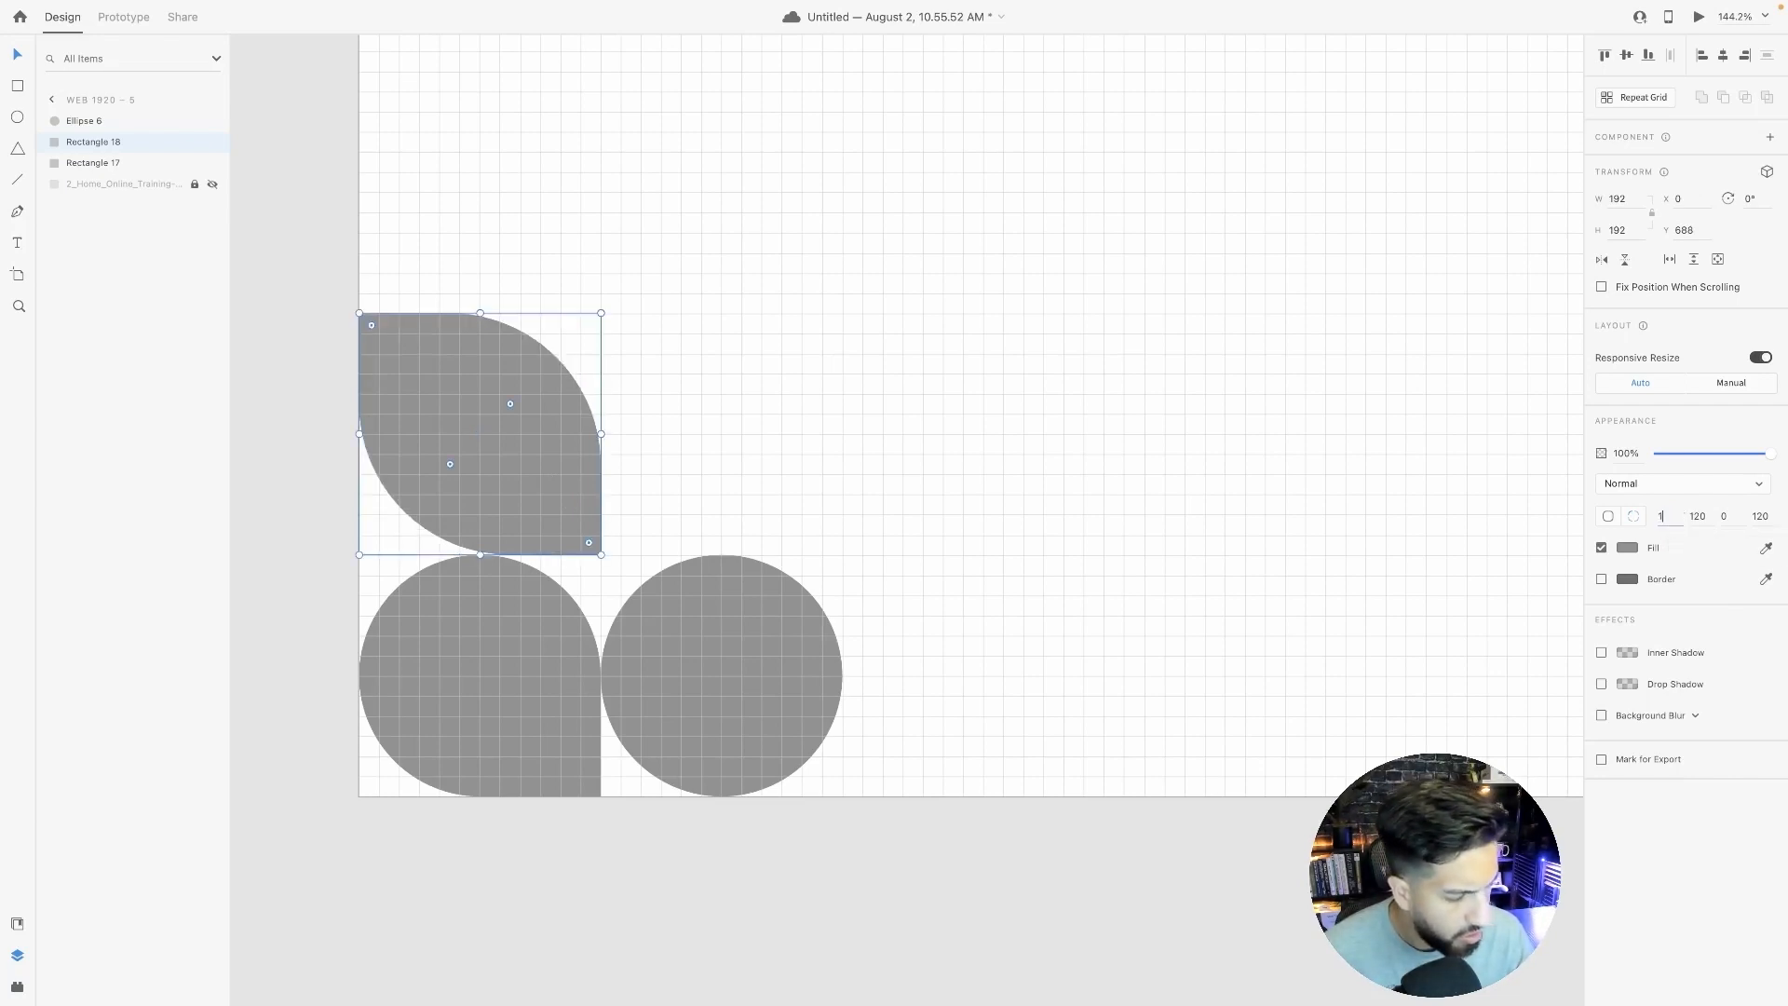
type("120")
key("Return")
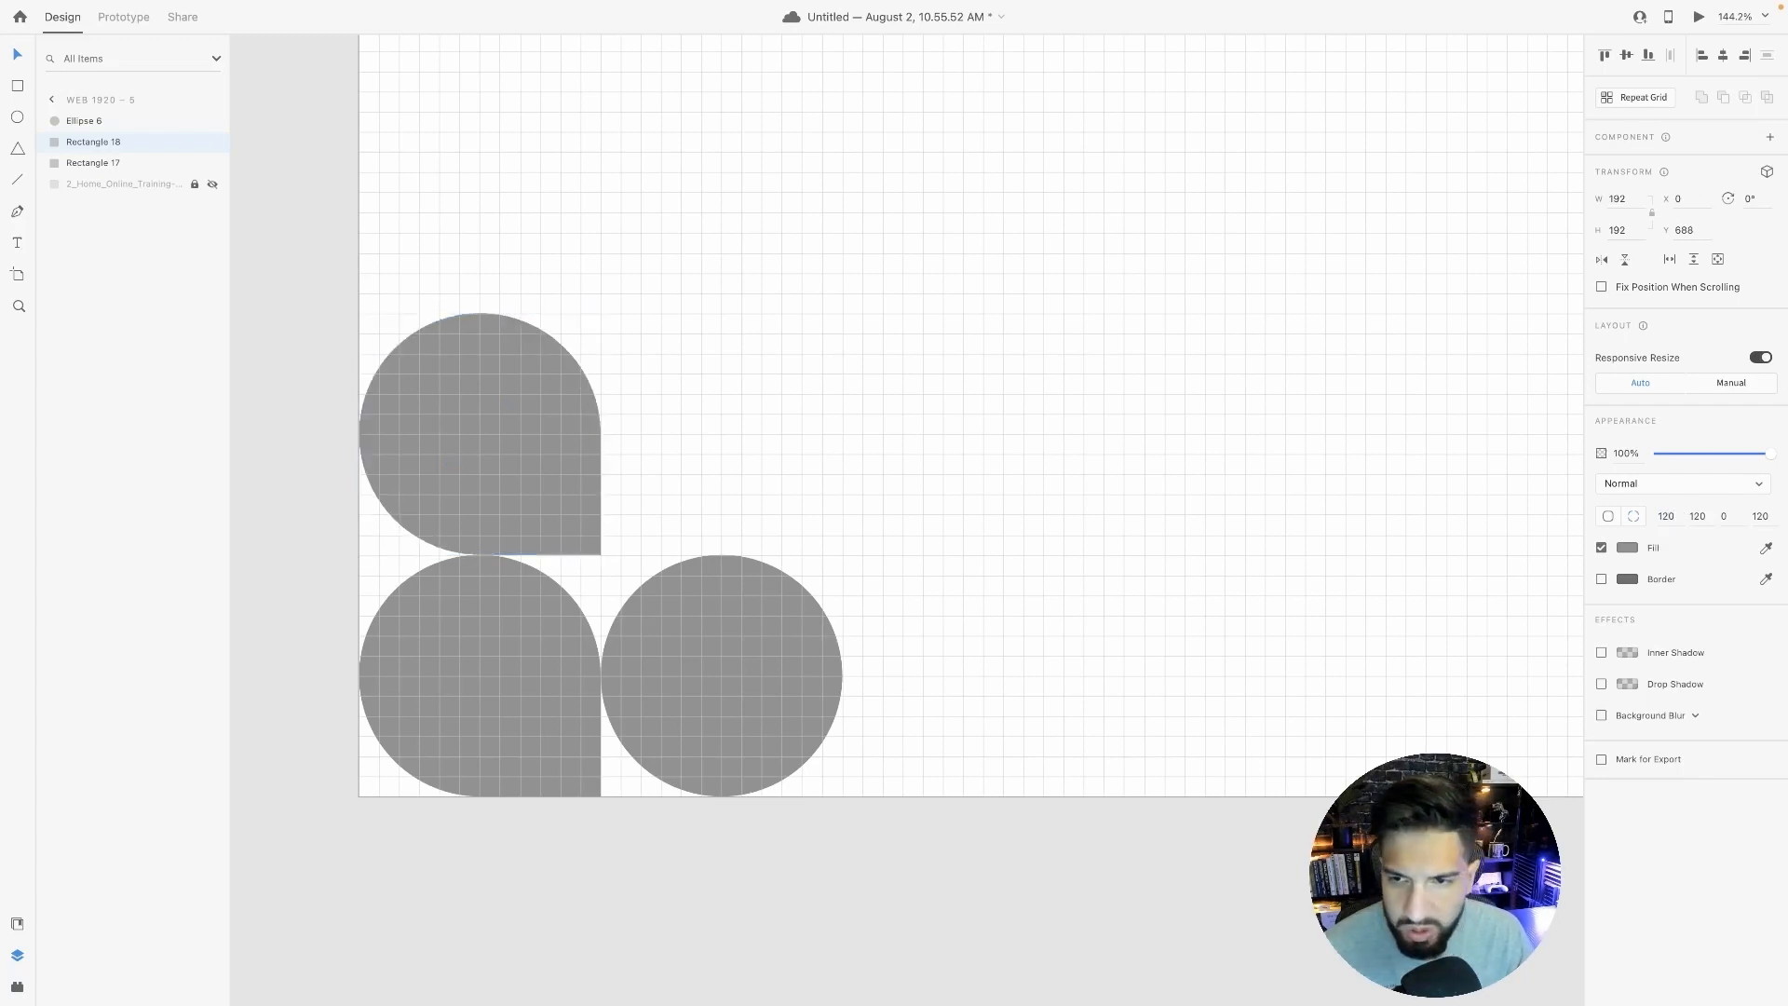
Shape the upper copy into a leaf by setting its top-right radius to 0, bottom-right to 120 and bottom-left to 0.
left_click(1703, 515)
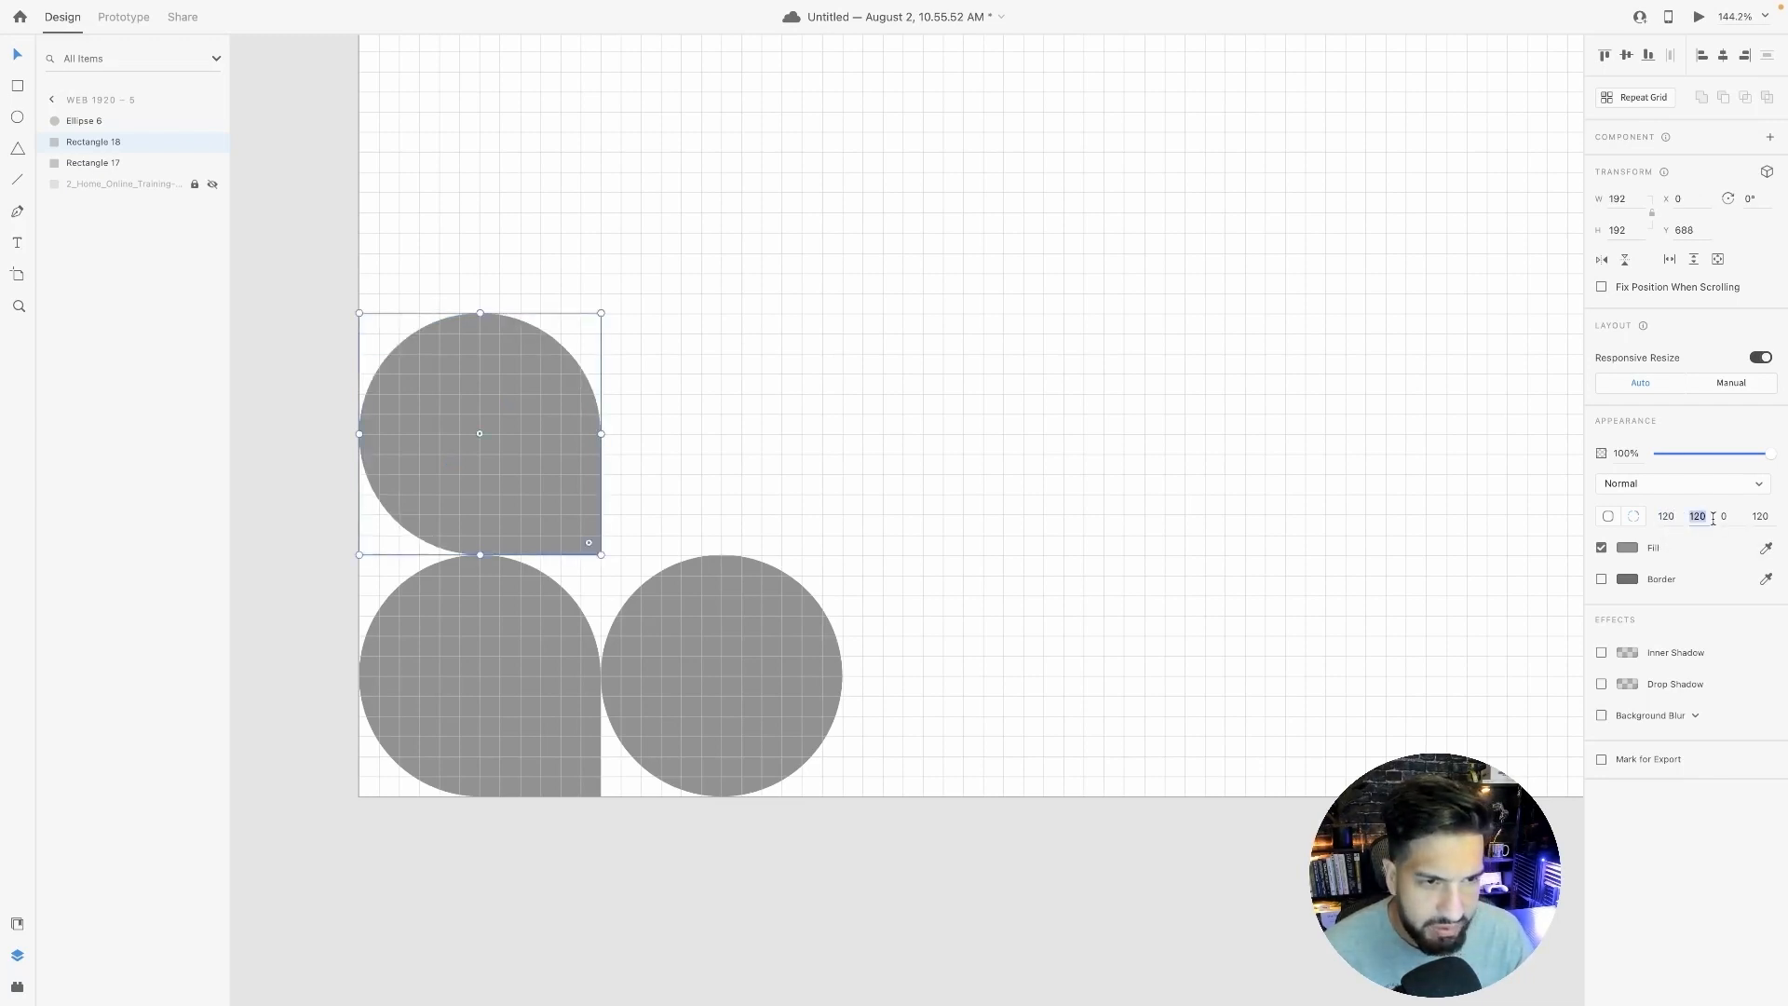
type("0")
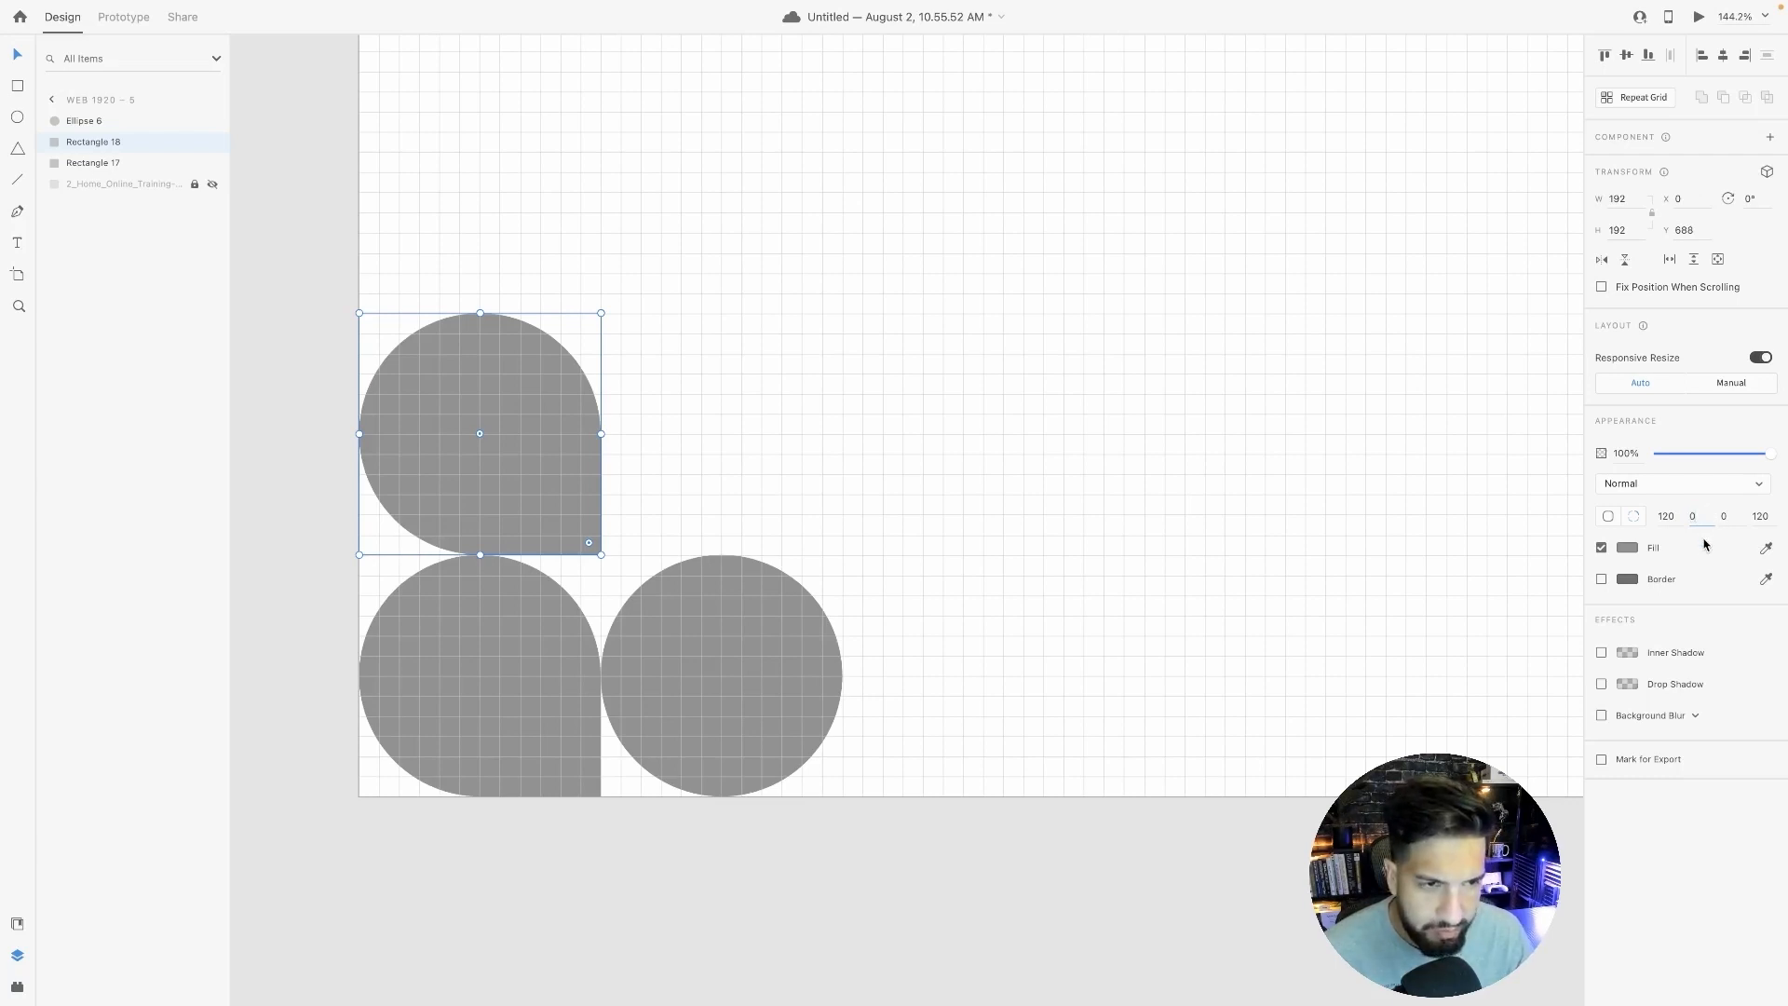
left_click(1726, 517)
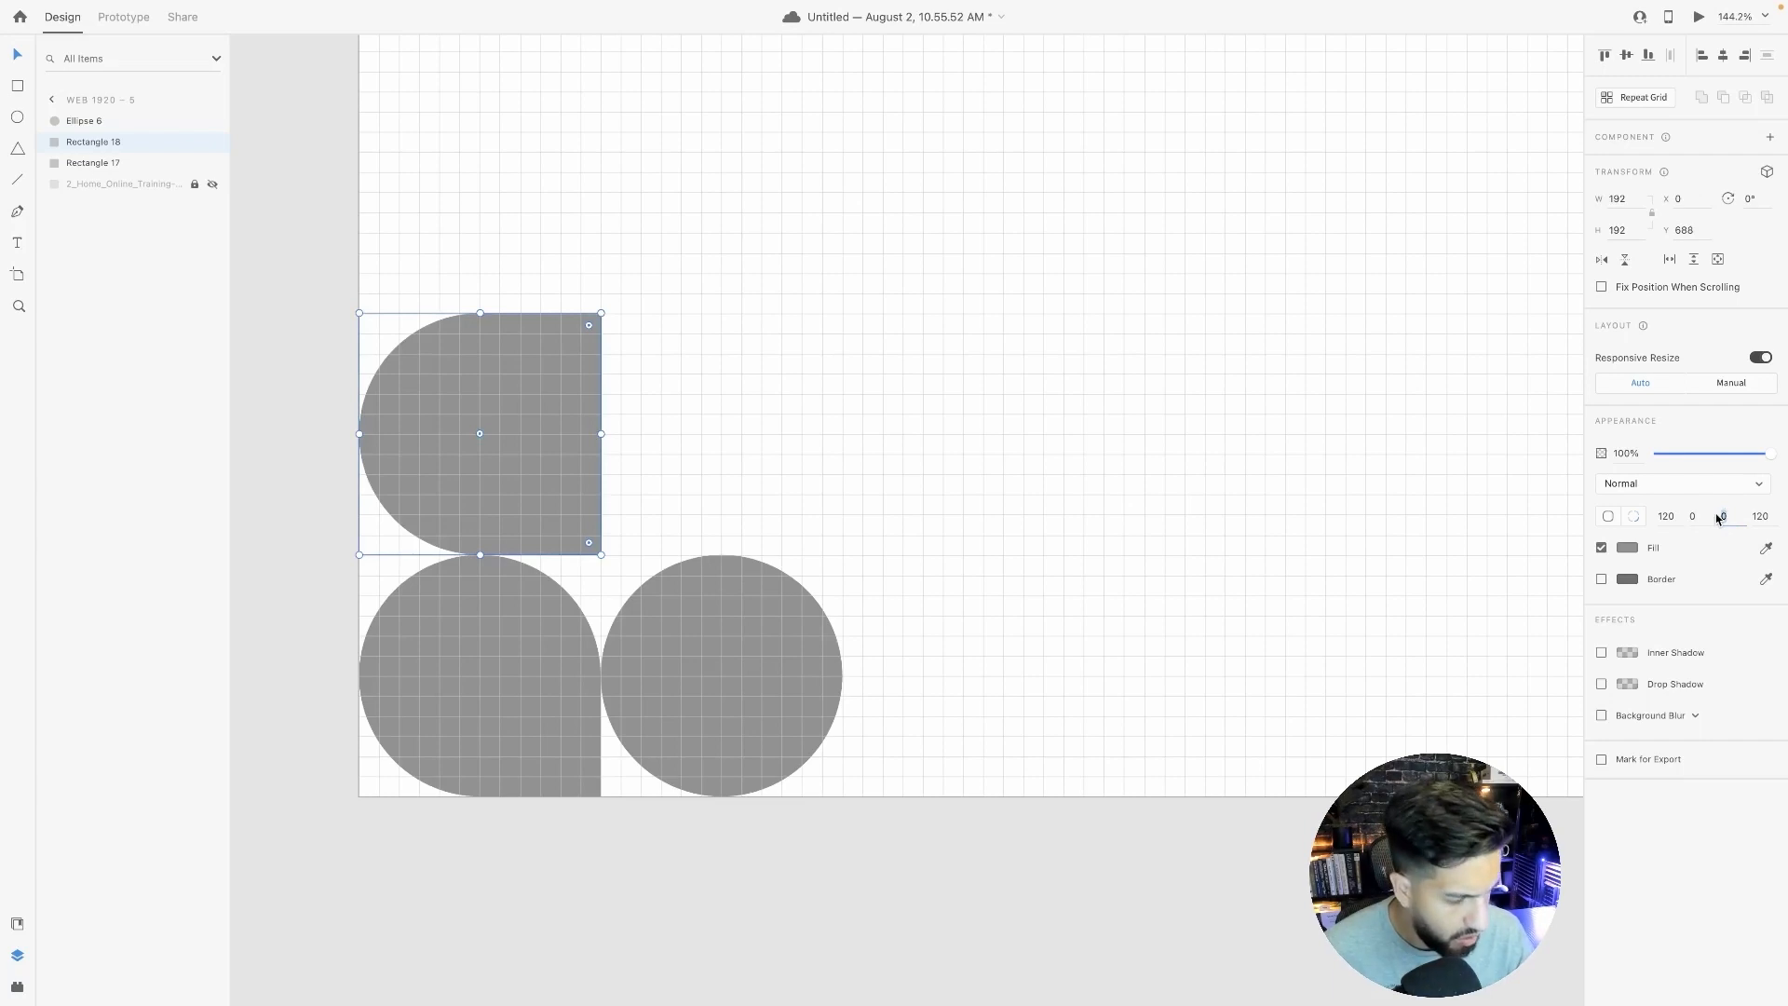
type("120")
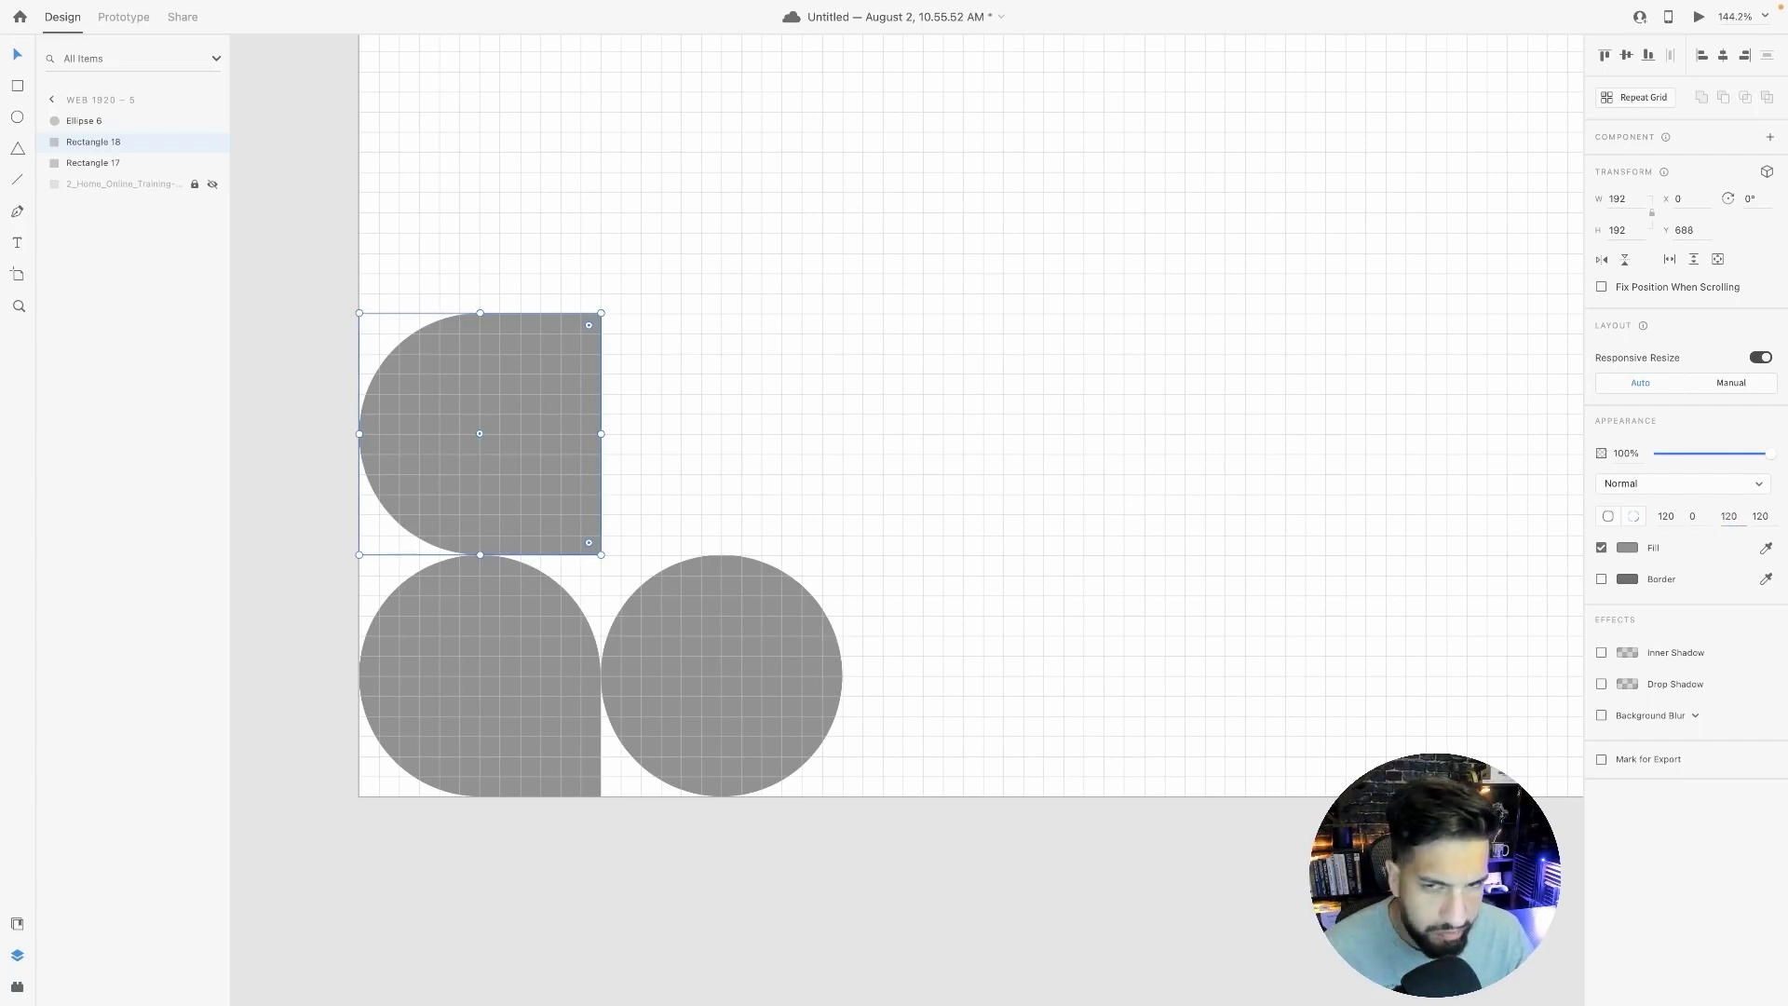
key("Return")
left_click(1761, 516)
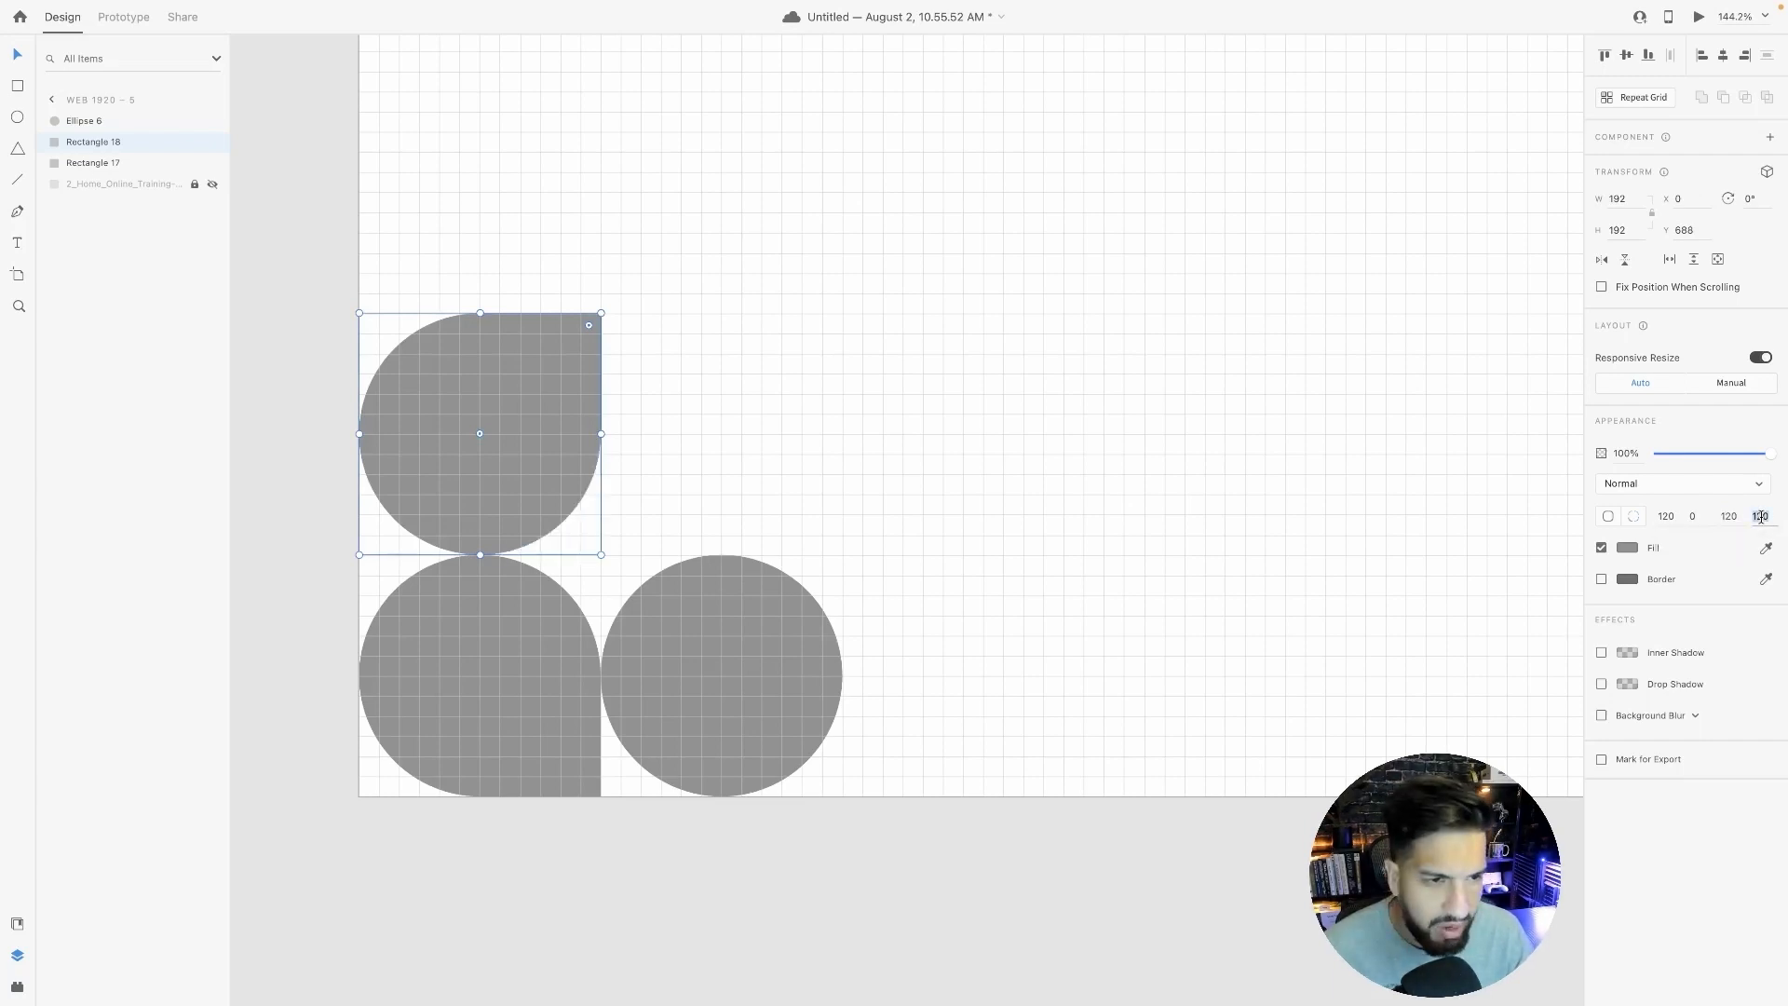
type("0")
key("Return")
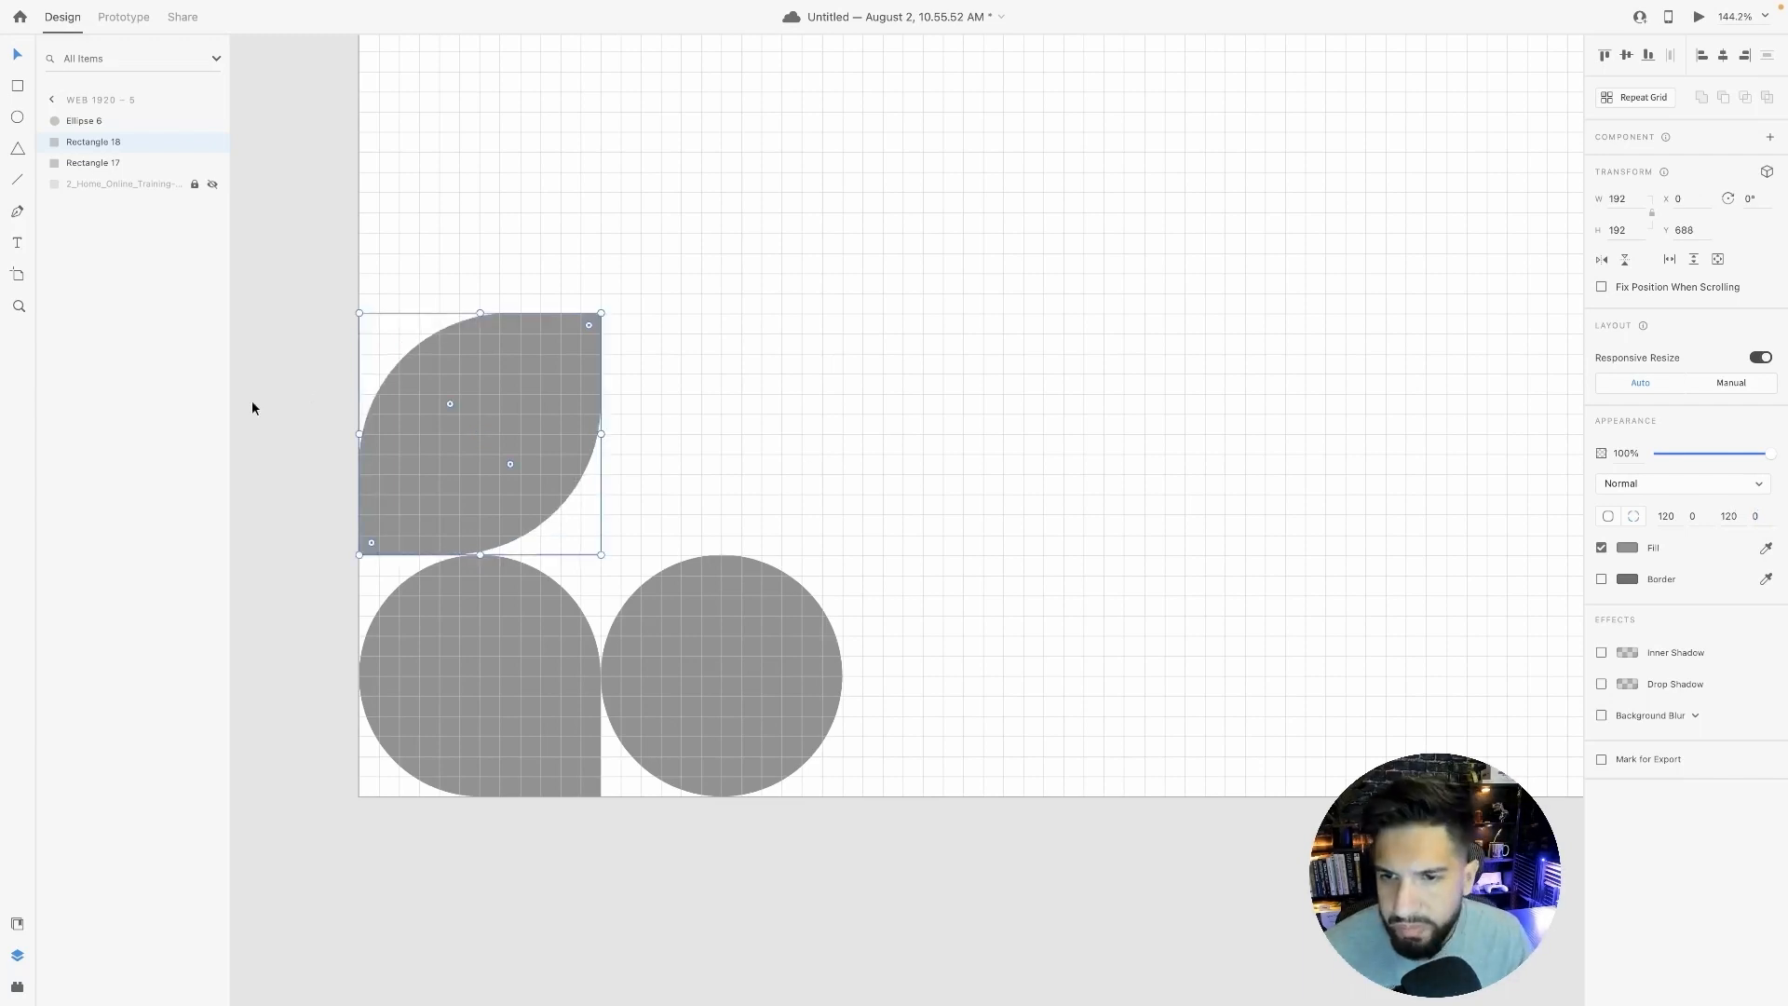
left_click(518, 630)
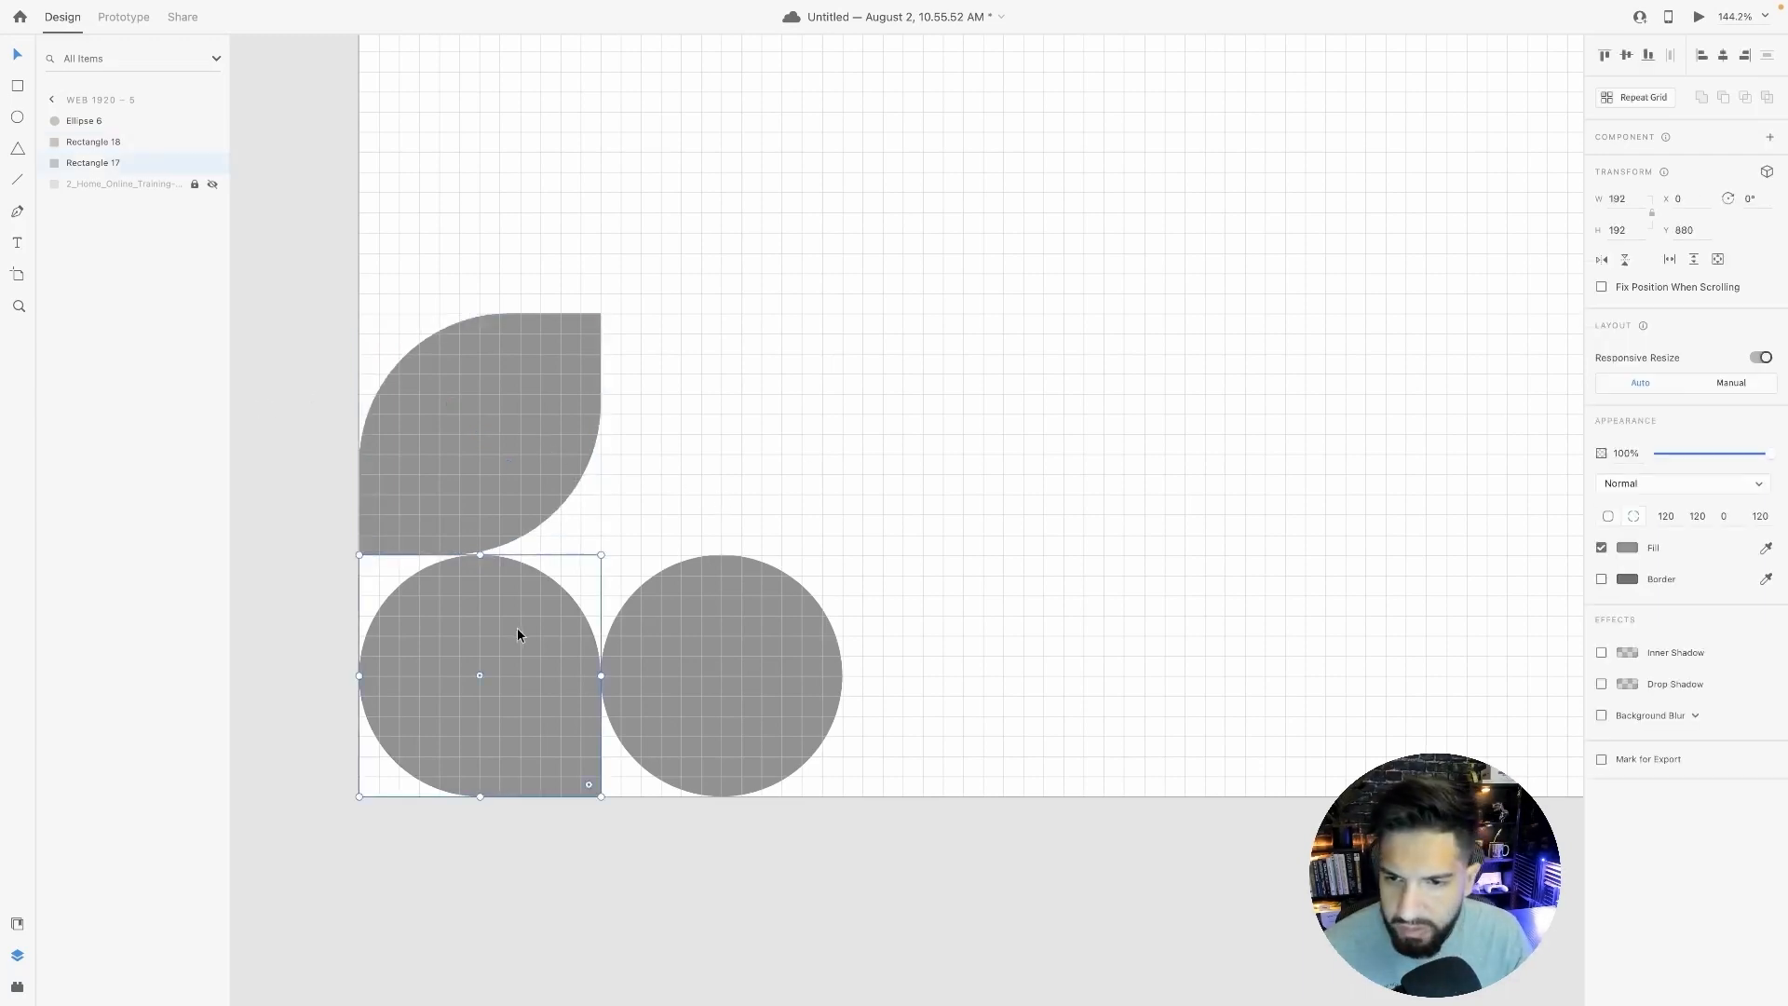
left_click(505, 447)
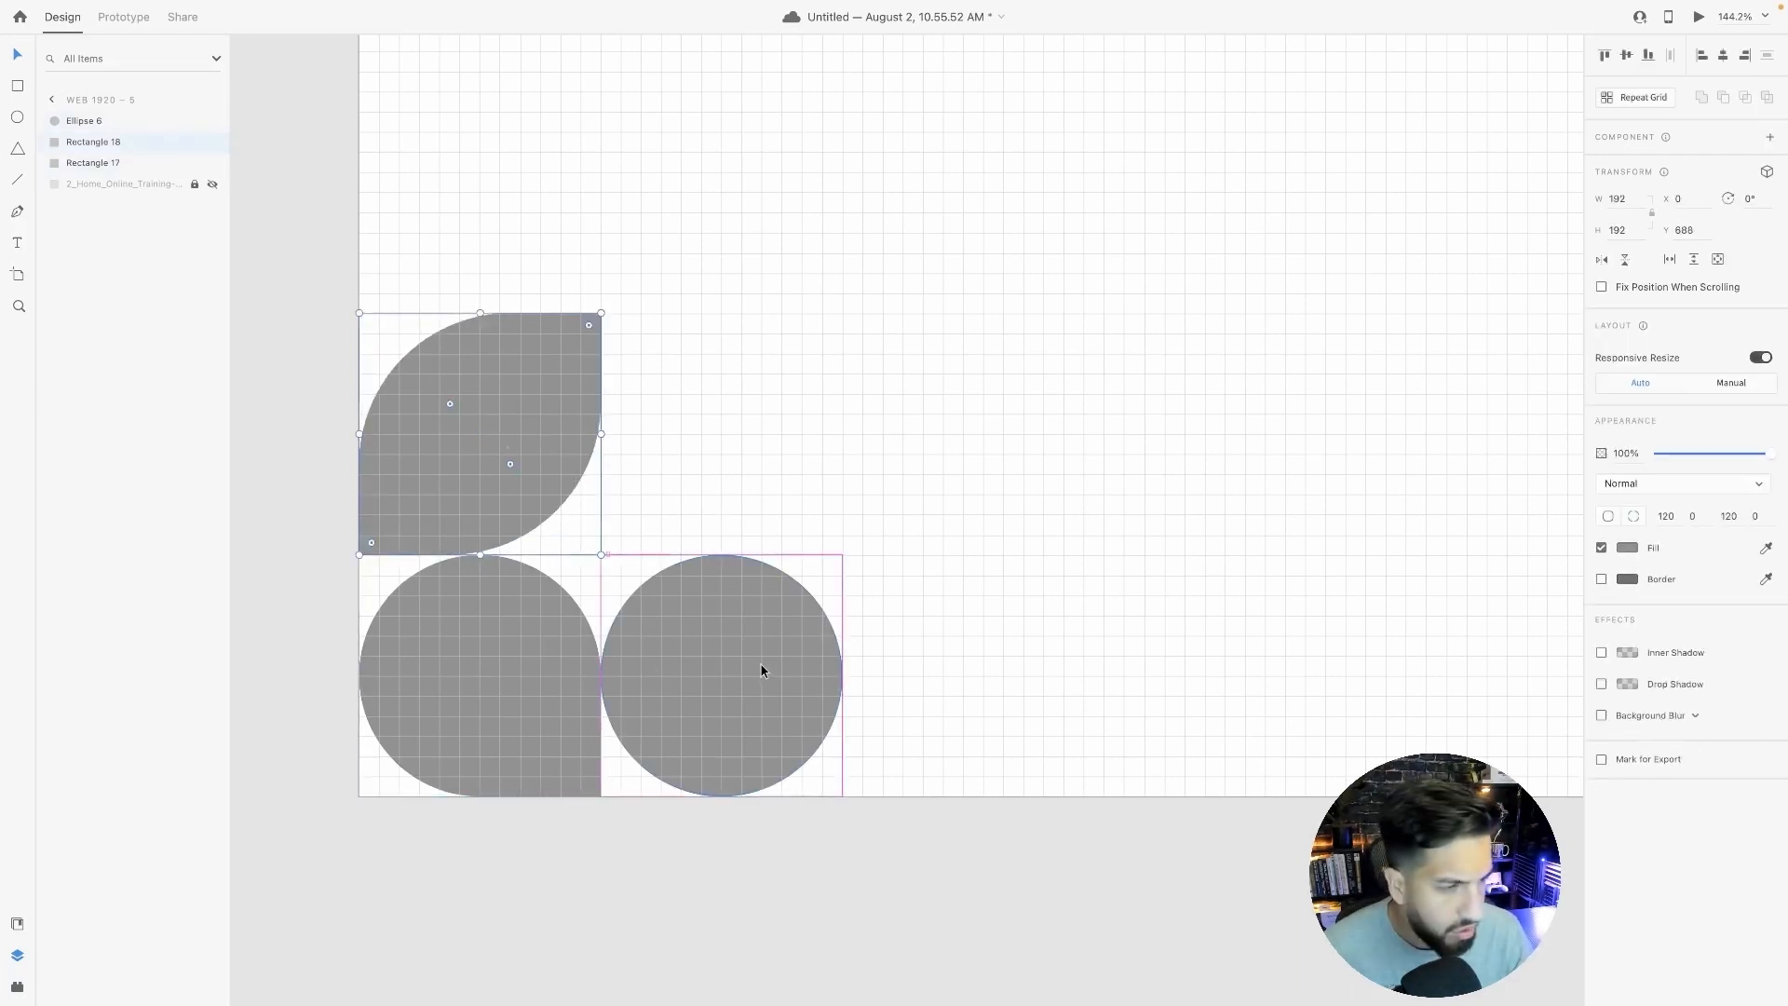
Duplicate the circle and place the copy directly above it, beside the leaf shape, at X 192, Y 688.
left_click_drag(760, 671, 756, 421)
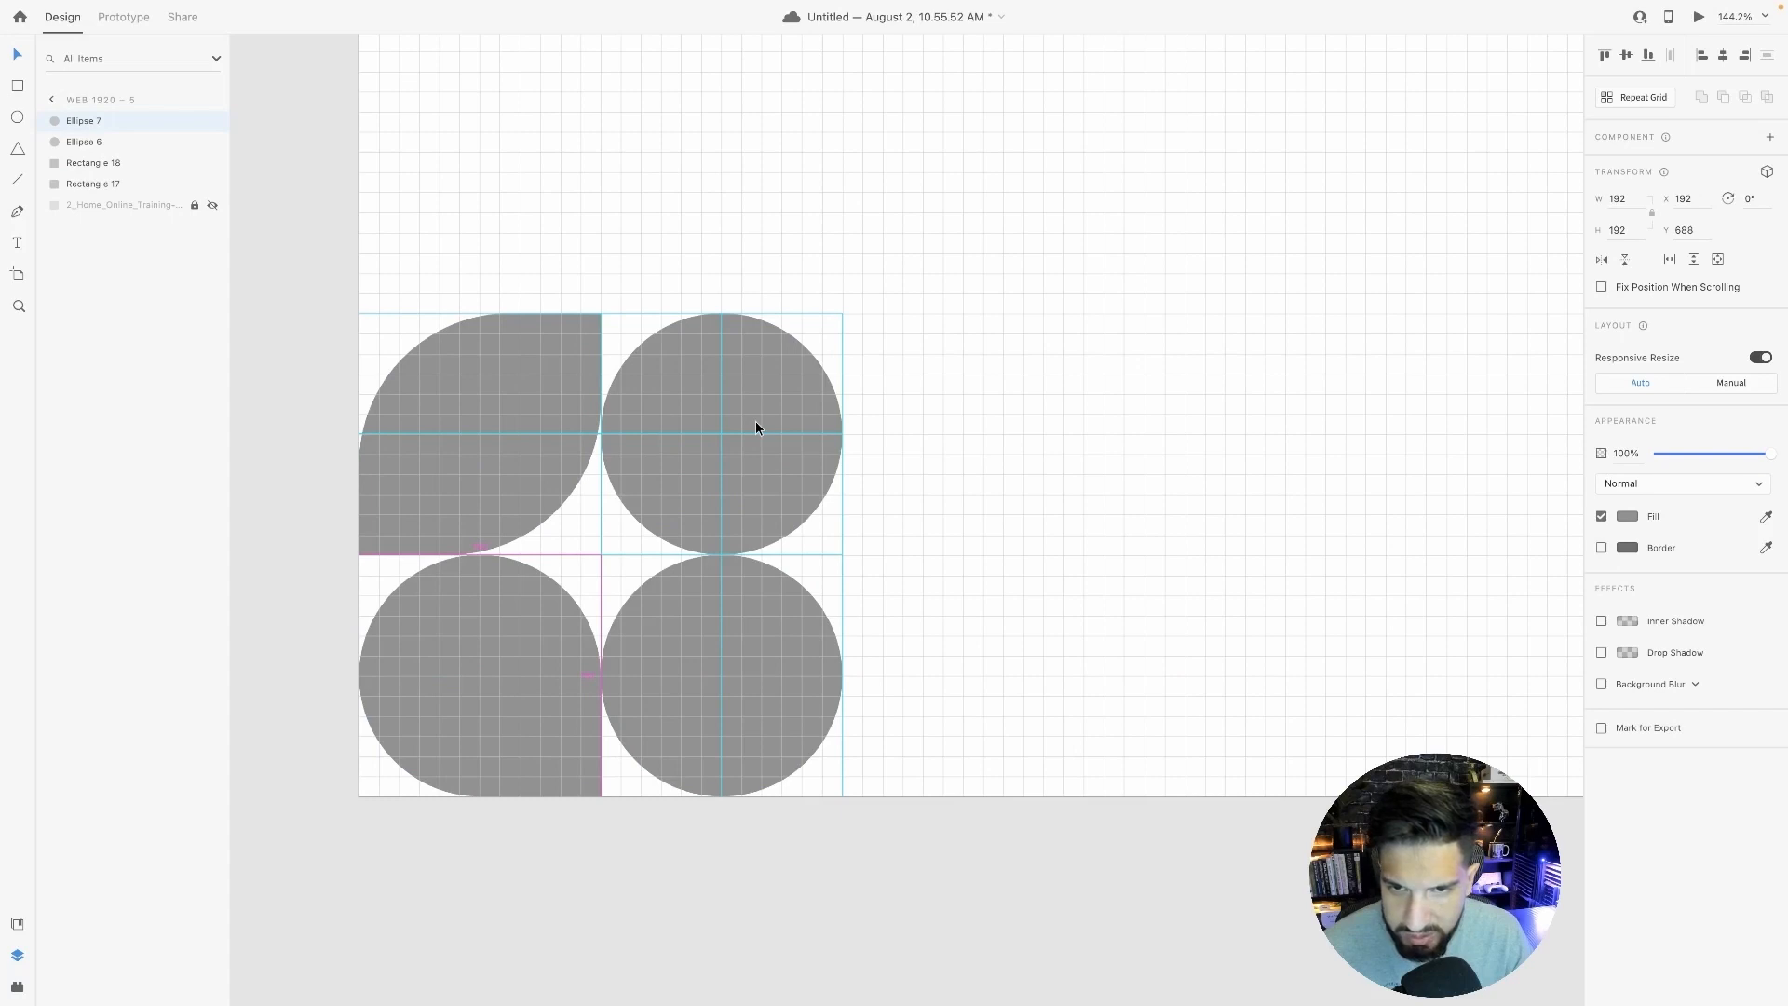
left_click_drag(756, 421, 757, 421)
key("Escape")
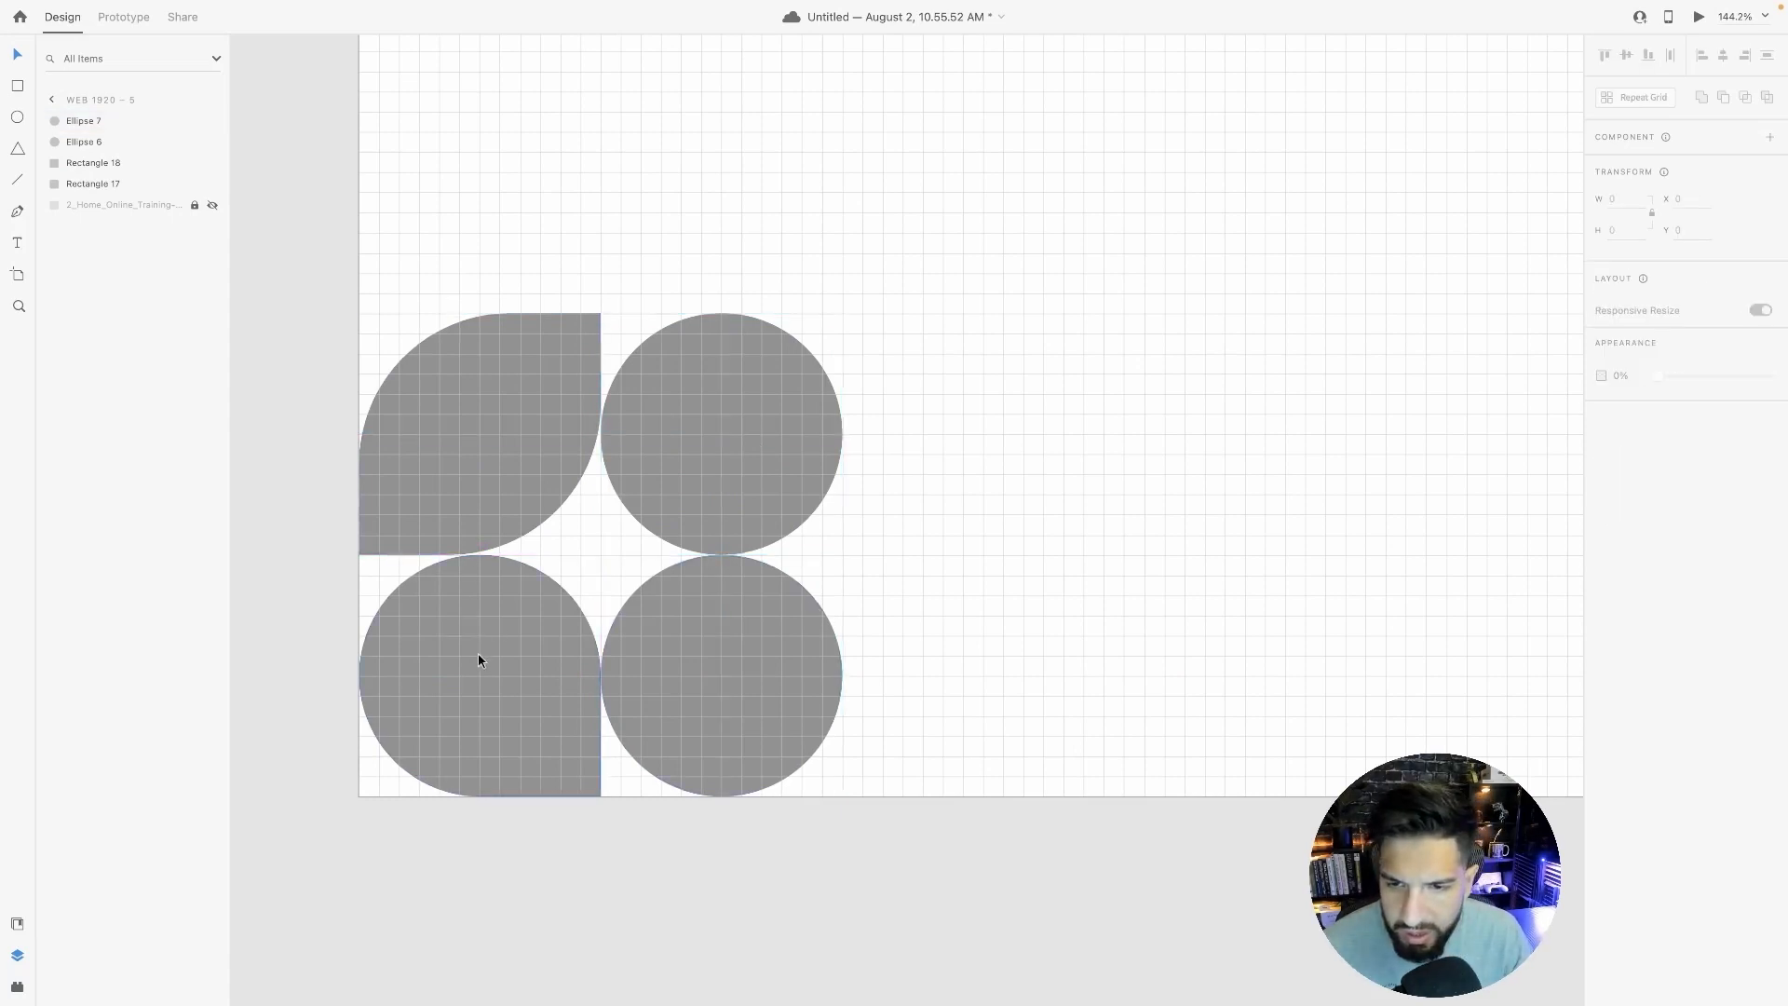
Duplicate the bottom-row rounded square to X 384, Y 880 and set the copy's bottom-left corner radius to 0.
left_click_drag(478, 660, 959, 657)
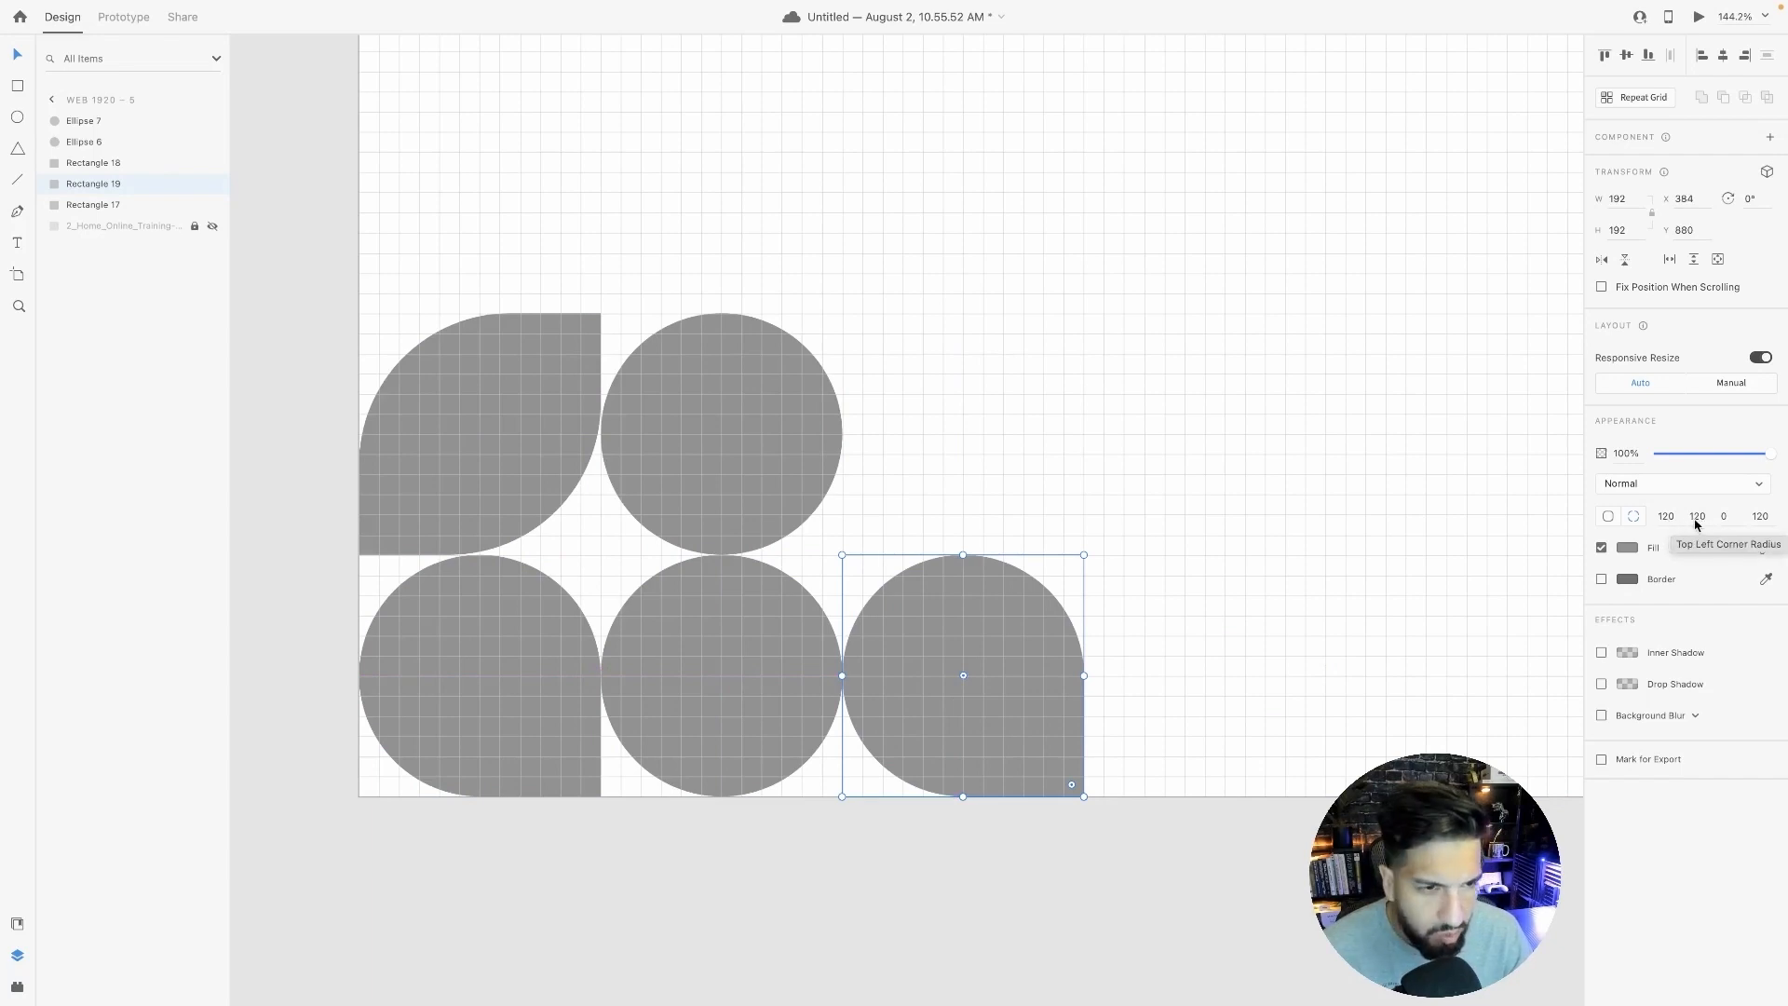
left_click(1758, 518)
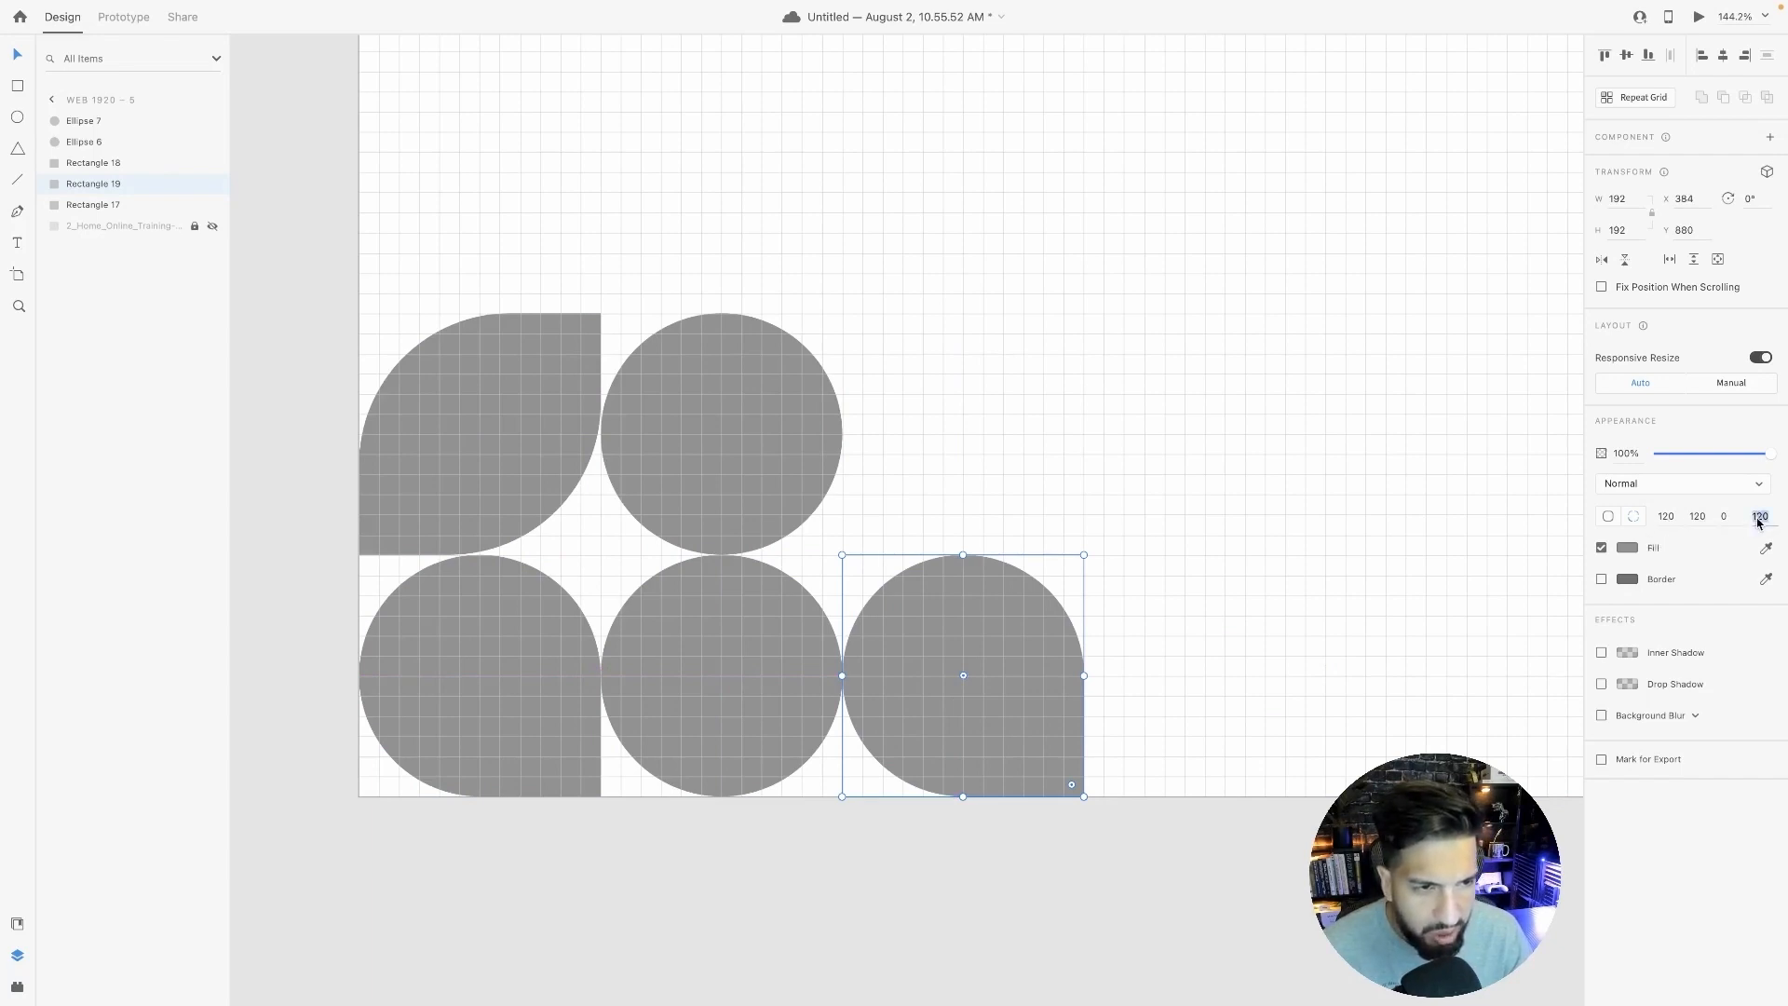
type("0")
key("Return")
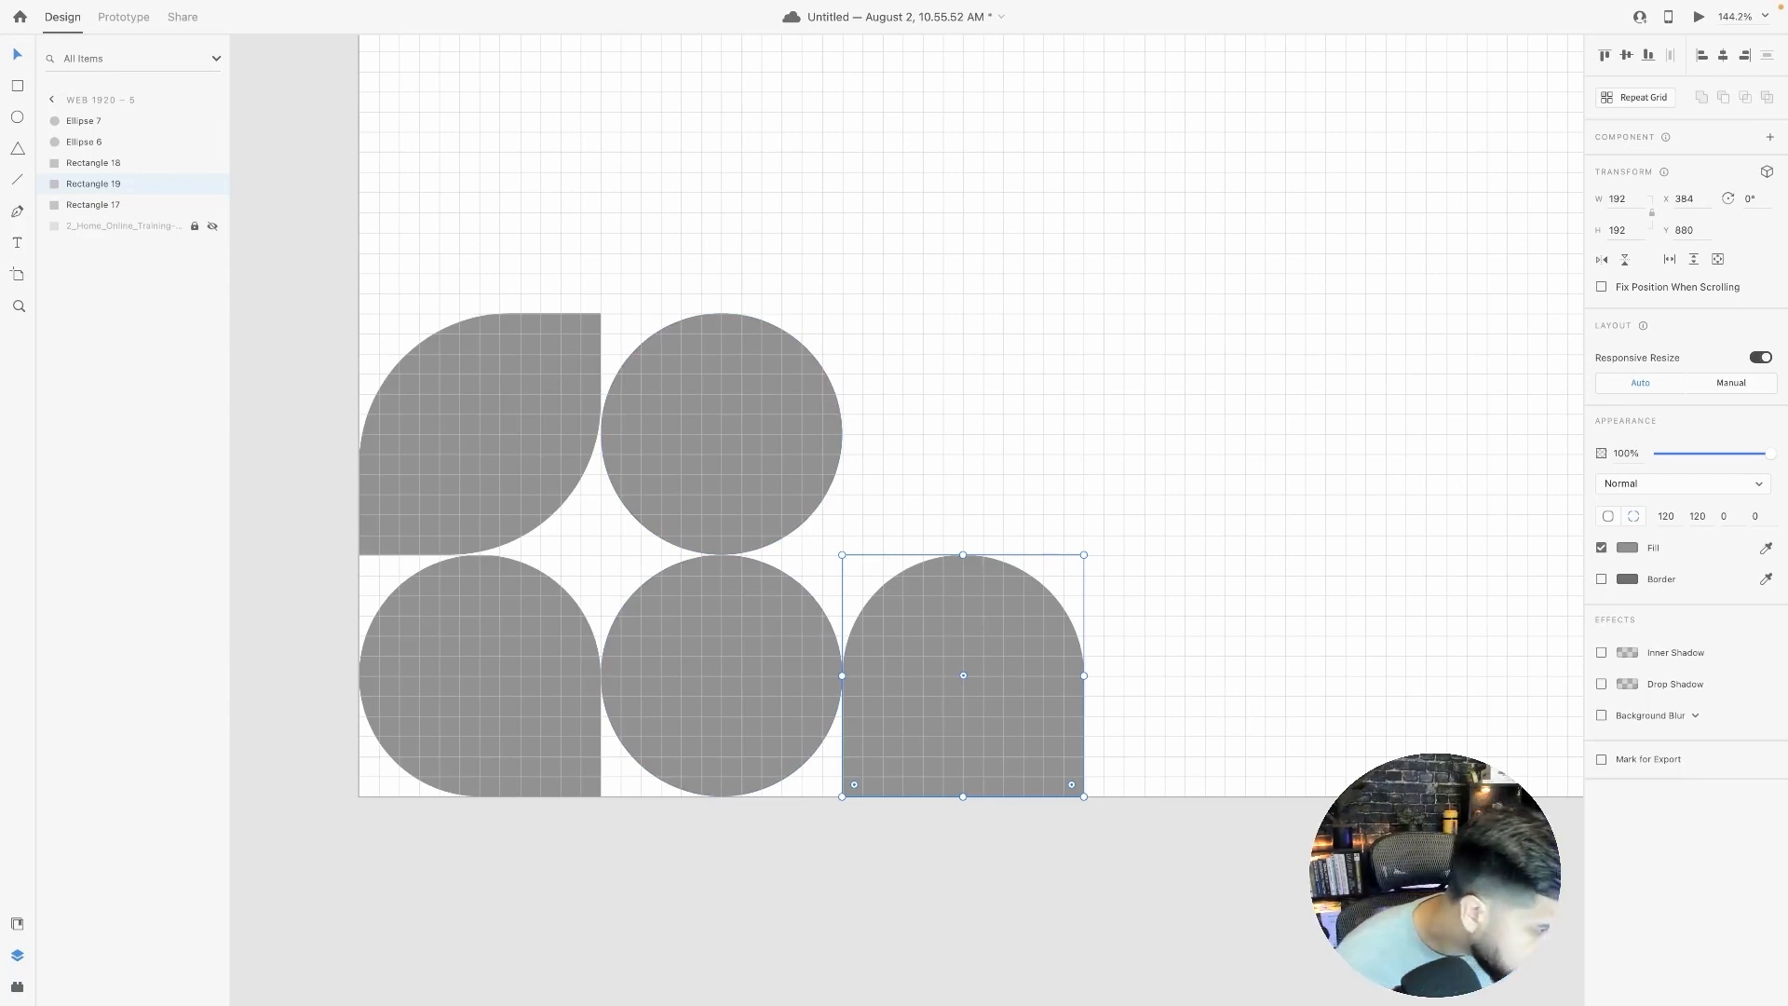
Duplicate the upper circle and place the copy on the artboard's bottom edge past the arch at X 672, Y 880.
key("alt")
left_click(1389, 631)
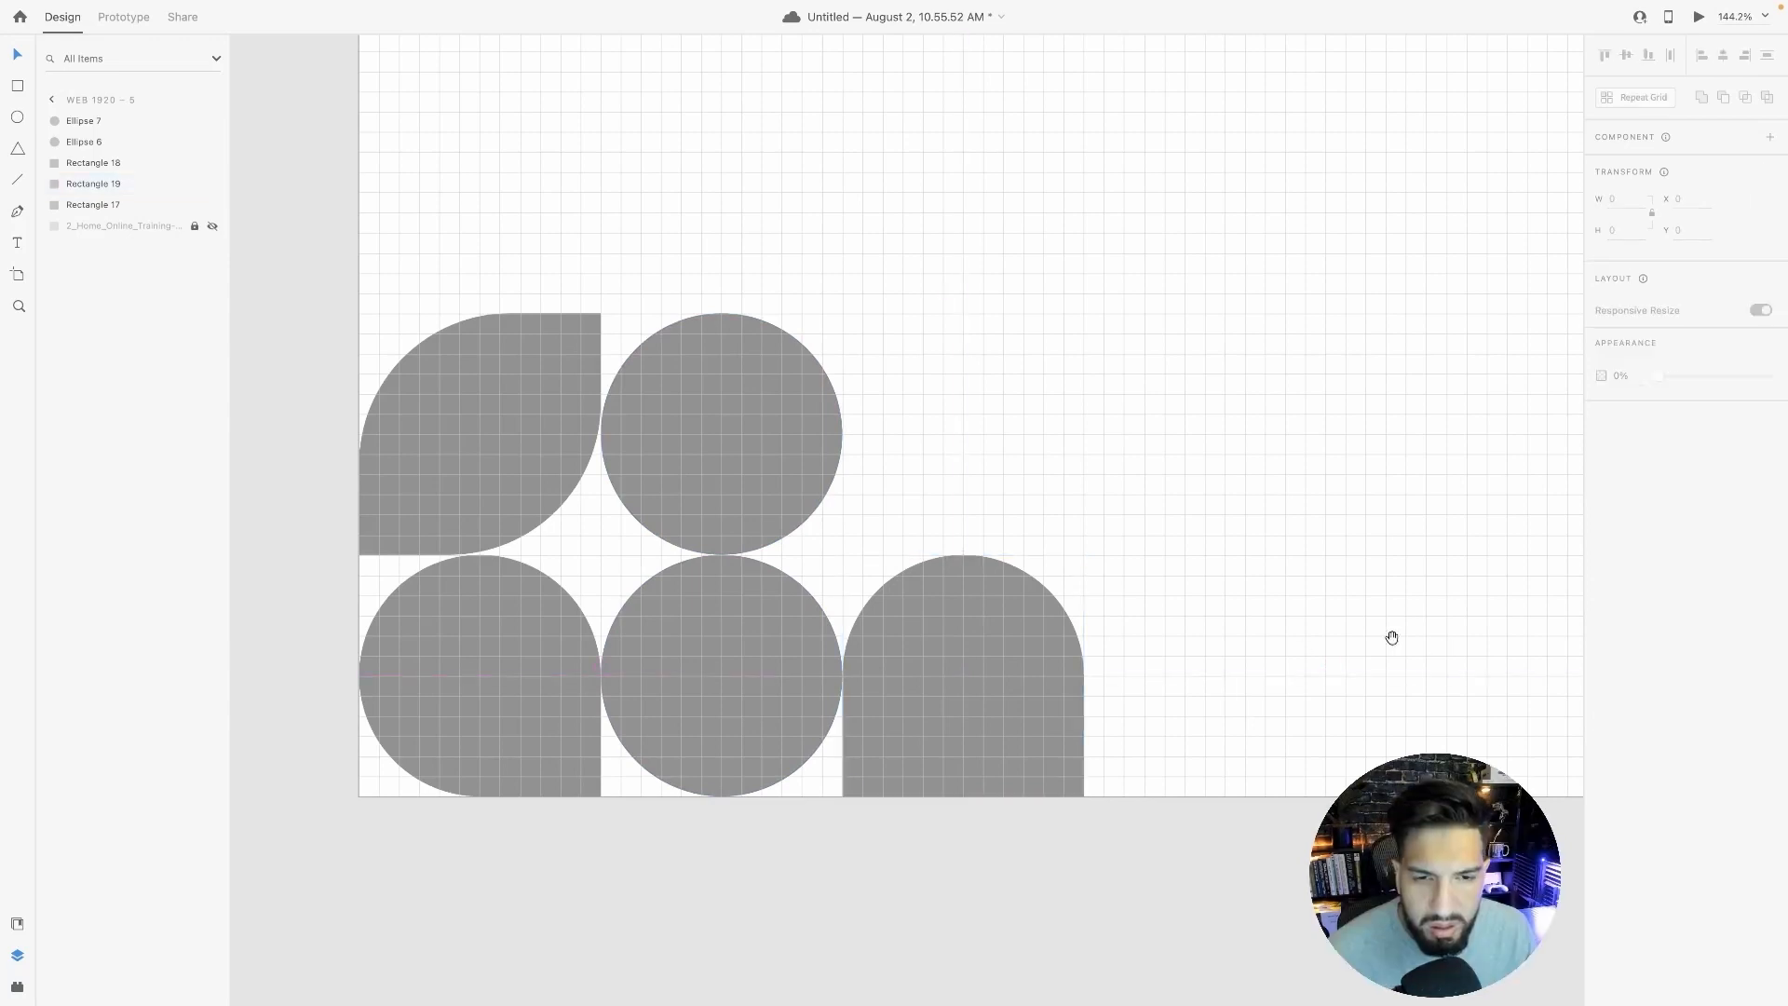
left_click_drag(1388, 630, 1175, 655)
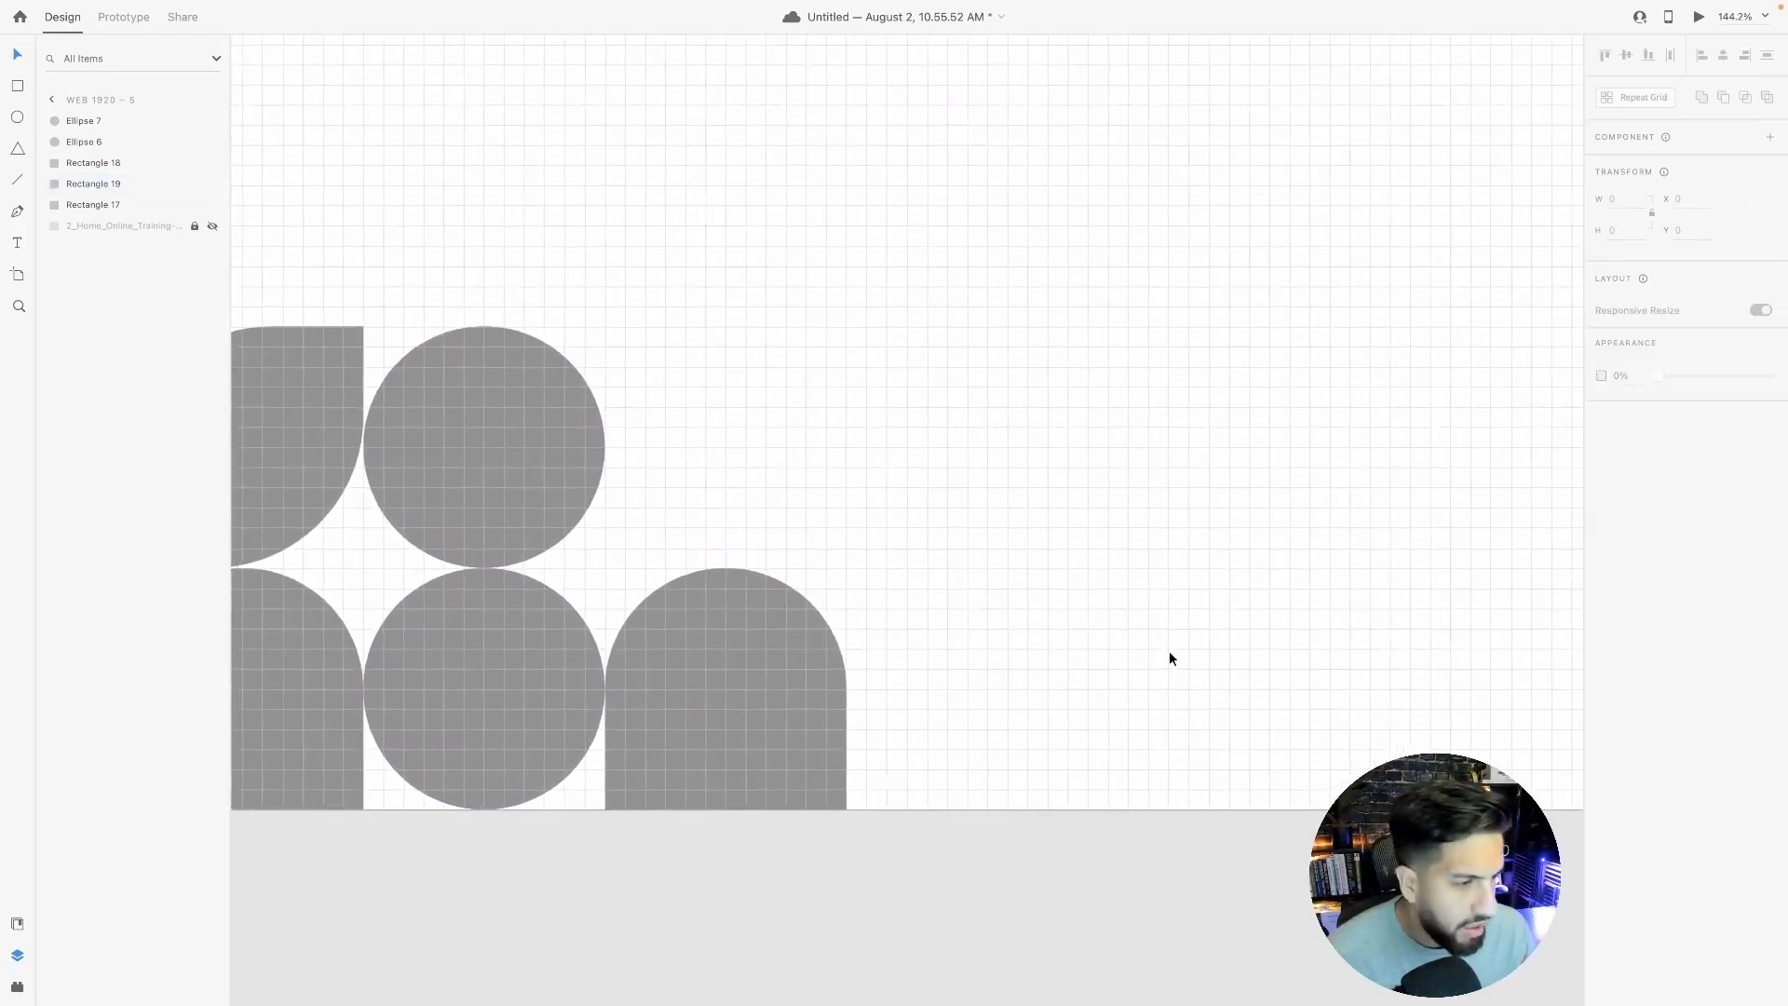
scroll(1155, 658, "left", 3)
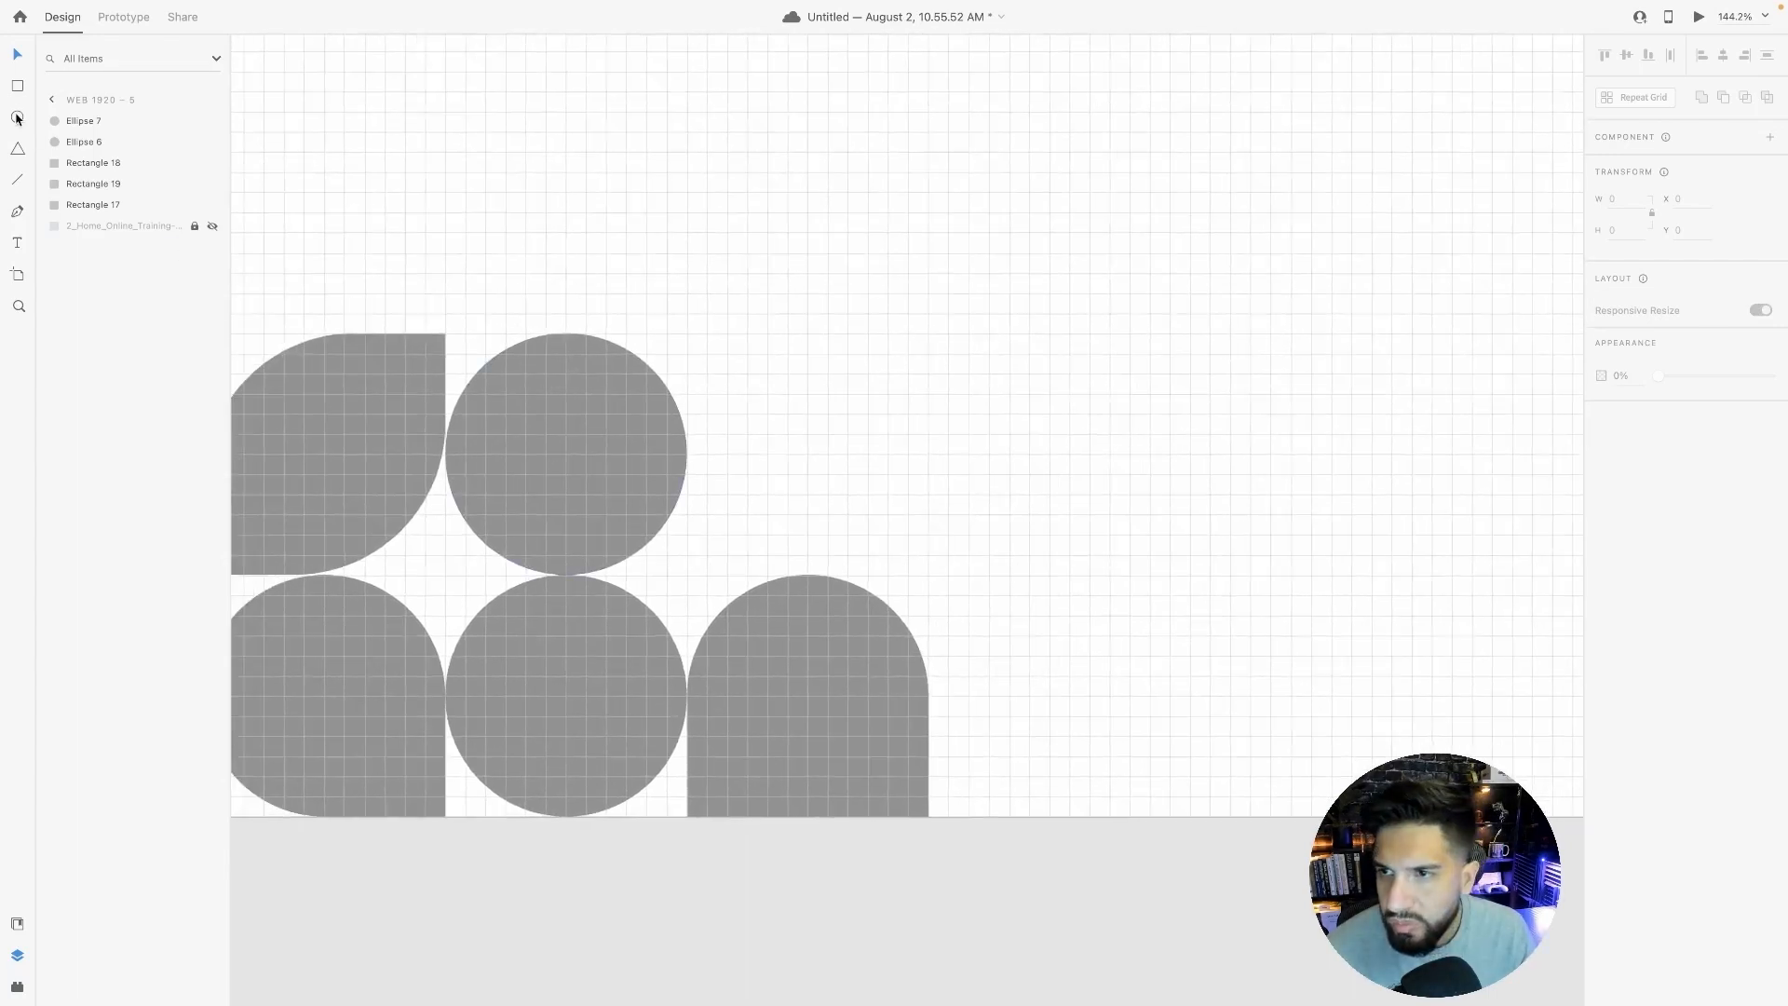
left_click_drag(587, 466, 1199, 704)
left_click_drag(1375, 691, 1234, 687)
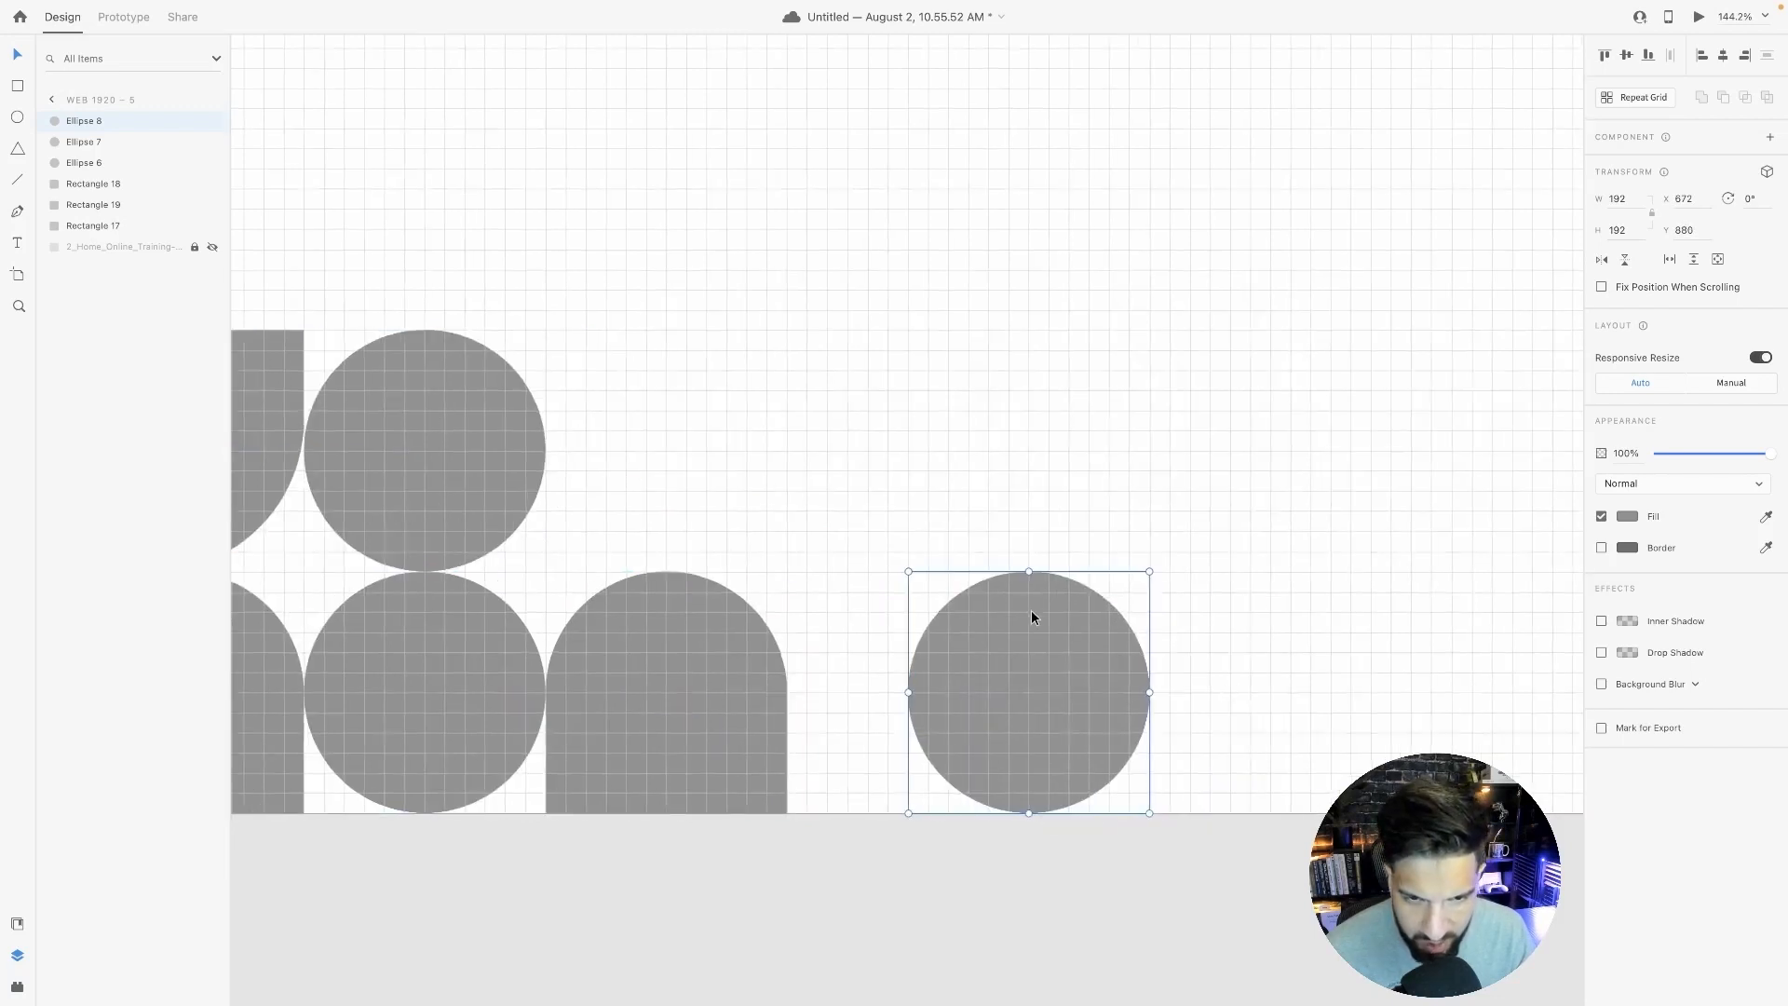
Draw a borderless 192 by 224 rectangle over the right half of the newest circle at X 768, Y 848, and fill it light red.
left_click(19, 87)
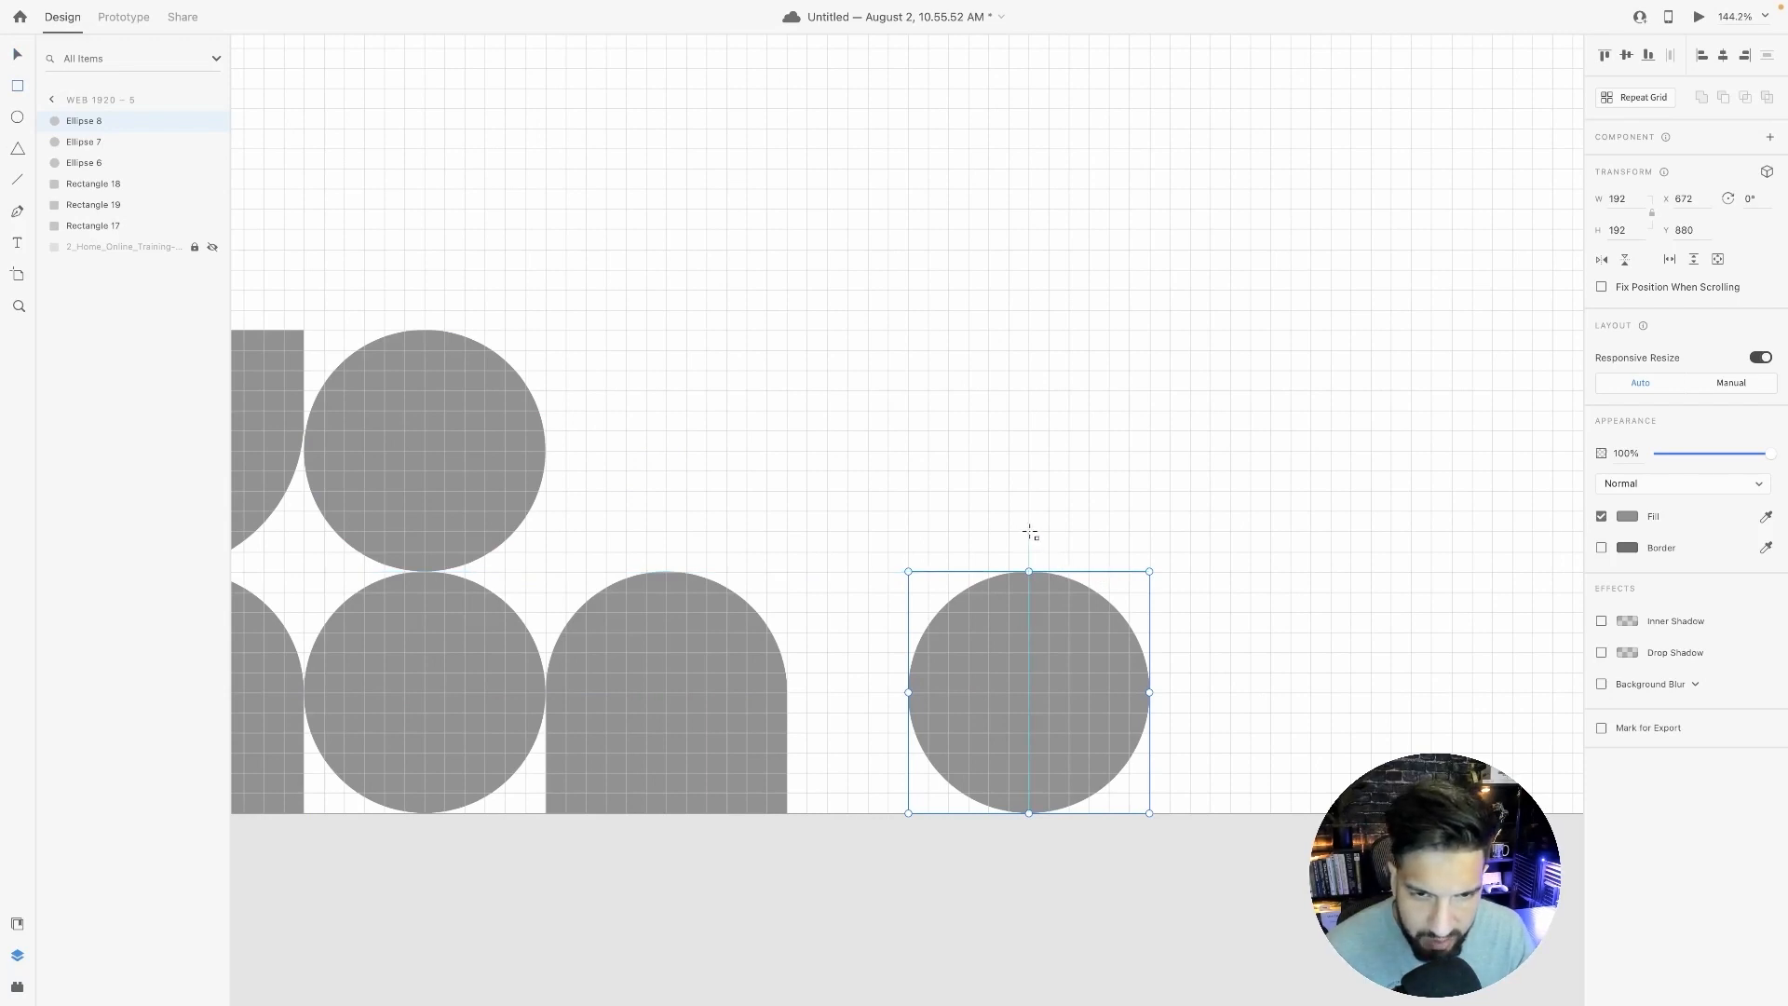
left_click_drag(1029, 531, 1271, 813)
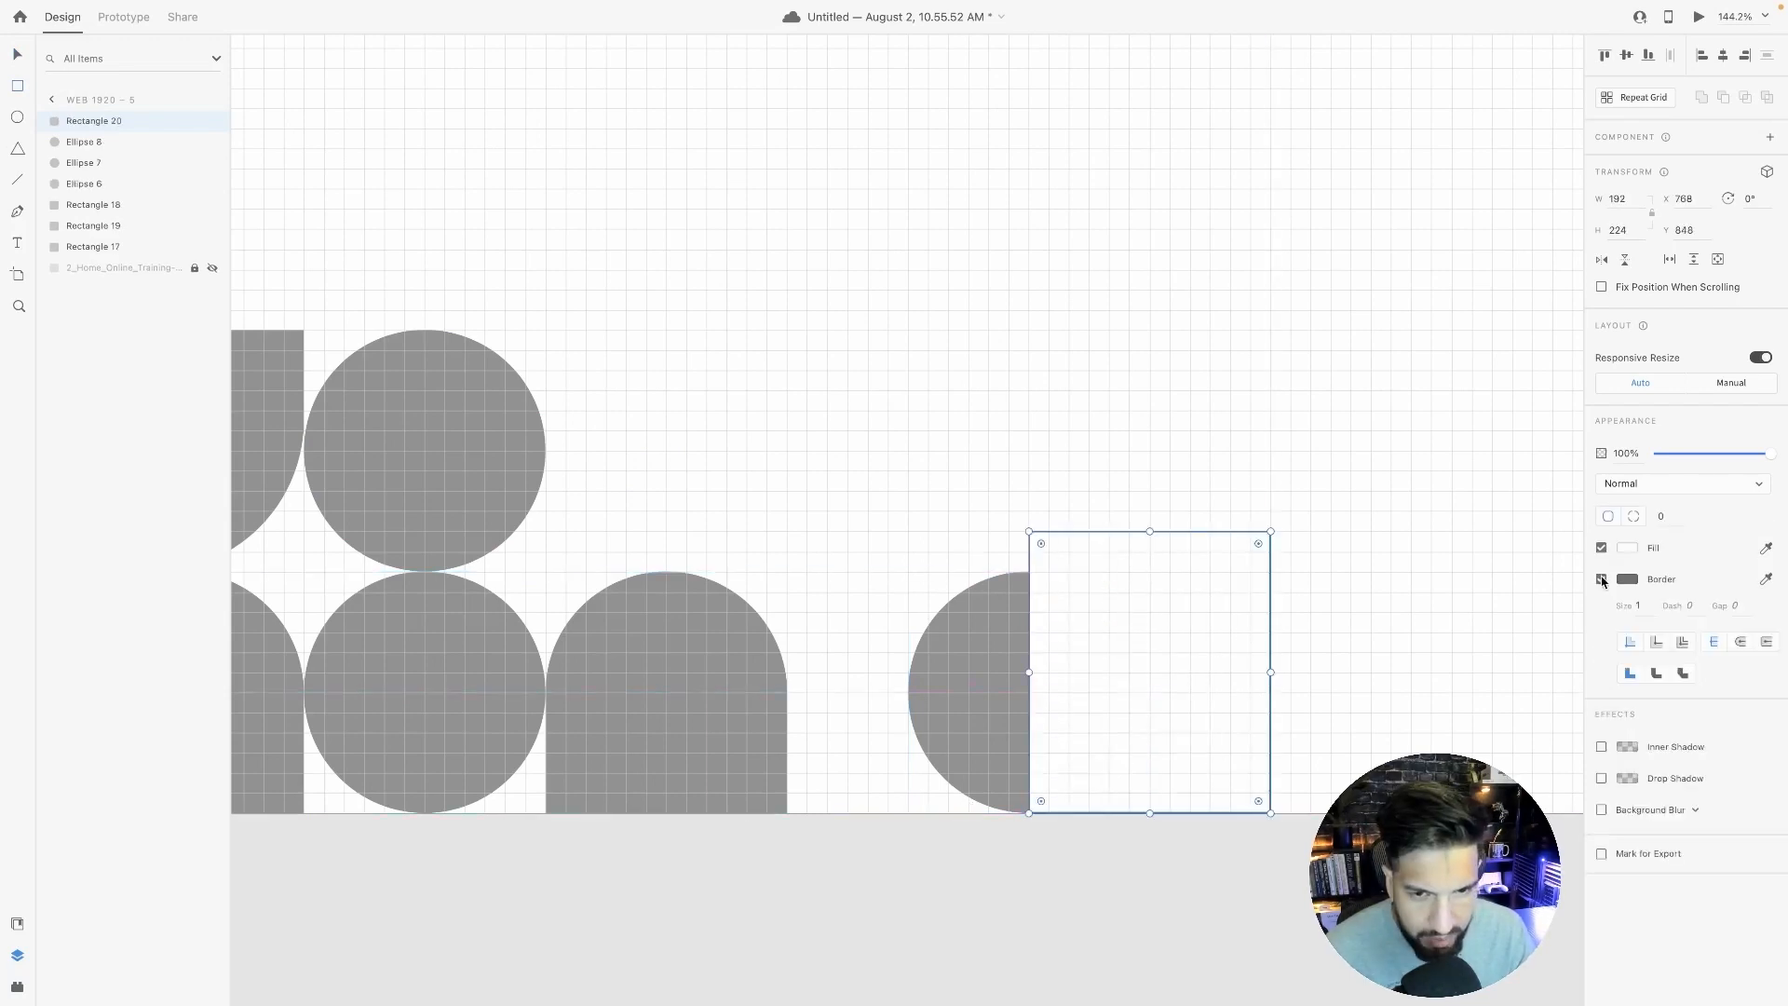
left_click(1601, 579)
left_click(1626, 548)
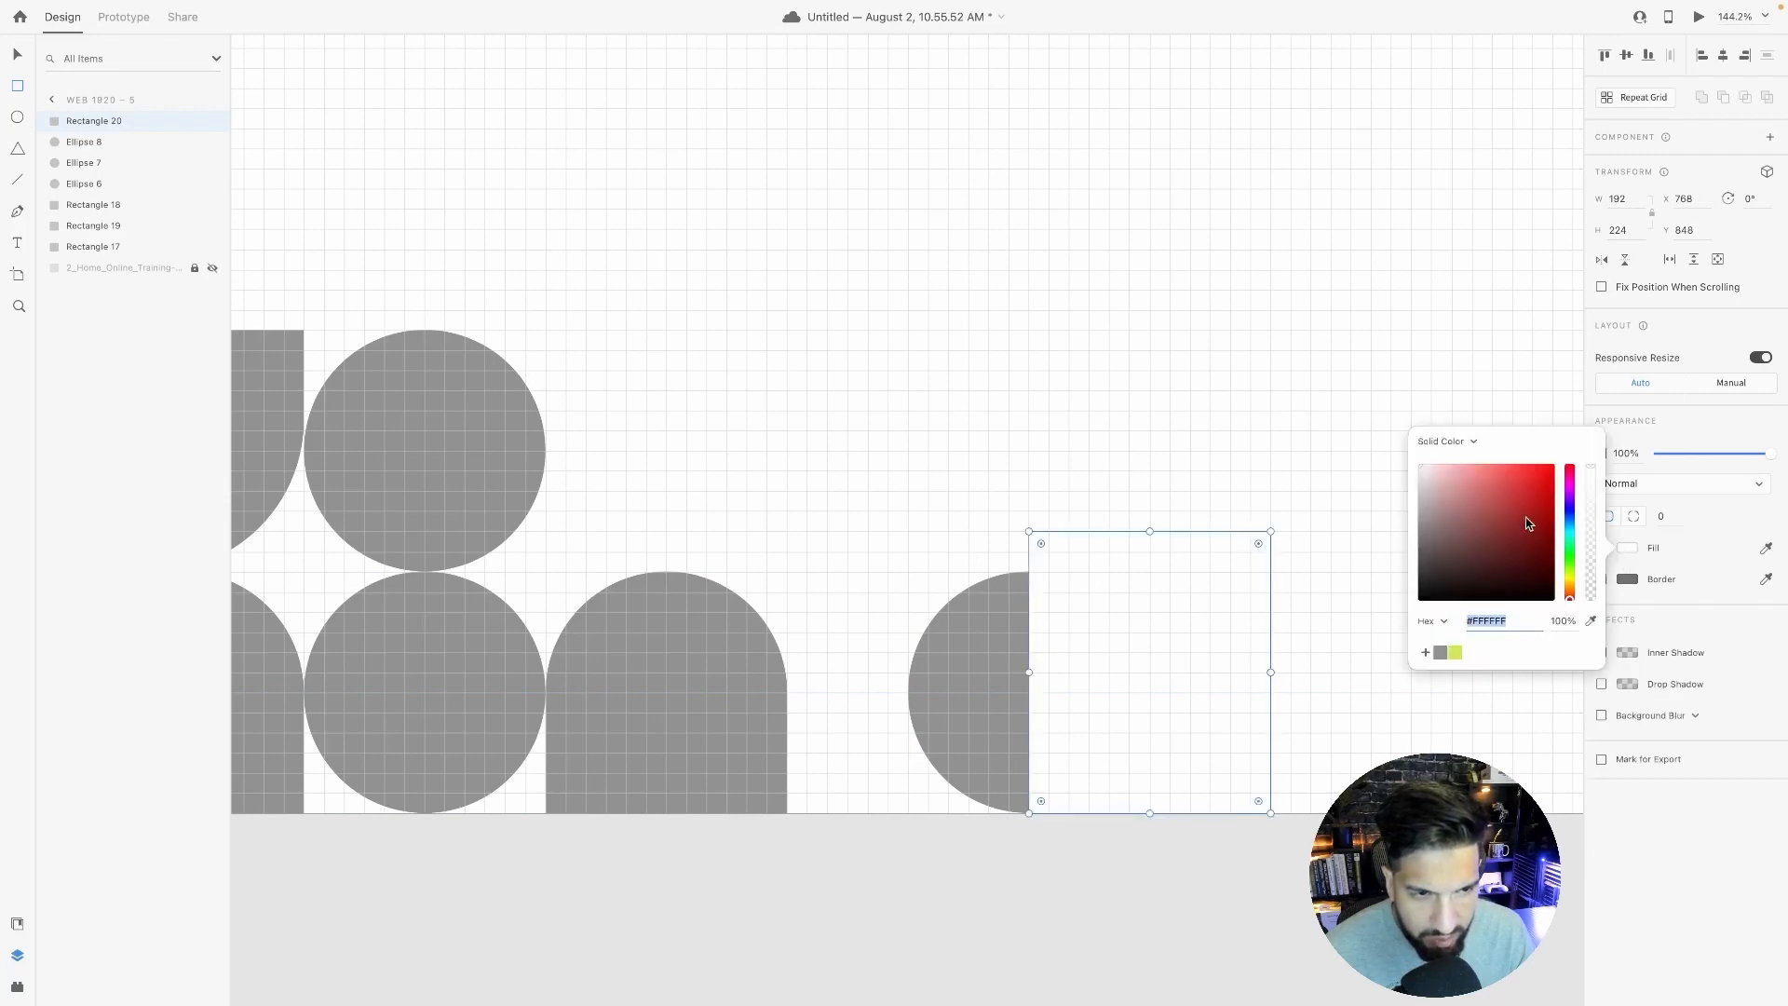
left_click(1477, 472)
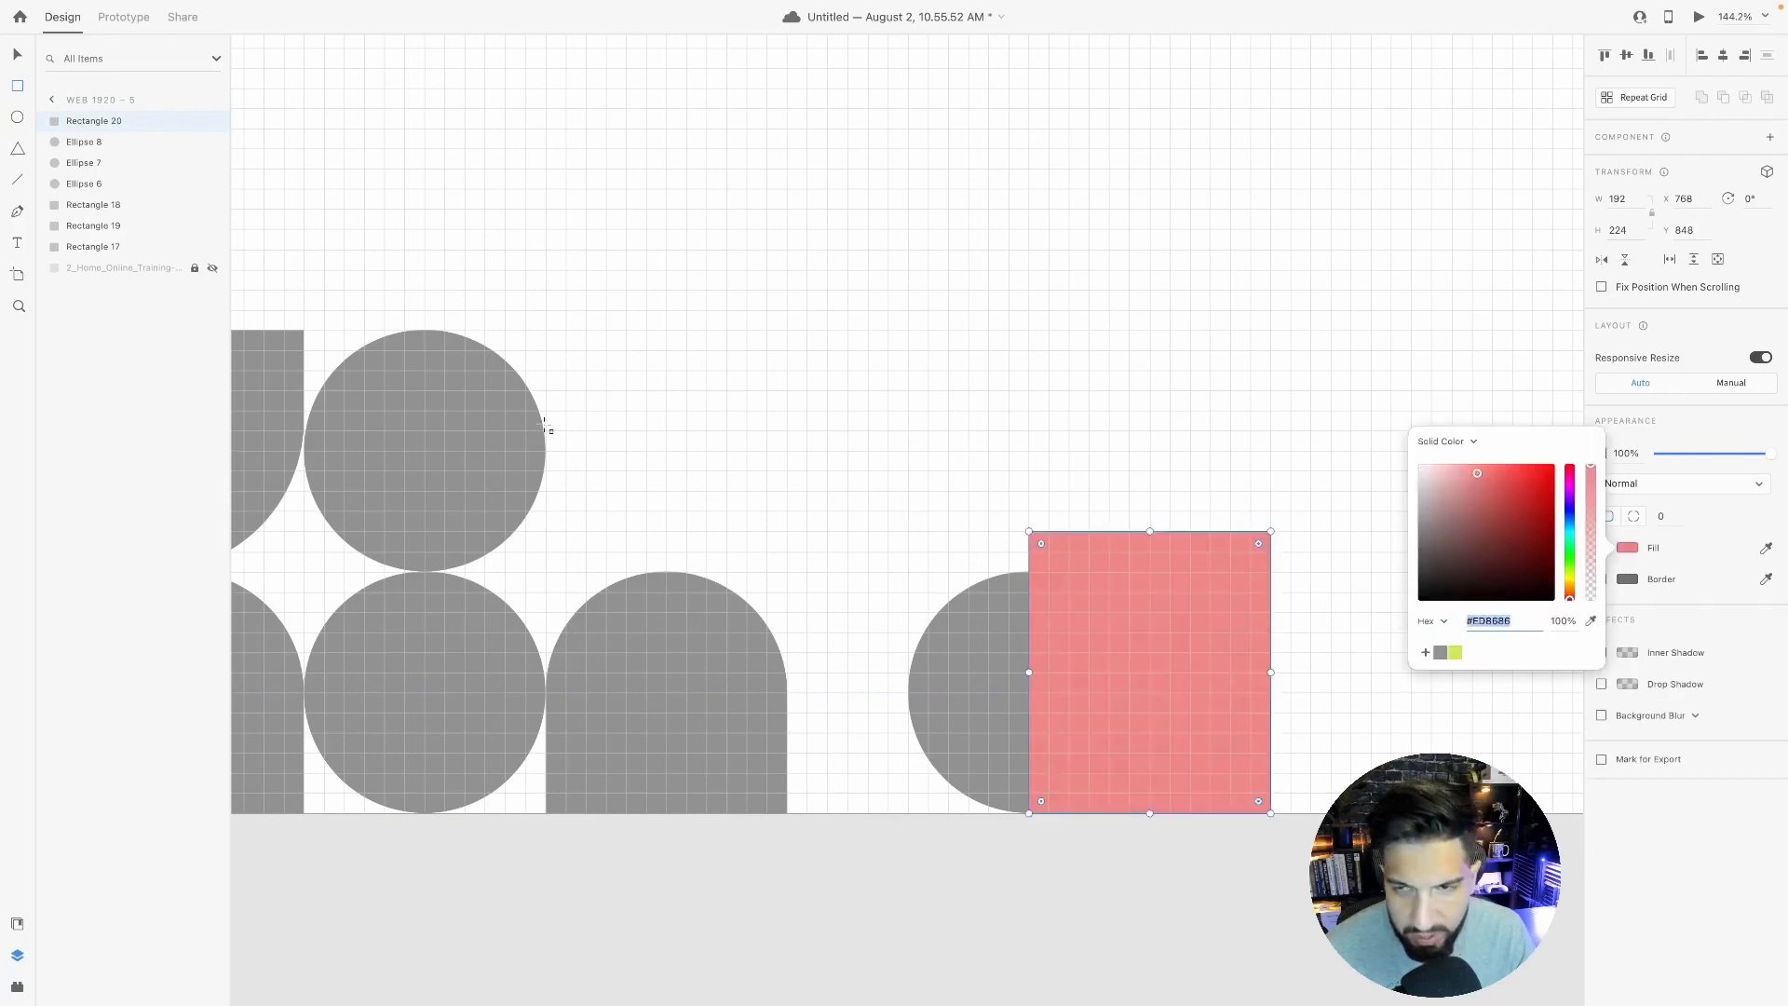
Subtract the red rectangle from the circle beneath it to leave the circle's left half.
left_click(11, 56)
left_click_drag(938, 475, 1229, 788)
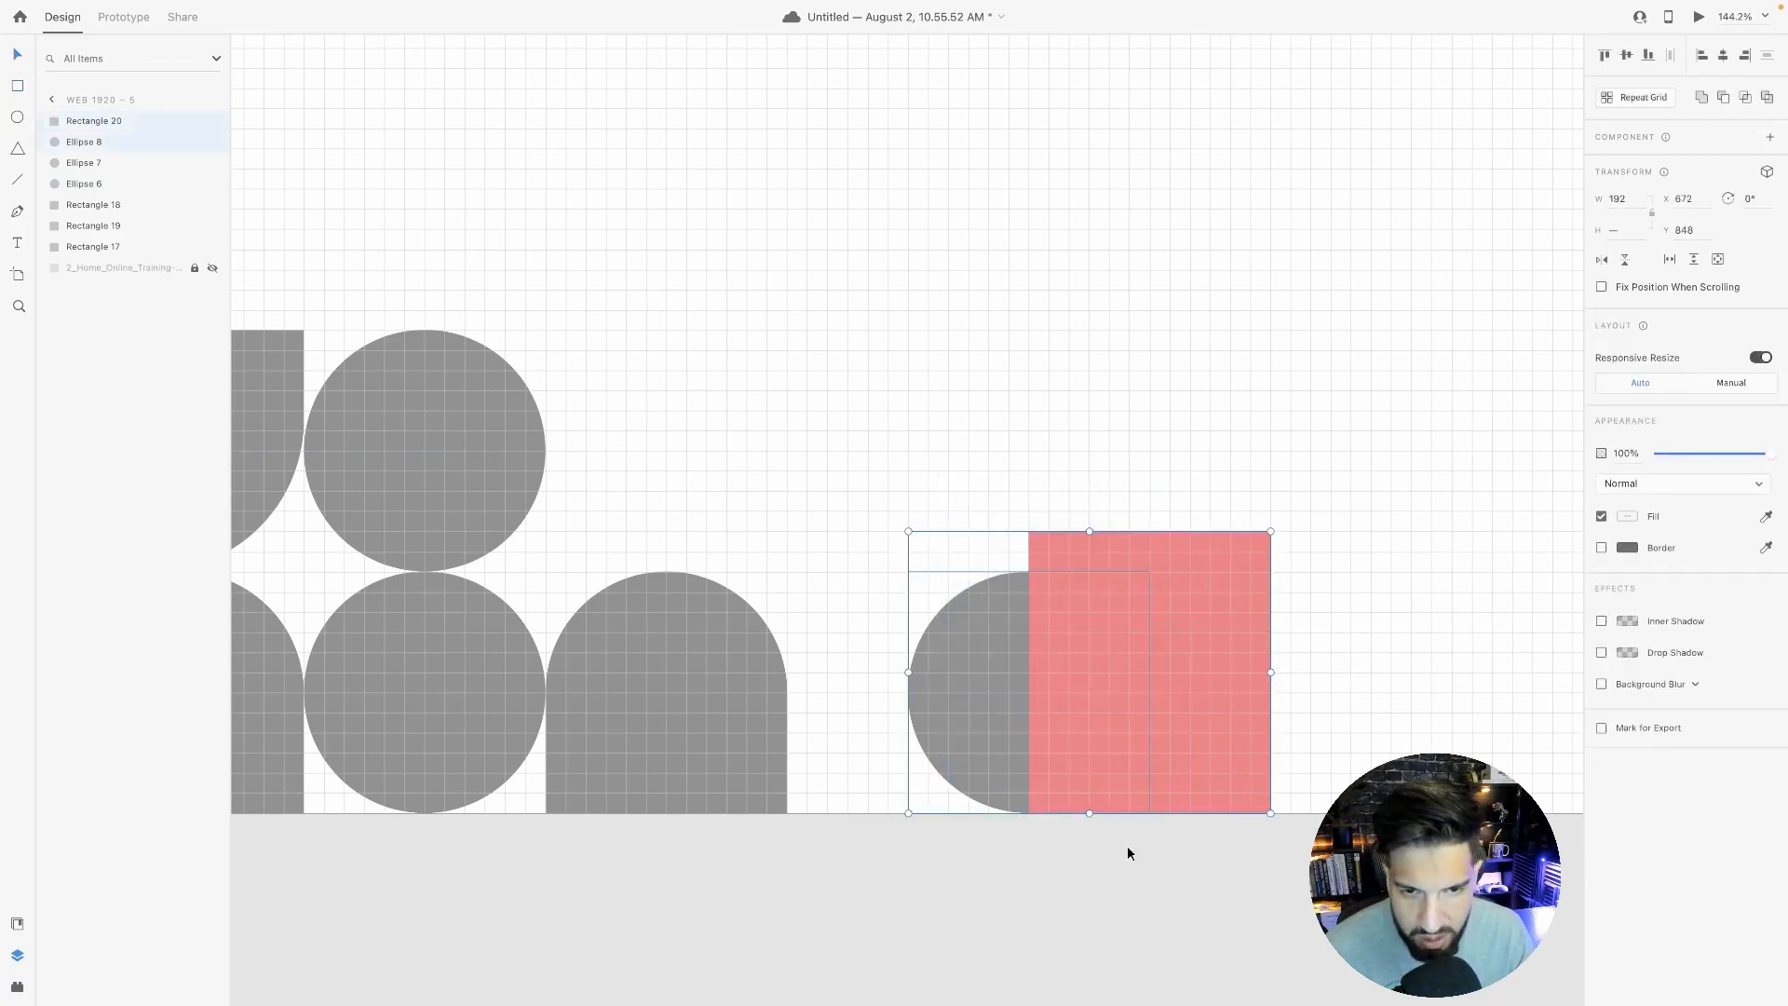
left_click(1724, 97)
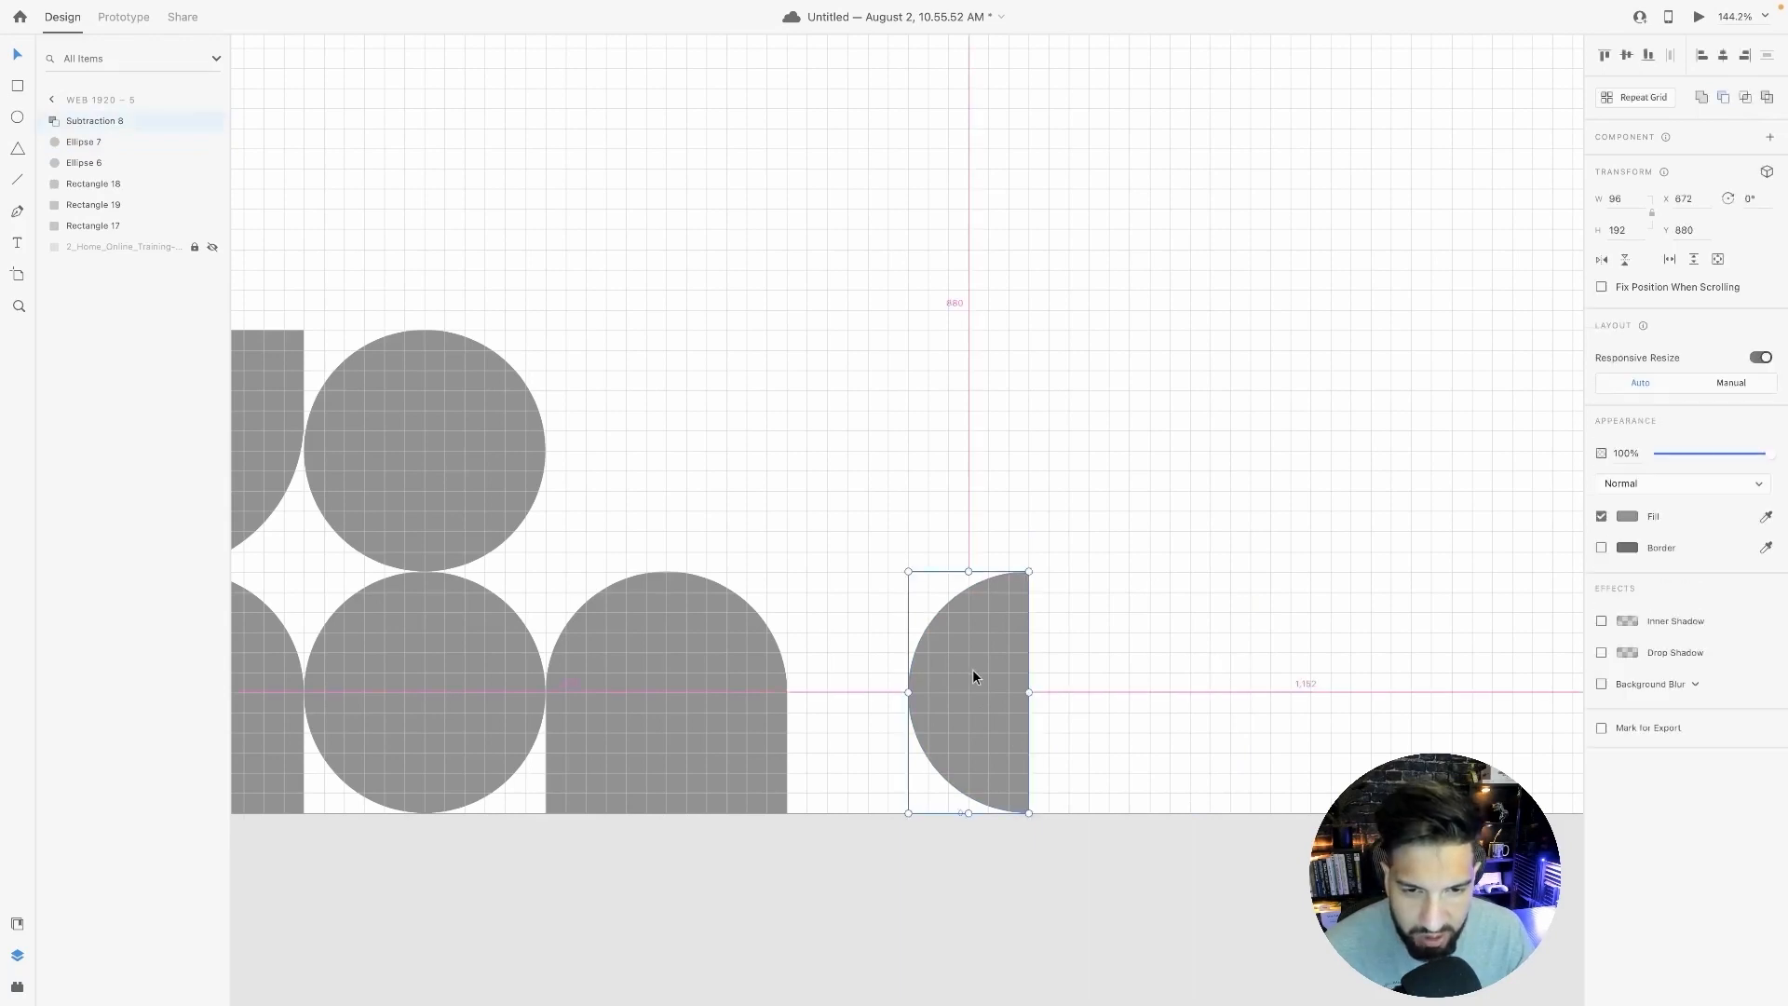
Duplicate the half circle directly beside the original and move the pair against the arch at X 576, Y 880.
left_click_drag(974, 669, 1110, 673)
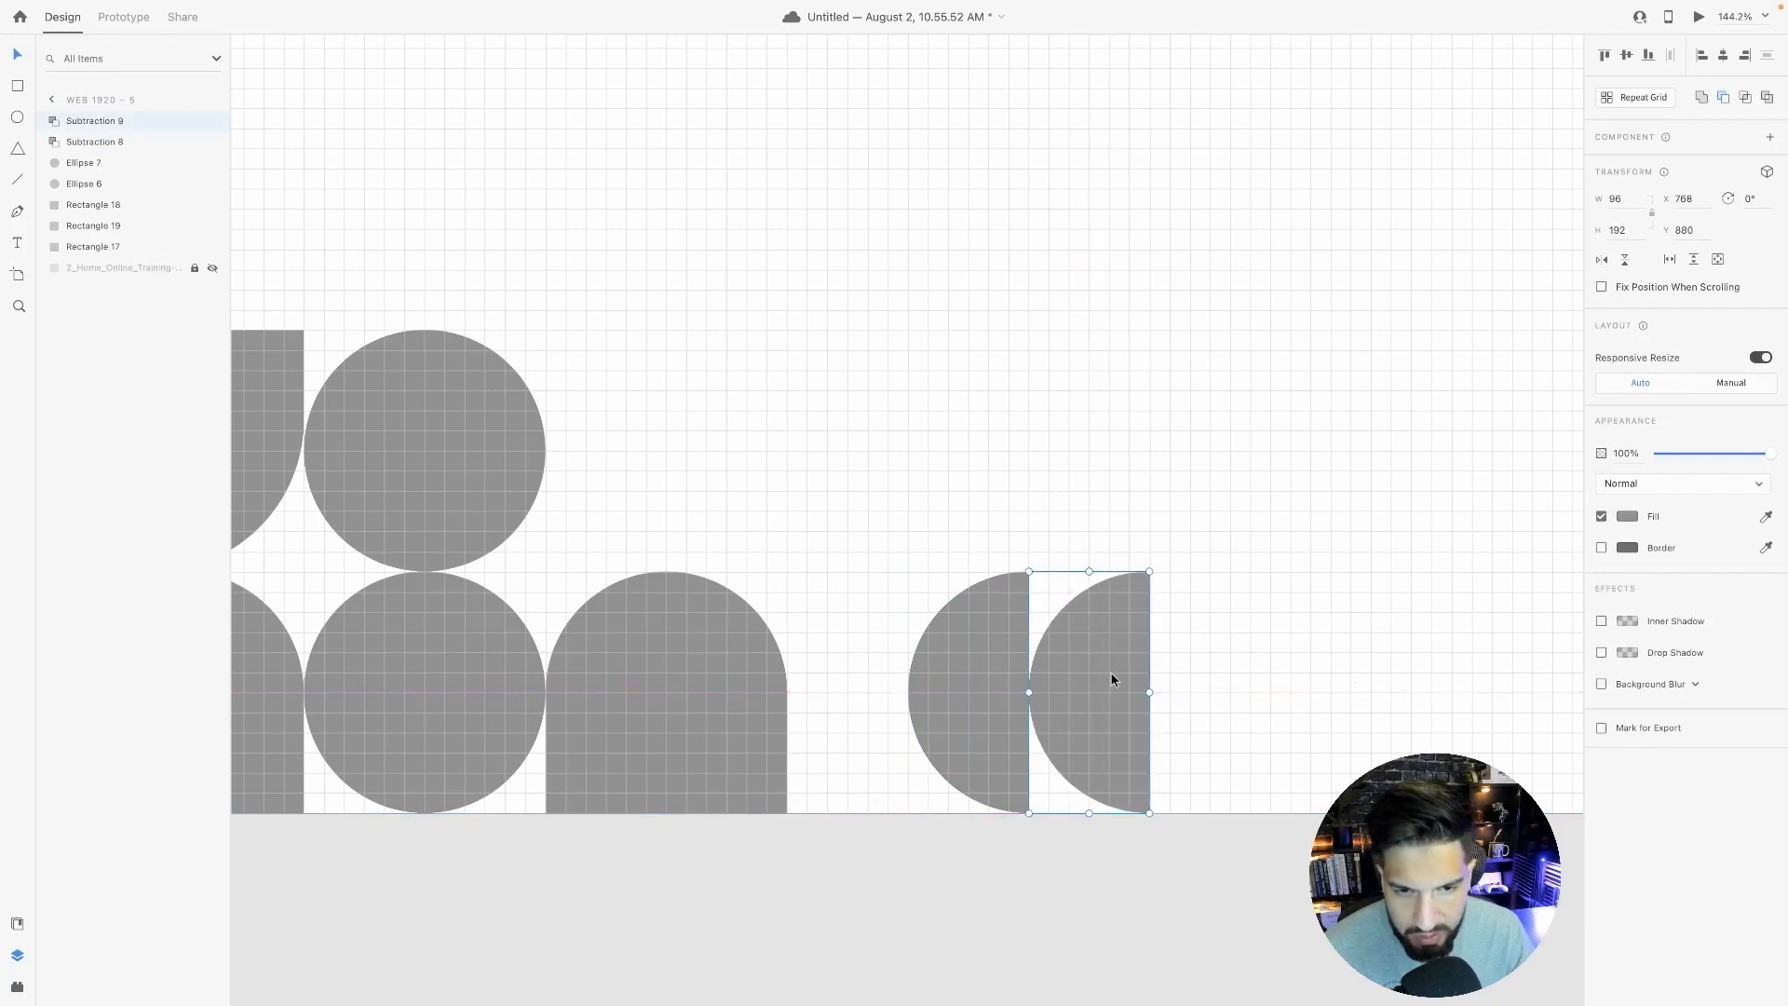
left_click(868, 595)
left_click_drag(861, 572, 982, 756)
left_click(1197, 776)
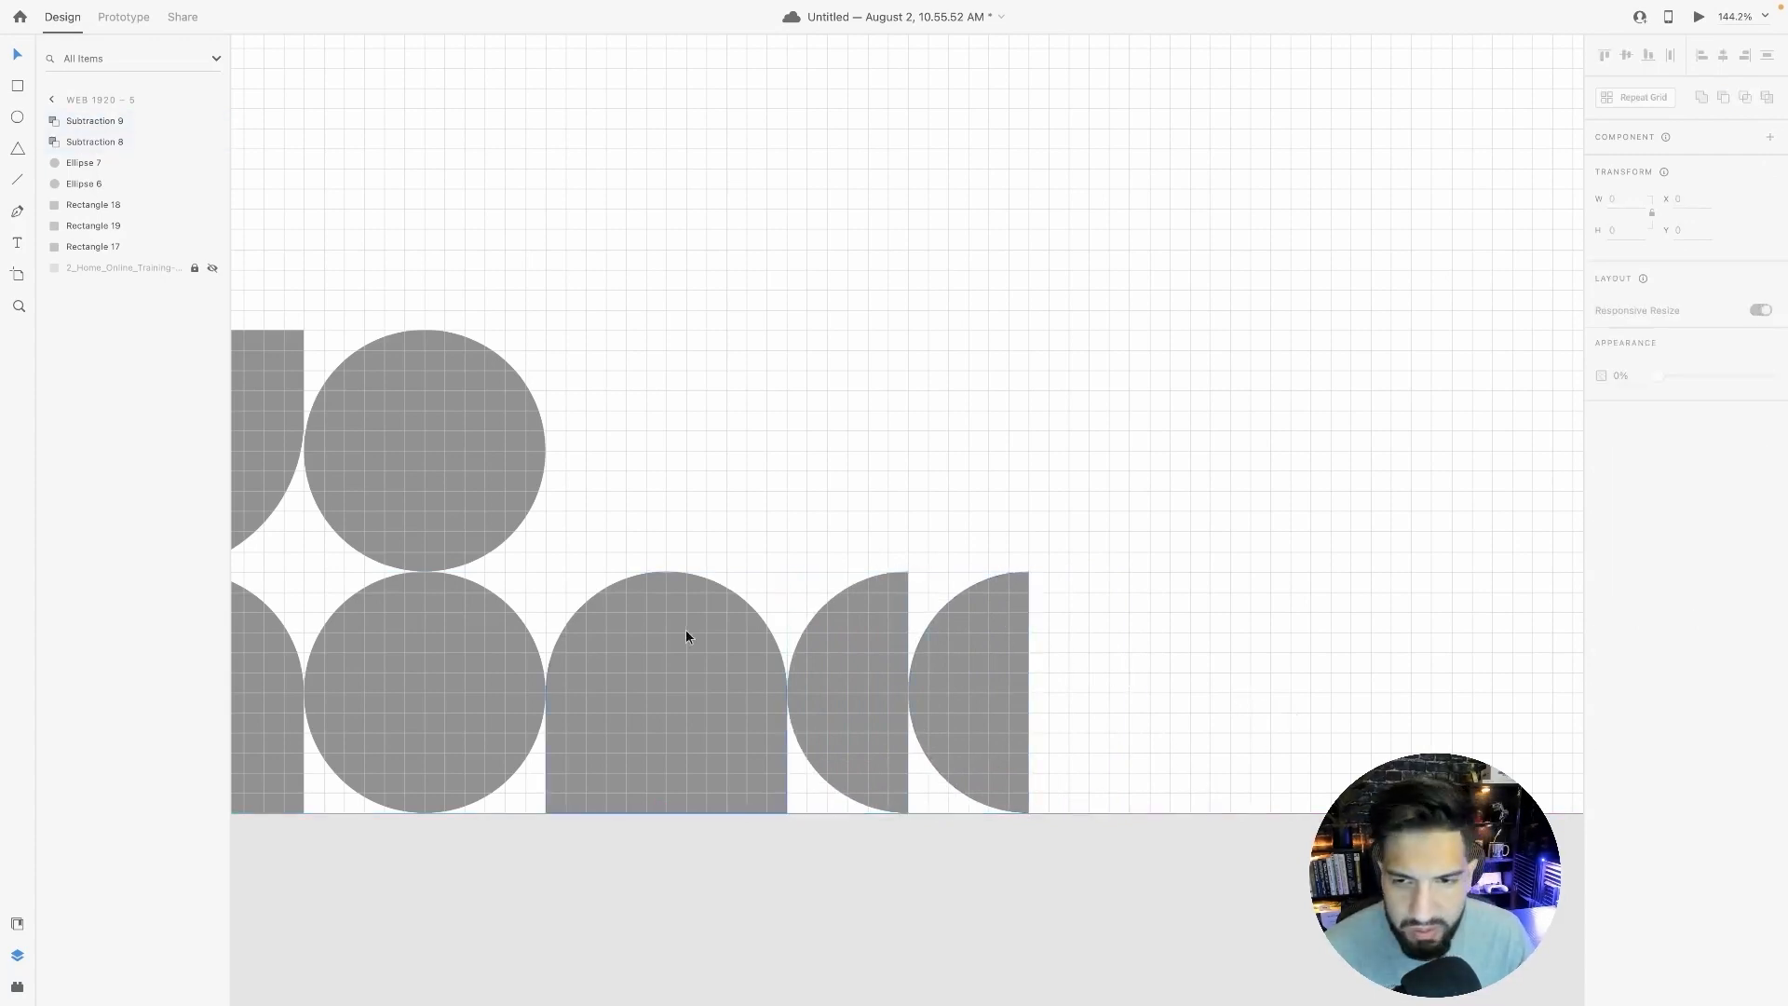
Duplicate a full circle to X 768, Y 880 beside the half circles and enlarge it proportionally to double its size, keeping its lower-left corner fixed.
left_click_drag(466, 470, 1193, 708)
left_click_drag(1360, 699, 1148, 733)
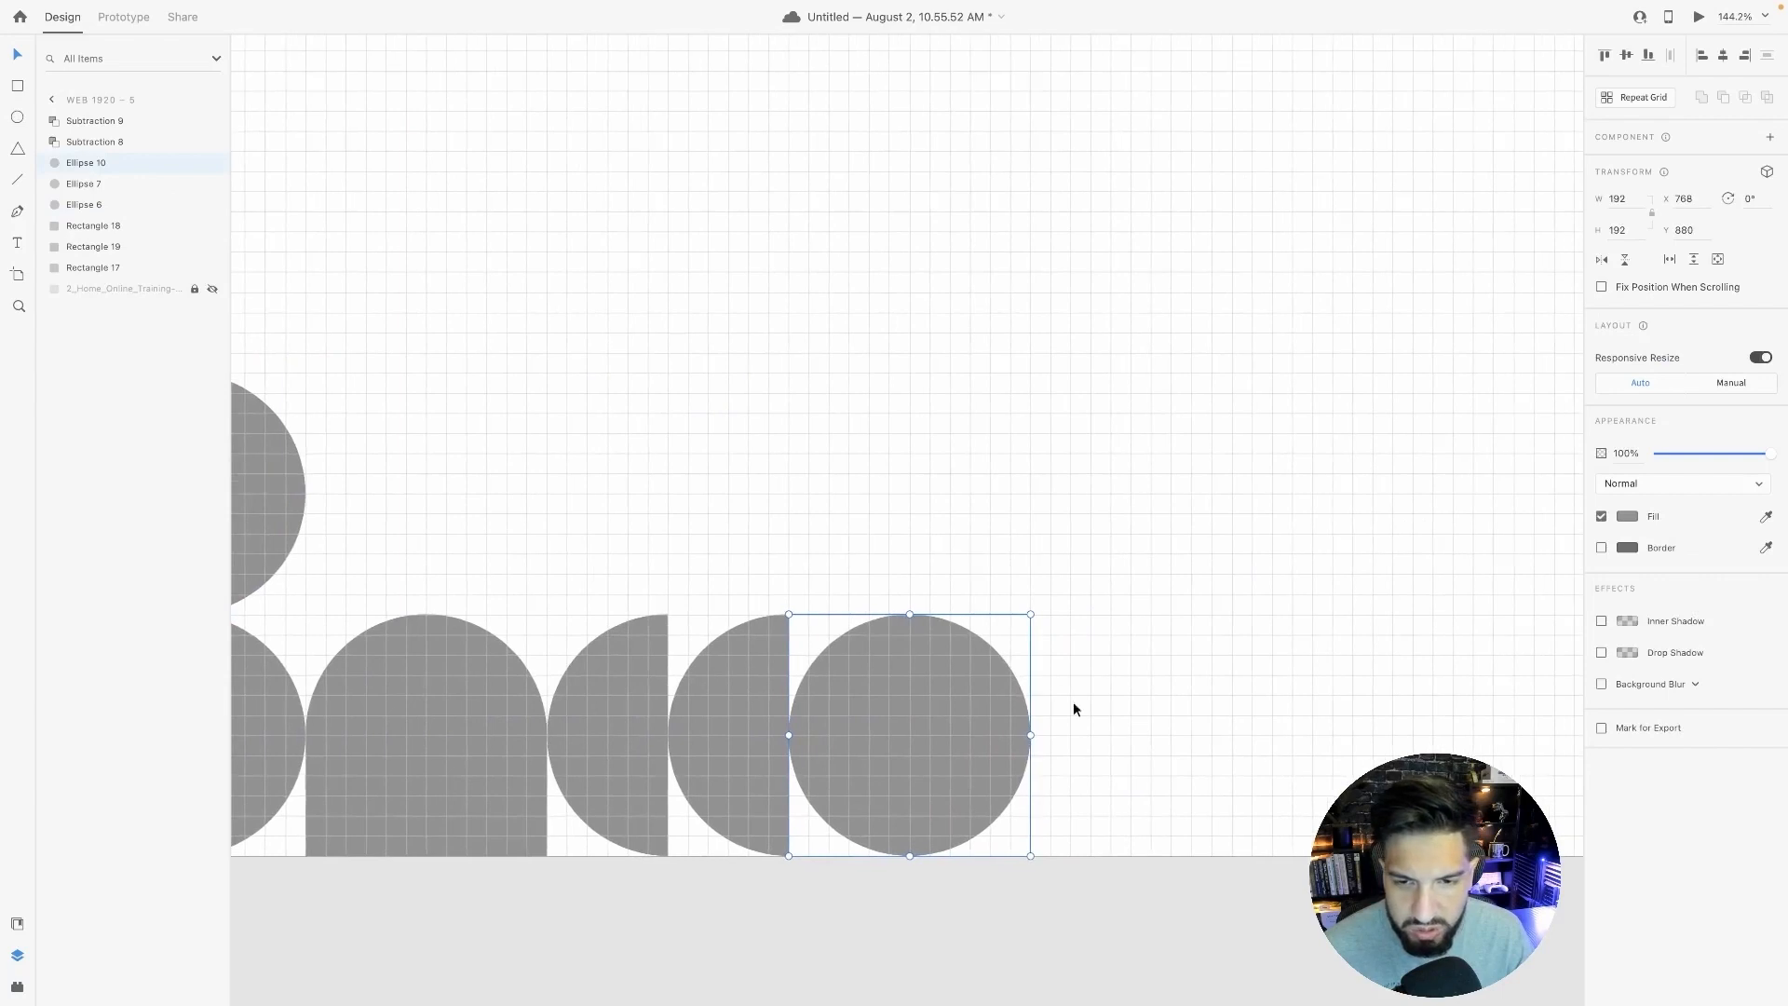
scroll(1066, 684, "down", 5)
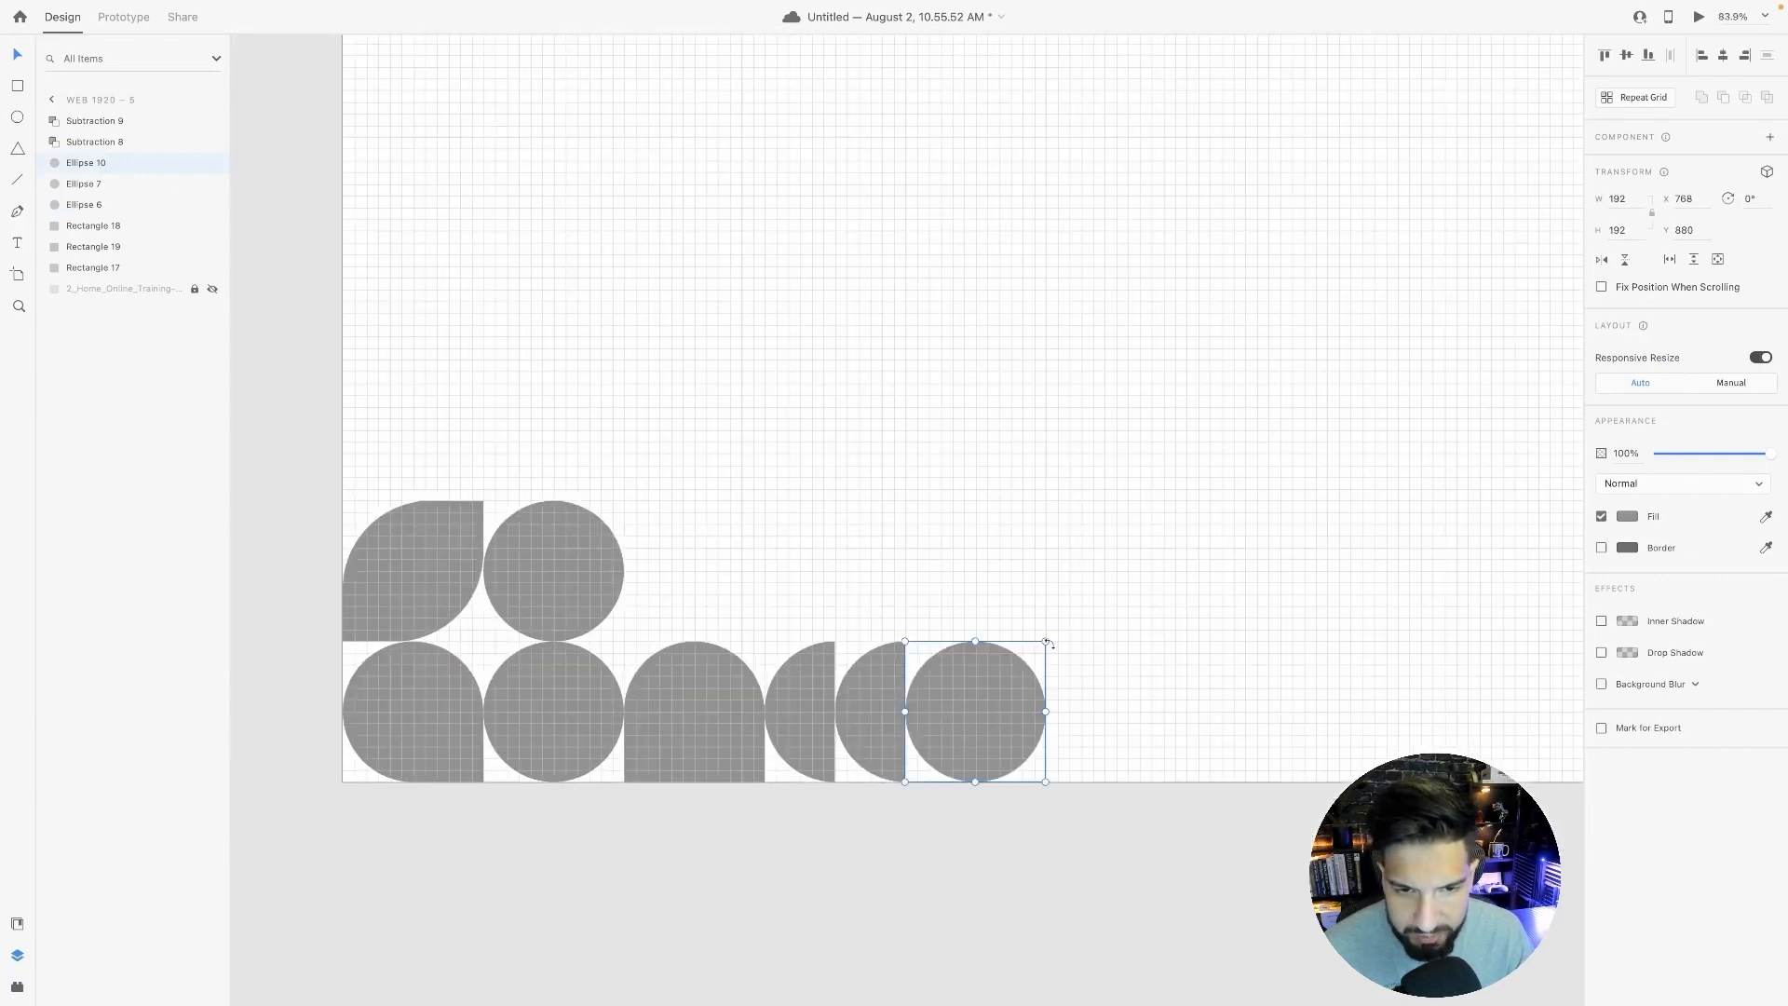
left_click_drag(1045, 640, 1218, 546)
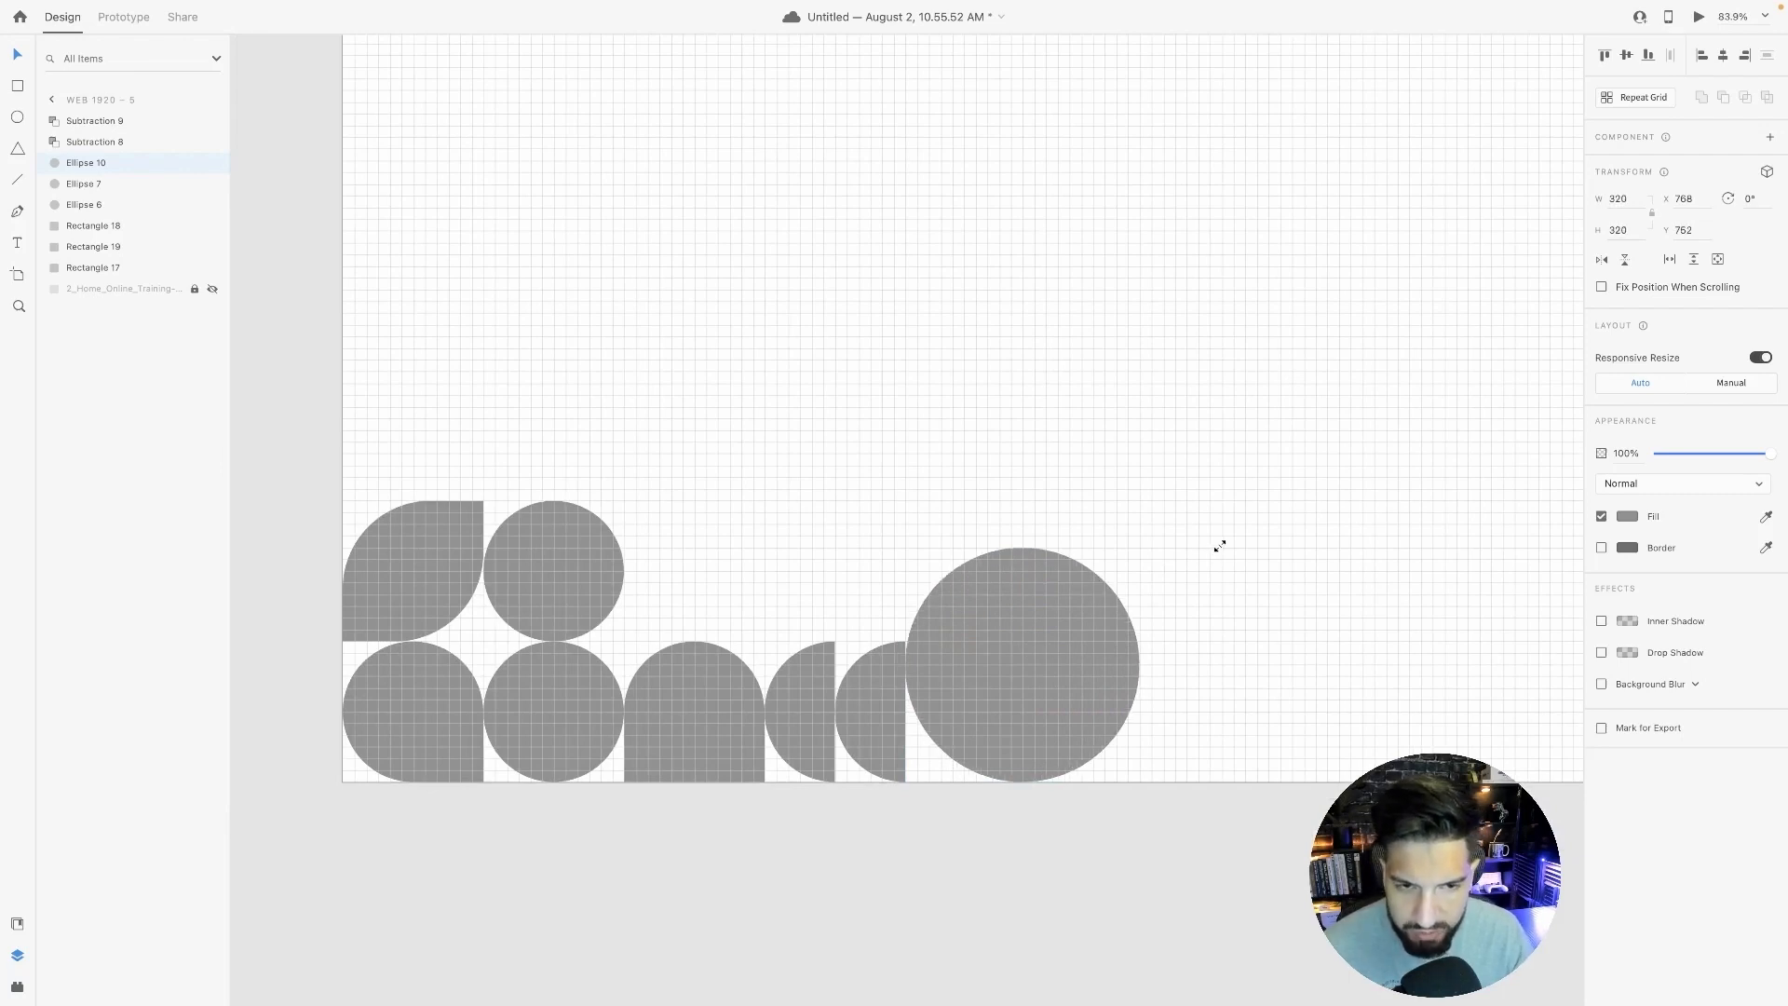
left_click_drag(1220, 546, 1255, 511)
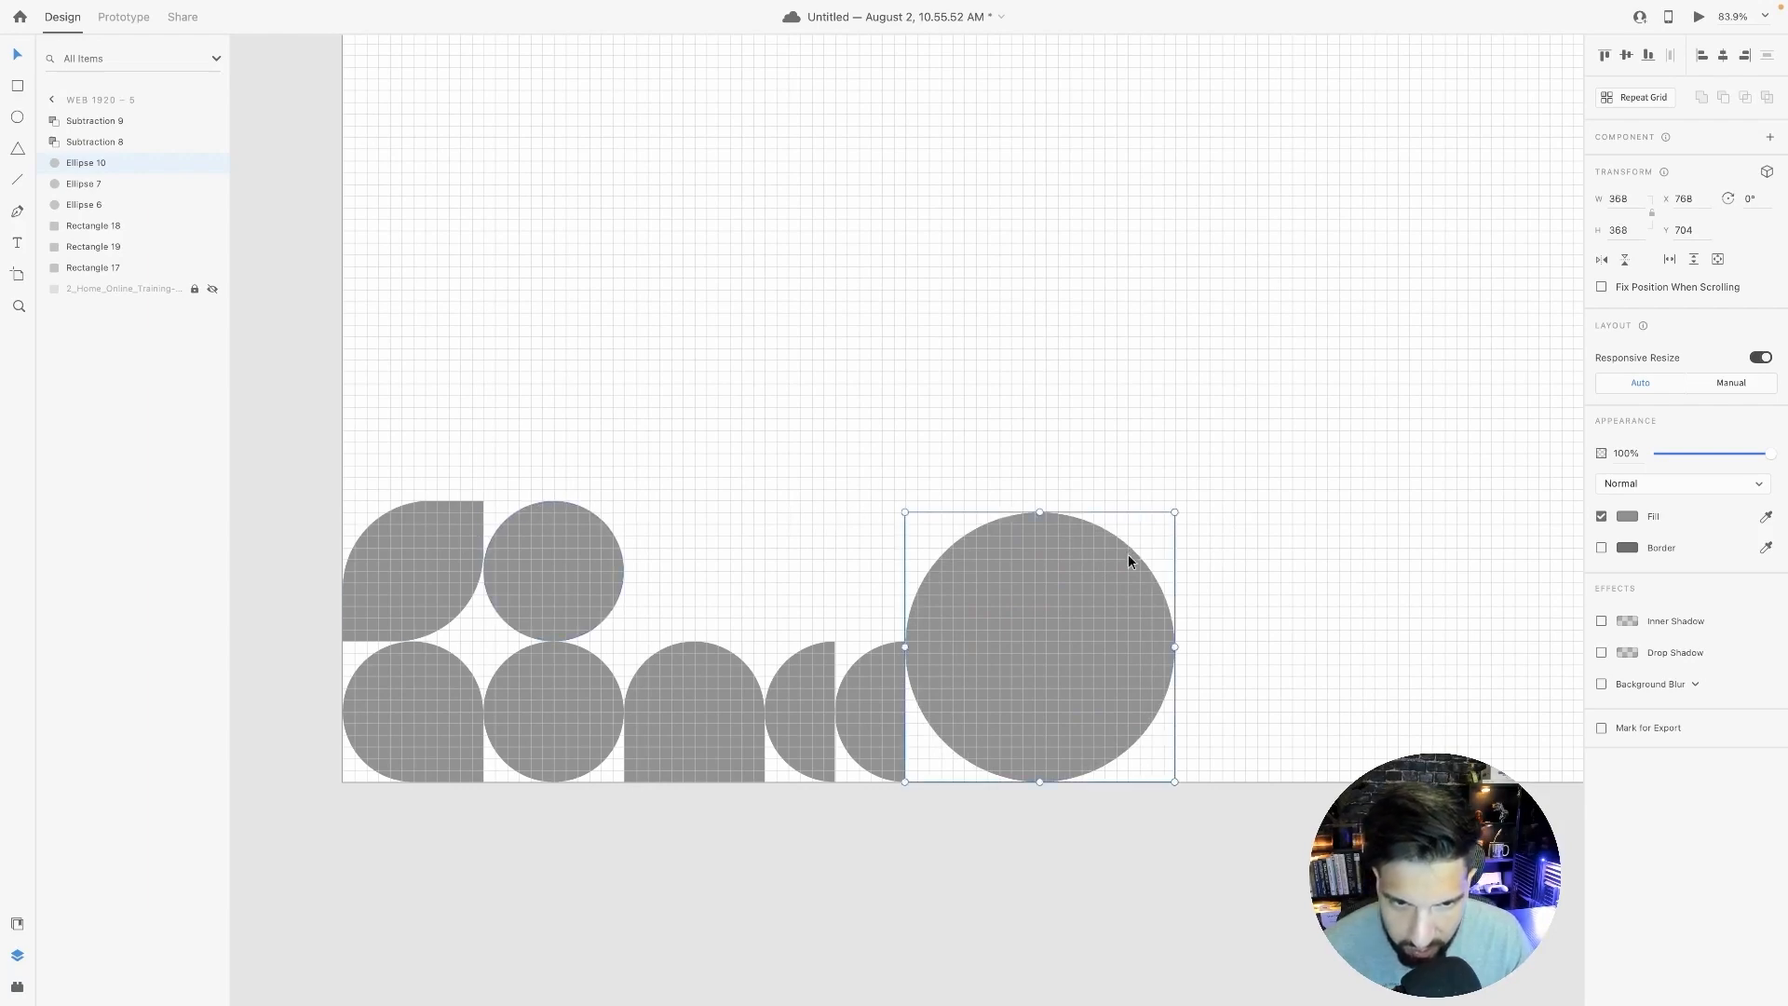
left_click_drag(1173, 511, 1182, 504)
left_click(1260, 721)
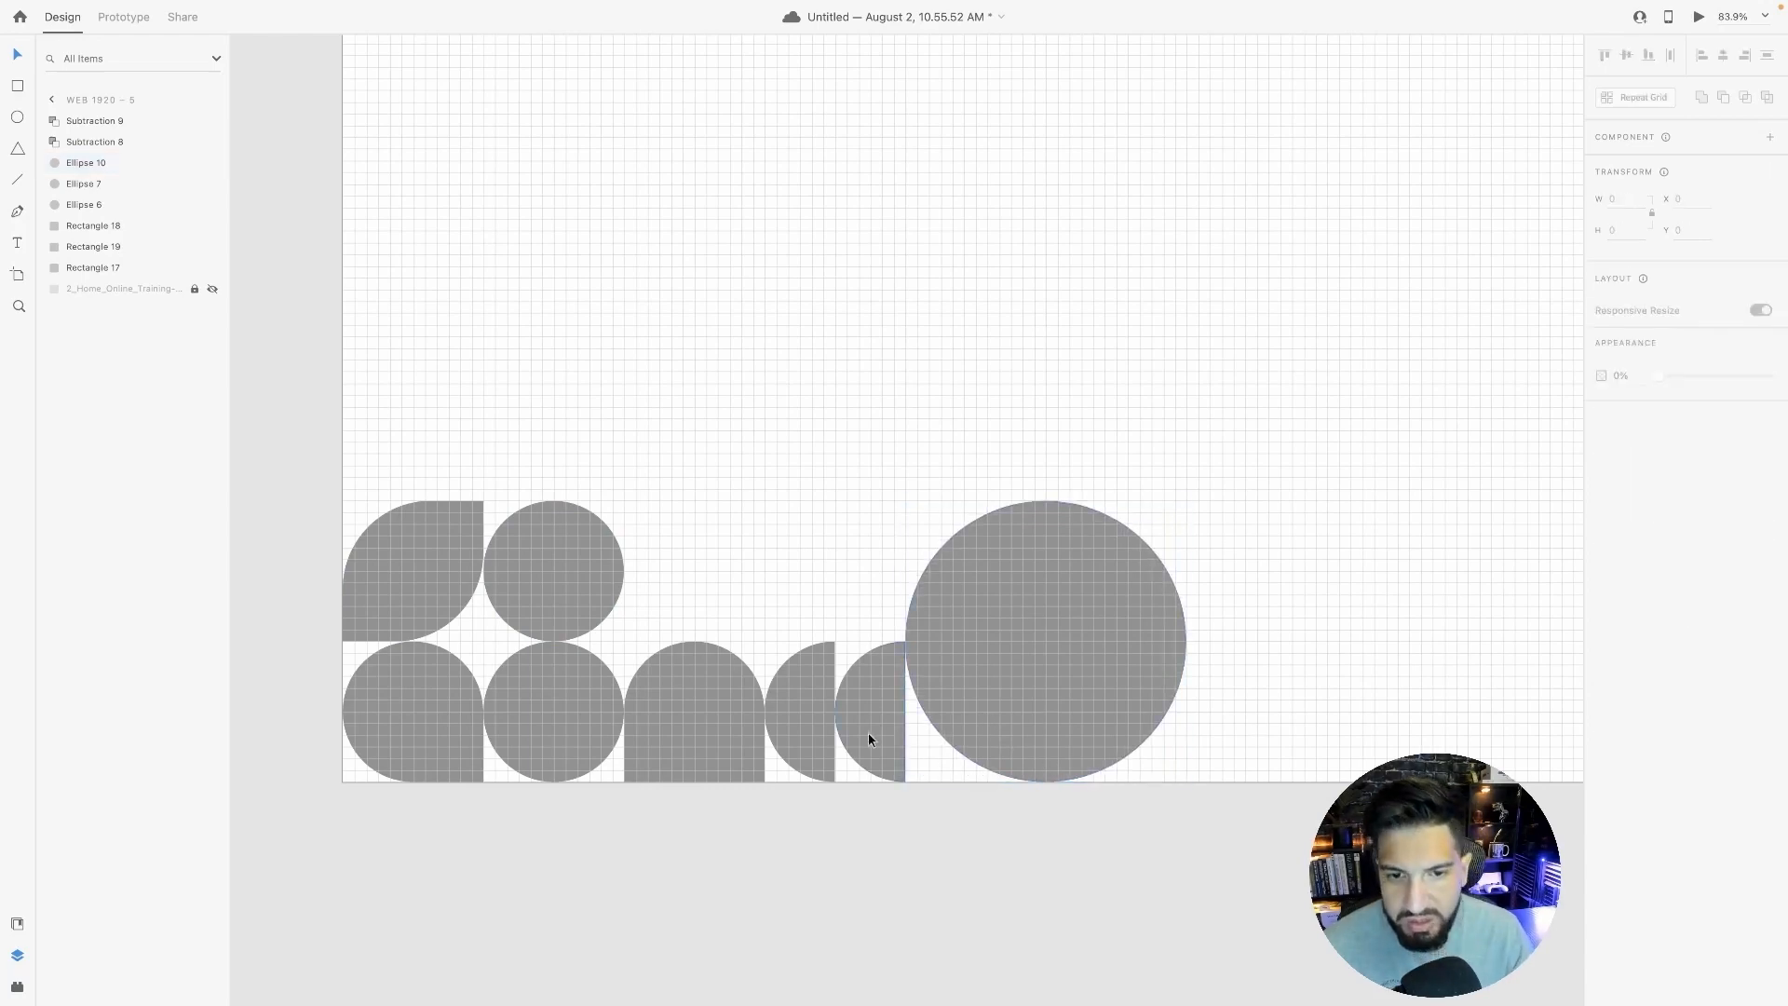
Cut away the large circle's right half by subtracting a 304 by 464 rectangle placed at X 960, Y 624.
key("r")
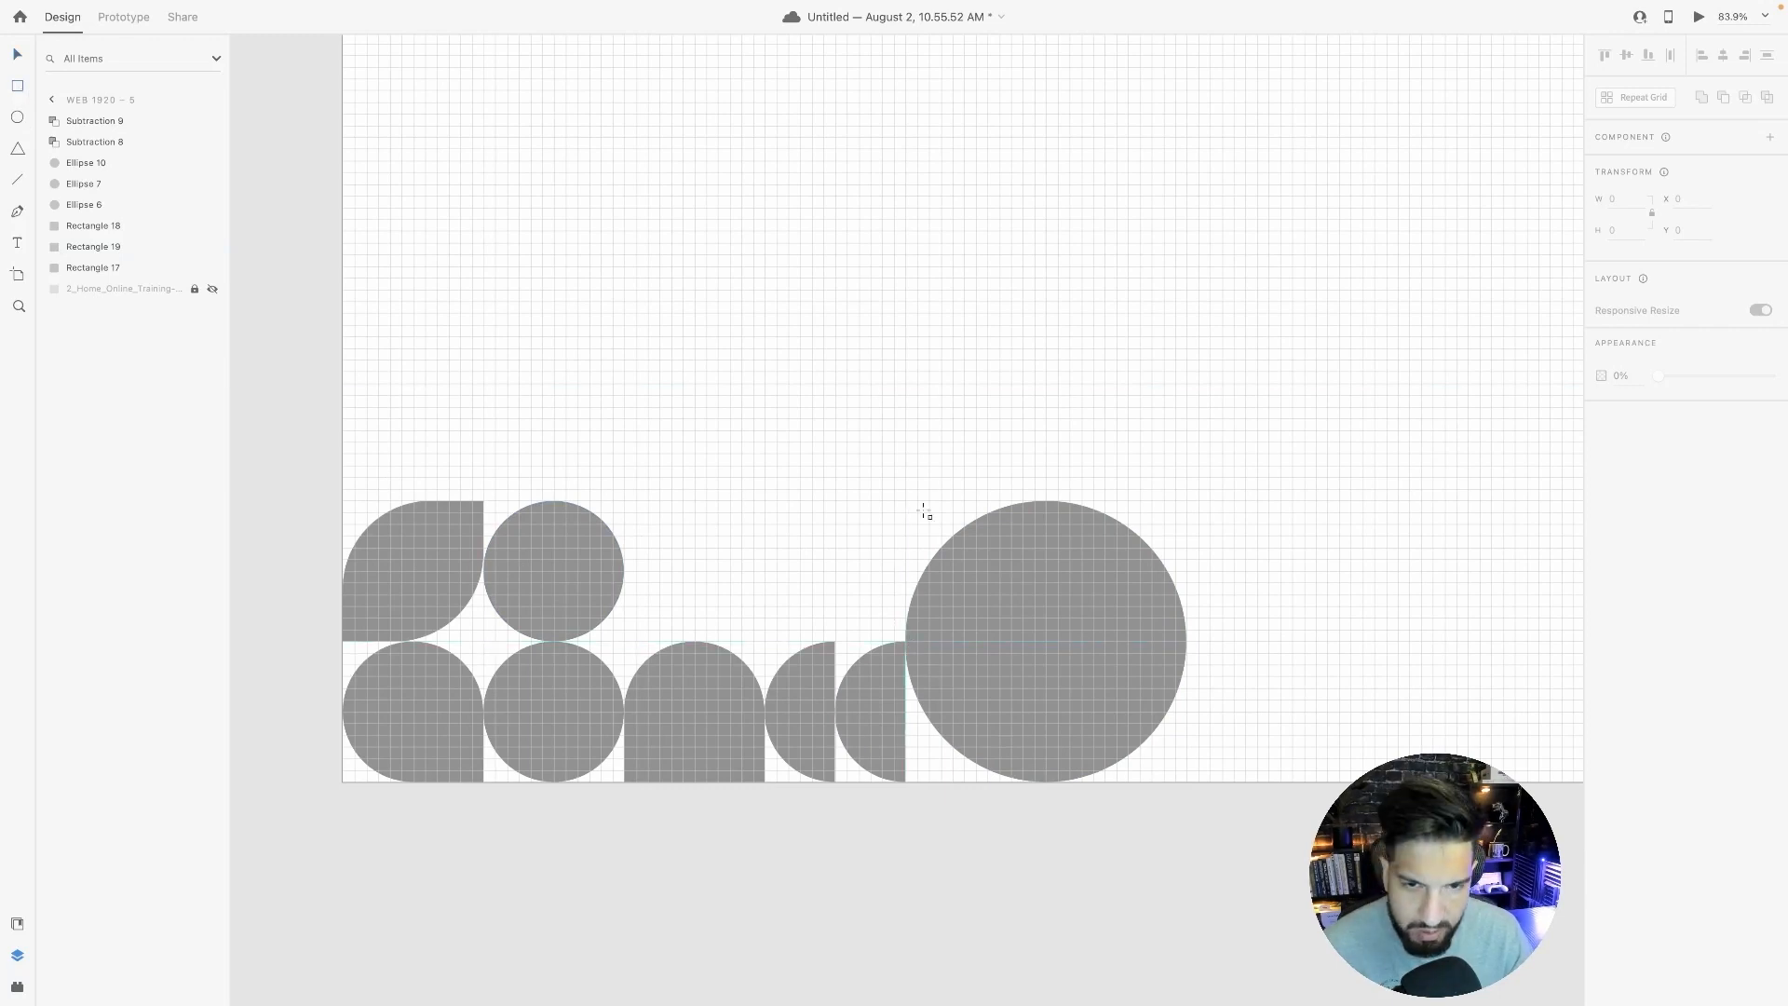
left_click_drag(1058, 454, 1059, 467)
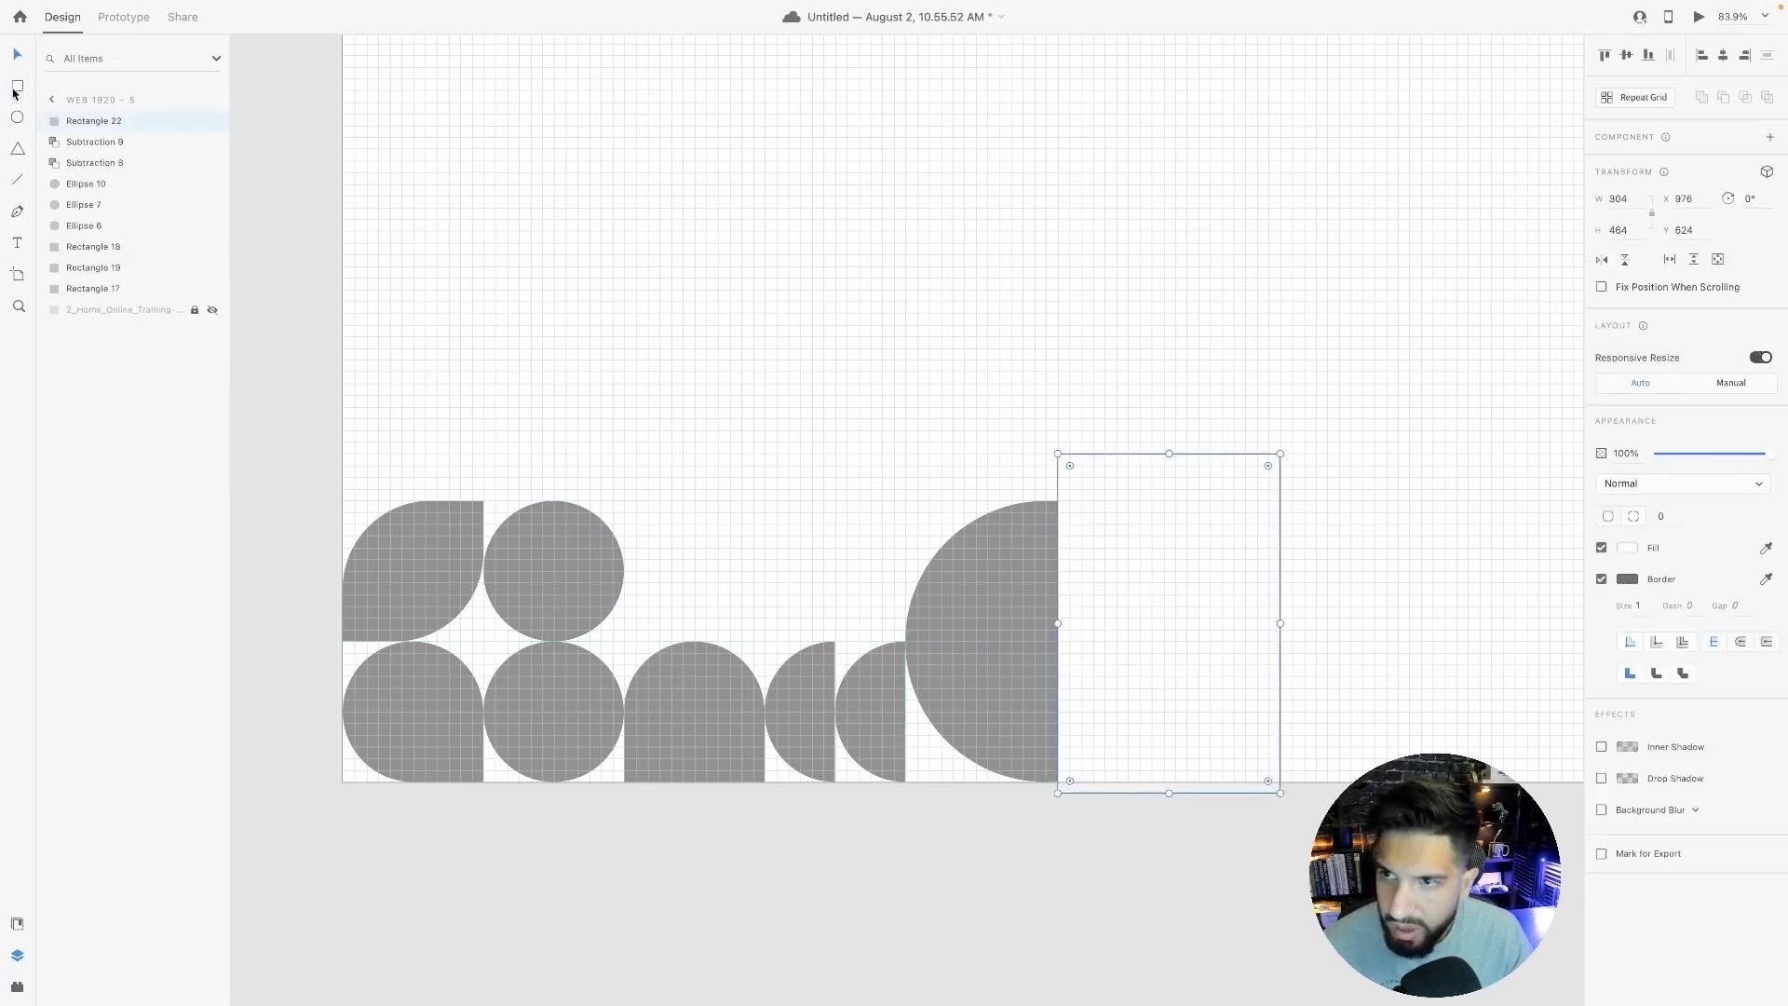
left_click(17, 86)
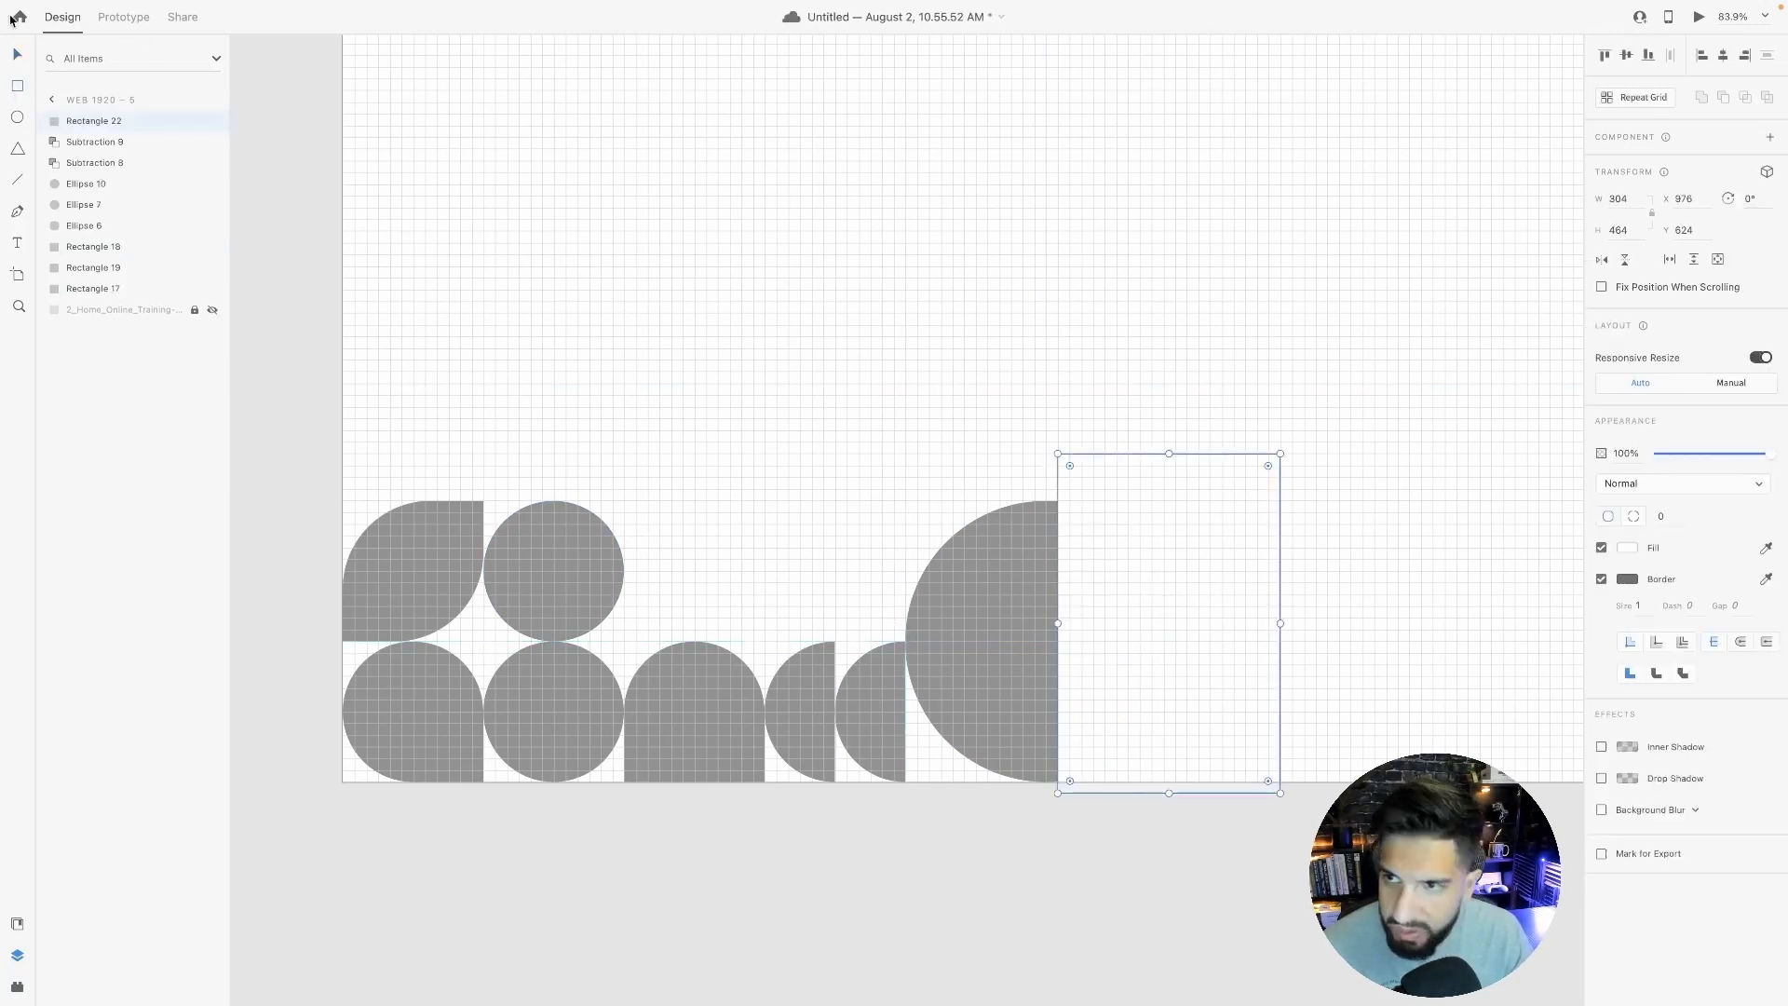
key("v")
key("Escape")
left_click_drag(1148, 585, 1135, 584)
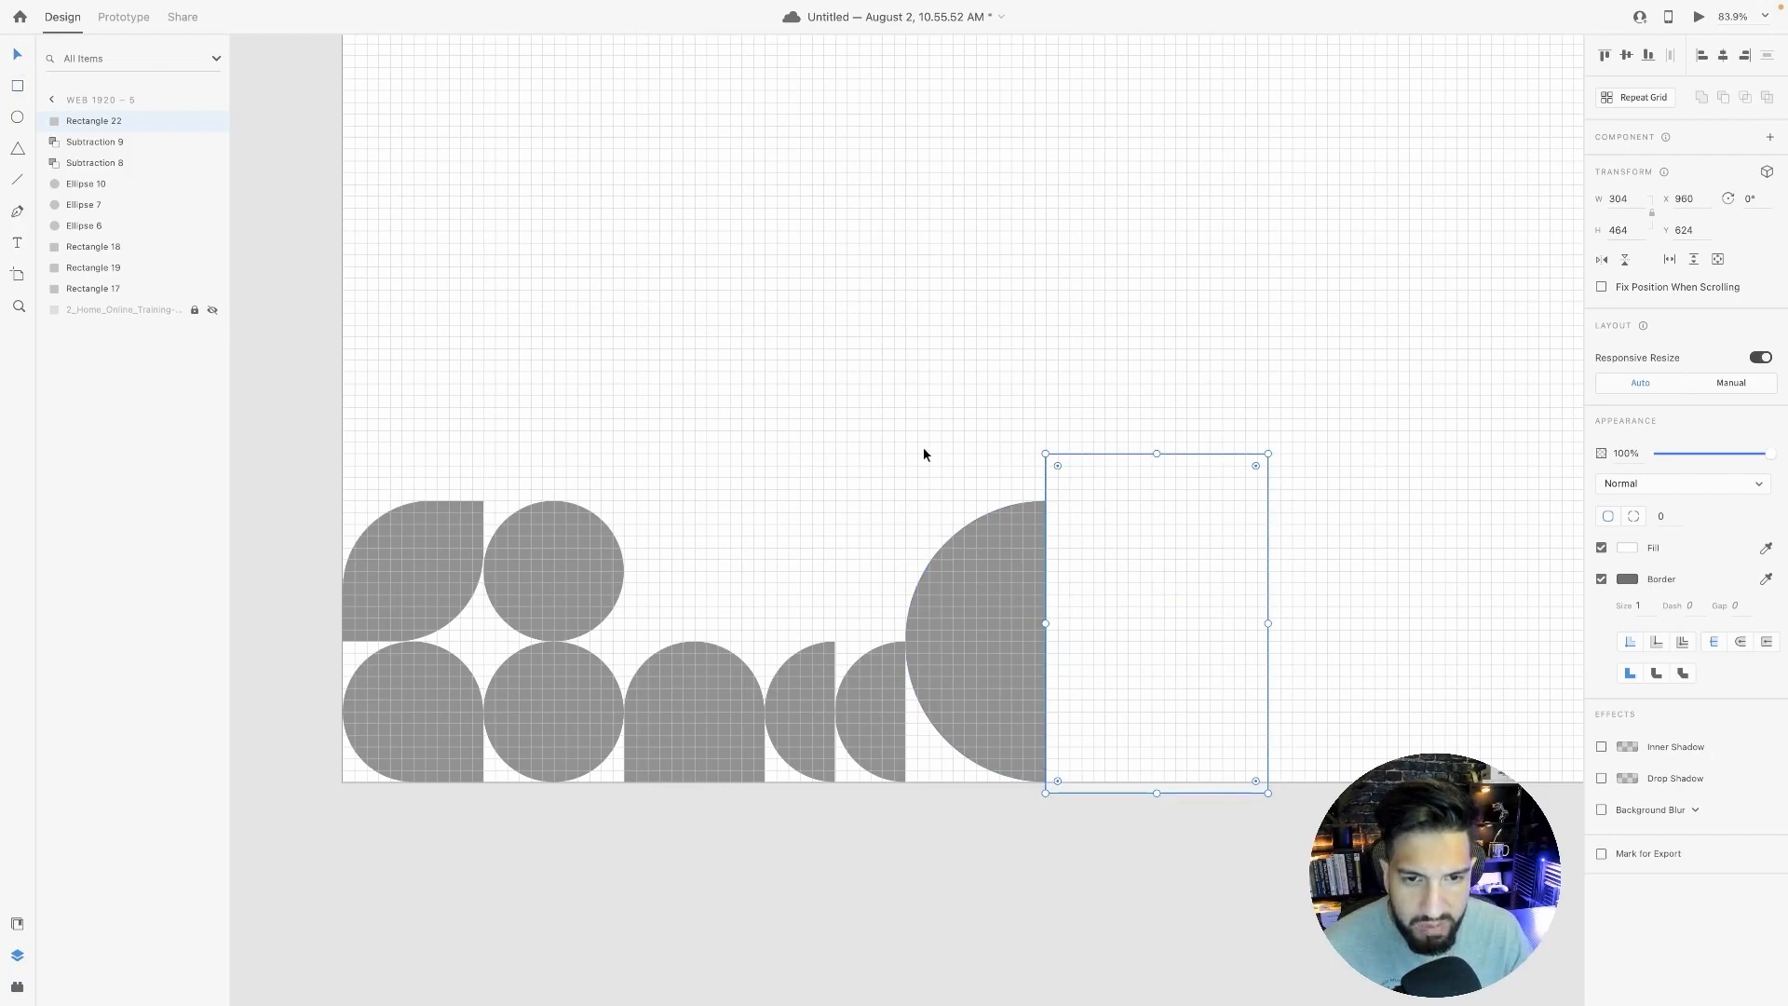
left_click_drag(930, 447, 1231, 570)
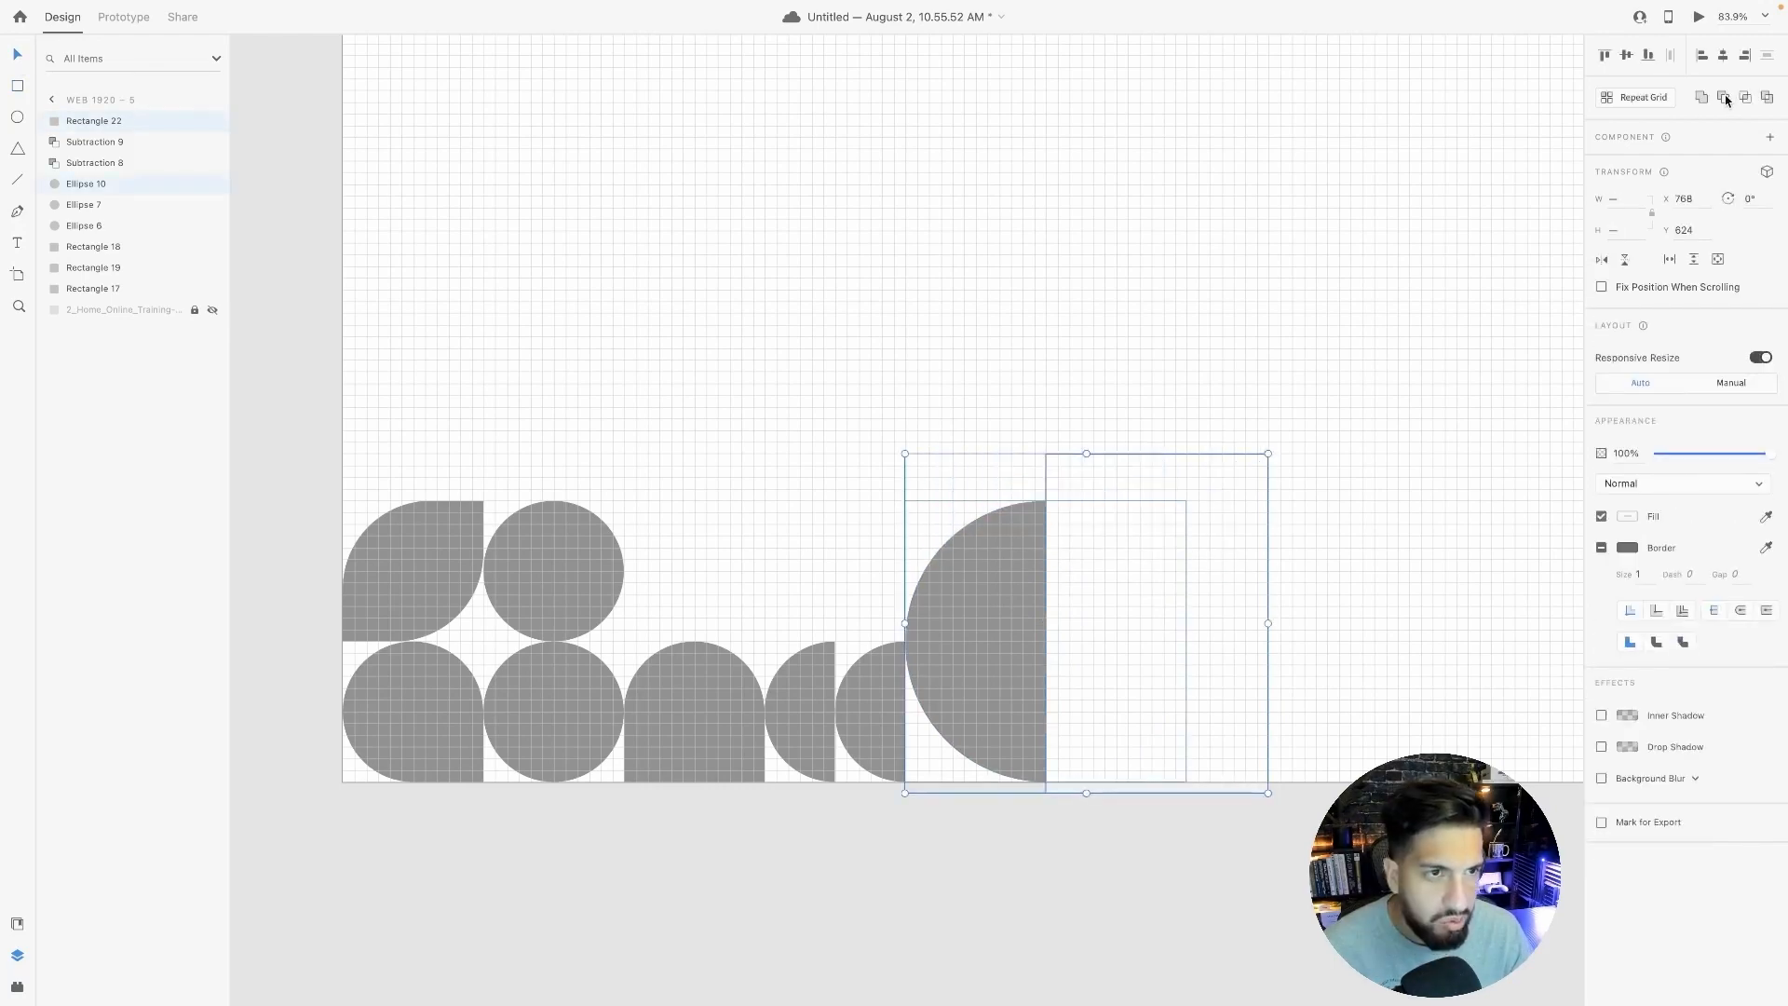
left_click(1723, 97)
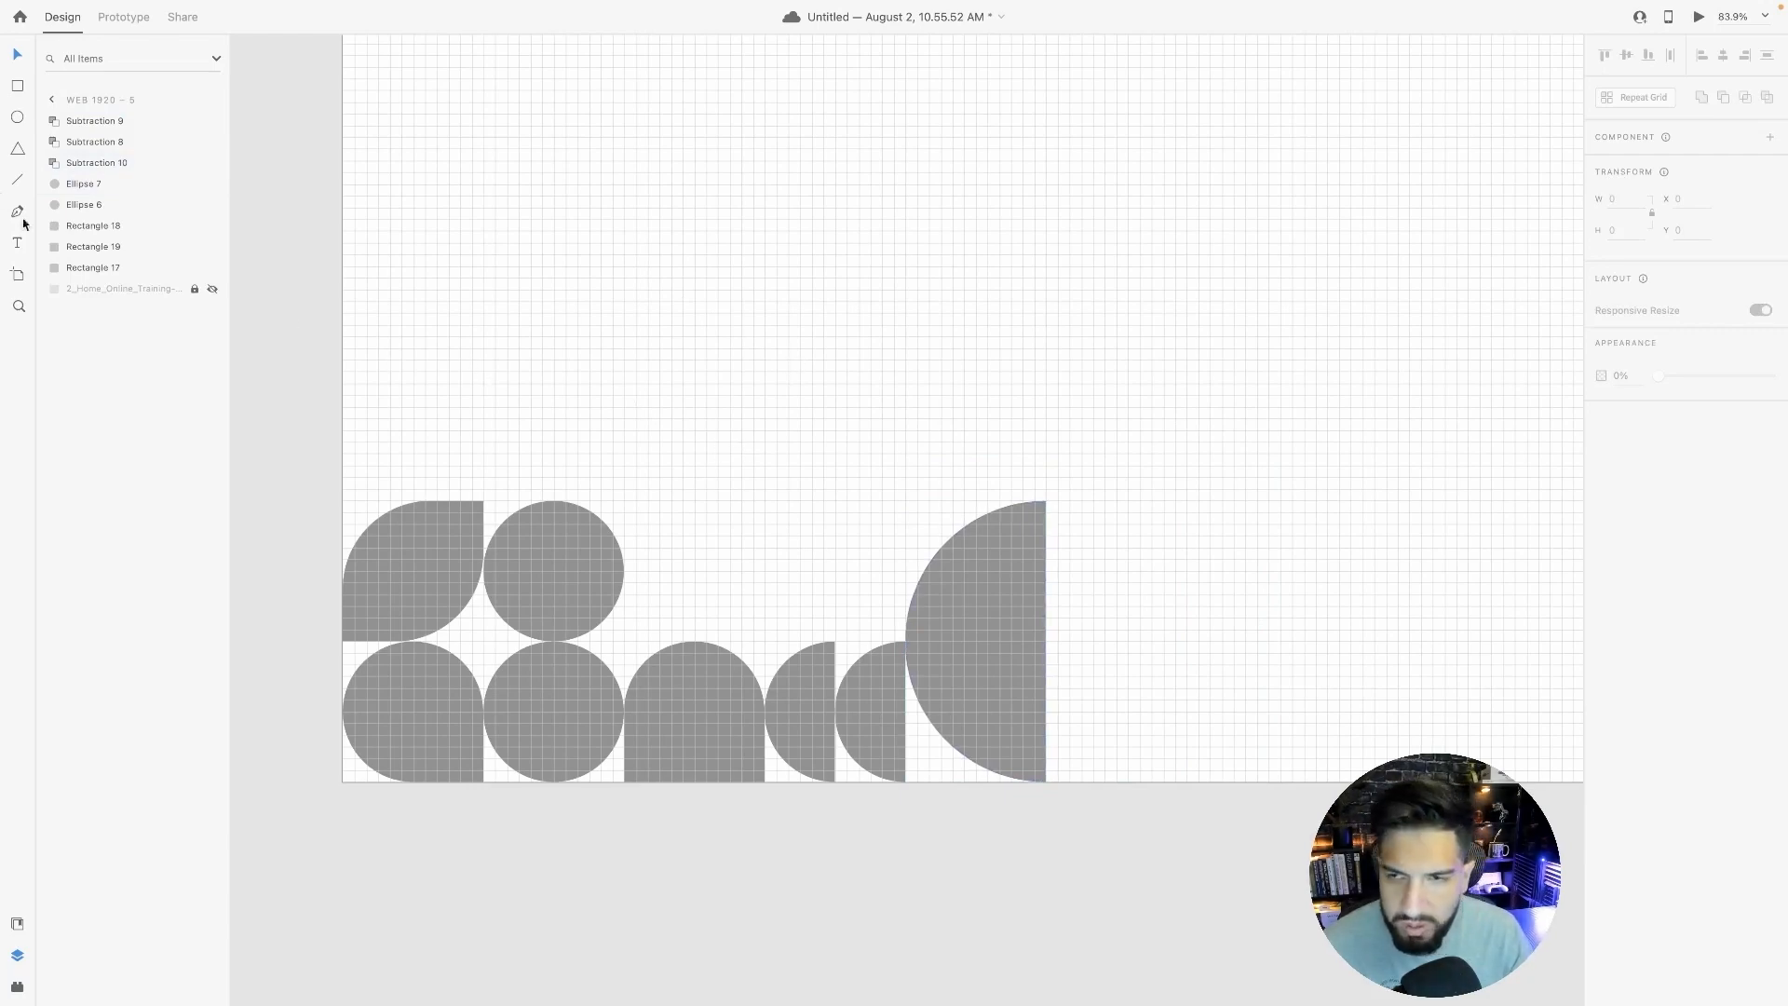
Cut the large half circle down to its lower quarter by subtracting a 336 by 256 rectangle drawn at X 688, Y 624.
left_click(17, 86)
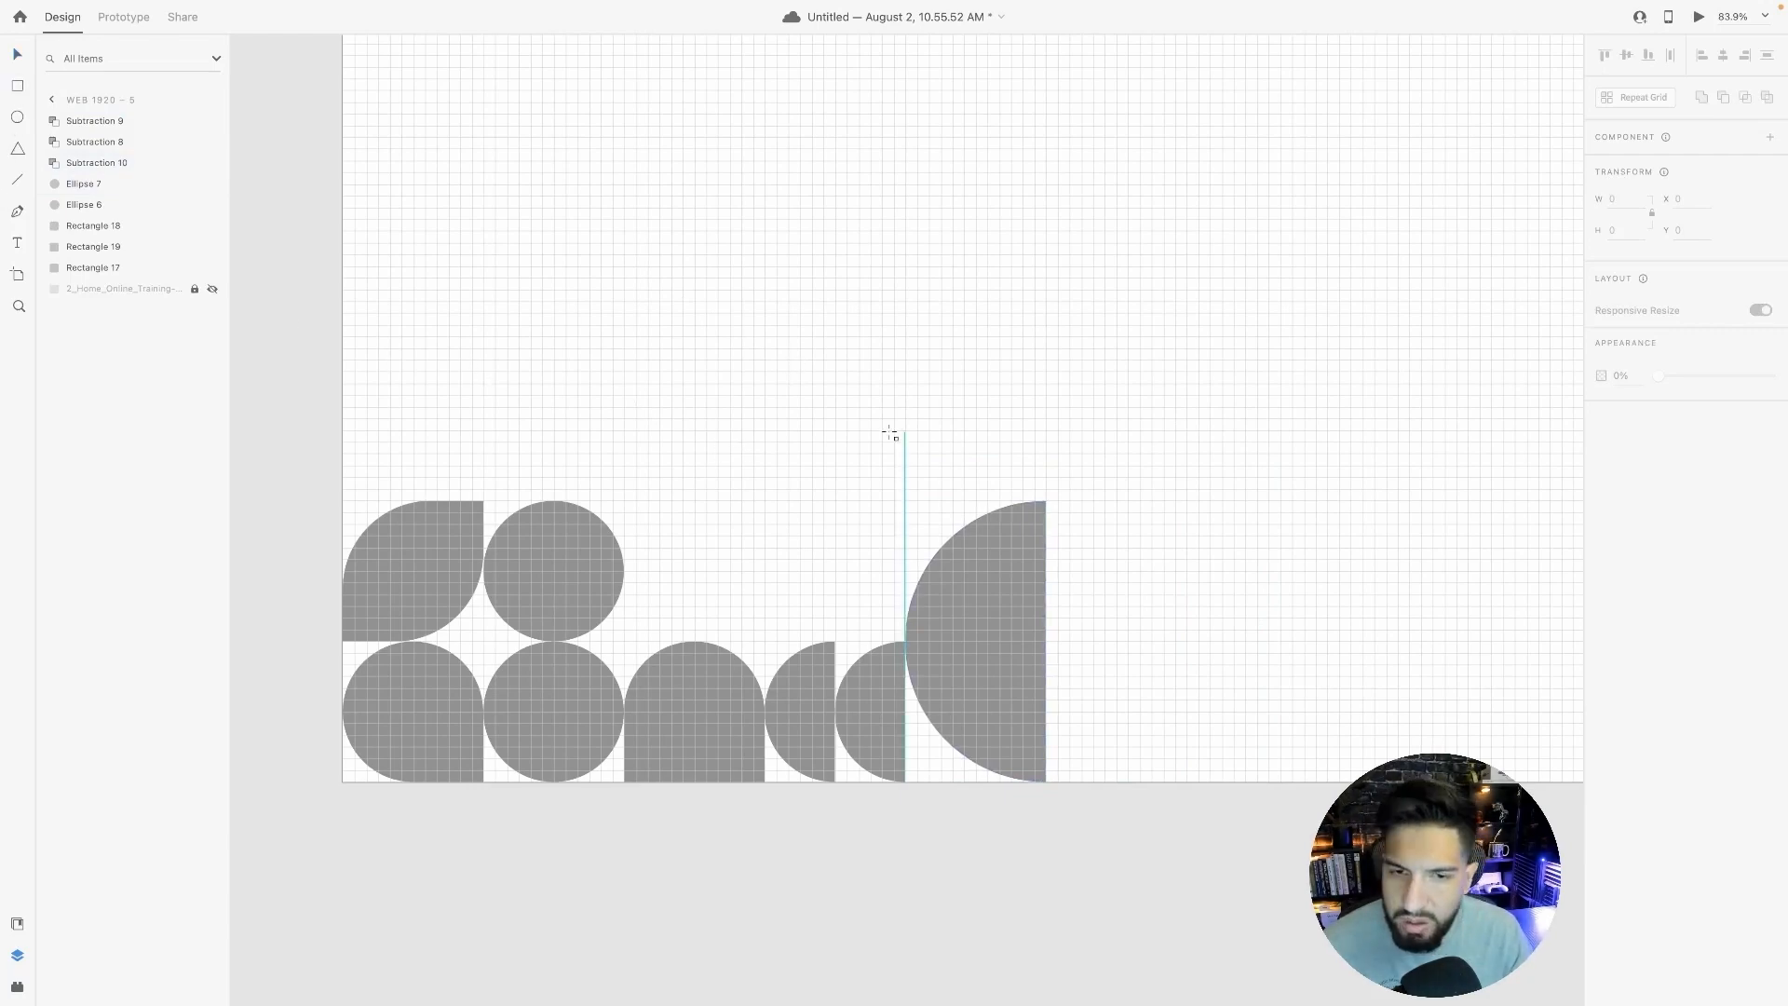
left_click_drag(847, 453, 1090, 640)
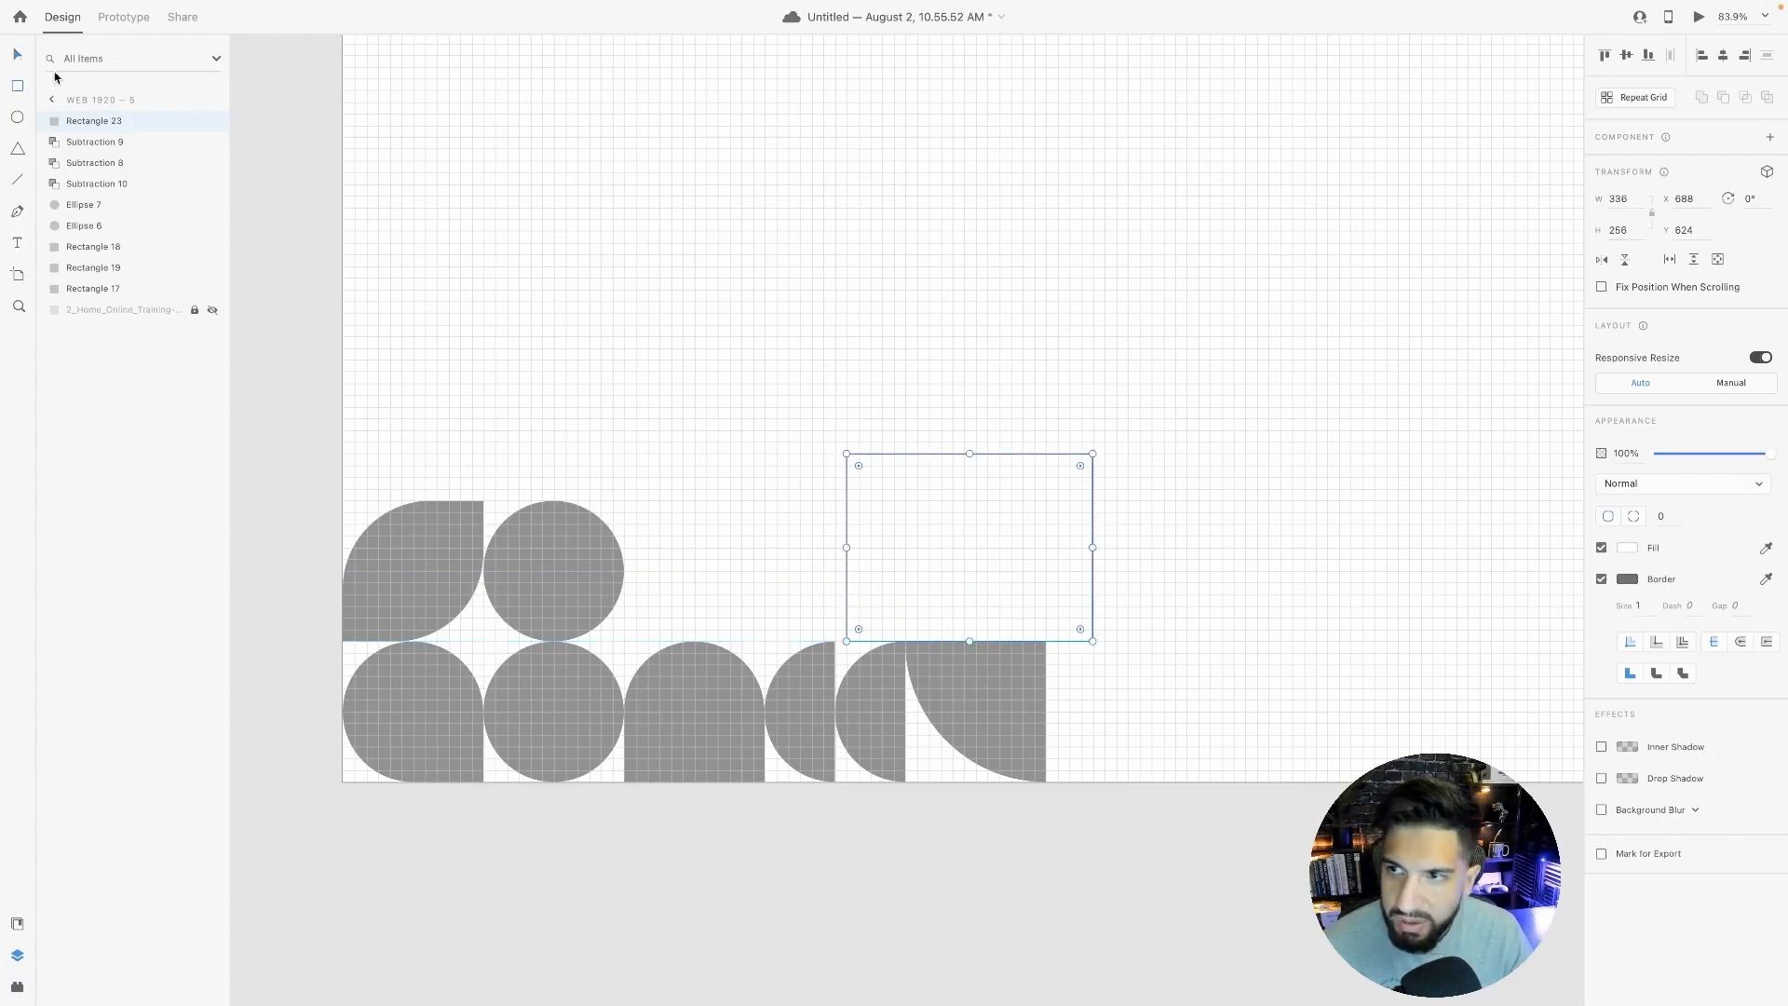
left_click(983, 705)
left_click(867, 537, "shift")
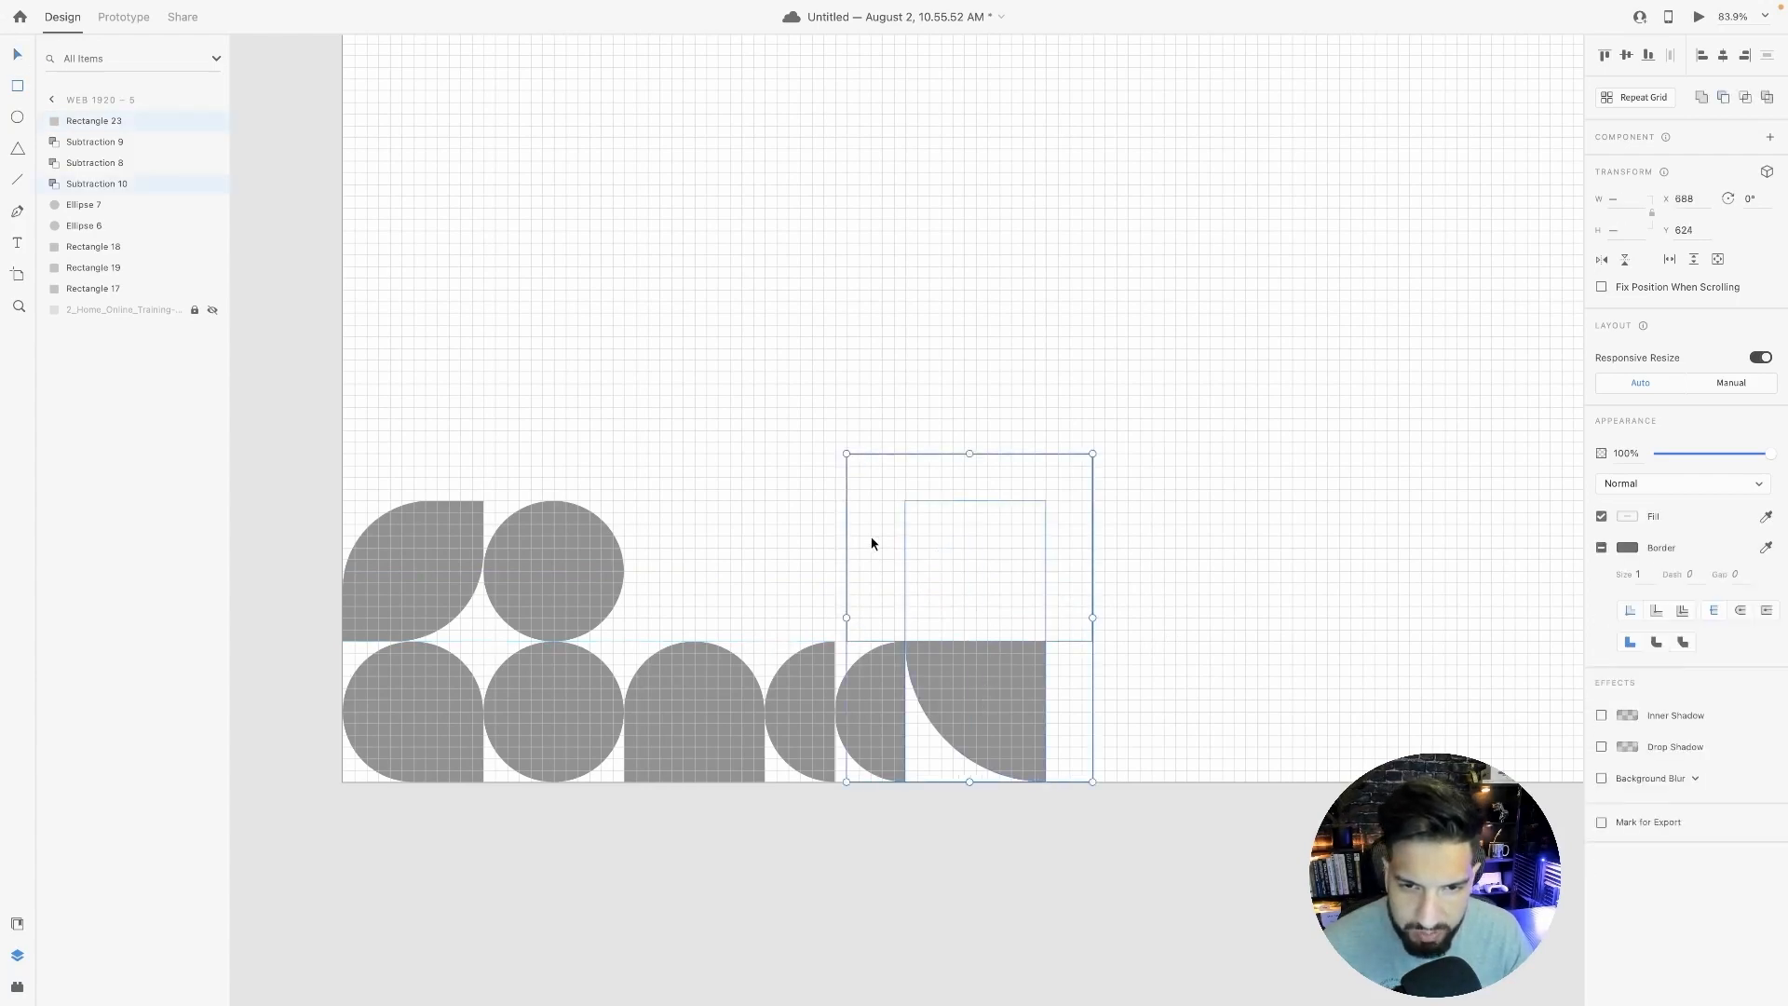
left_click(1723, 99)
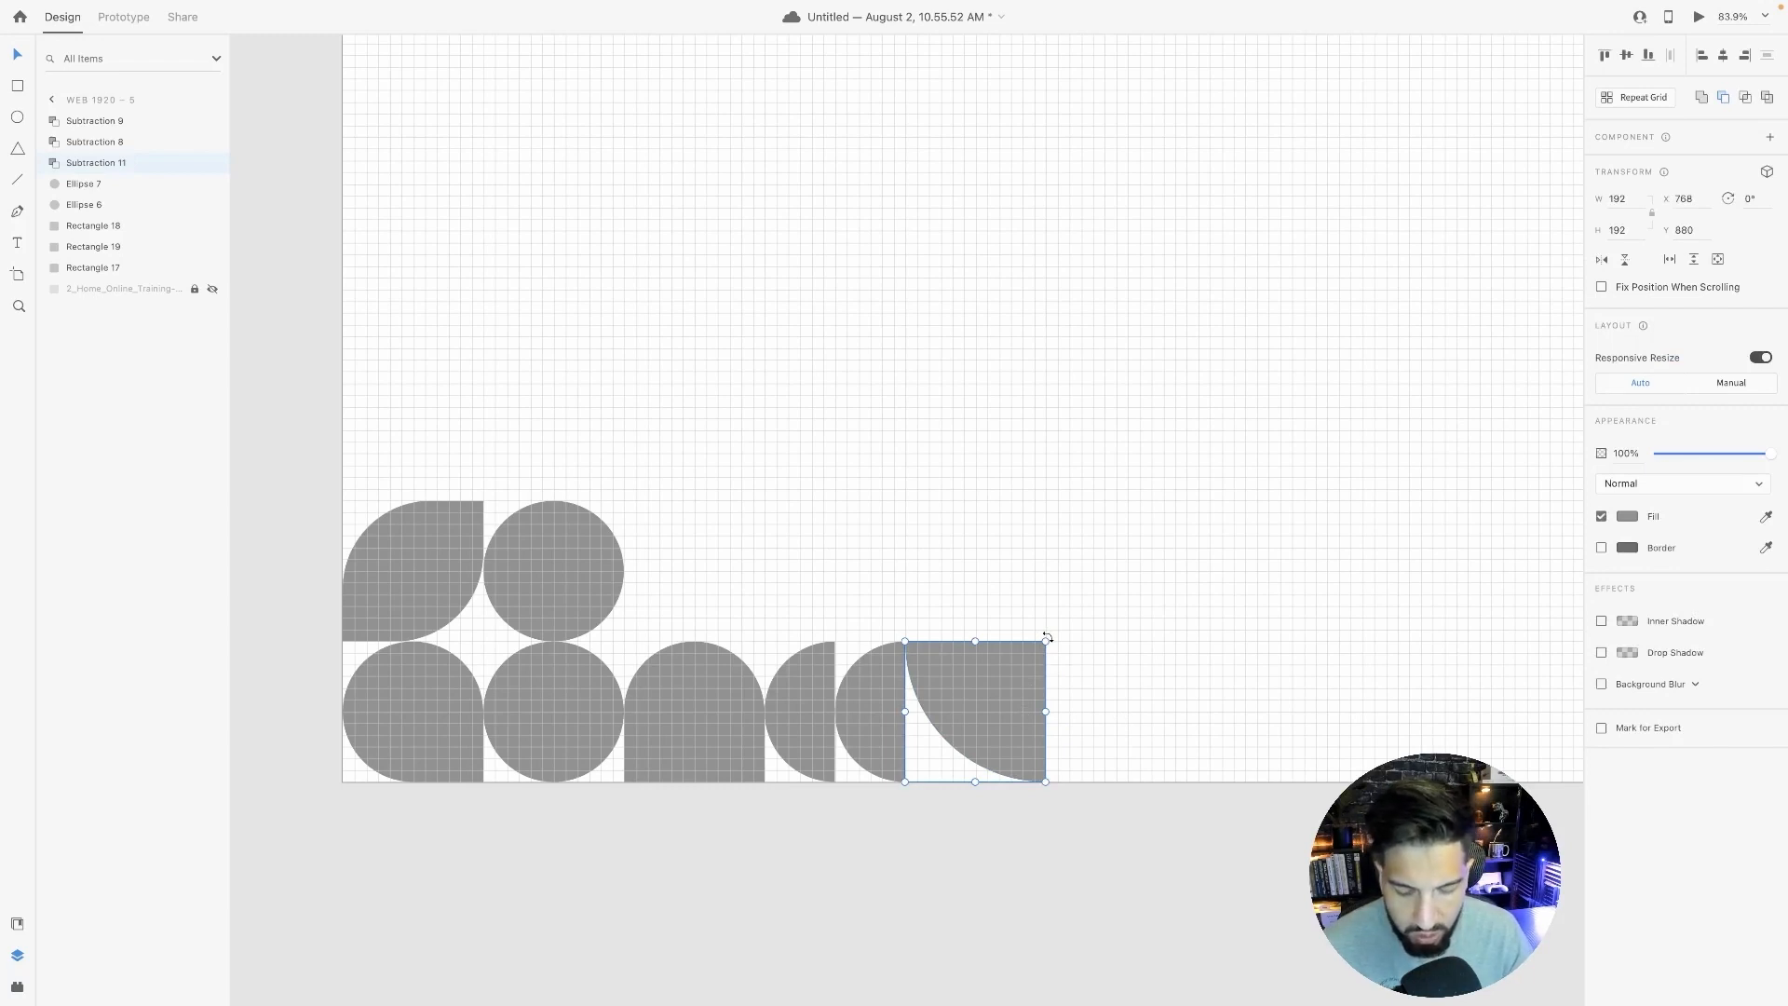
Rotate the quarter circle 180° and place it on the artboard's bottom edge at X 800, Y 880.
left_click_drag(1047, 638, 1008, 756)
left_click(1132, 858)
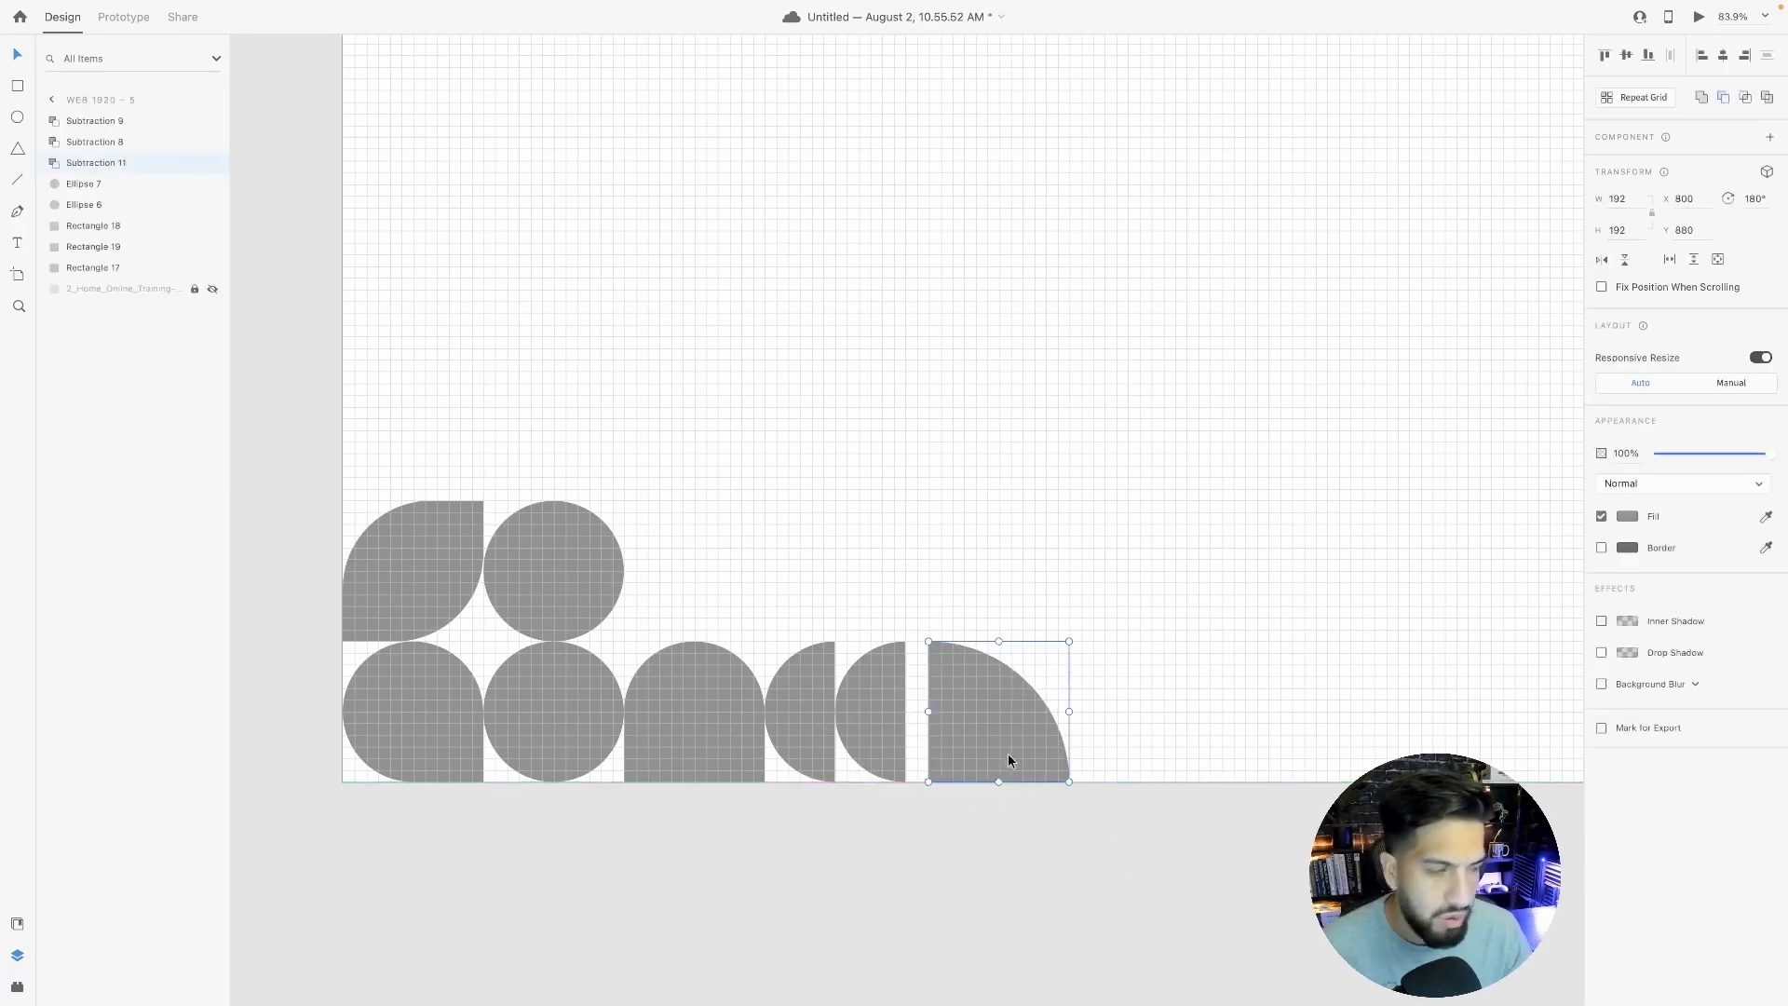
Clear the artboard's lower-left corner by moving the leaf above the arch and the bottom-row rounded square to X 816, Y 624.
left_click_drag(463, 536, 806, 375)
left_click_drag(438, 707, 1033, 518)
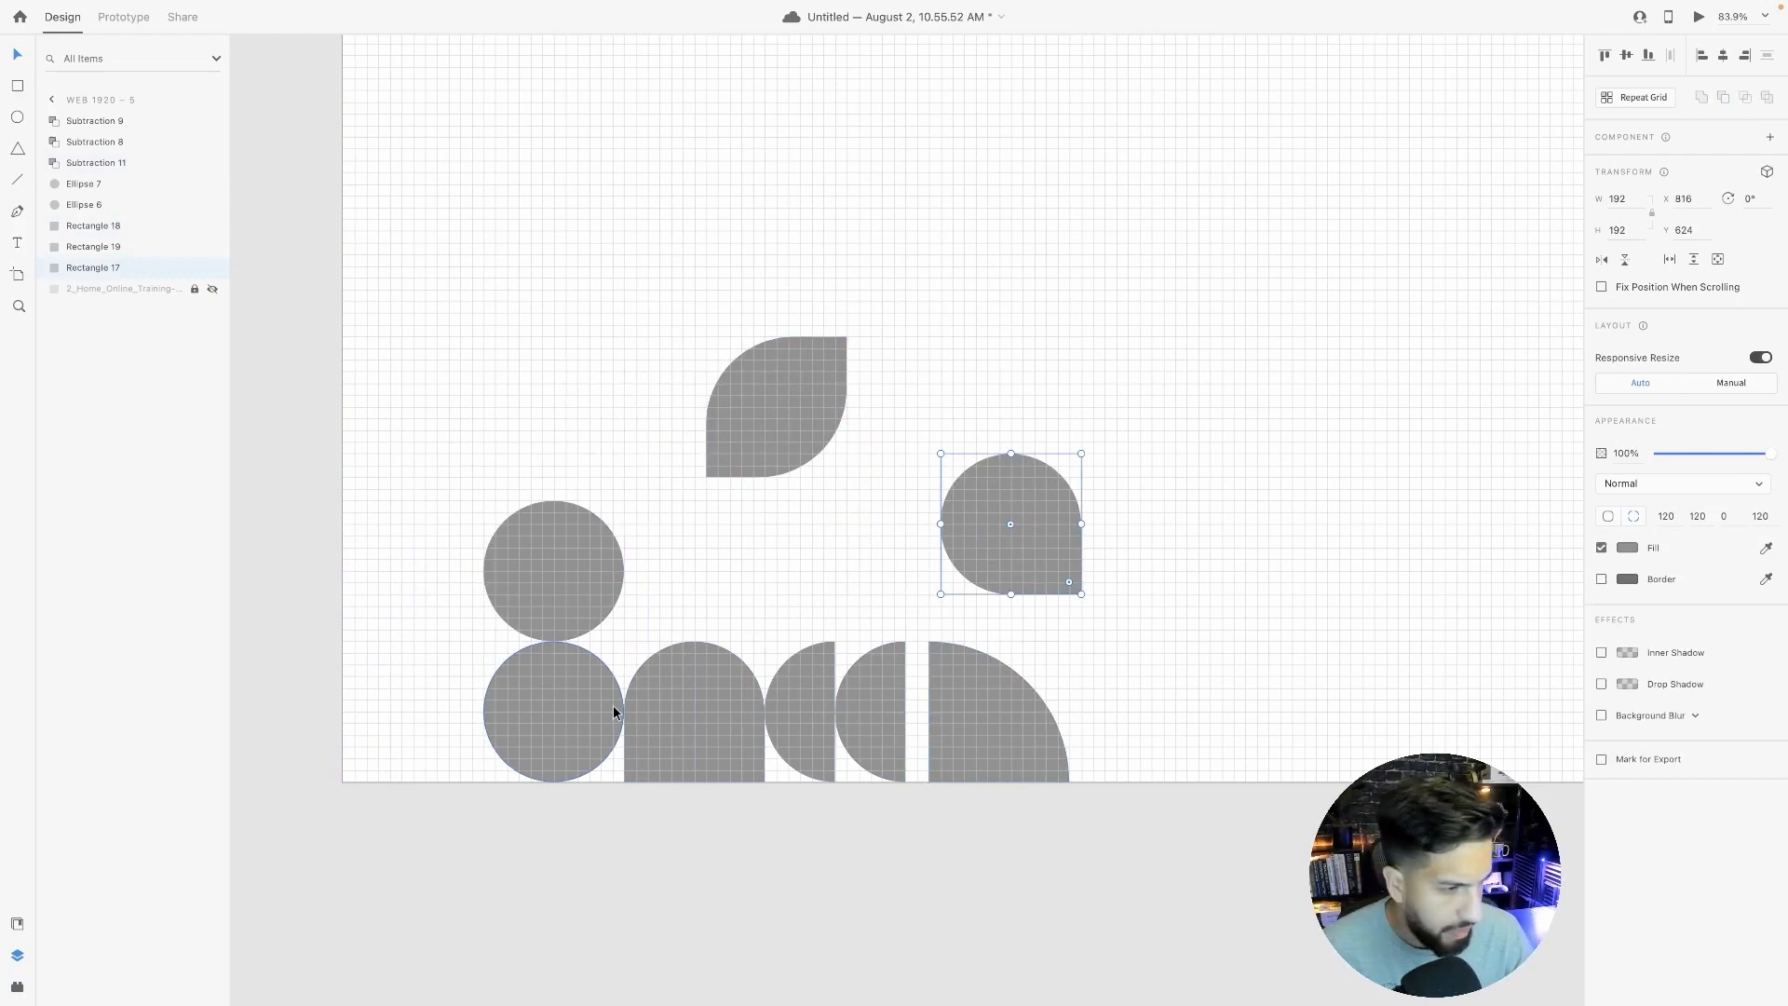
Group the two half circles and move the group into the artboard's lower-left corner at X 0, Y 880.
left_click_drag(796, 618, 895, 729)
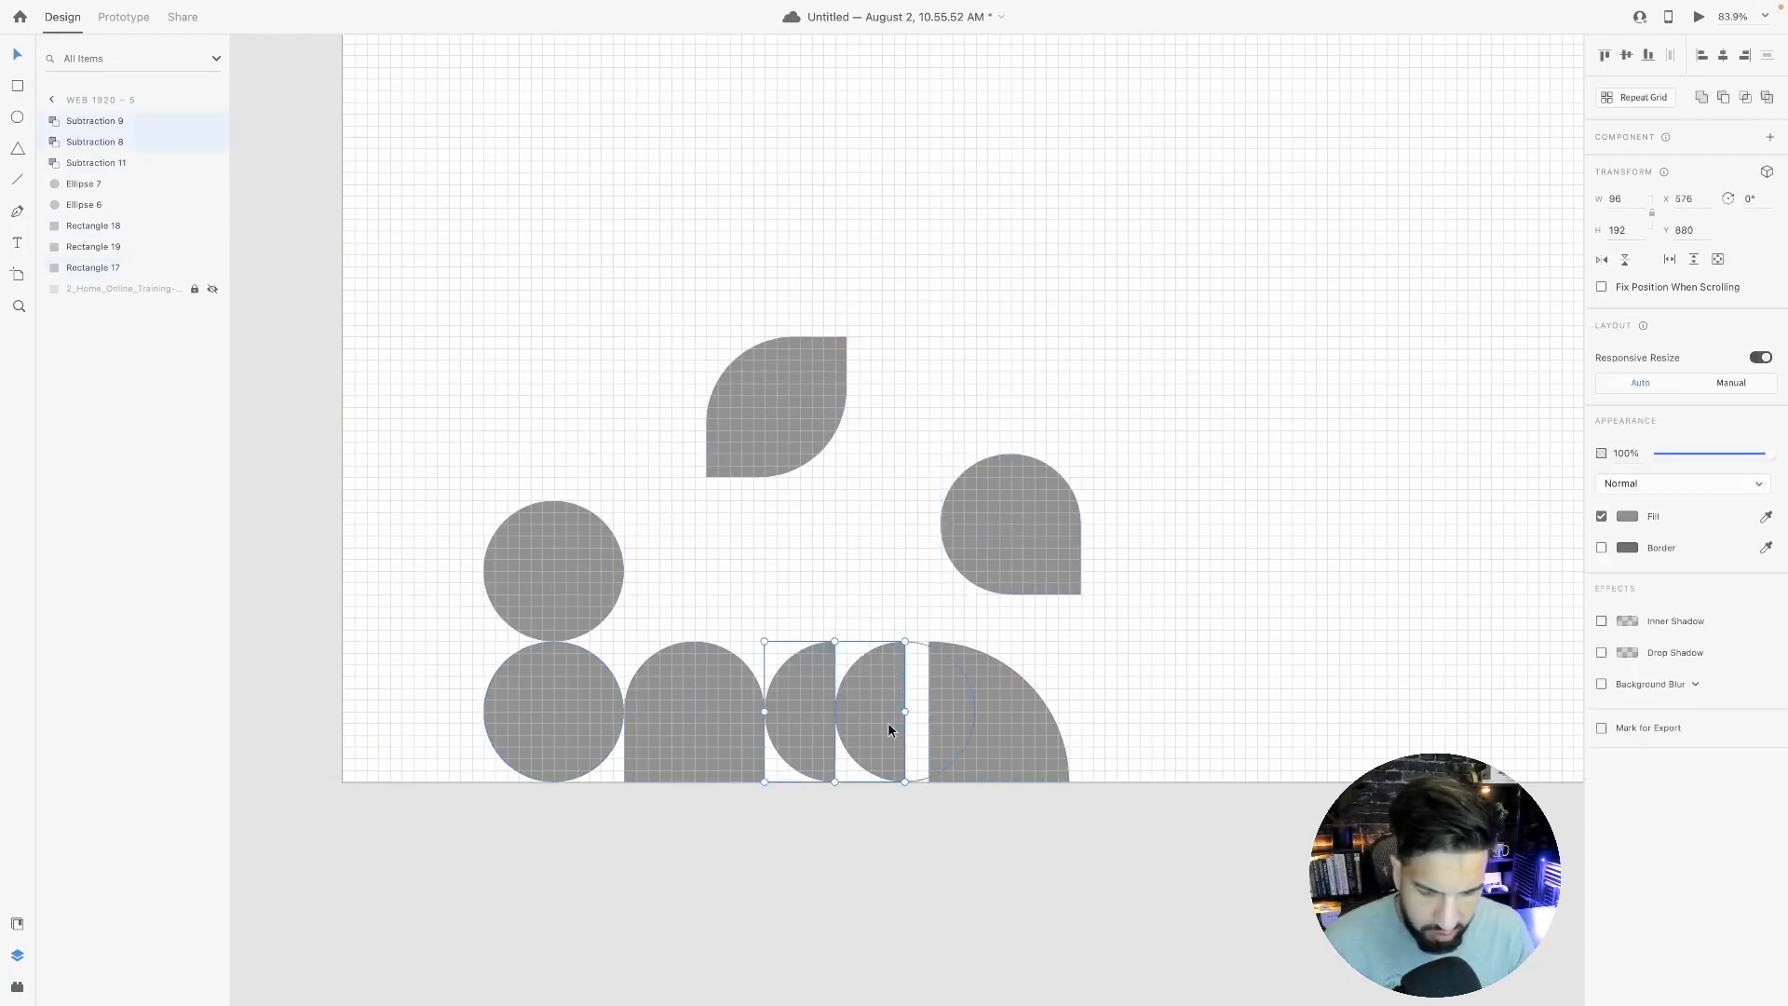
left_click(746, 585)
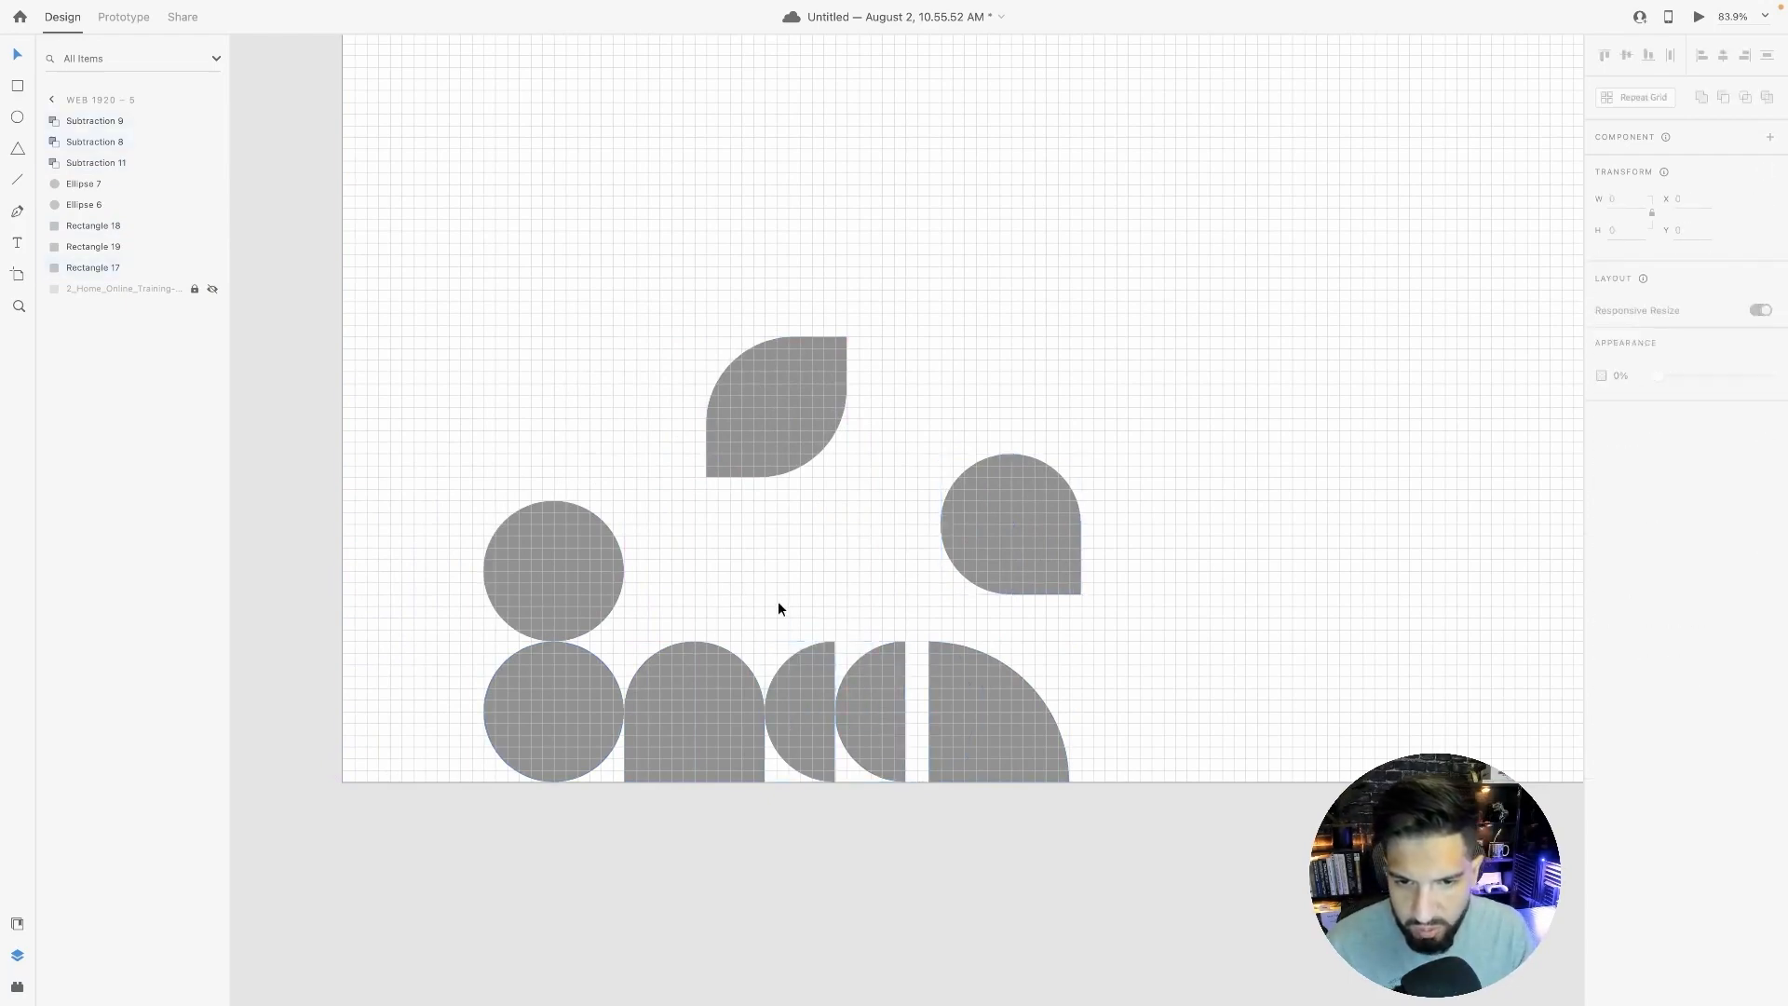
left_click_drag(778, 608, 897, 696)
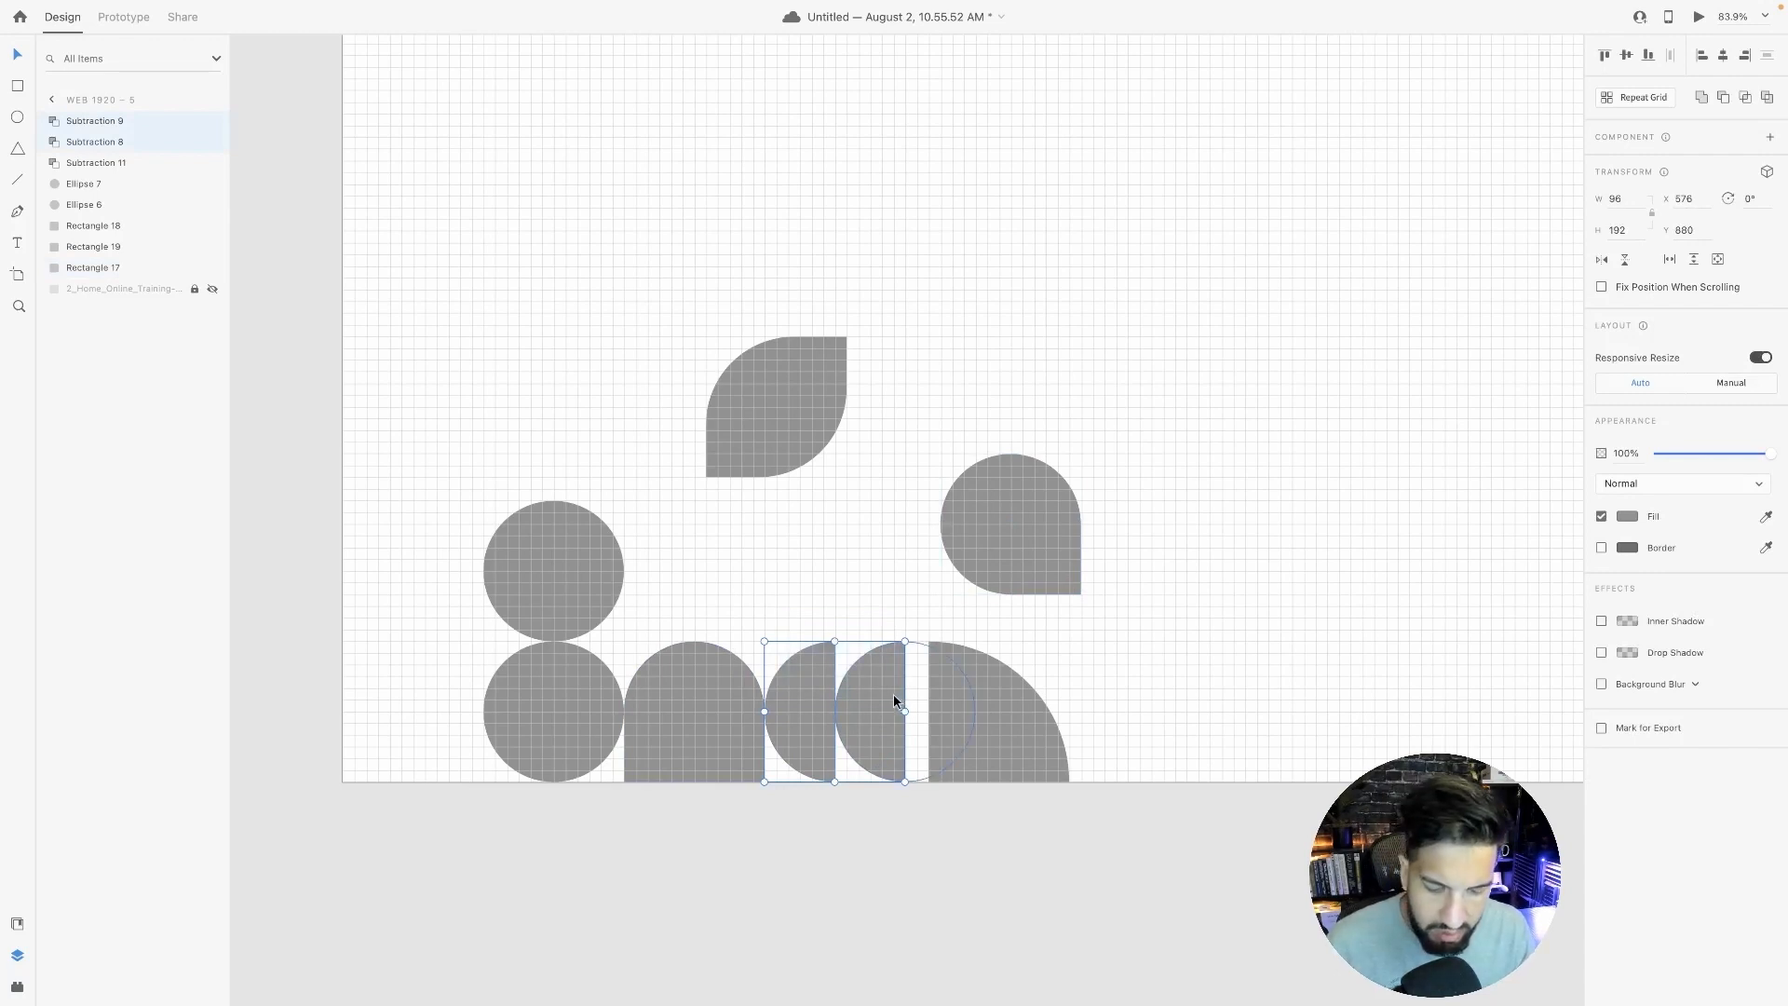
key("super+g")
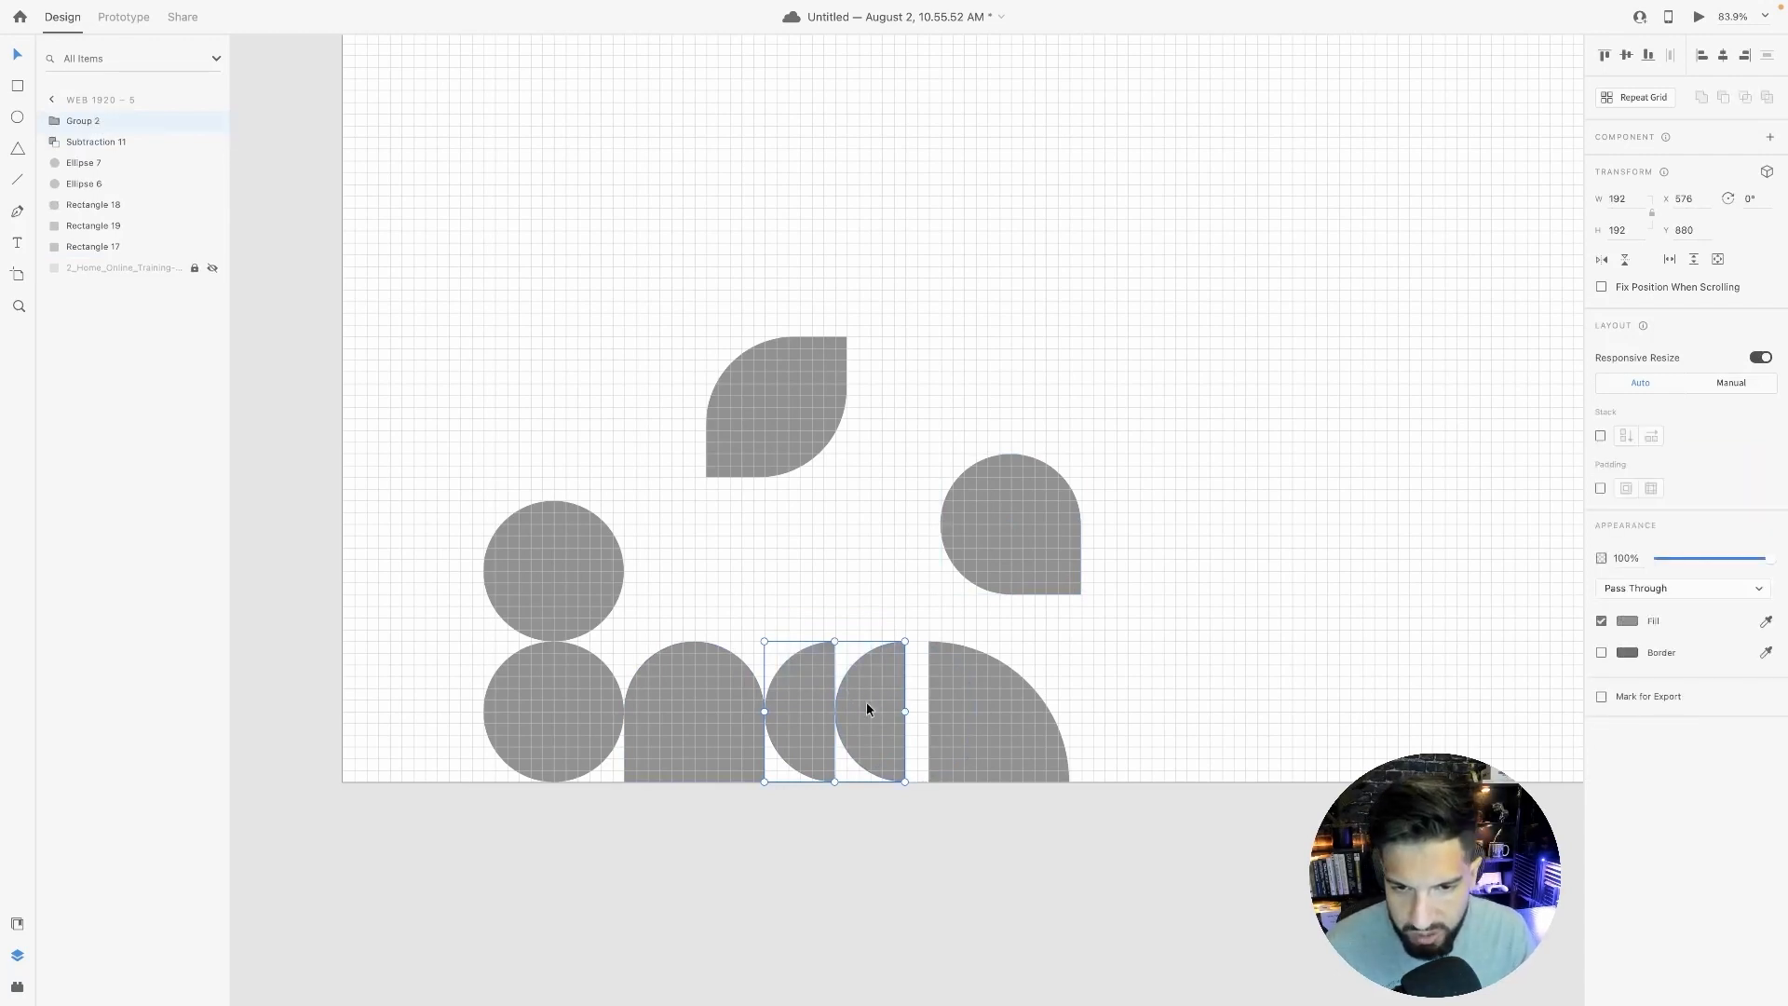
right_click(858, 706)
left_click(814, 674)
left_click_drag(814, 674, 390, 694)
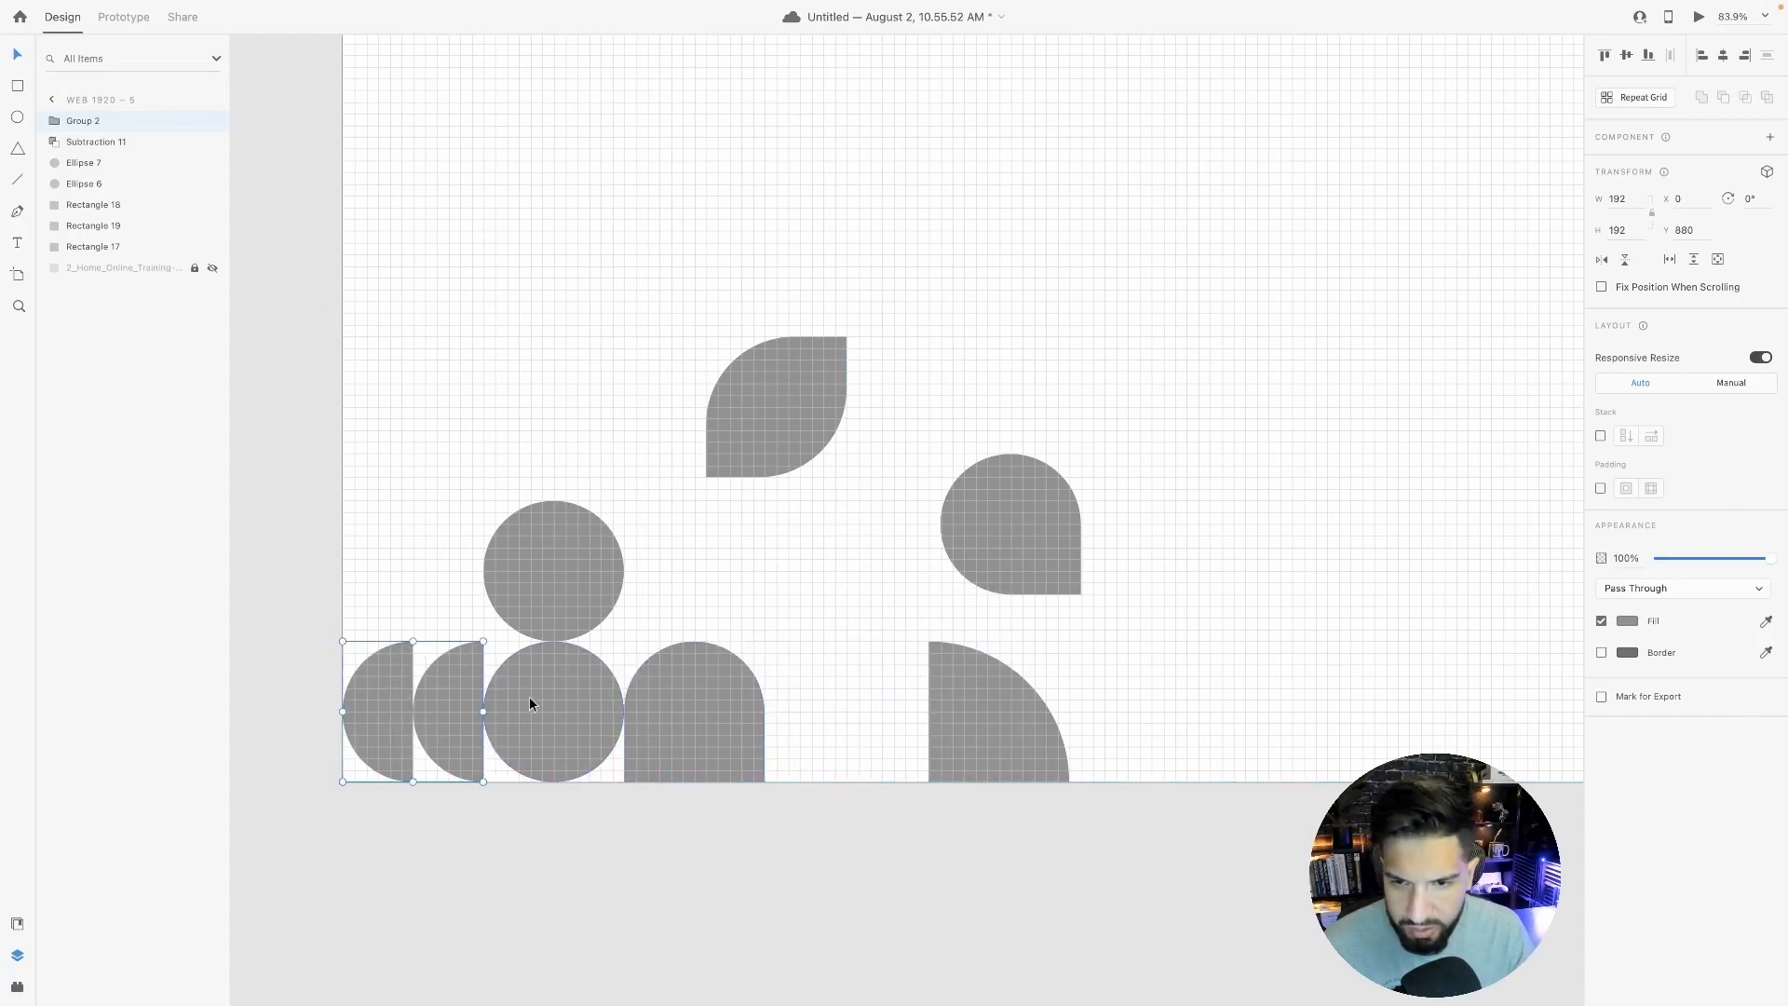
Move the bottom-row circle up out of the row and put the rounded square in its place beside the half circles.
left_click_drag(529, 698, 828, 540)
left_click_drag(989, 553, 535, 741)
left_click(728, 825)
Place the remaining left circle in the arch's bottom-row slot at X 384, Y 880, and move the arch up to X 256, Y 640.
left_click_drag(700, 705, 875, 700)
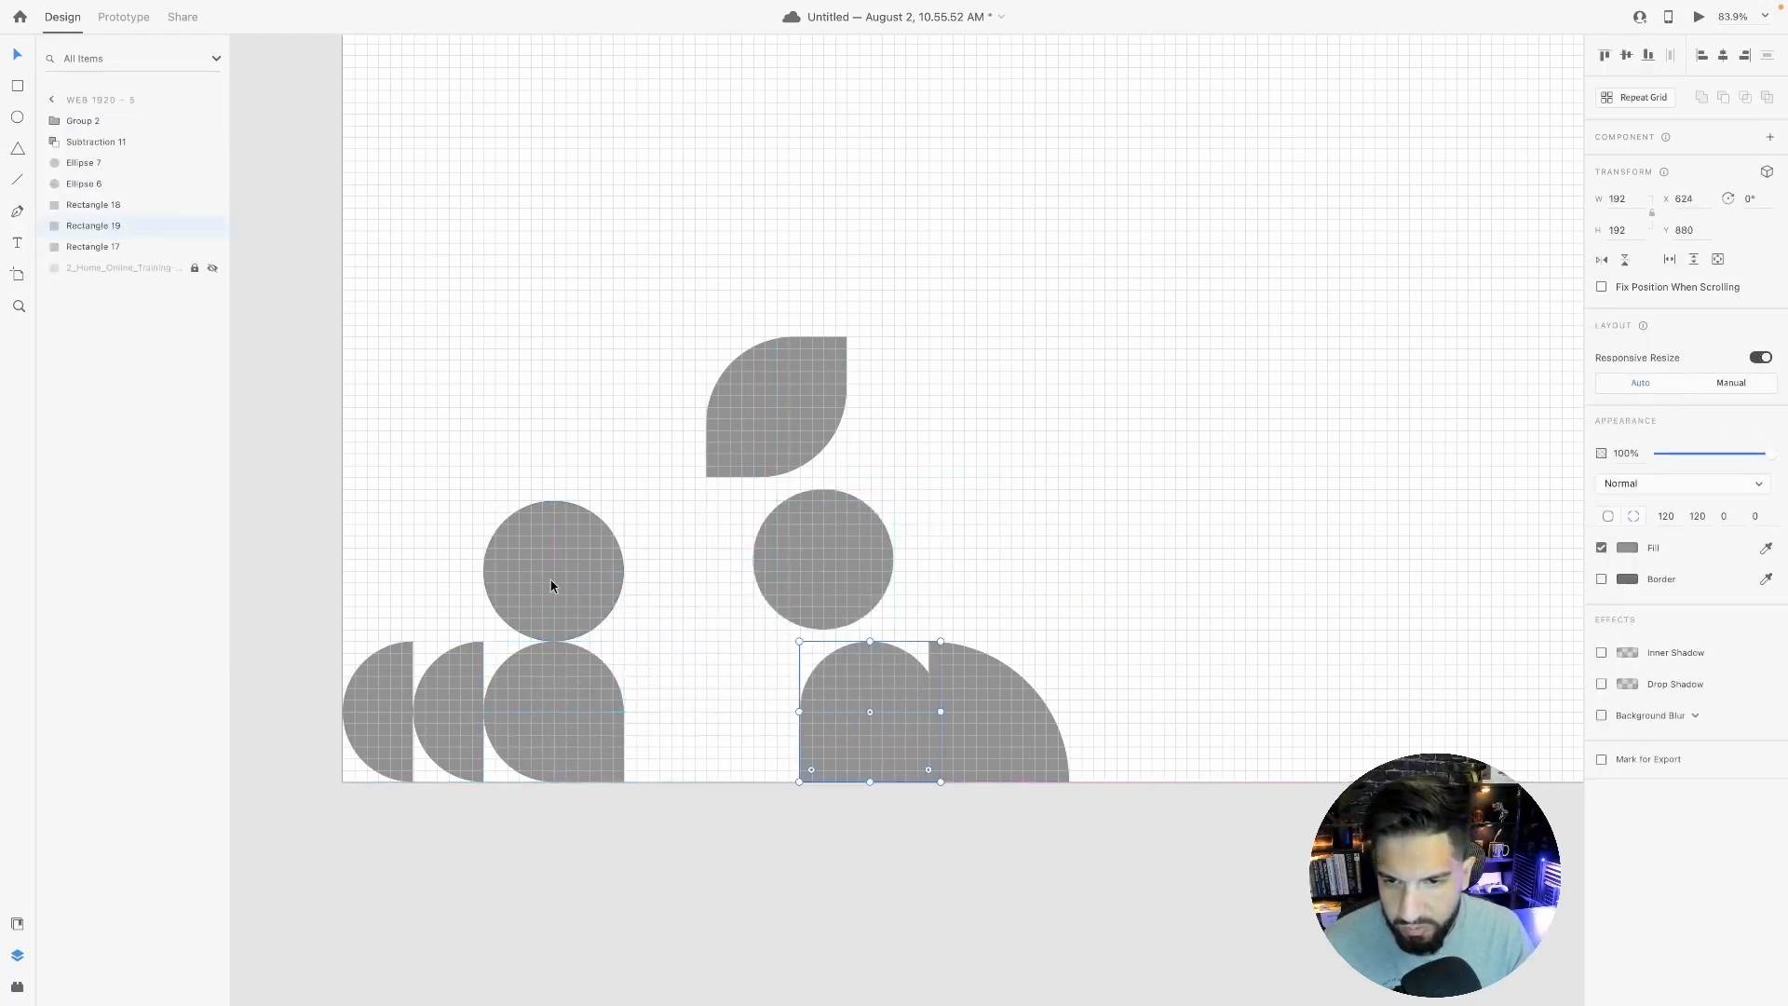
left_click_drag(551, 586, 697, 711)
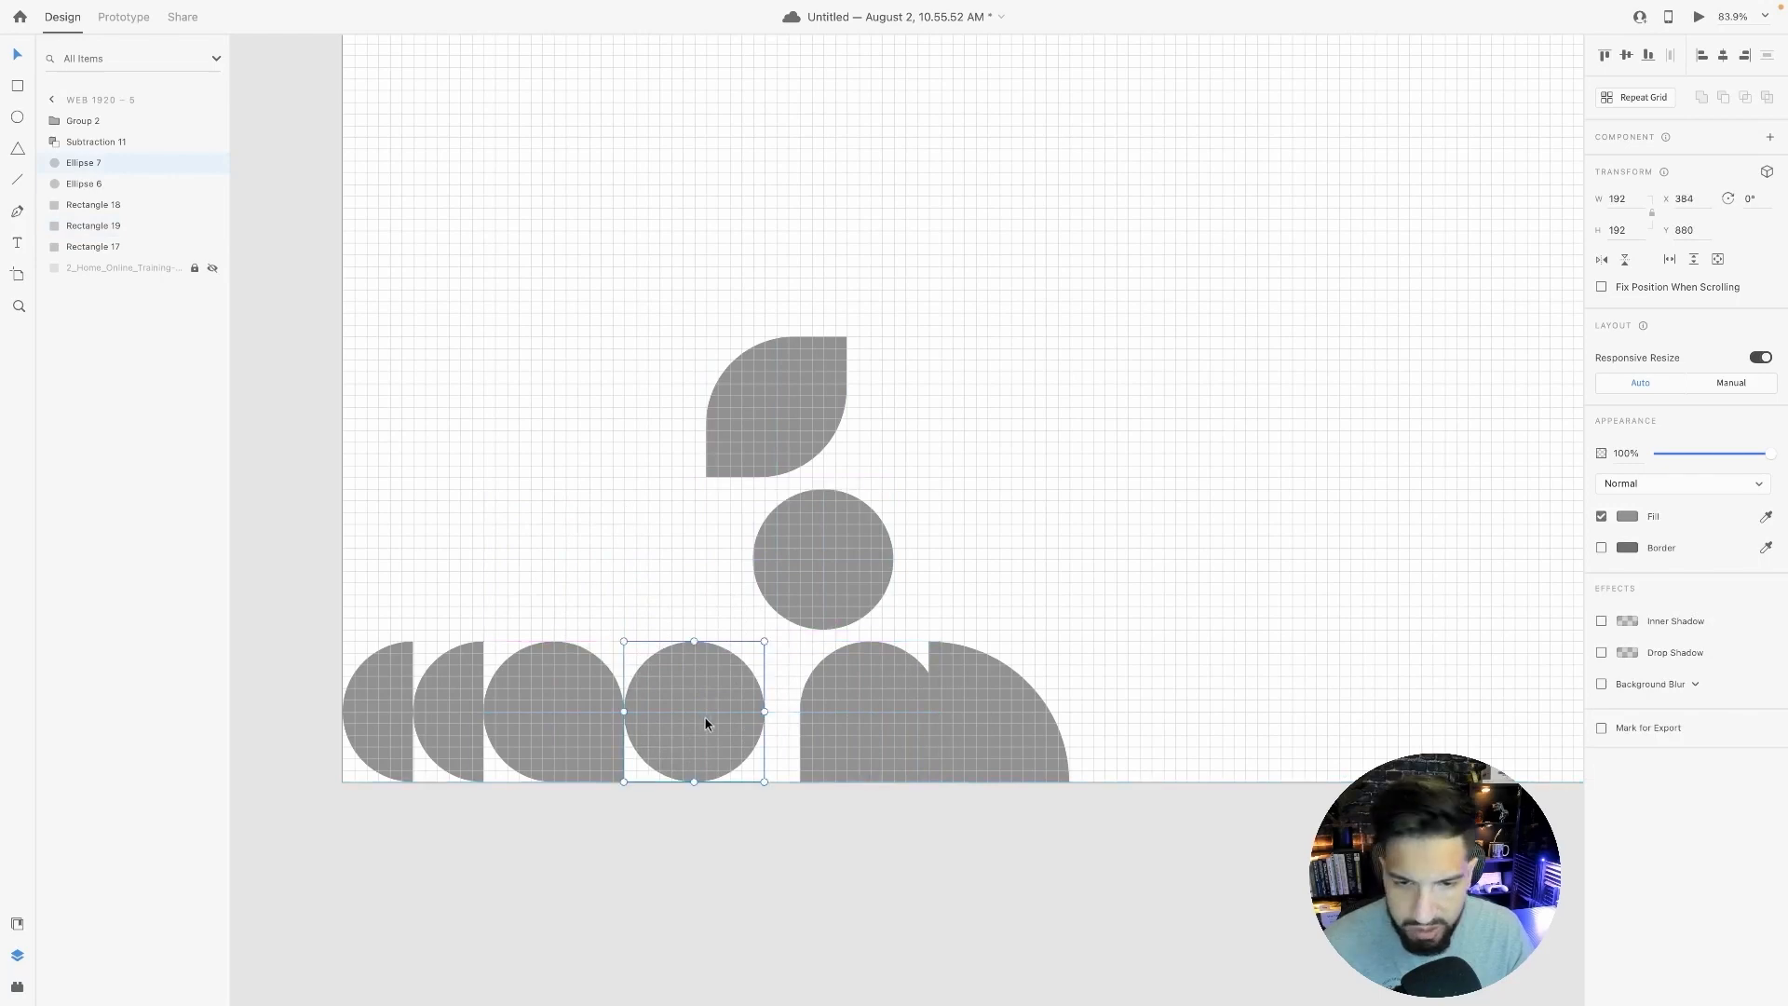
left_click_drag(838, 696, 579, 532)
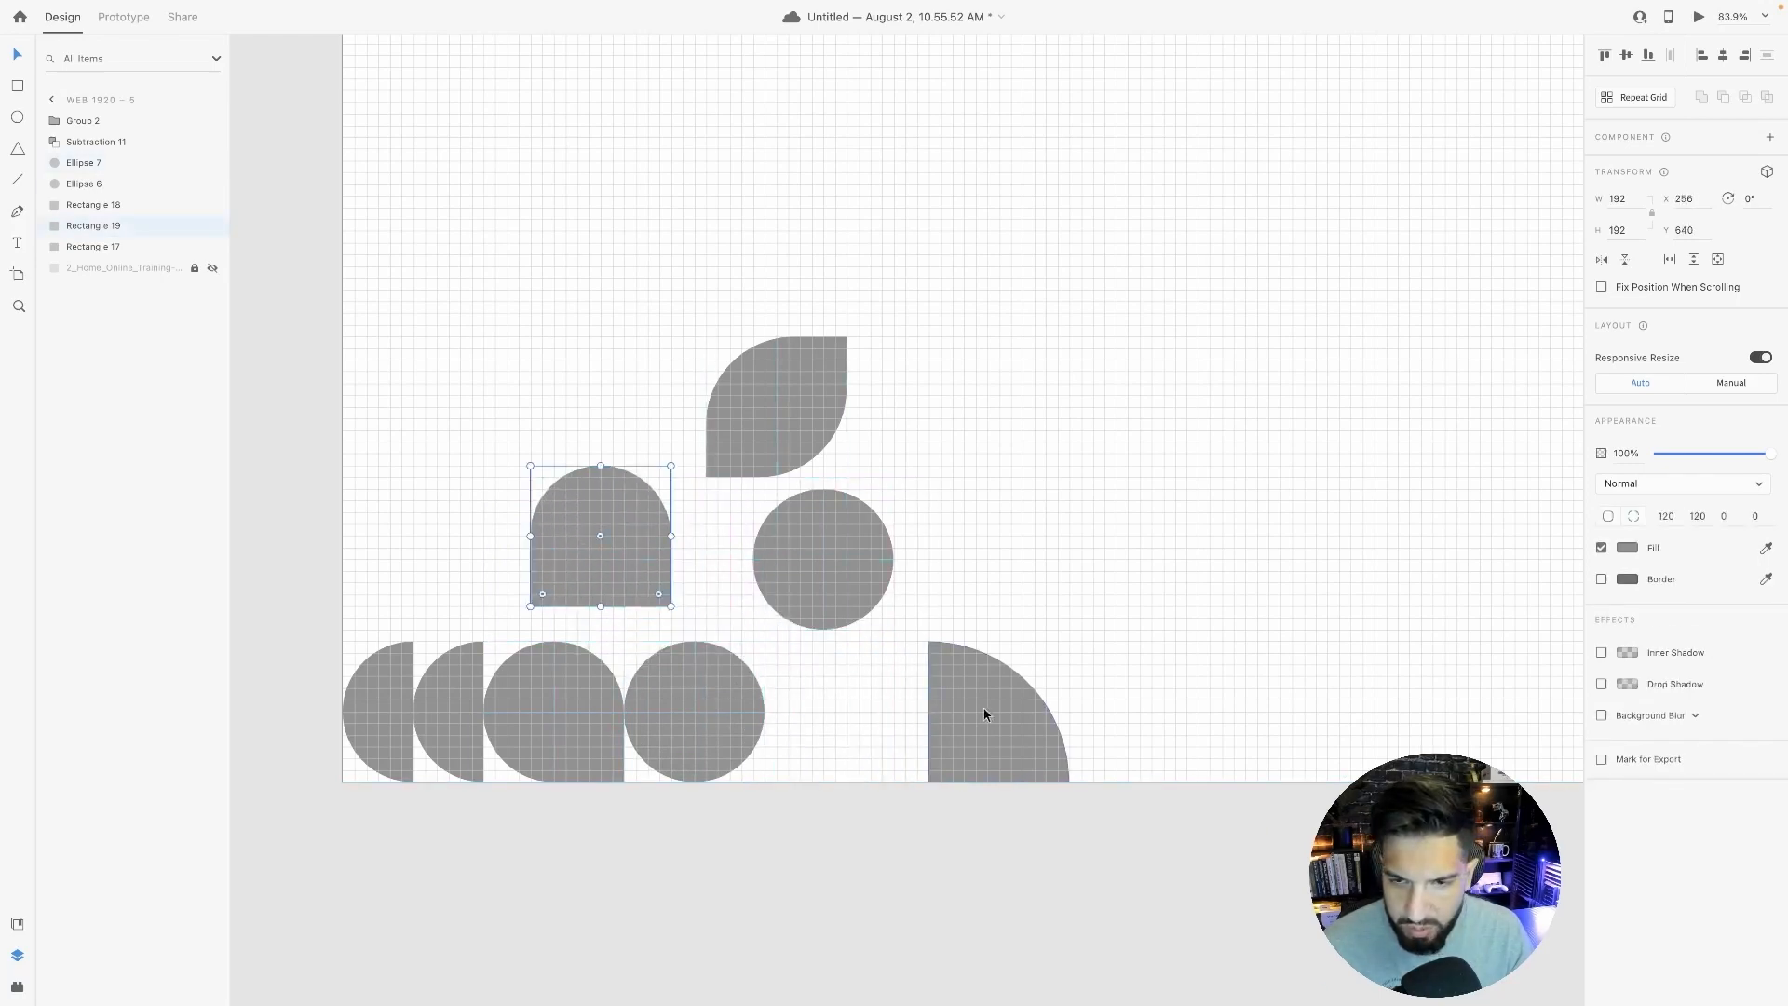
Move the quarter circle along the artboard's bottom edge until it touches the bottom-row circle.
left_click(1015, 738)
left_click_drag(1015, 739, 818, 720)
left_click(696, 781)
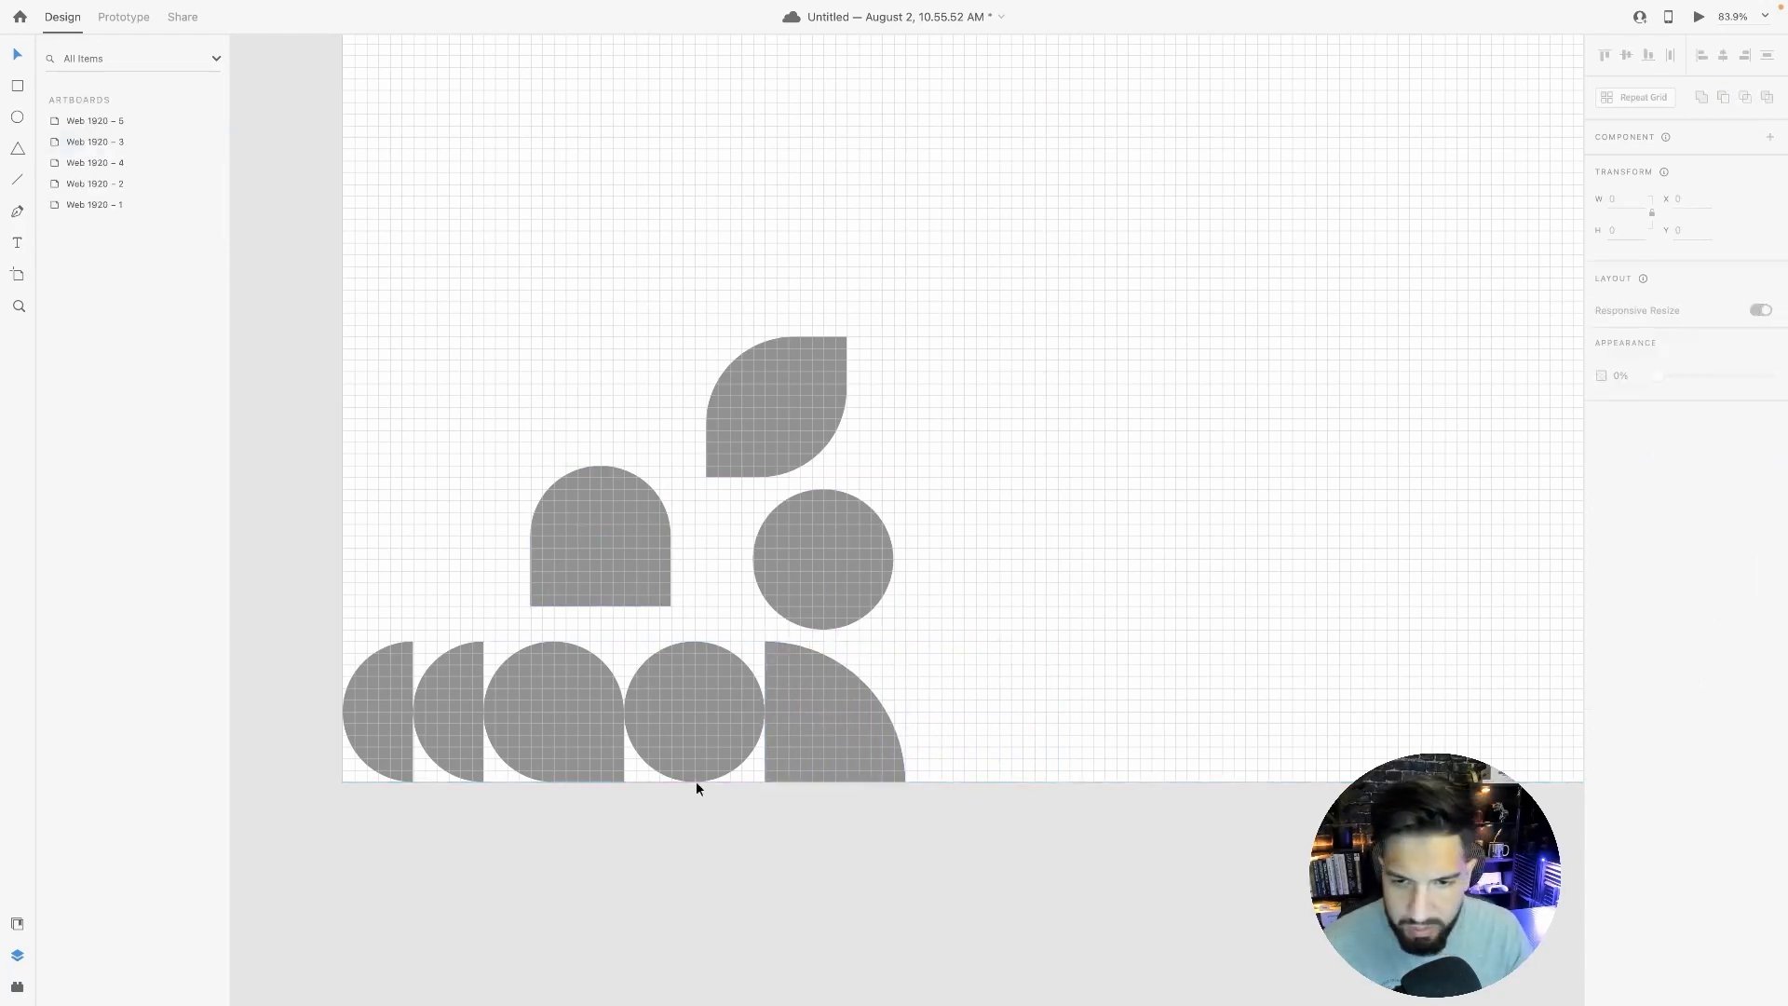
Move the leaf to the artboard's left edge directly above the half circles, and shift the arch to X 272, Y 624.
left_click(664, 557)
left_click_drag(777, 436, 420, 594)
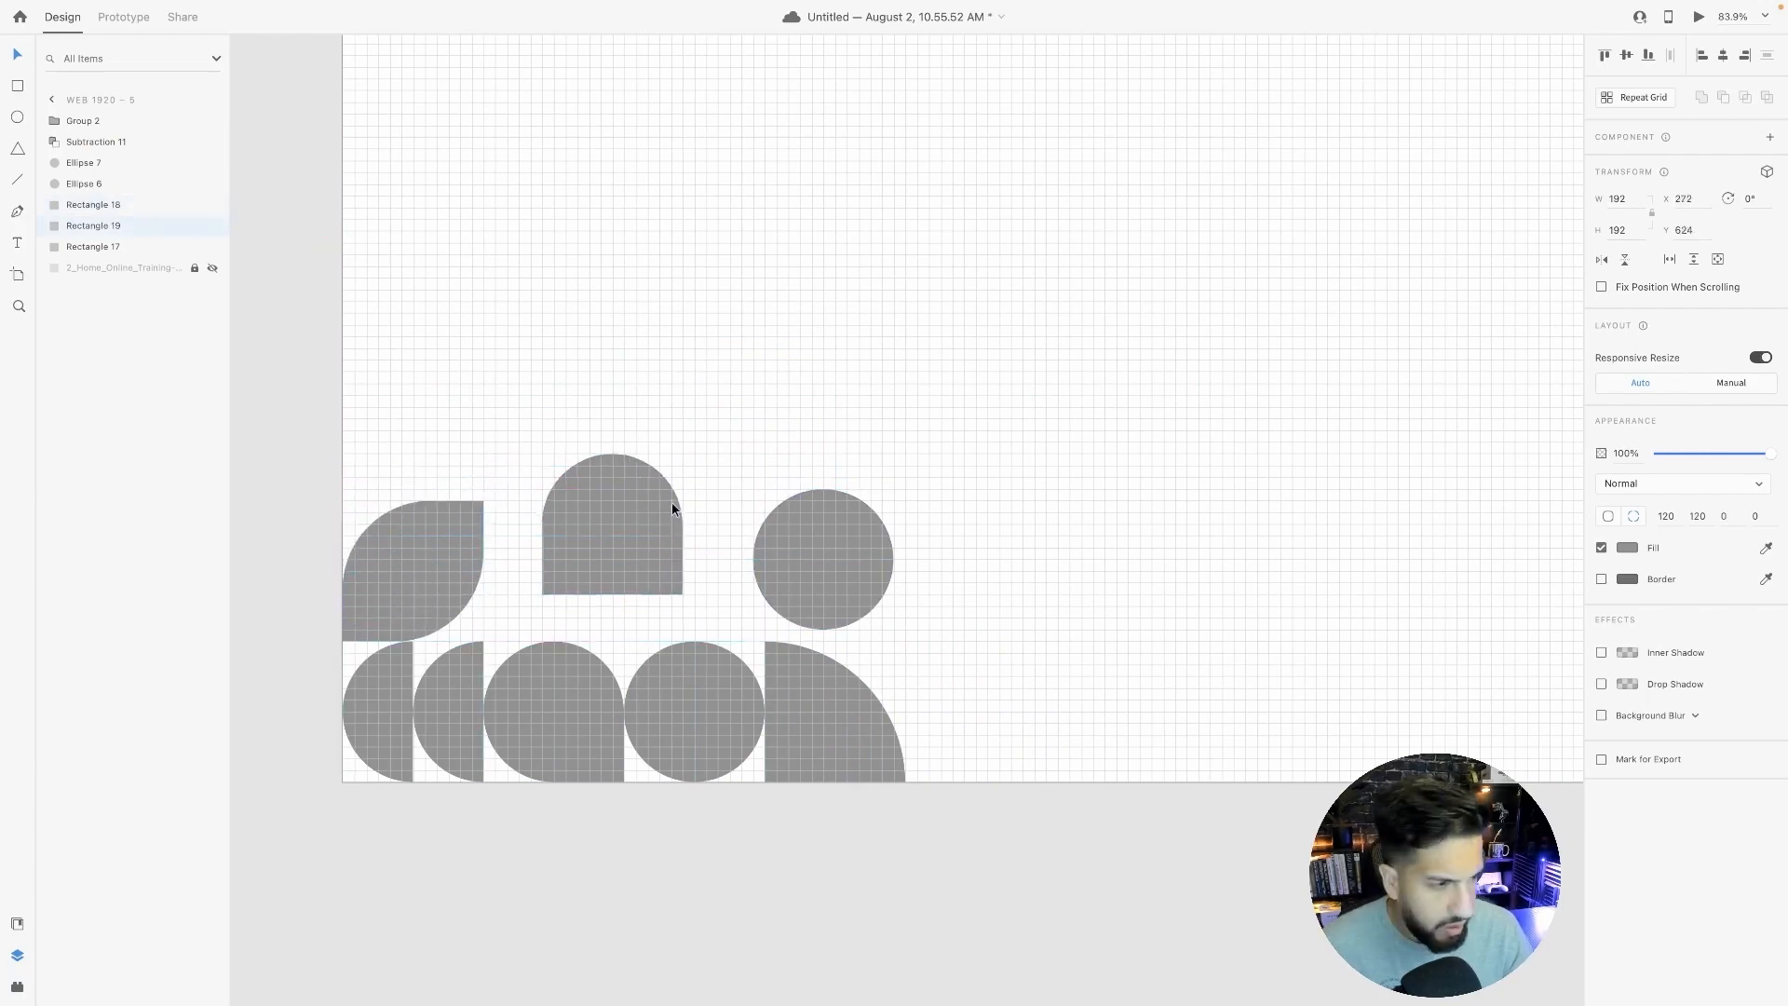
Complete the second row beside the leaf, placing the circle at X 192, Y 688 and the arch directly next to the circle.
left_click_drag(651, 529, 846, 365)
left_click_drag(831, 582, 568, 584)
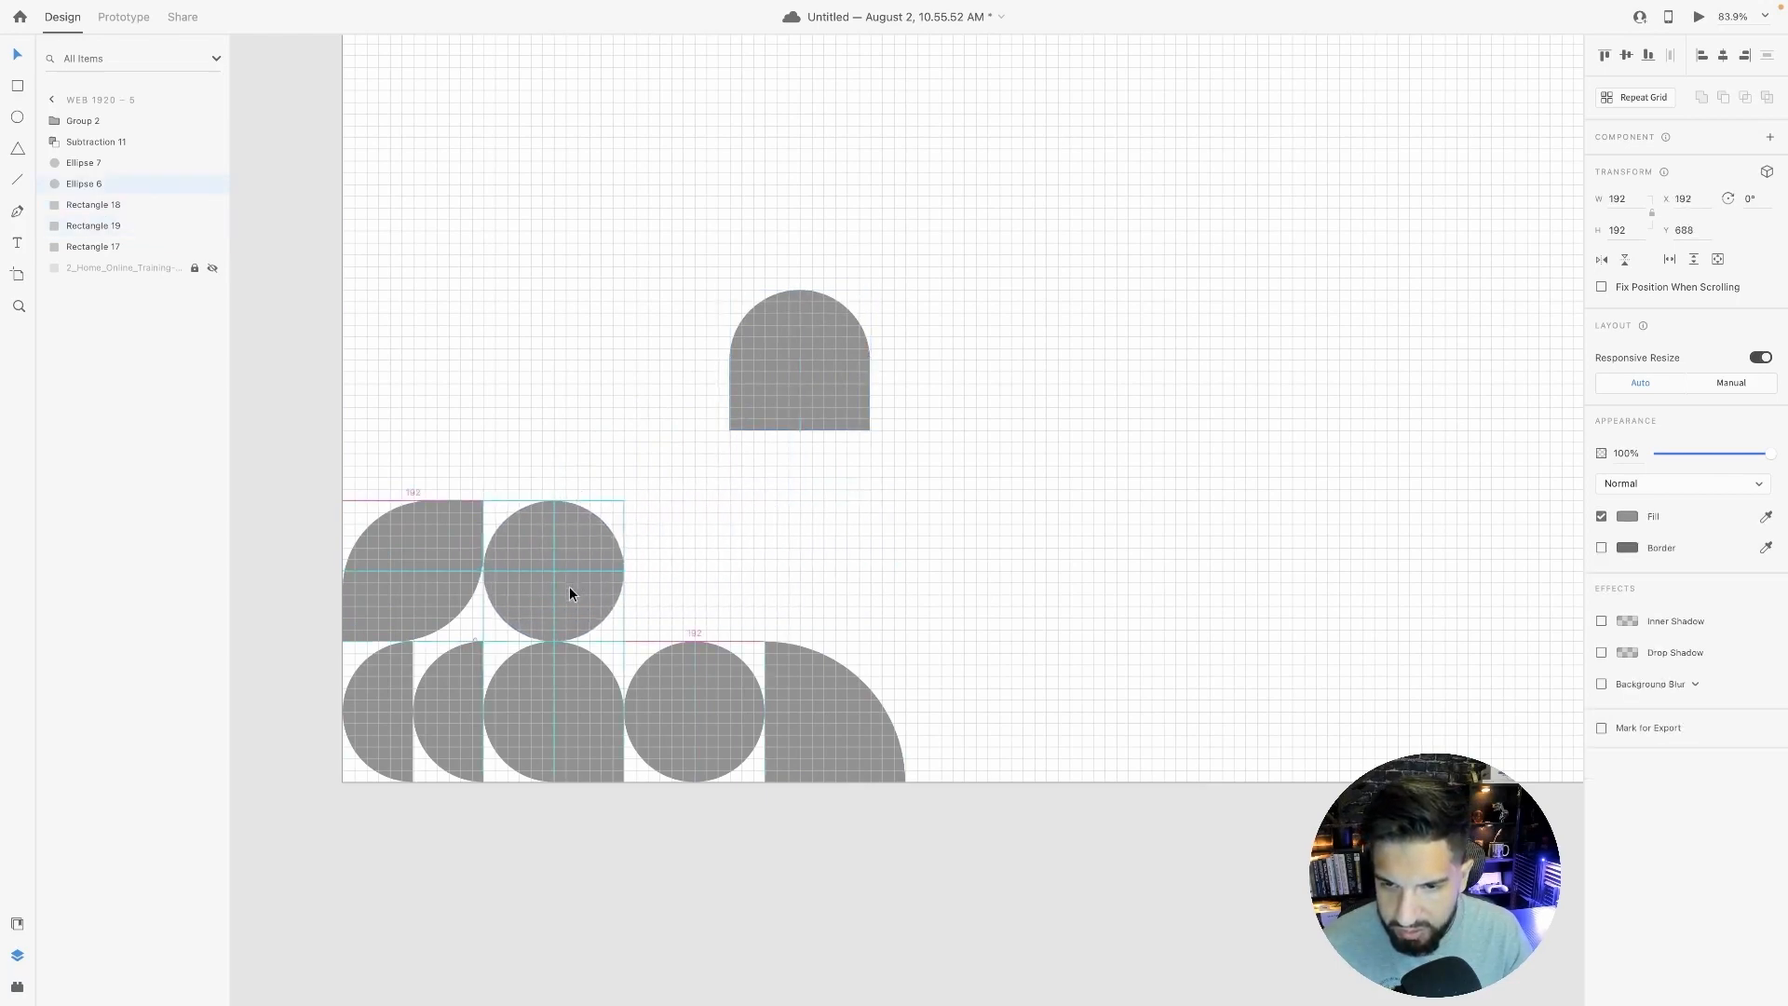
left_click_drag(806, 382, 434, 431)
Duplicate the arch, rotate the copy 90°, and place it directly above the leaf at X 0, Y 496.
key("alt")
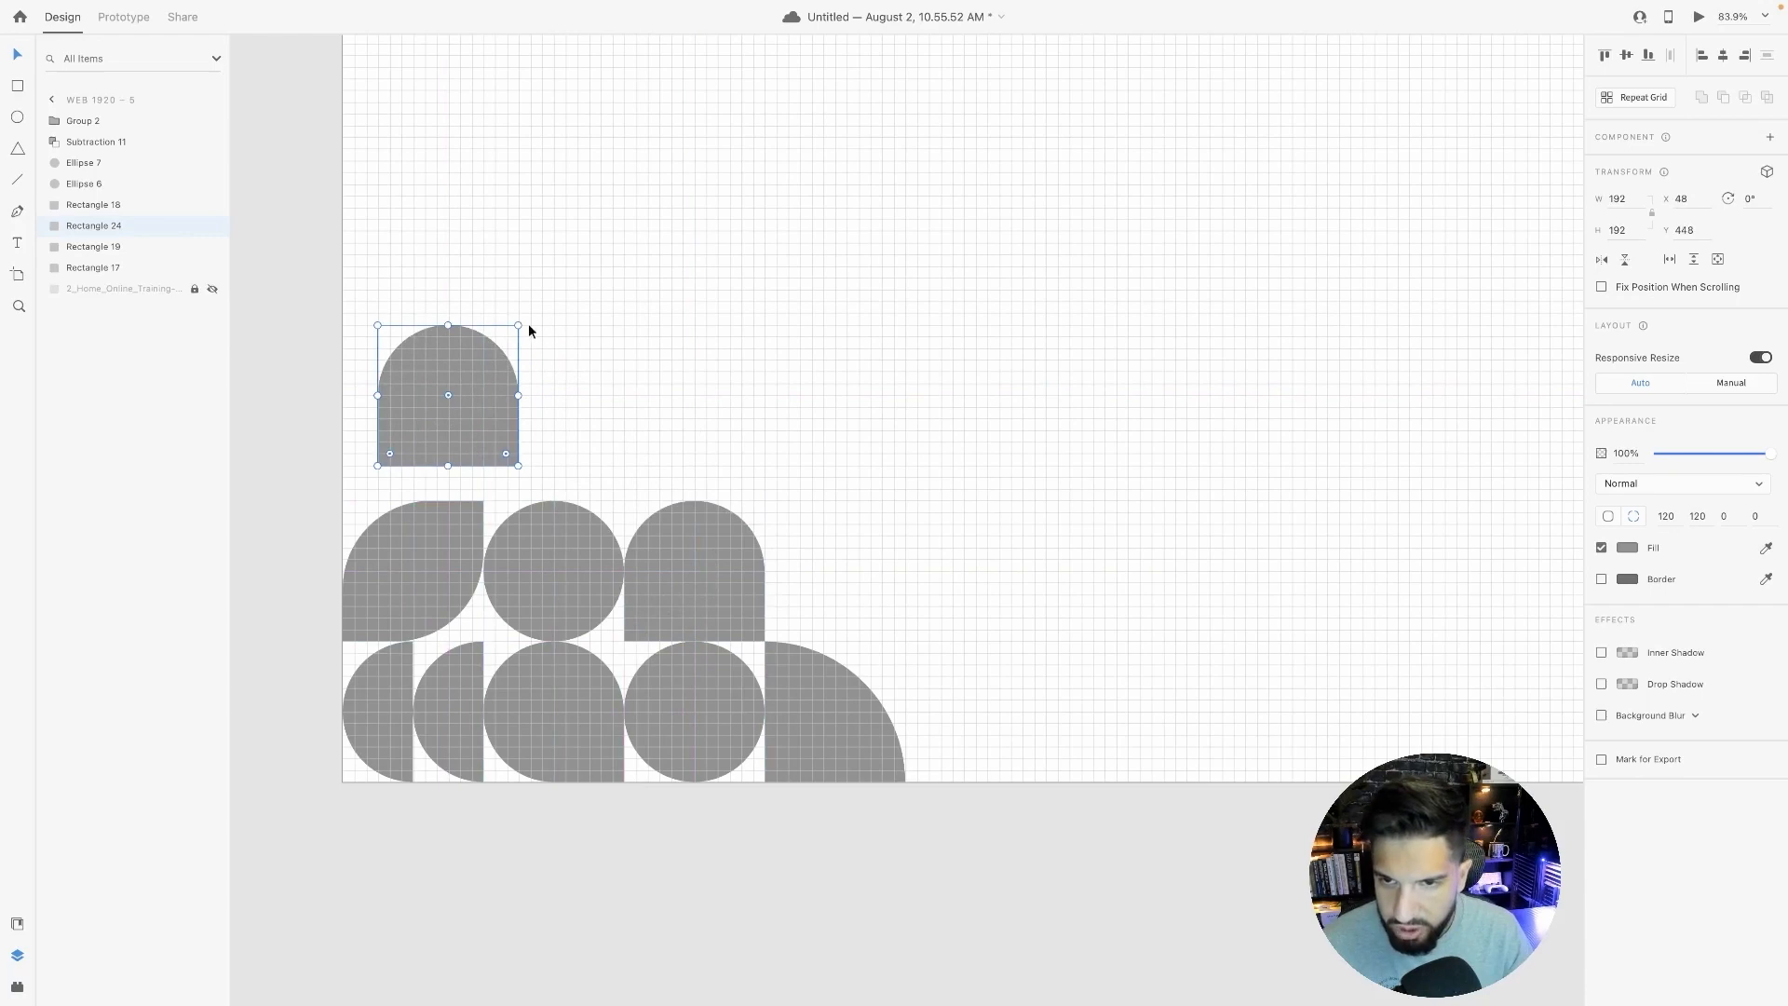
left_click_drag(518, 322, 385, 466)
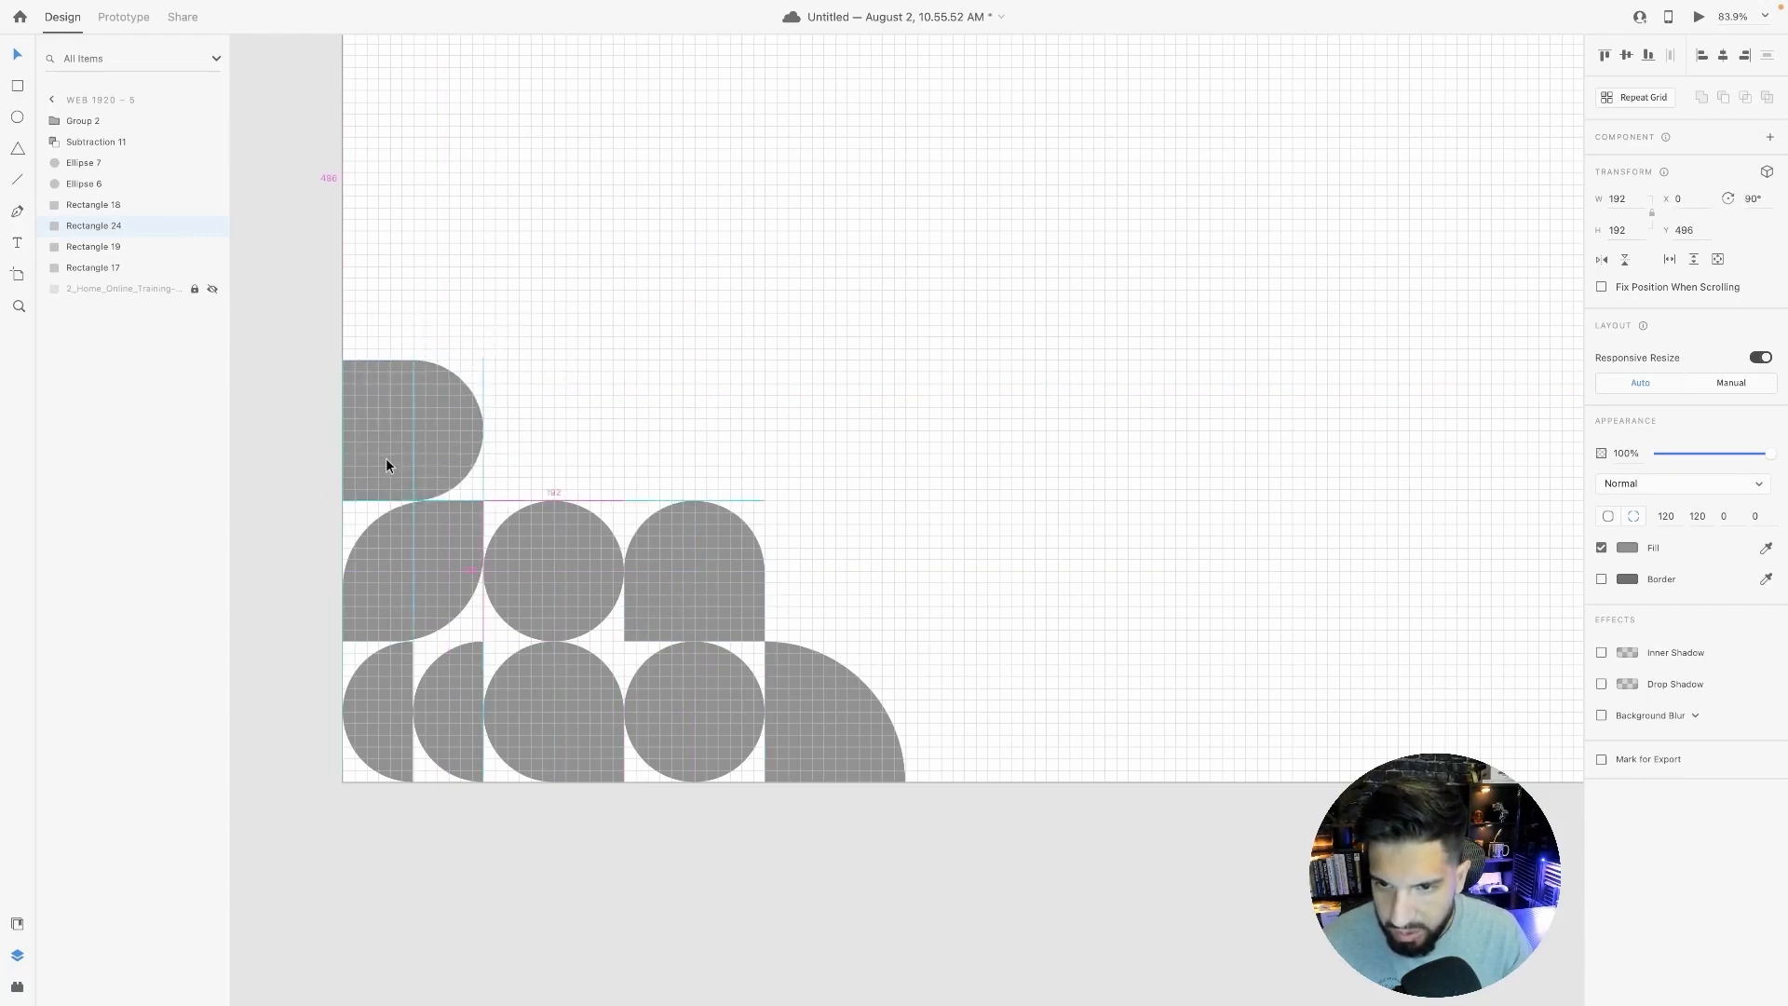
left_click(1052, 580)
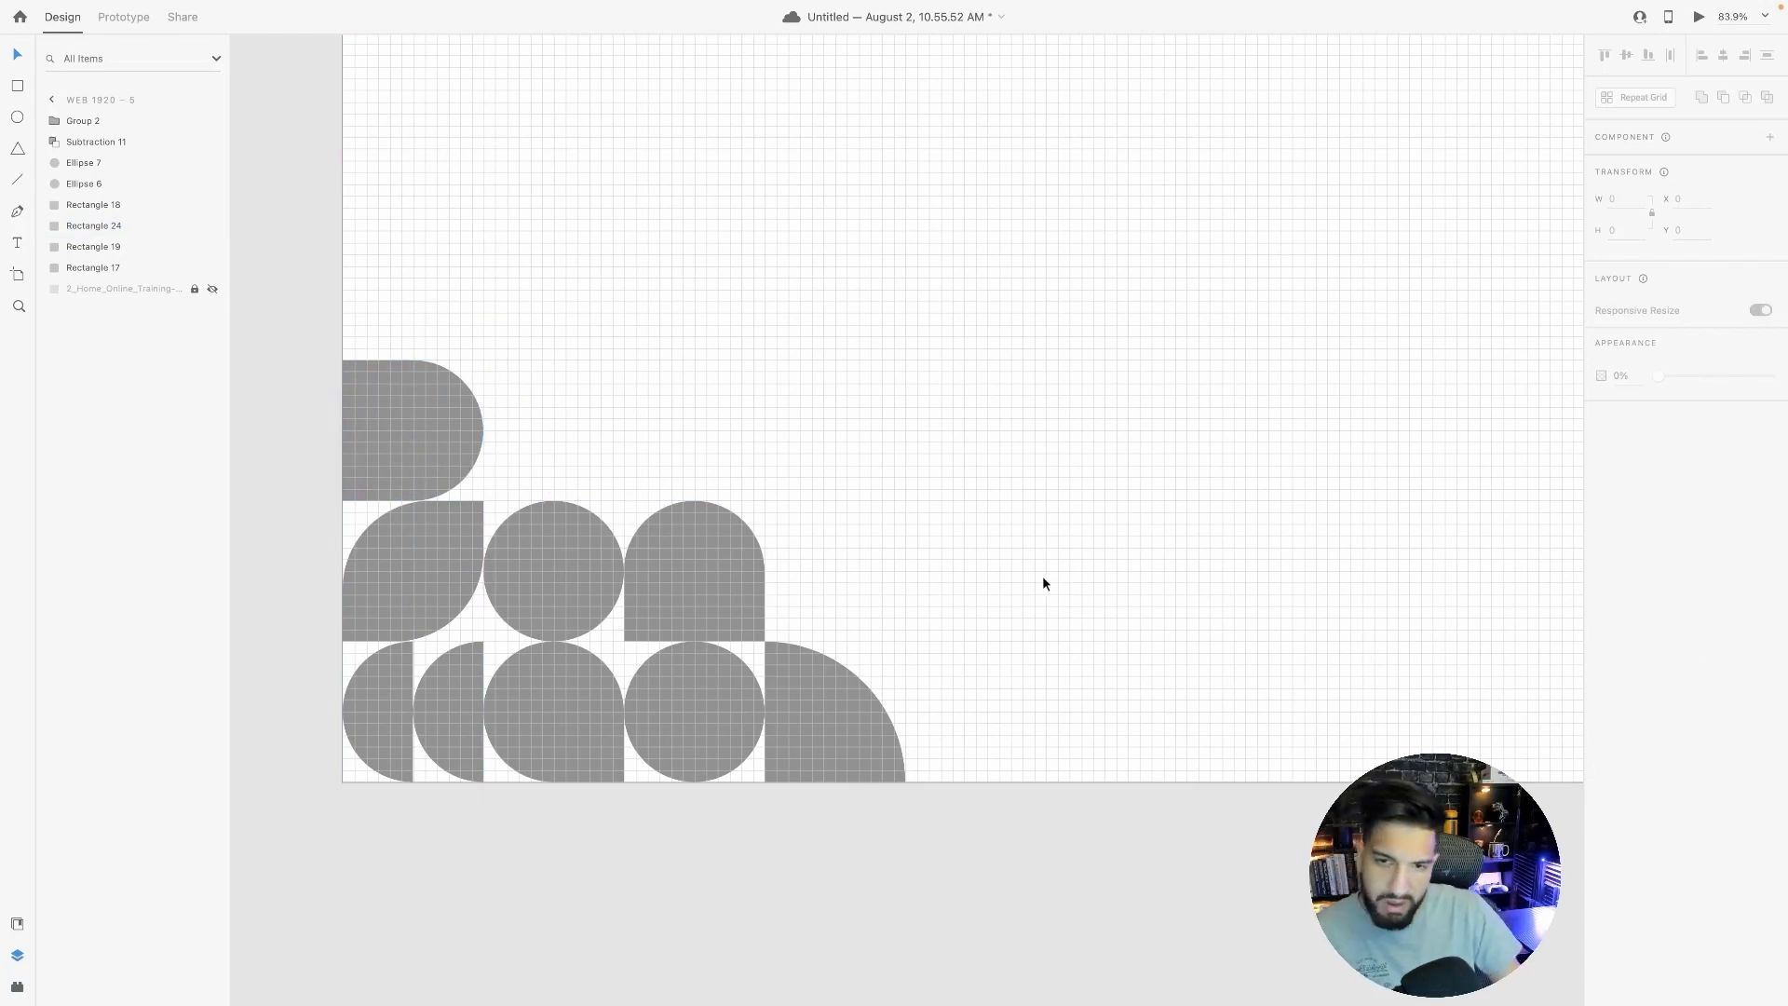
scroll(834, 619, "up", 3)
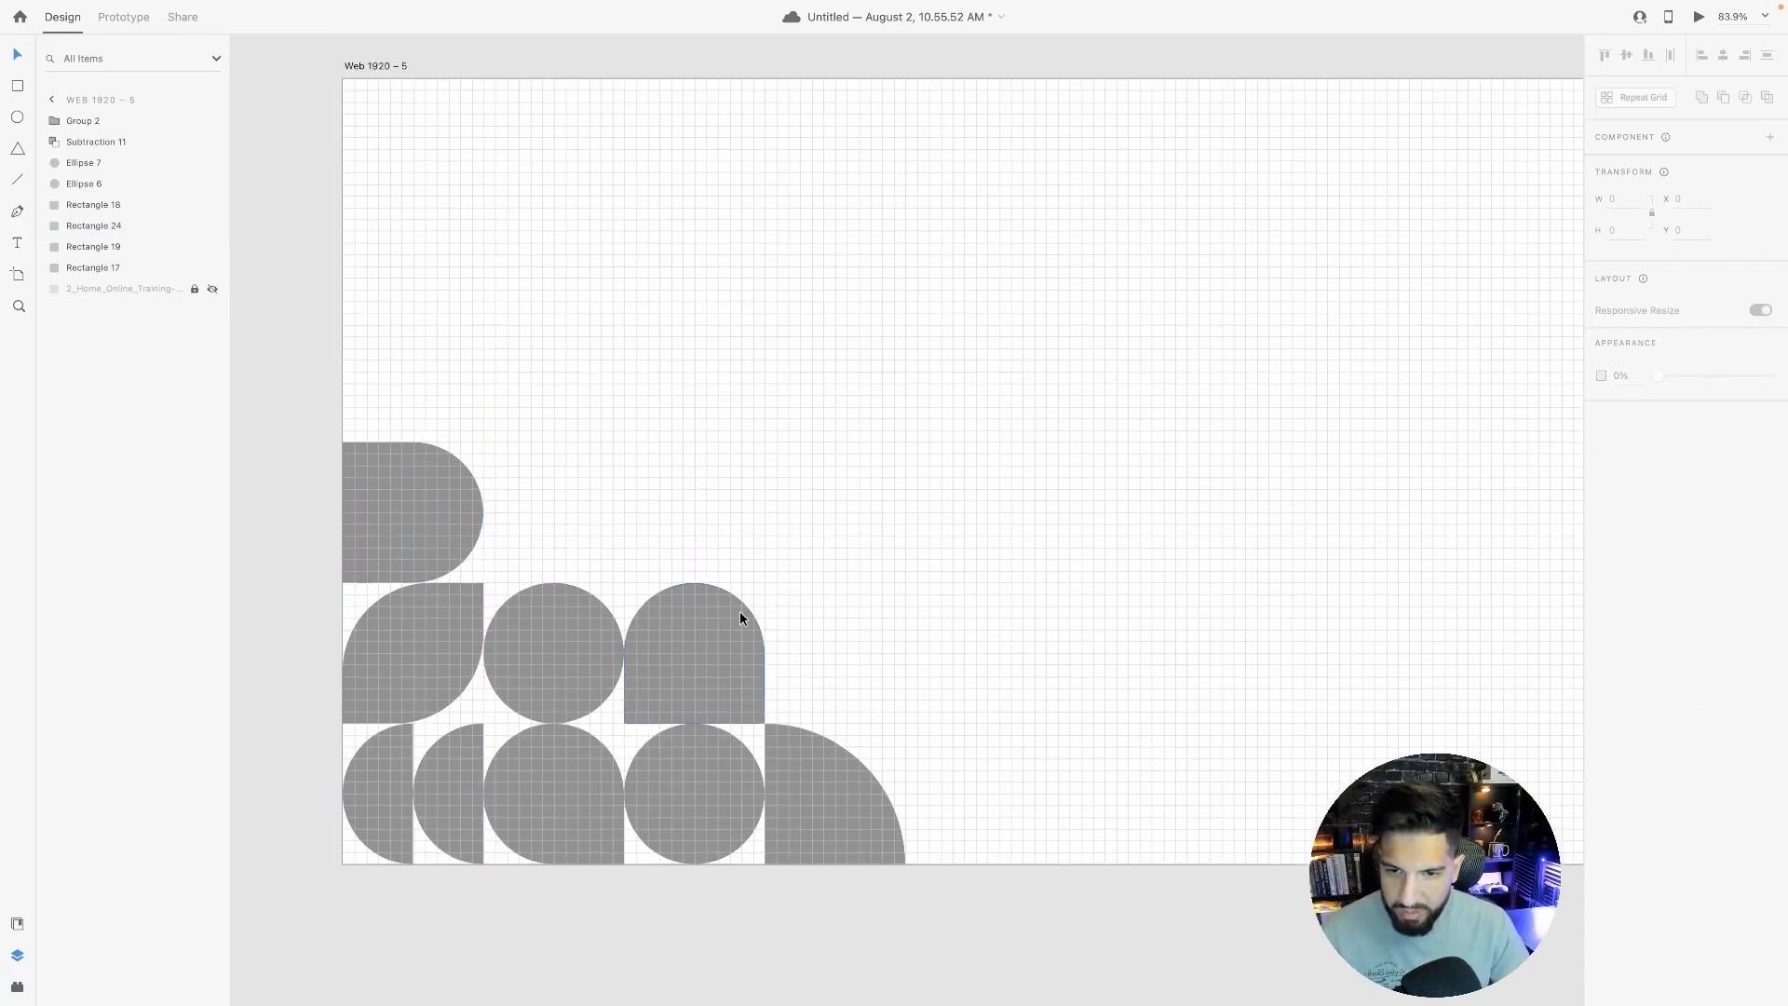
scroll(739, 611, "up", 1)
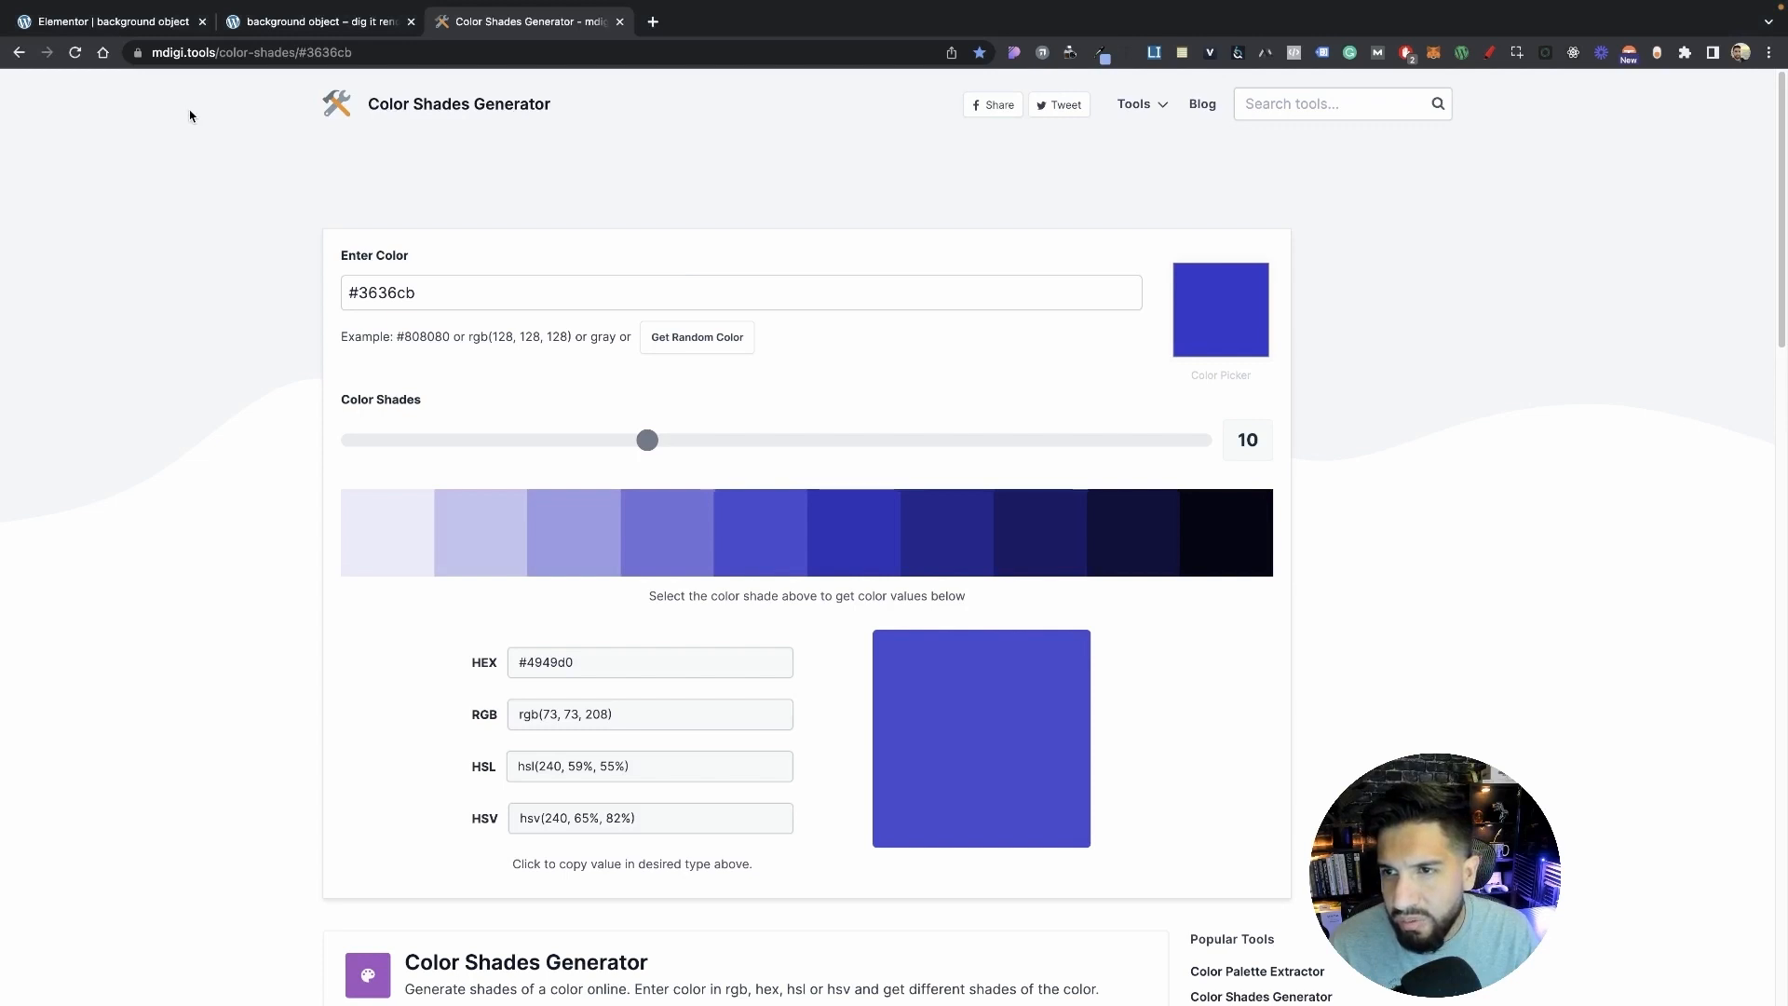
In the browser's Color Shades Generator, generate shades of #C9EB55 and copy the hex value of the slightly darker shade #a4cd18.
left_click(454, 294)
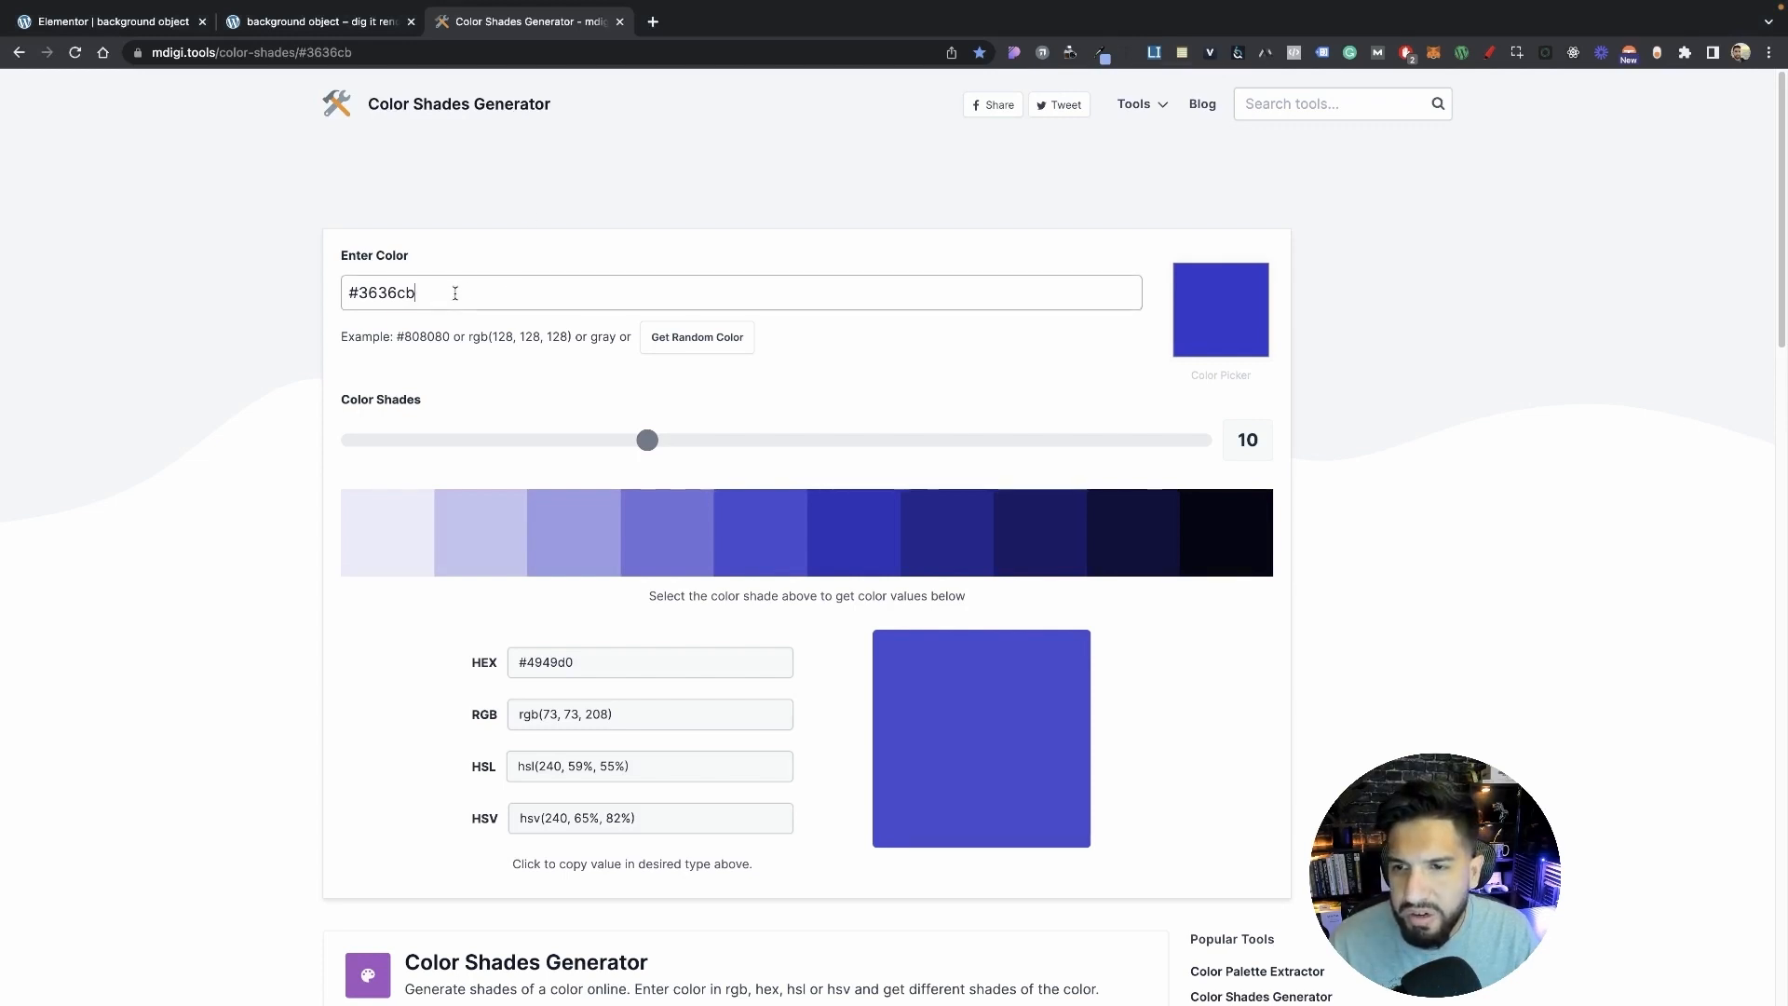
key("ctrl+a")
type("#C9EB55")
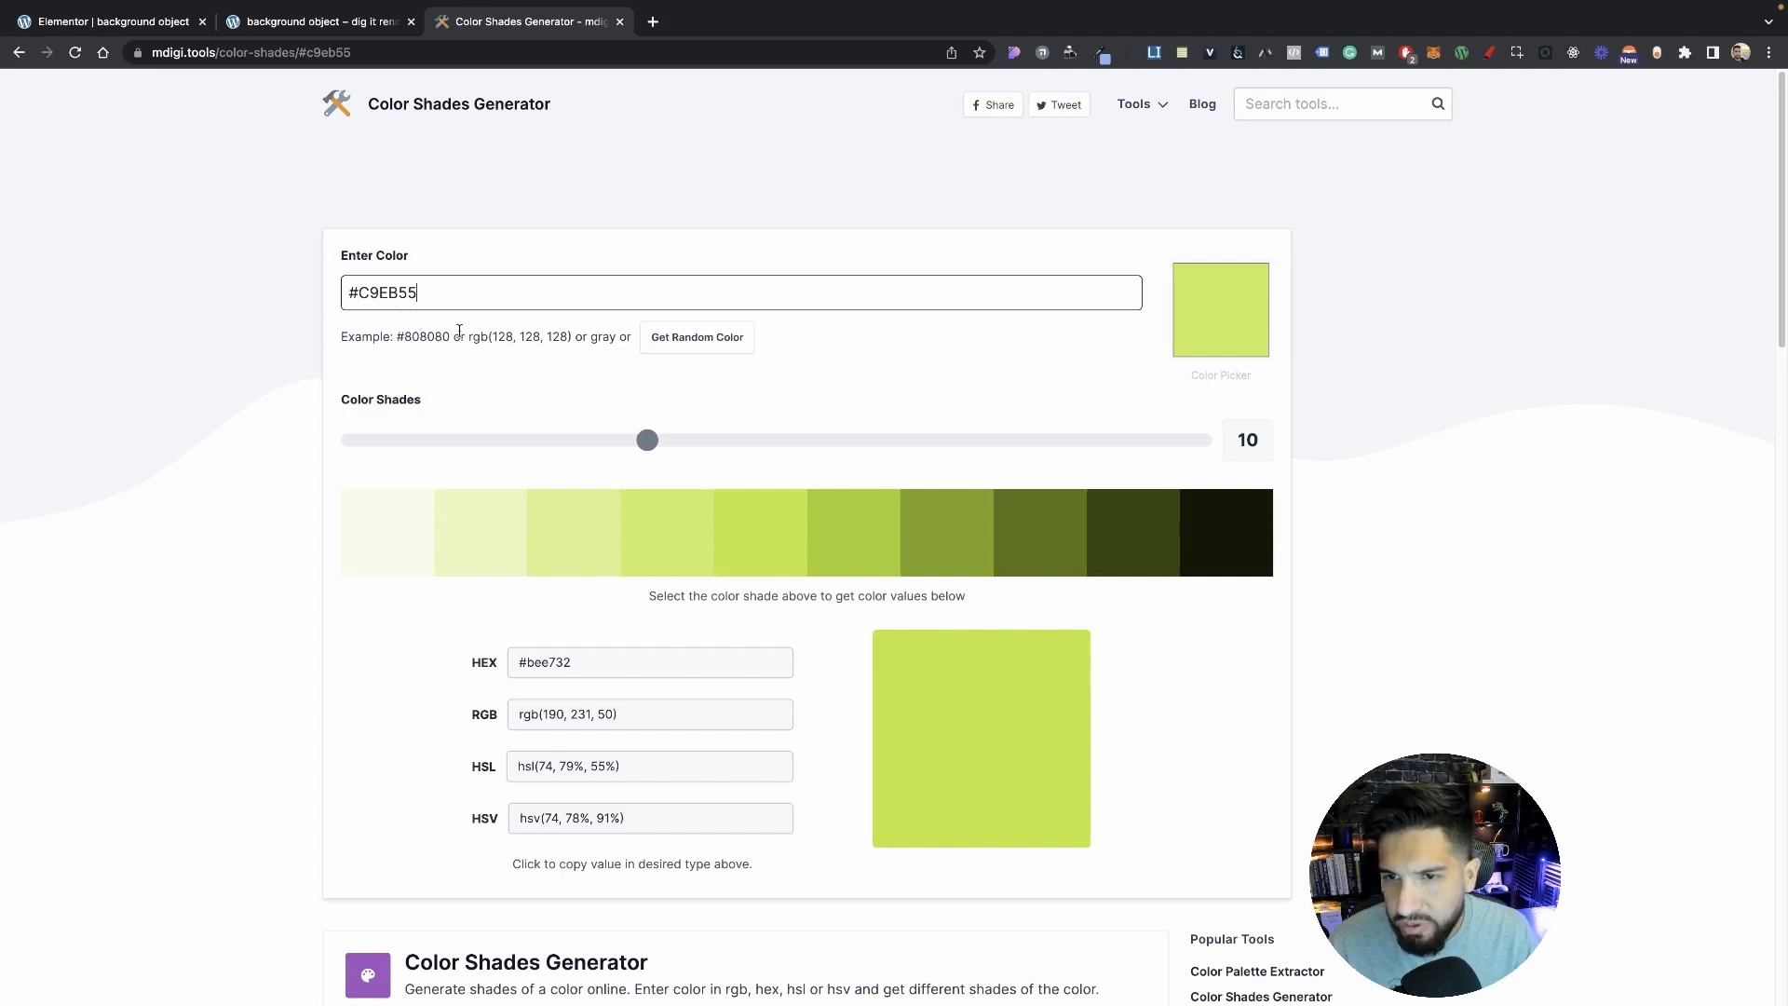
scroll(1396, 590, "down", 1)
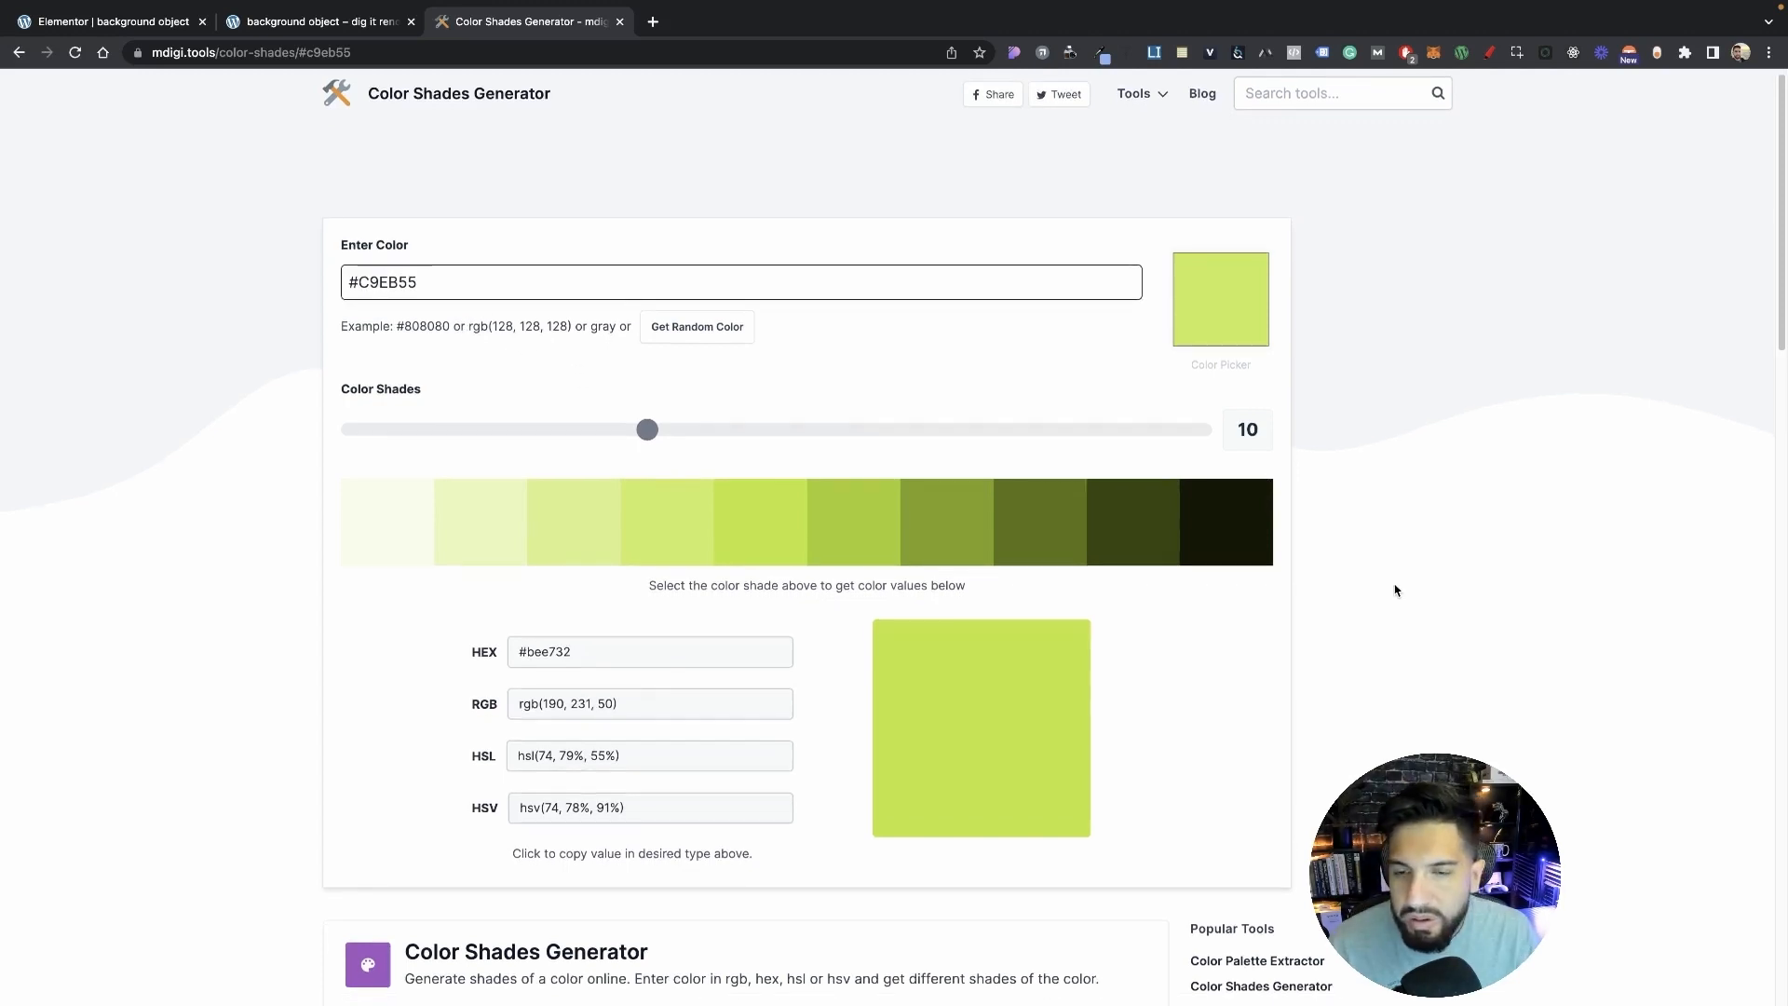
scroll(1392, 588, "down", 2)
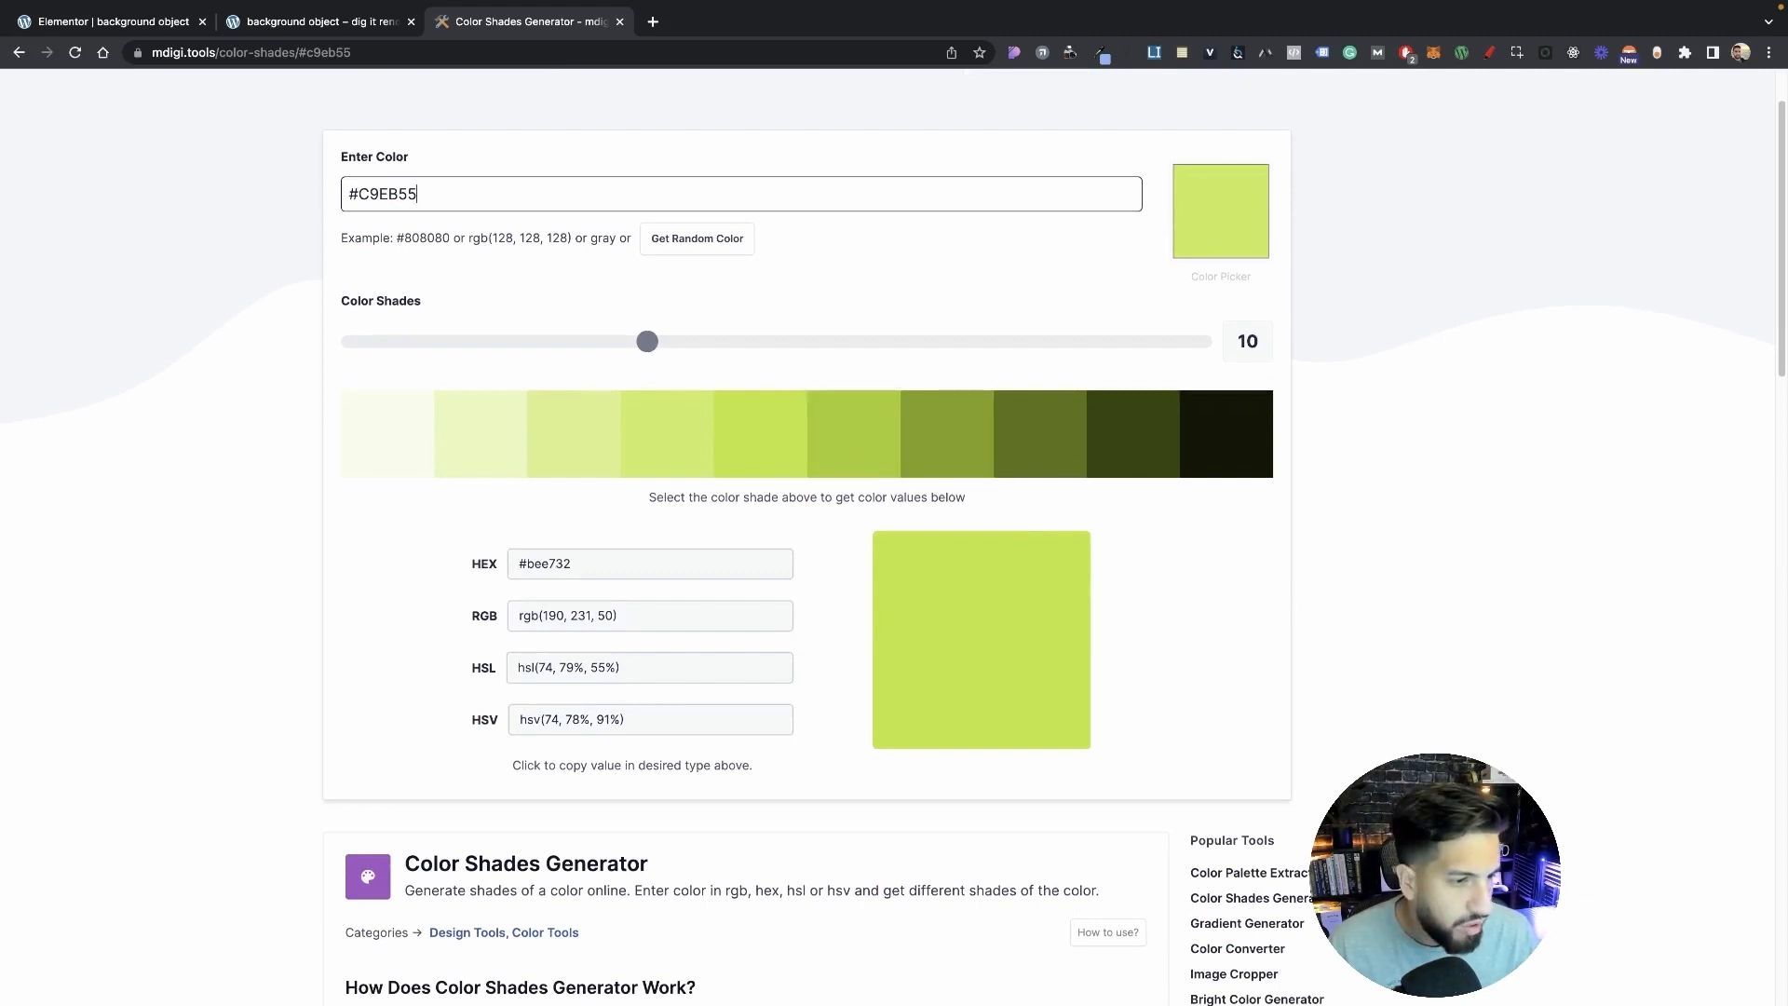
left_click(852, 459)
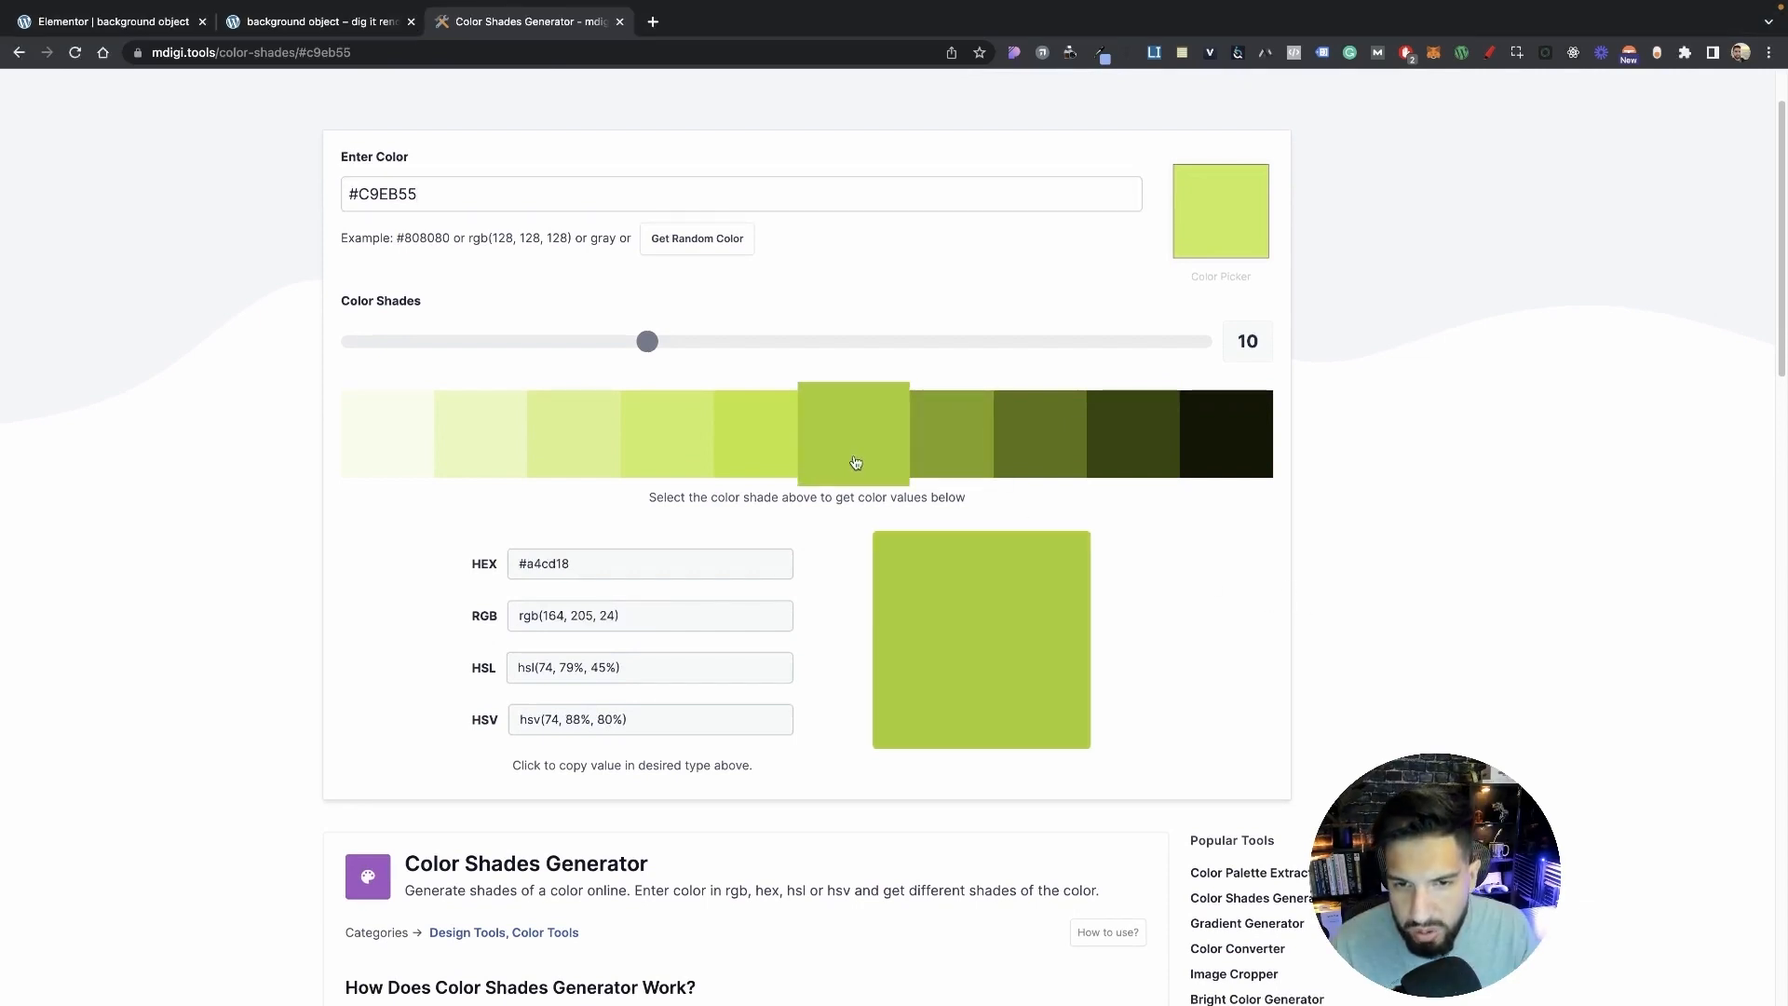
left_click(668, 563)
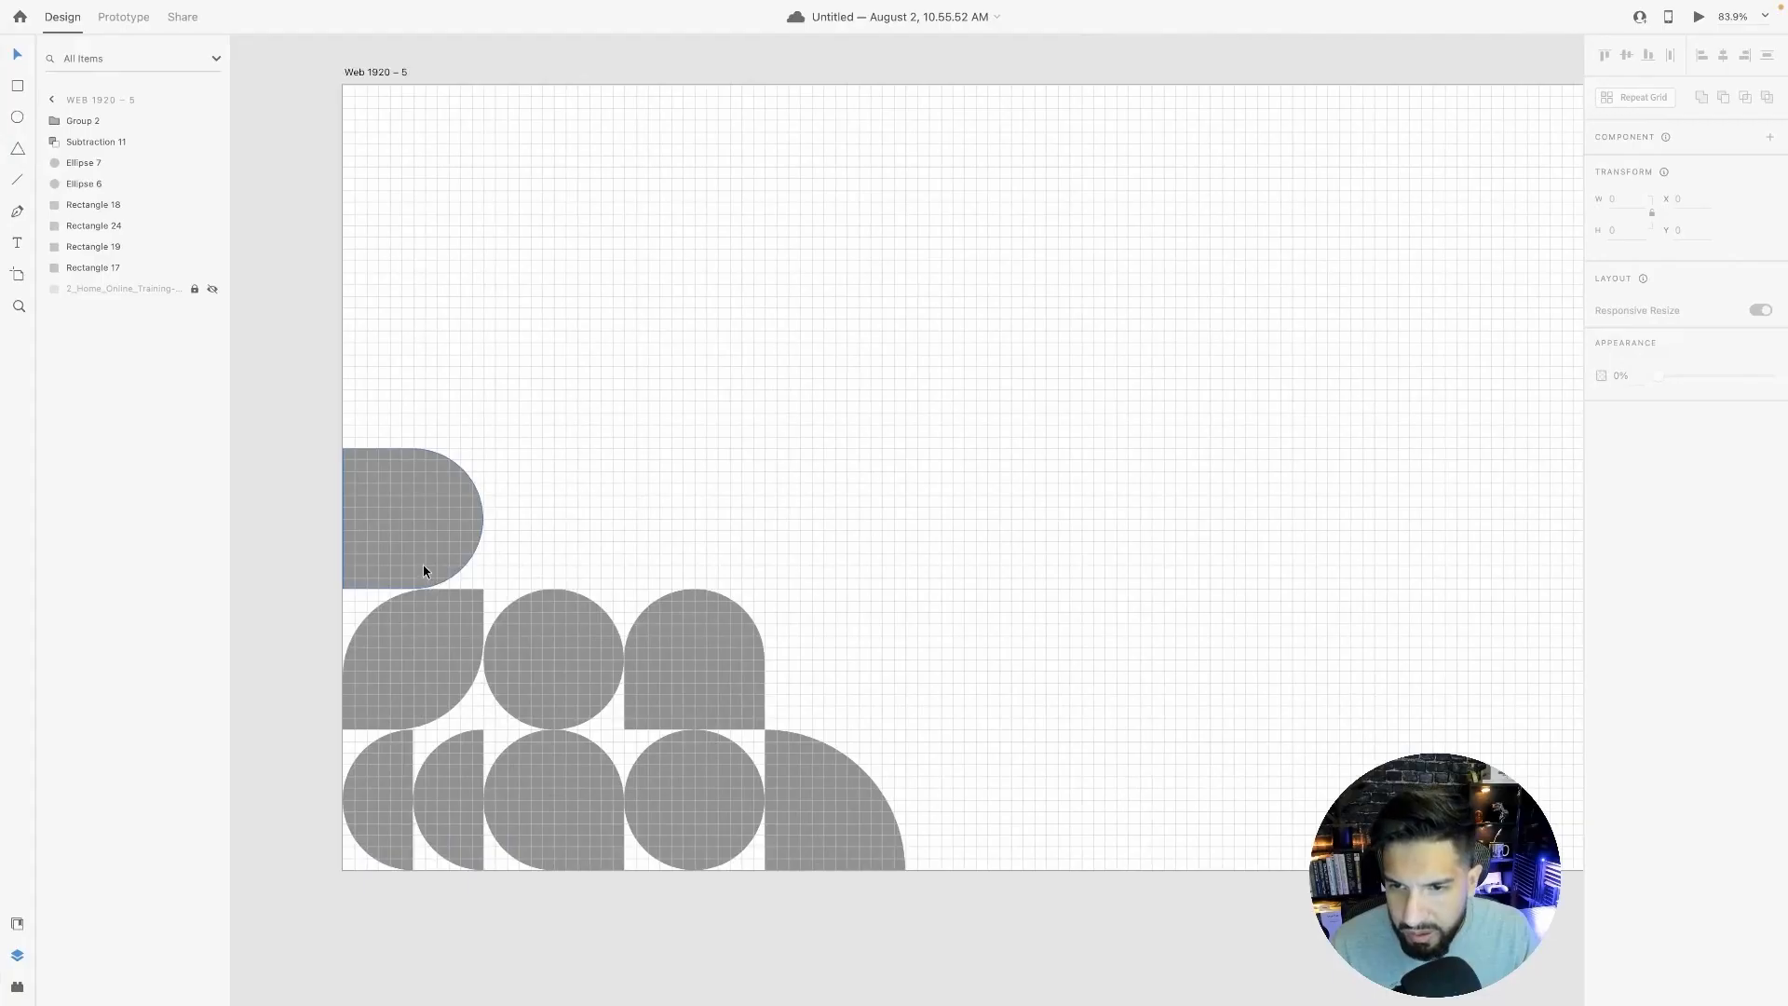
Switch back to Adobe XD and turn off the square grid on the artboard Web 1920 – 5.
left_click(373, 78)
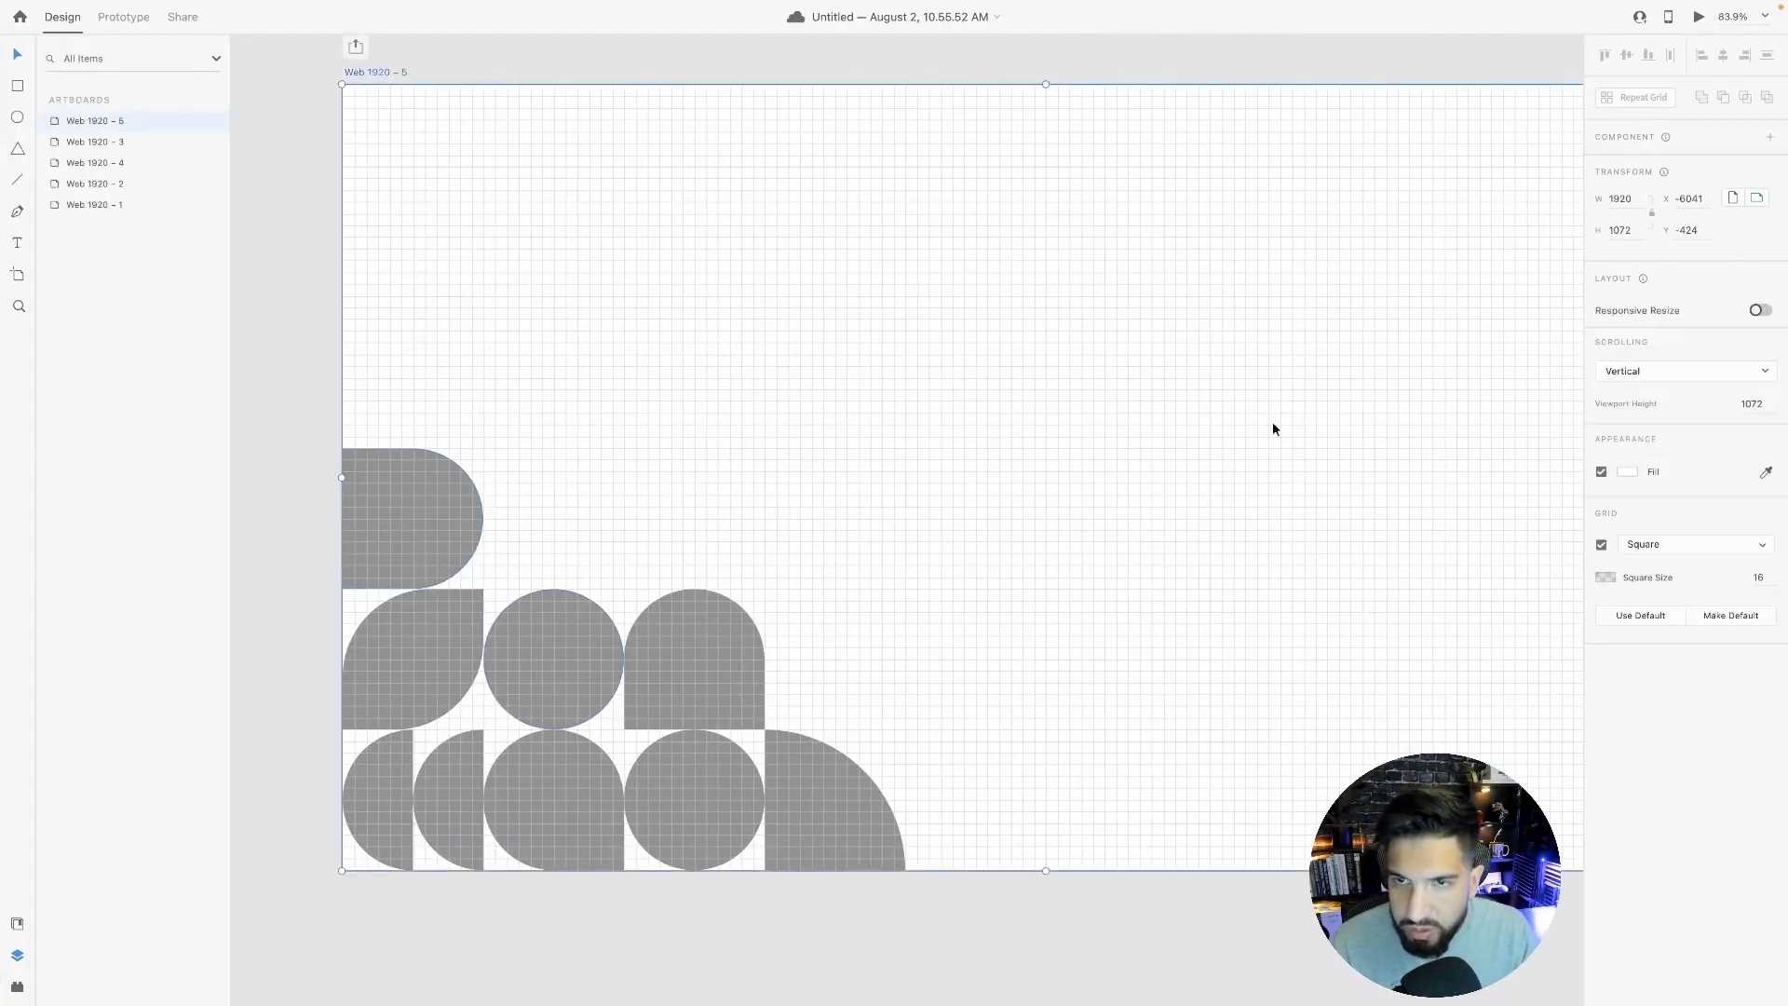
left_click(1600, 546)
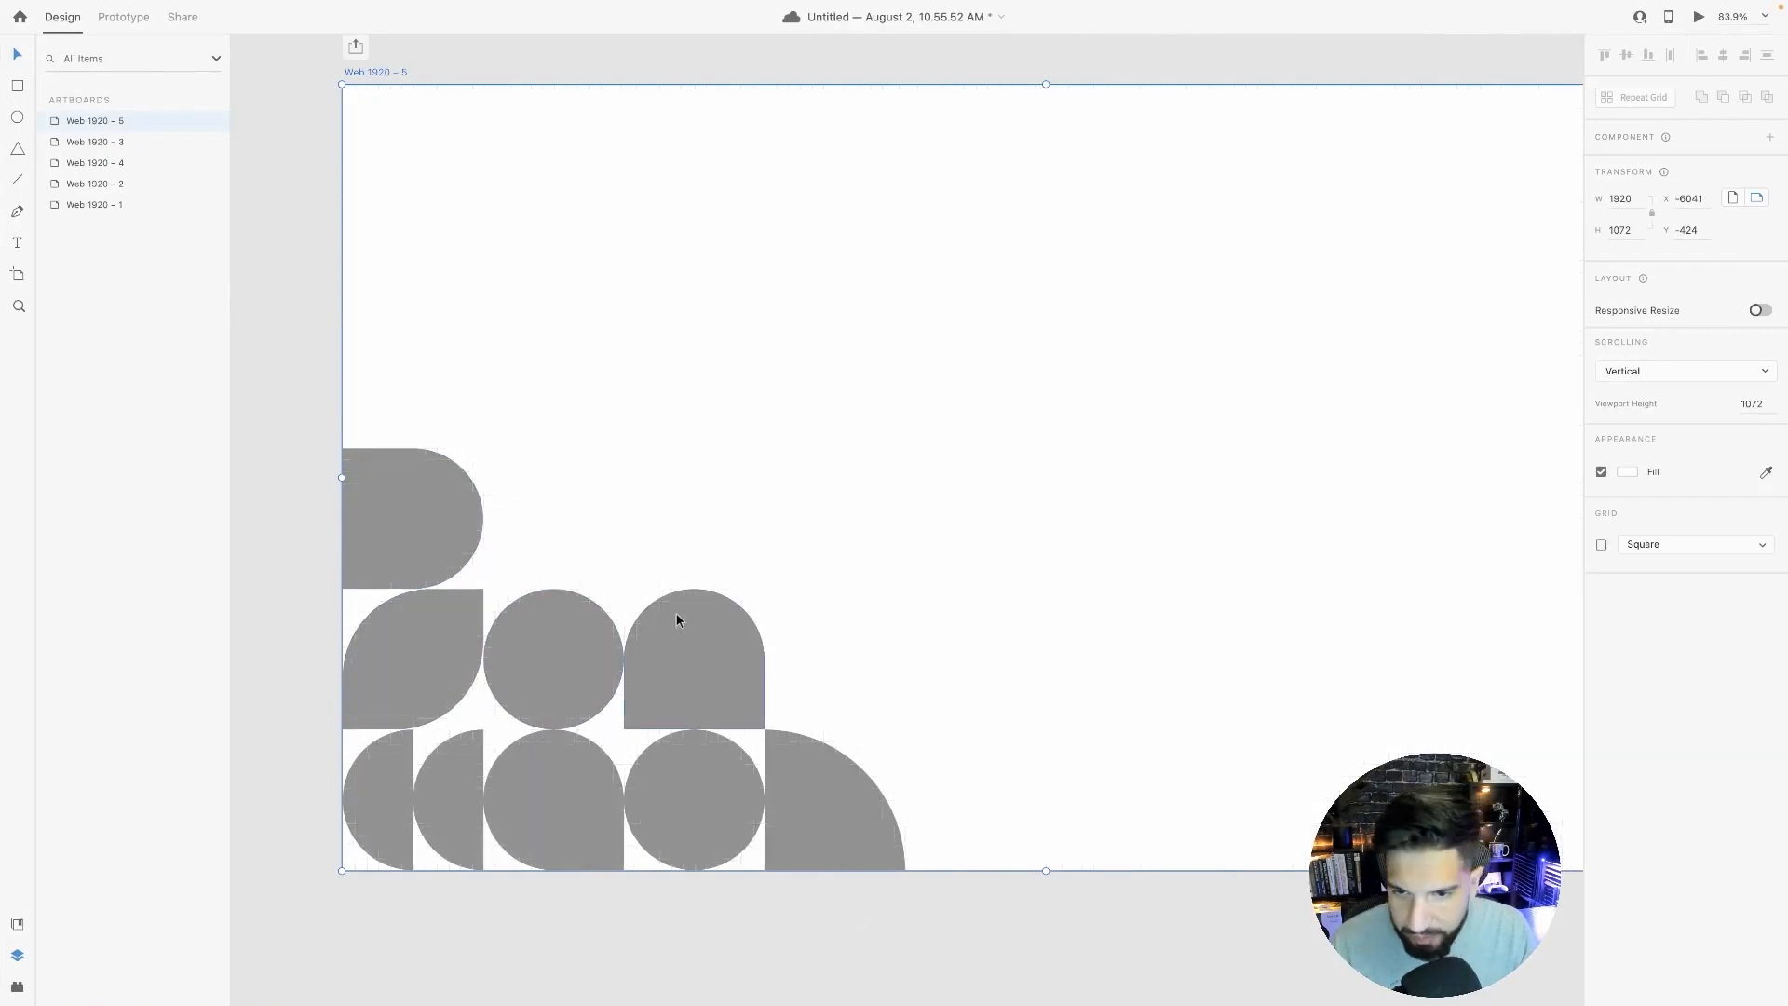
Try filling the leaf with #A4CD18 and saving that color as a swatch, and undo both changes.
left_click(426, 639)
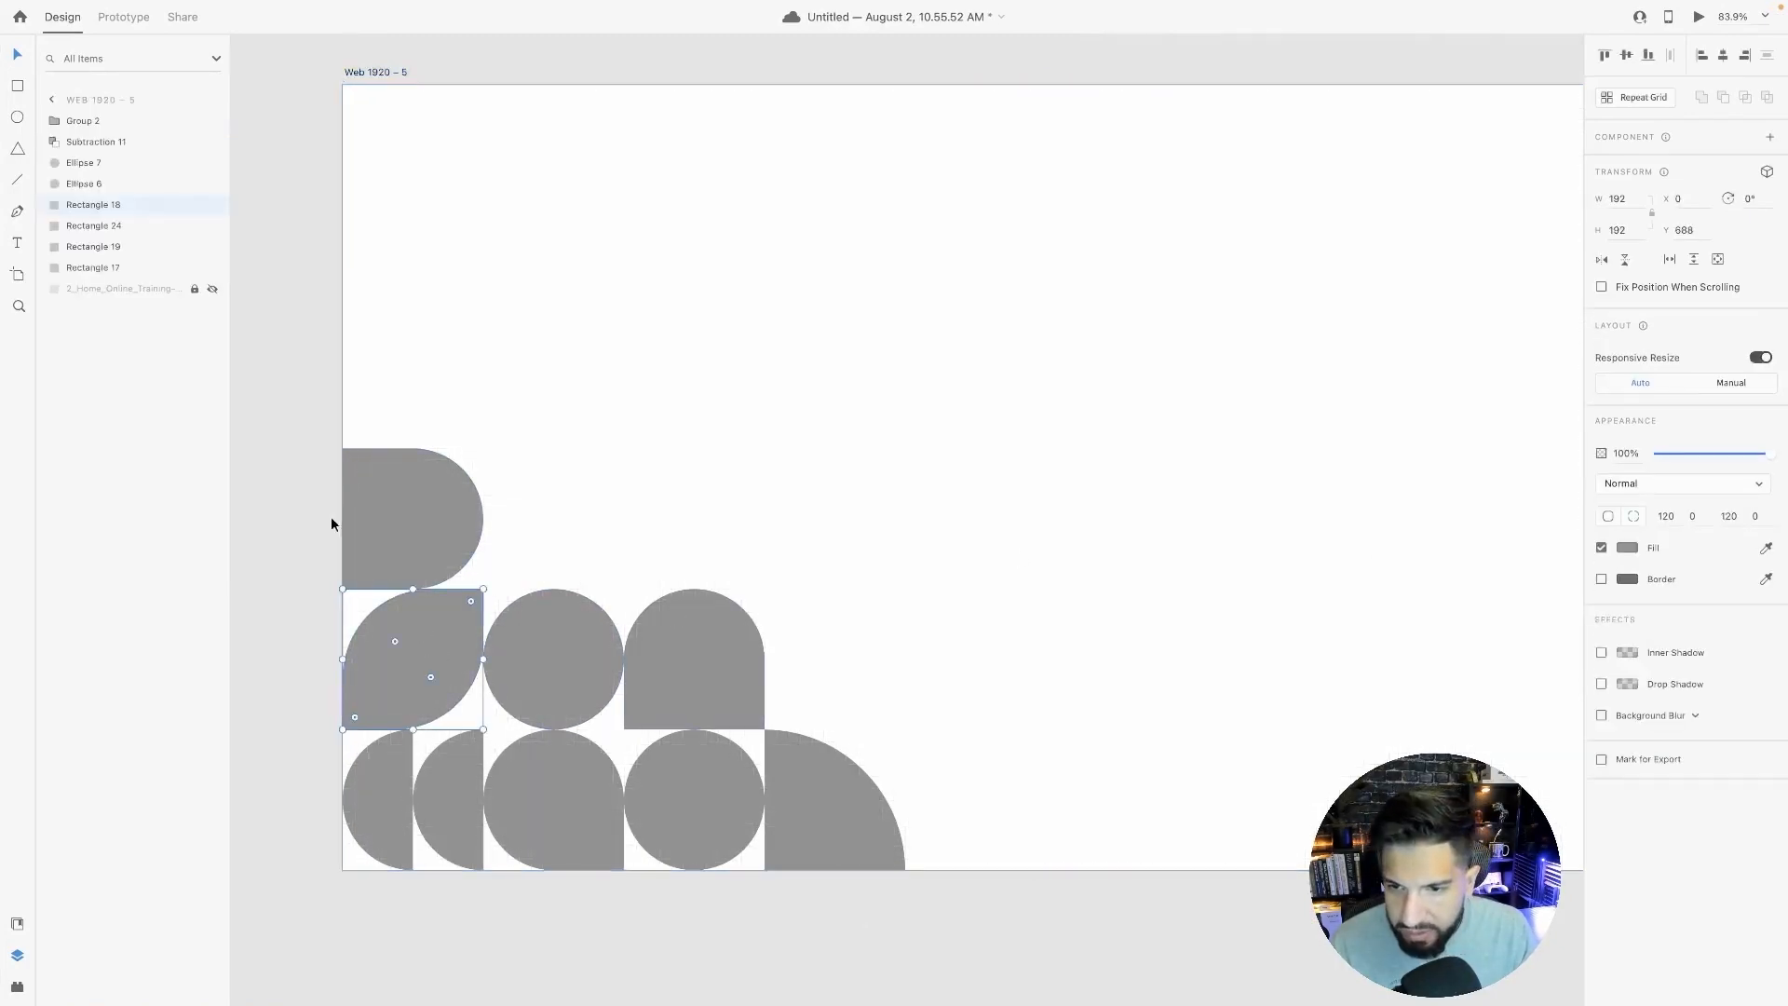
left_click(1625, 548)
type("#a4cd18")
key("Return")
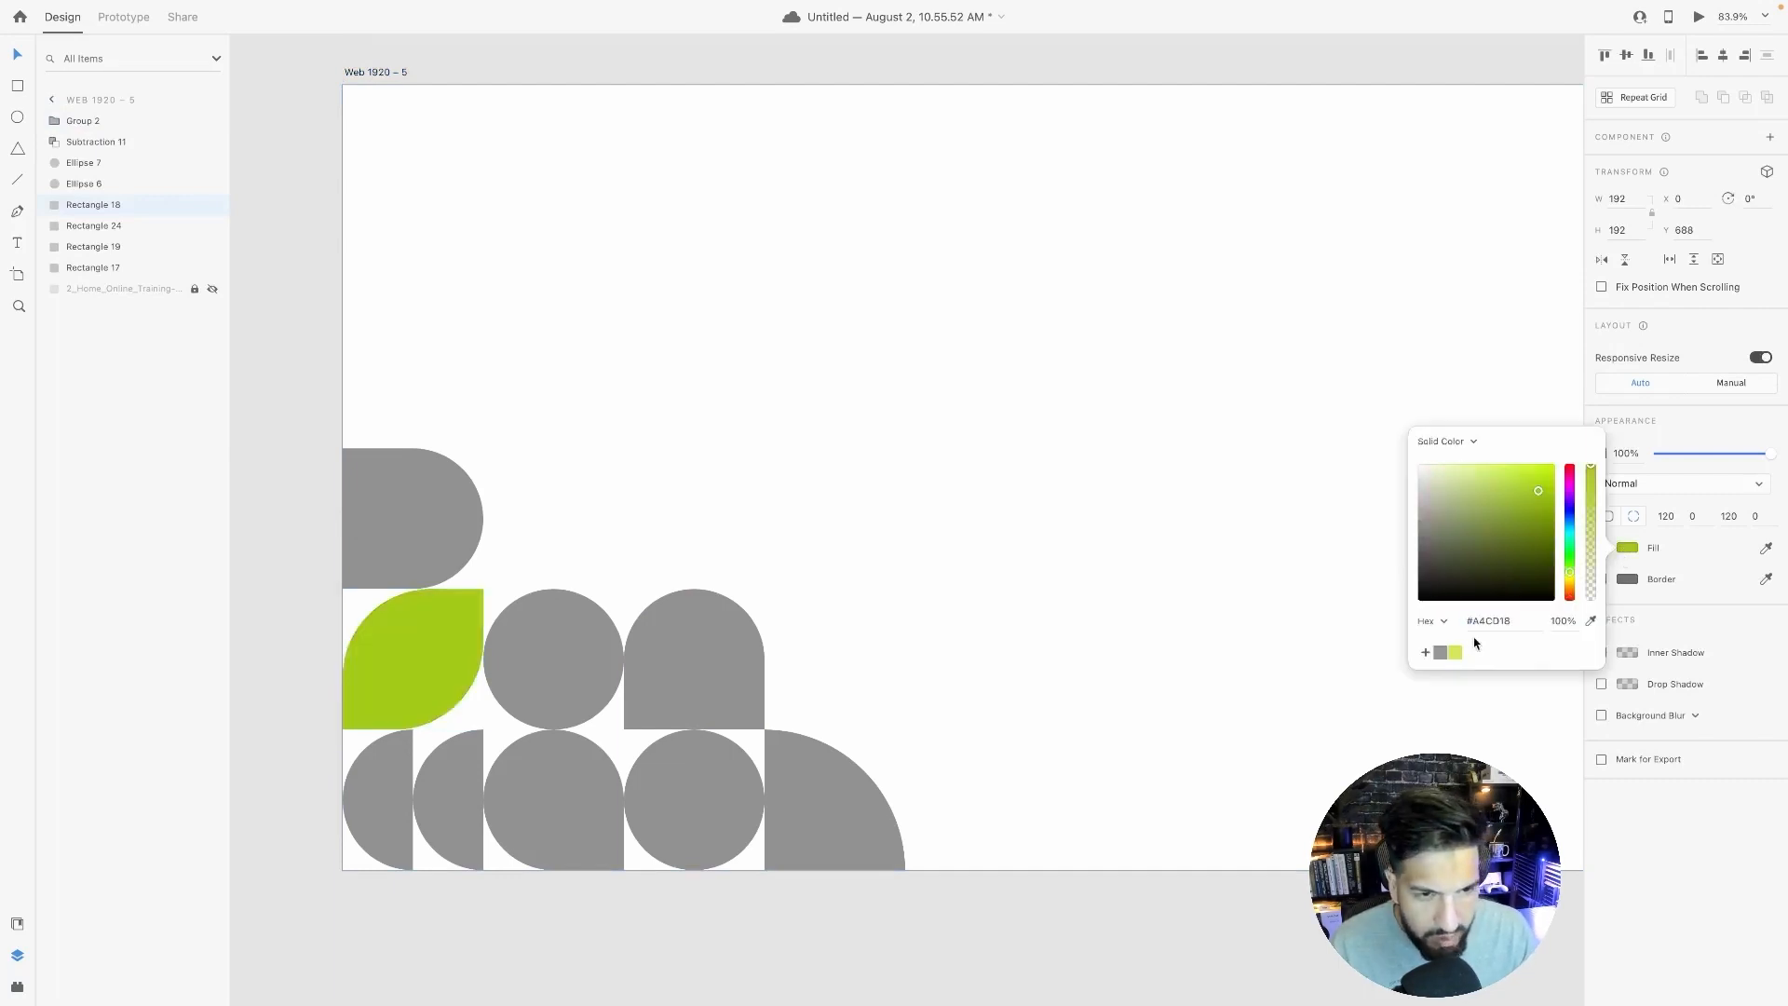
left_click(1425, 652)
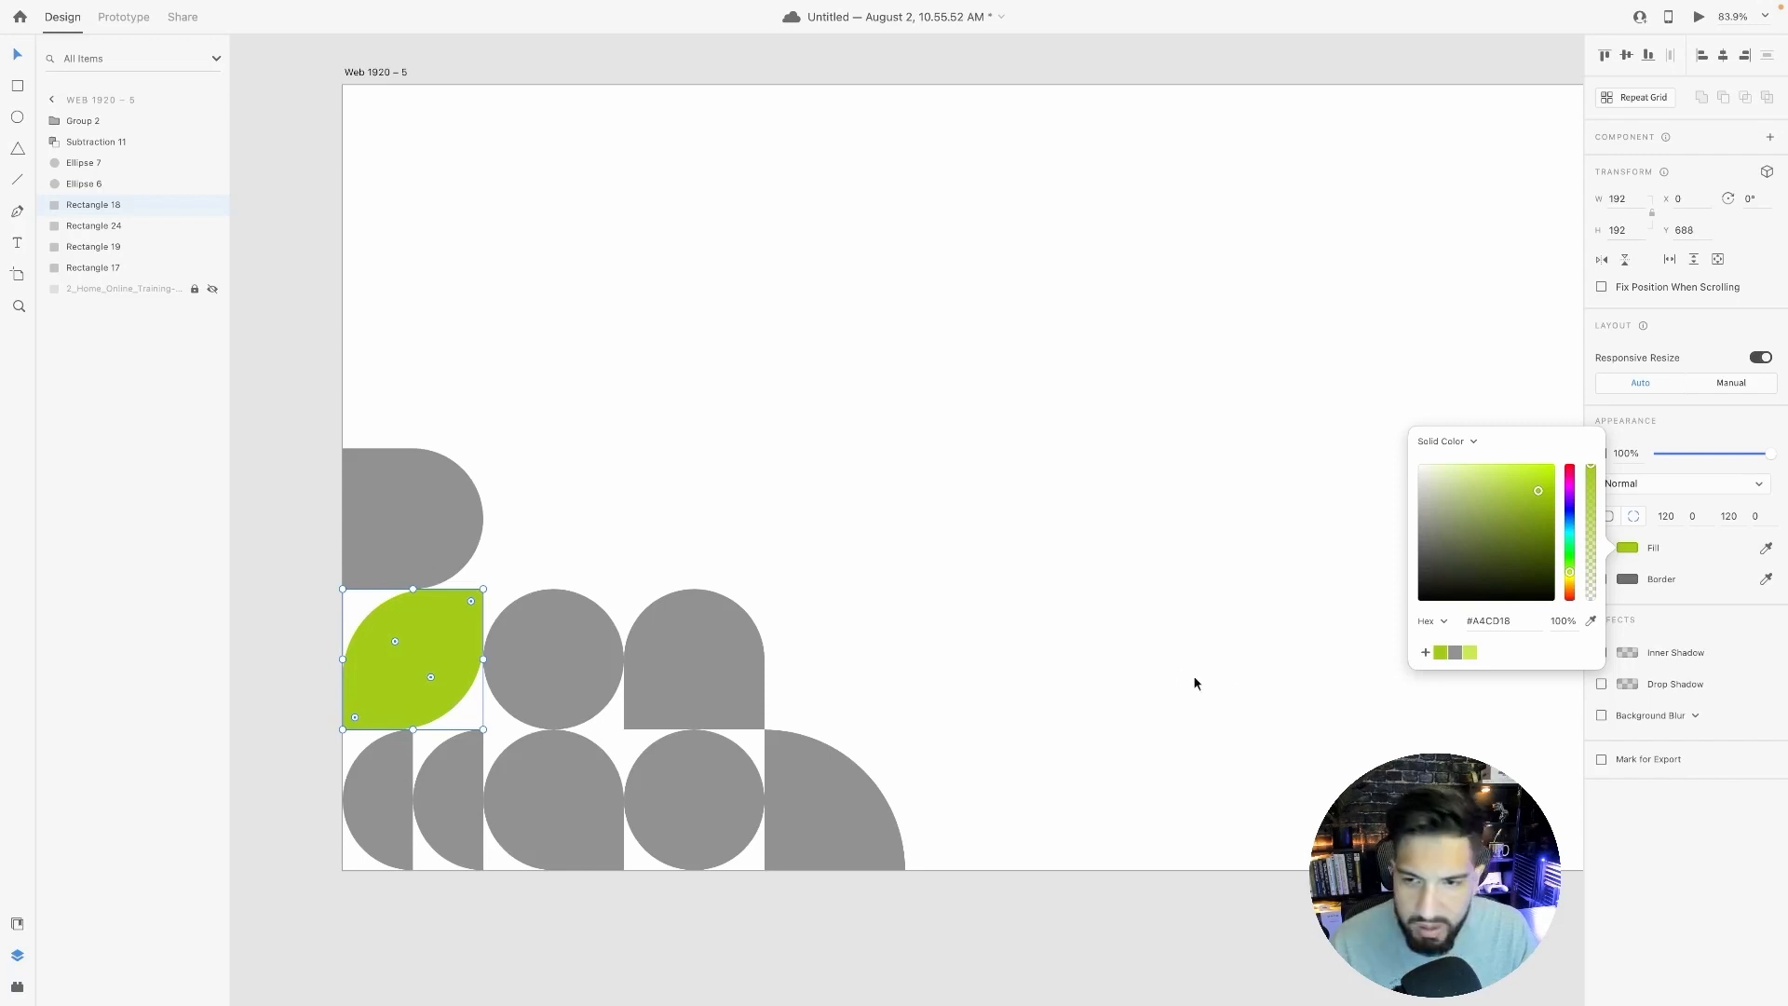
left_click(1162, 687)
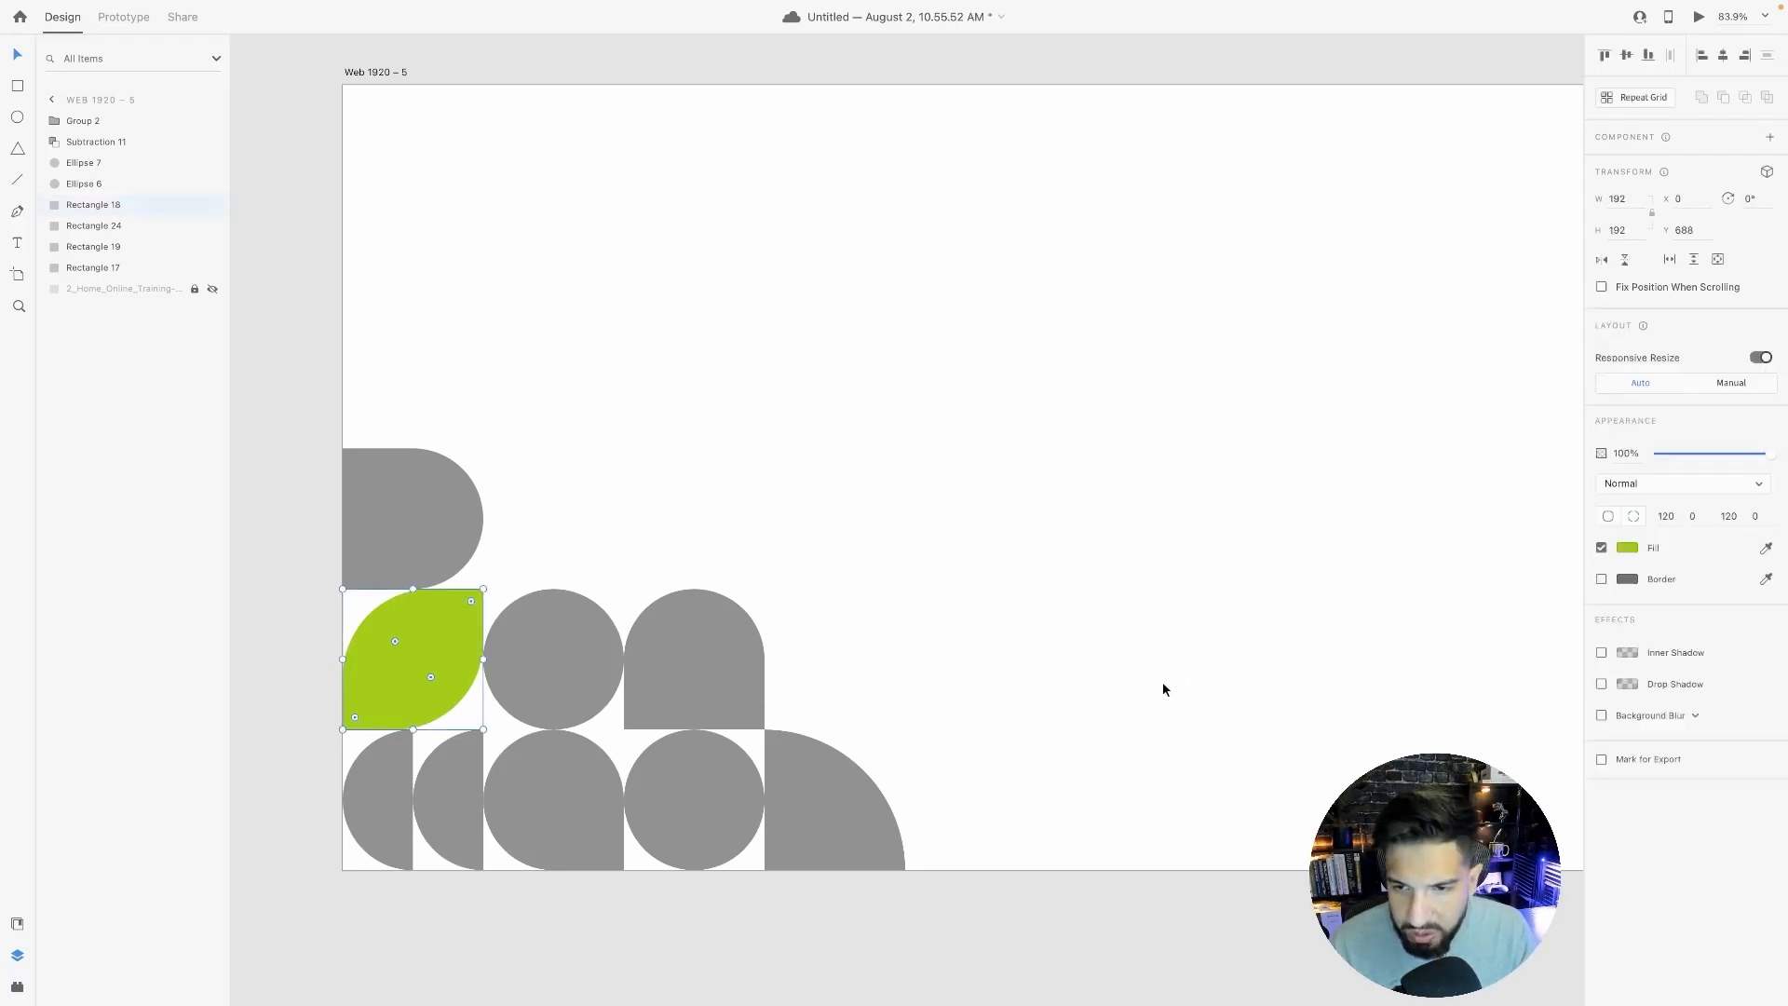
key("super+z")
Show the hidden home training photo layer behind the shapes.
scroll(995, 600, "up", 1)
left_click_drag(999, 569, 905, 551)
left_click_drag(820, 509, 833, 521)
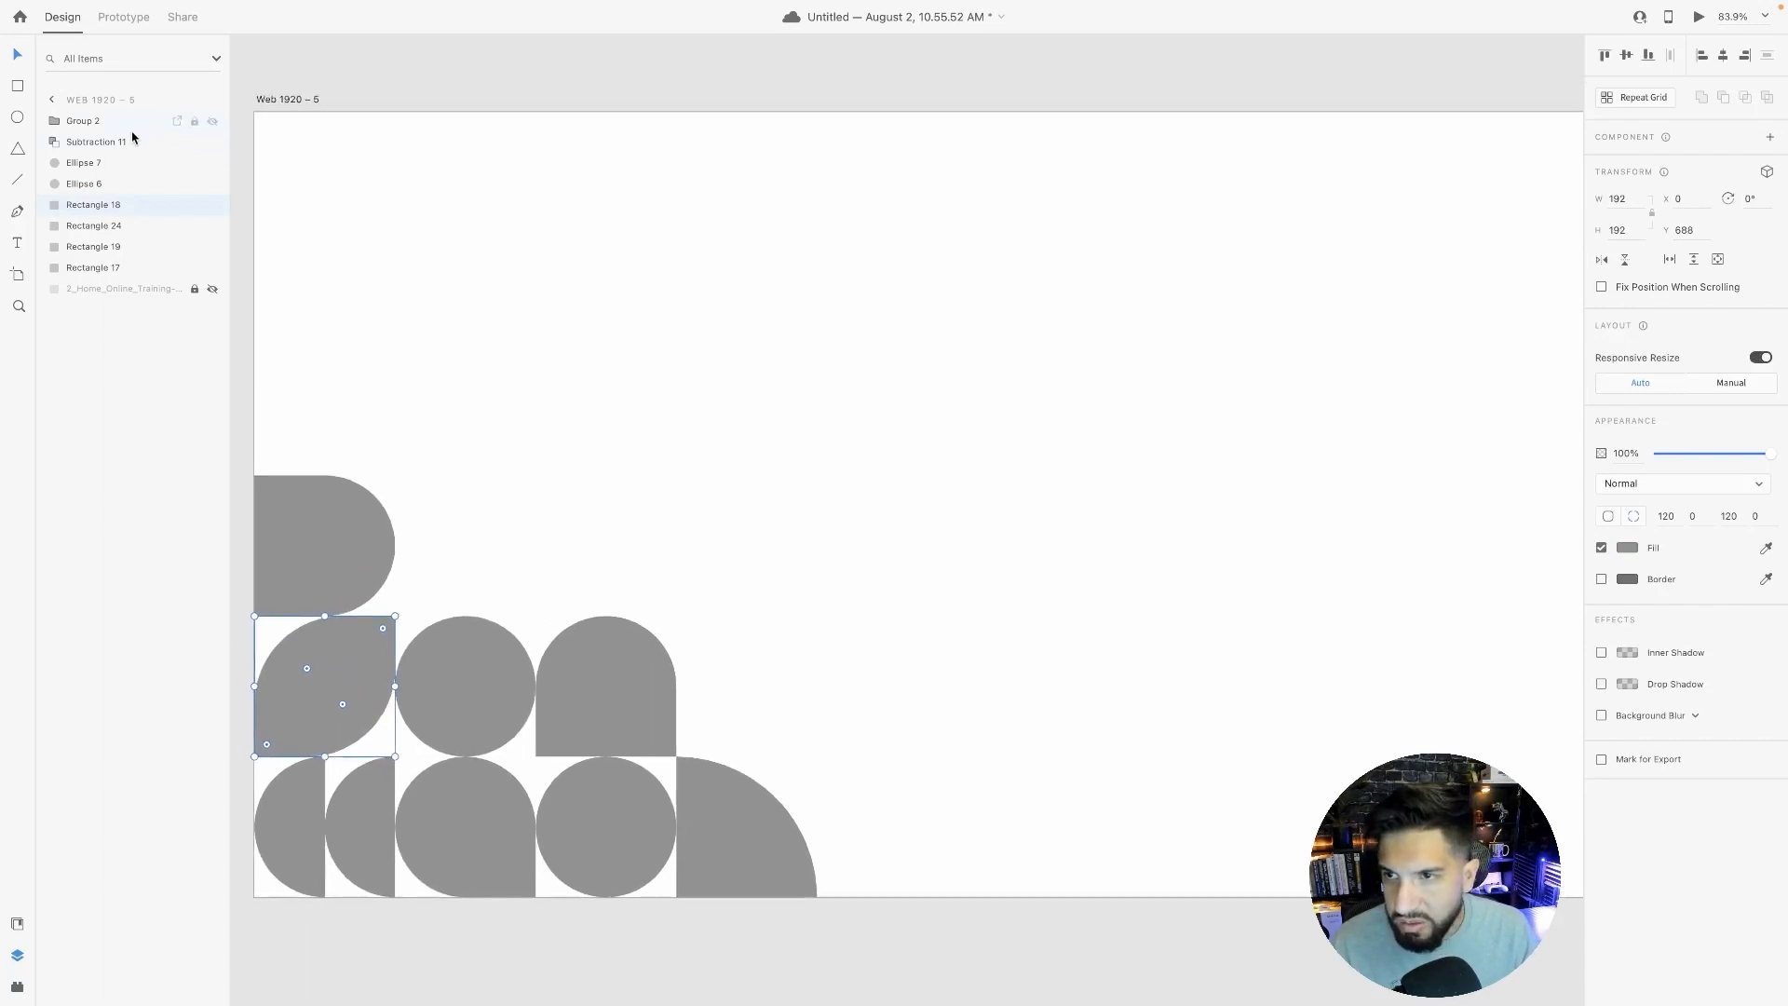
left_click(213, 292)
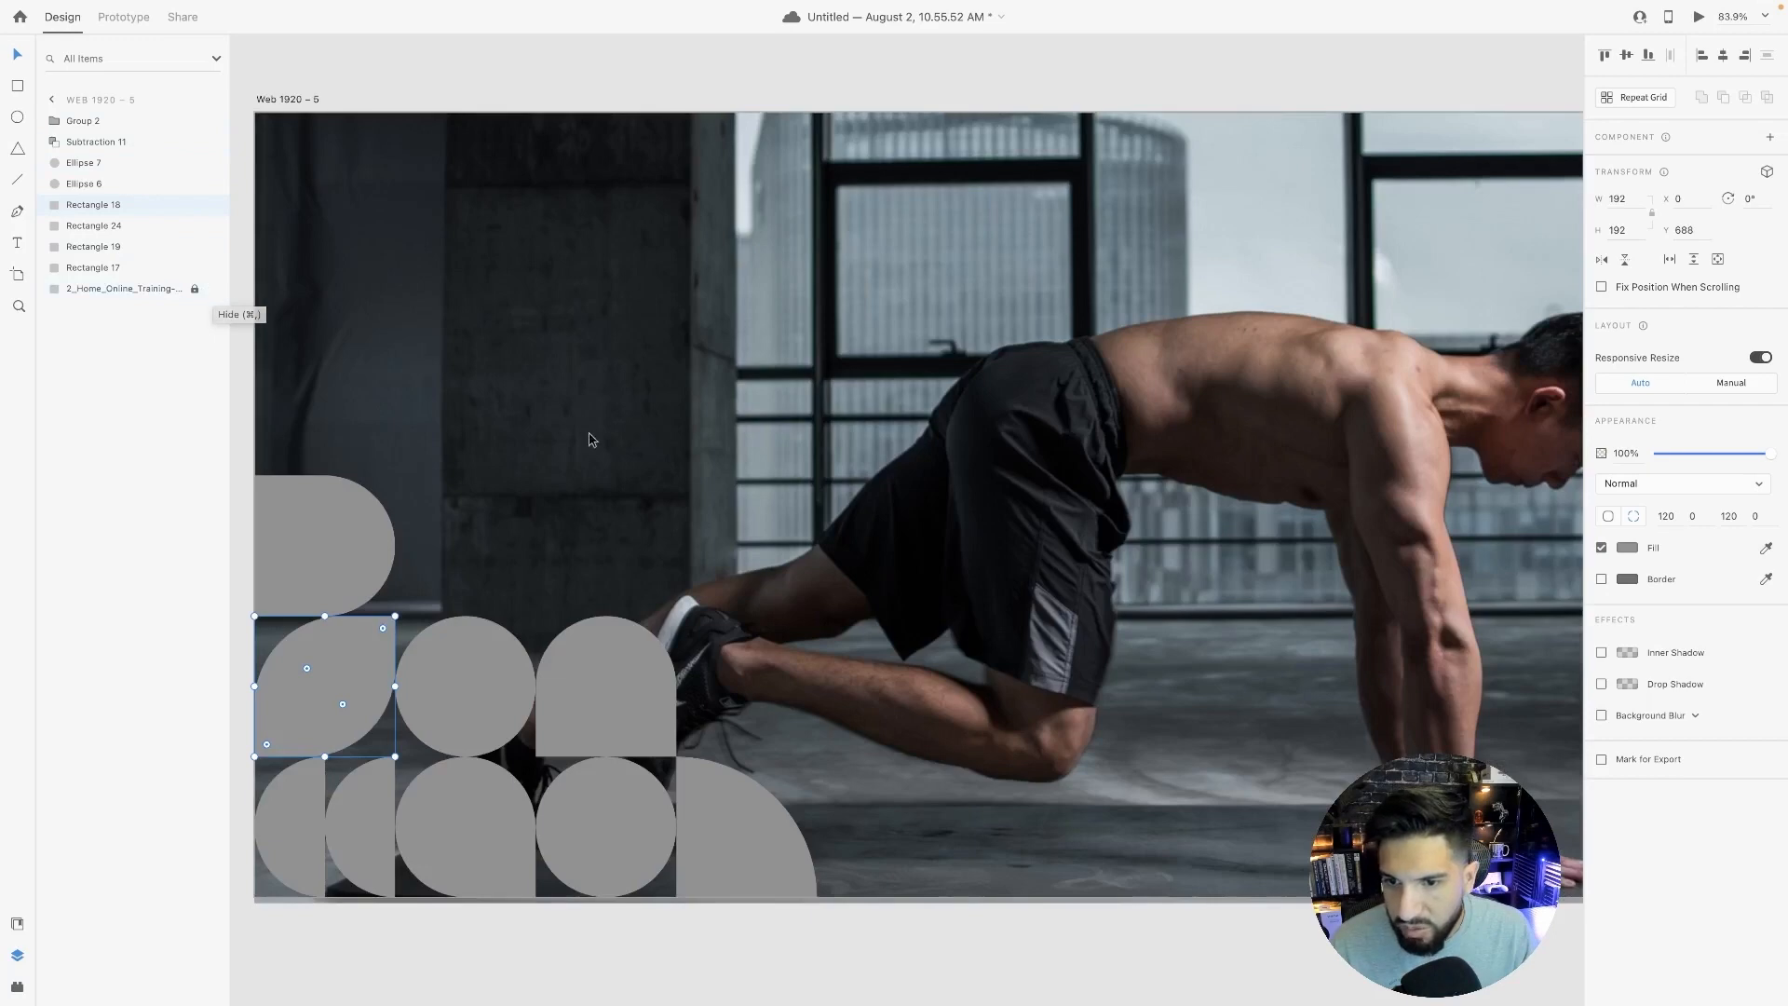
scroll(695, 447, "down", 1)
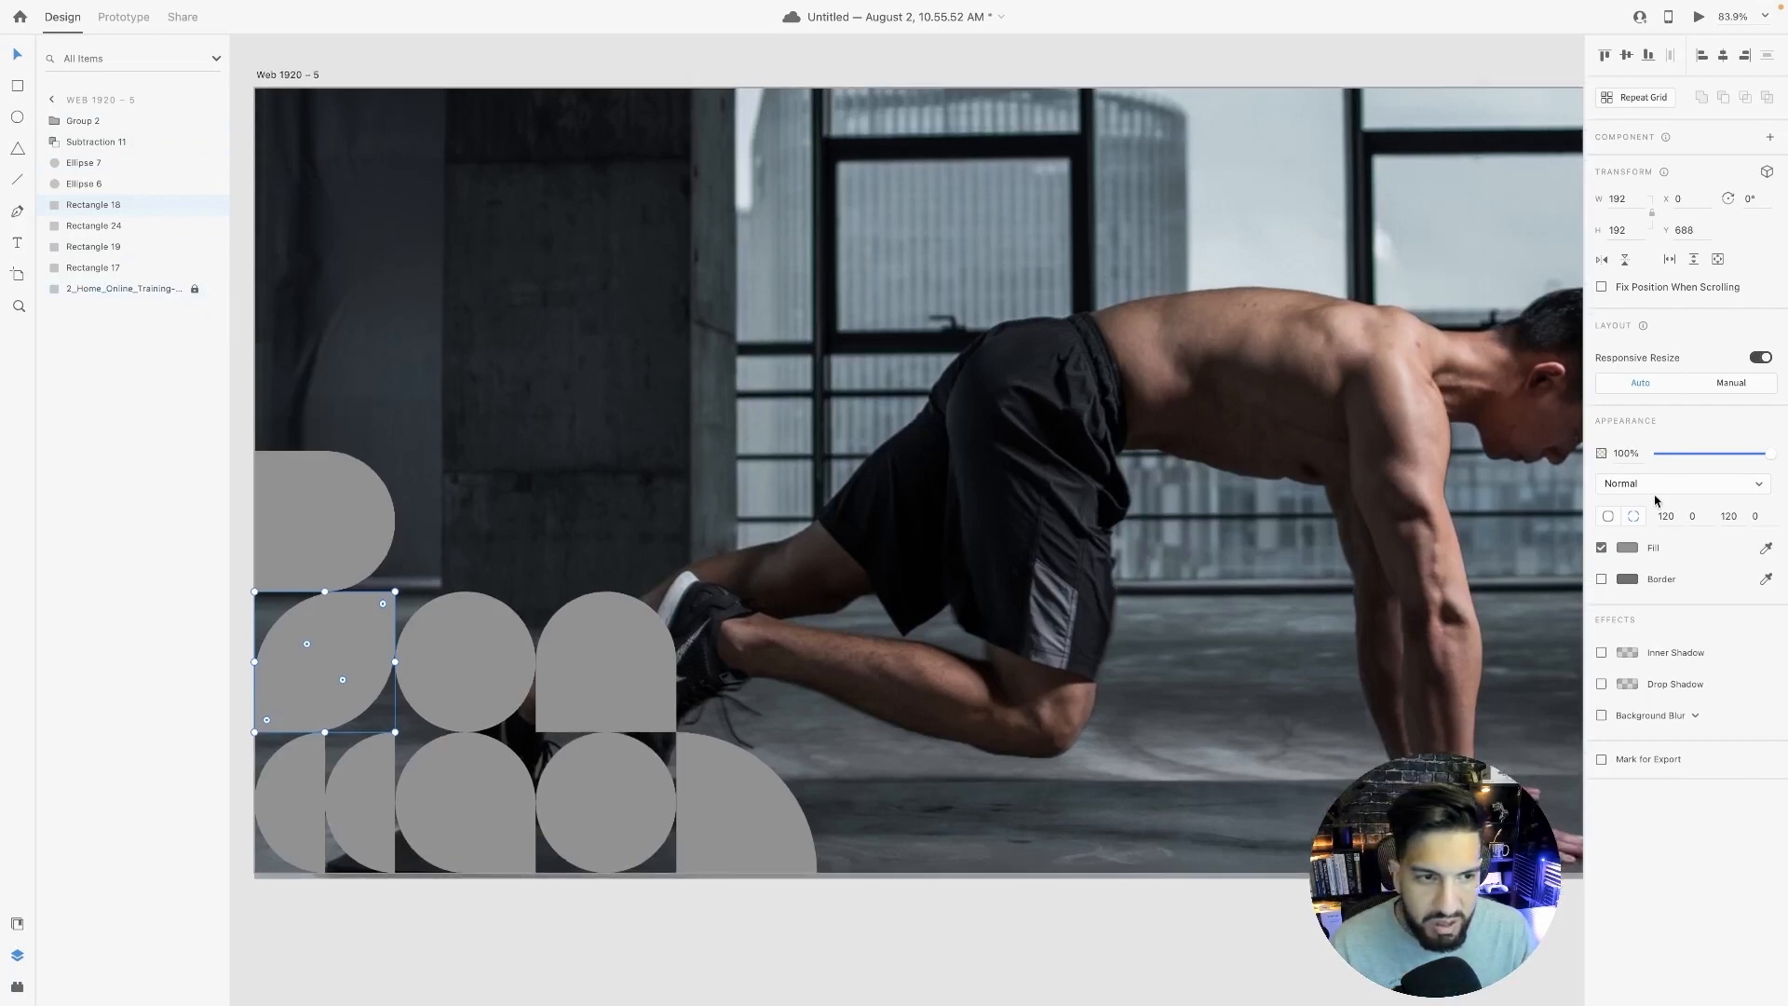
left_click(309, 472, "shift")
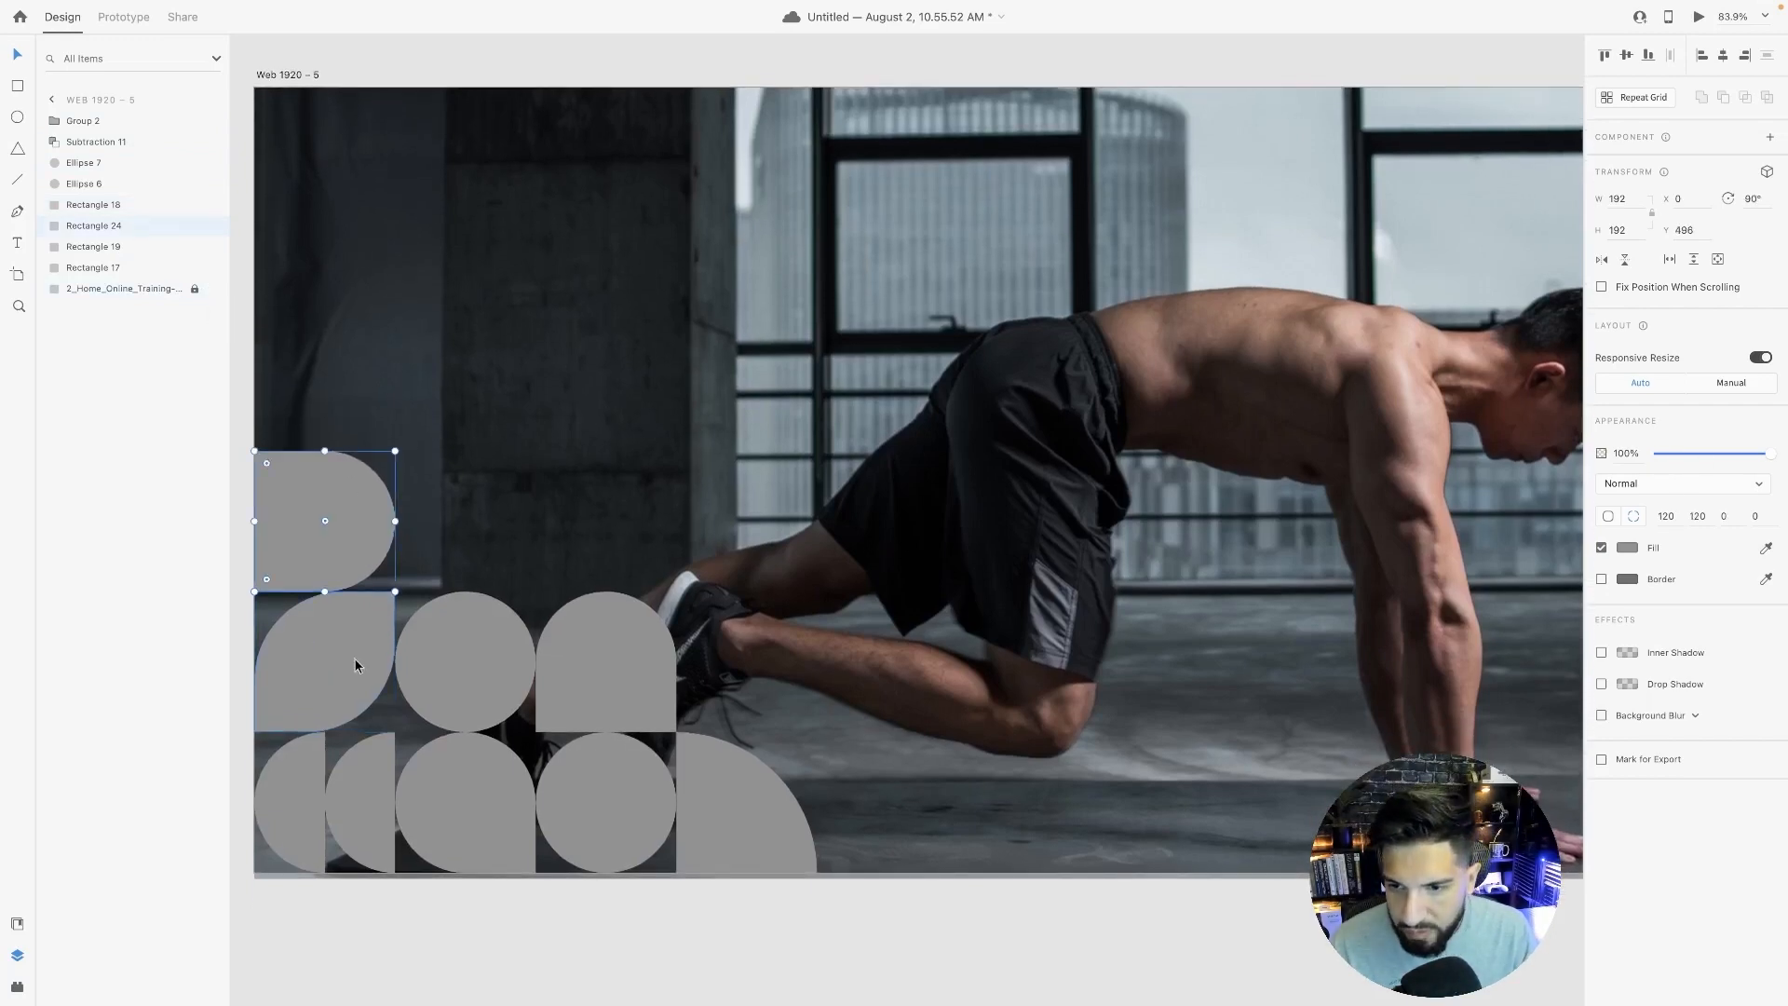
left_click(382, 806, "shift")
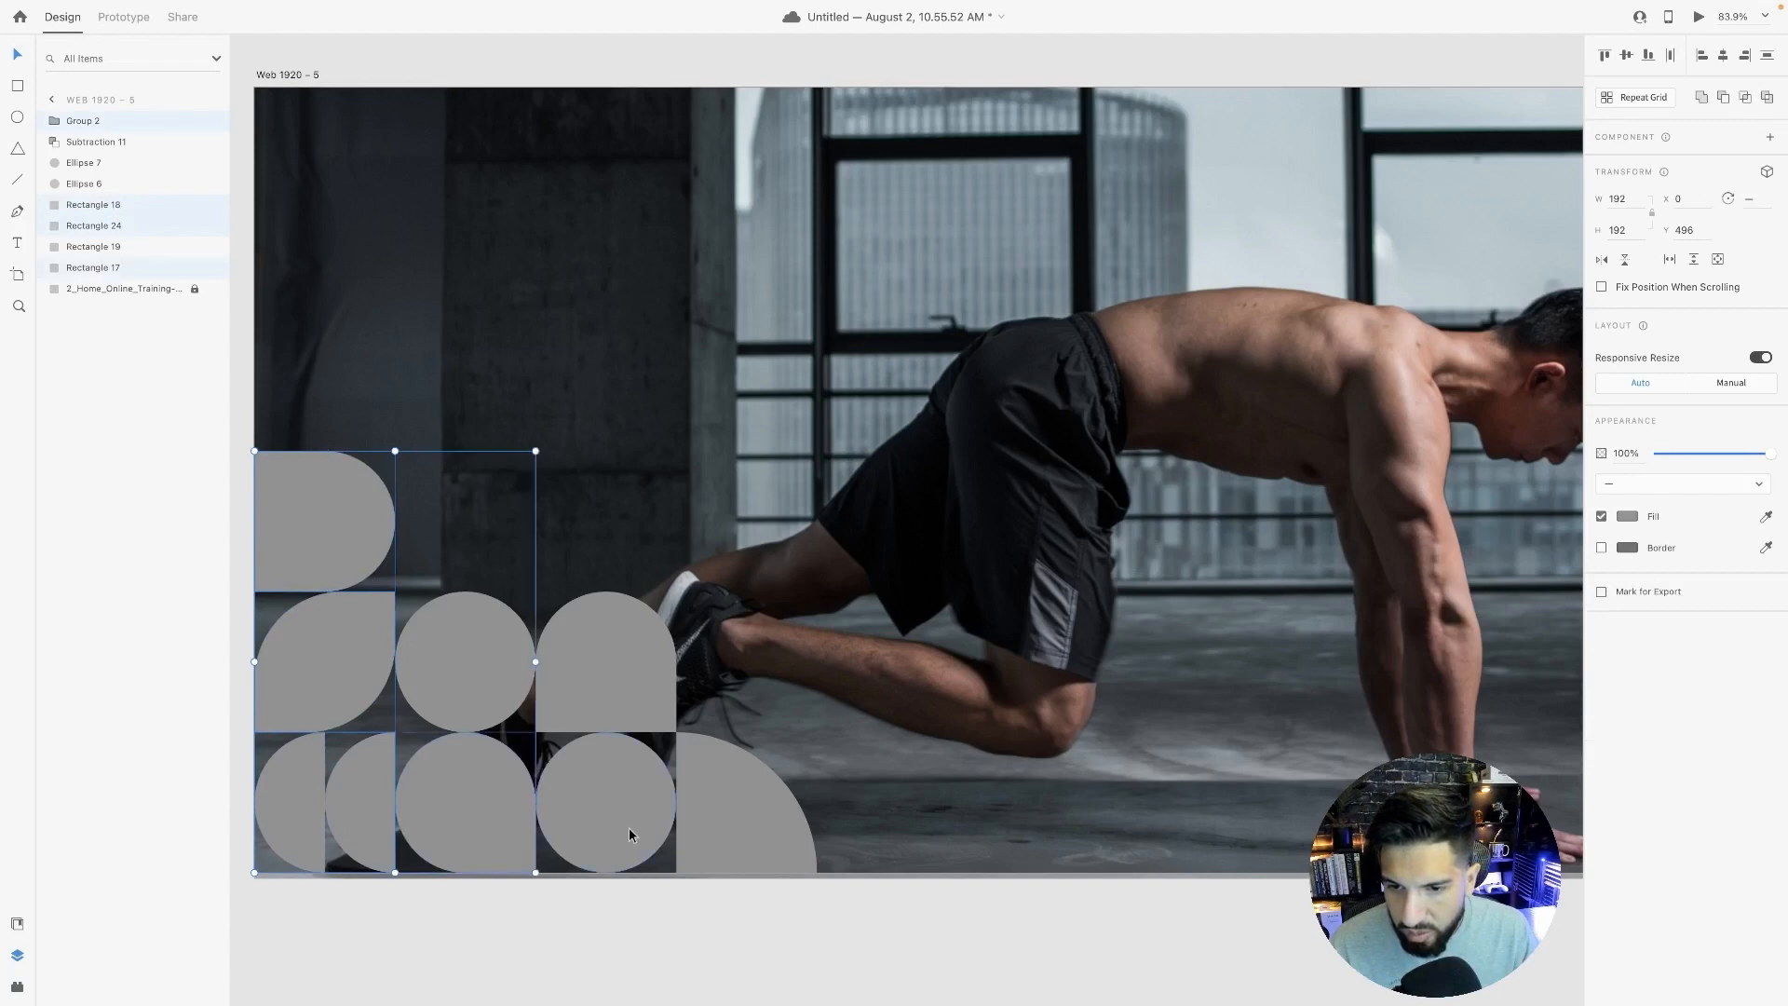
key("Escape")
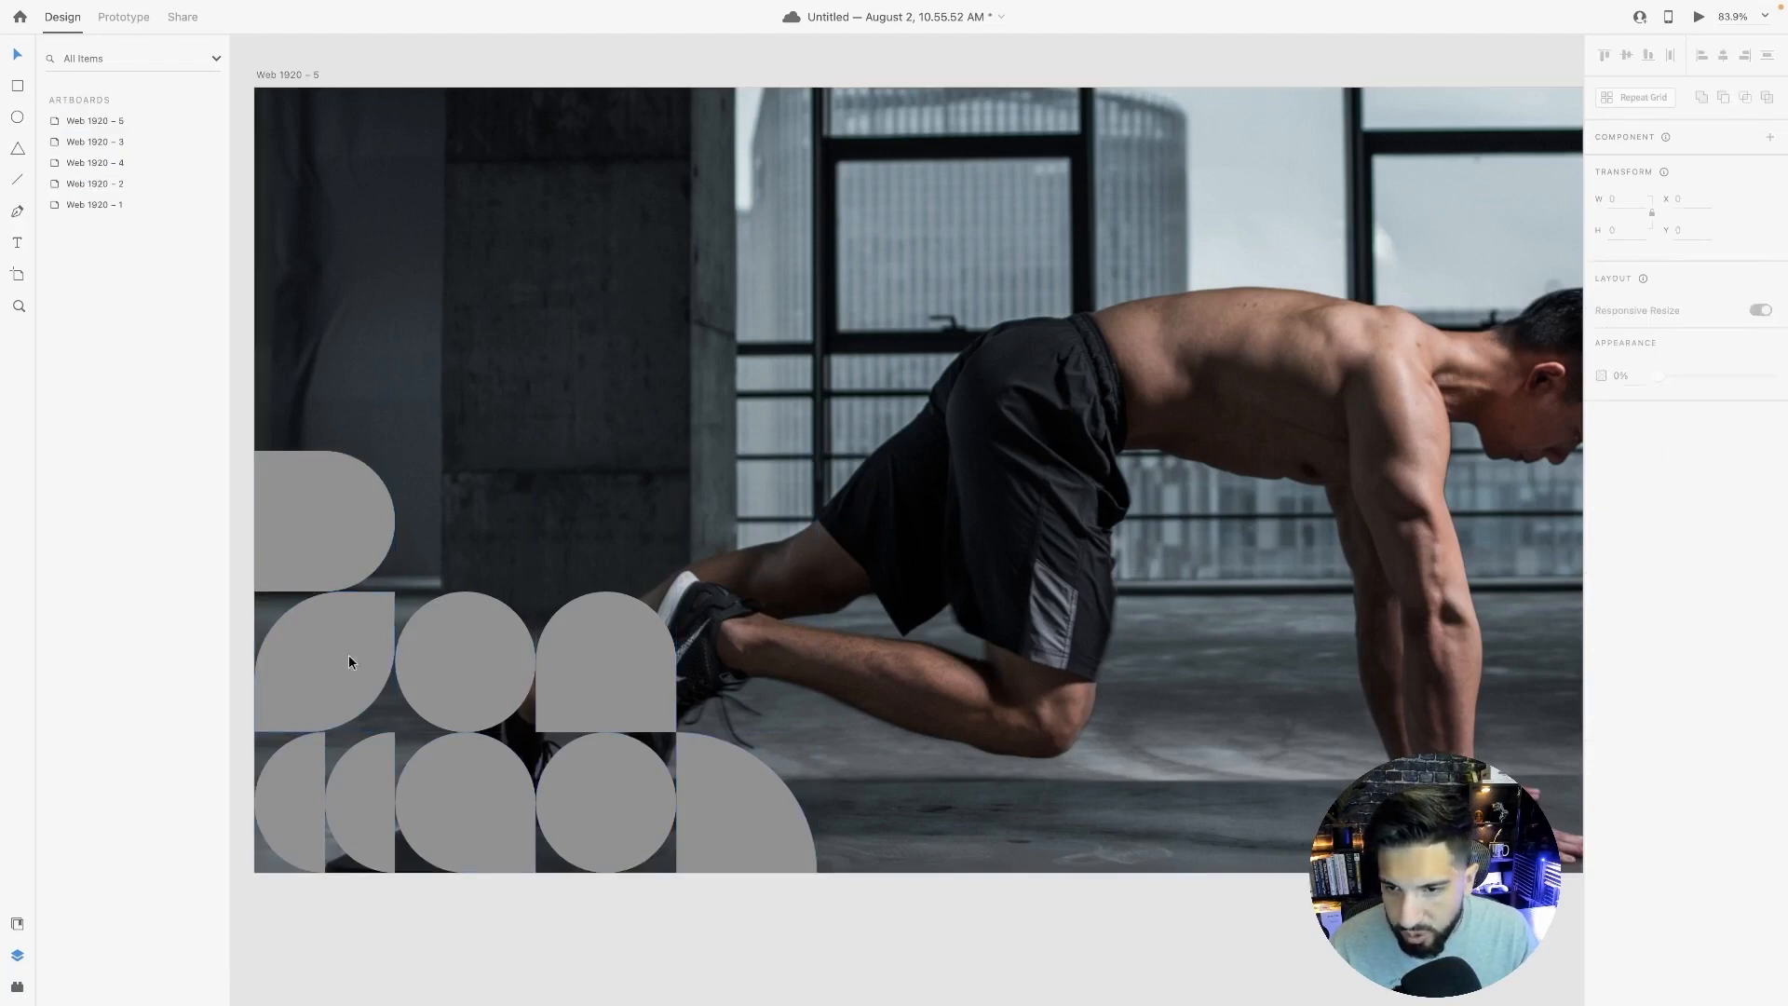
Fill the leaf with the solid color #A4CD18.
left_click_drag(478, 616, 514, 589)
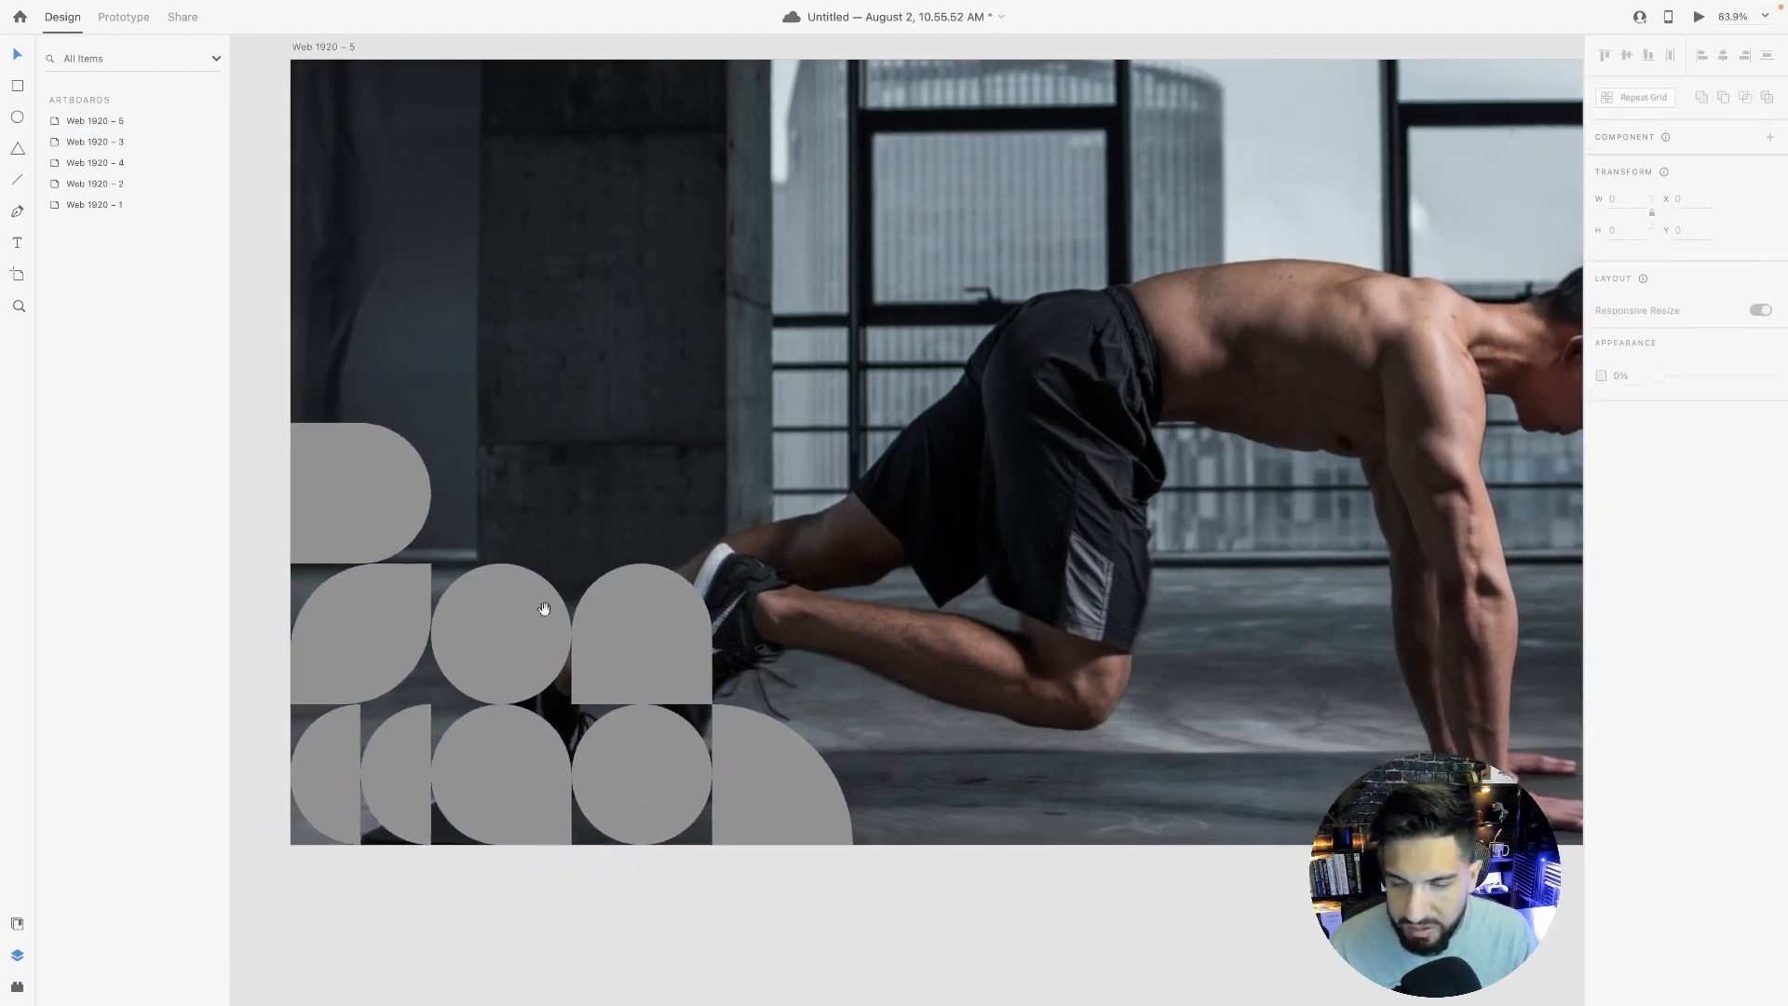
left_click(376, 549)
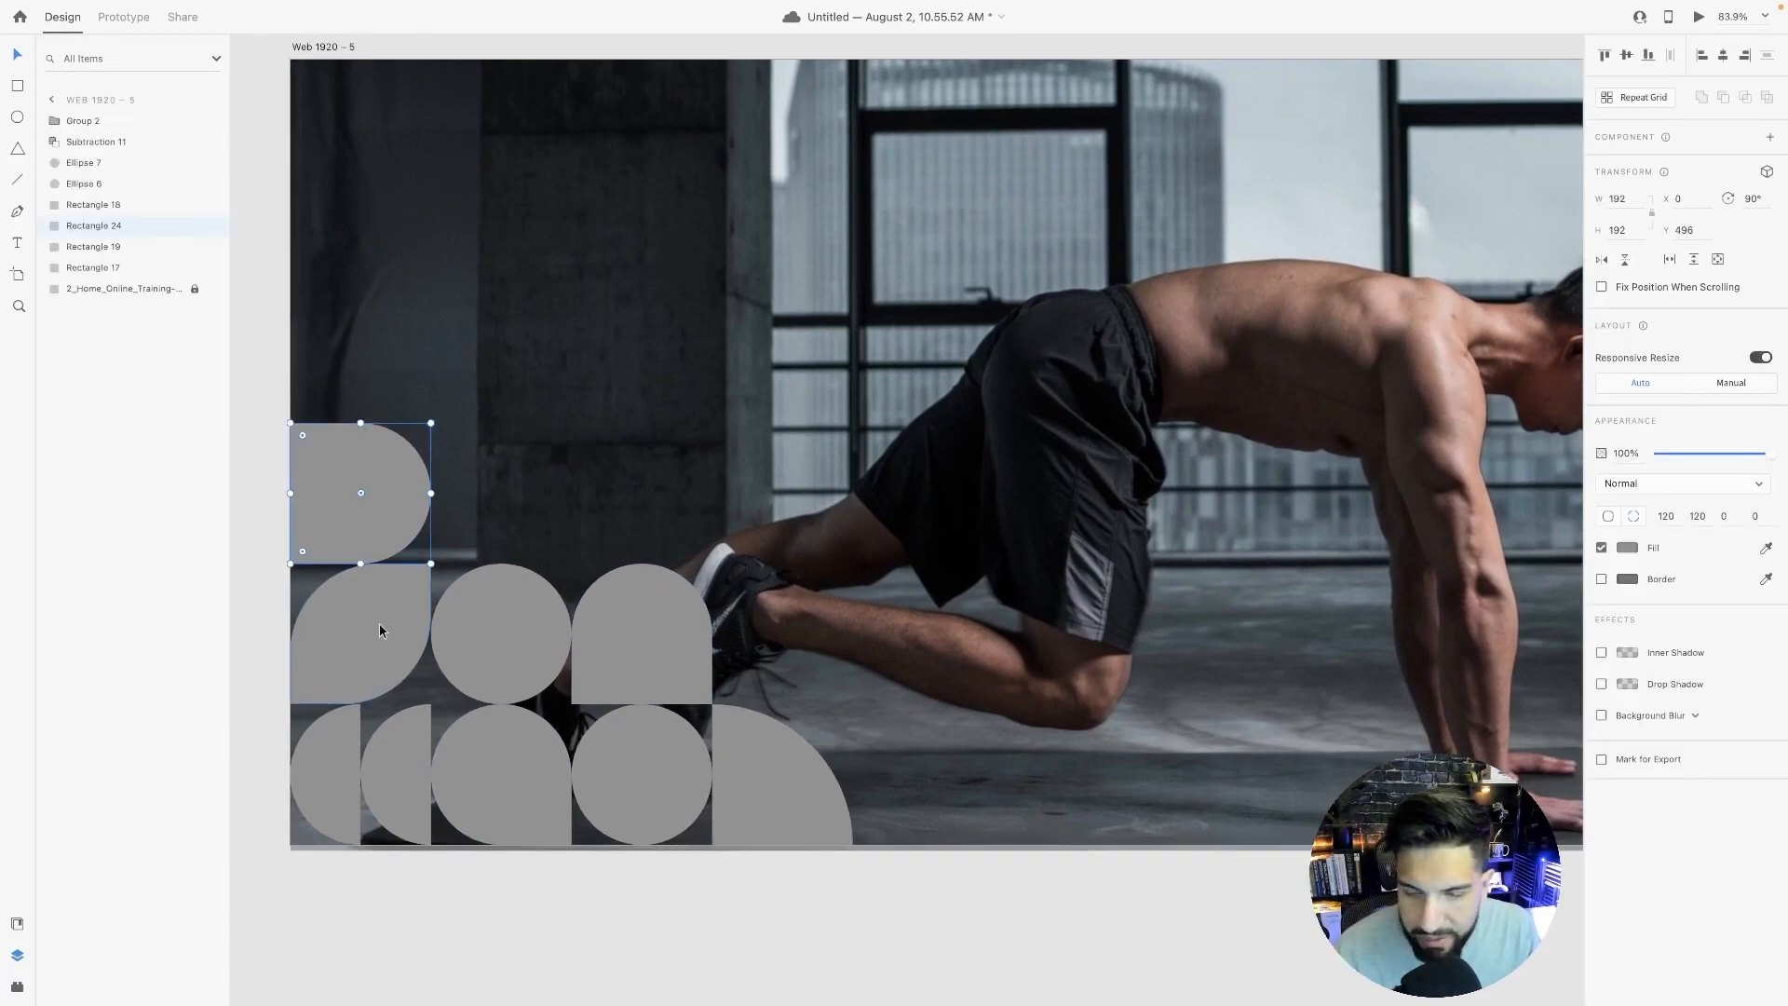
left_click(378, 623)
left_click(1644, 553)
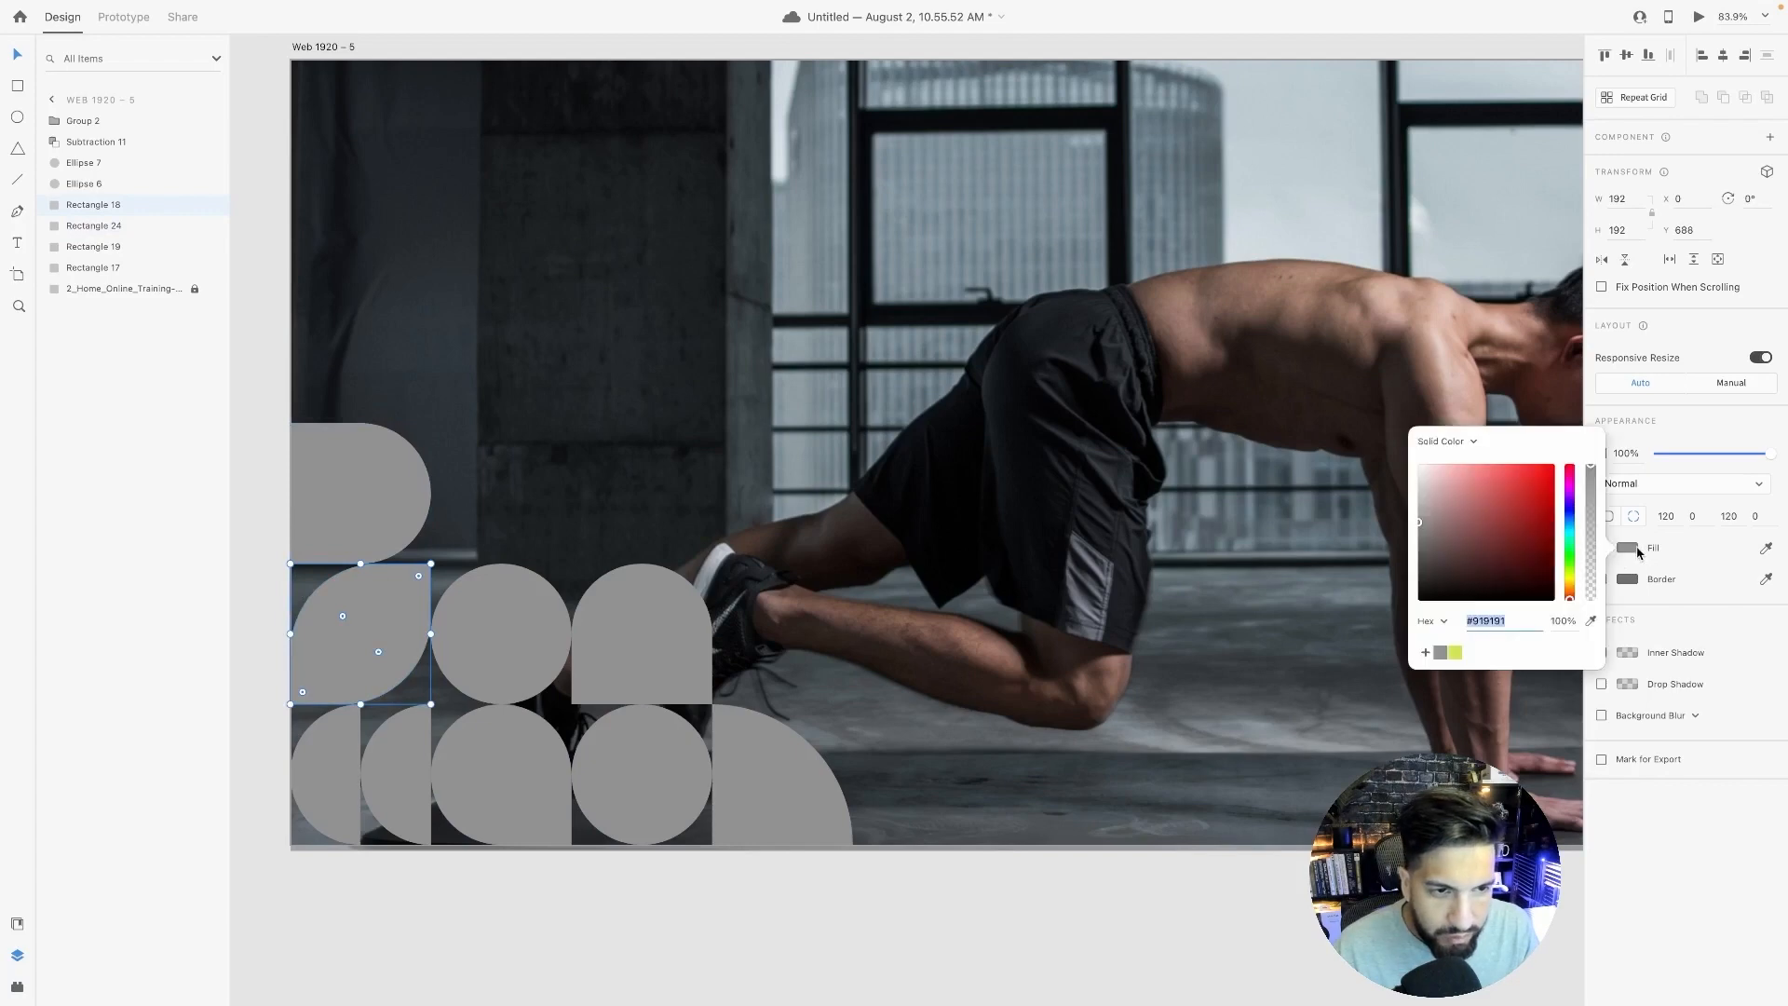
left_click(1528, 630)
type("#a4cd18")
key("Return")
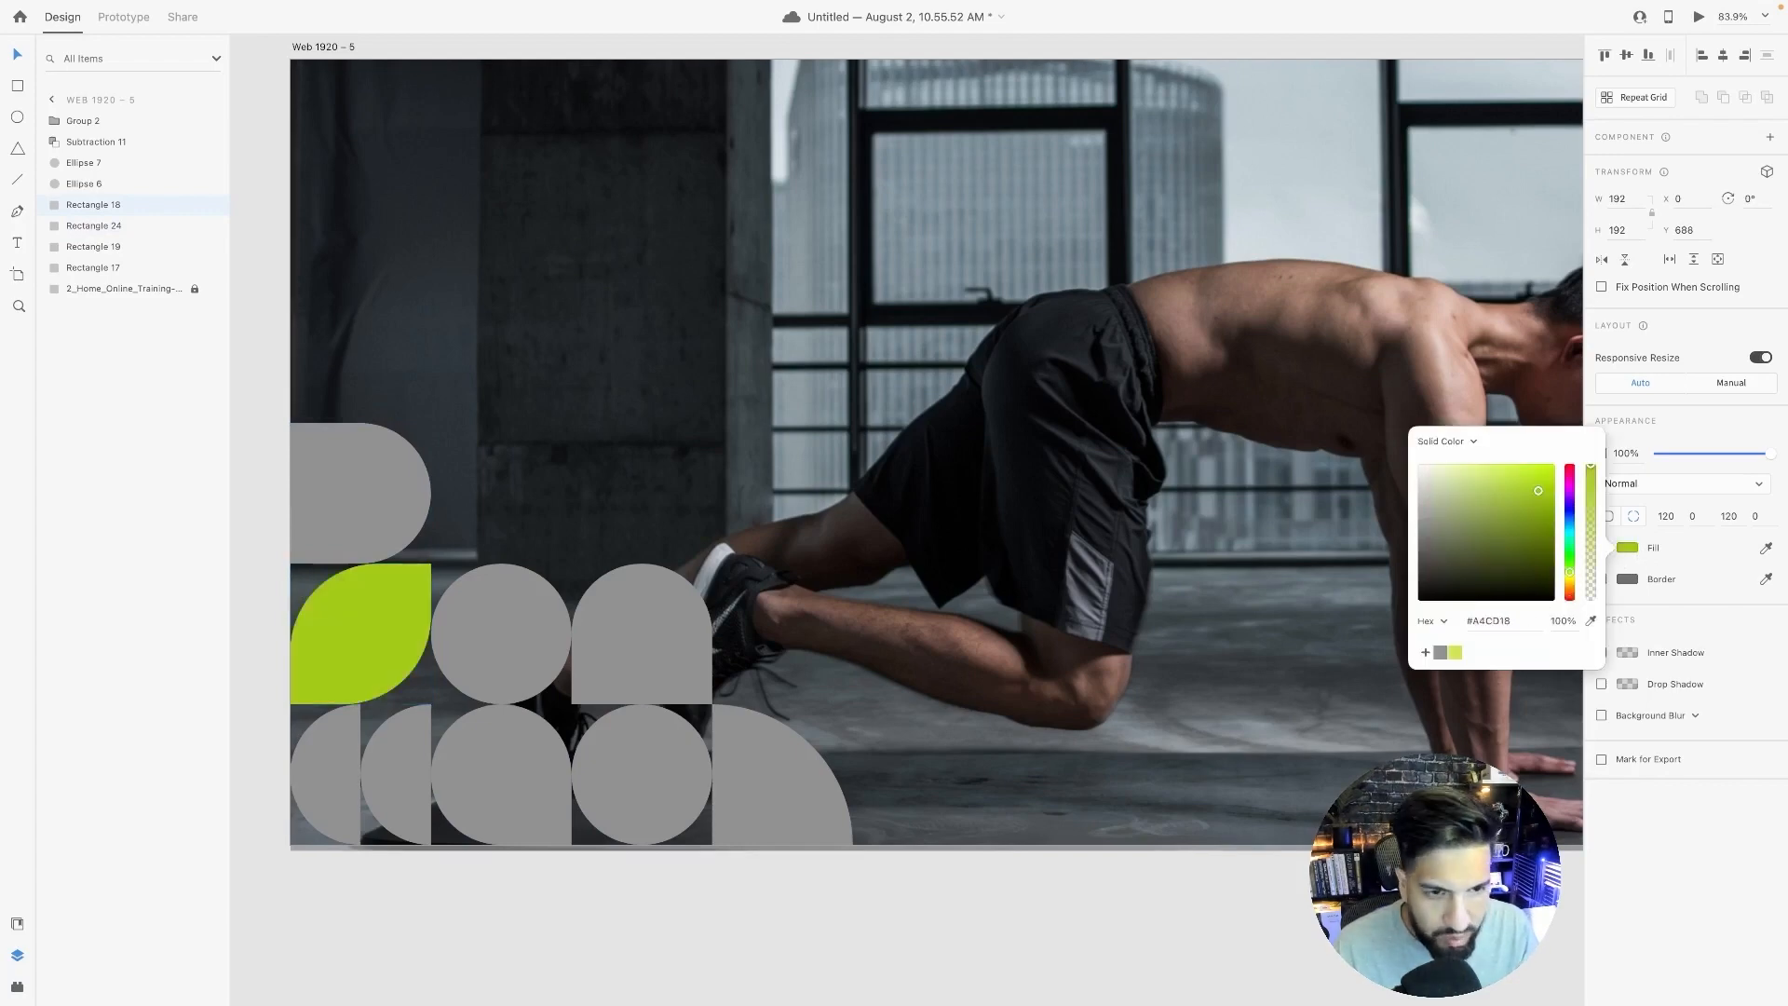
left_click(1292, 863)
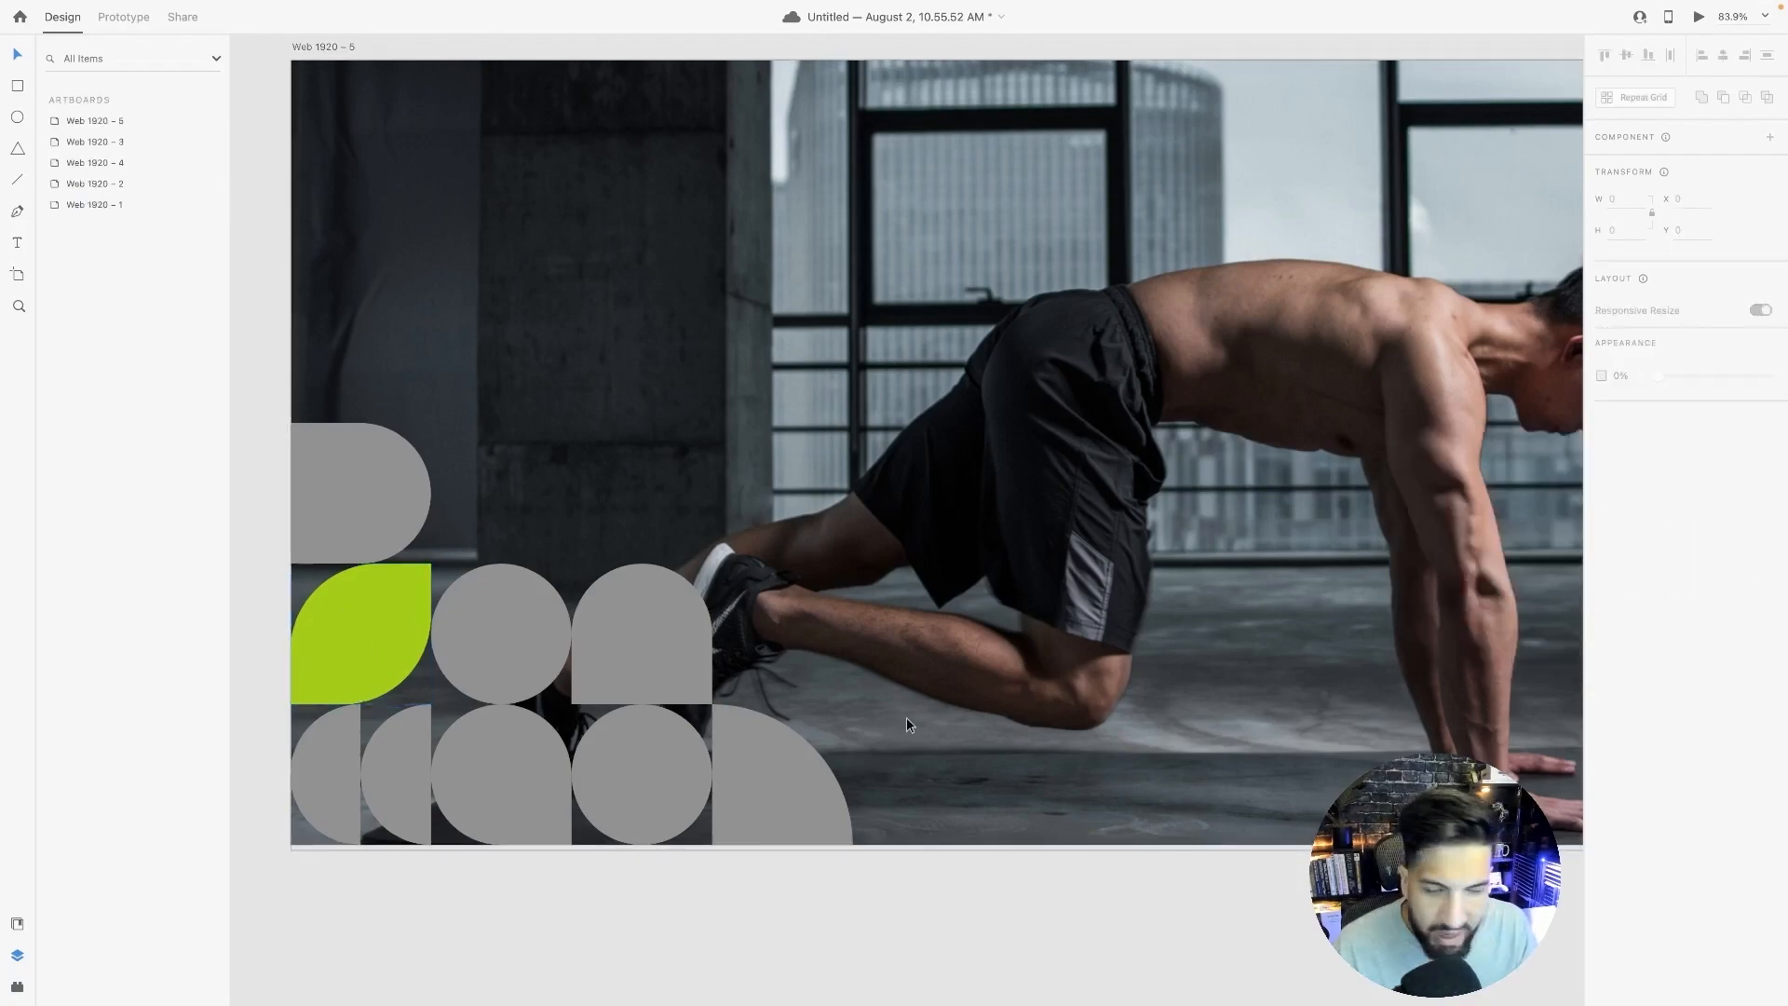
Copy the lighter shade #ccec5f from the Color Shades Generator and fill the circle beside the leaf with it in Adobe XD.
key("super+Tab")
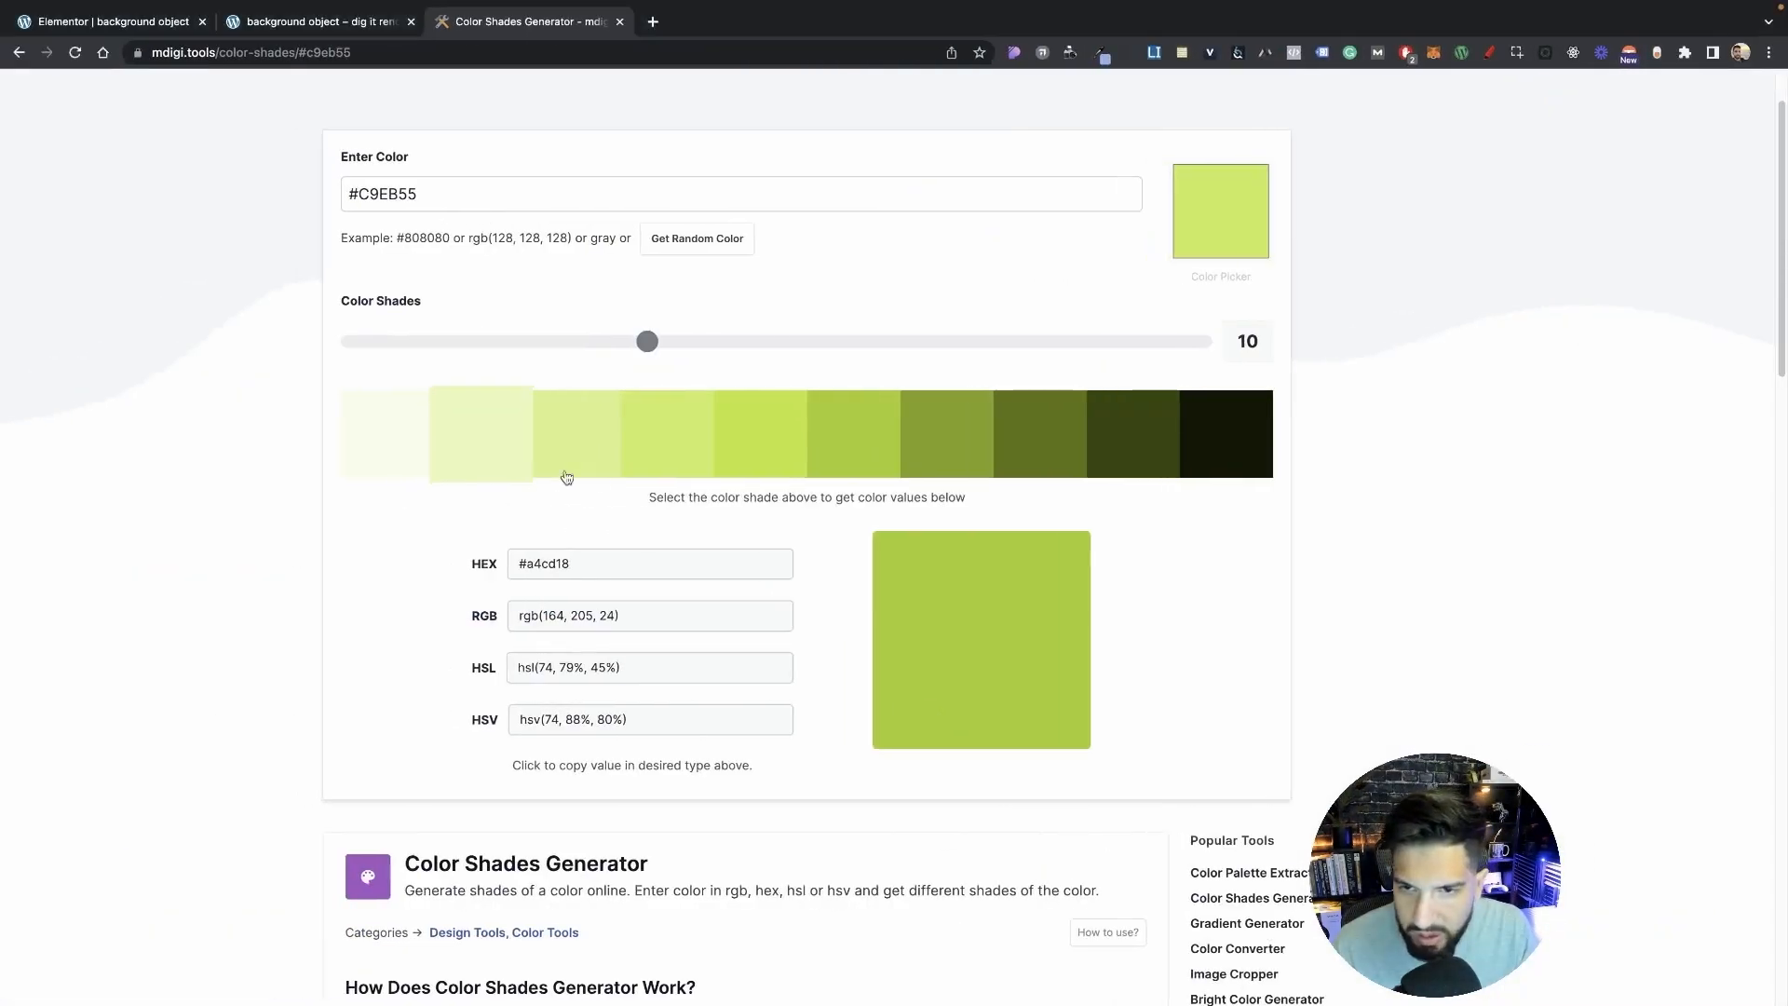
left_click(681, 471)
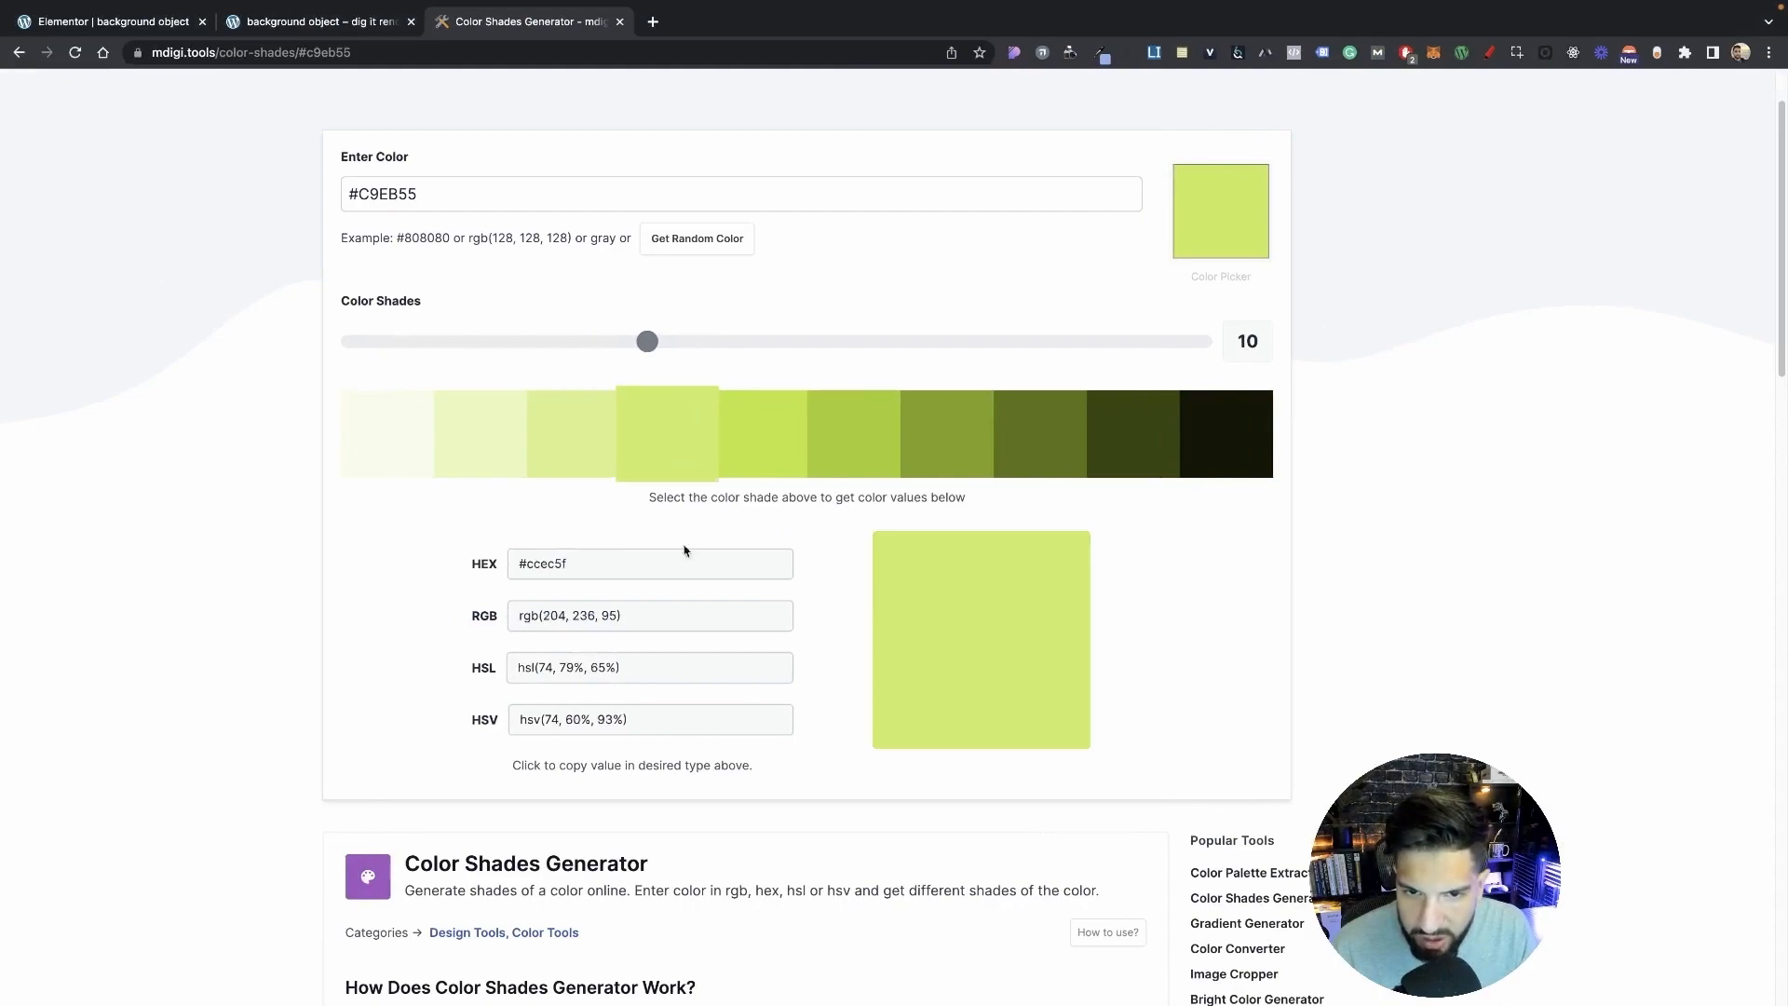
key("super+Tab")
left_click(479, 624)
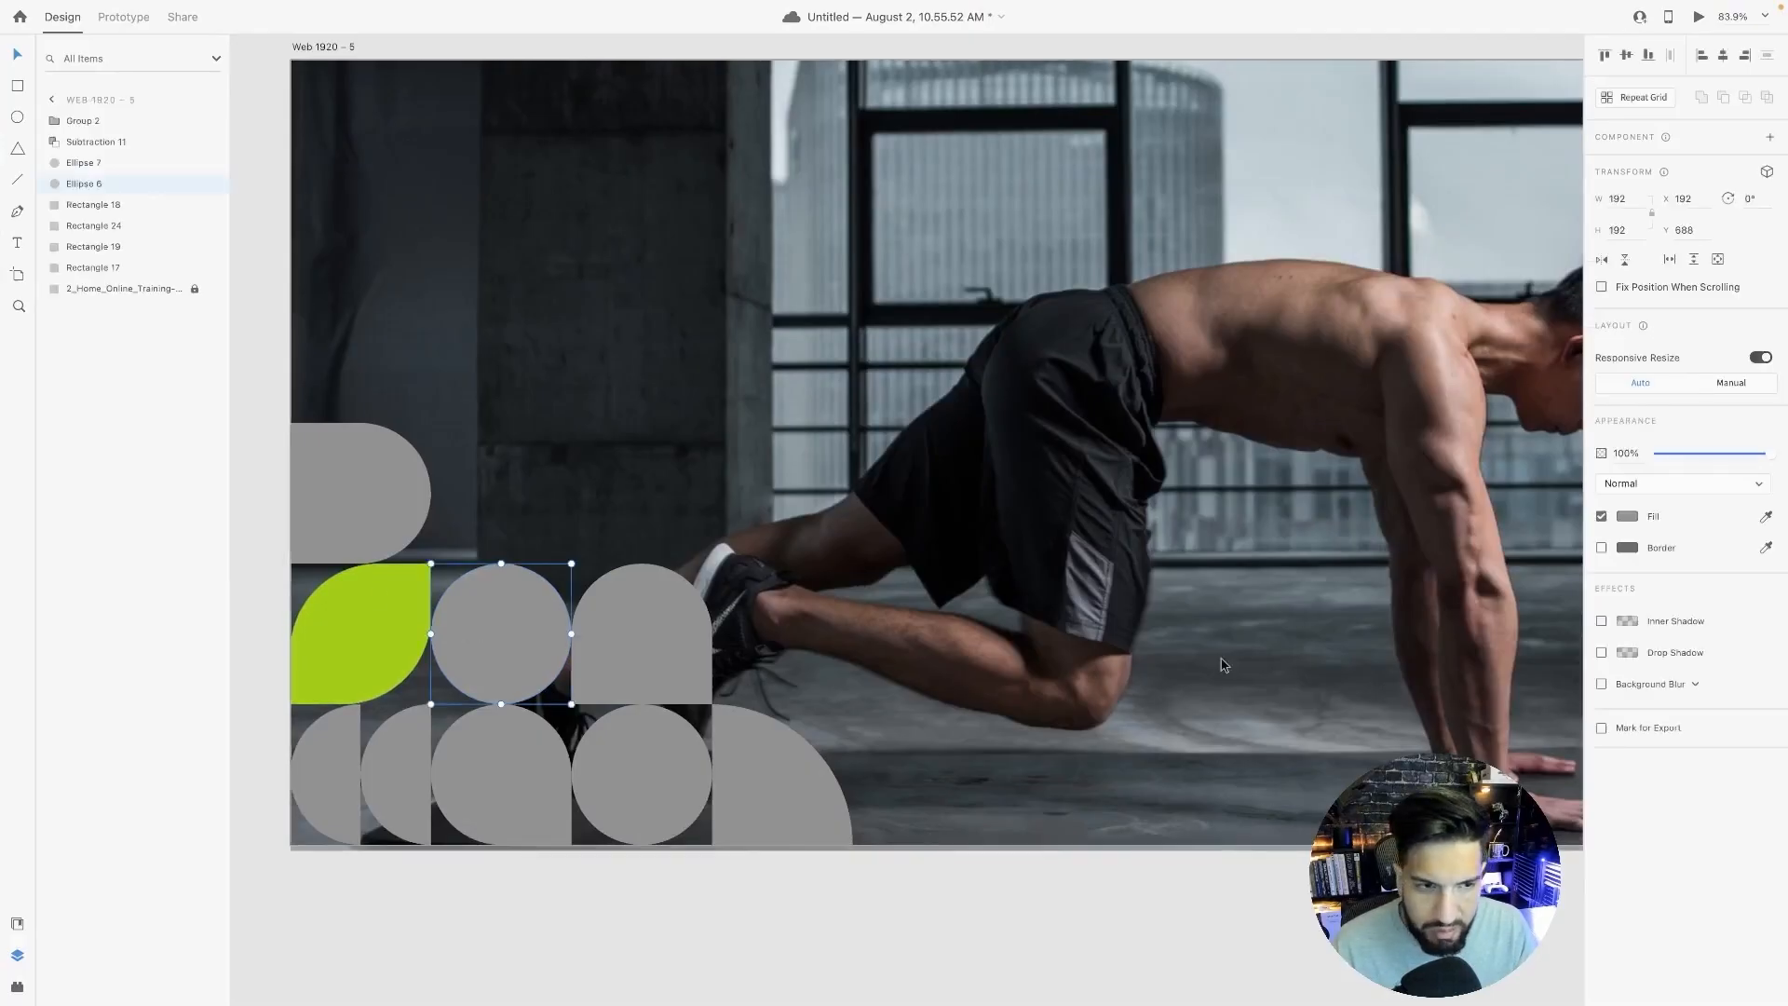
left_click(1626, 515)
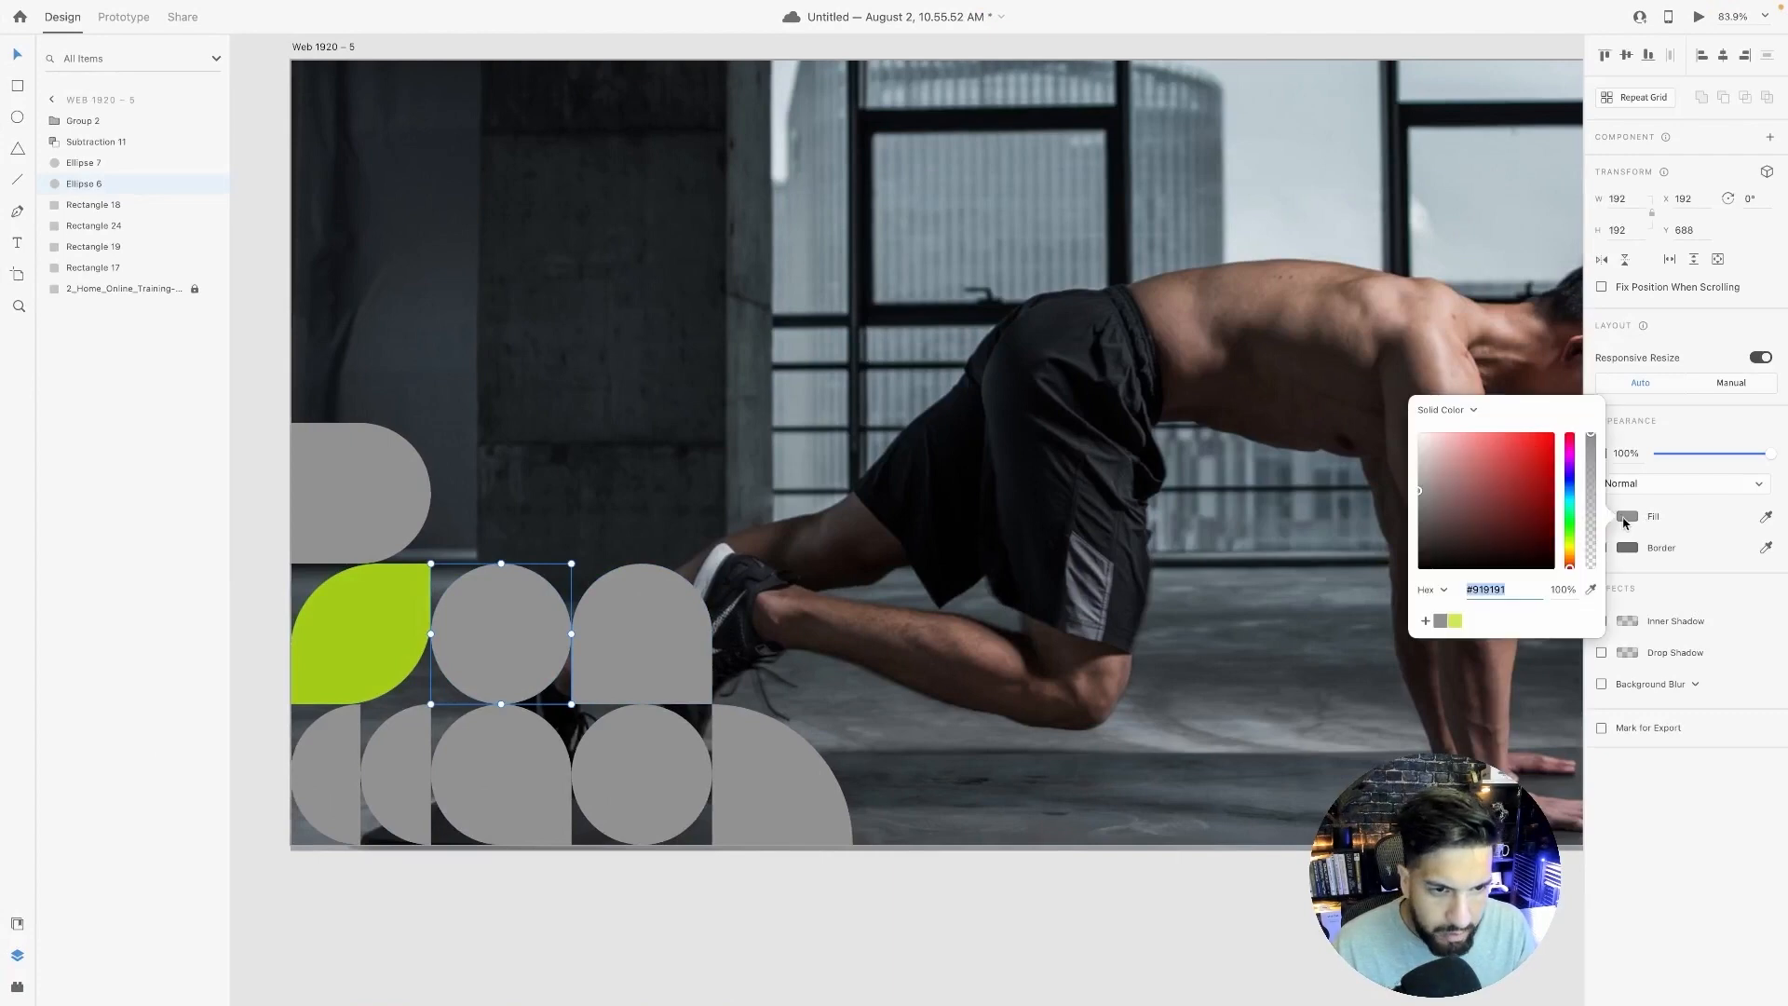
left_click(1521, 597)
type("#CCEC5F")
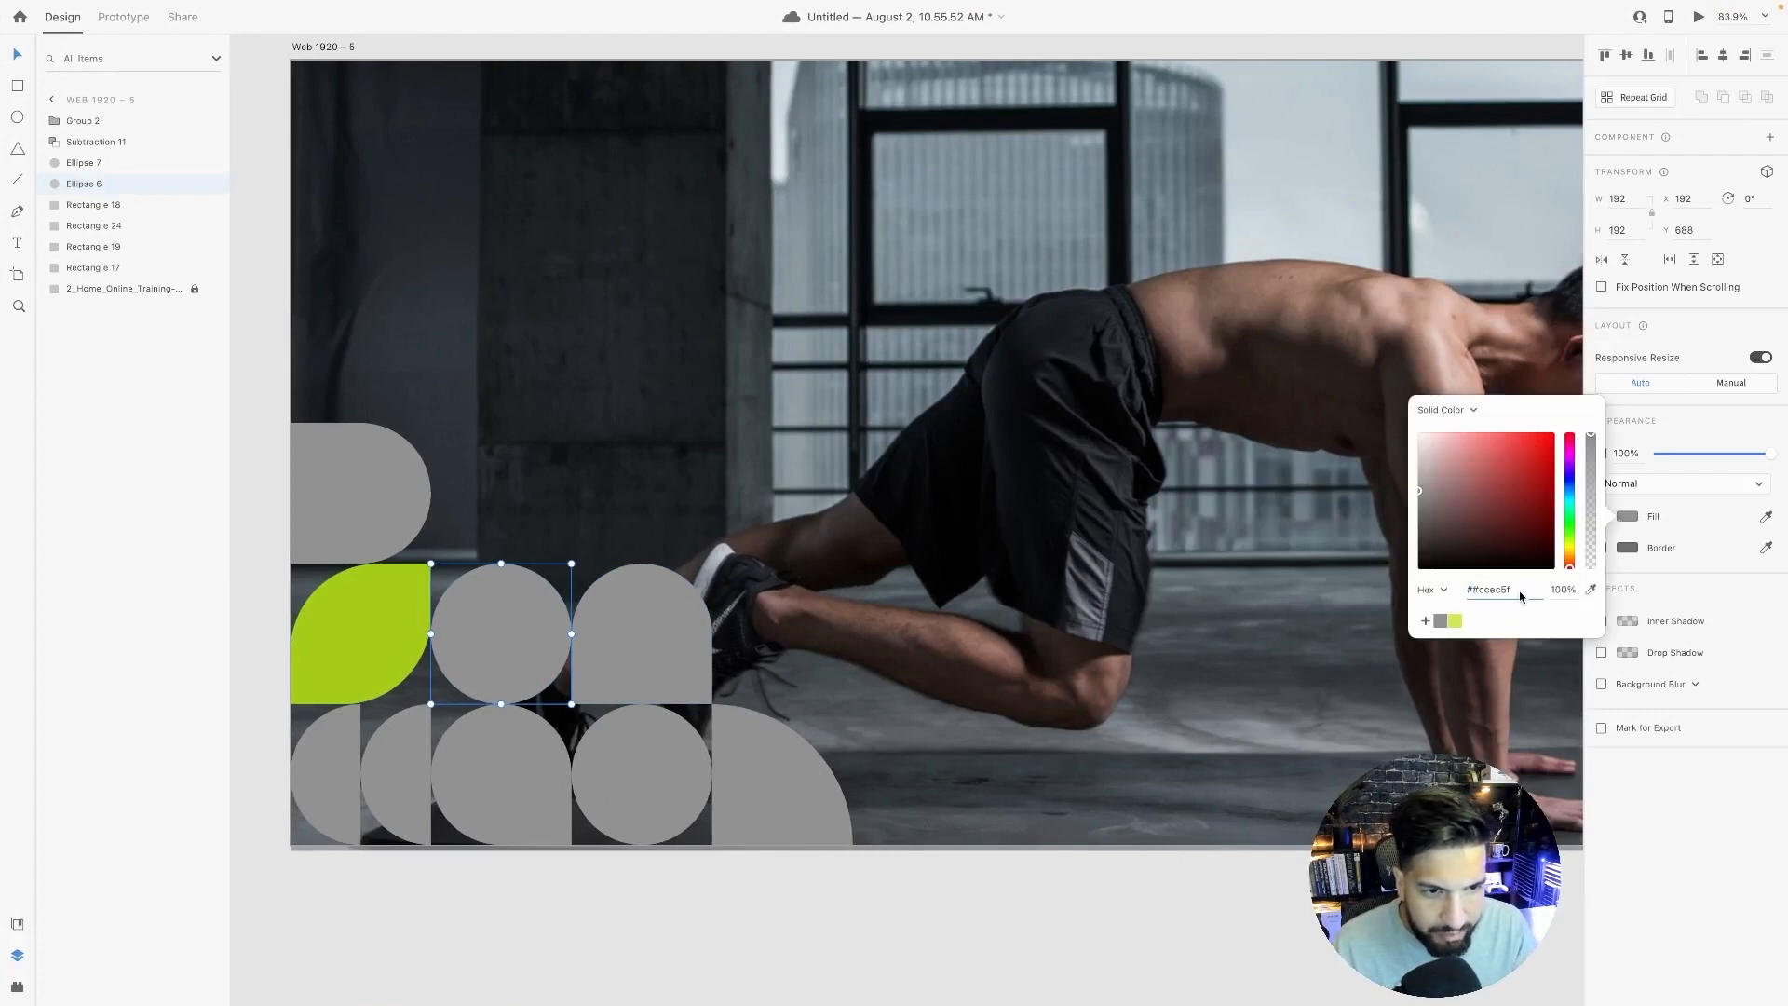
key("Return")
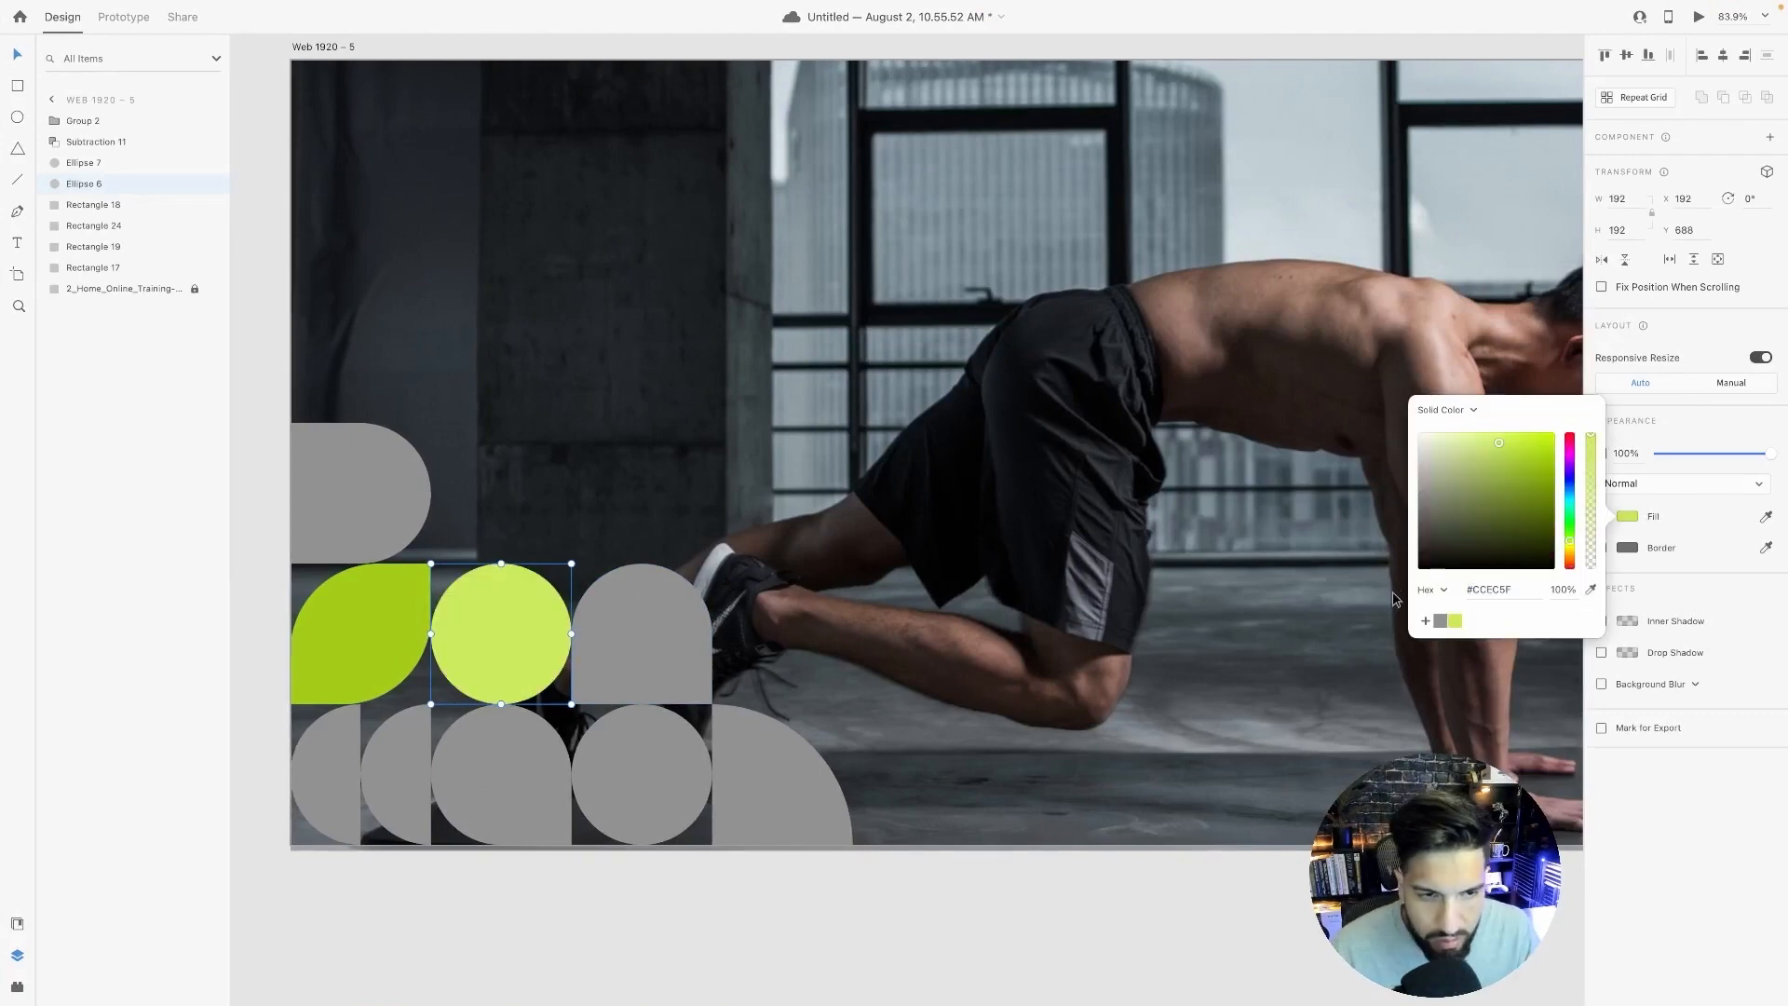
Save #CCEC5F as a color swatch and fill the quarter circle in the bottom row with #ccec5f.
left_click(1425, 621)
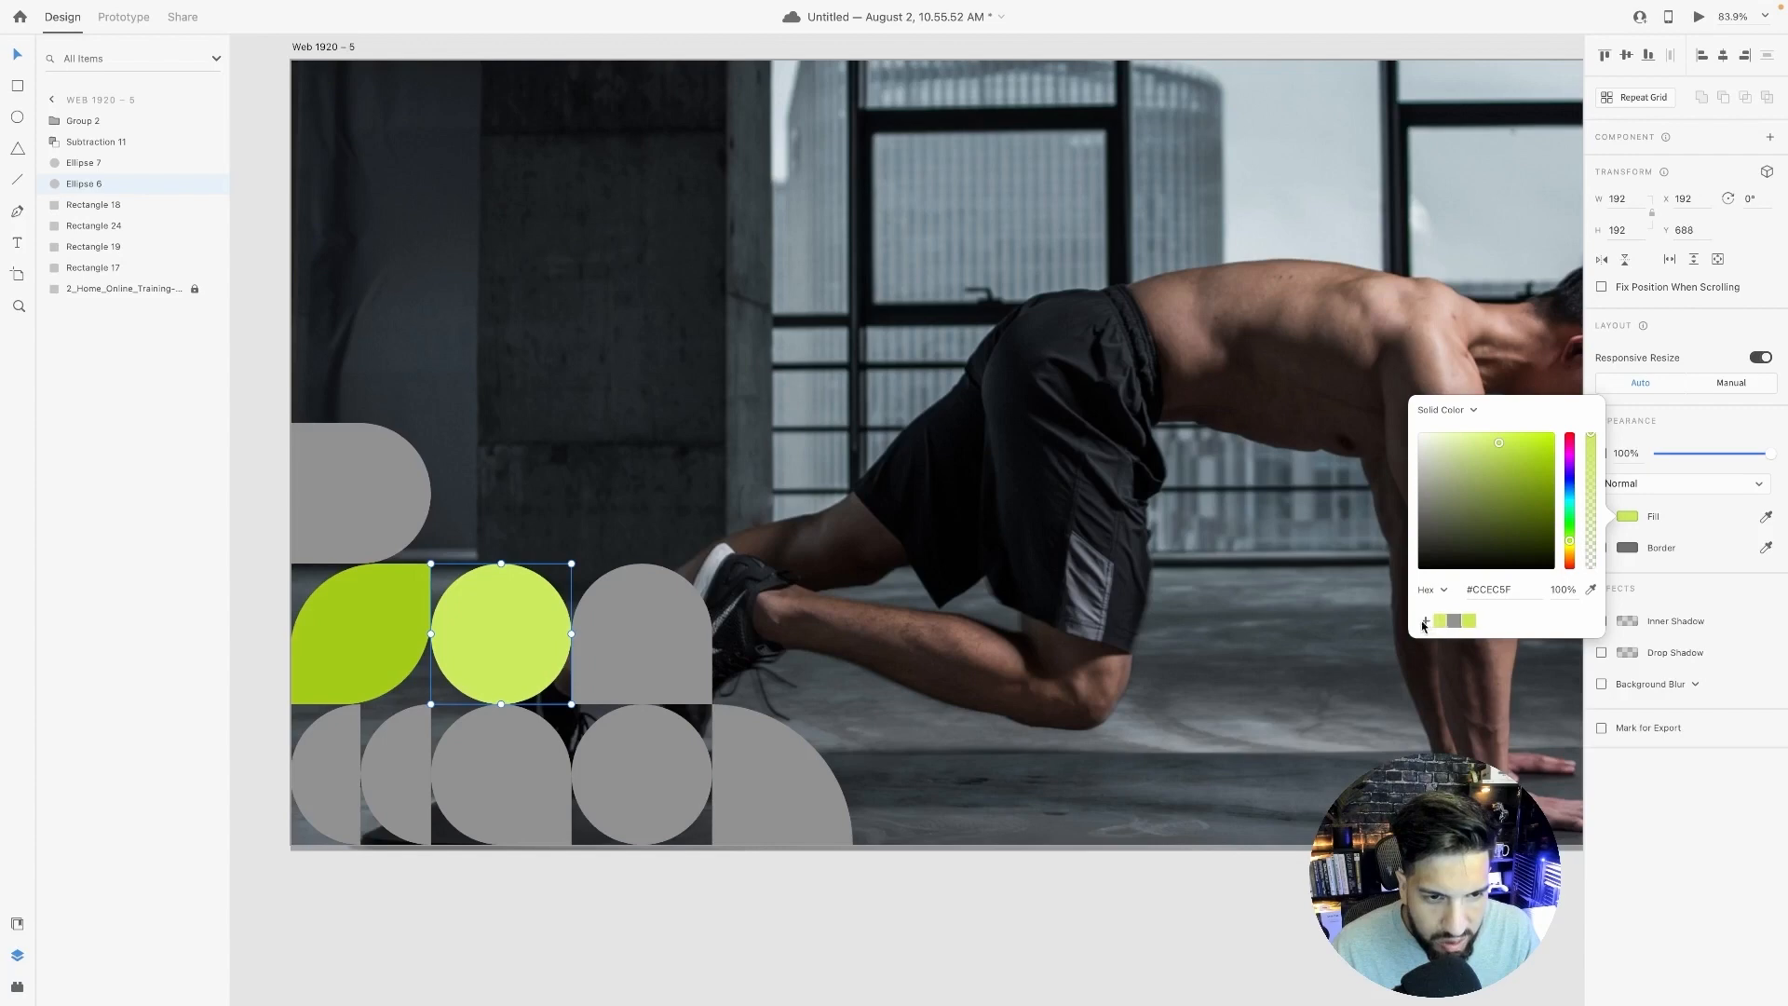
left_click(591, 759)
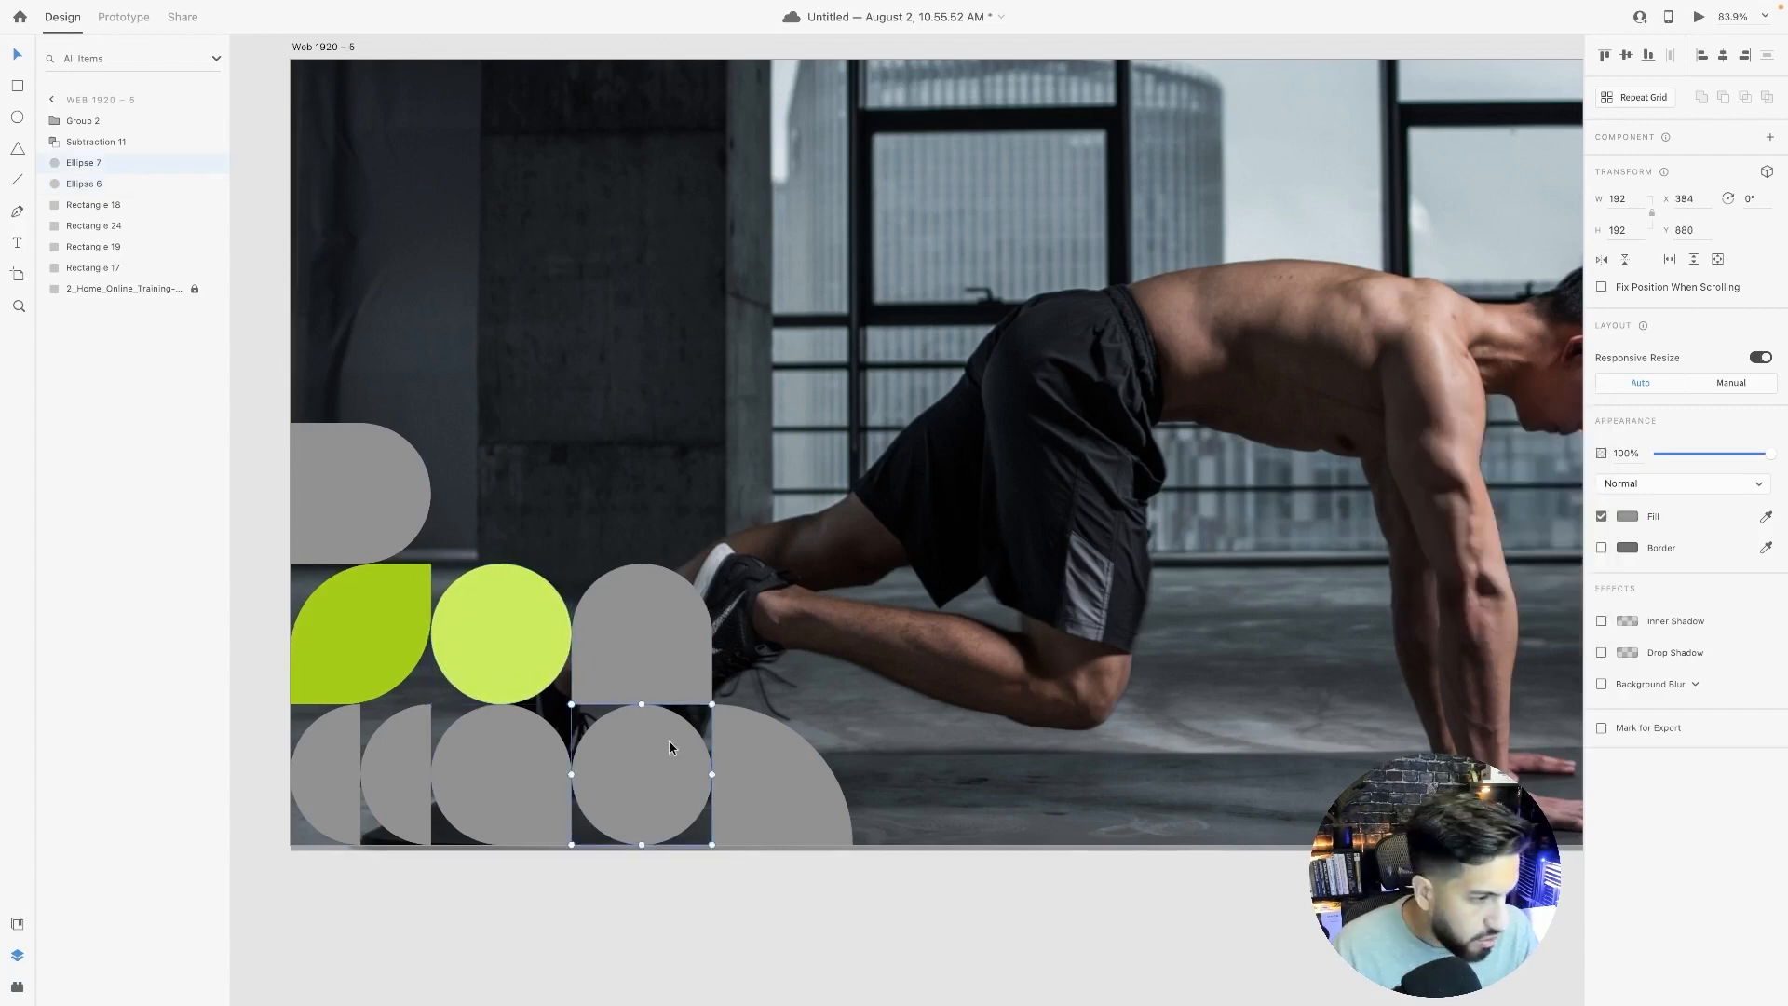
left_click(790, 780)
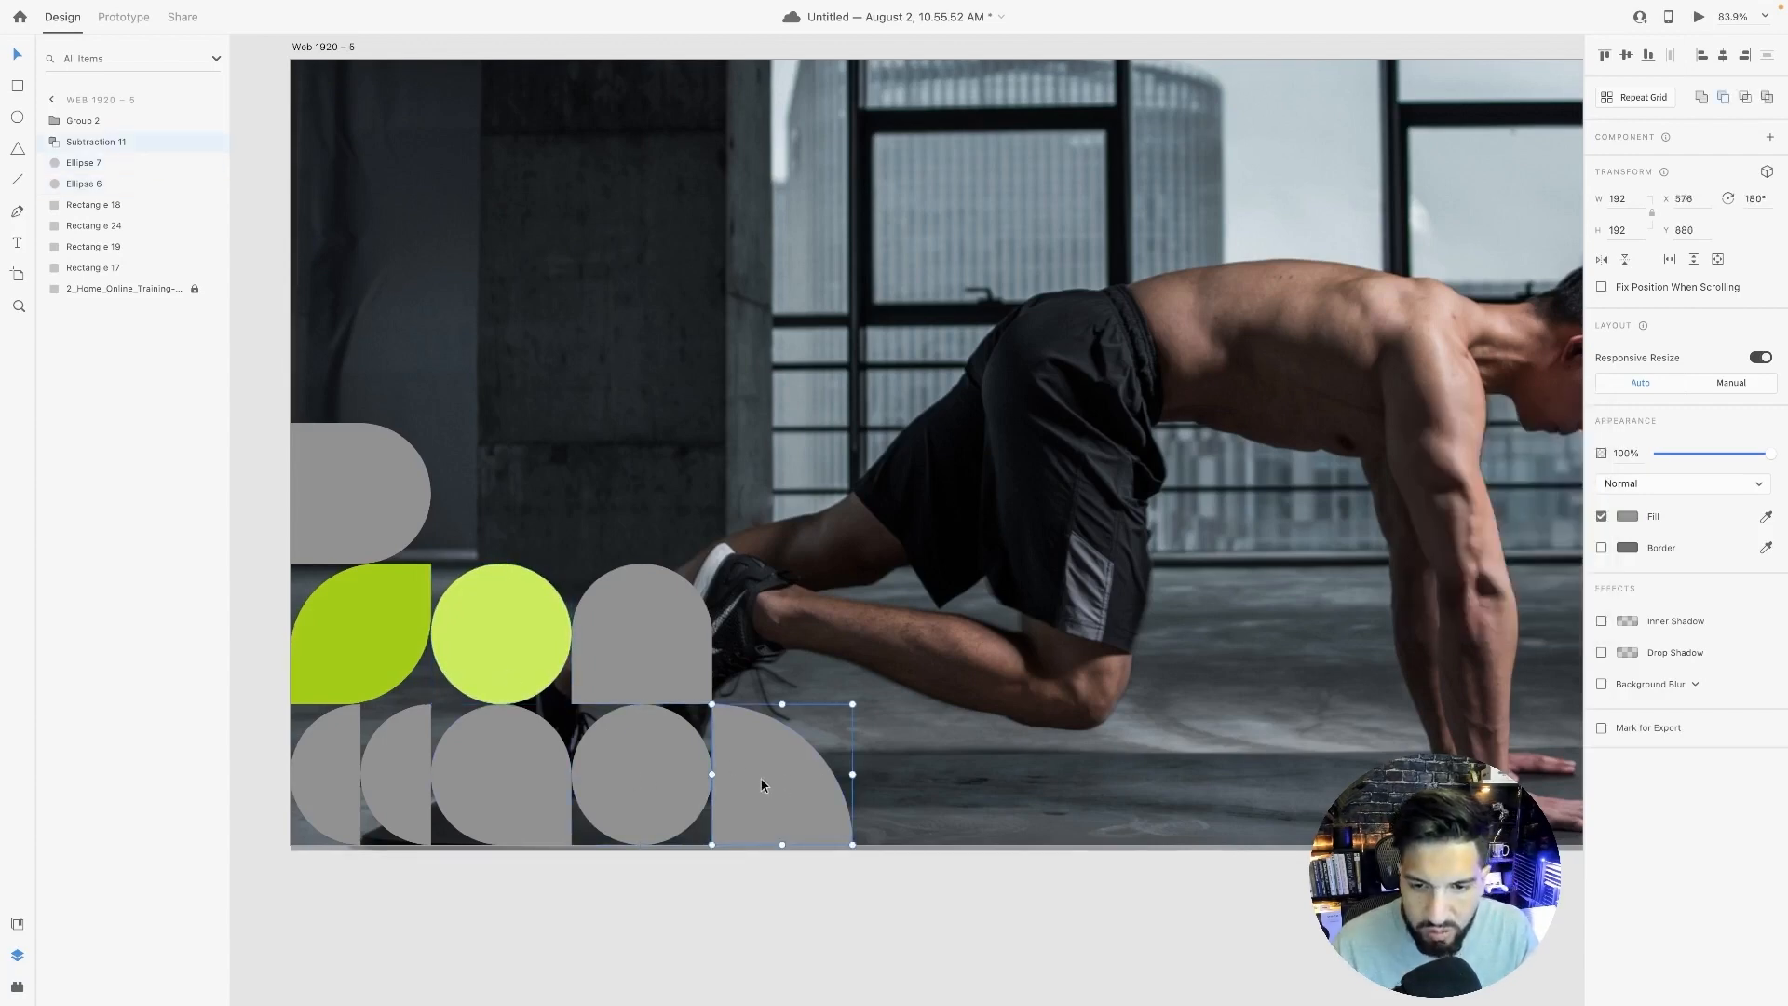
left_click(1625, 518)
type("#ccec5f")
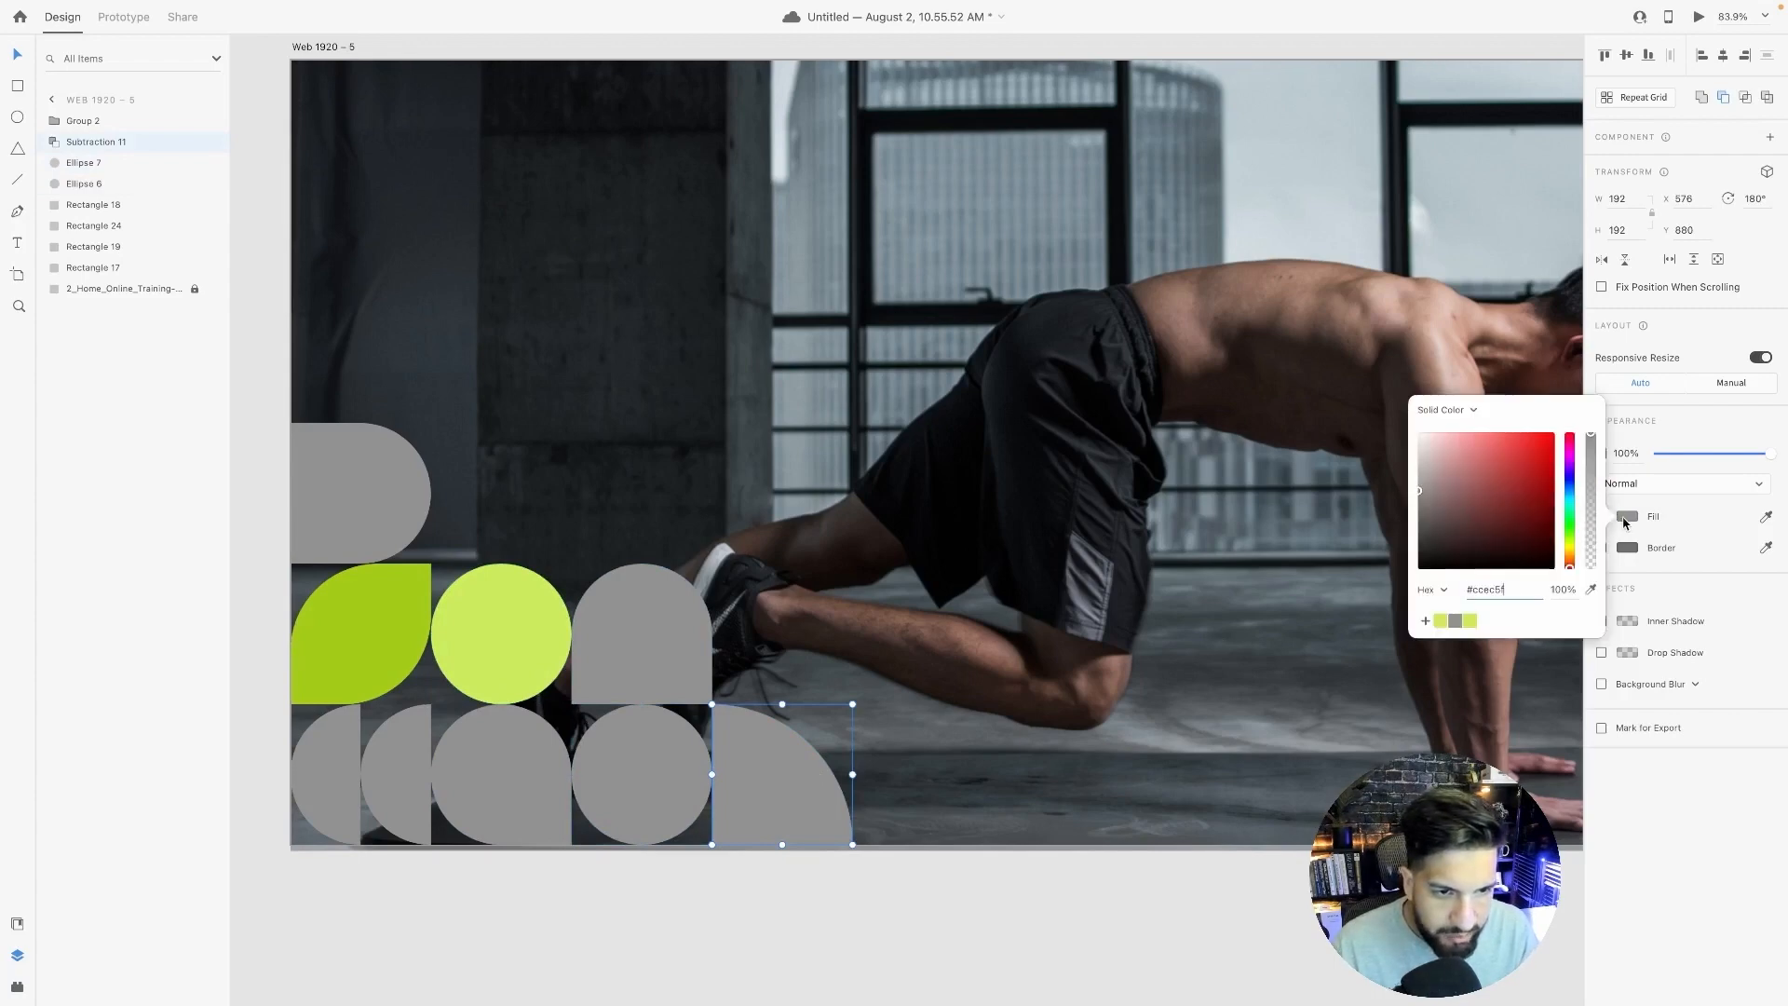
key("Return")
Fill the half circle nearer the center in the grouped bottom-row pair with #ccec5f.
left_click(427, 776)
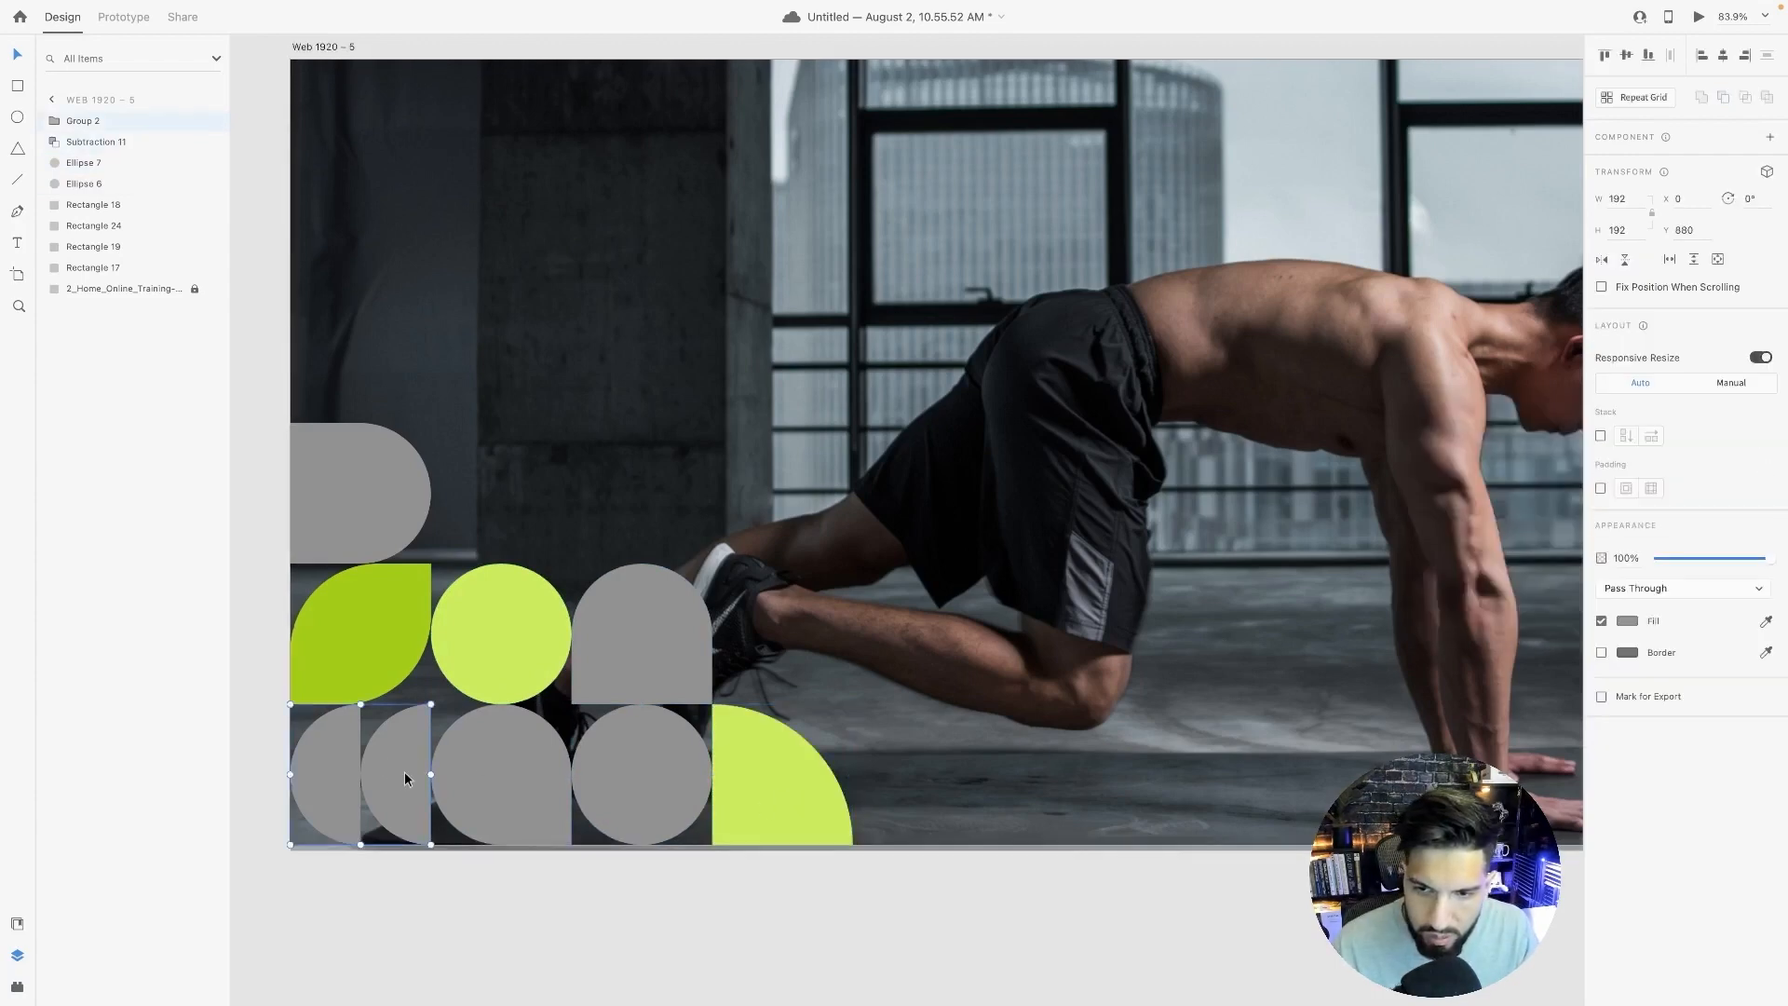
double_click(404, 776)
left_click(1627, 500)
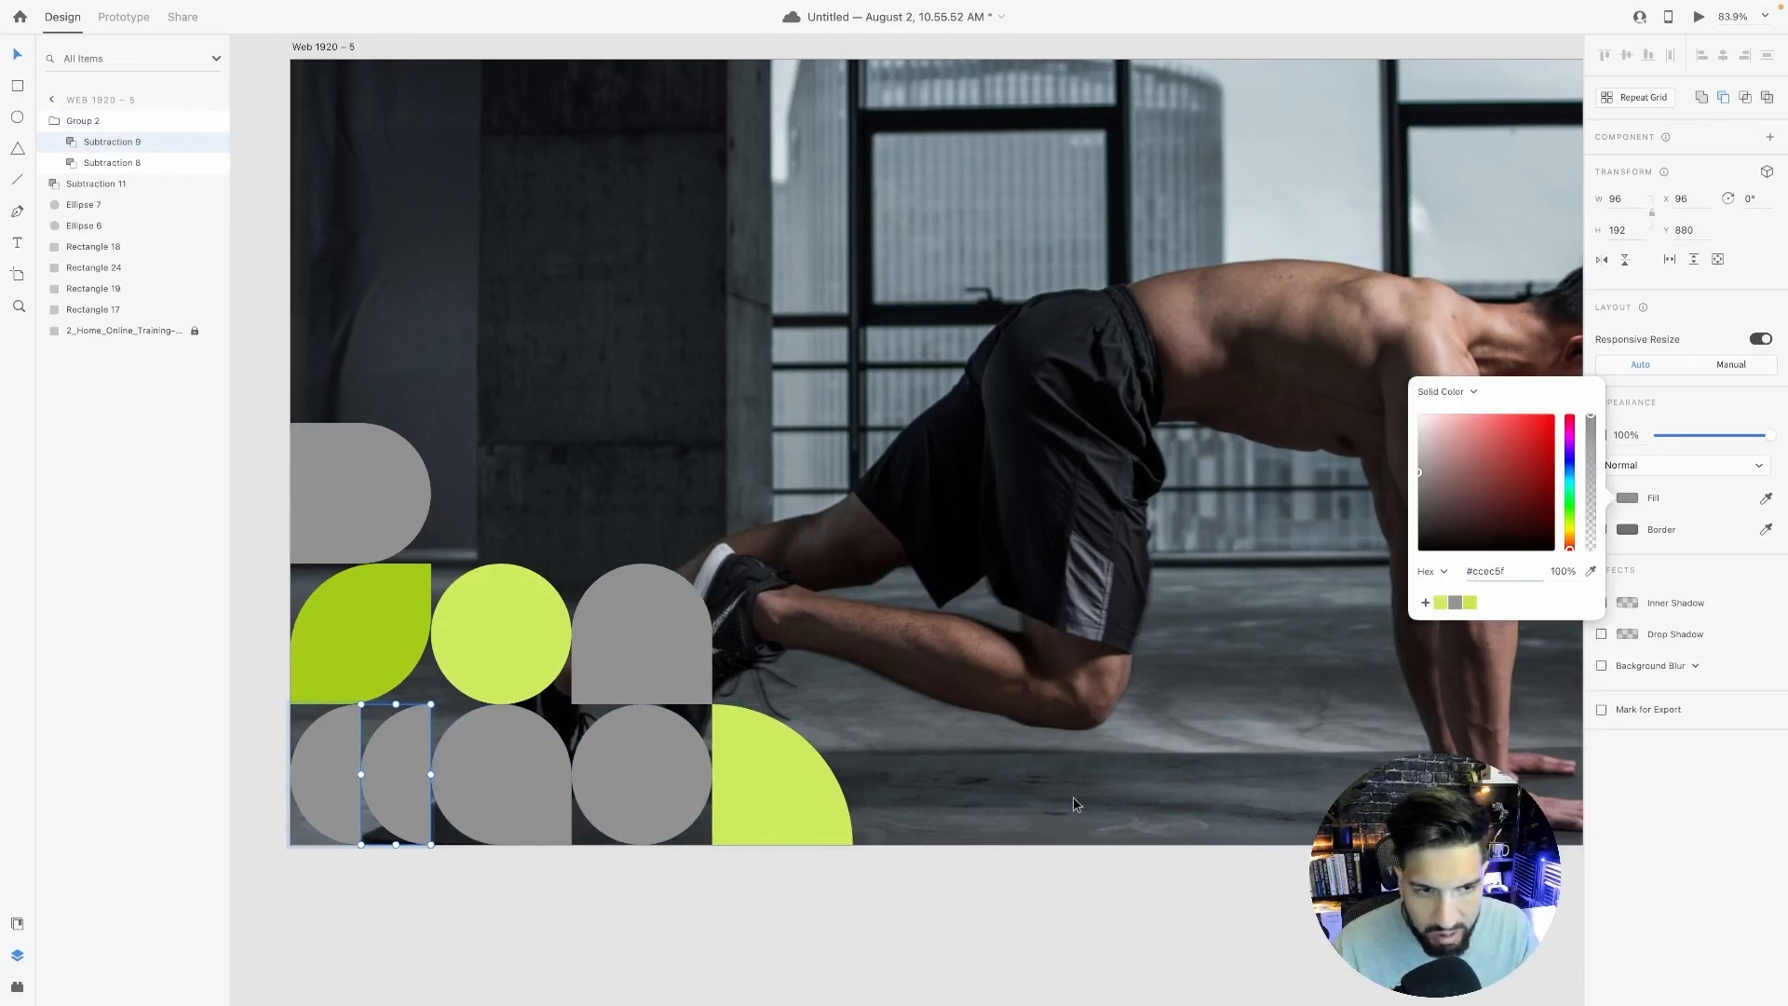
left_click(972, 806)
Save the leaf's green #A4CD18 as a swatch and fill the full circle in the bottom row with it.
left_click(363, 664)
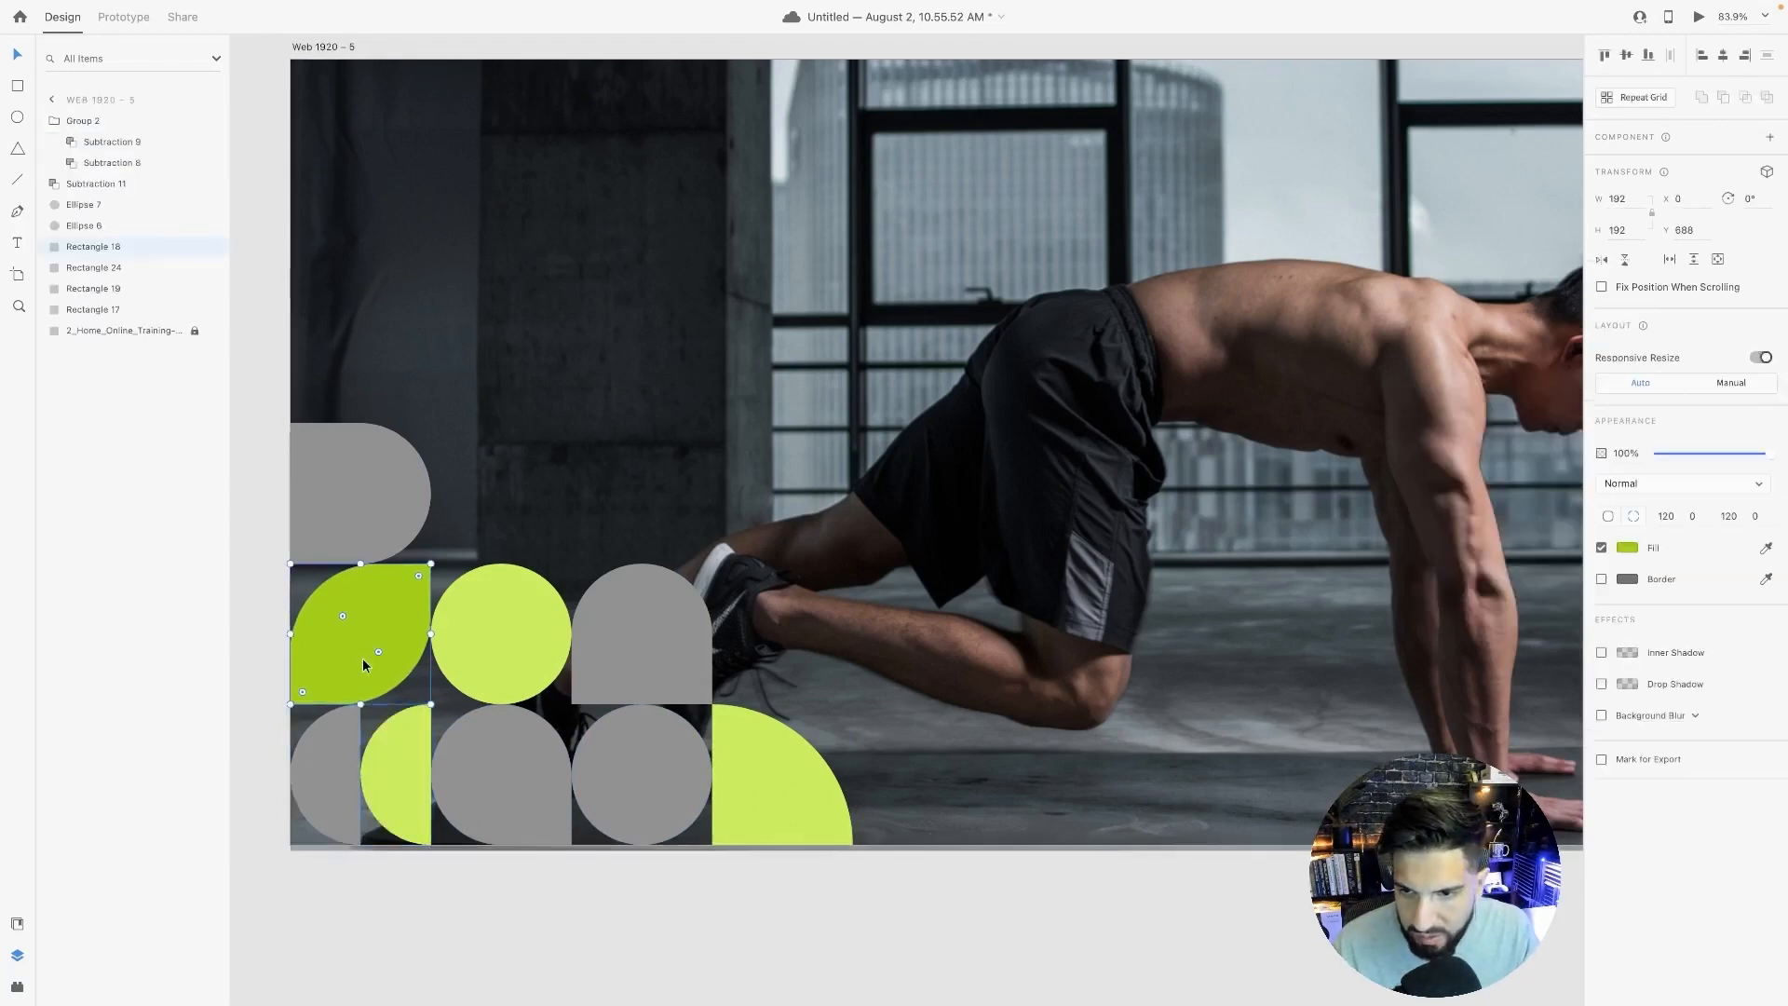
left_click(1628, 547)
left_click(1485, 620)
left_click(995, 852)
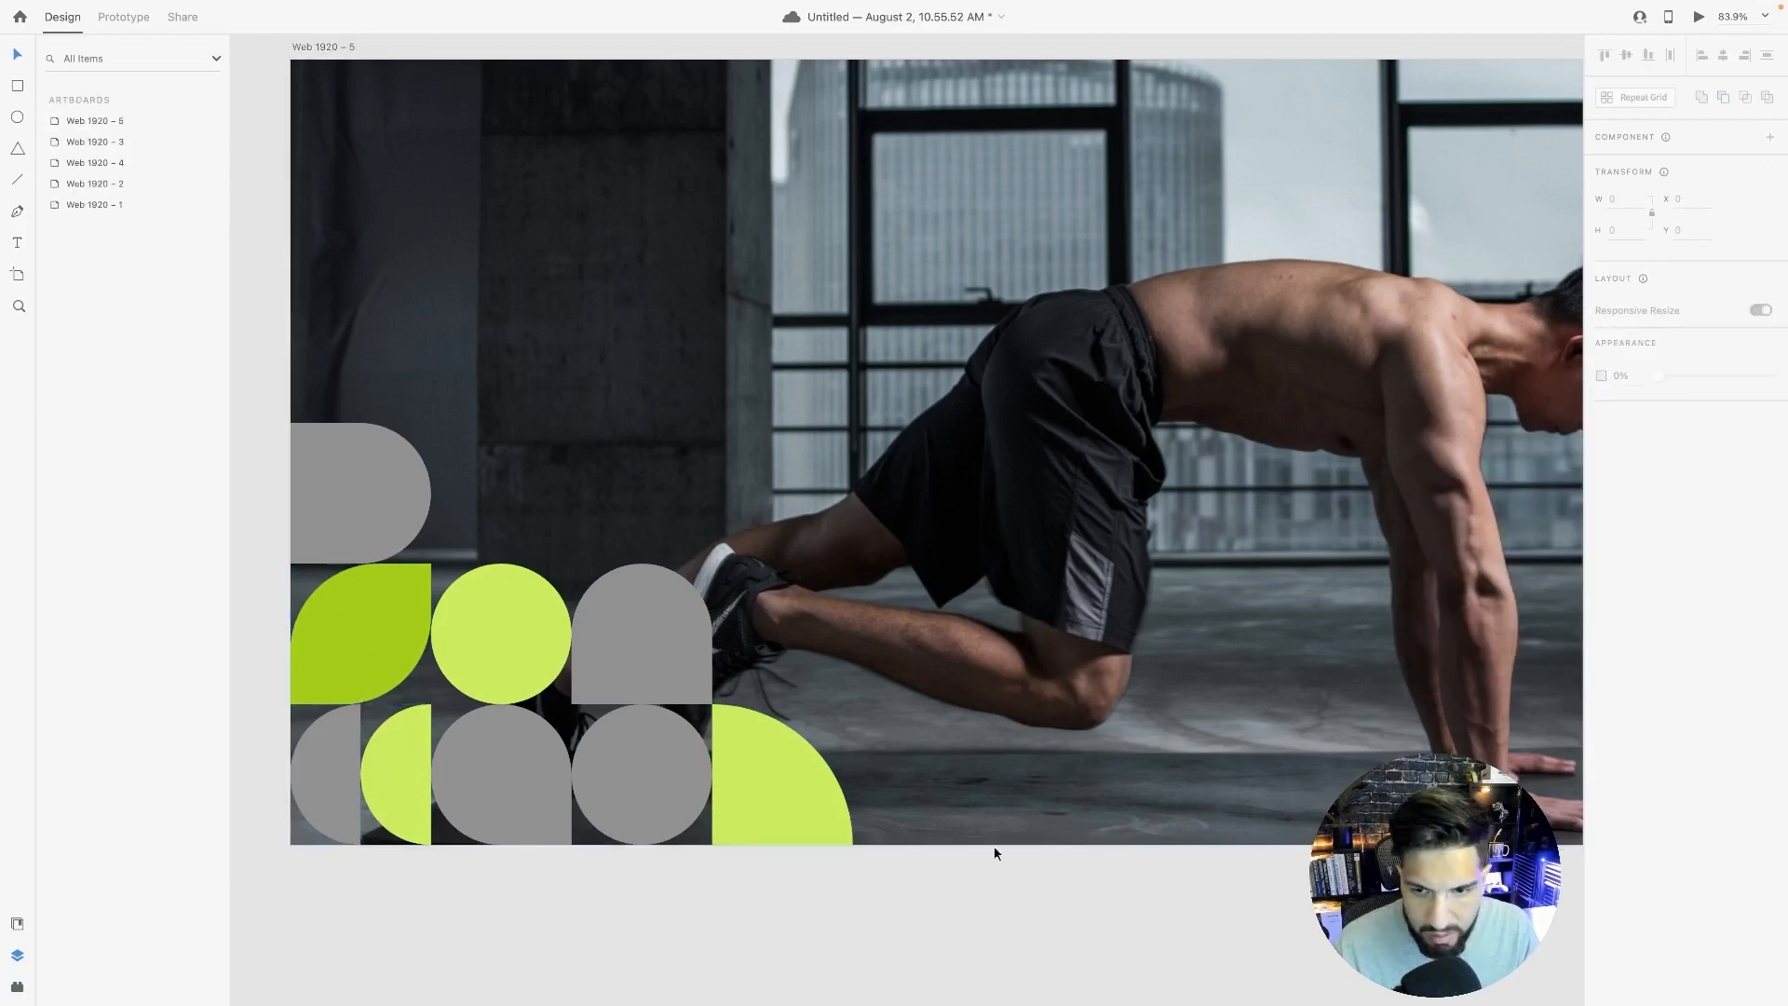
left_click(655, 781)
left_click(1028, 925)
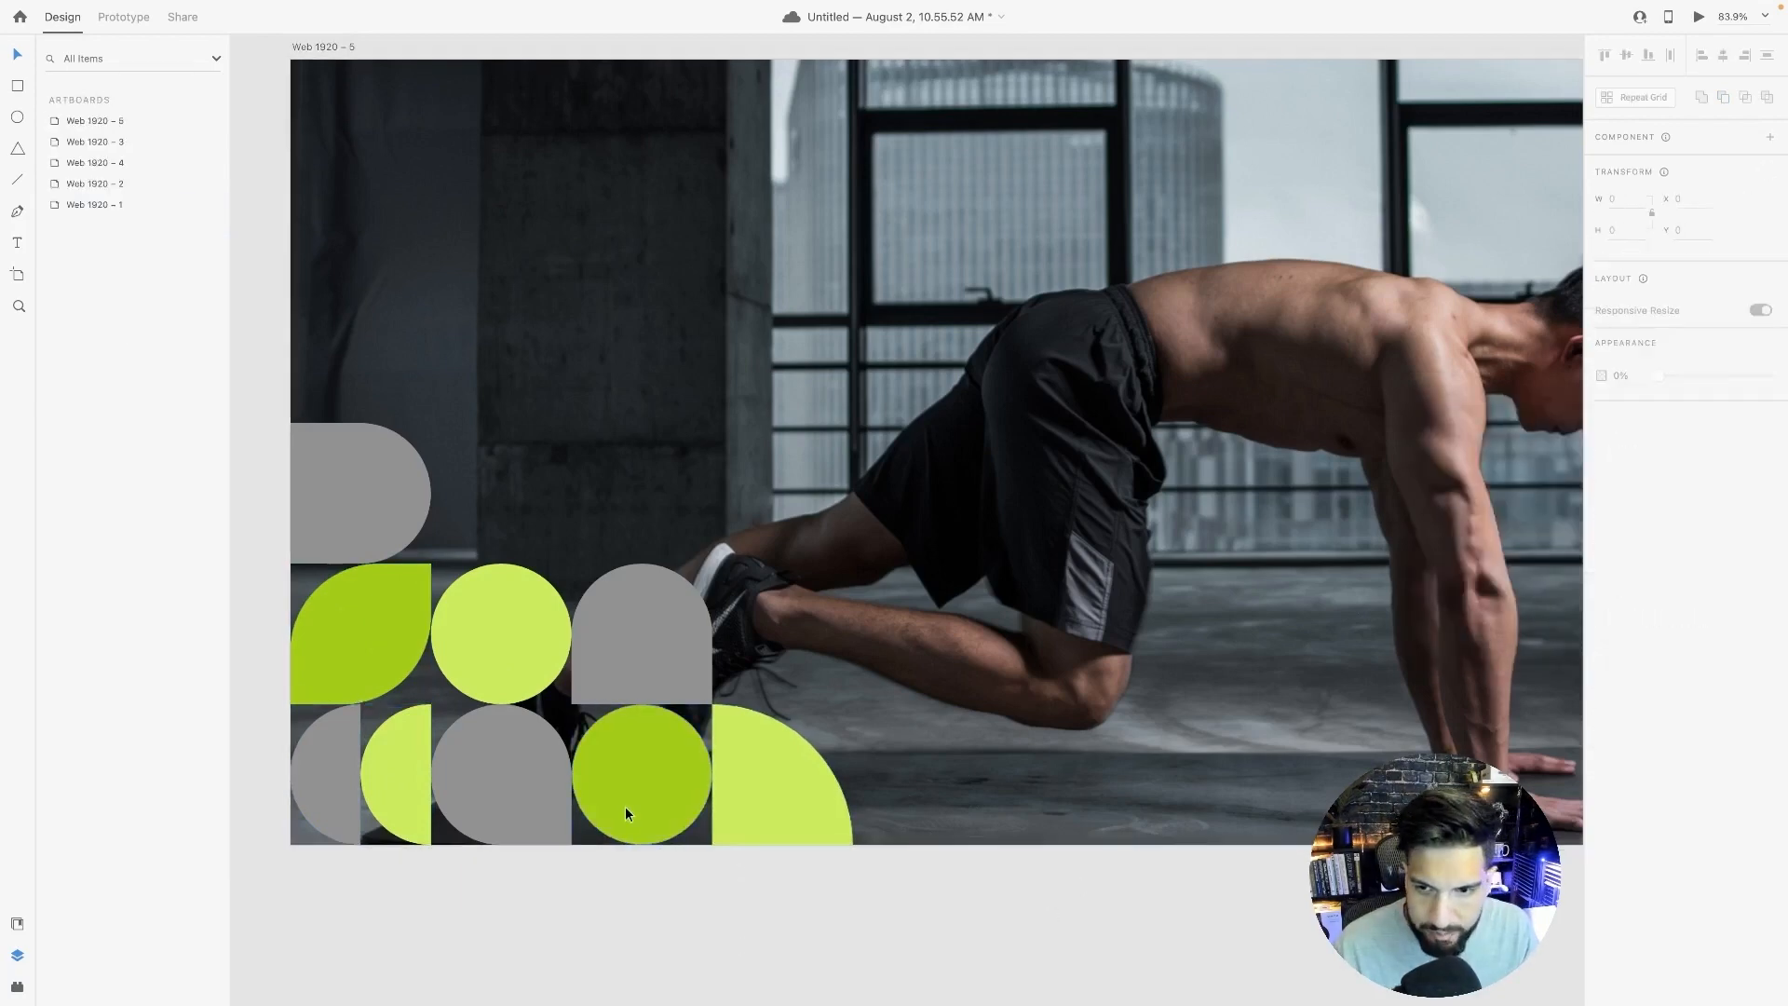
Fill the outer half circle of the grouped bottom-row pair with the saved #A4CD18 swatch.
key("super+Tab")
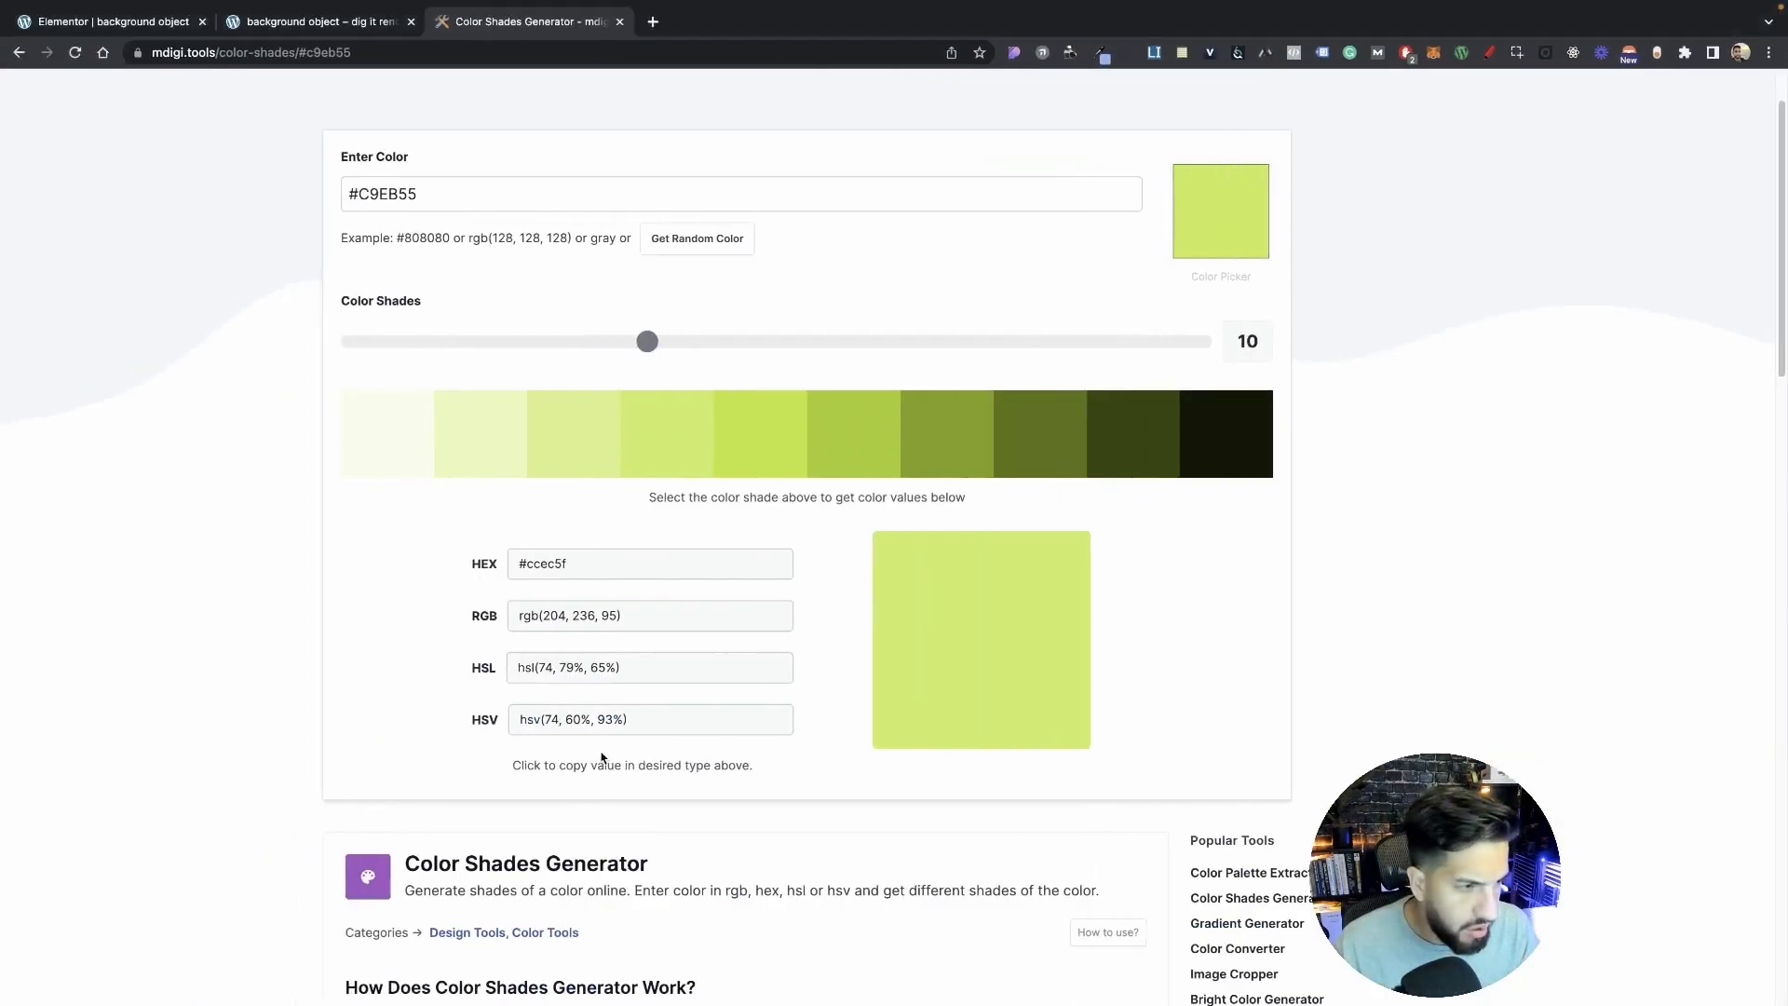
key("super+Tab")
left_click(326, 758)
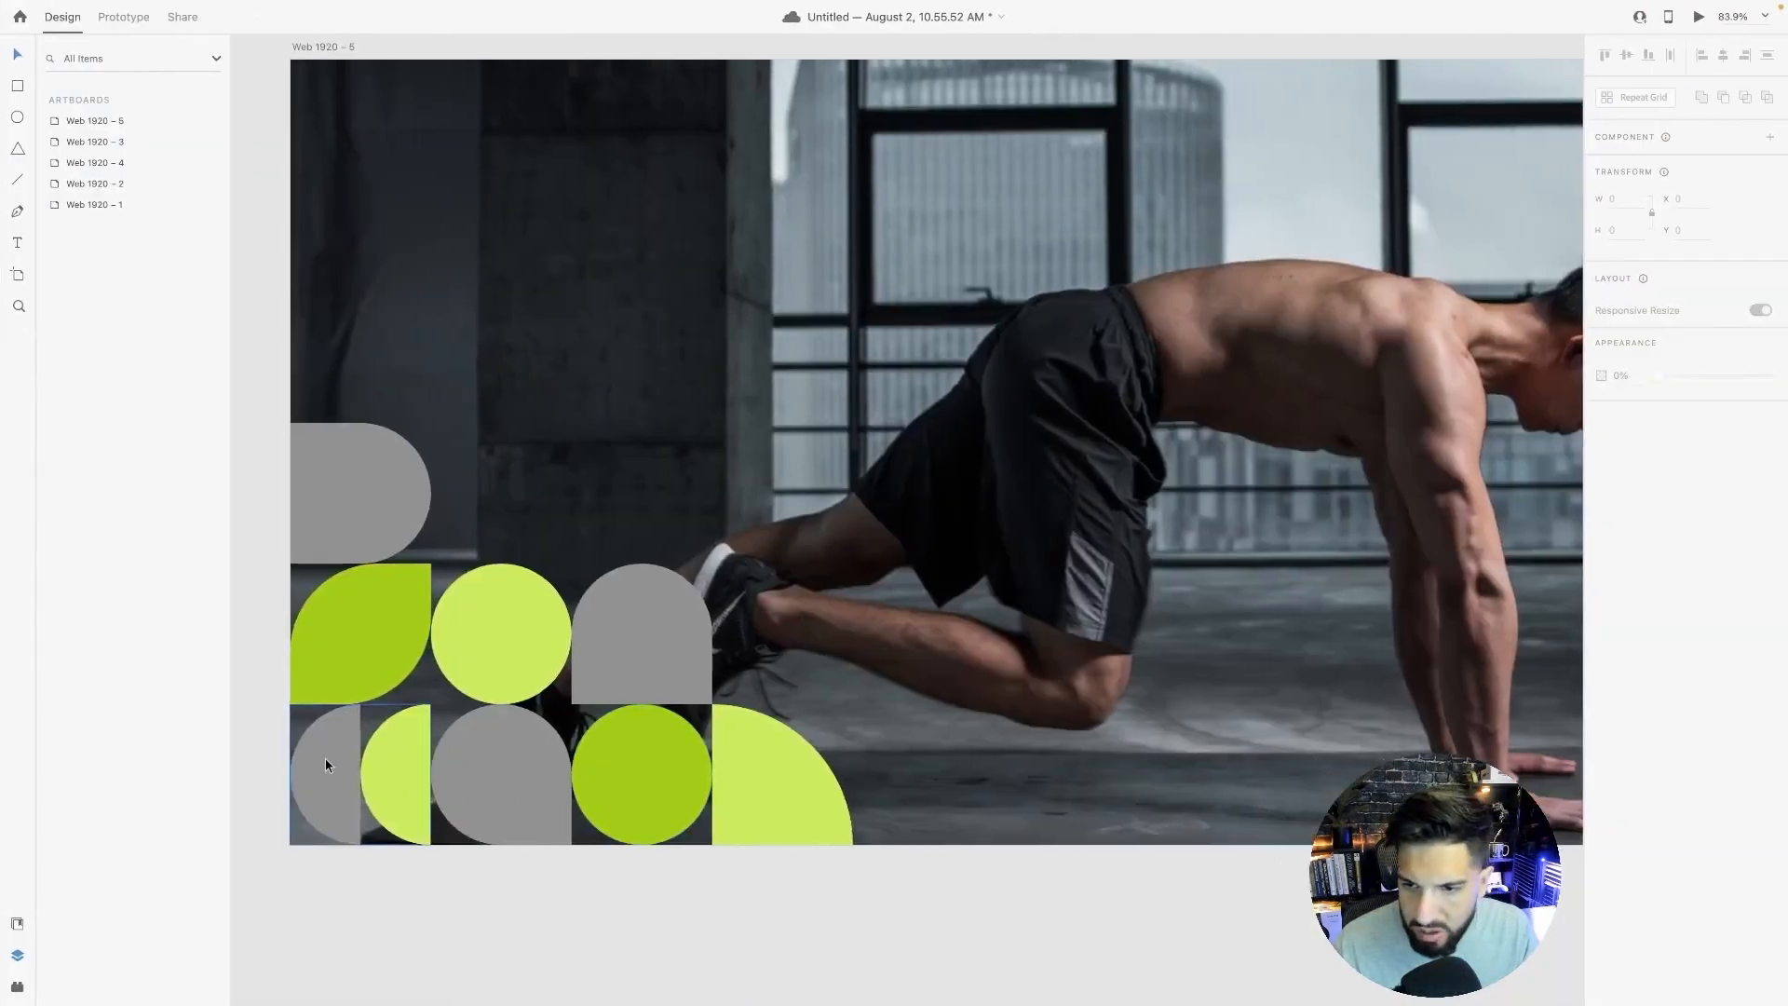
double_click(326, 765)
left_click(1627, 498)
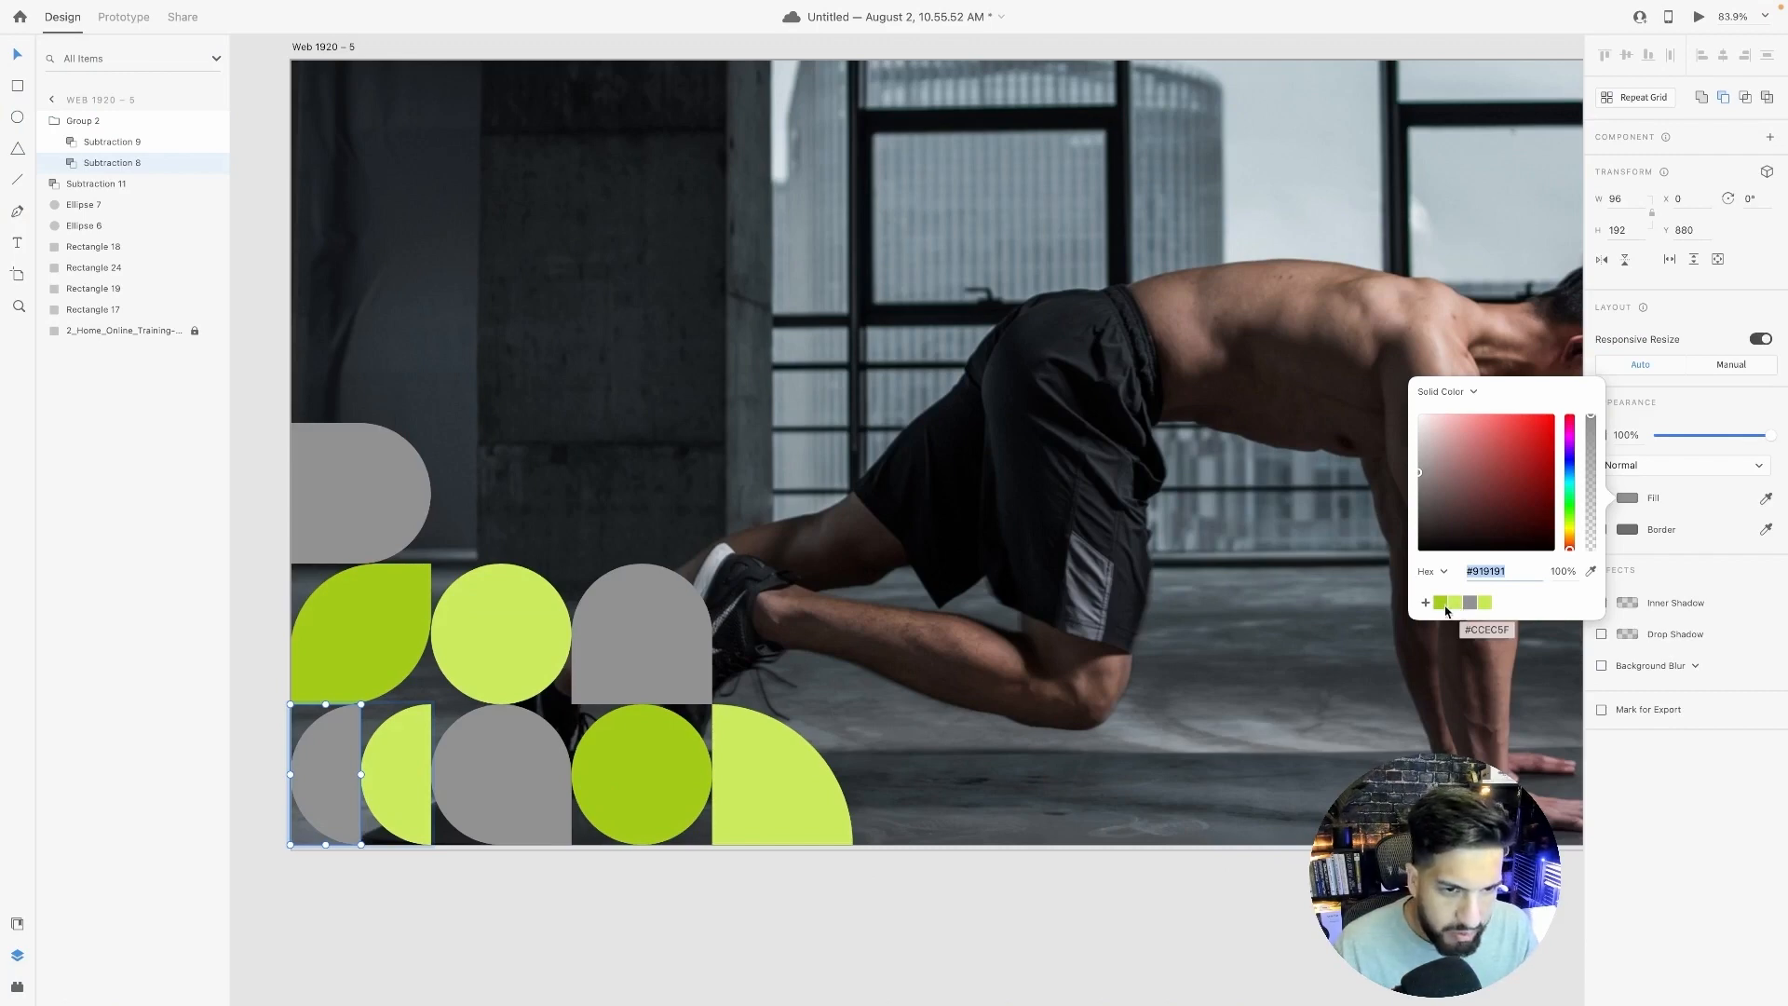
left_click(1443, 605)
left_click(1007, 918)
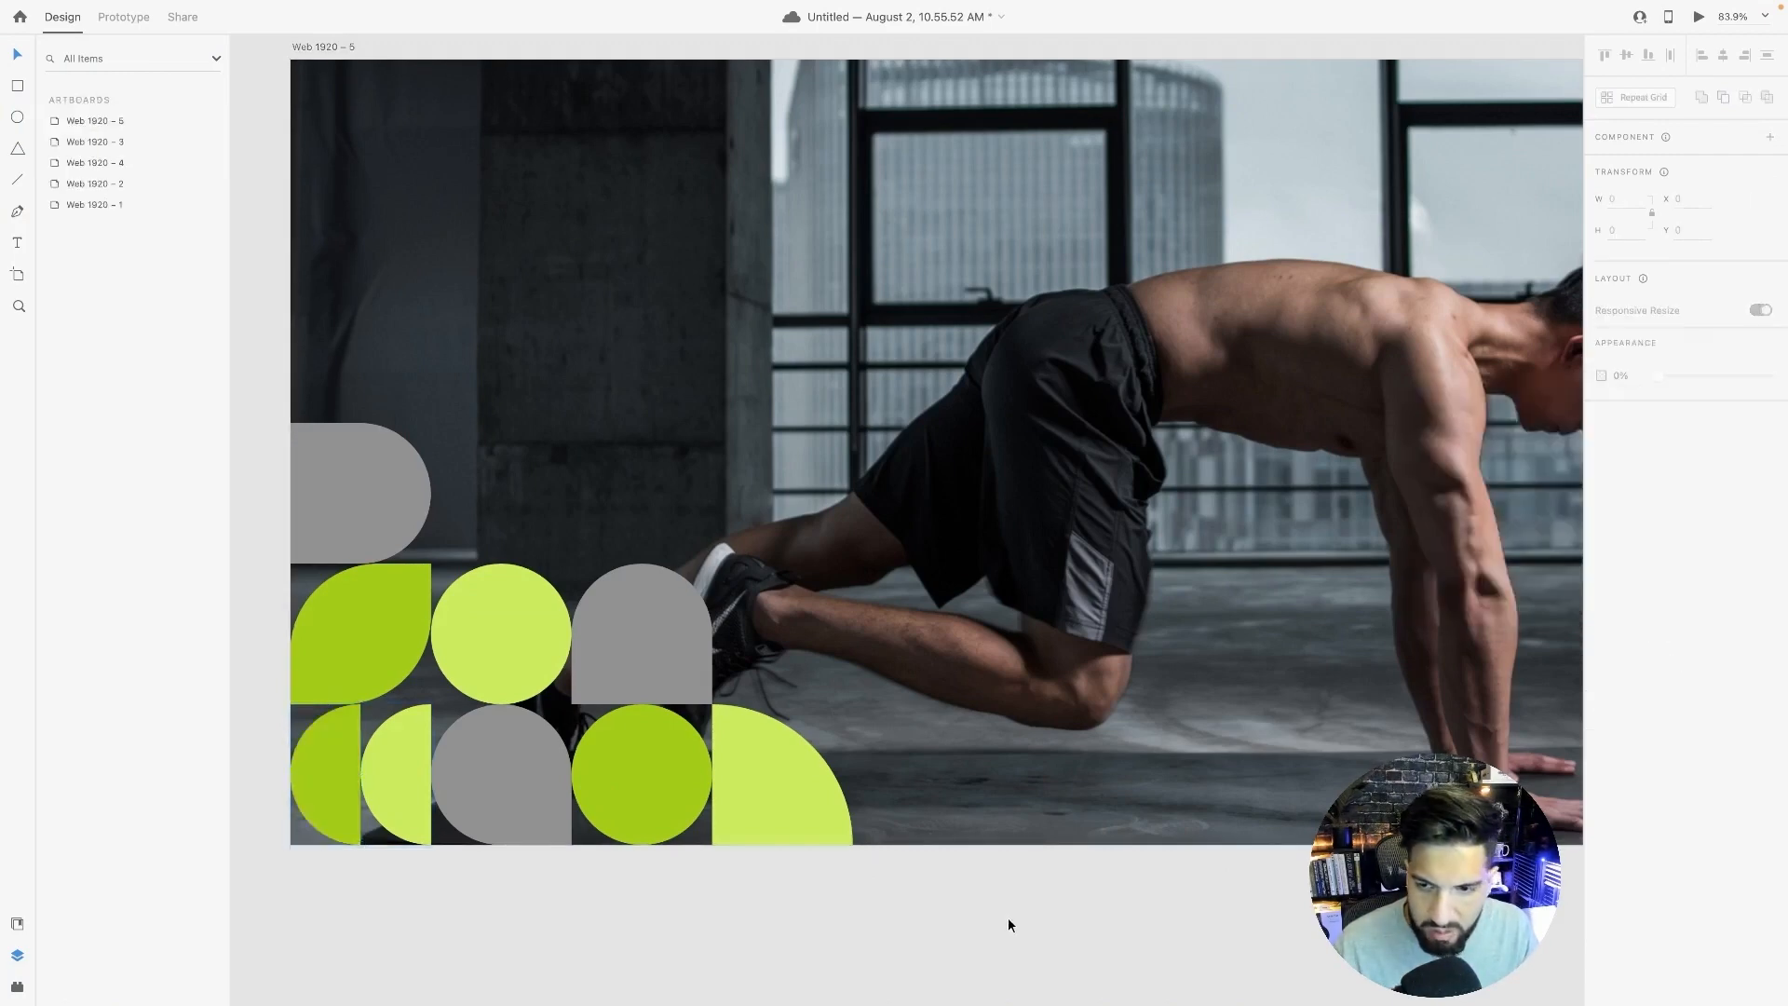
Copy the darker shade #80a013 from the Color Shades Generator and fill the middle-row arch with it in Adobe XD.
key("ctrl+Left")
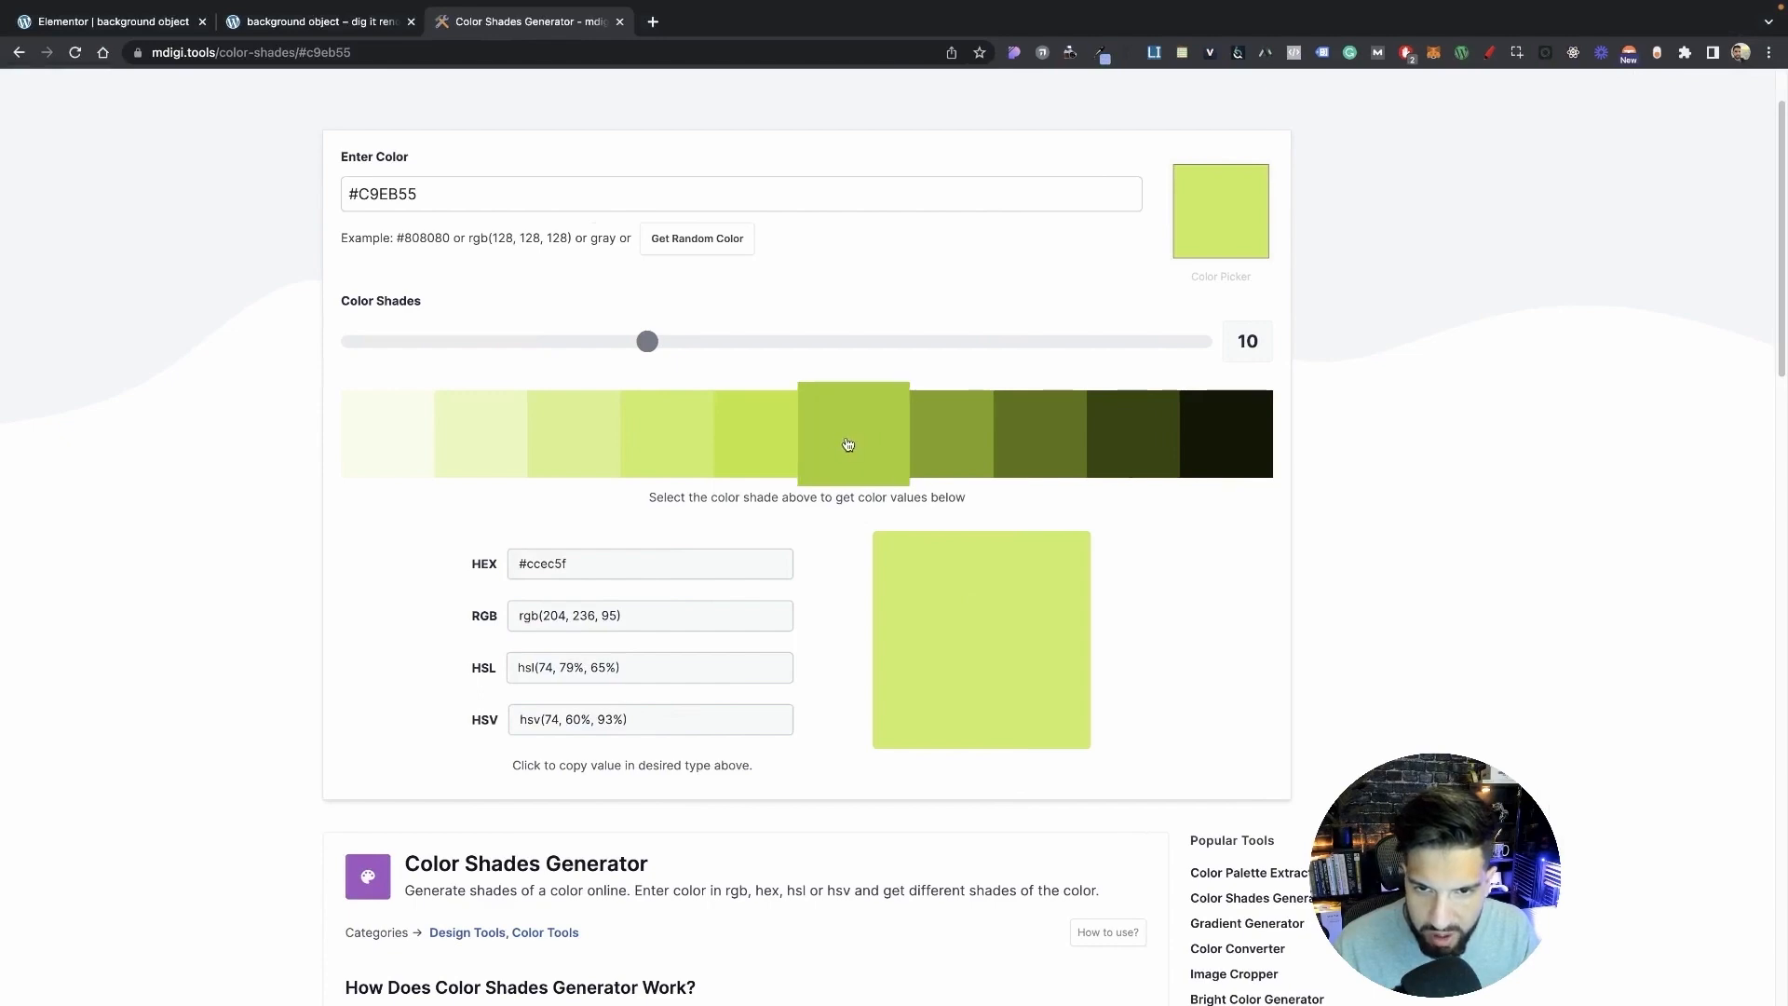
left_click(947, 447)
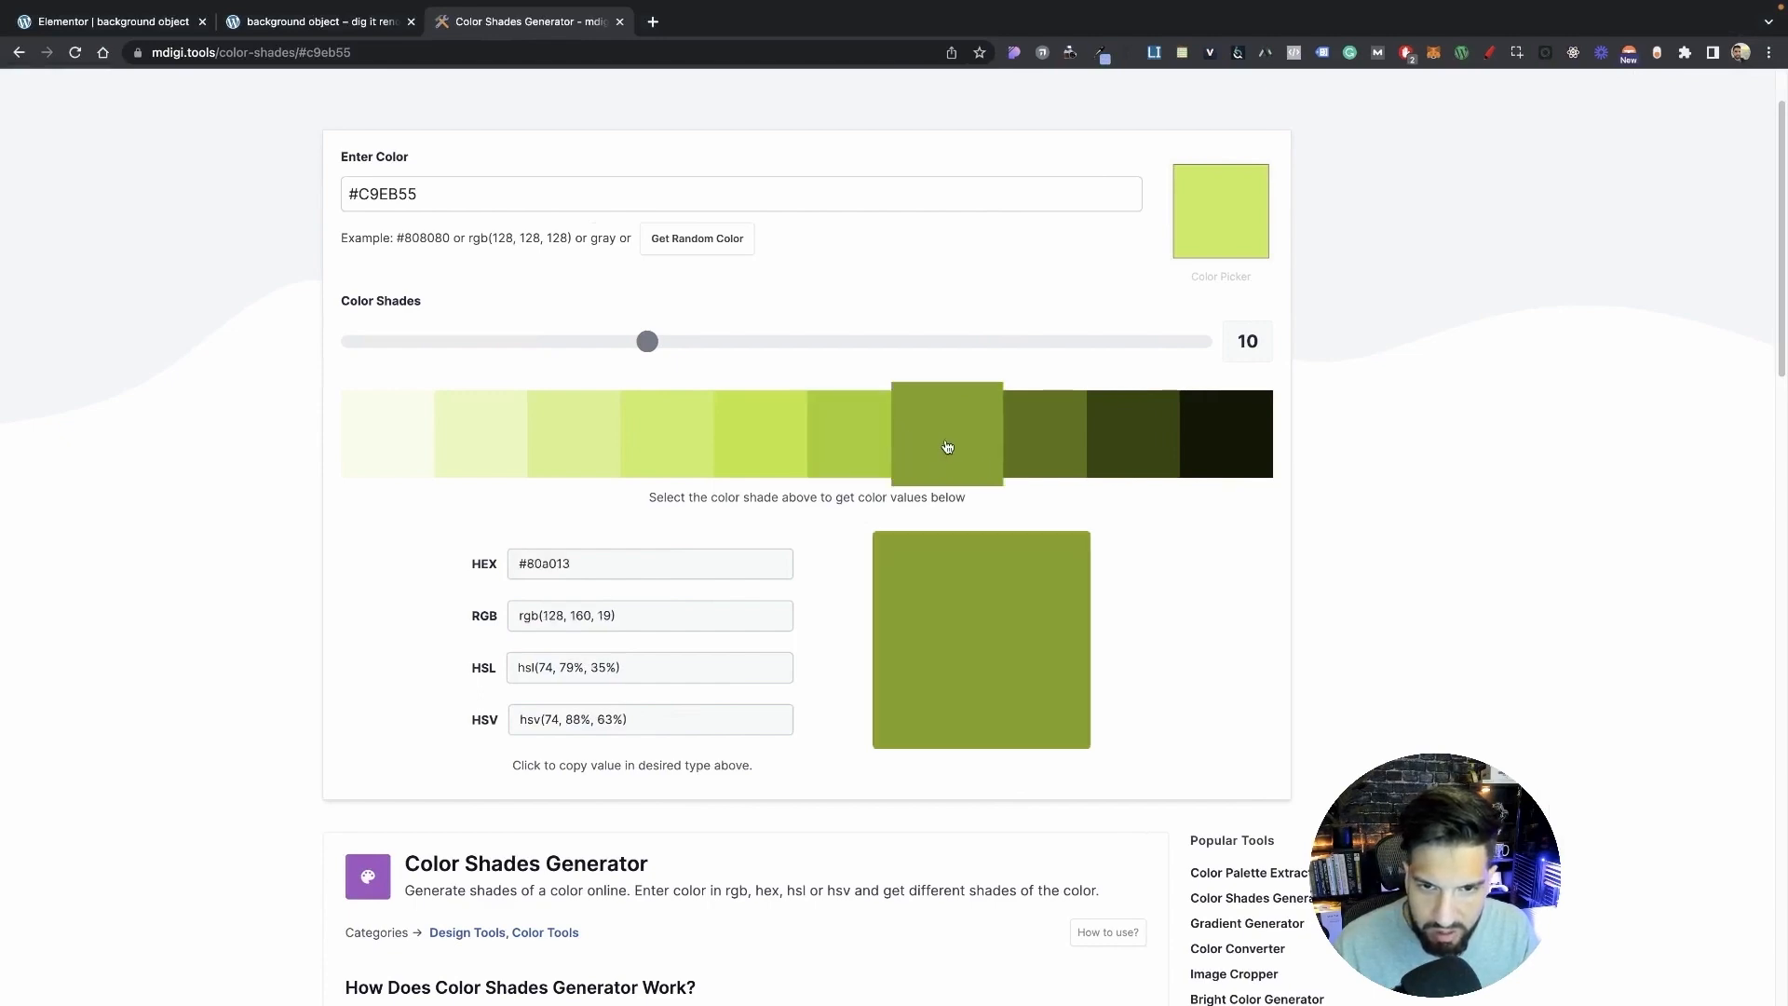
left_click(658, 562)
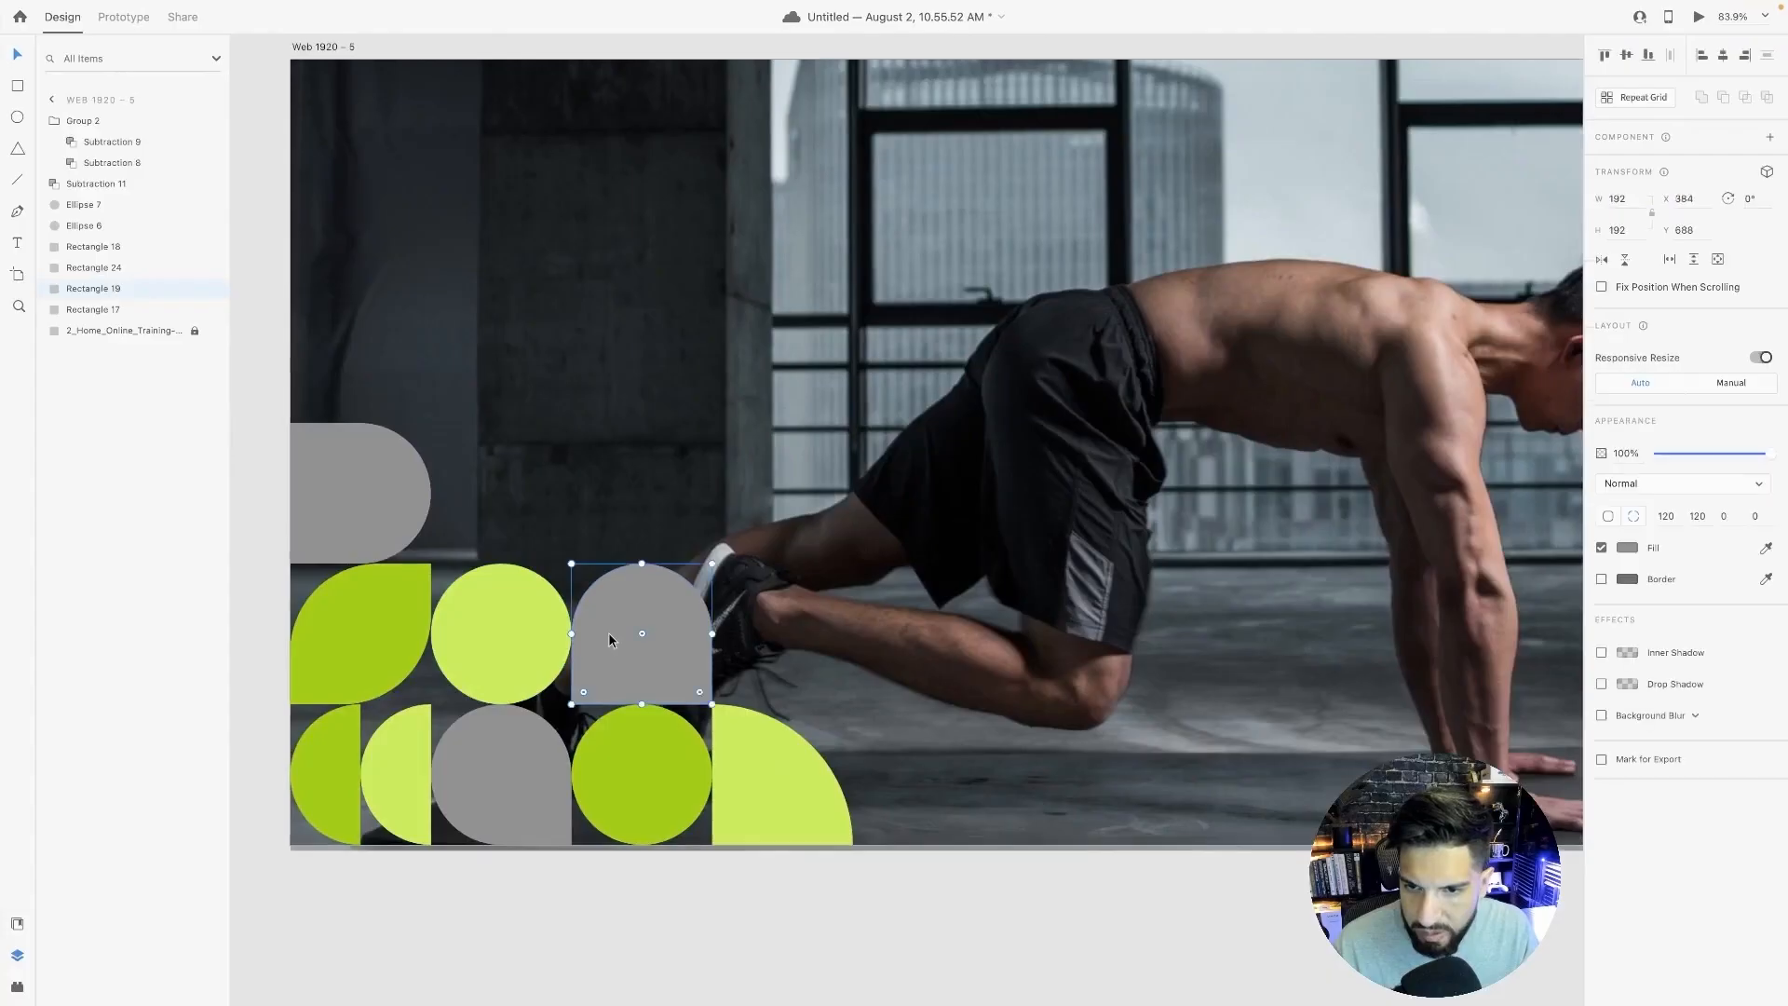
left_click(1634, 549)
type("#80a013")
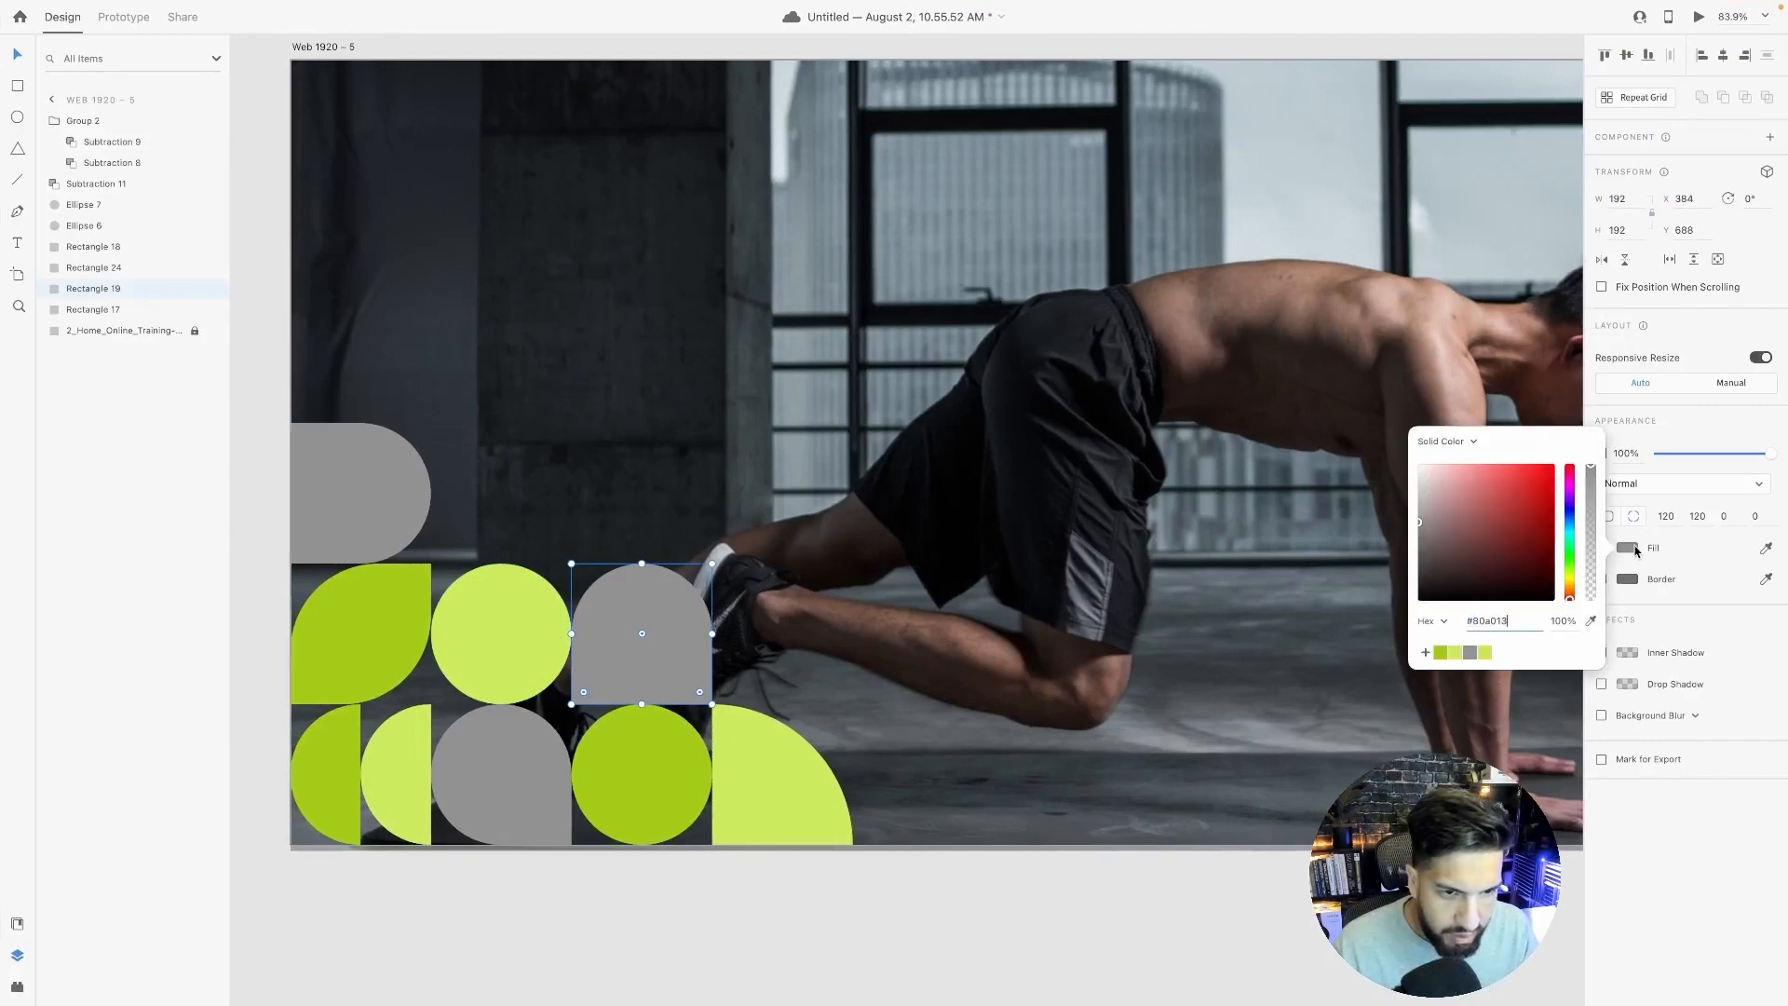
key("Return")
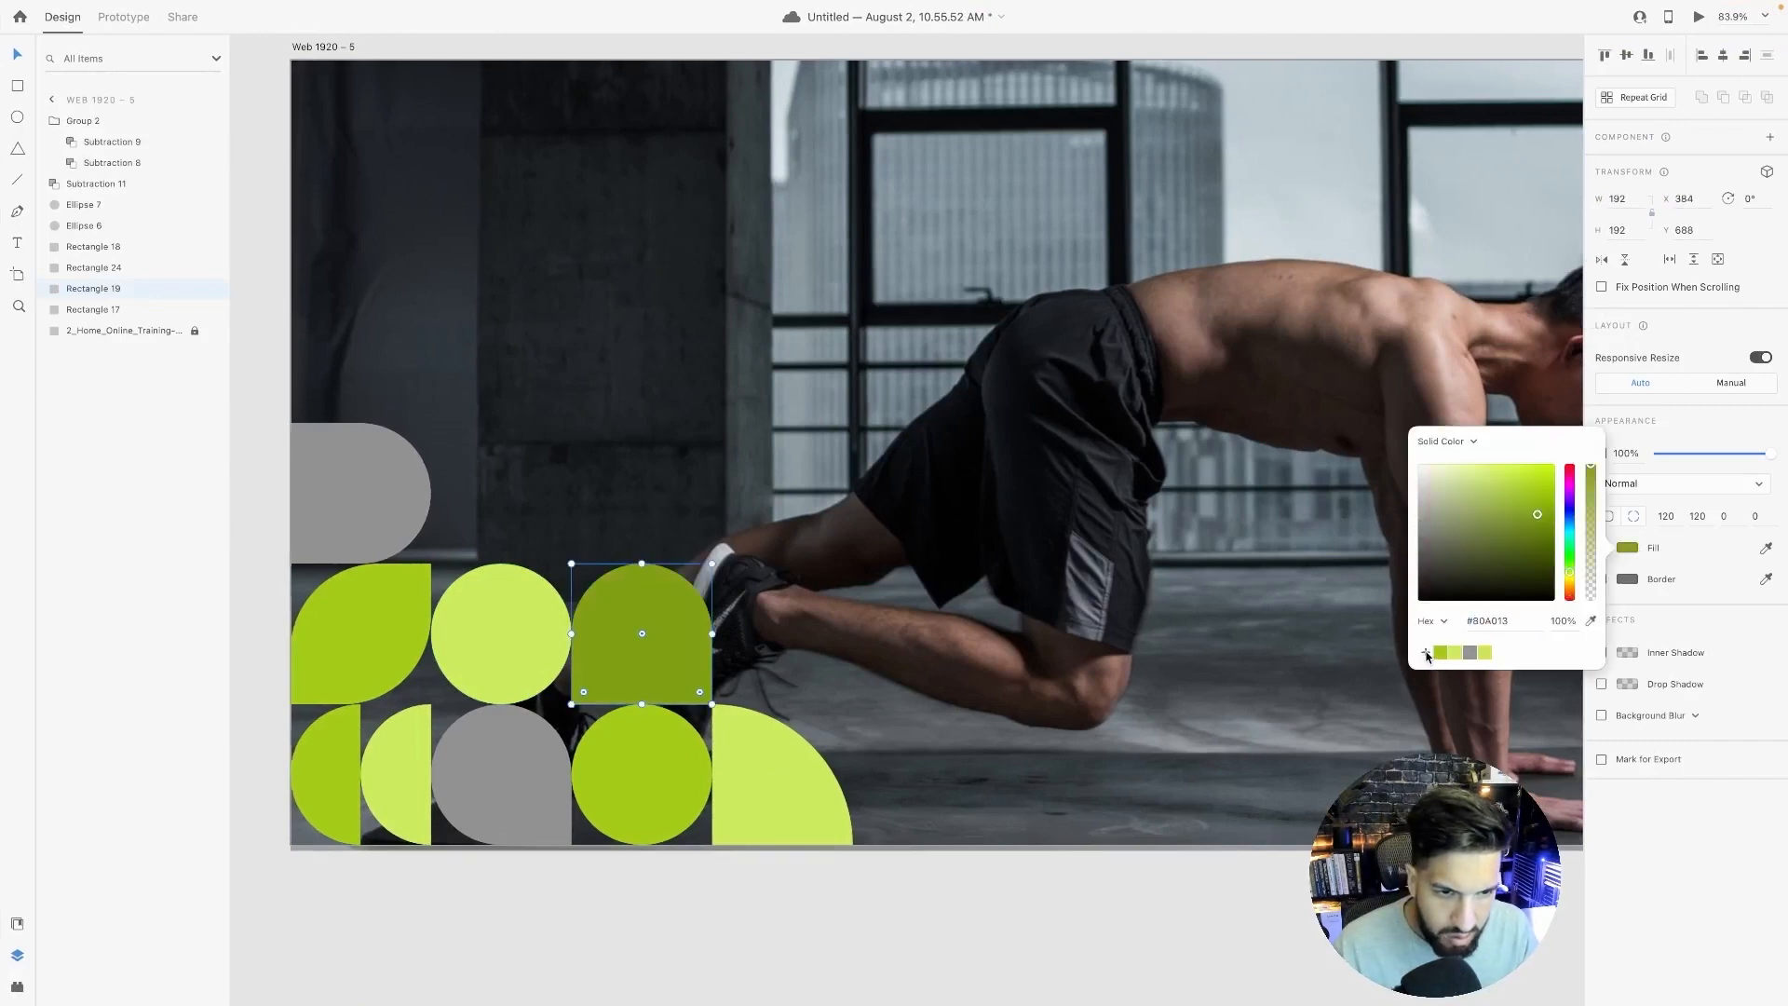
Save #80A013 as a swatch and fill the two remaining gray rounded shapes with it.
left_click(1425, 653)
left_click(978, 807)
left_click(494, 767)
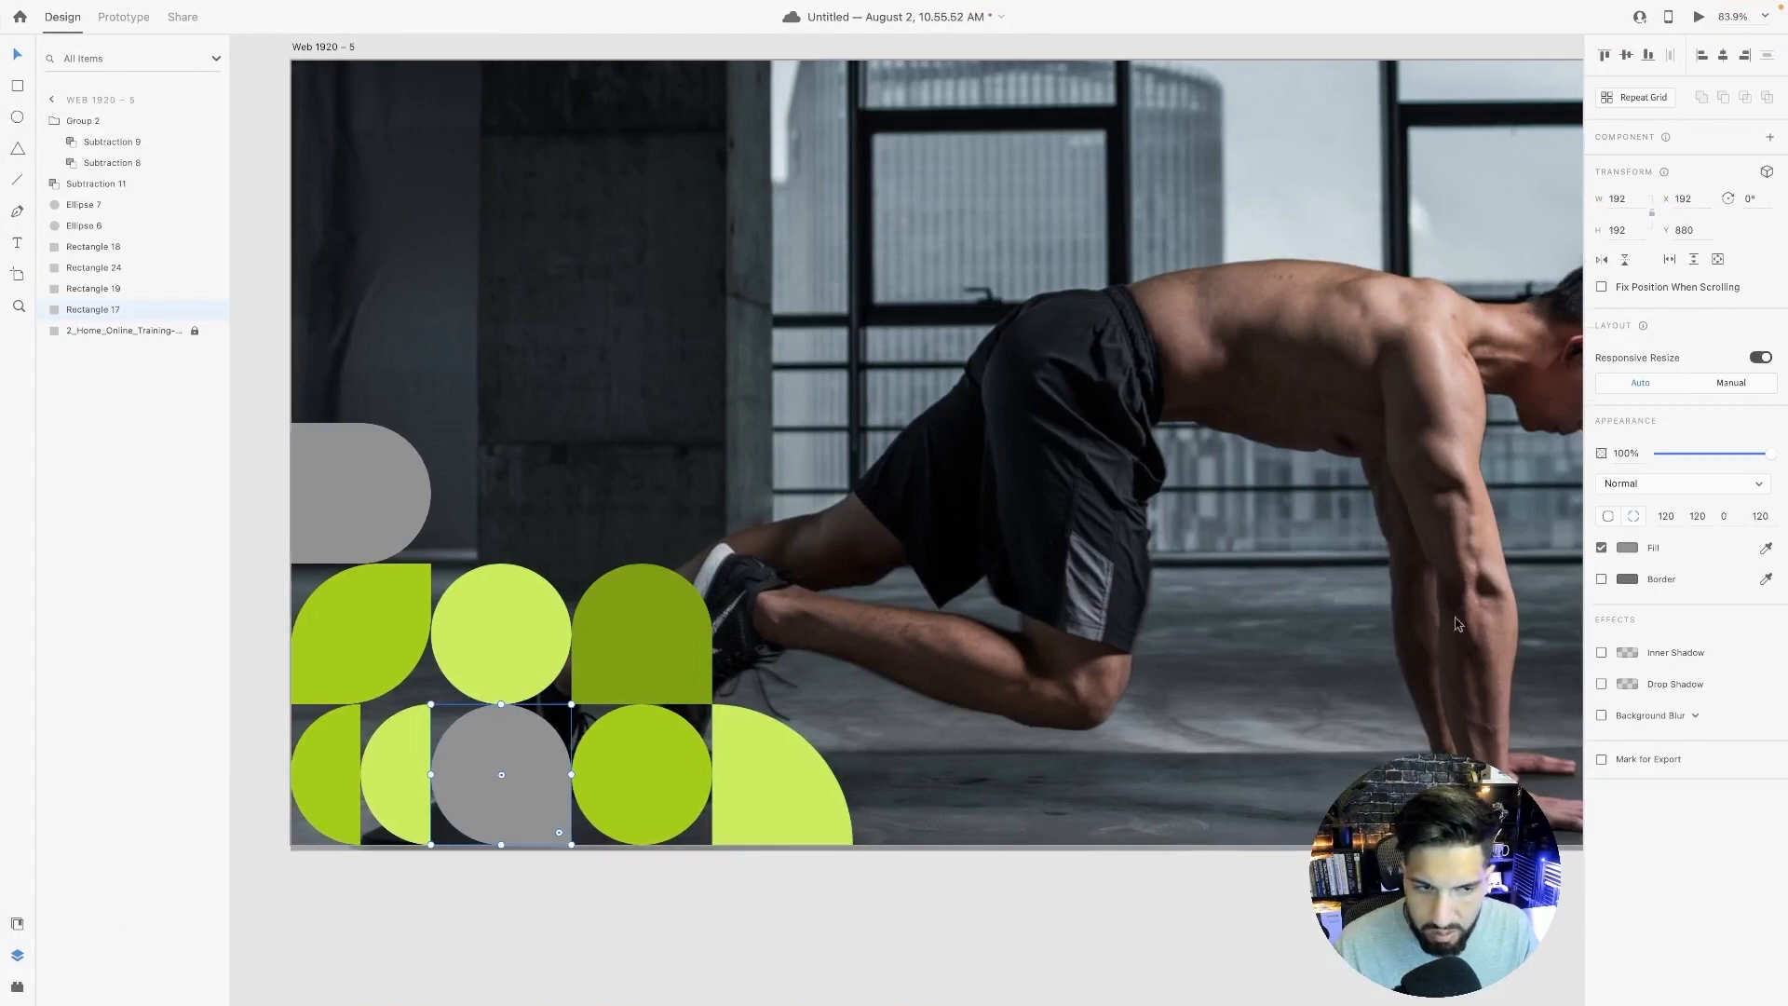
left_click(1631, 550)
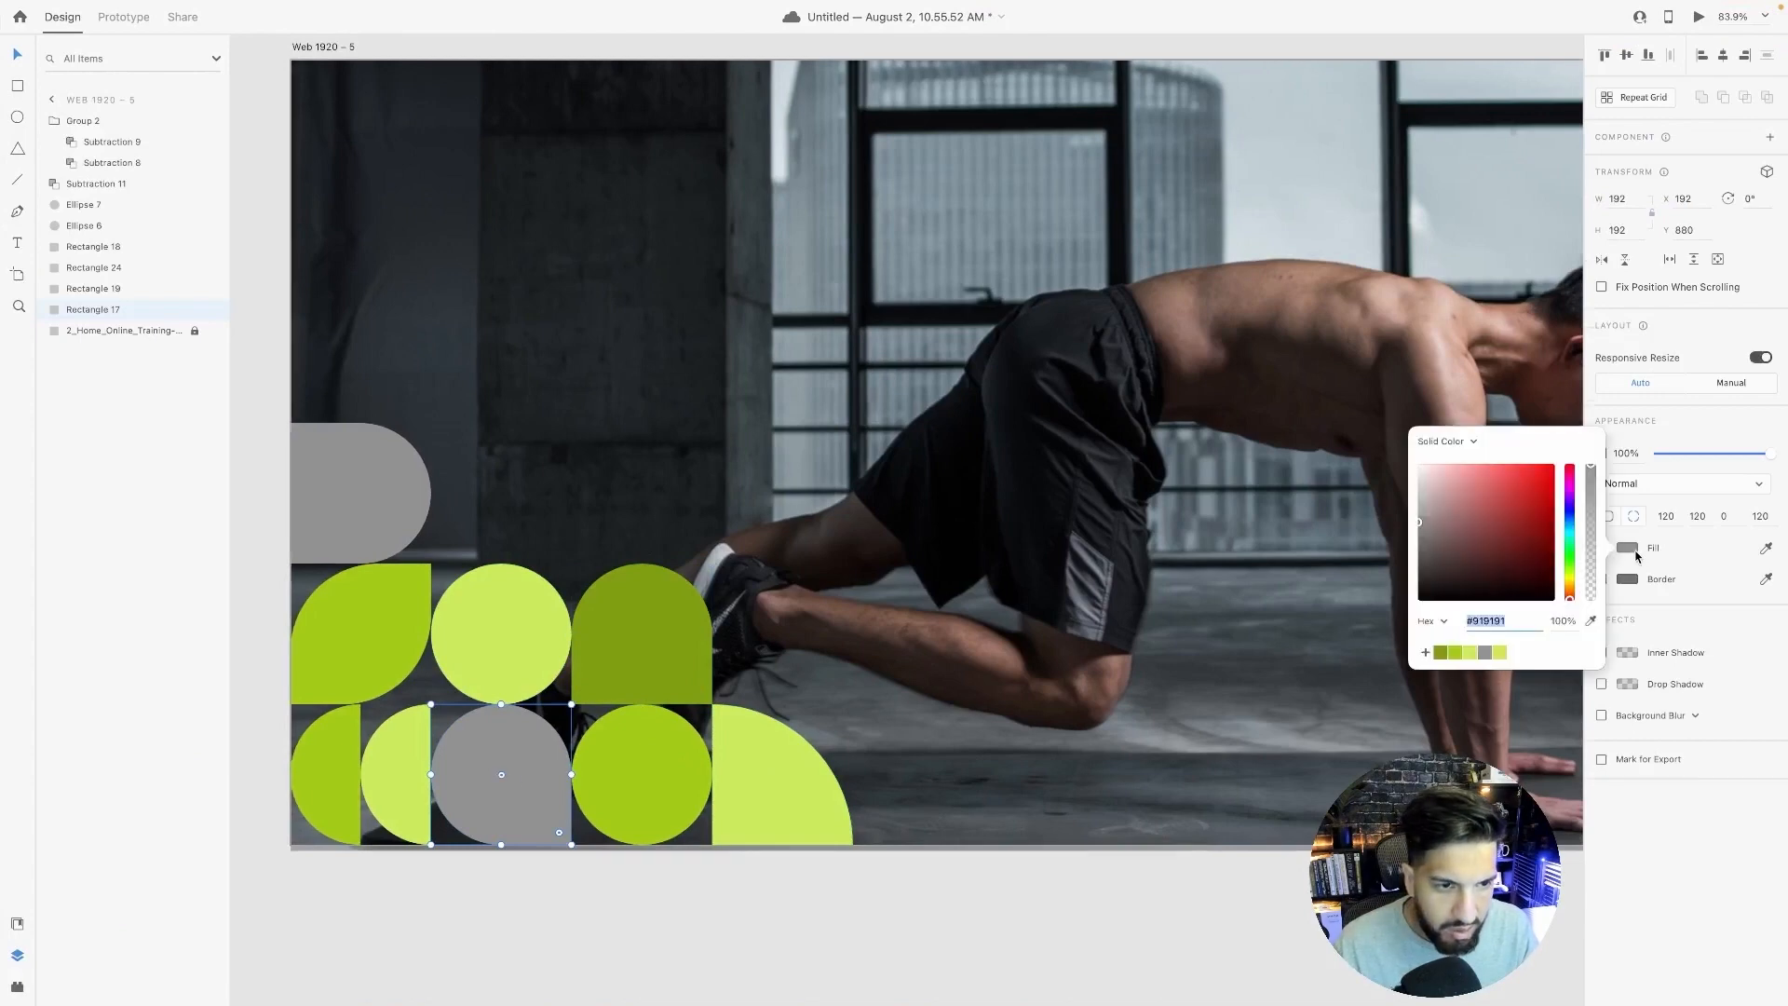
left_click(1439, 652)
left_click(318, 527)
left_click(1440, 652)
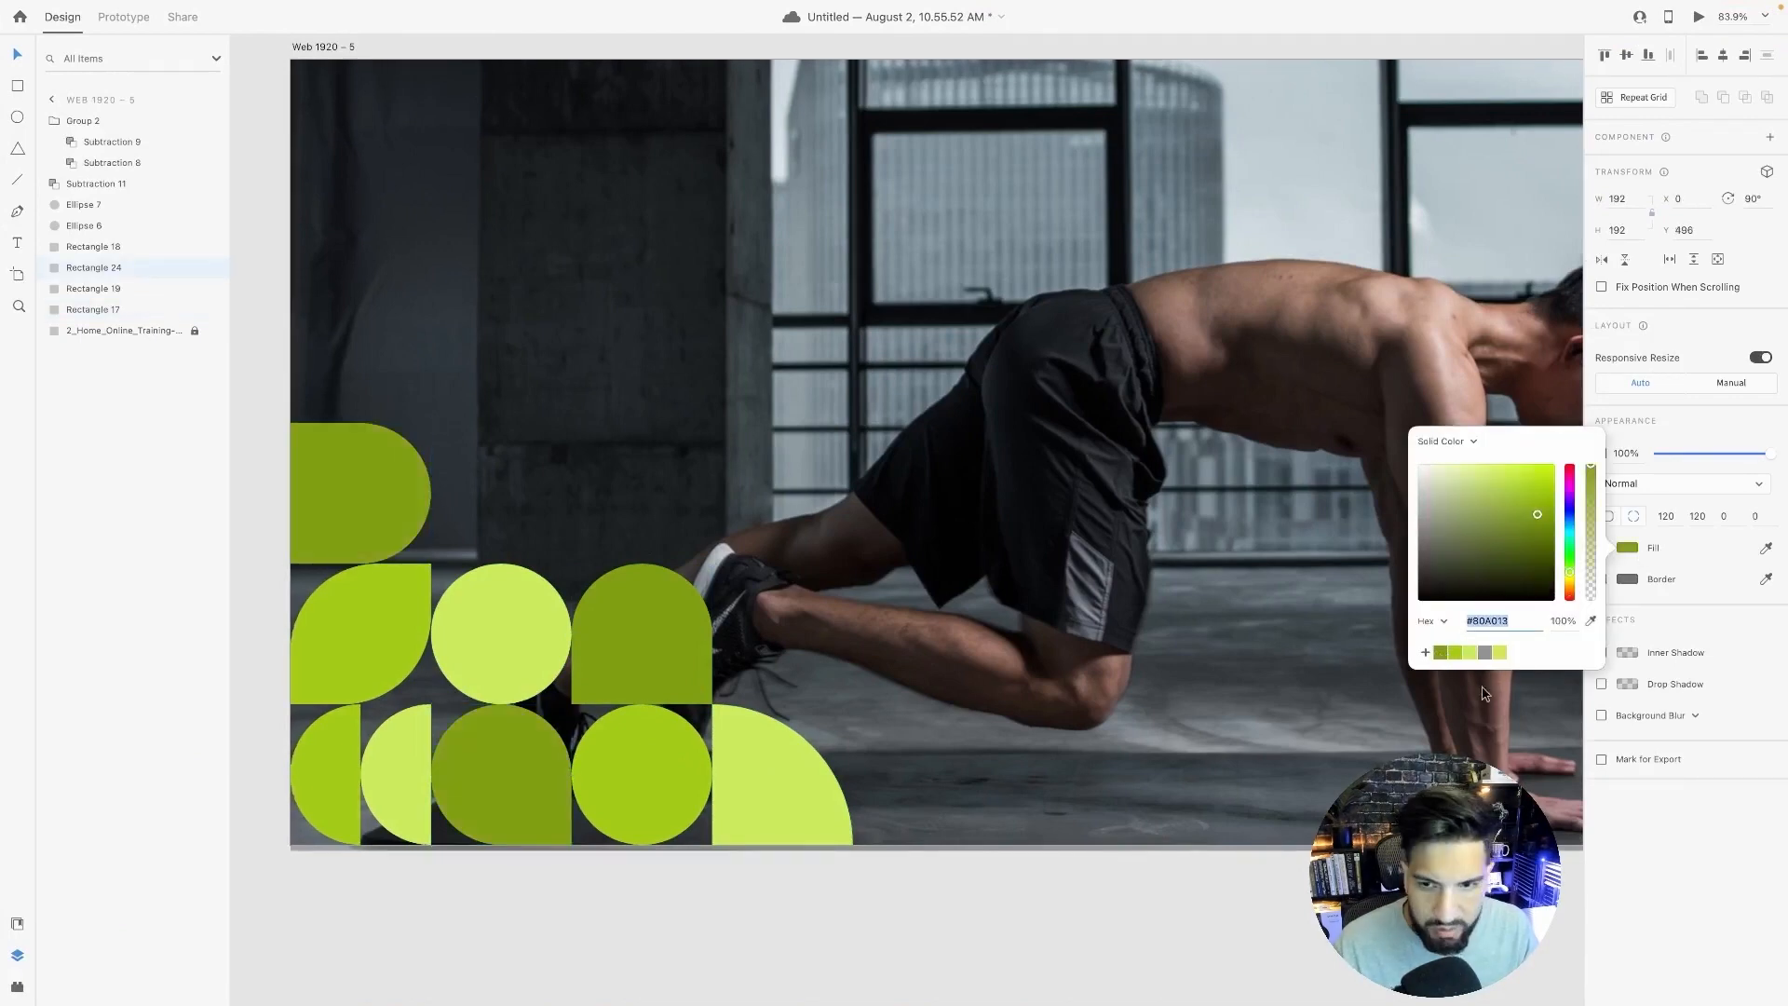
left_click(1002, 881)
scroll(1001, 665, "down", 3)
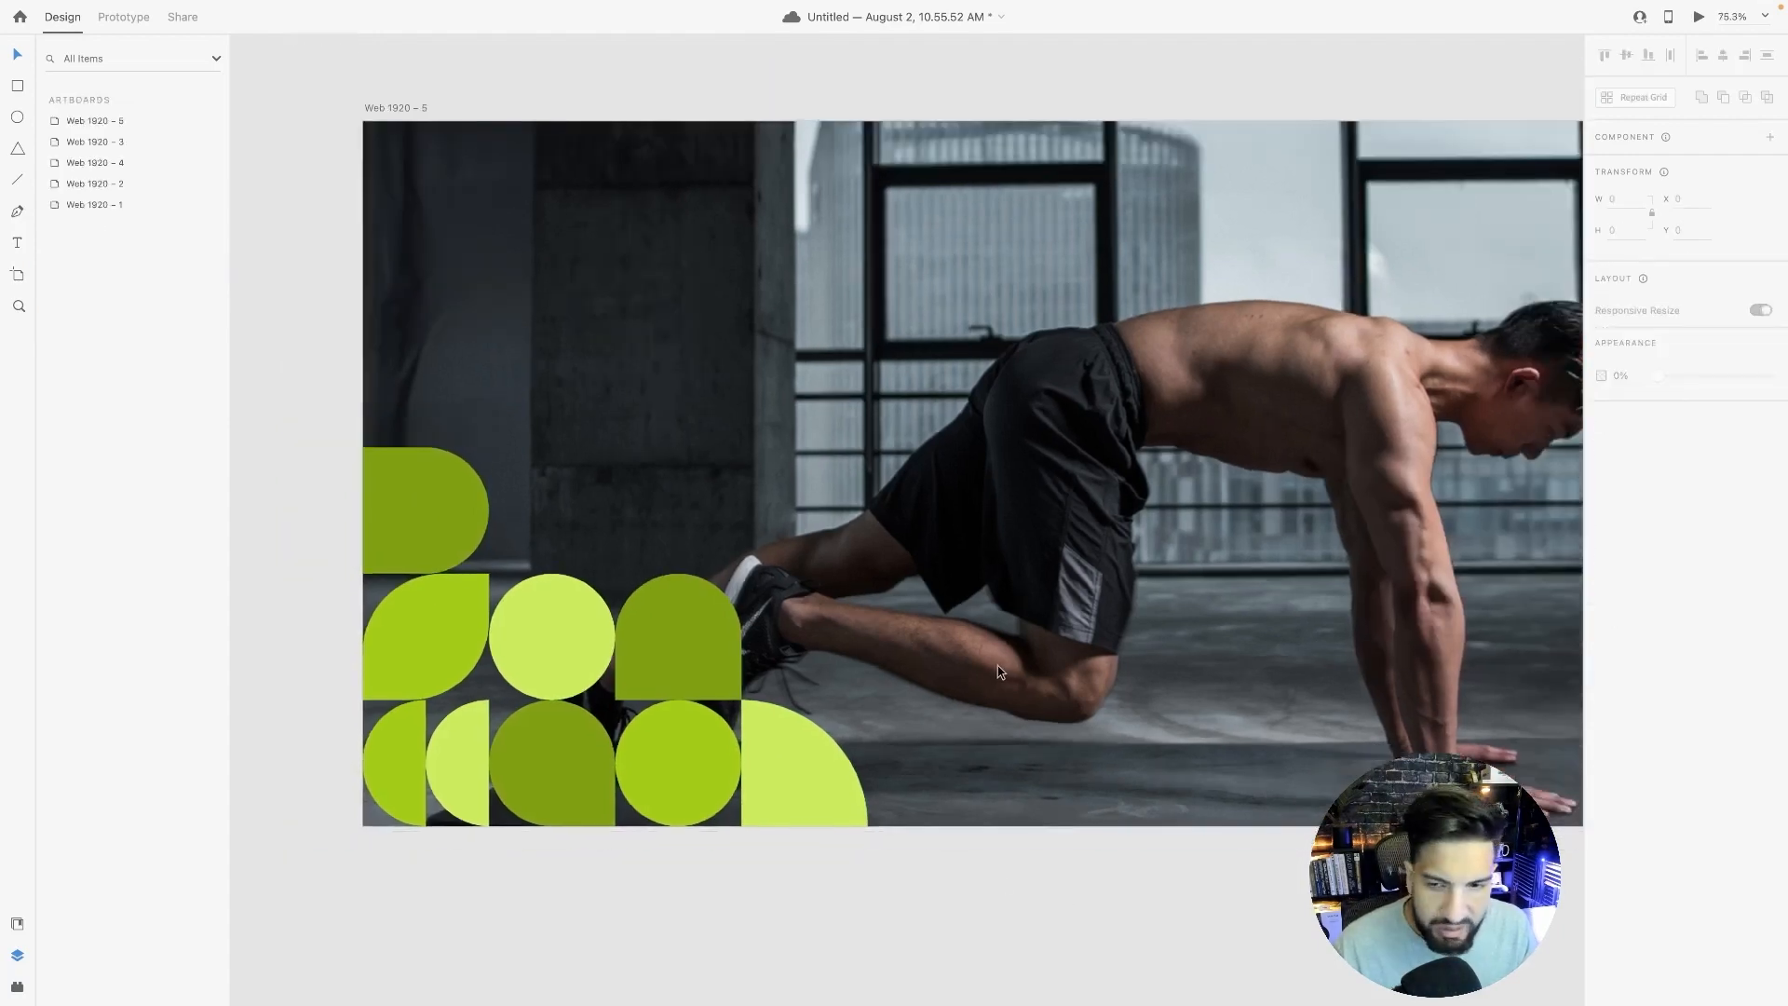
left_click(820, 768)
left_click(751, 769, "shift")
left_click(605, 767, "shift")
left_click(690, 873)
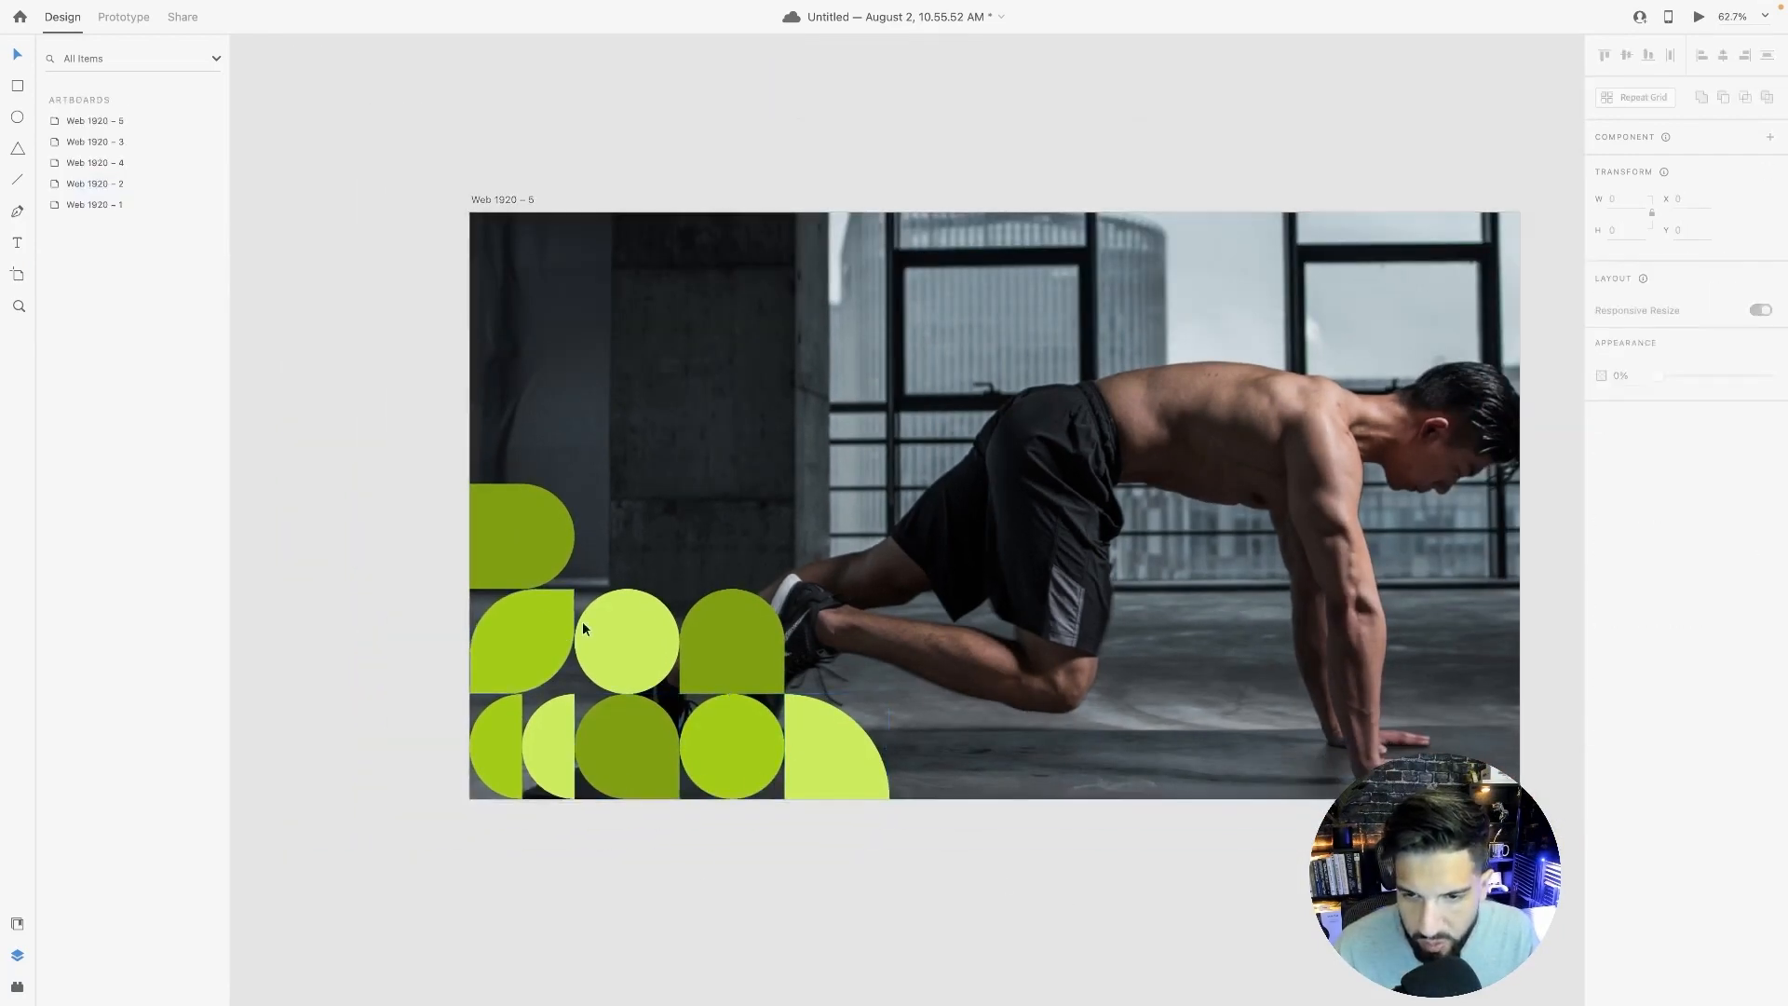
left_click(839, 777)
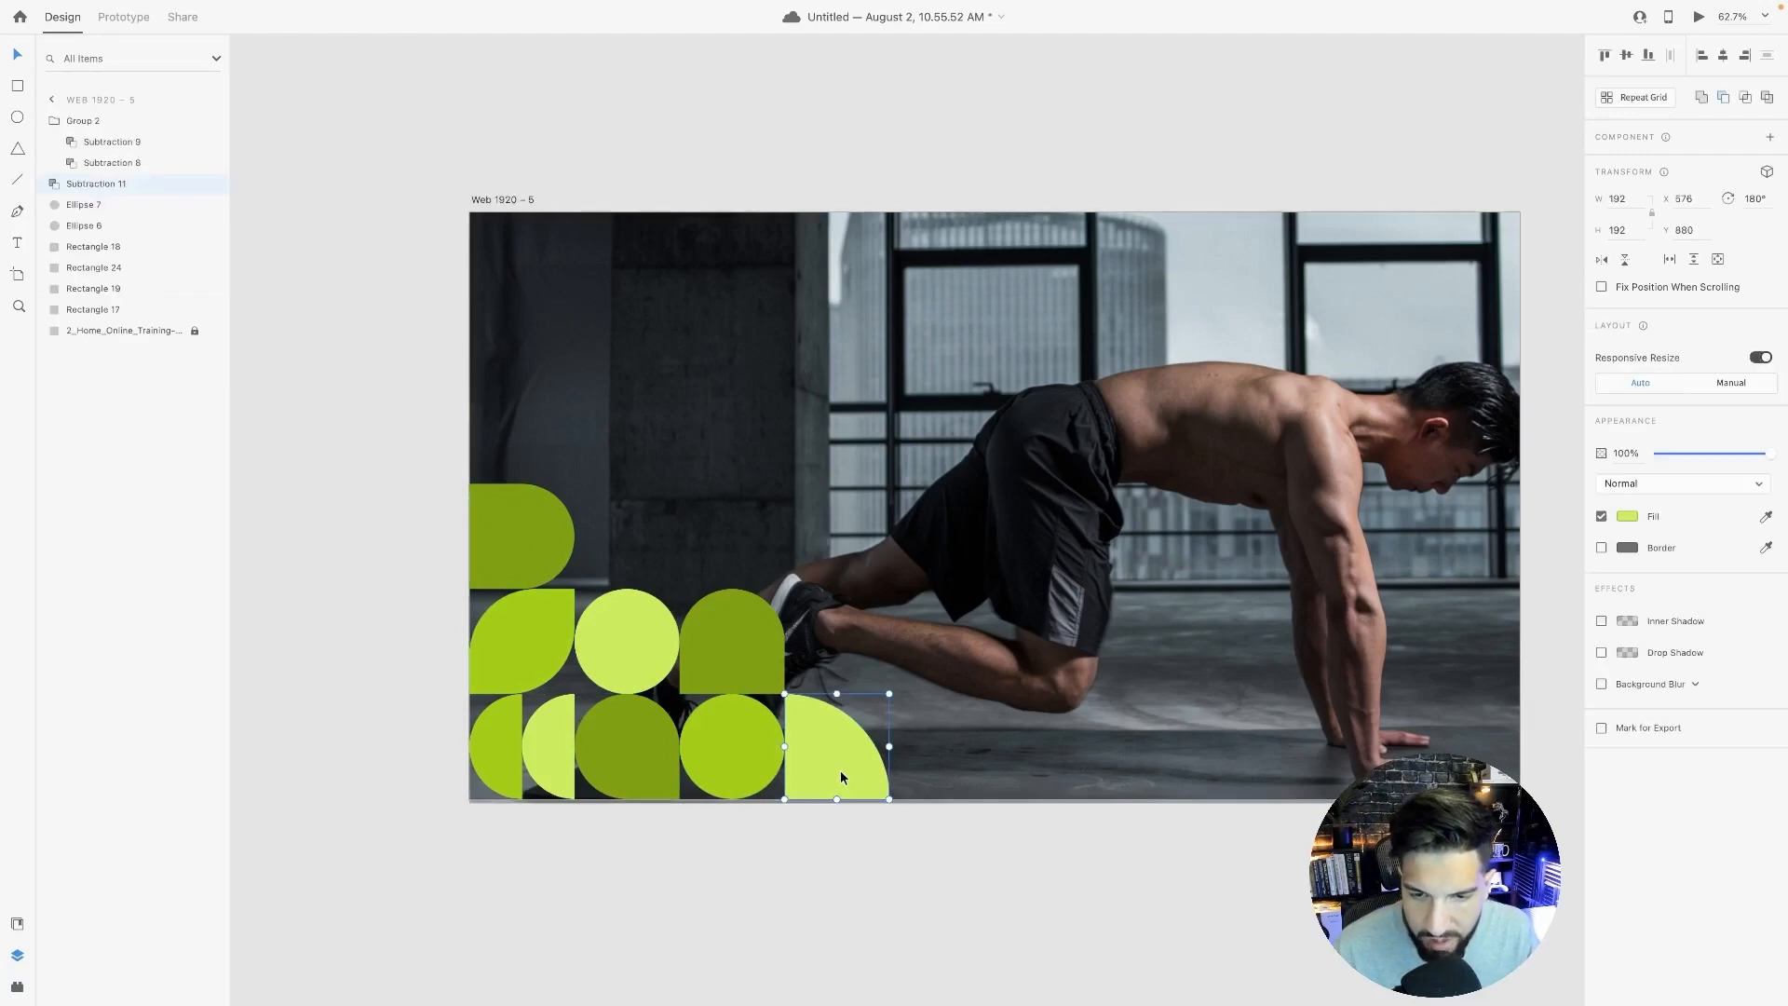
left_click(724, 762, "shift")
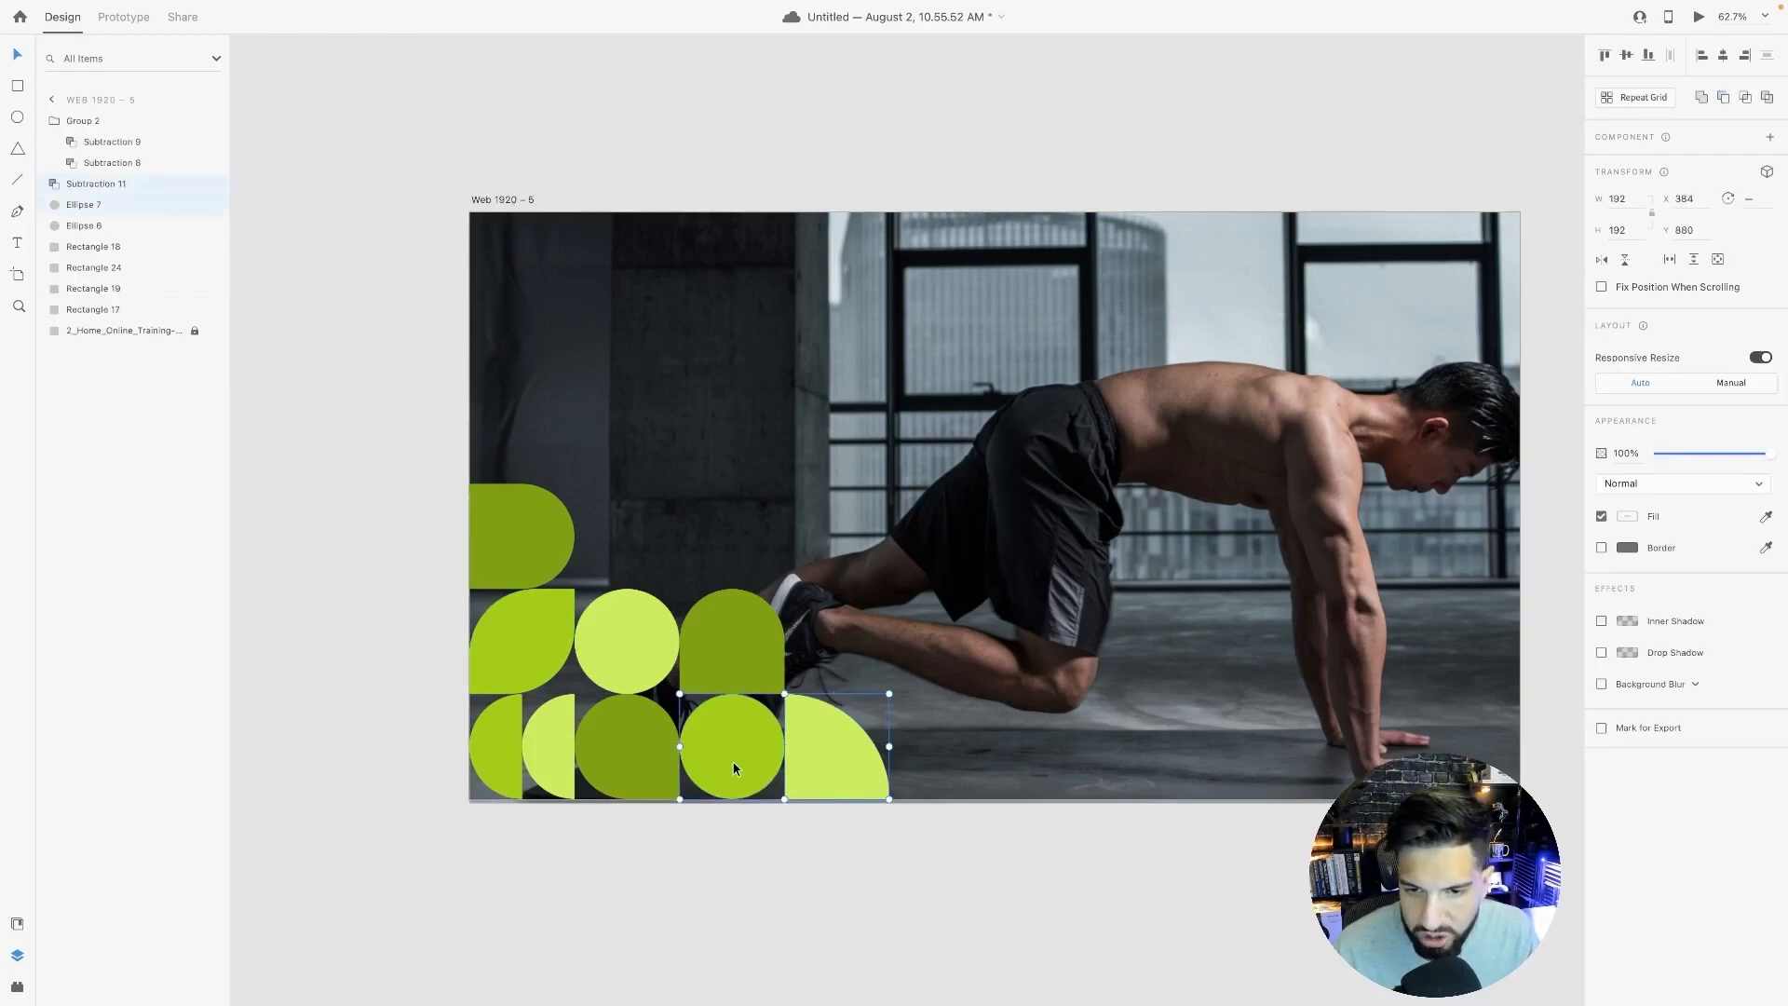
left_click(626, 762, "shift")
left_click(751, 918)
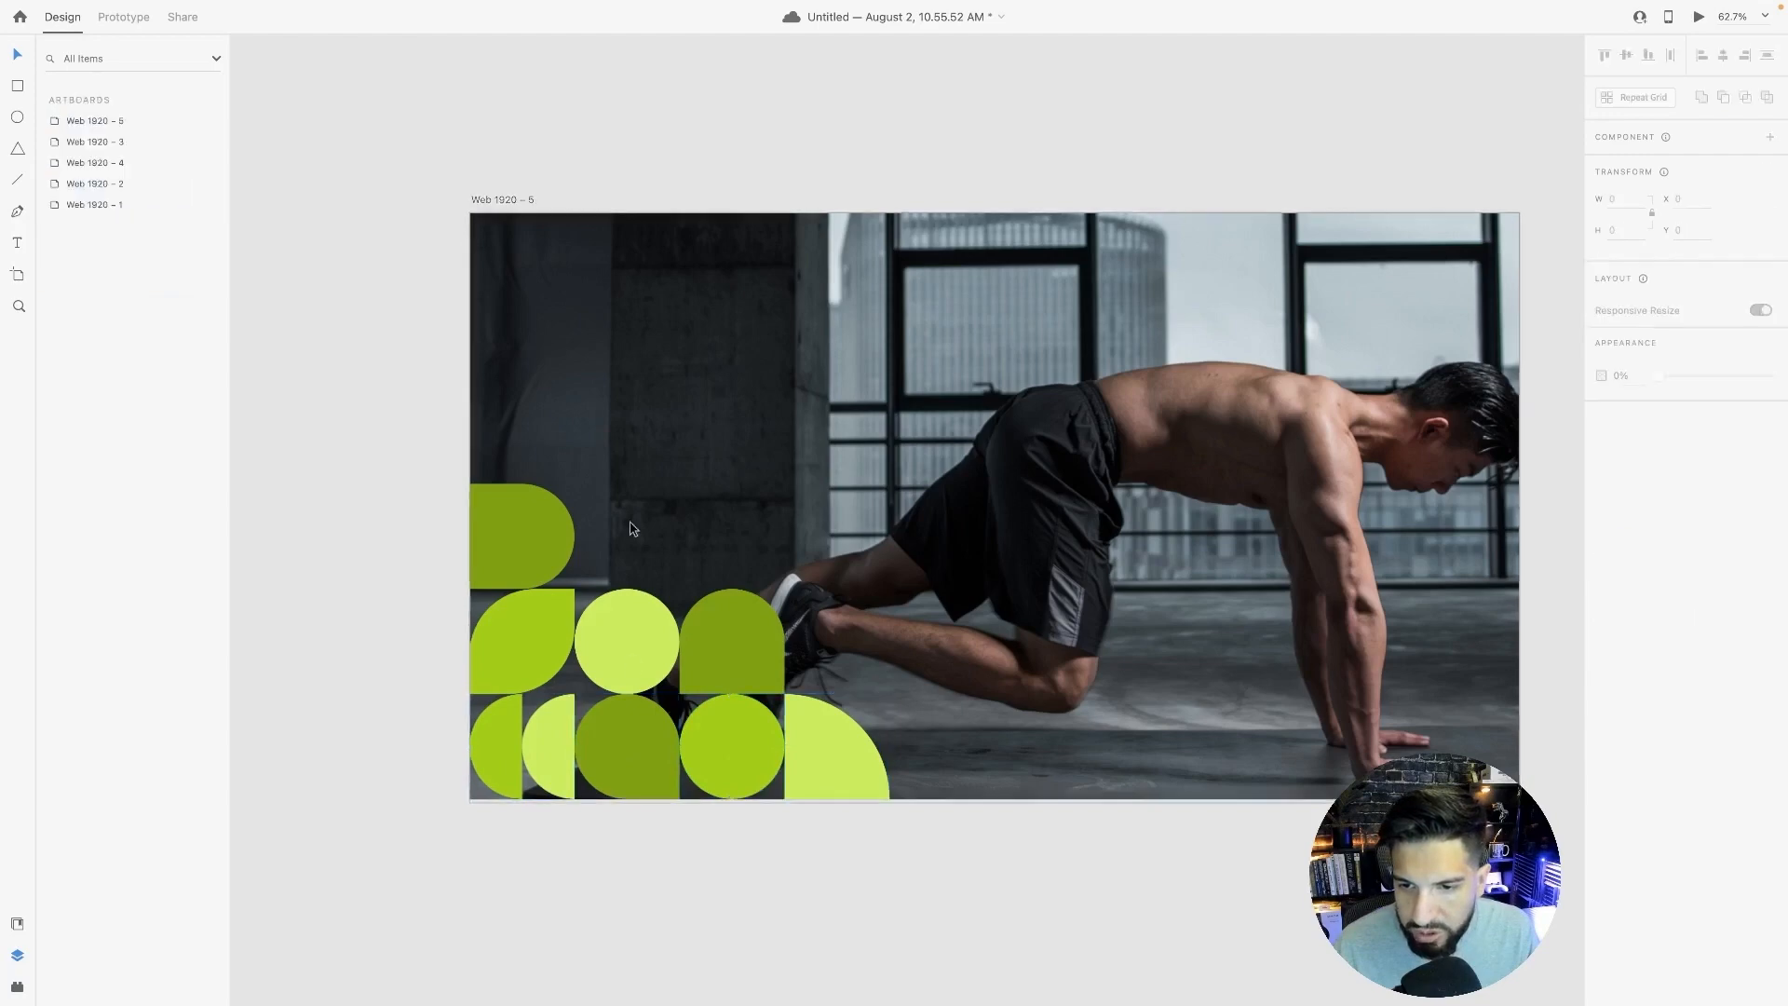
Group all the green shapes lying over the training photo.
left_click(685, 480)
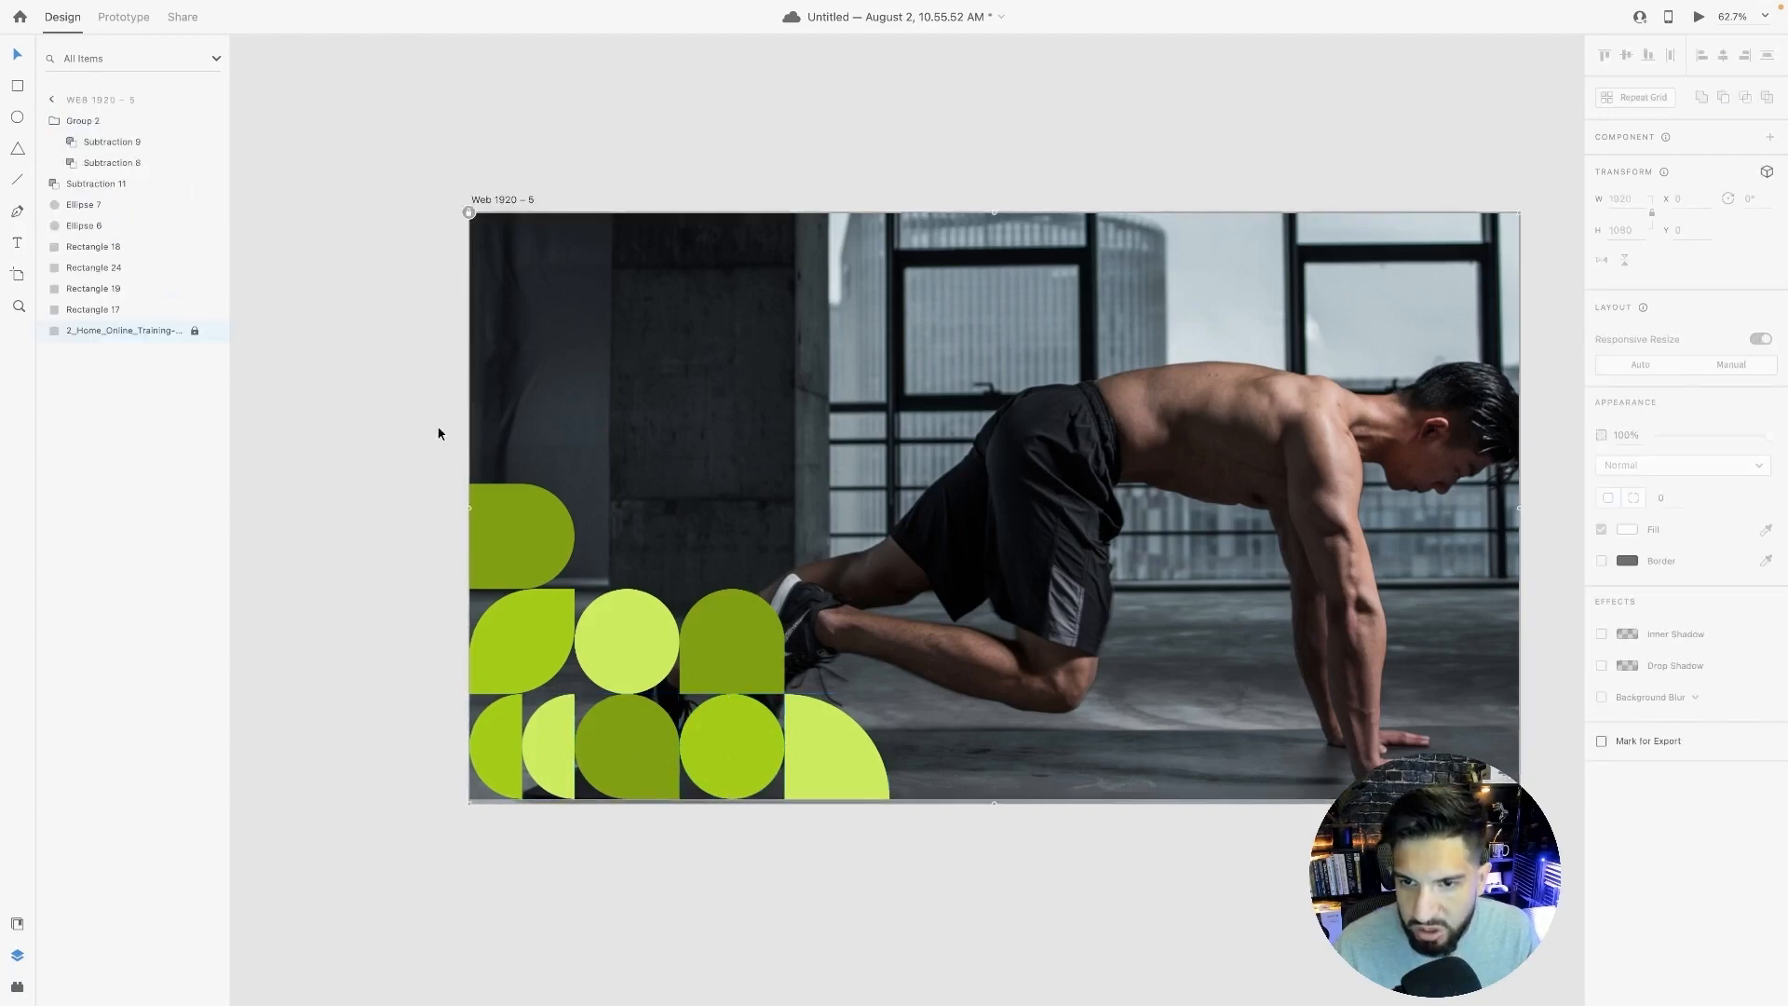
left_click_drag(395, 400, 1002, 880)
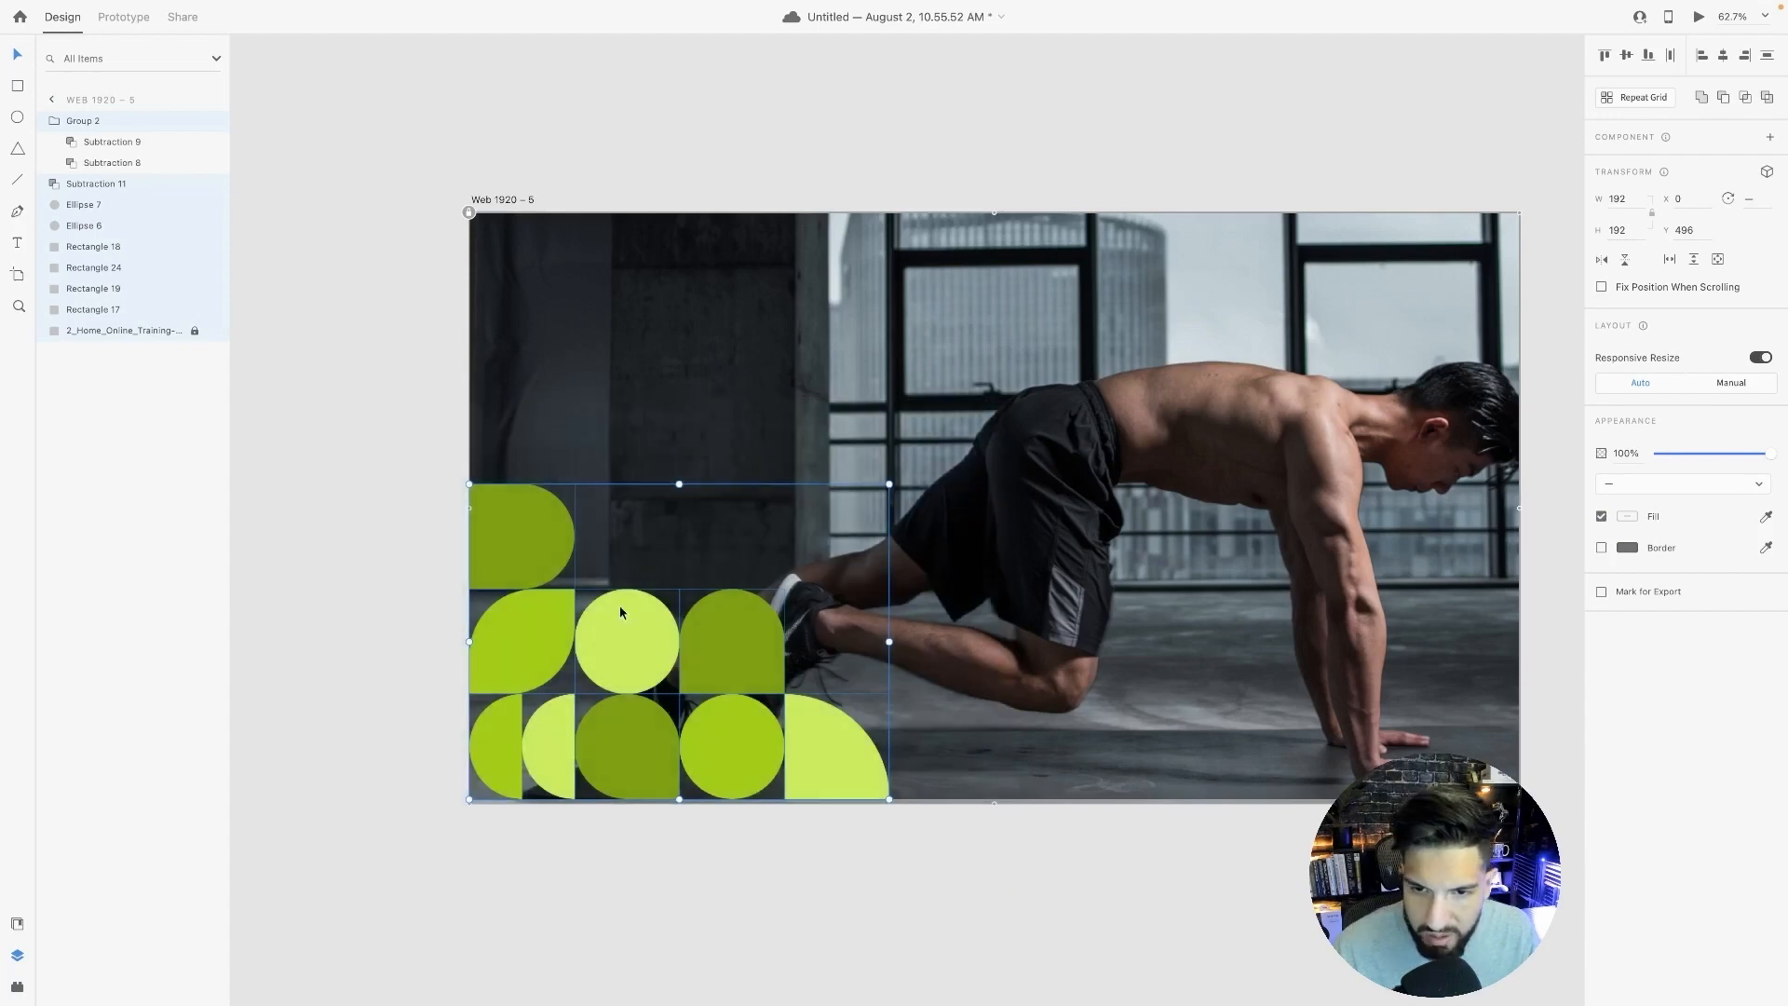
key("ctrl+g")
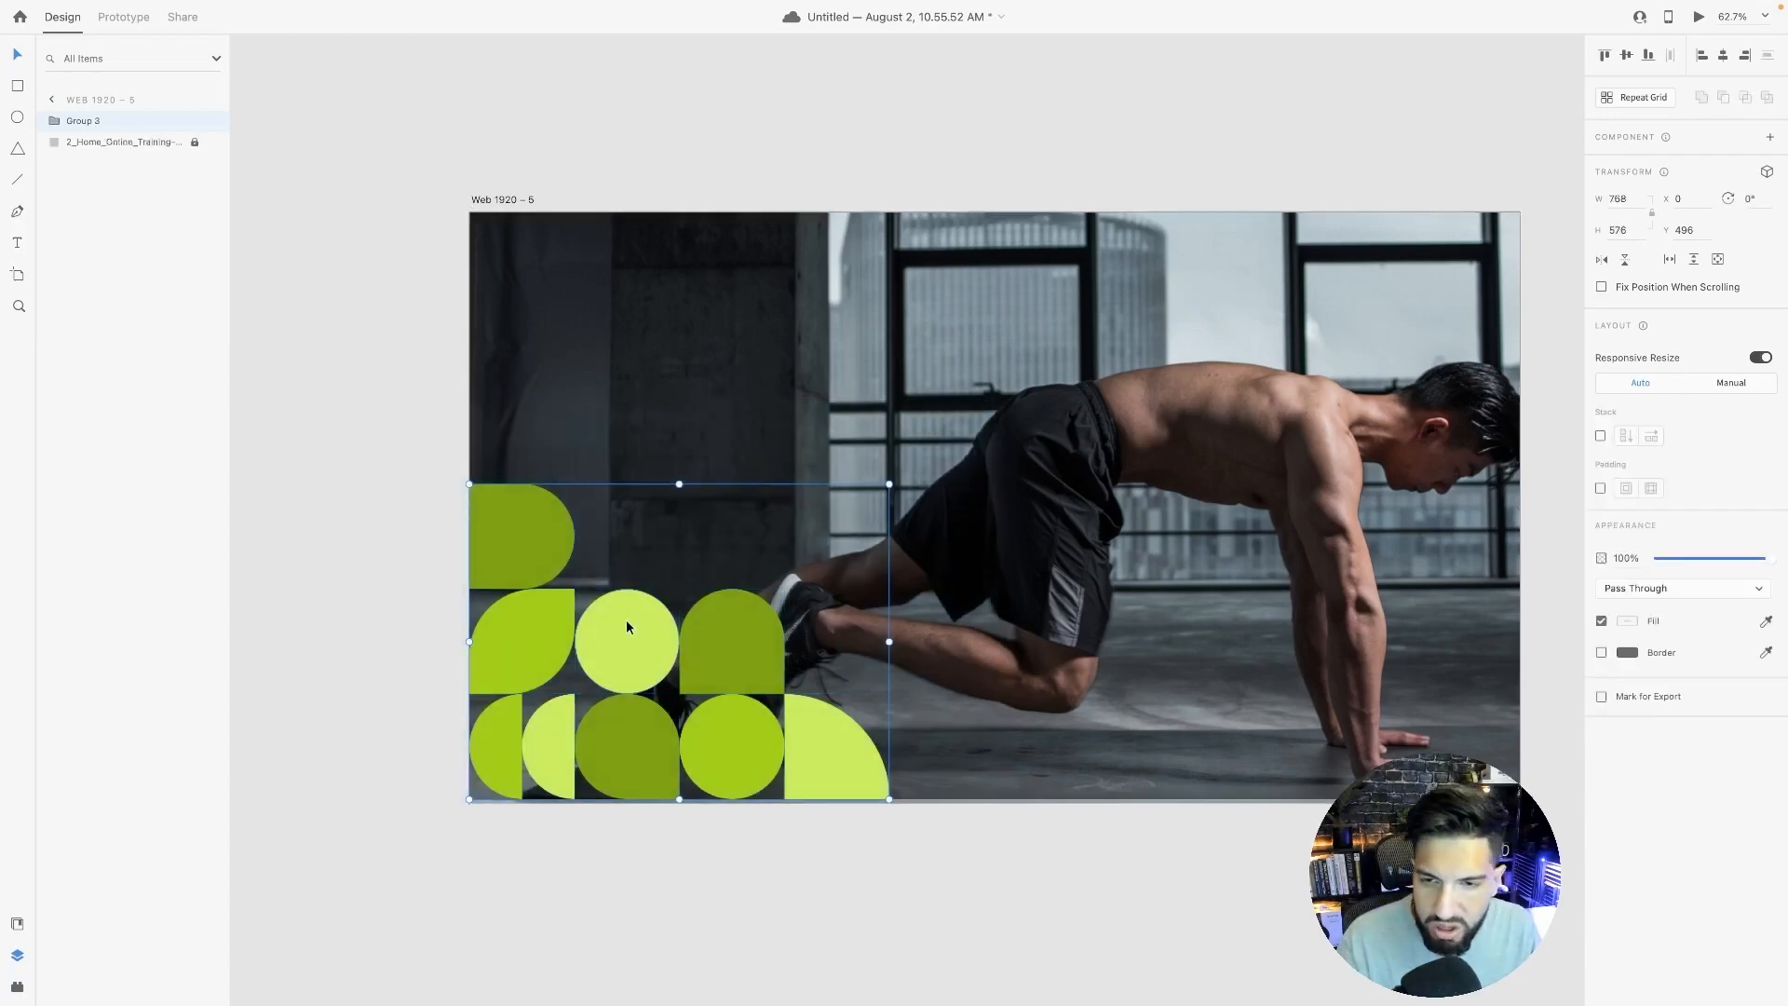
Try shifting the shape group slightly and undo the move.
left_click(375, 602)
left_click_drag(708, 751, 715, 751)
key("ctrl+z")
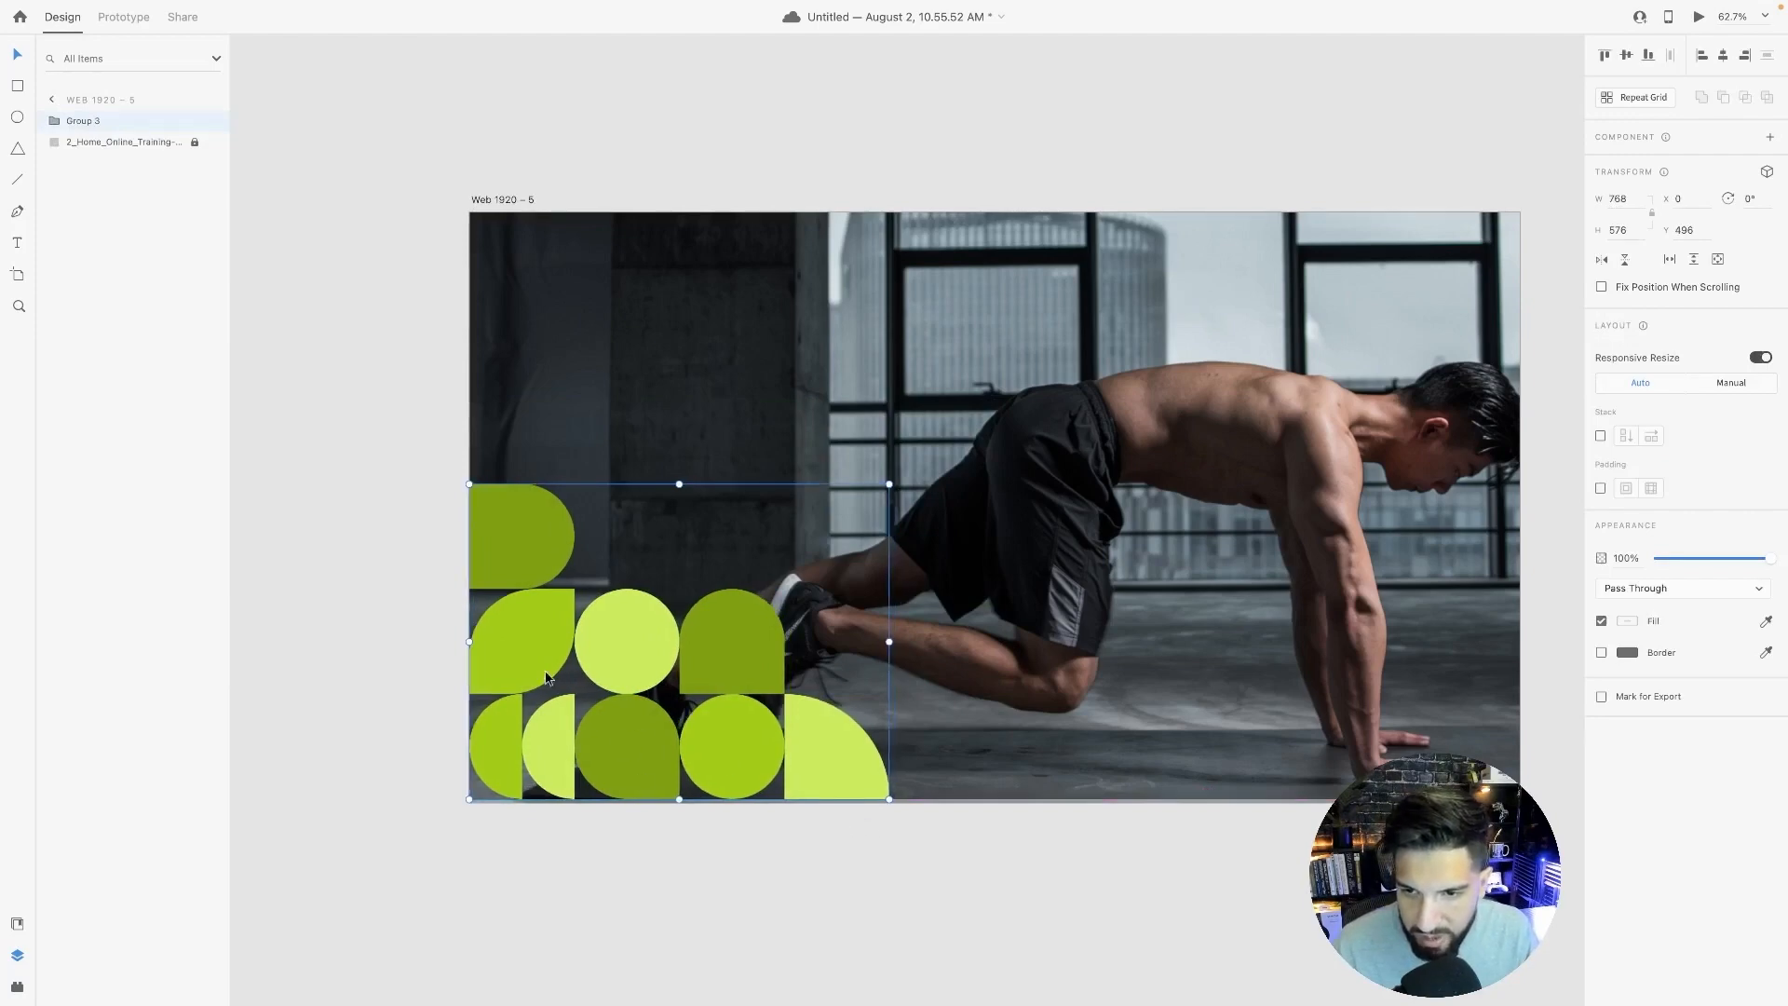
left_click(713, 870)
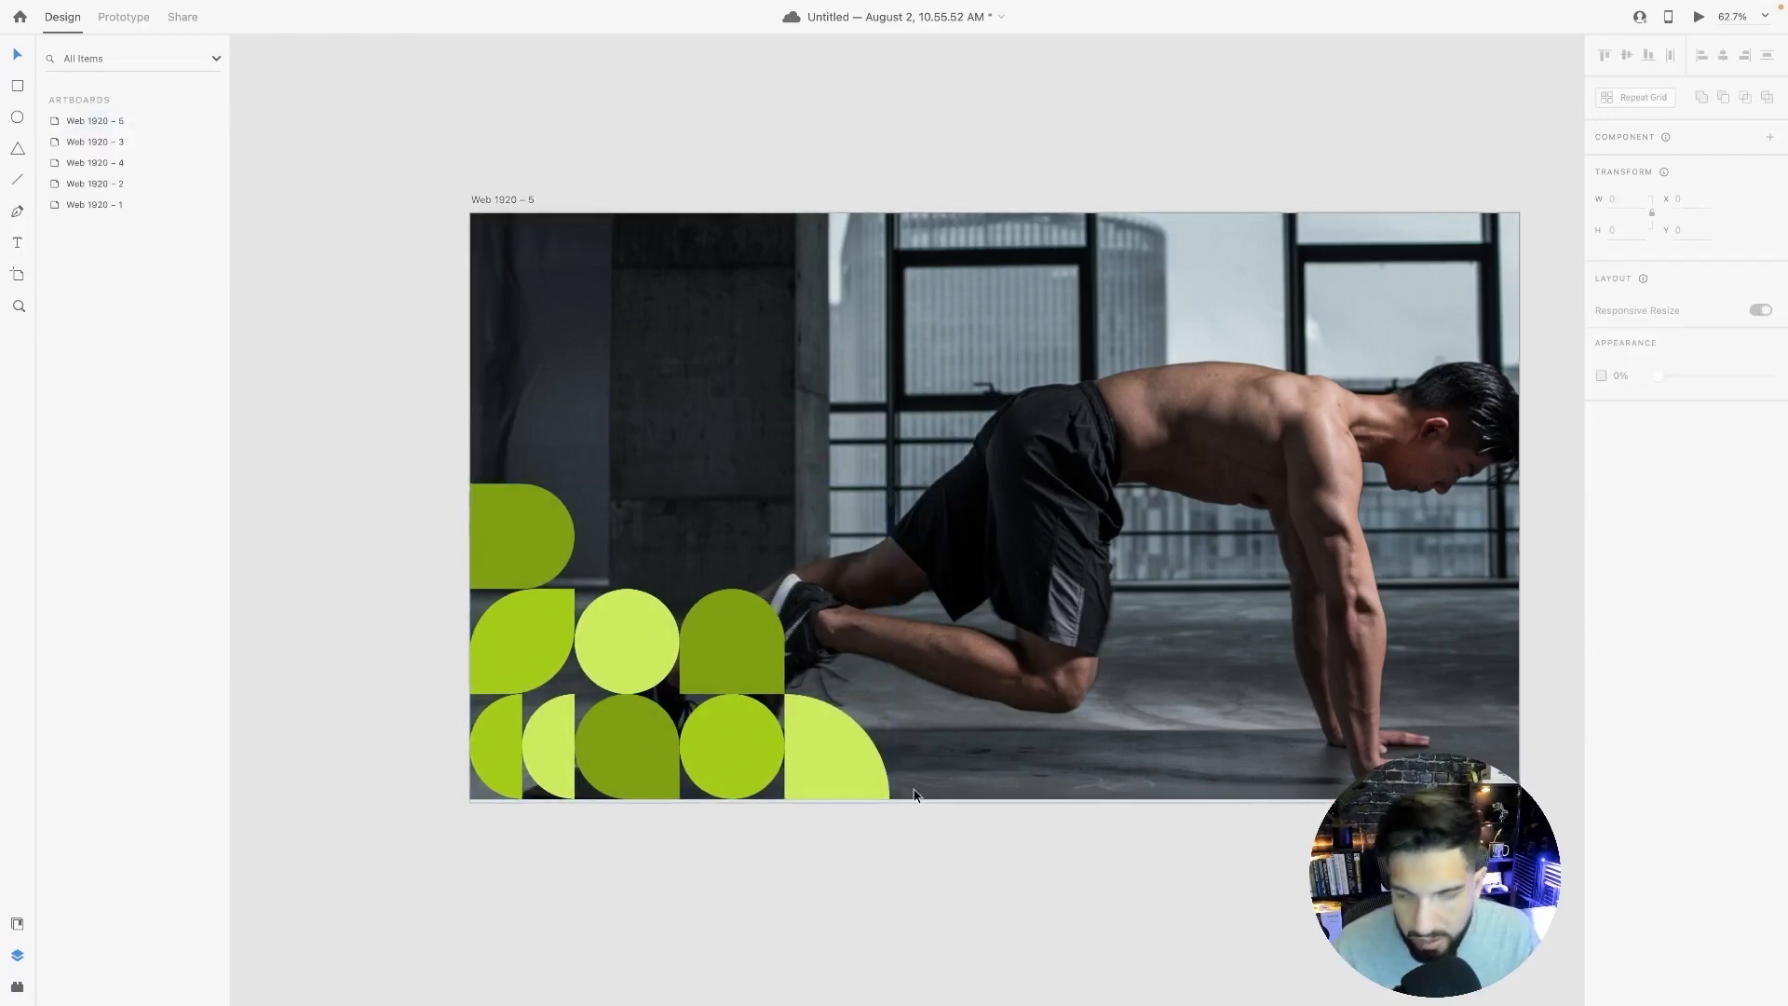
Try lowering the shape group's opacity to 54% and restore it to 100%.
left_click(681, 730)
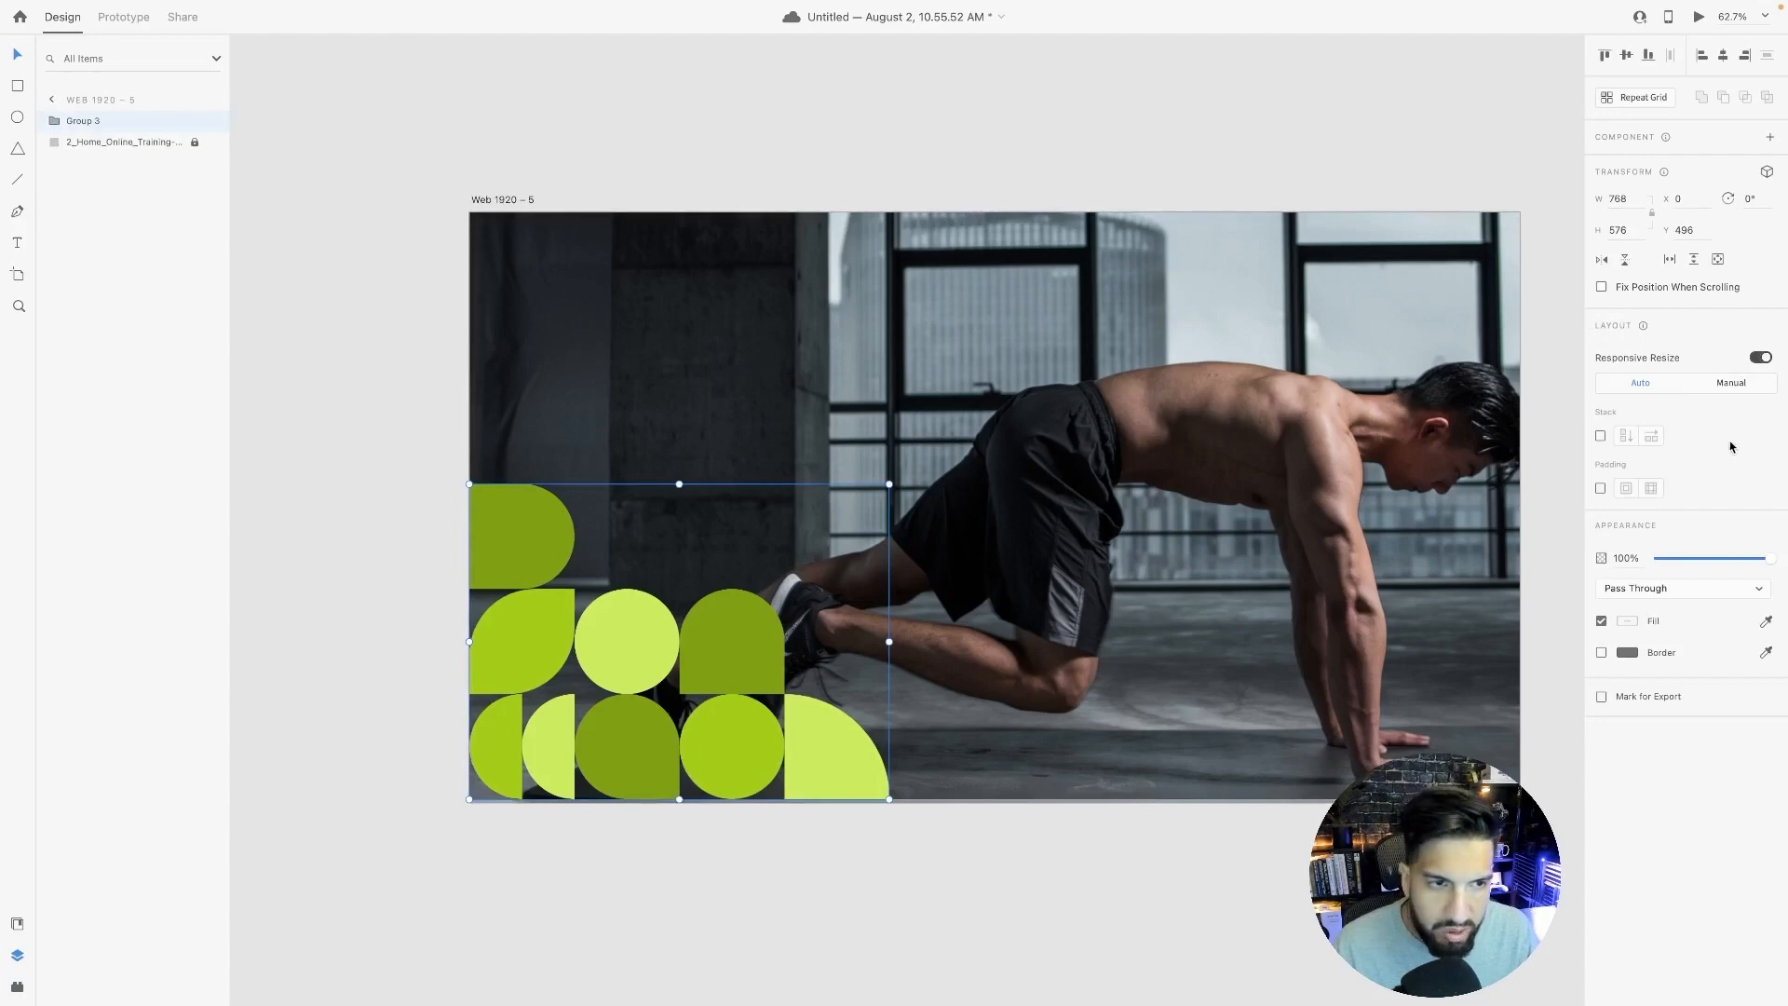
left_click(1707, 560)
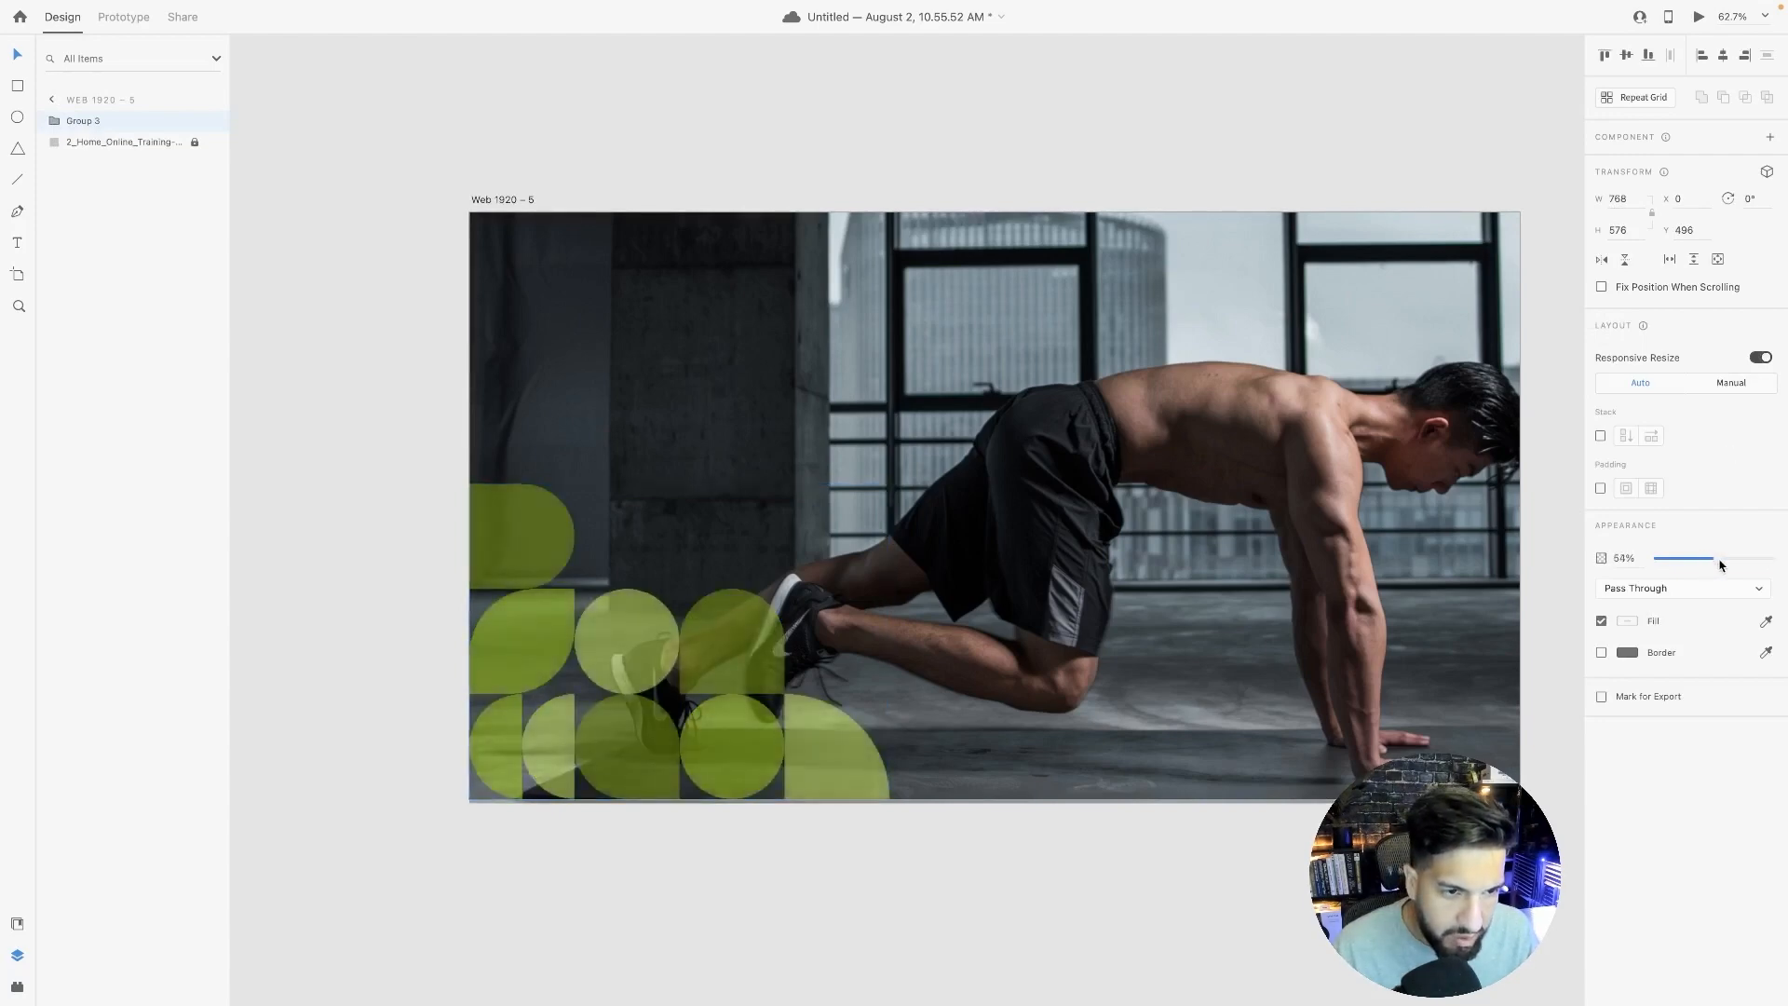
left_click_drag(1707, 563, 1771, 562)
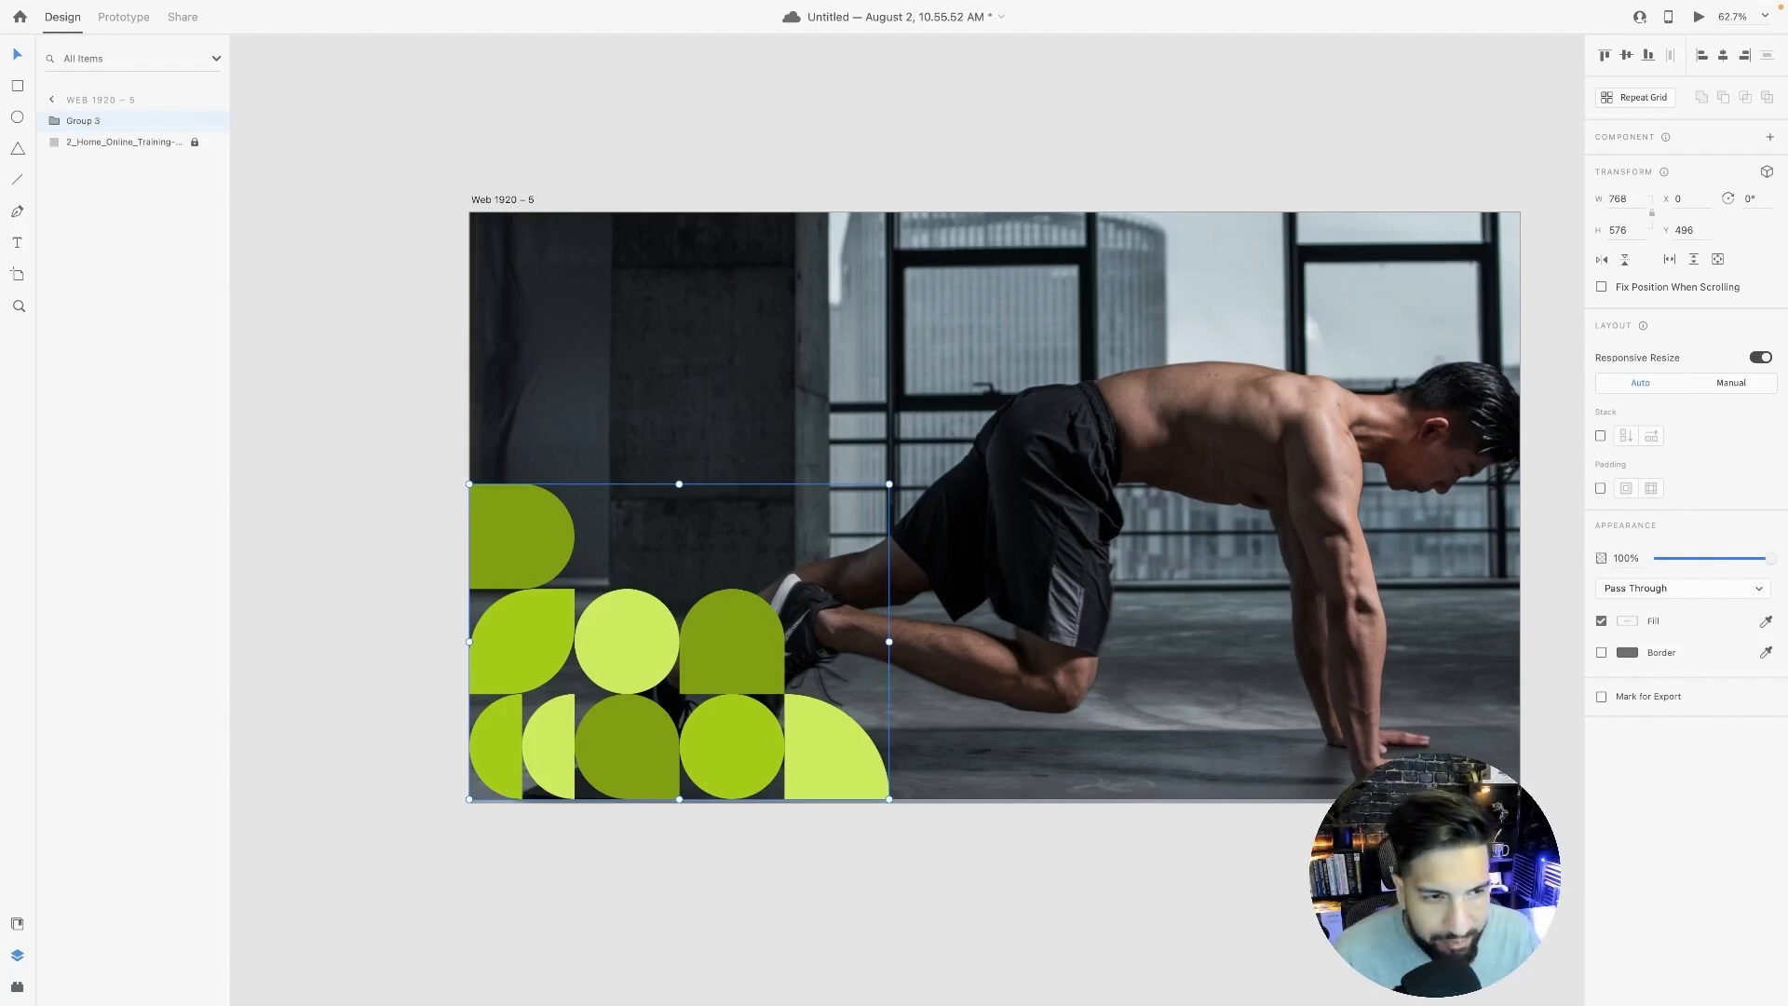
left_click(941, 908)
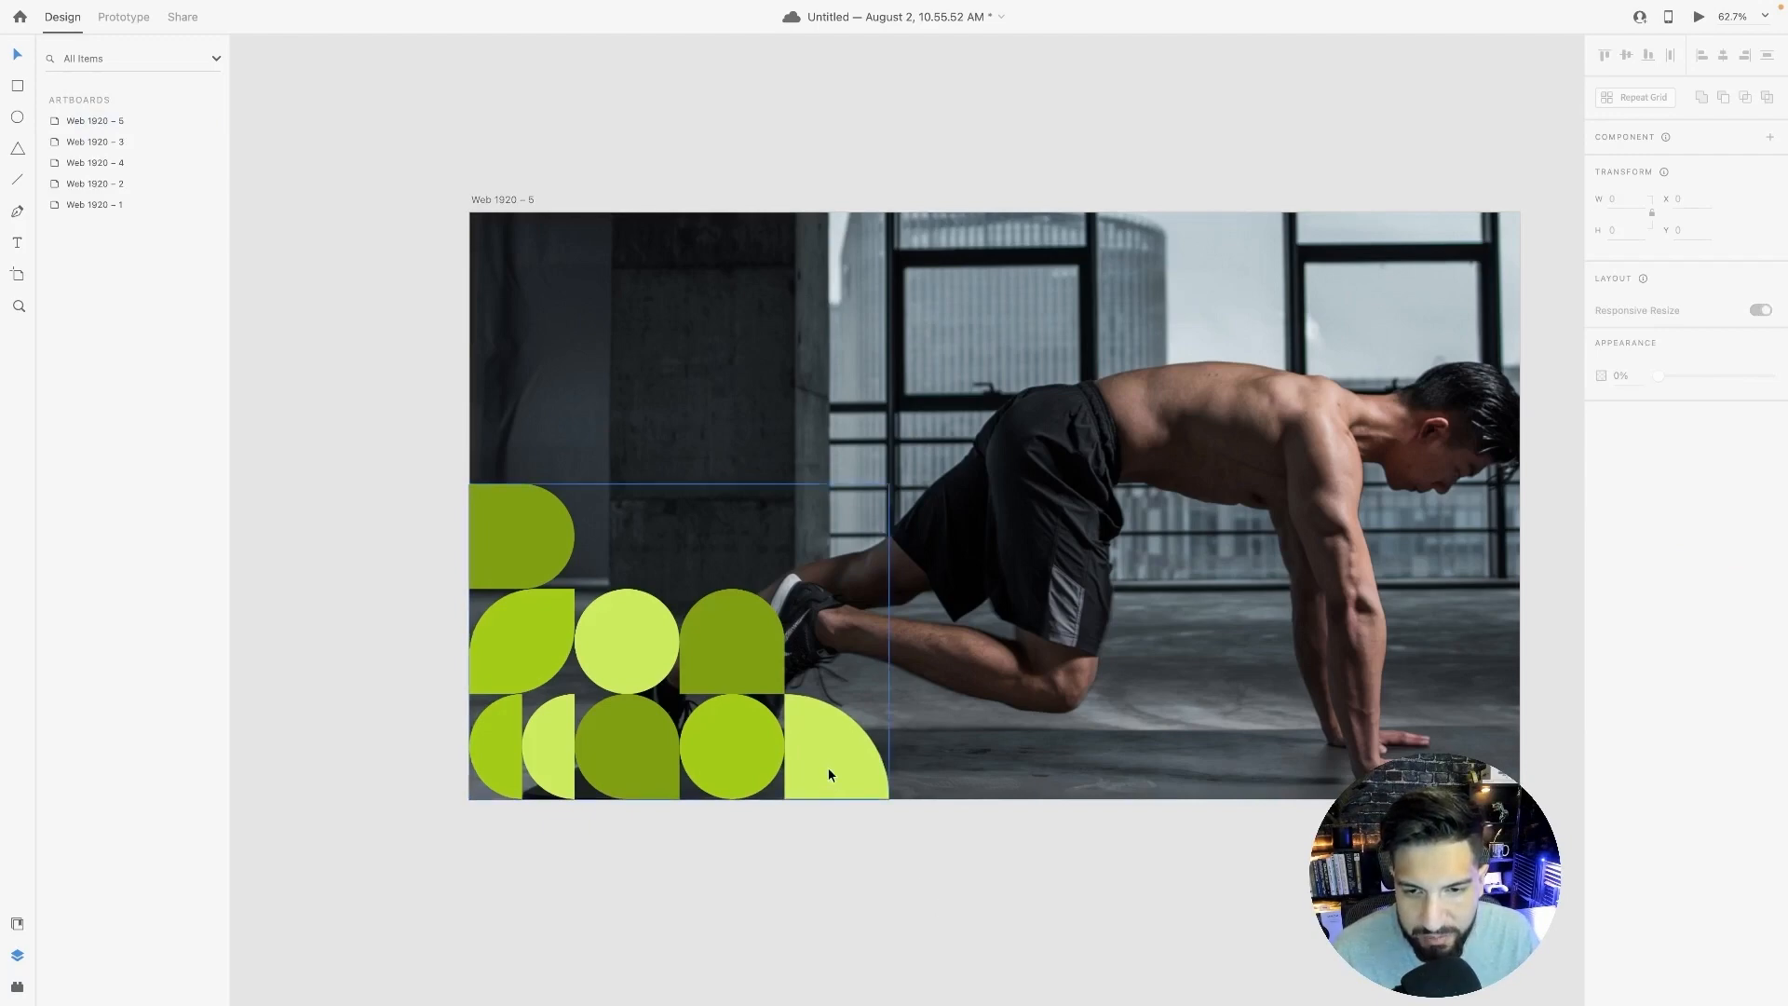
left_click(708, 788)
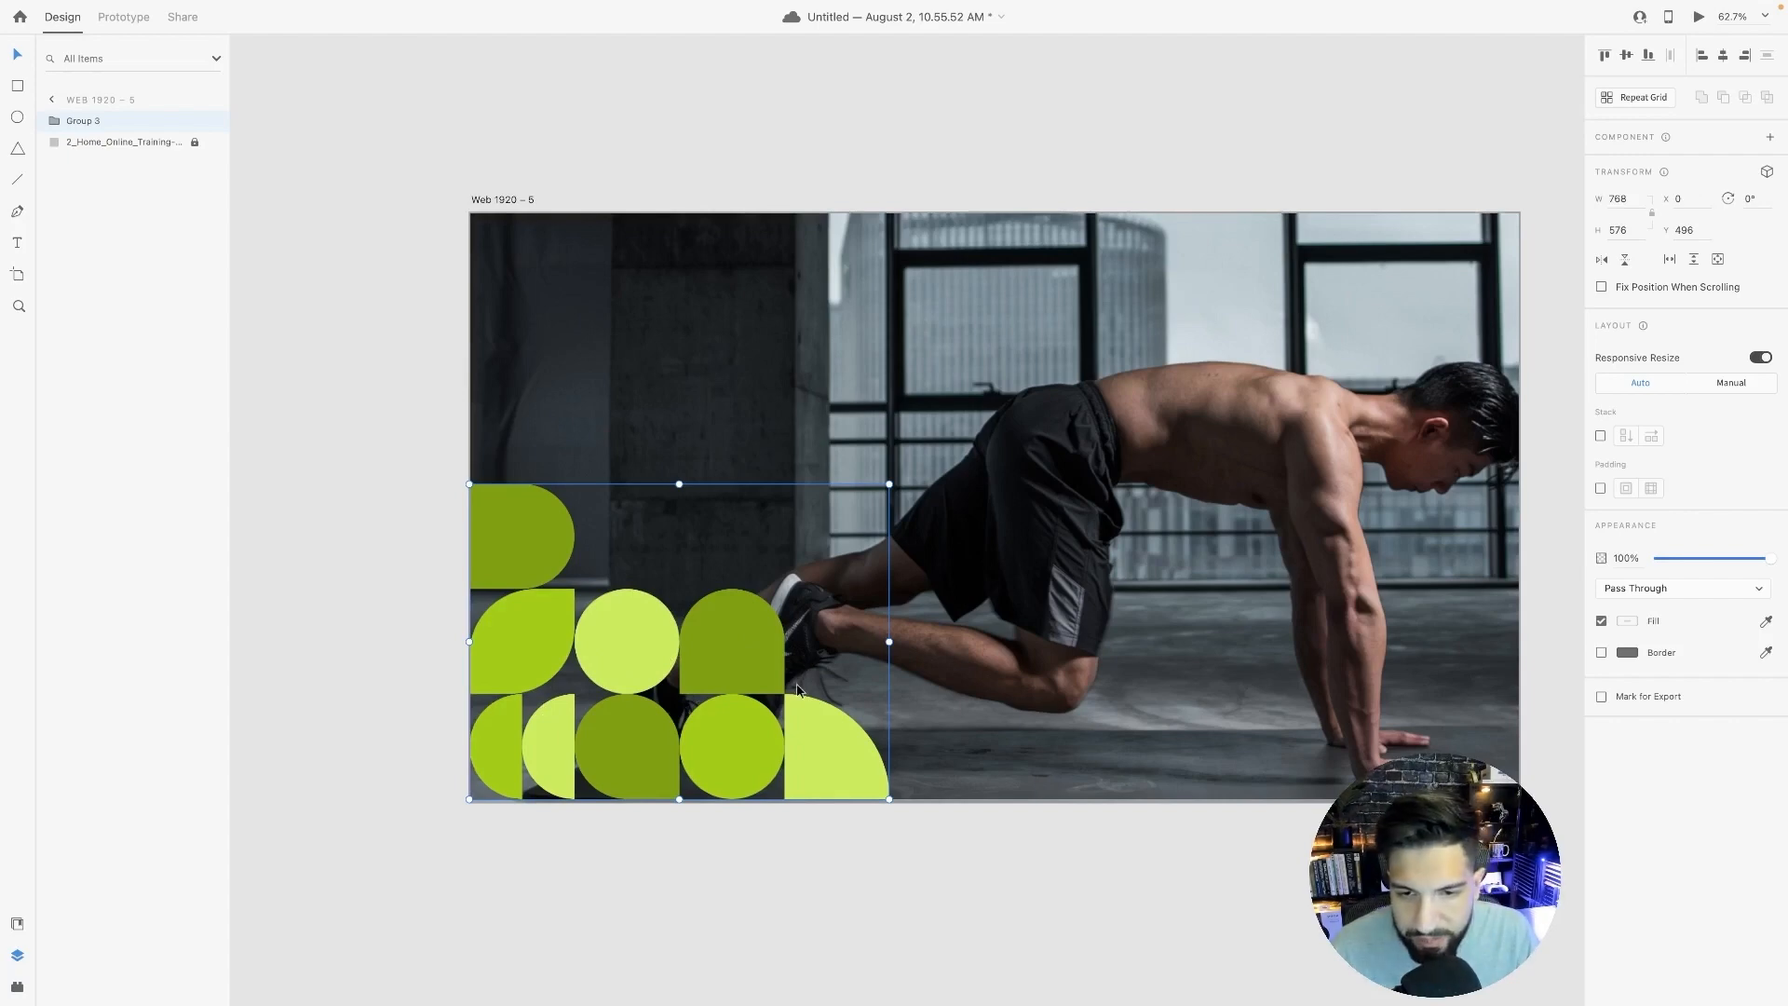
left_click(916, 939)
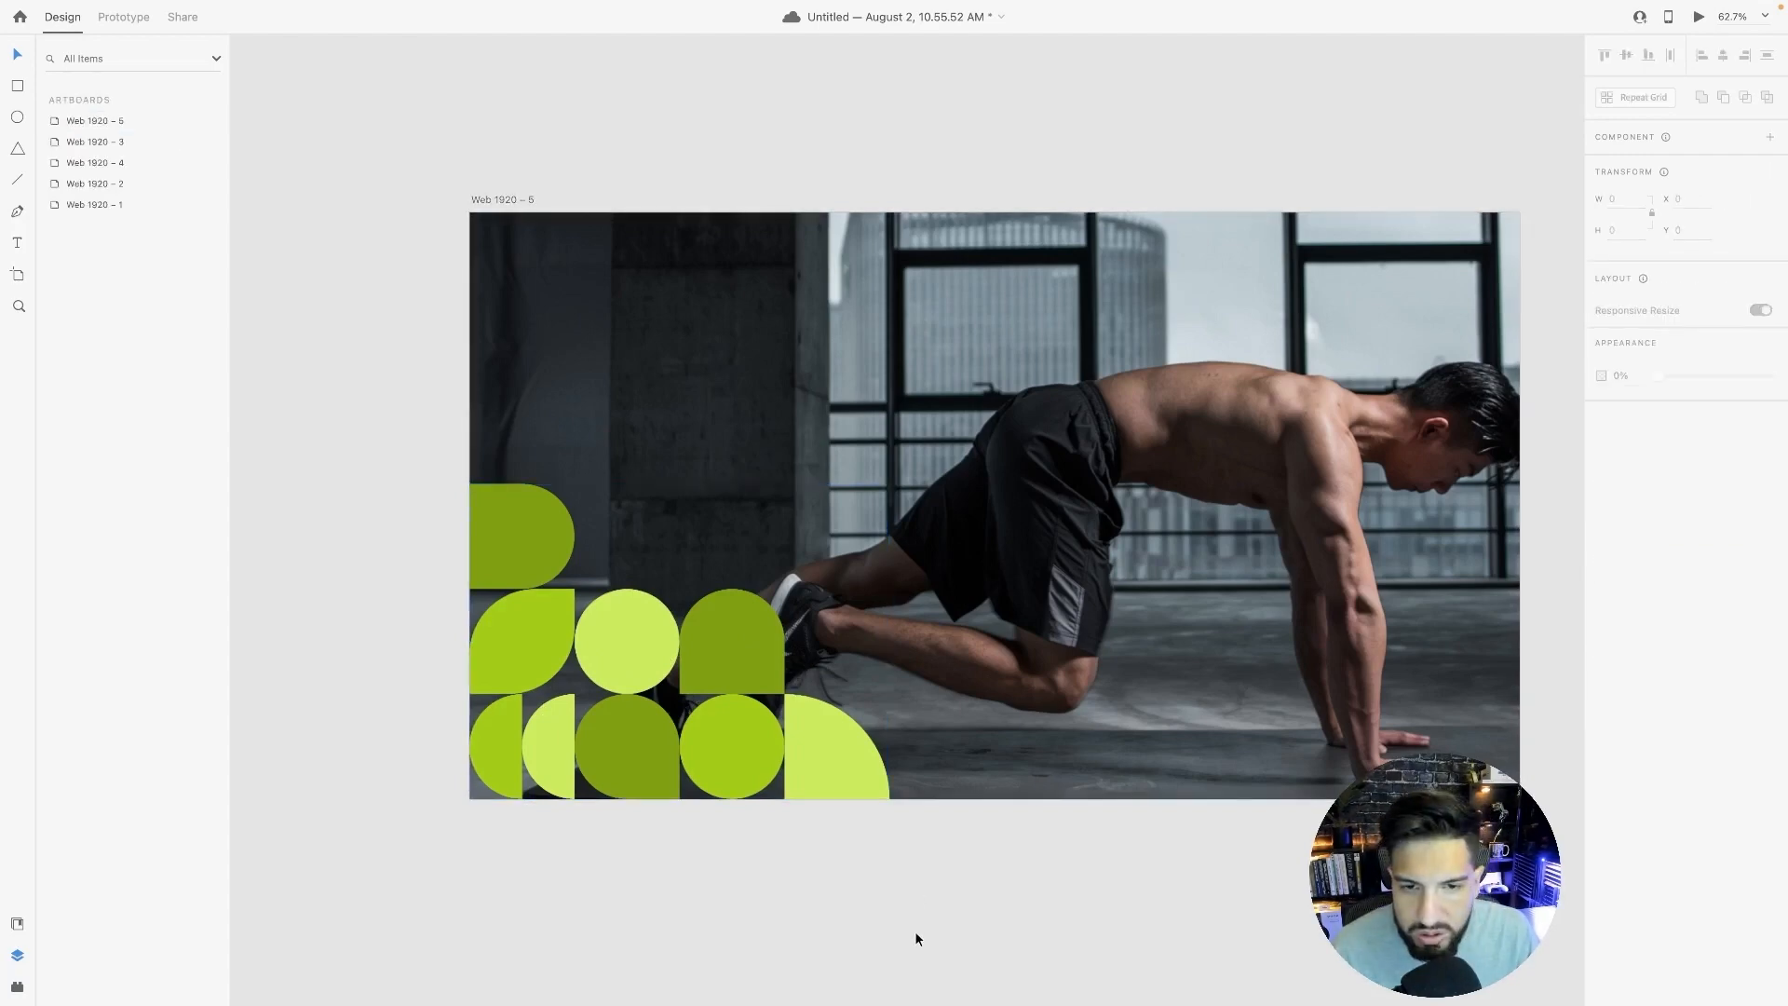
left_click(827, 777)
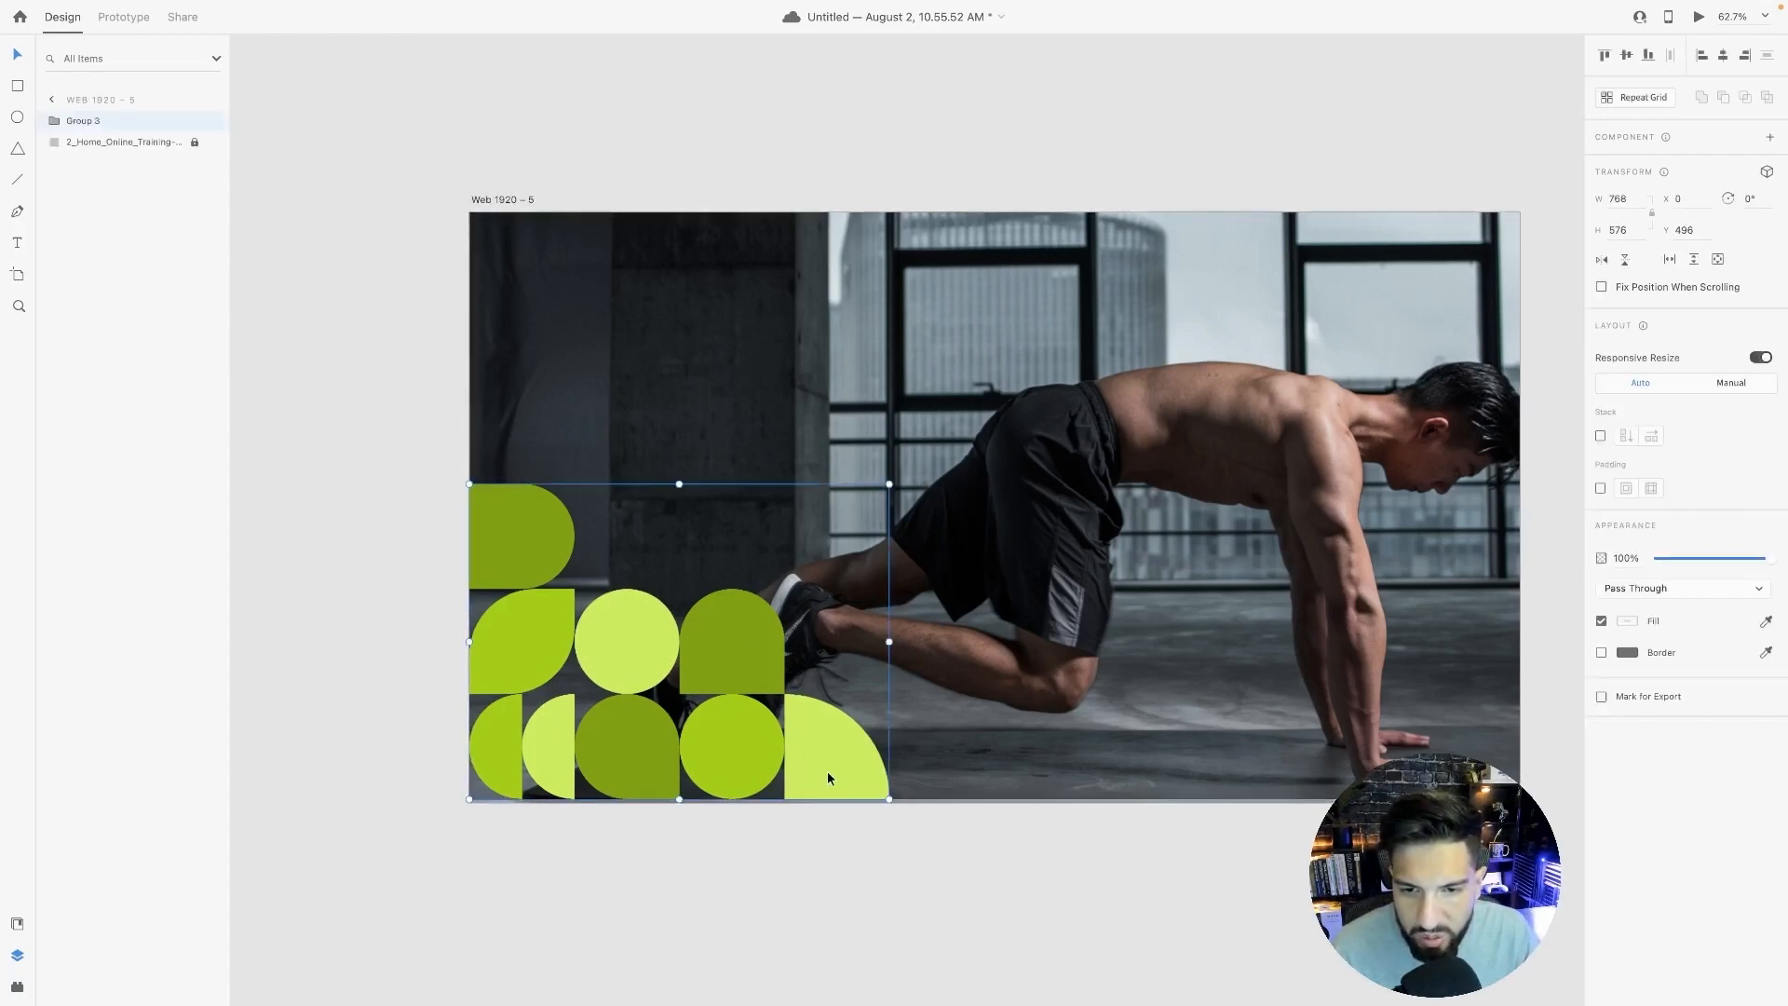
scroll(962, 810, "down", 2)
left_click_drag(1114, 812, 997, 827)
left_click(742, 849)
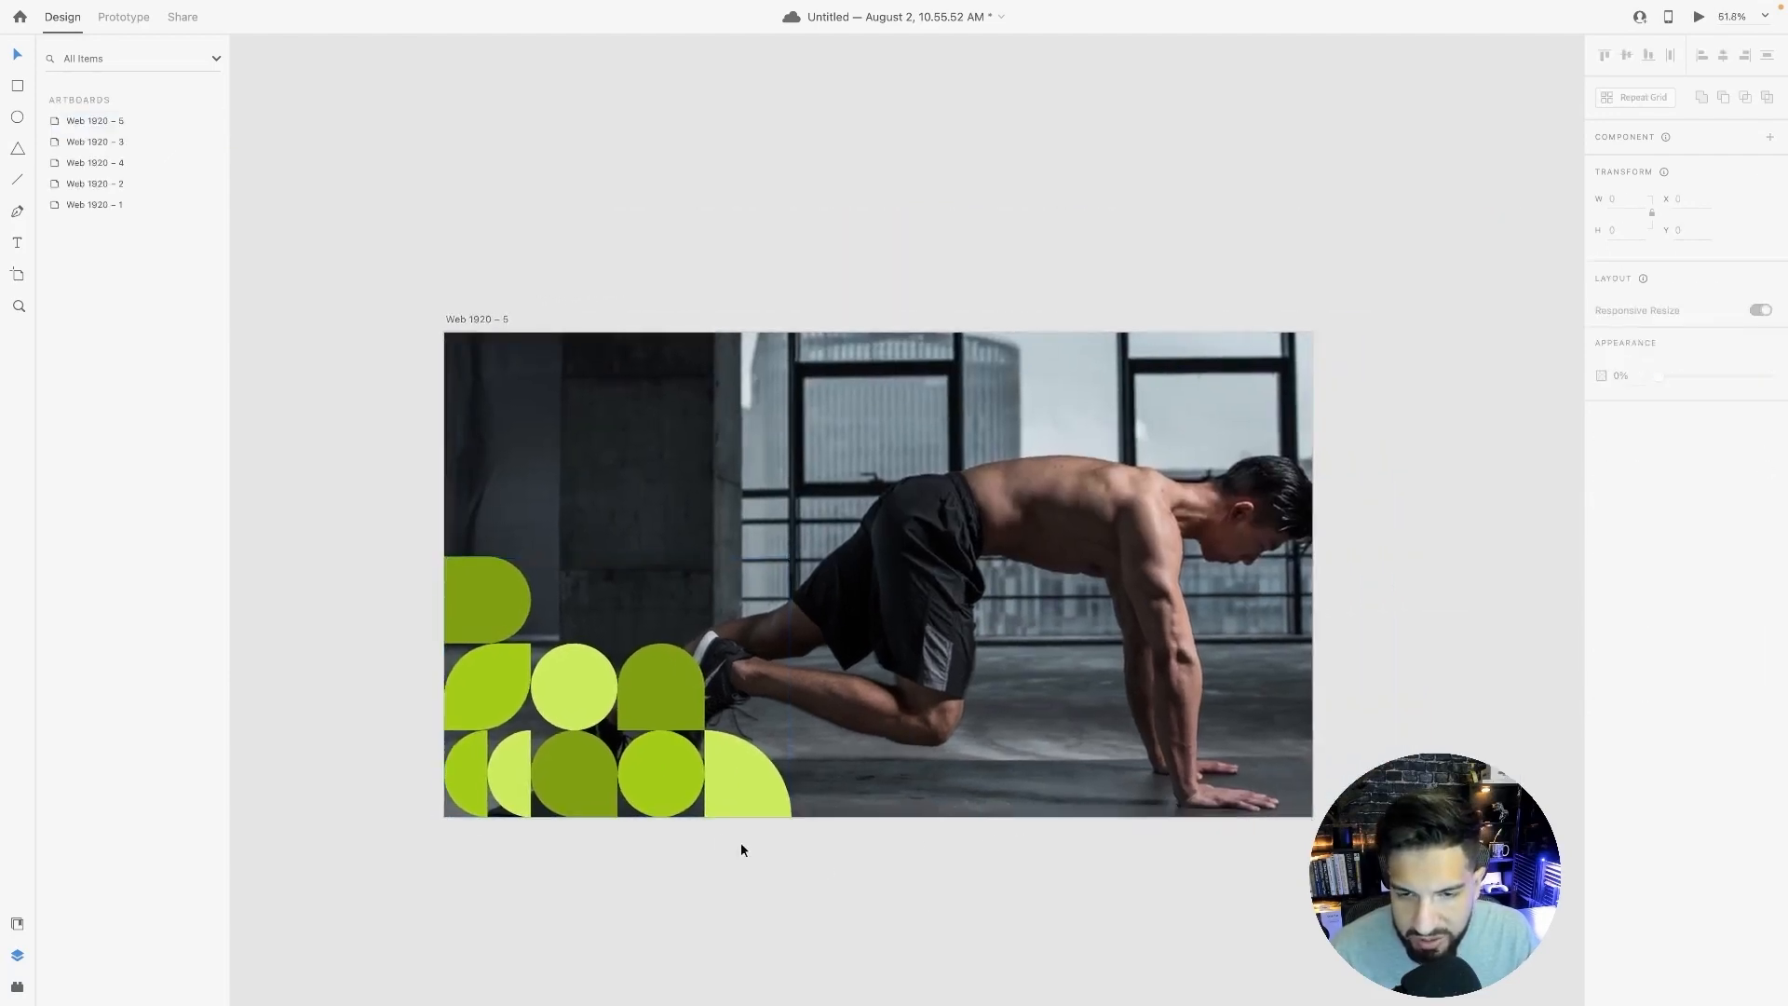
Start exporting the green shape group on the Web 1920 – 5 artboard, choosing SVG as the format.
left_click(722, 798)
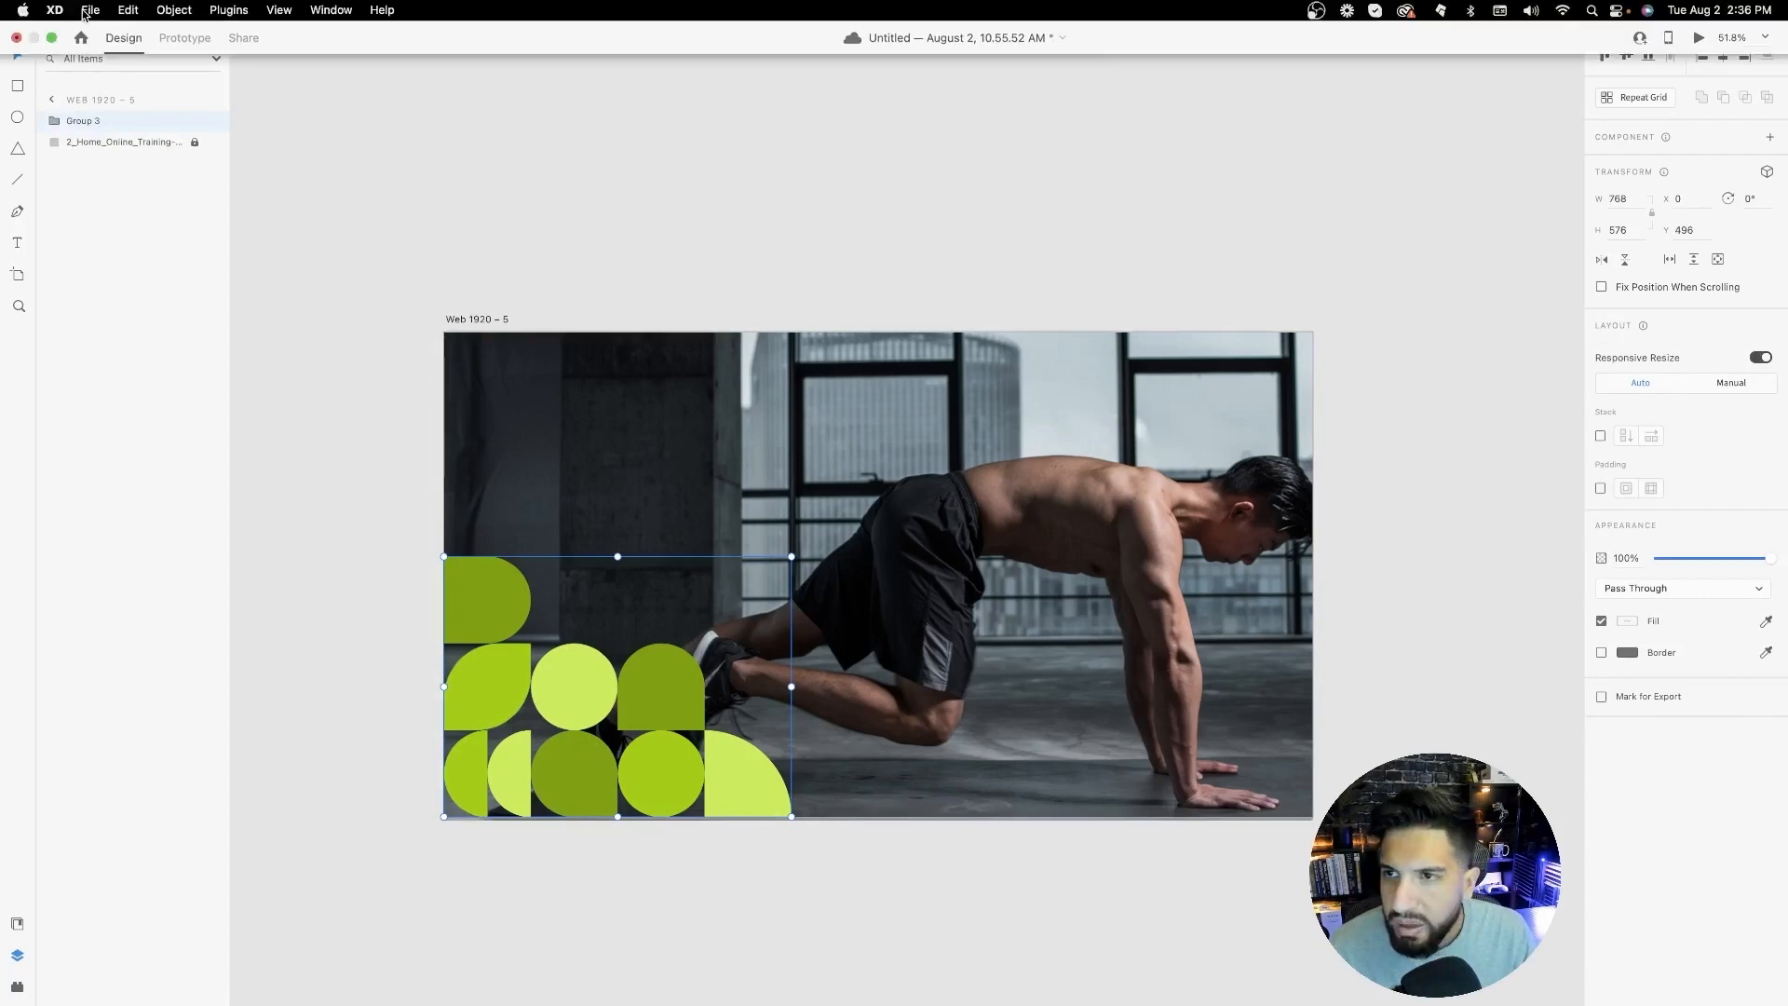
left_click(91, 11)
mouse_move(205, 307)
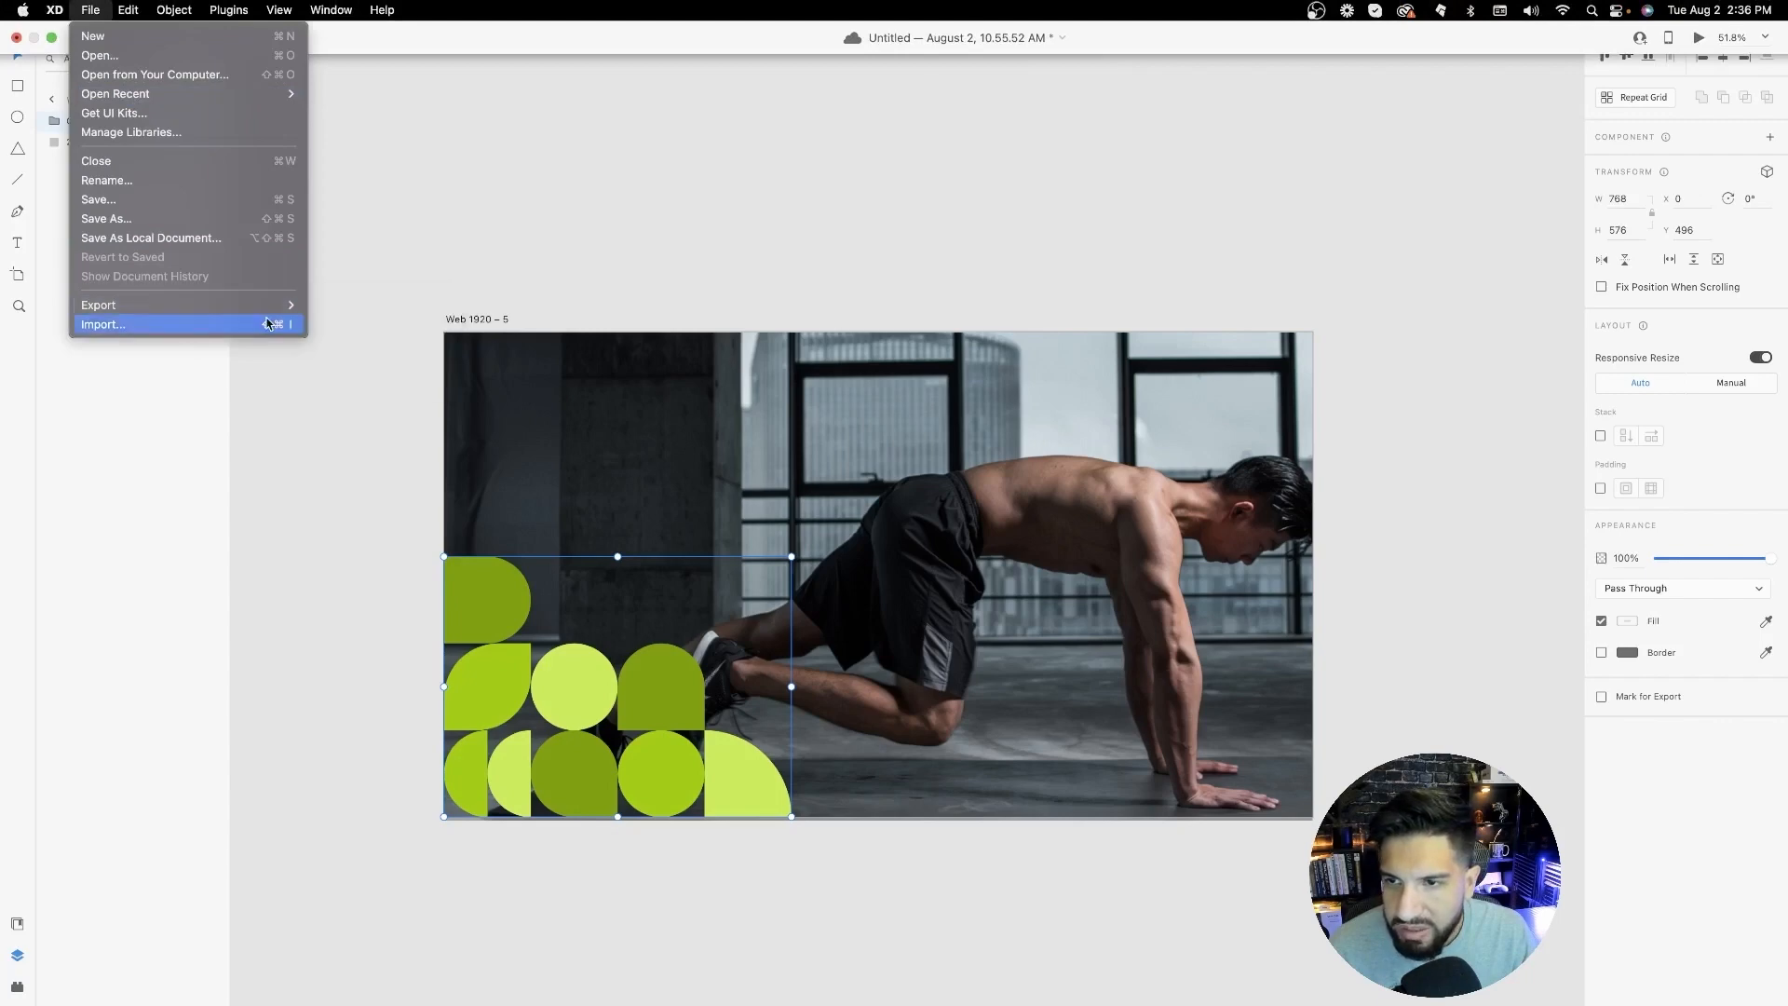
mouse_move(298, 310)
left_click(360, 323)
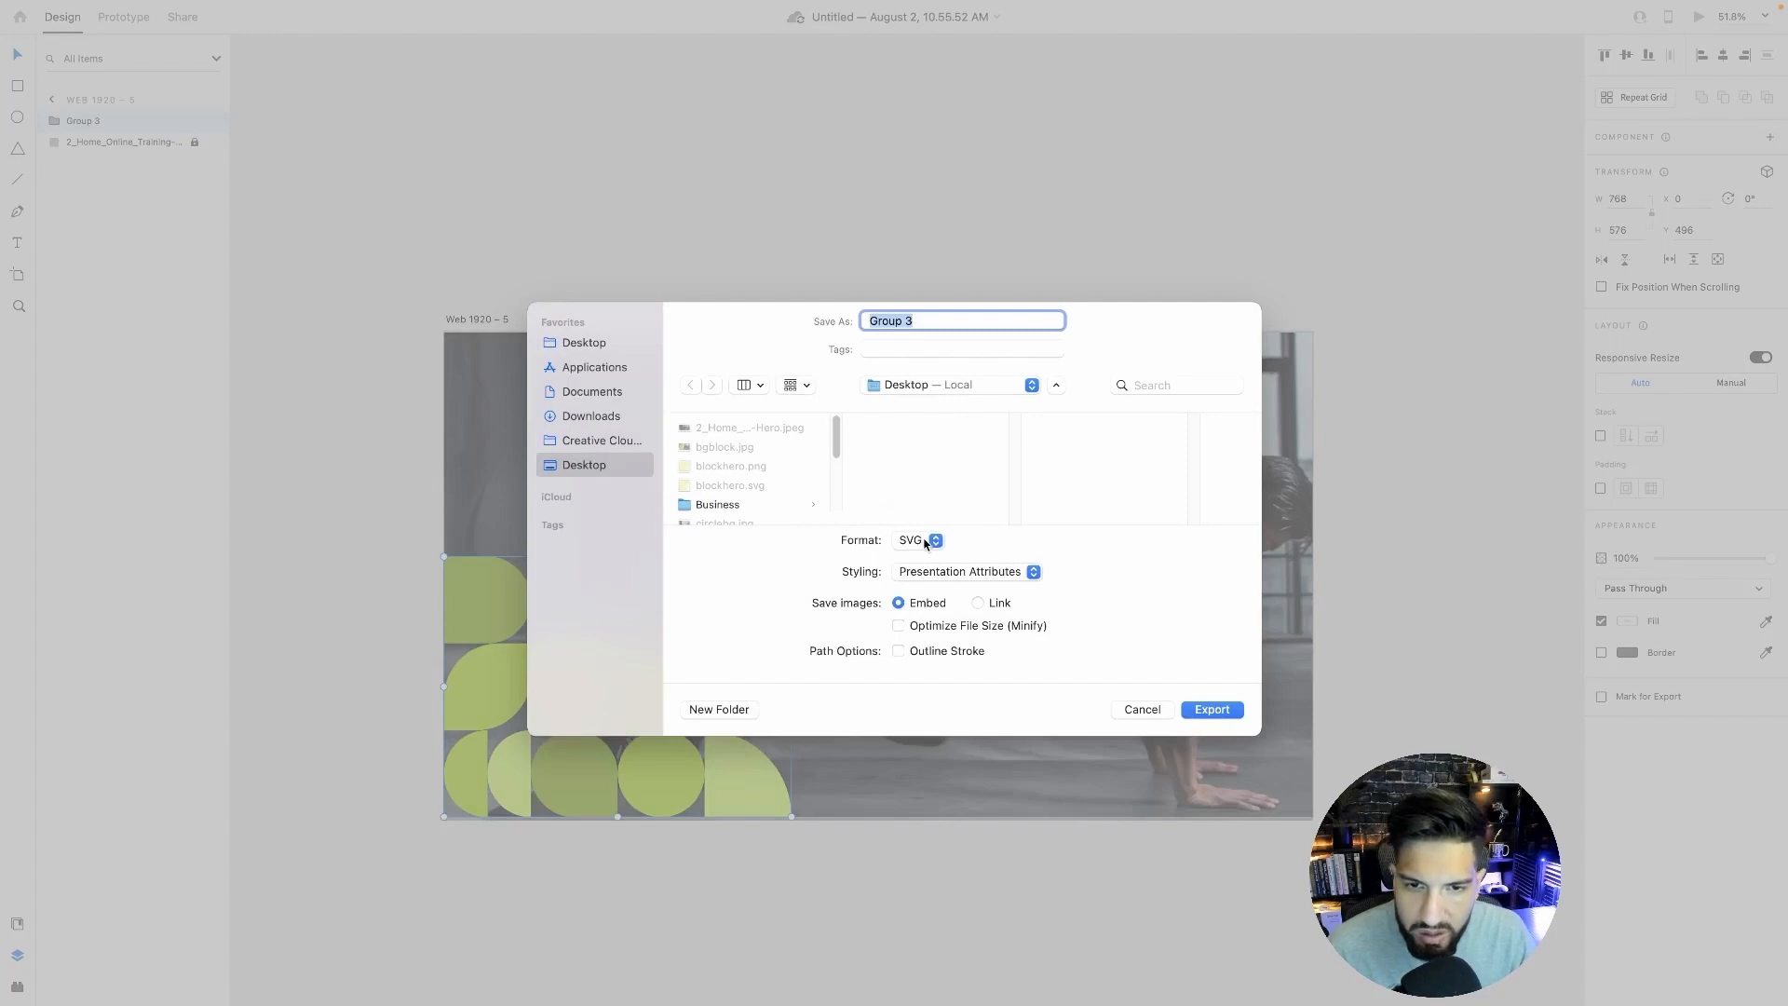
left_click(922, 544)
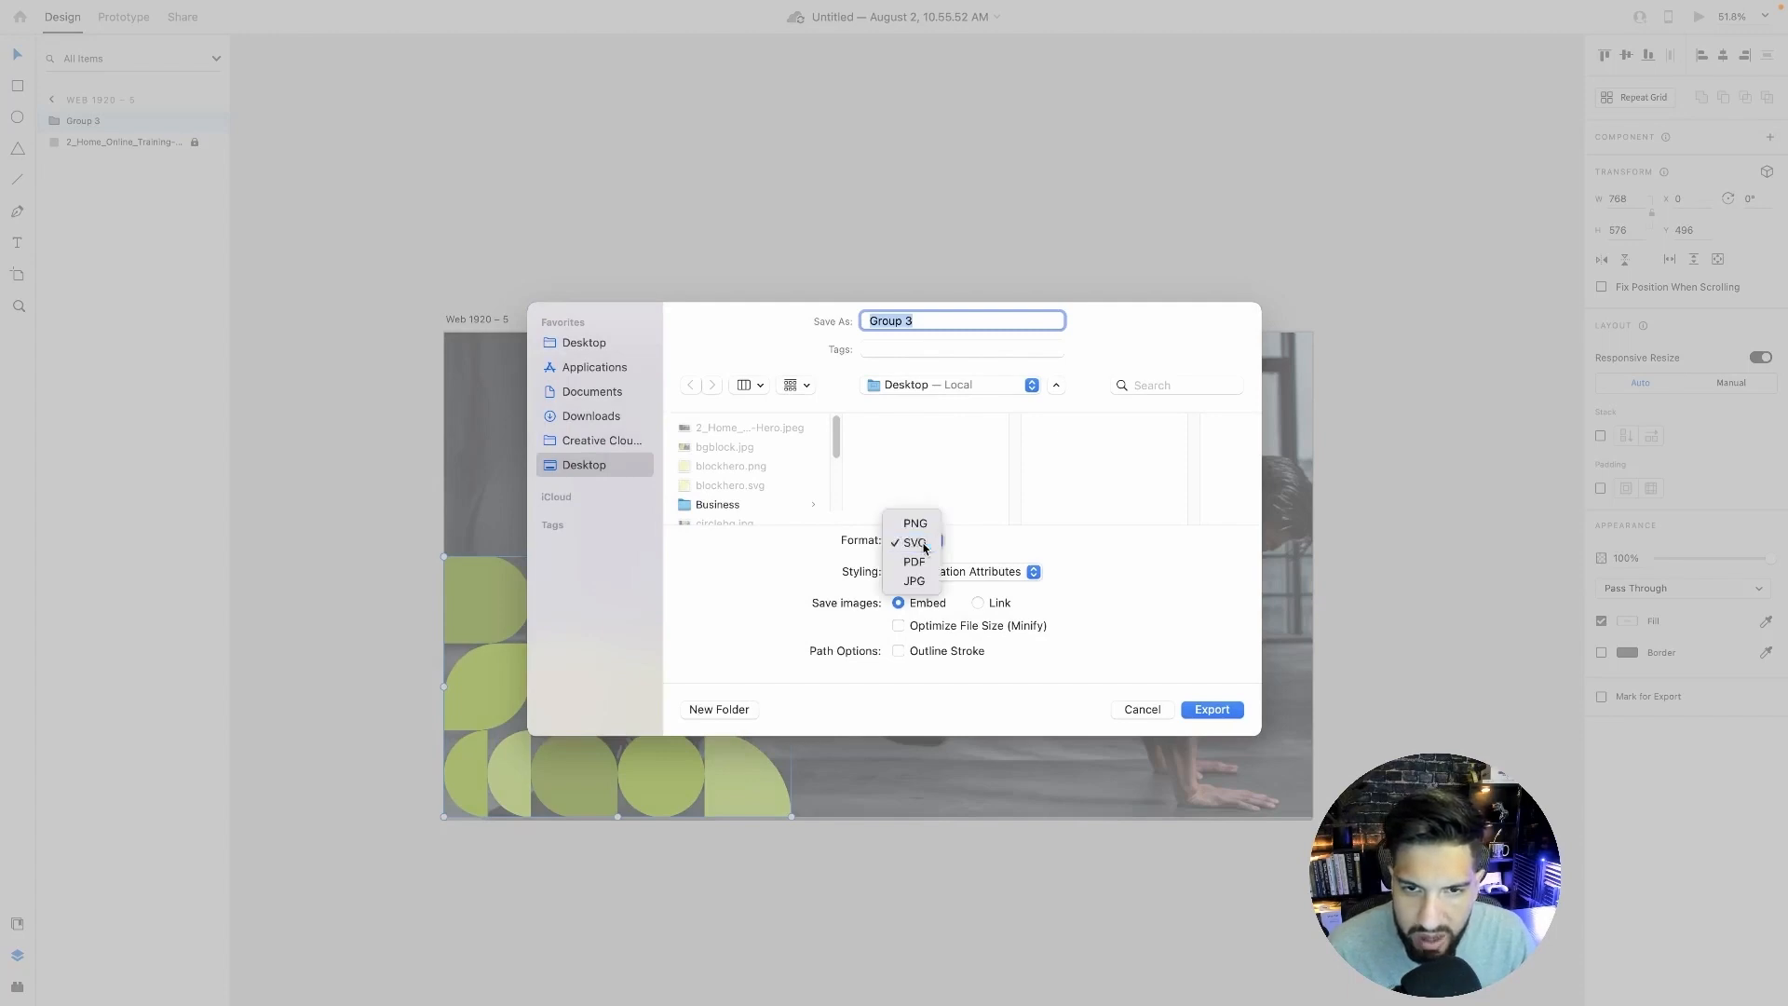
left_click(924, 548)
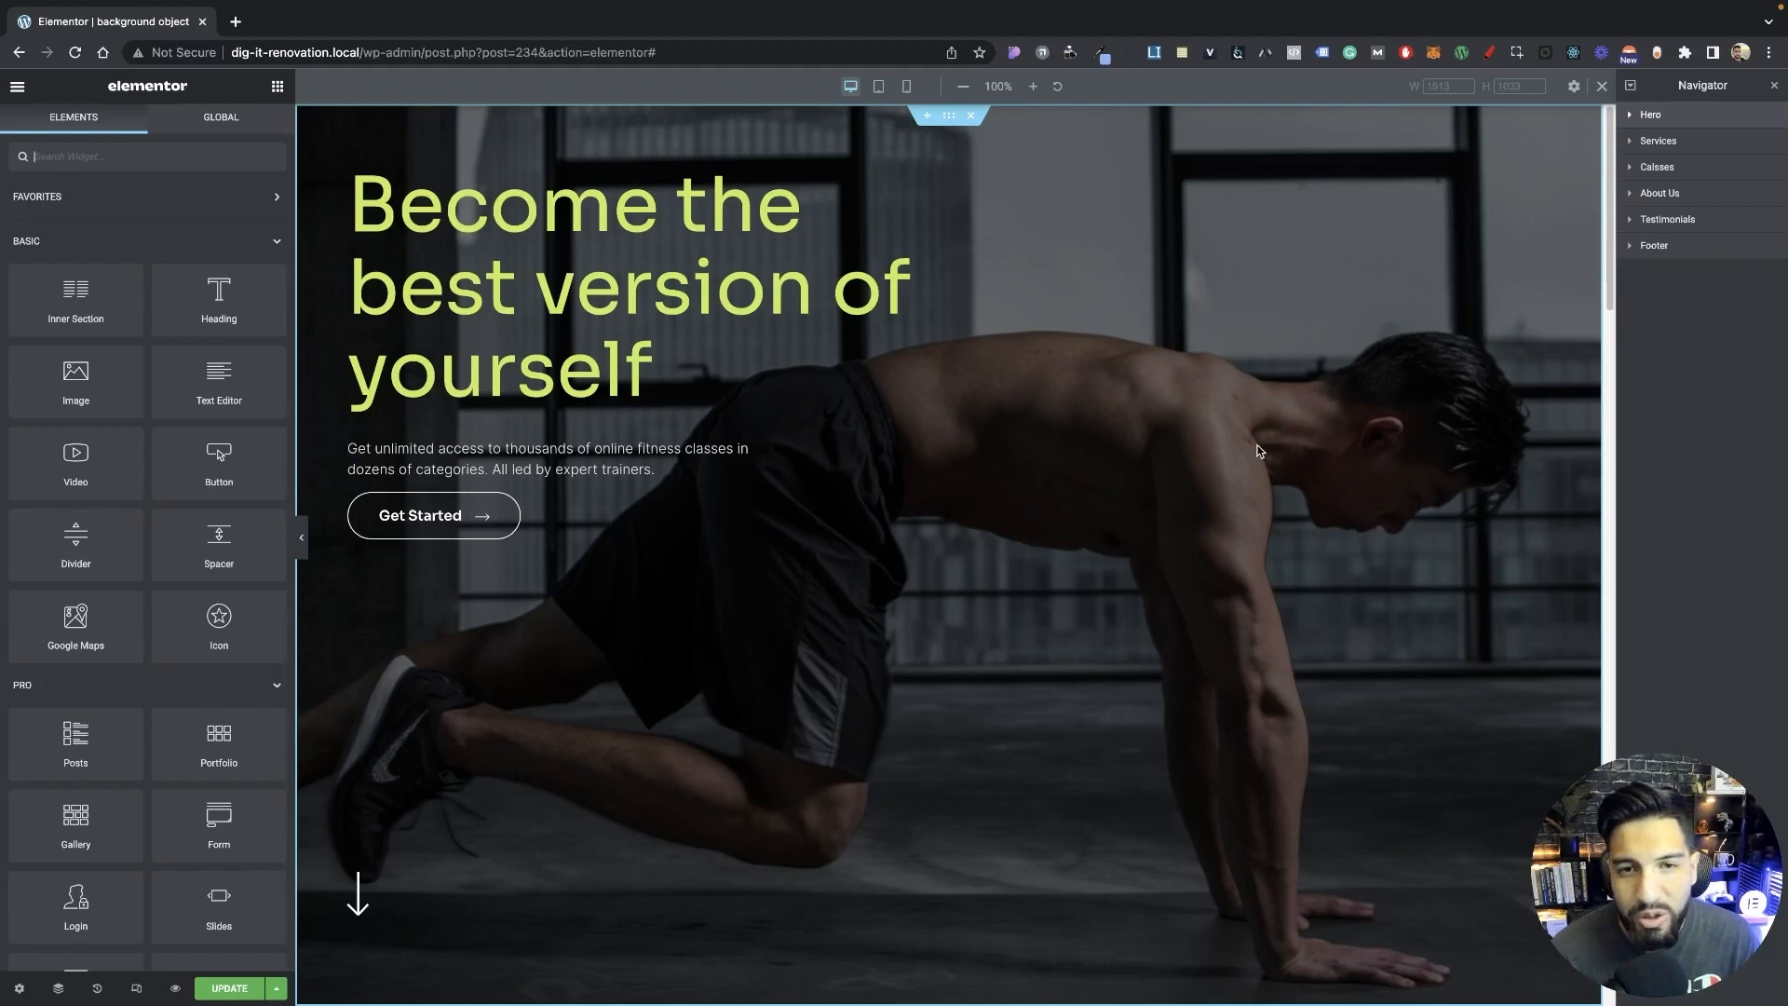
Switch to the Elementor page, look over its fitness layout and find the matching page template in the library.
scroll(1251, 447, "down", 2)
scroll(1252, 452, "down", 10)
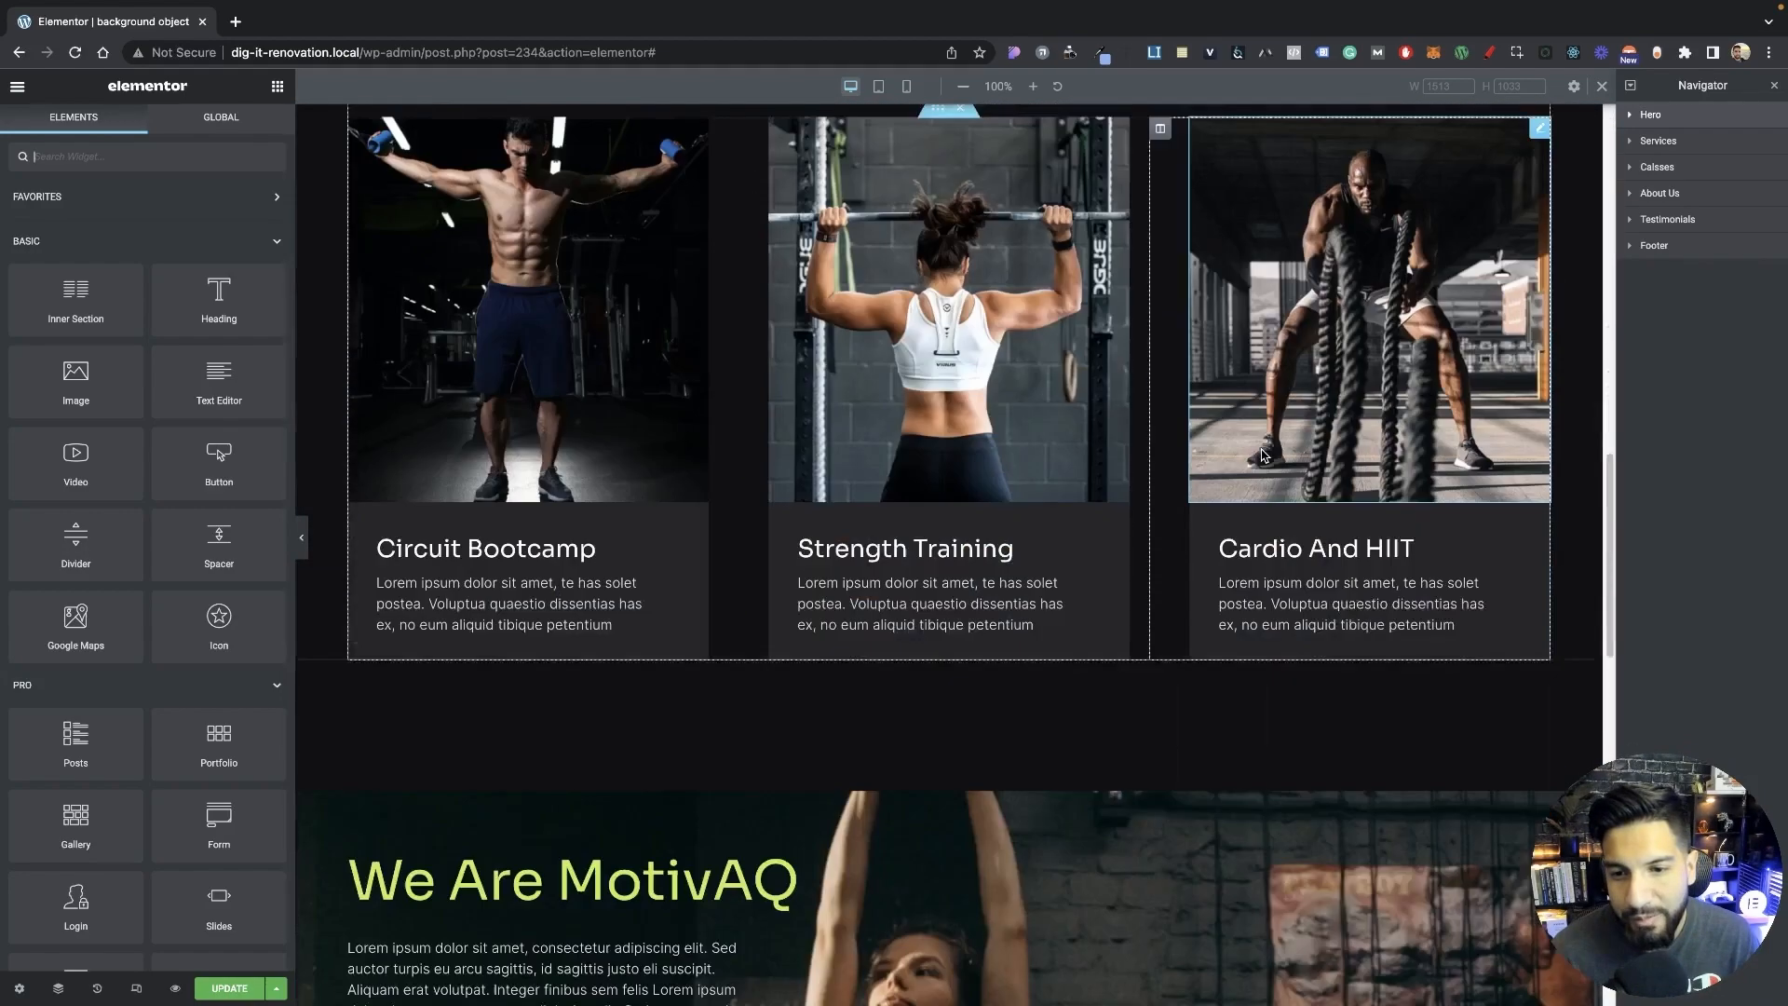
scroll(1251, 453, "up", 15)
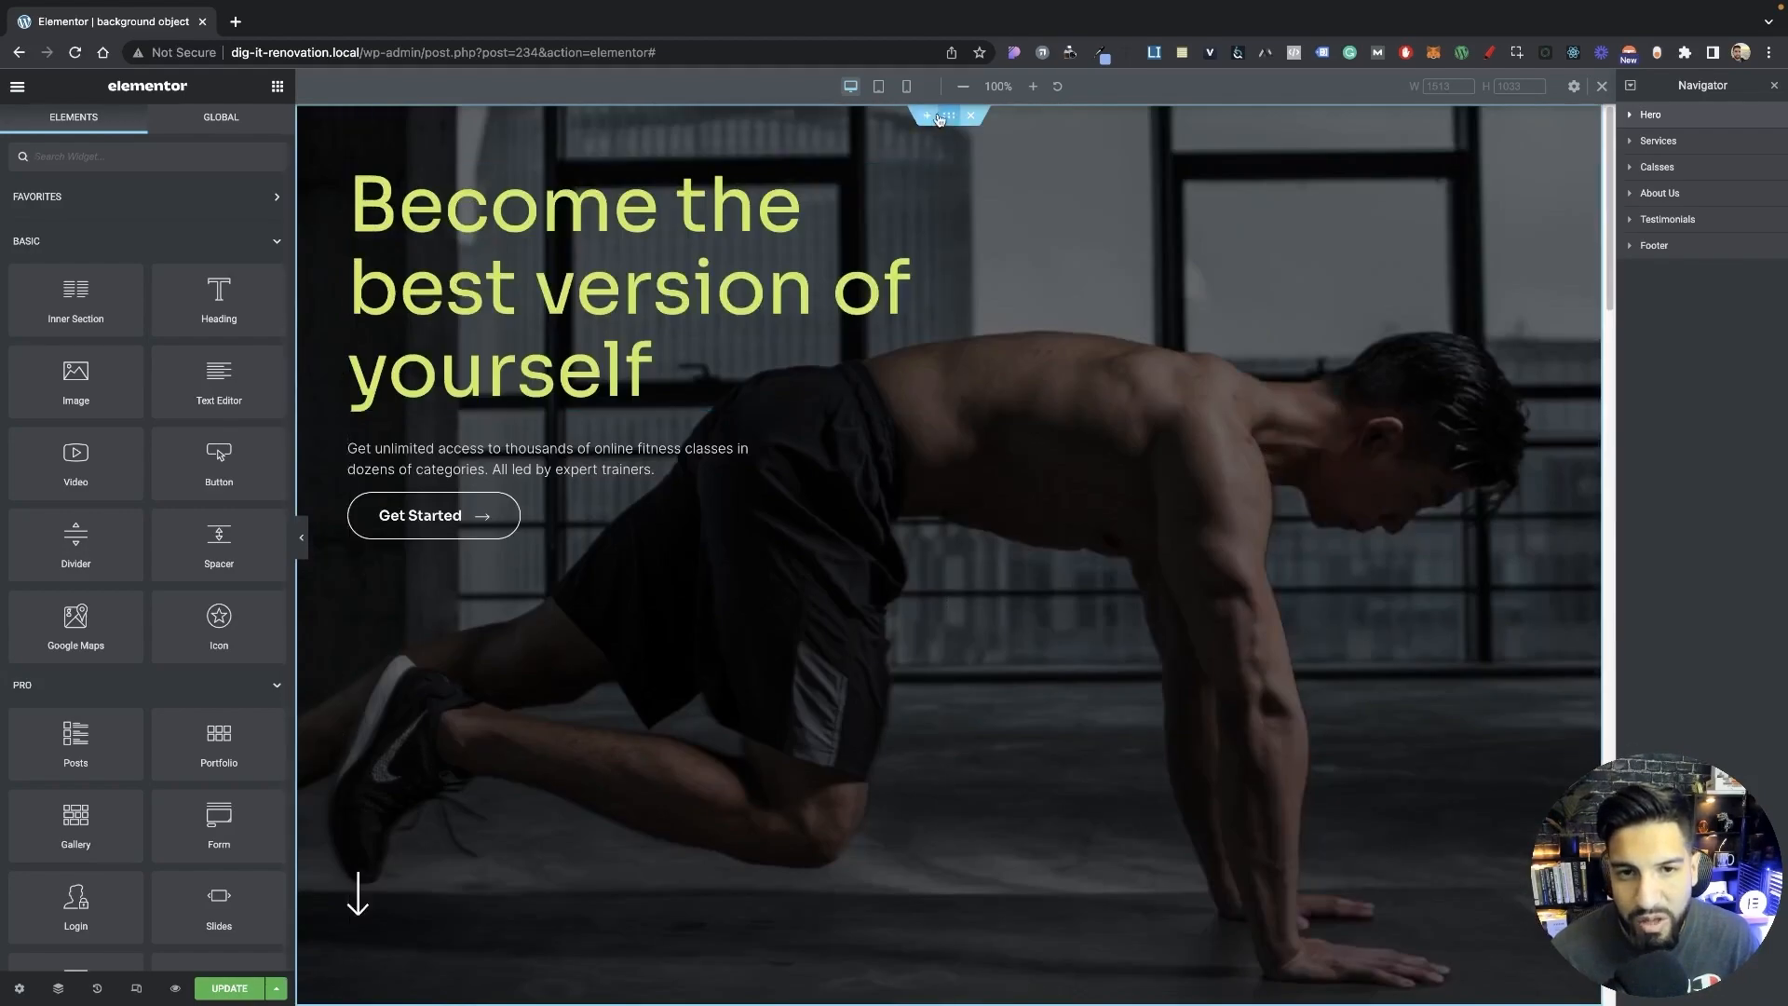
left_click(927, 114)
left_click(972, 184)
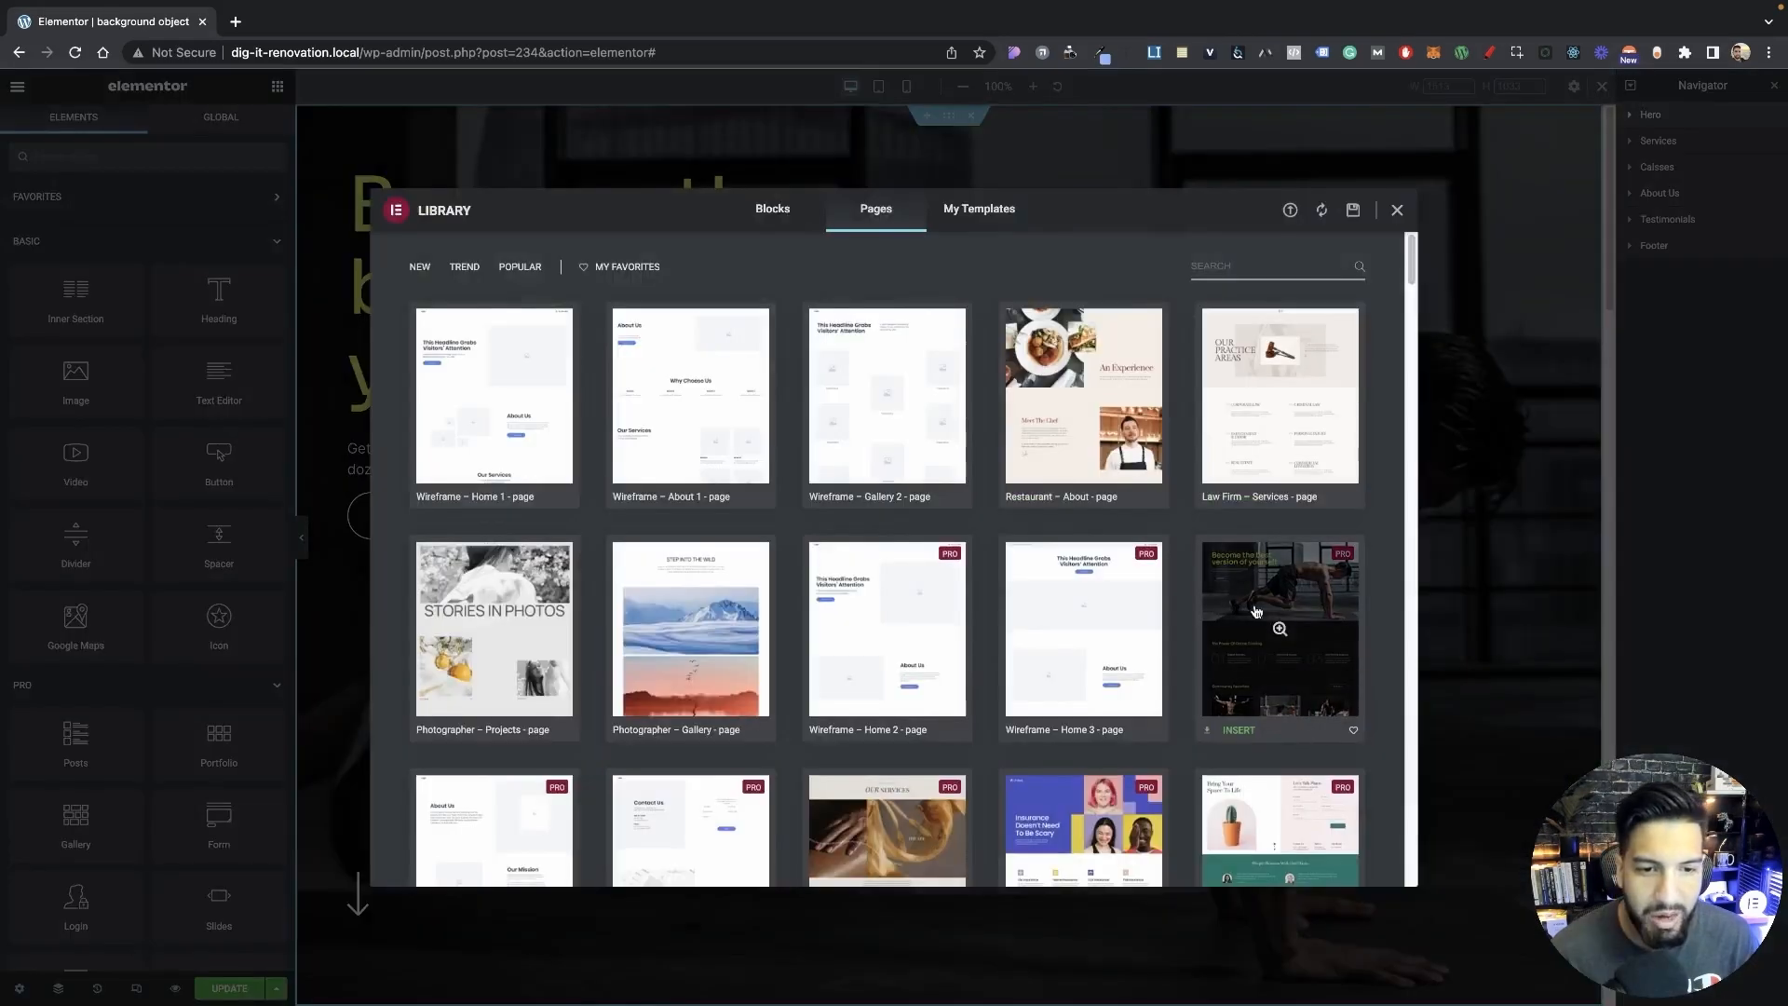
mouse_move(1323, 702)
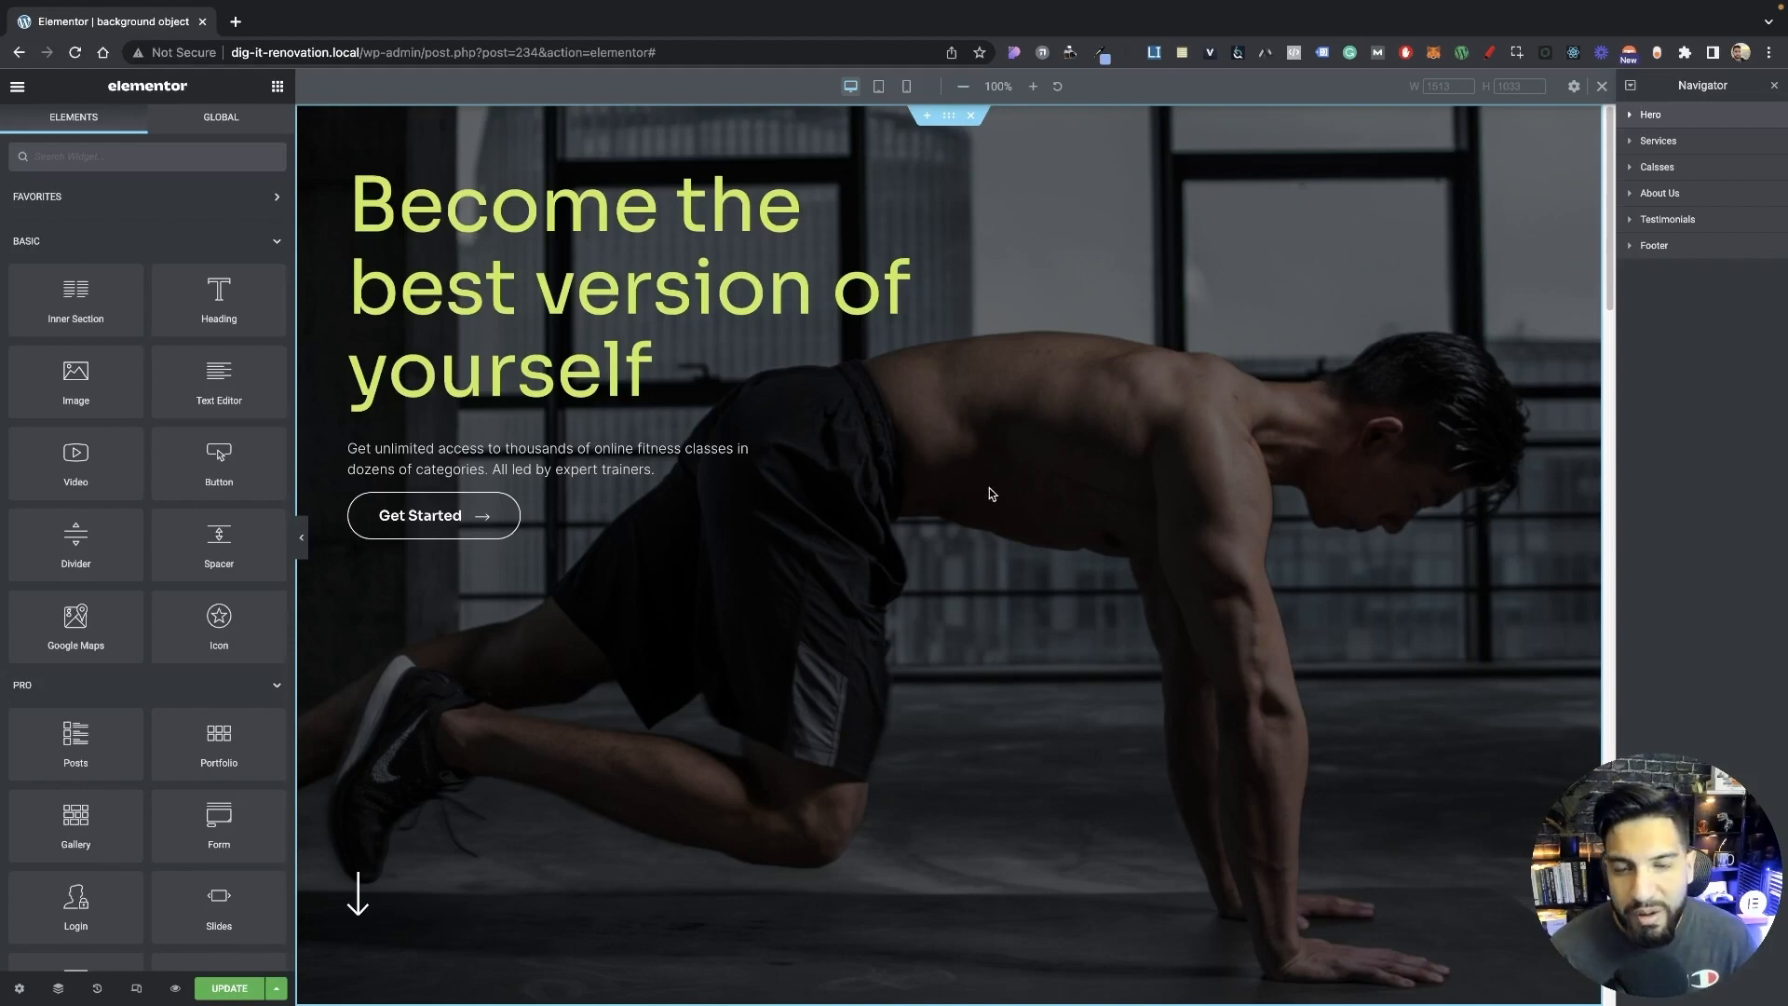
Add a new single-column section above the hero section.
left_click(925, 119)
left_click(926, 183)
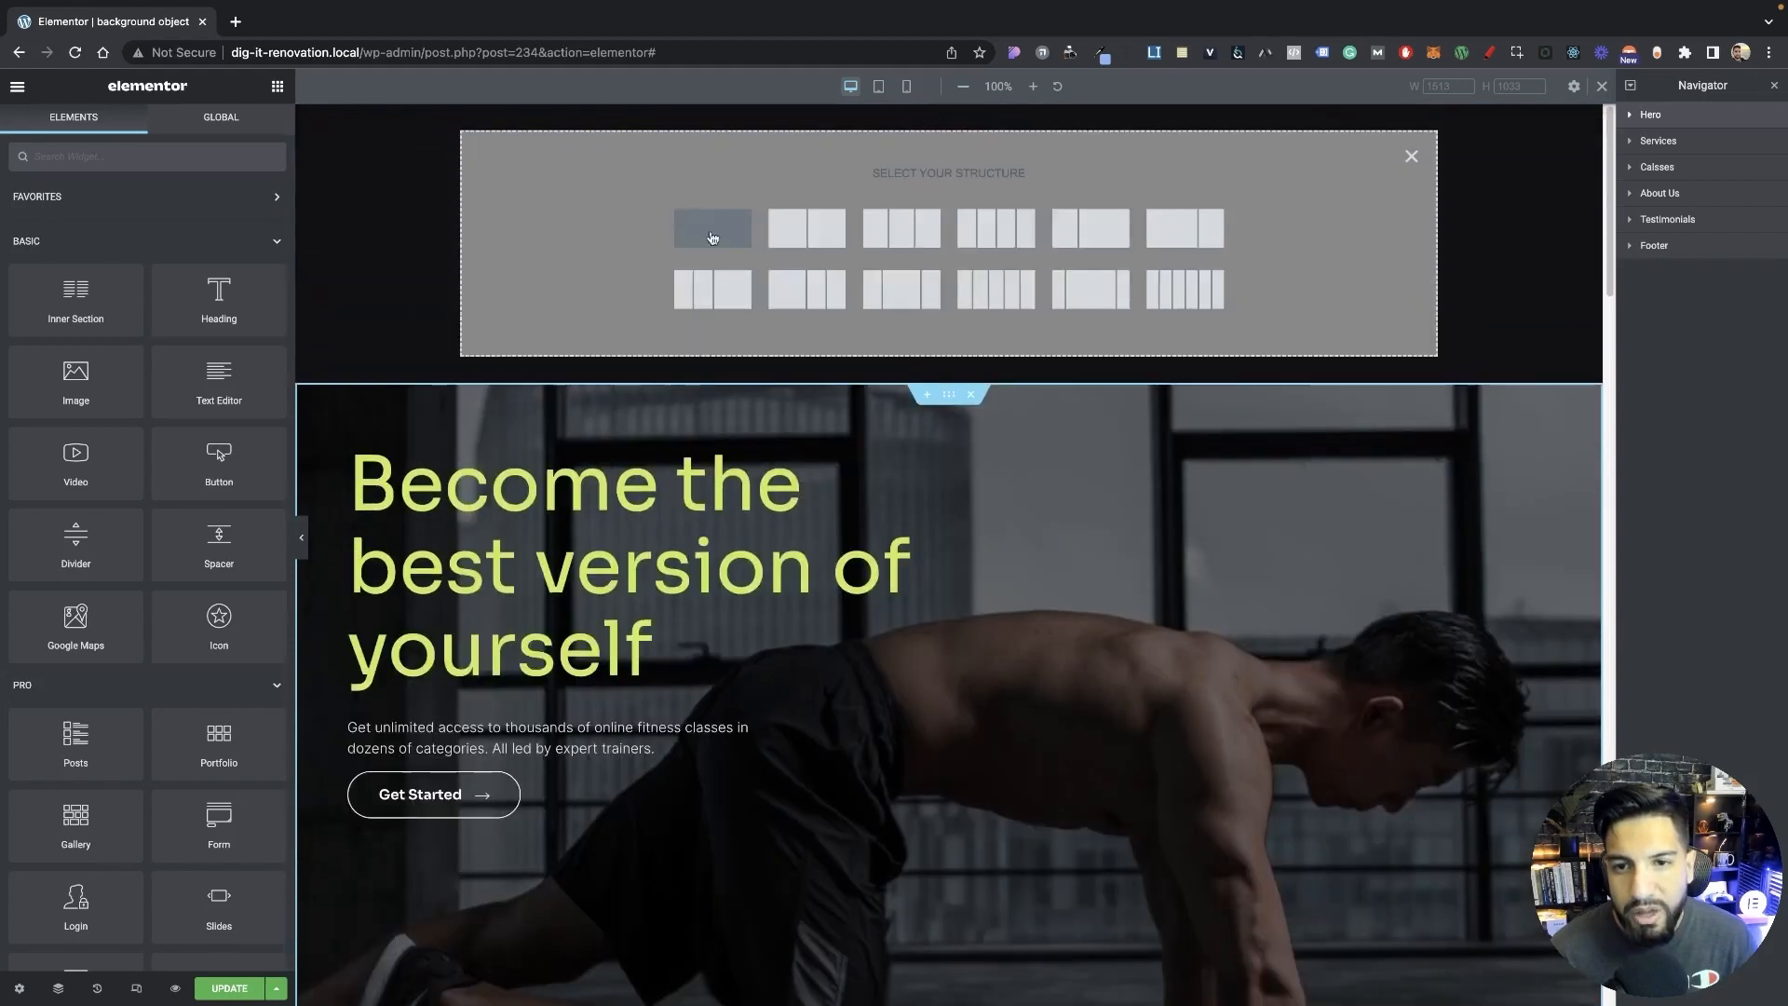
left_click(726, 238)
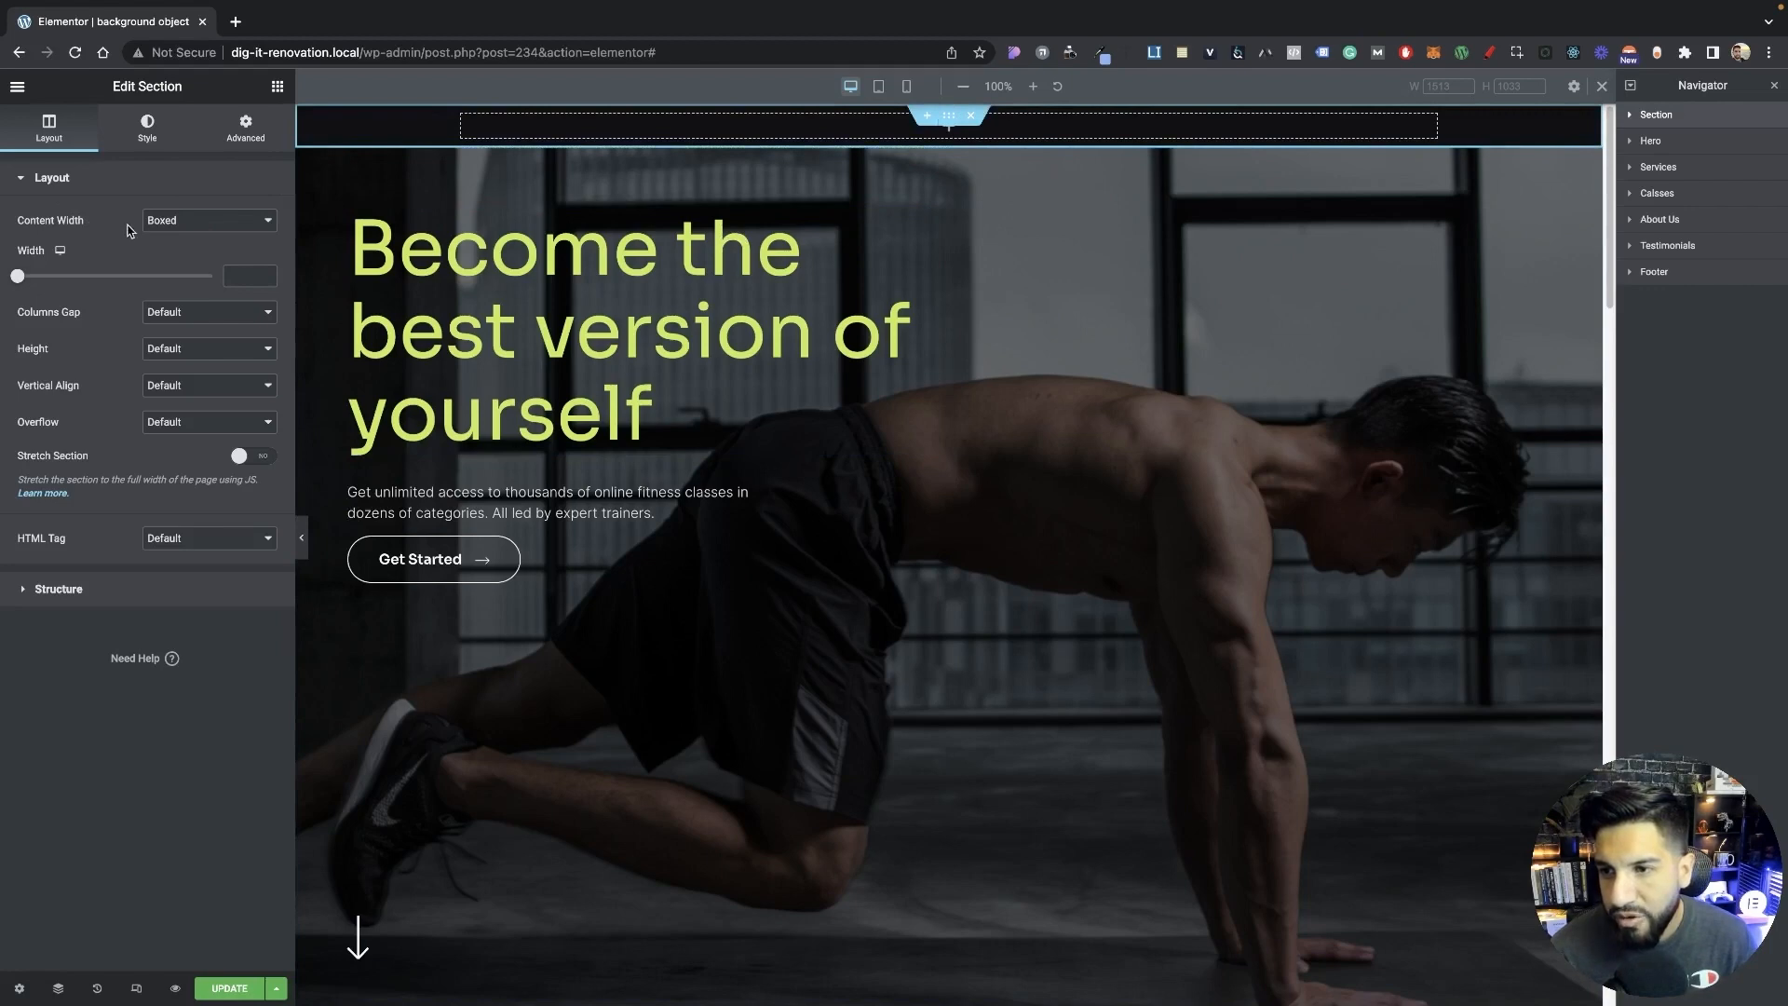
Set the new section's content width to Full Width and its columns gap to No Gap.
left_click(163, 227)
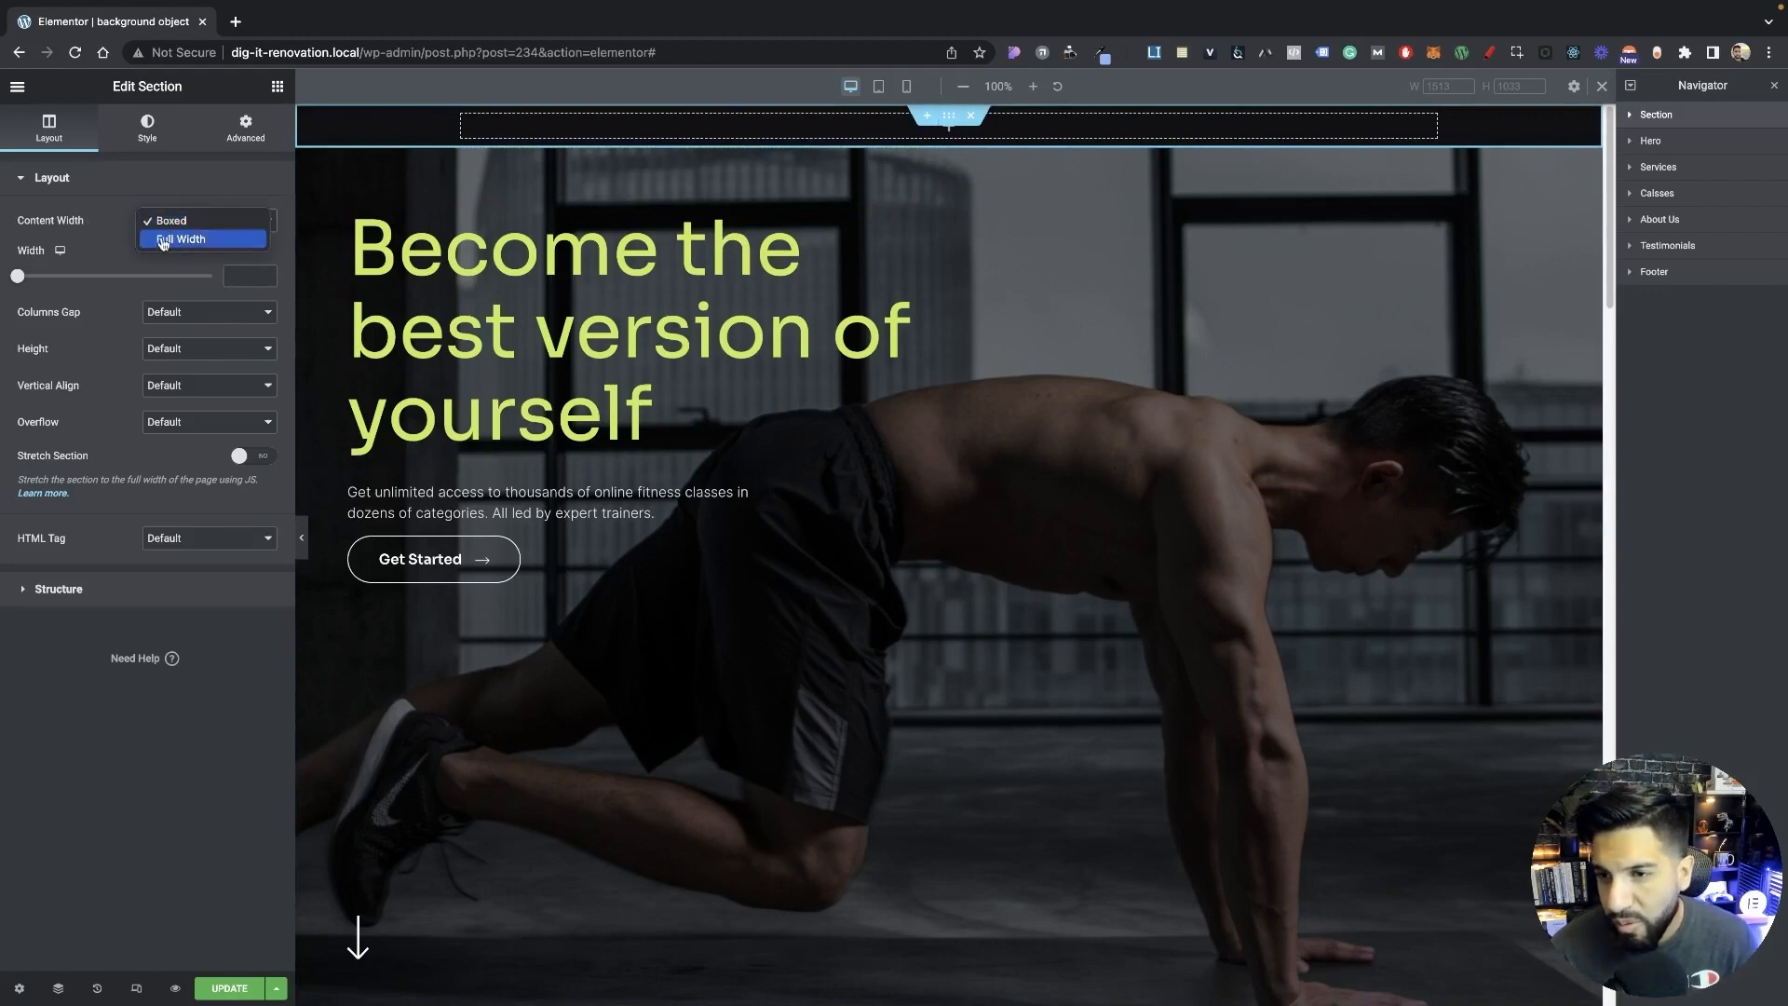
left_click(176, 240)
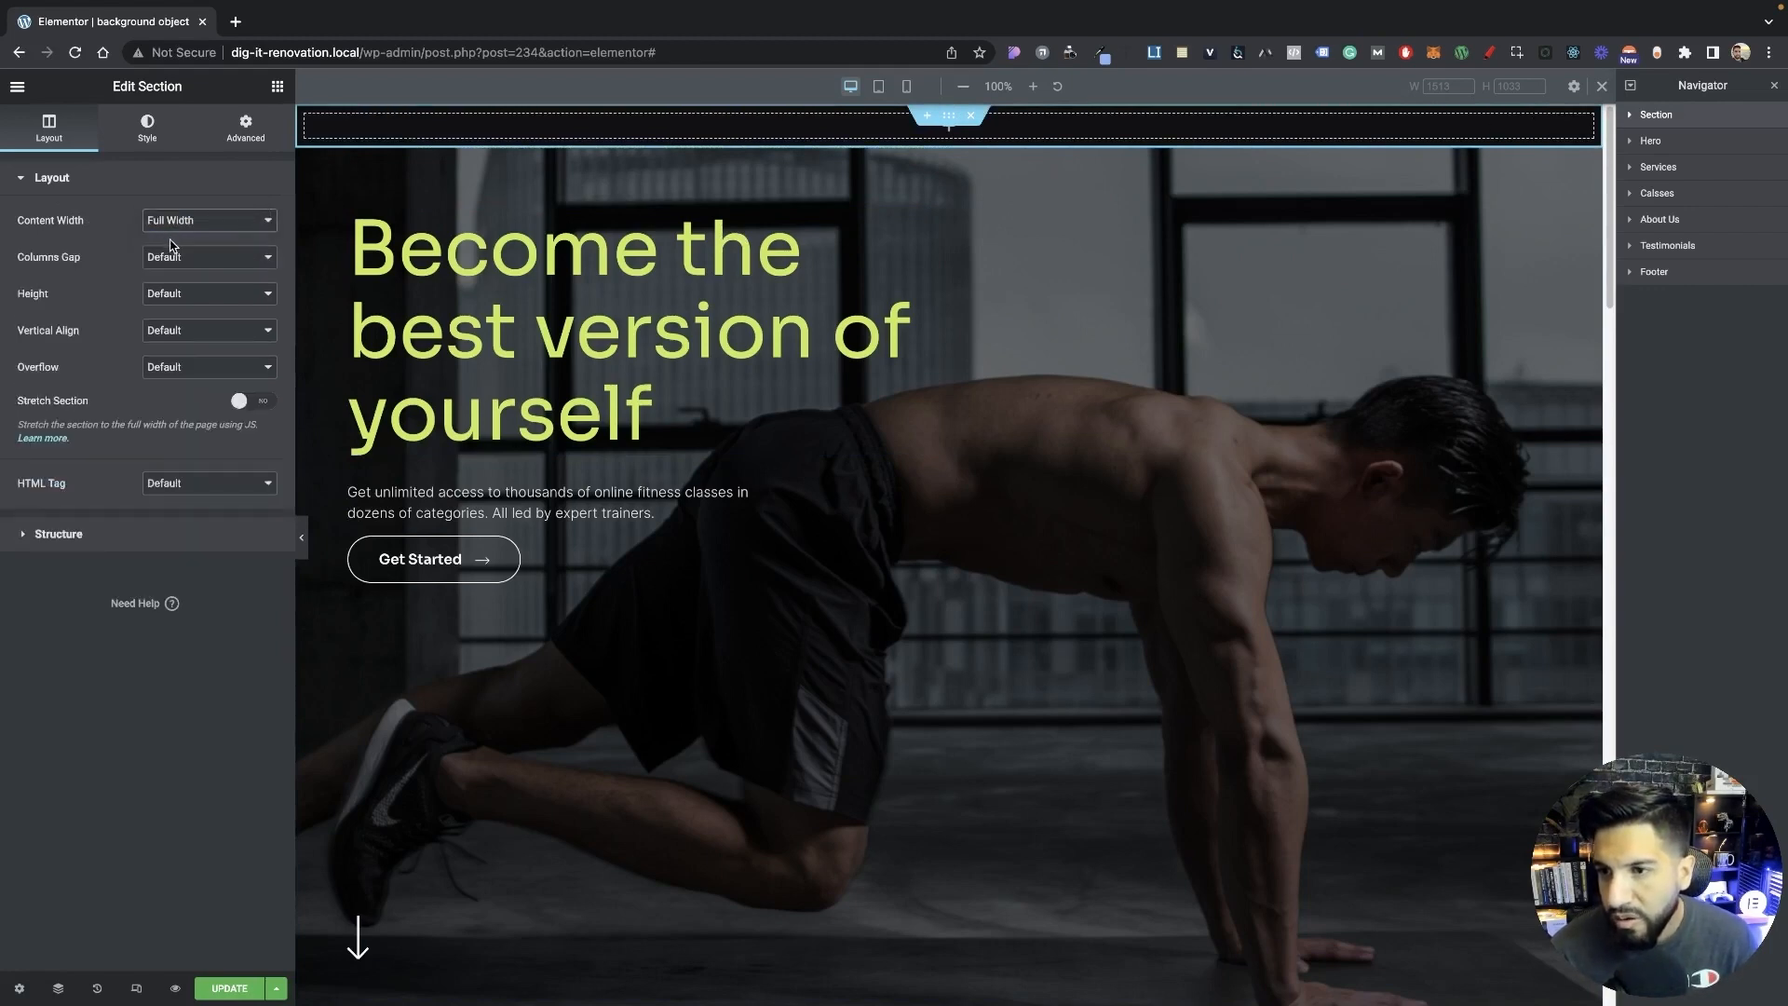
left_click(198, 254)
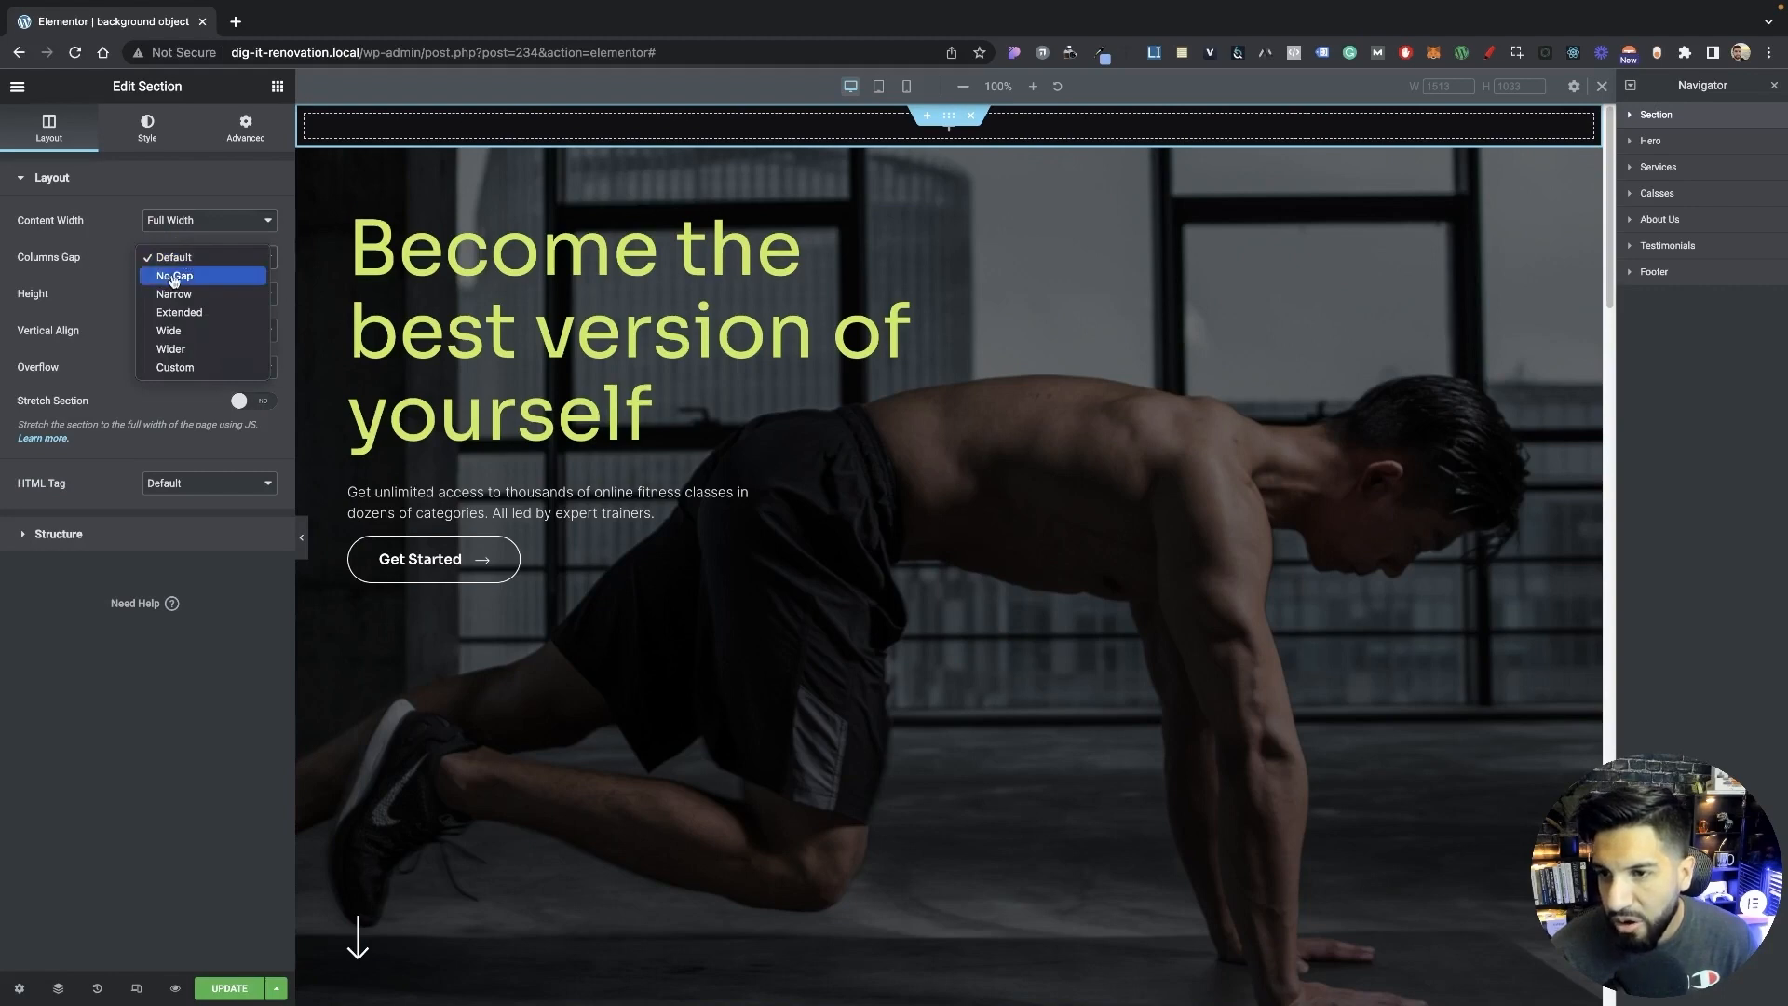
left_click(200, 277)
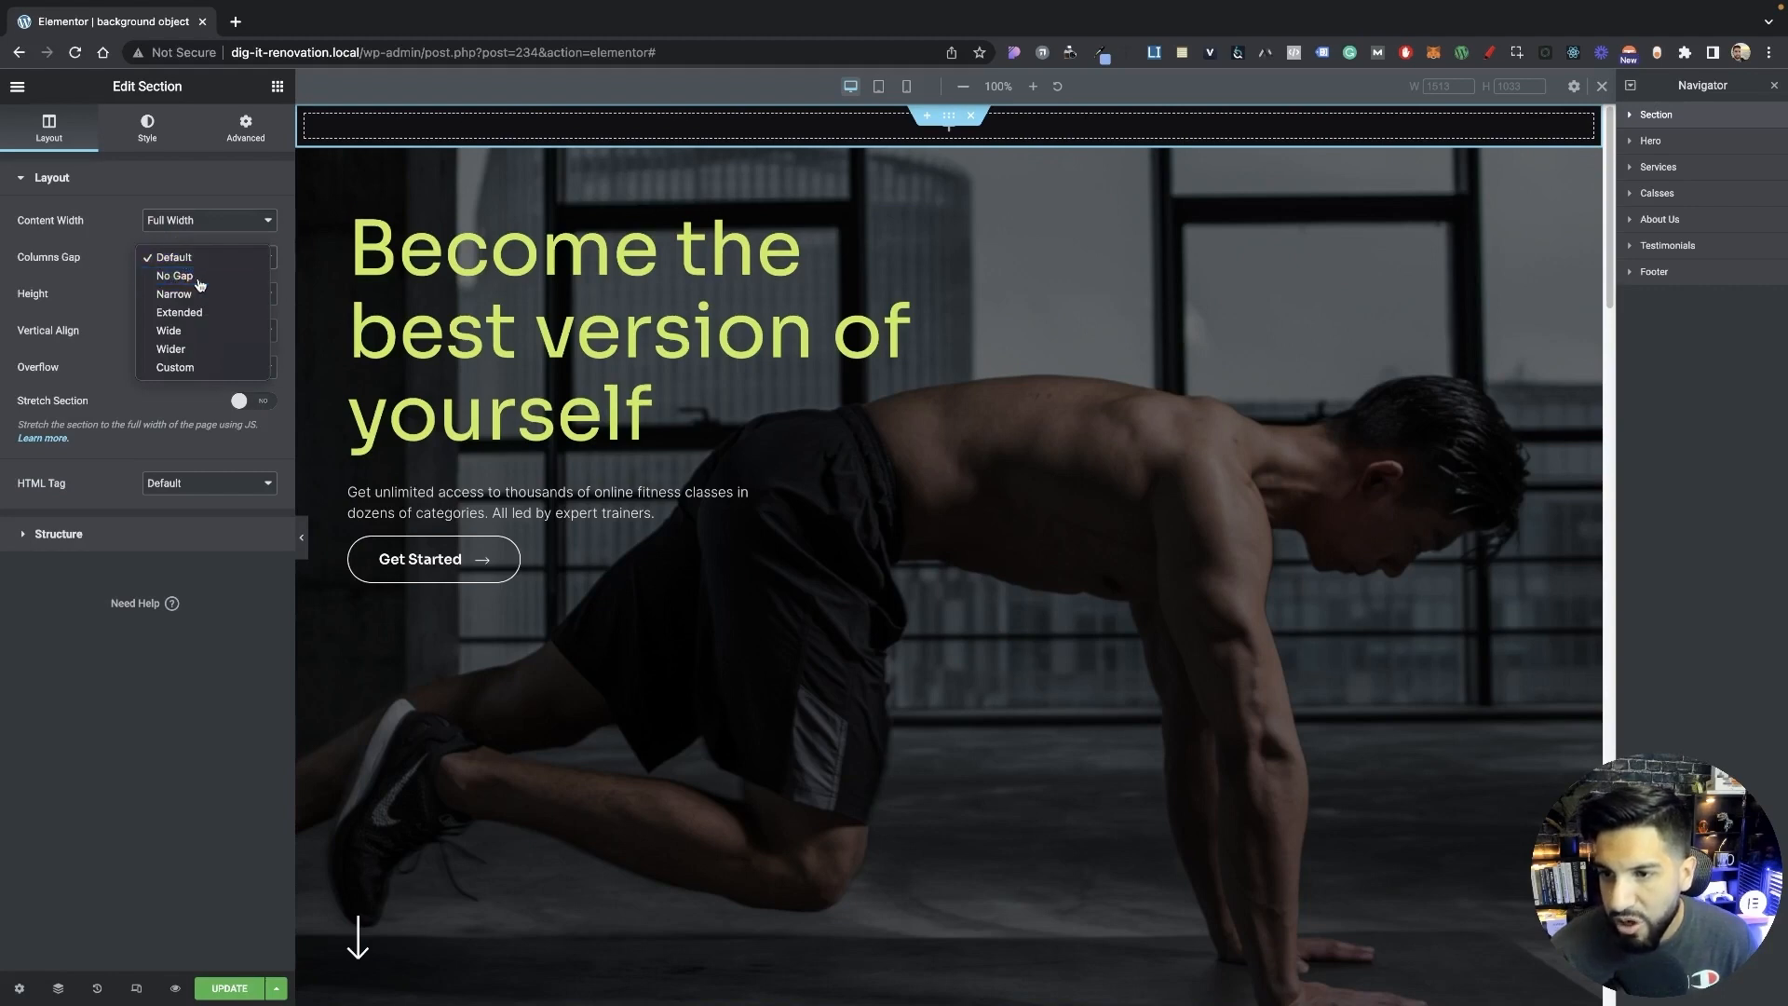
Add an Inner Section widget inside the new section above the hero.
left_click(277, 87)
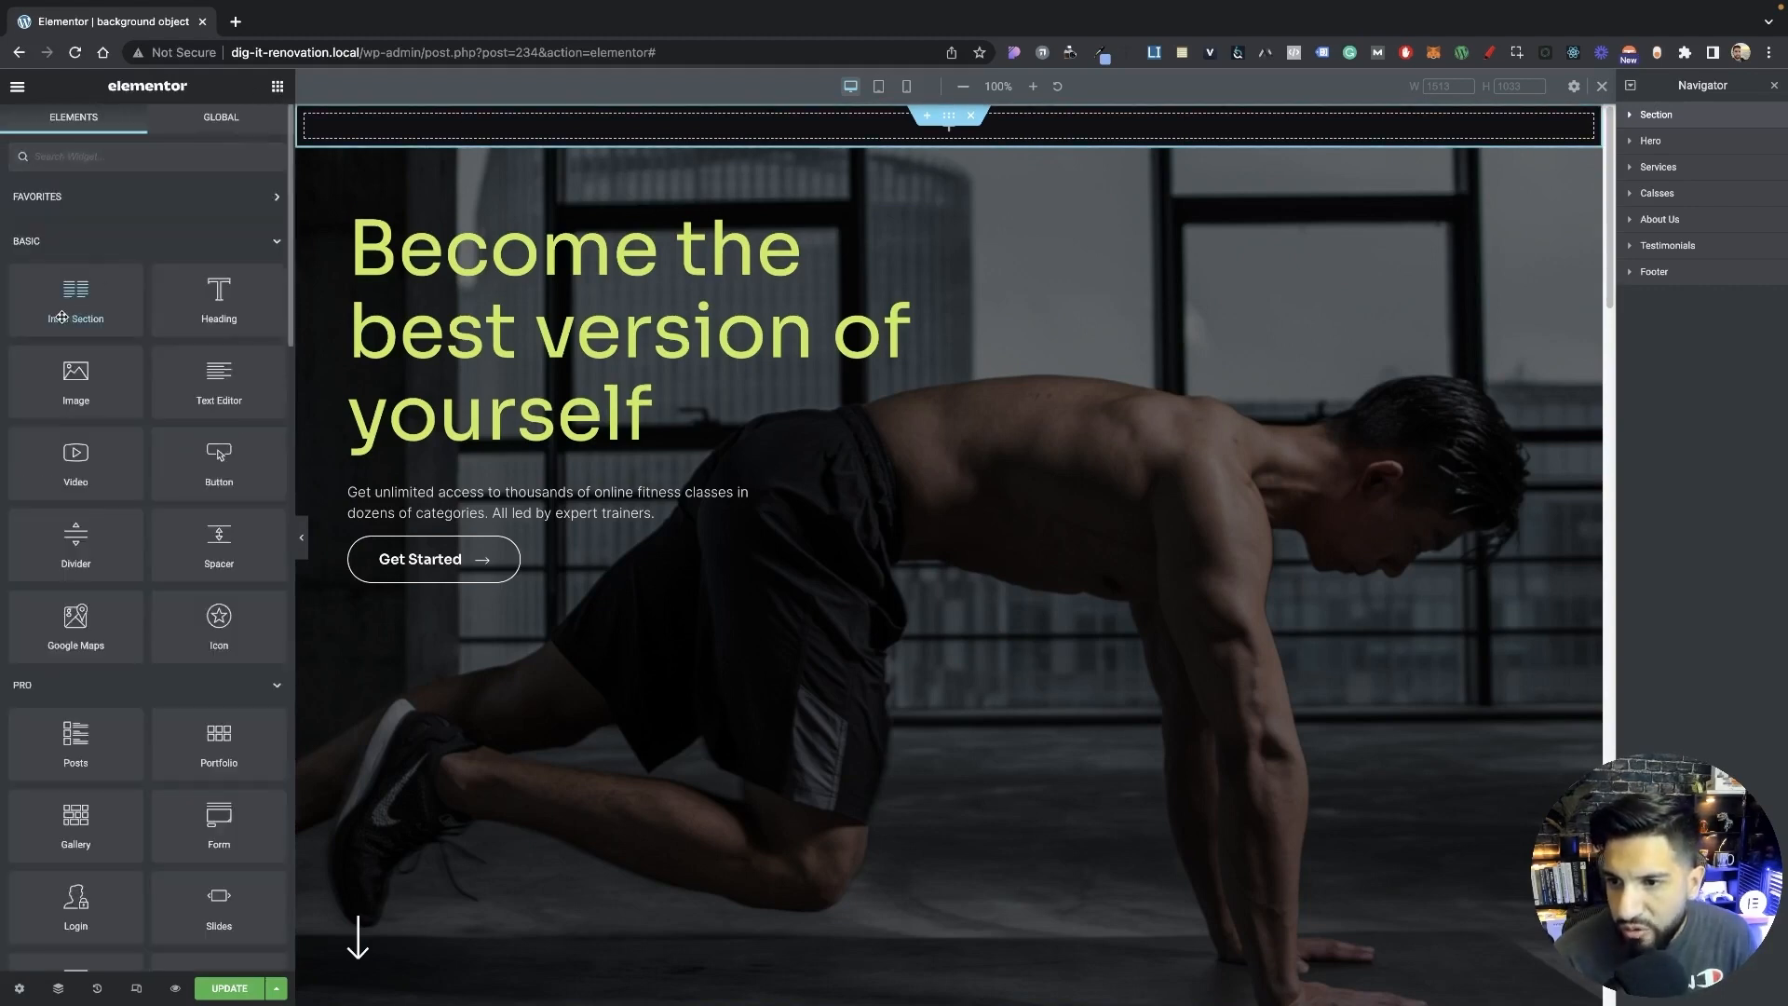
left_click_drag(61, 318, 622, 128)
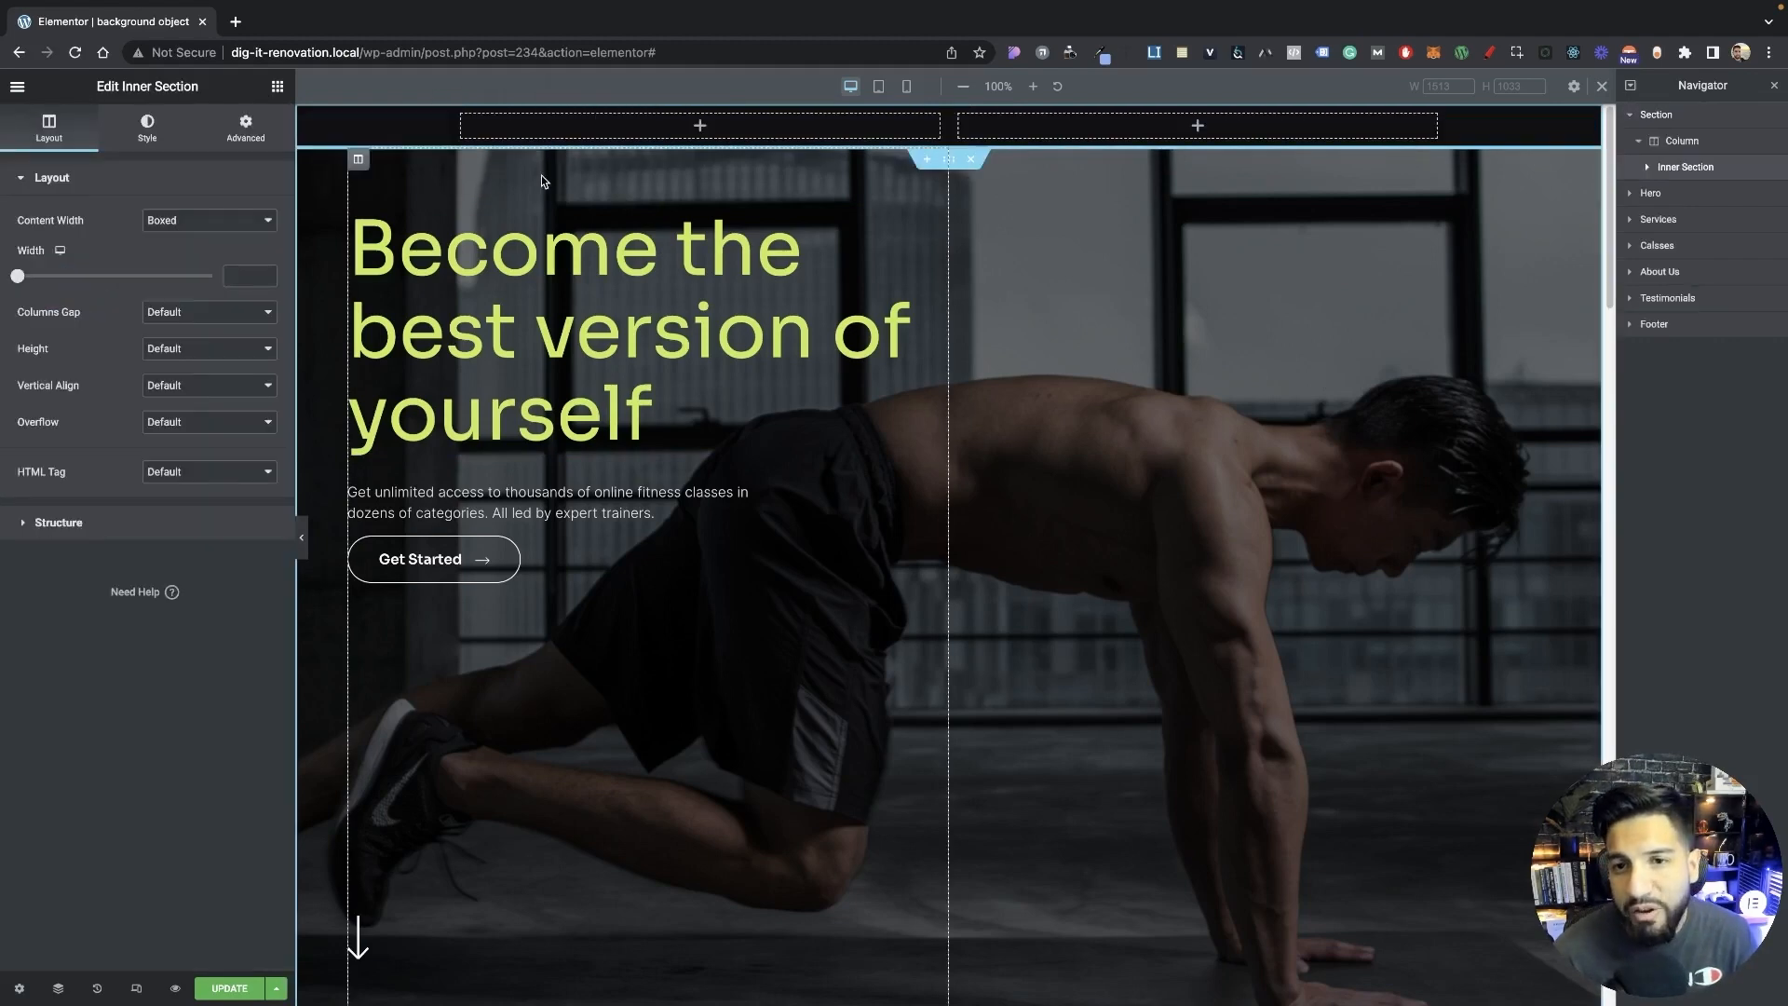
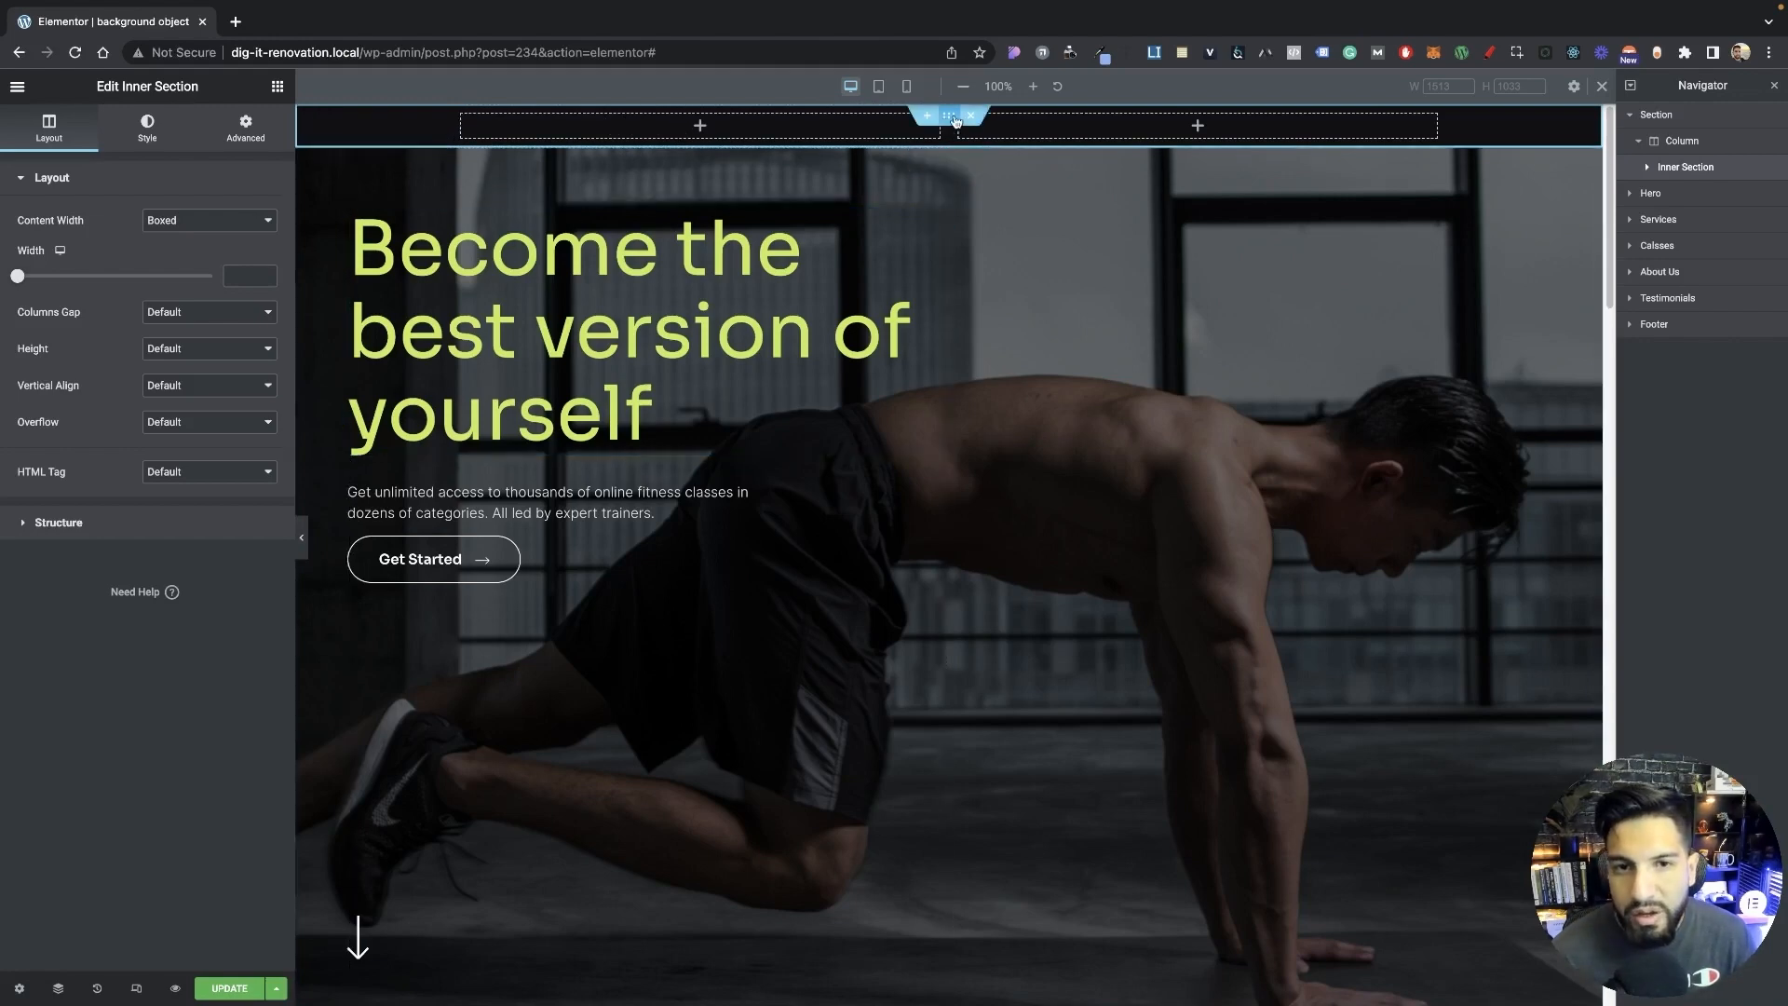
Unlink the outer section's padding values and set the top and bottom padding to 15 REM each.
left_click(949, 116)
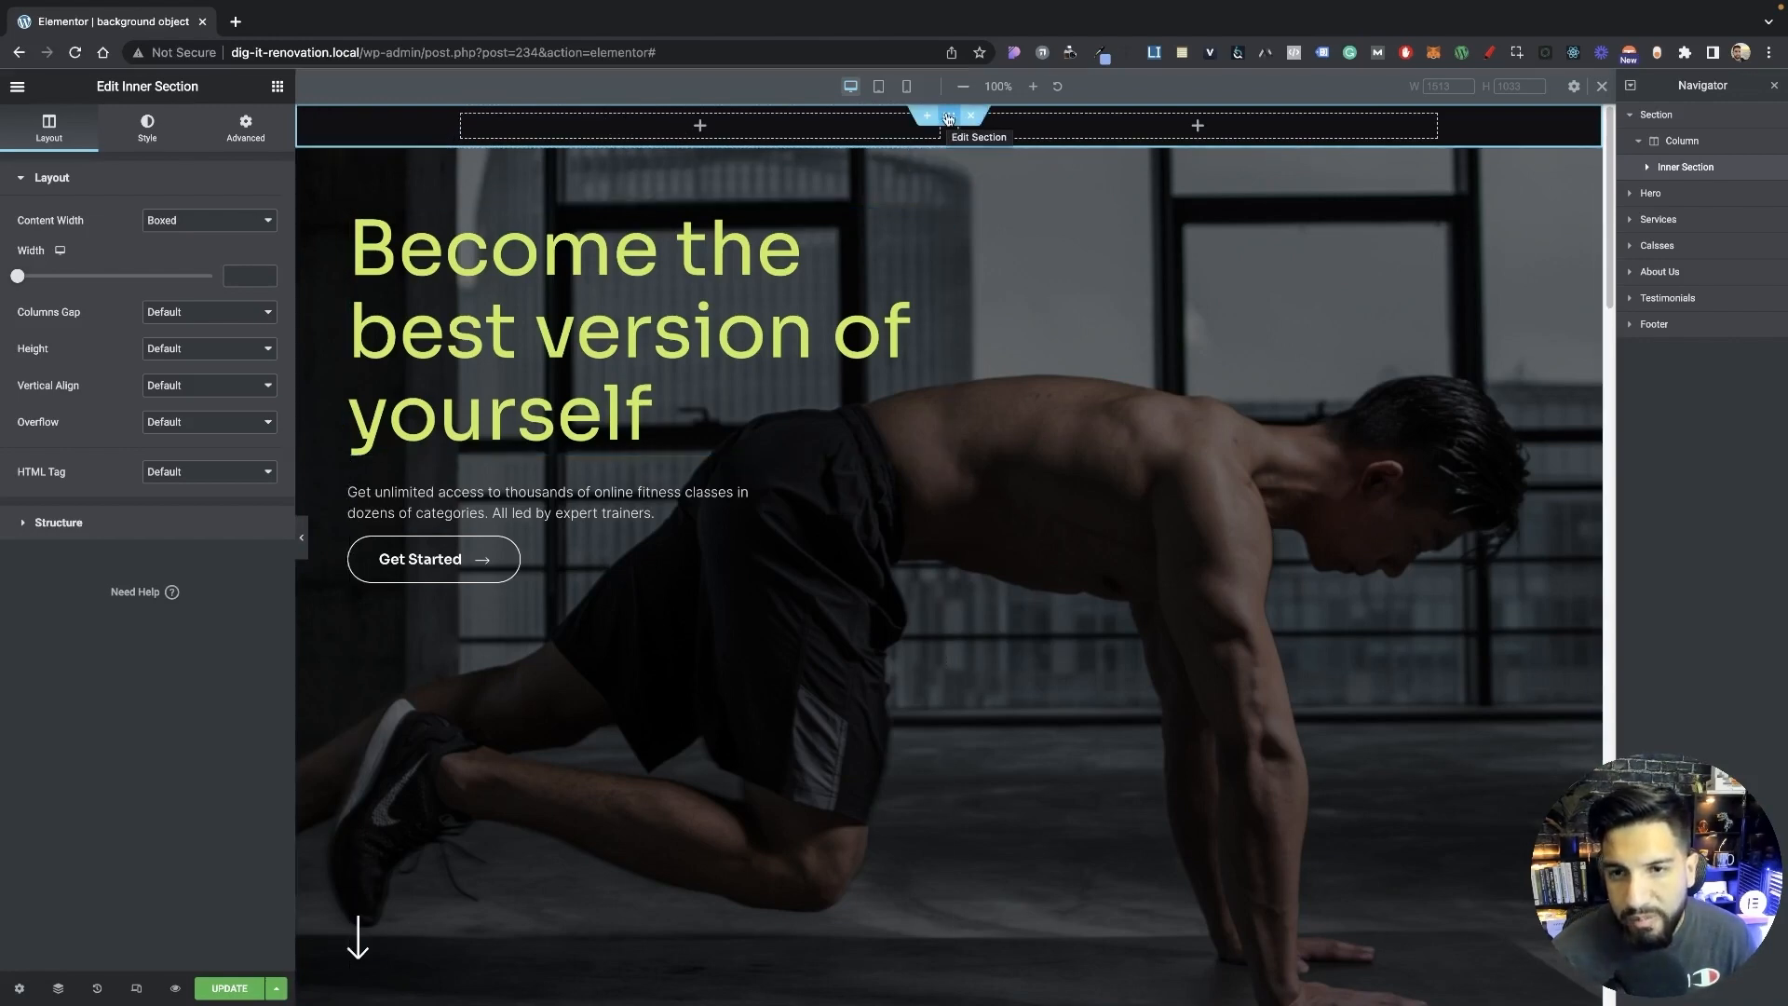
left_click(252, 131)
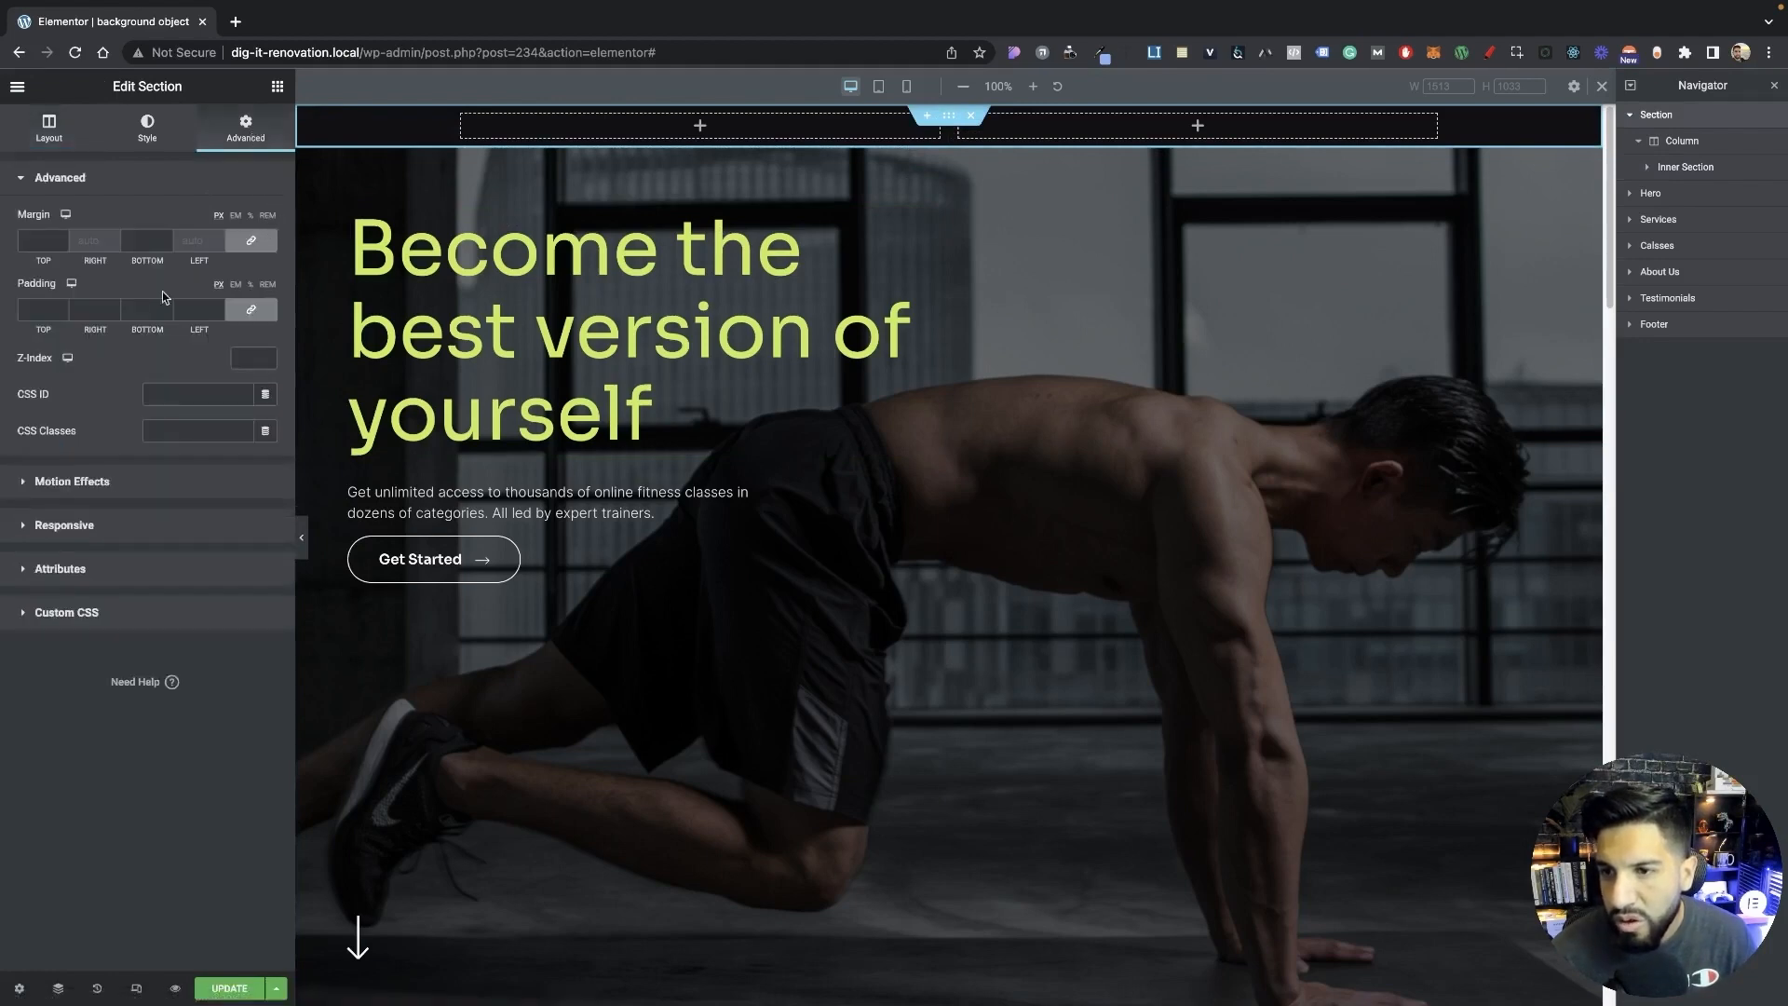
left_click(251, 312)
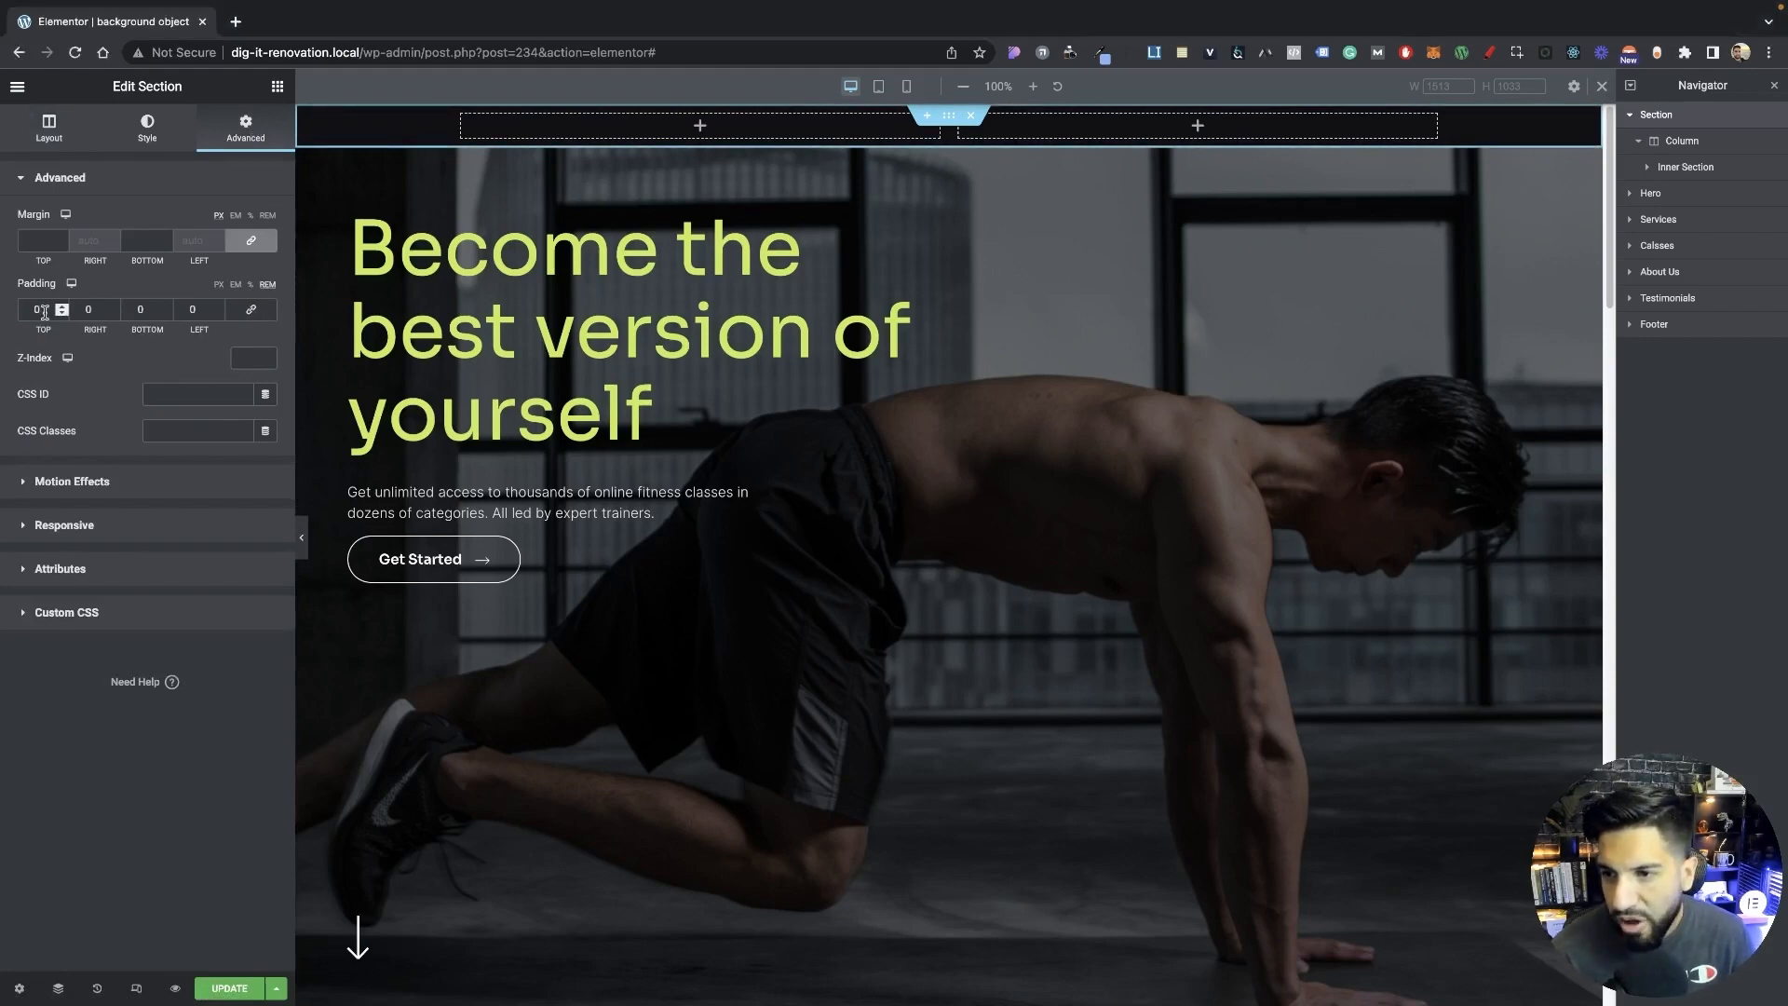
left_click_drag(44, 313, 19, 307)
type("15")
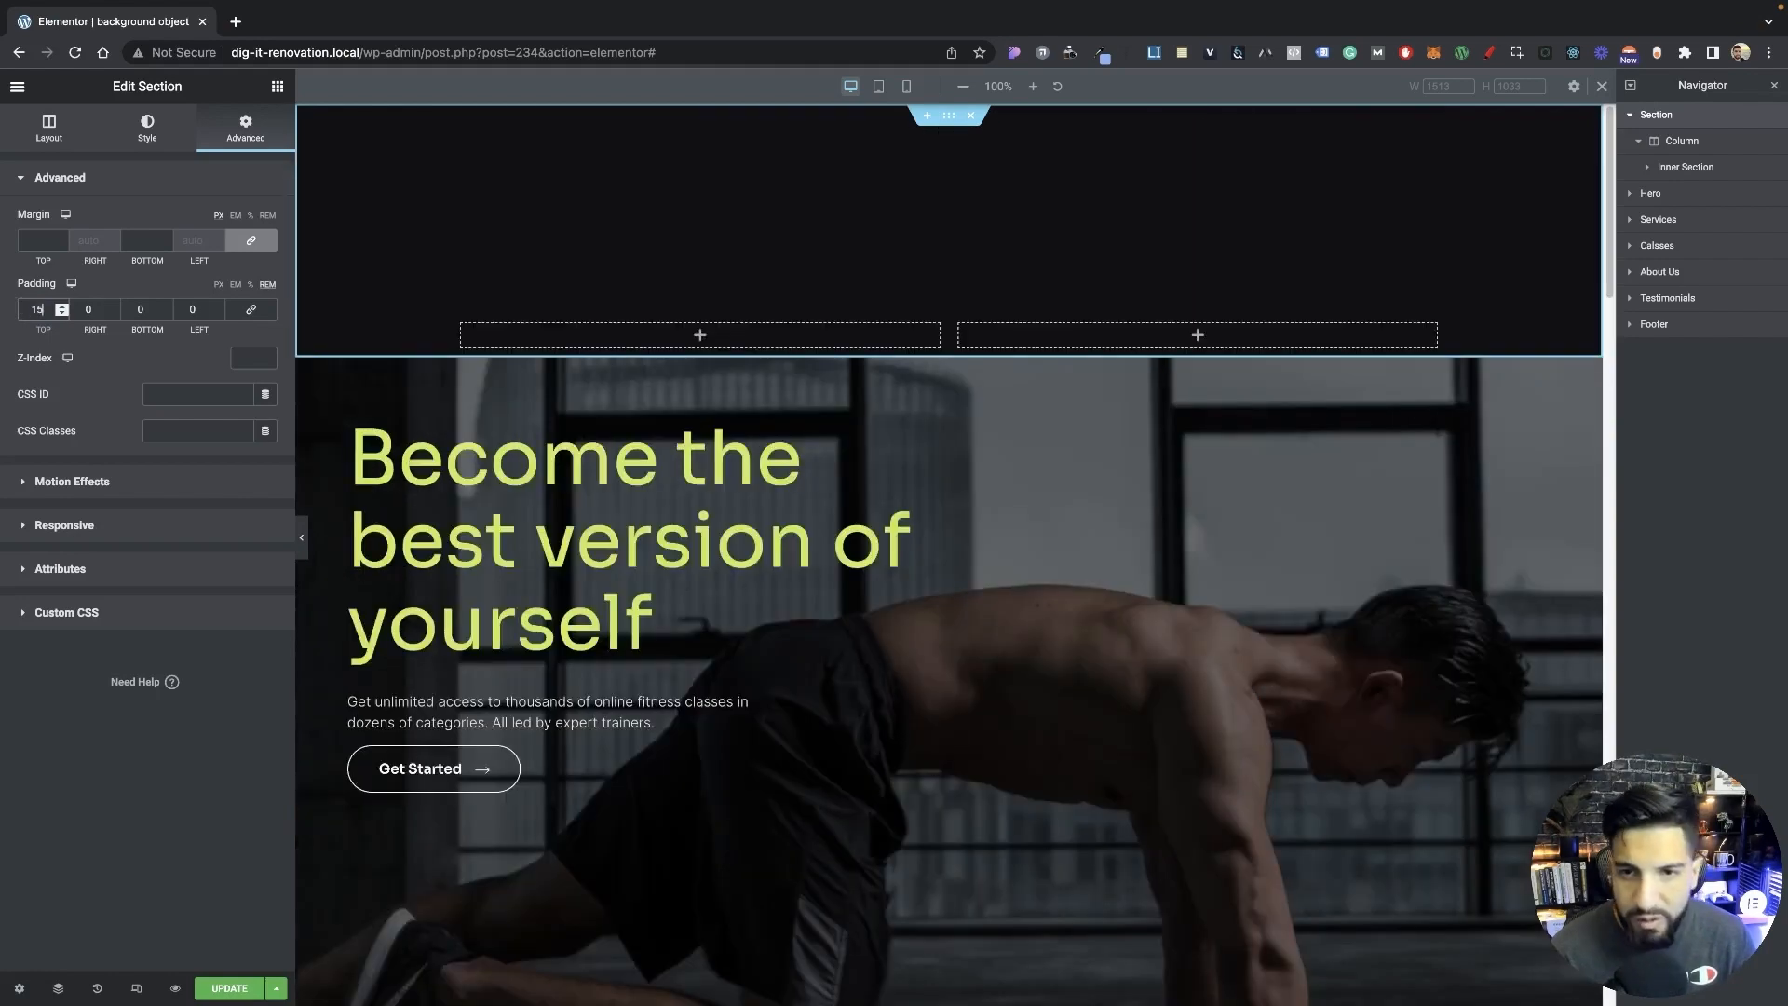
double_click(140, 310)
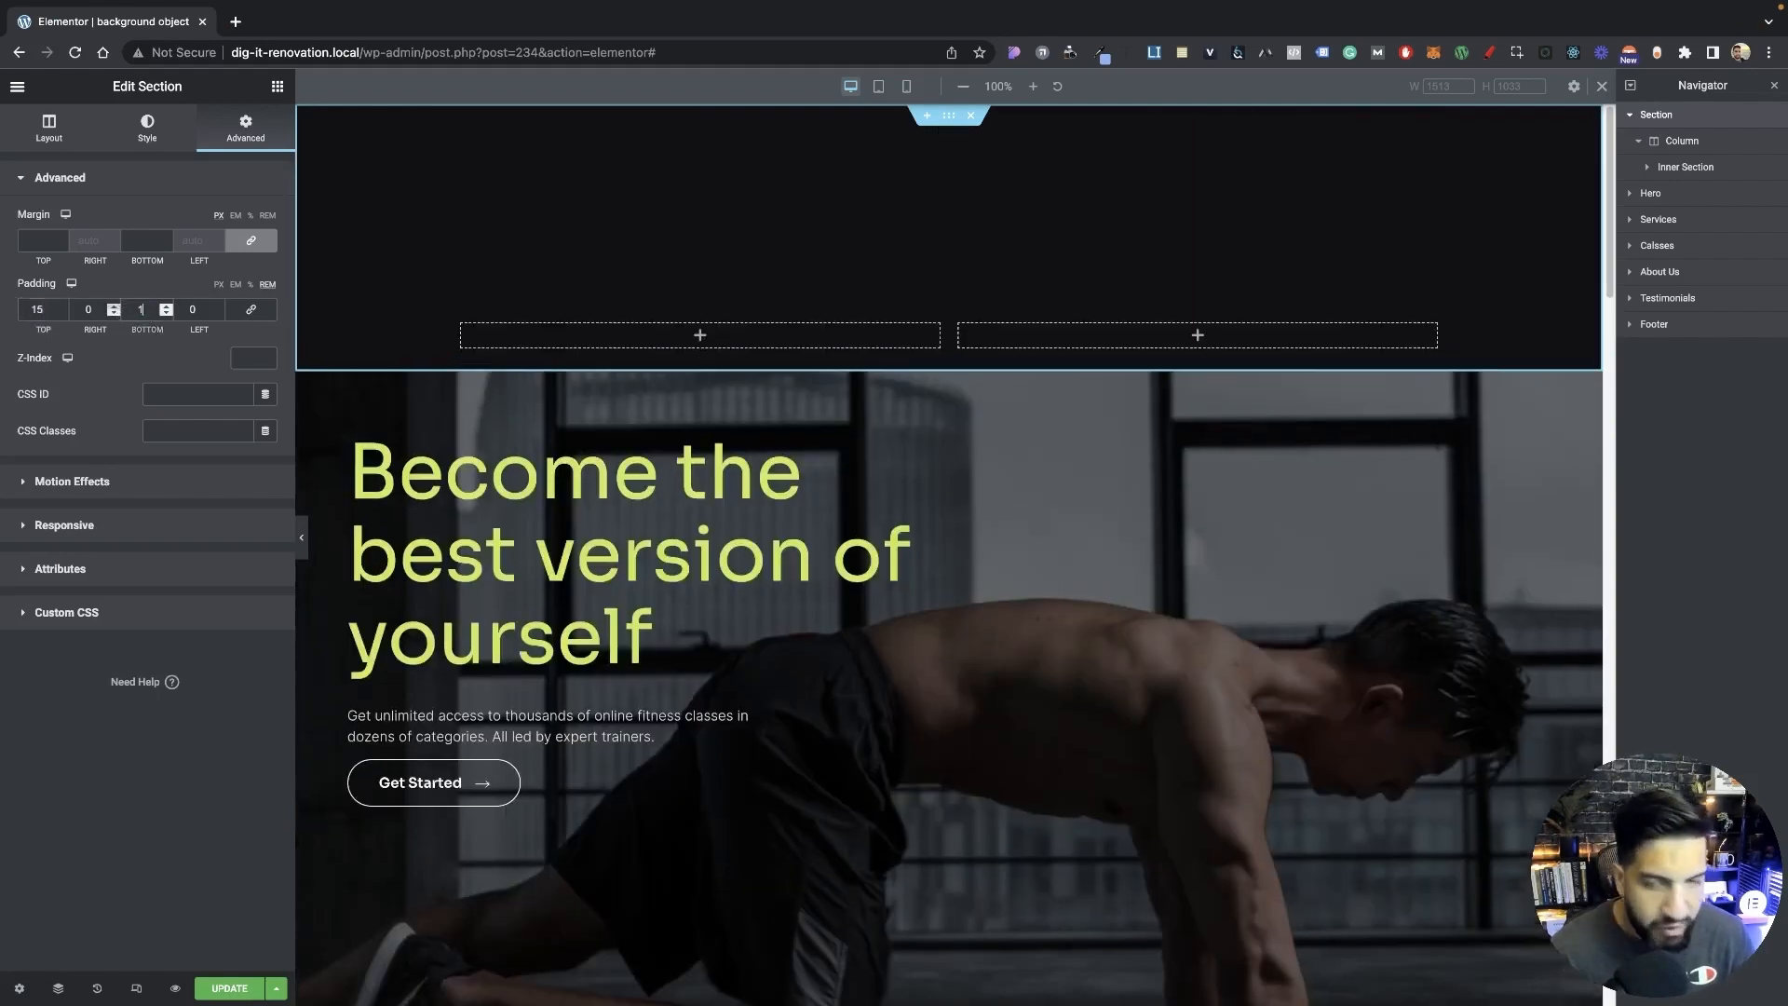
type("15")
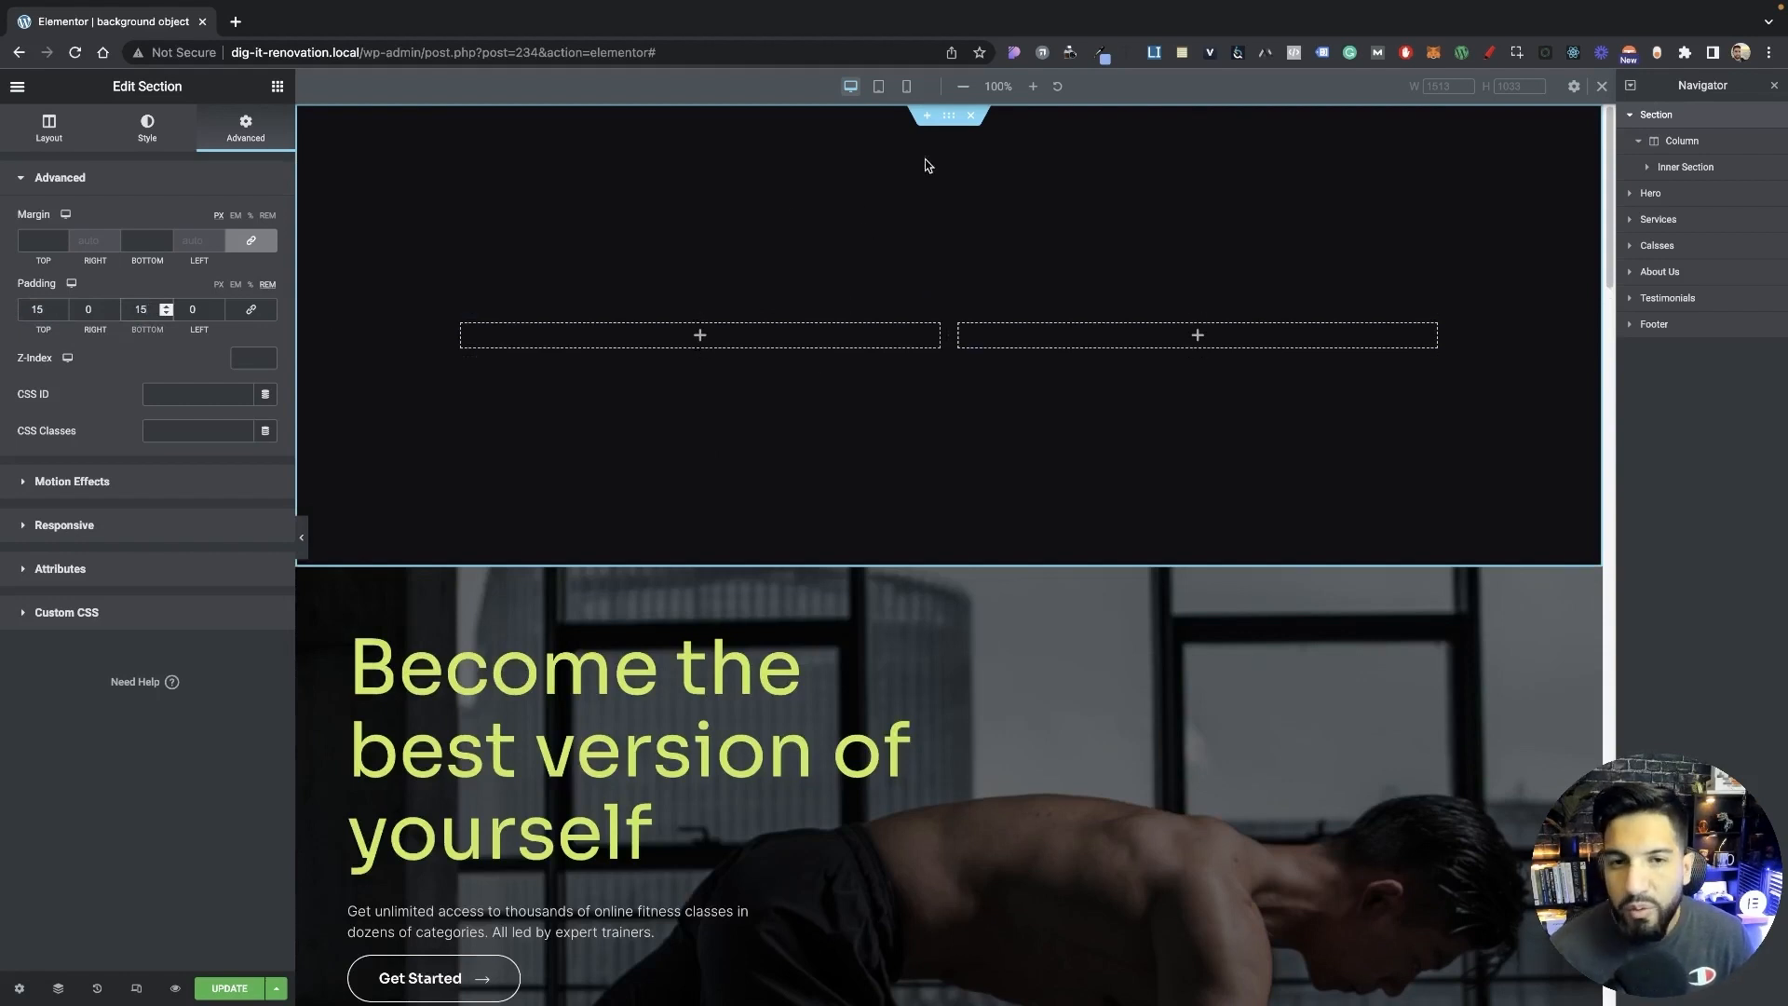
left_click(48, 129)
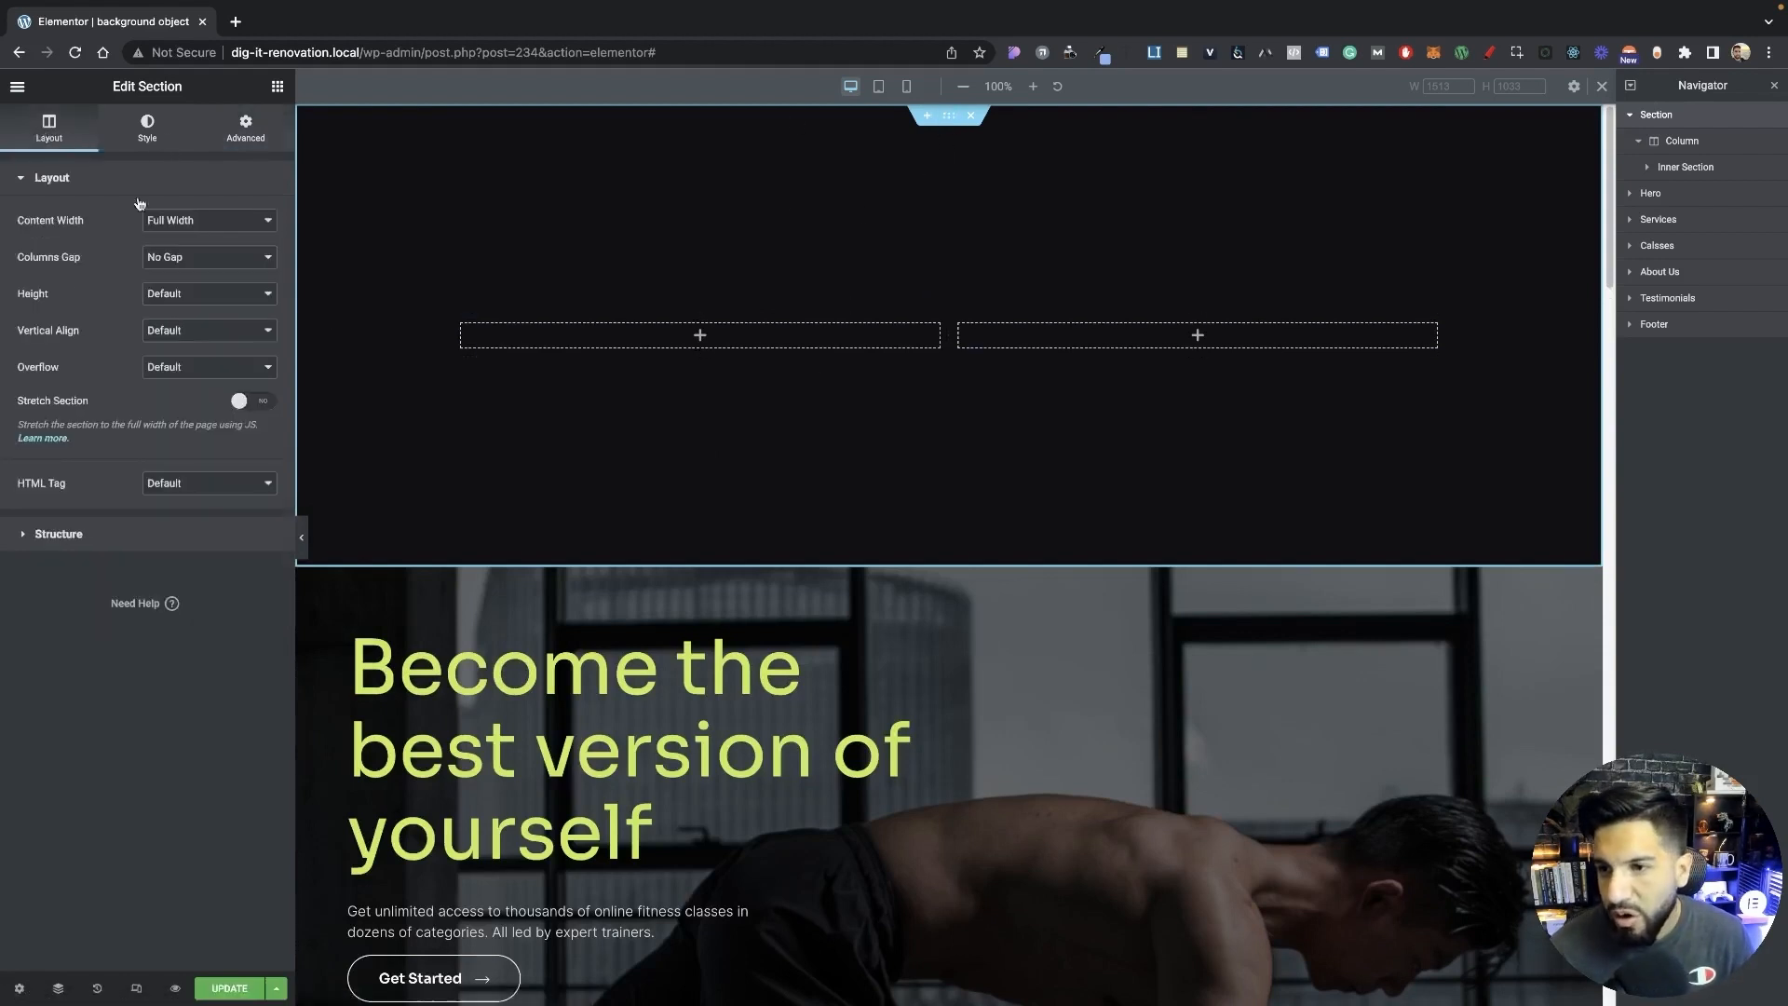
left_click(184, 296)
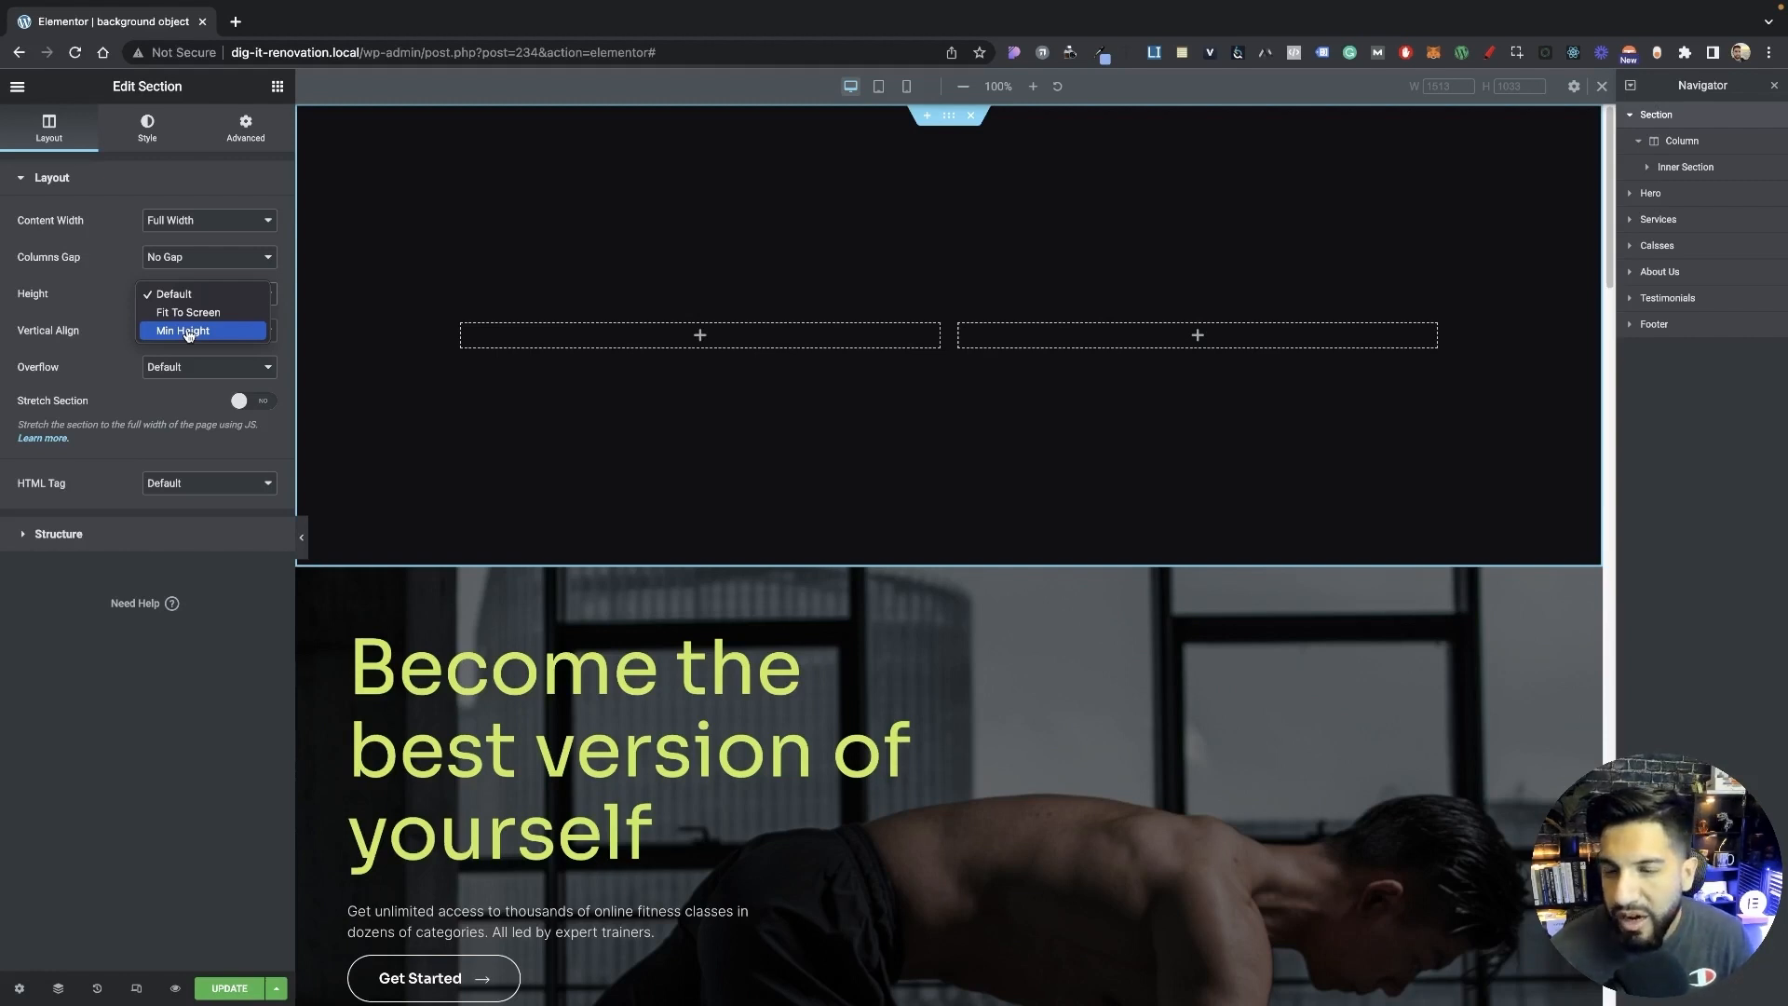
left_click(950, 119)
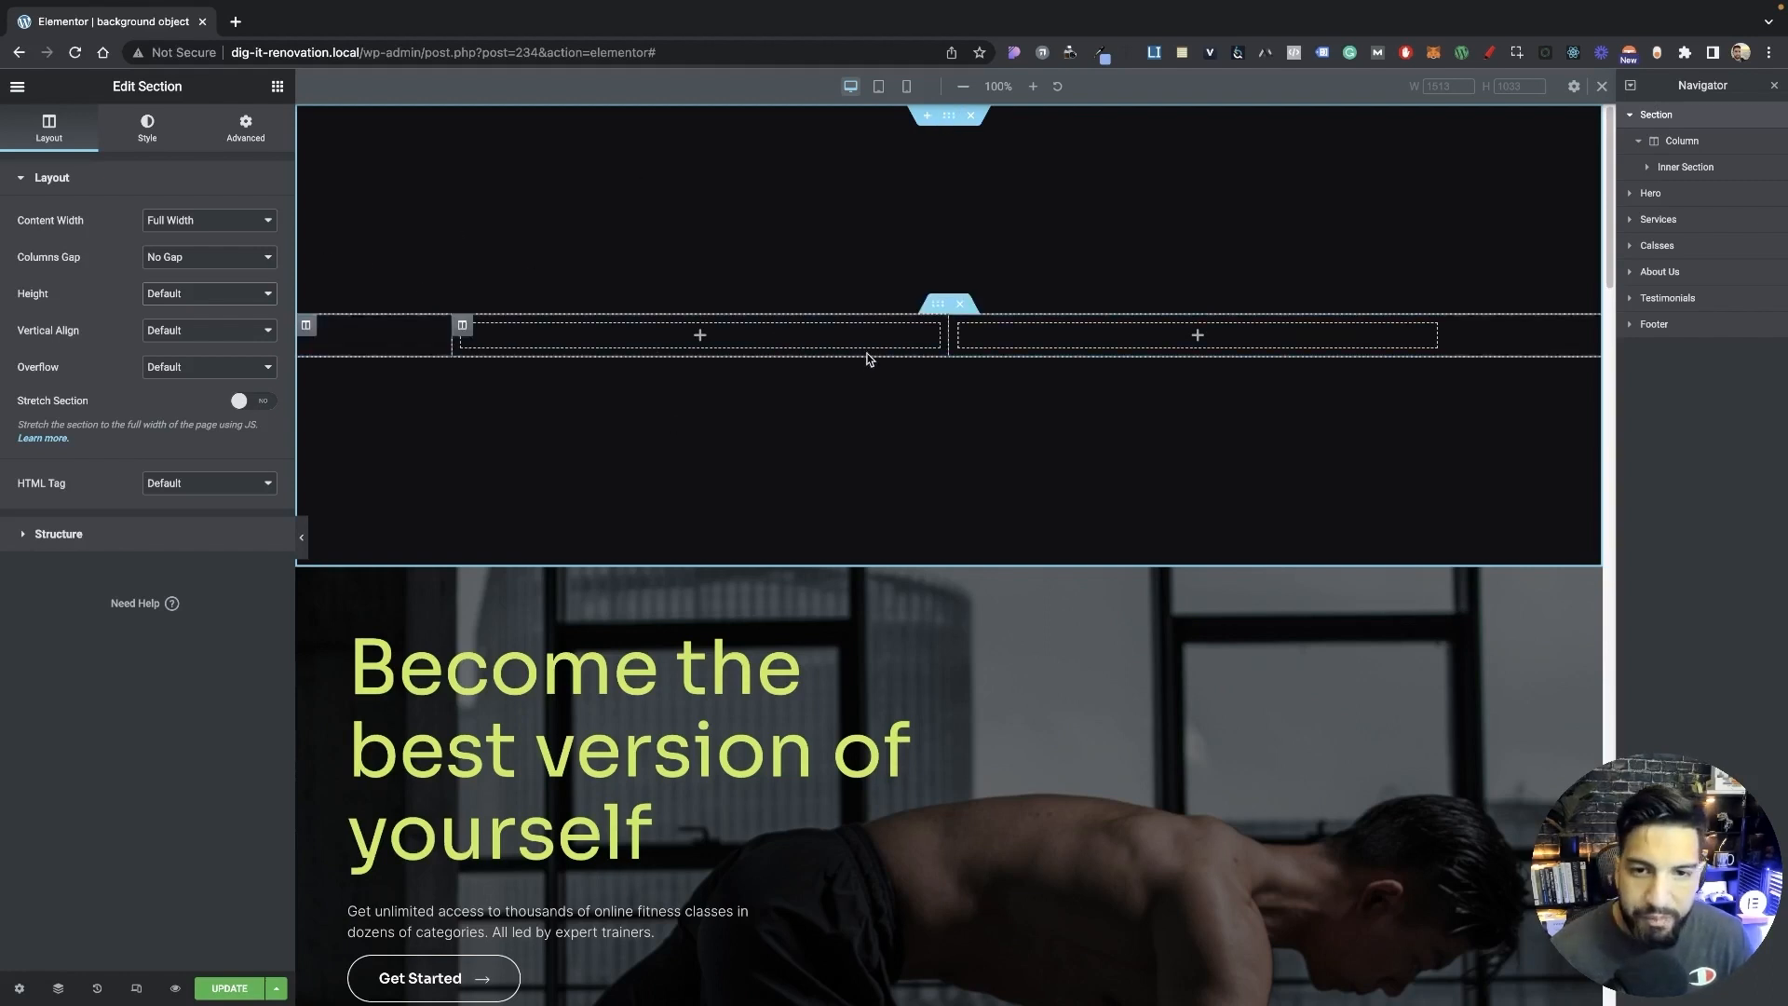
Delete the second column of the inner section so that a single column remains.
right_click(962, 333)
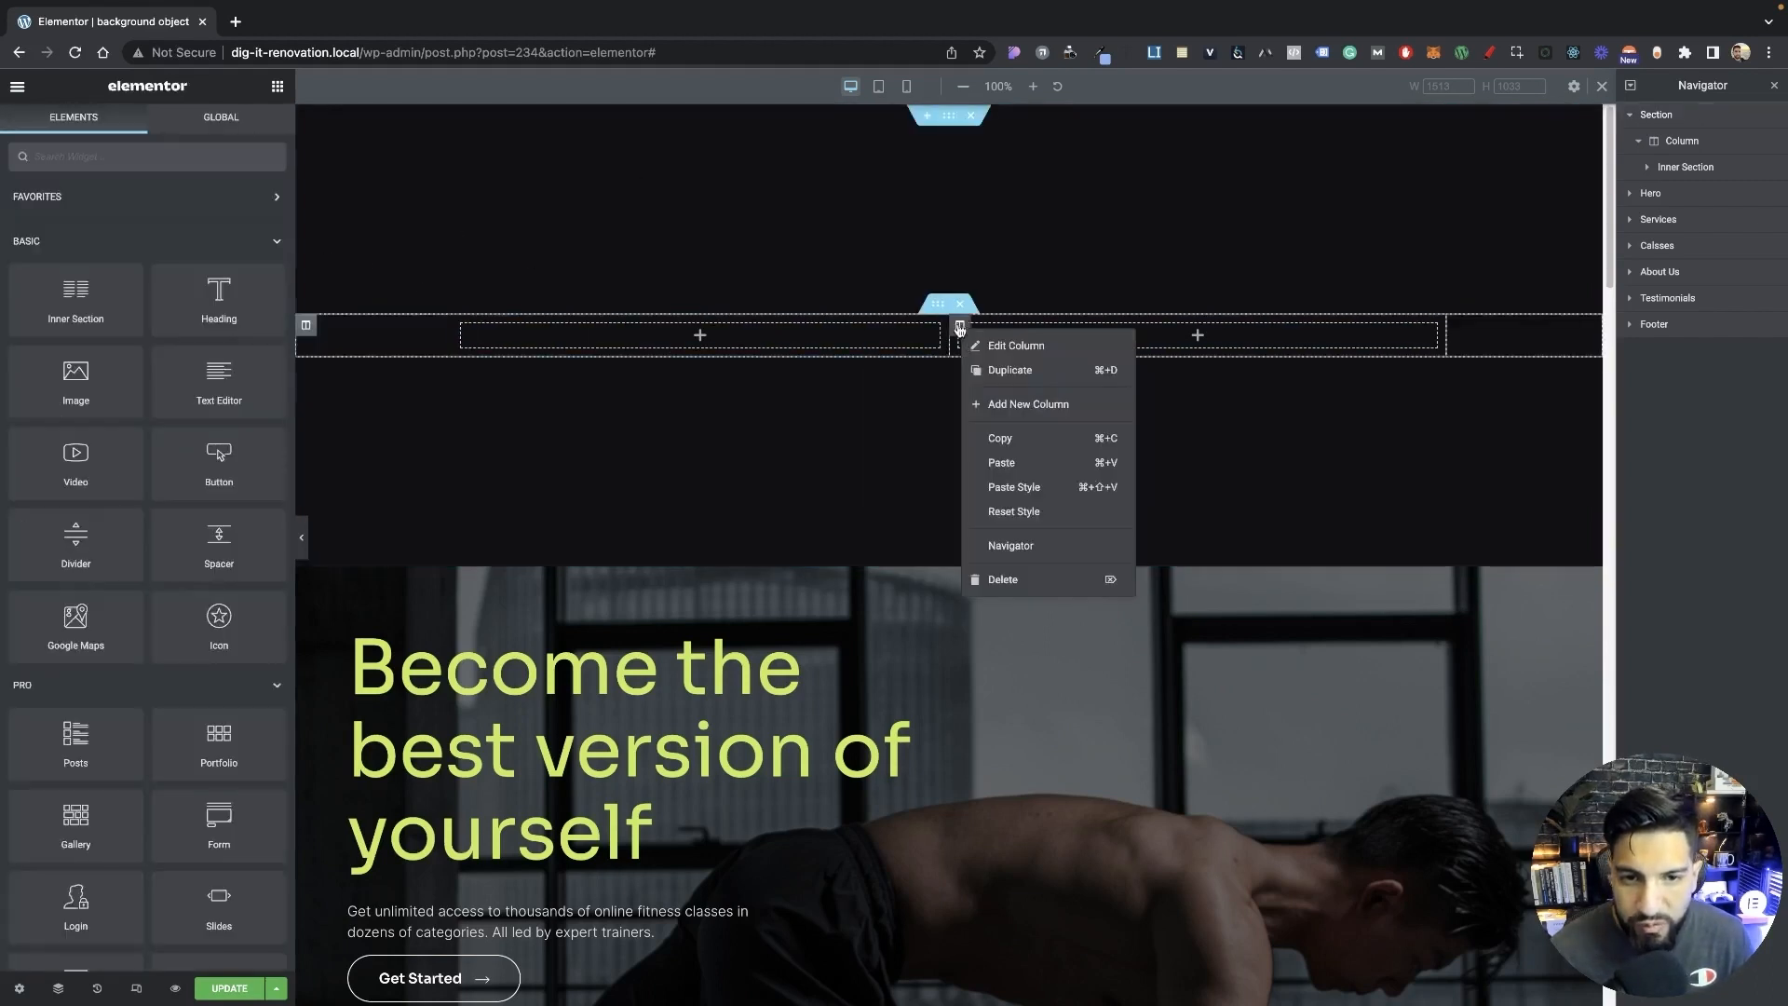
left_click(887, 387)
right_click(964, 335)
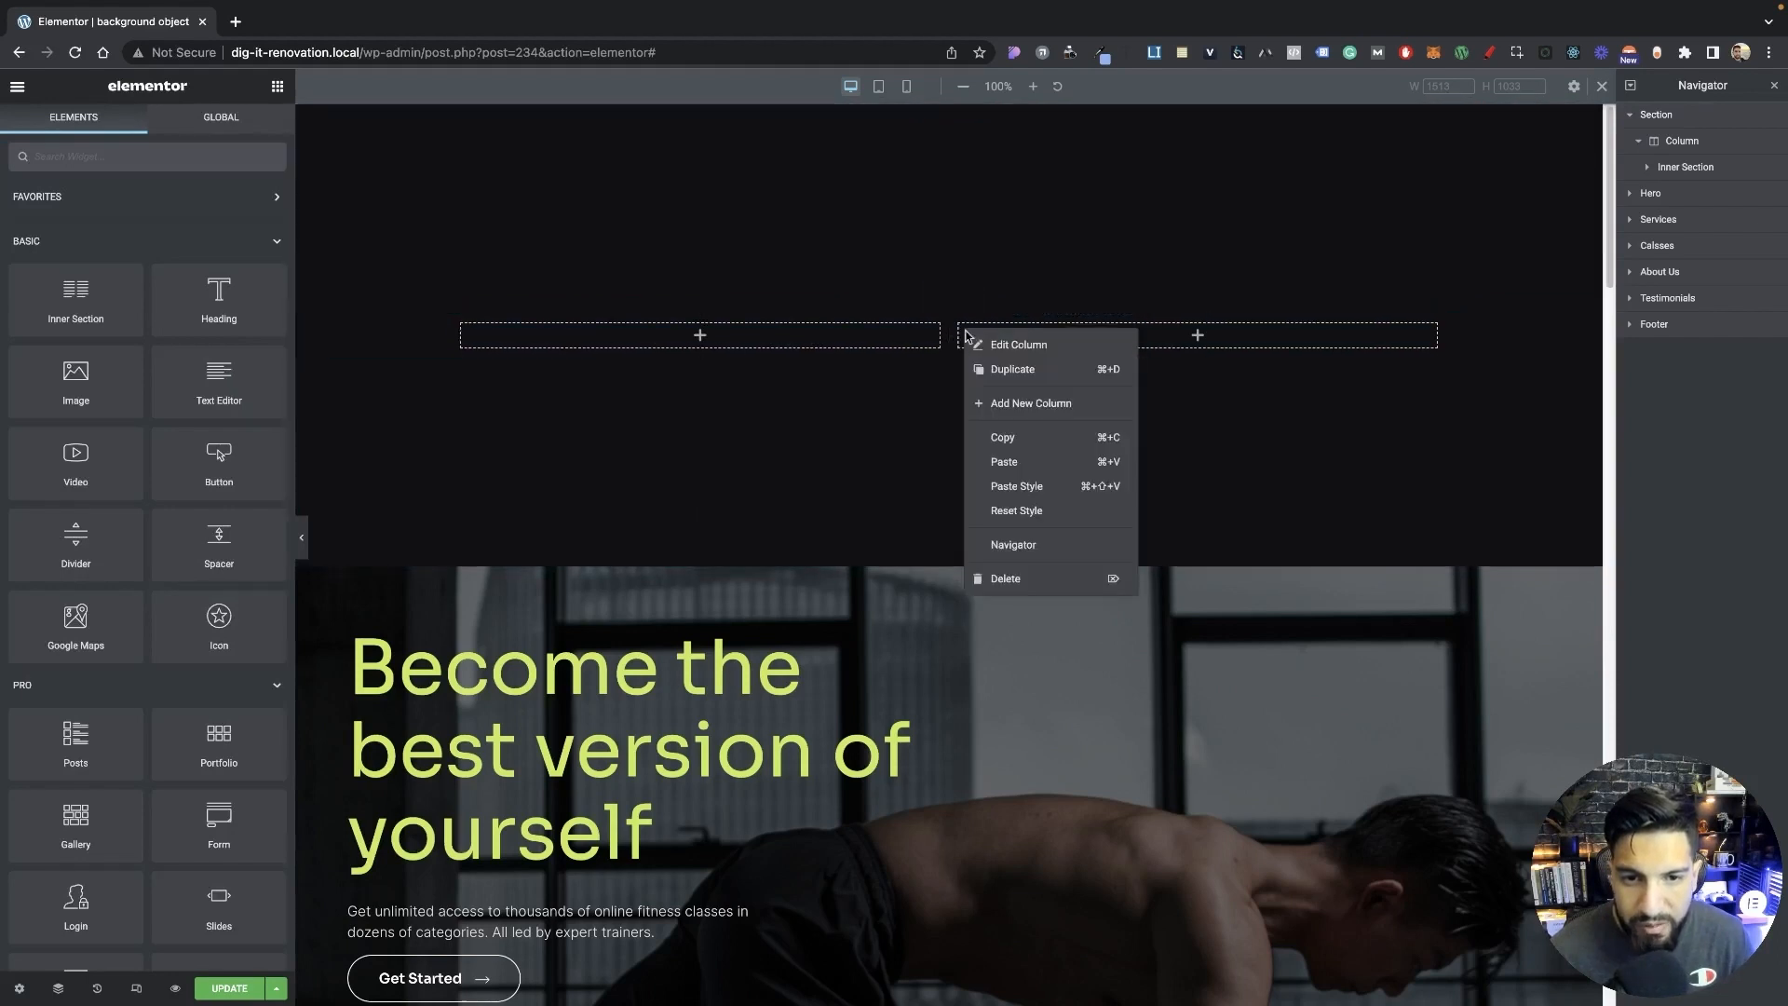
left_click(1006, 578)
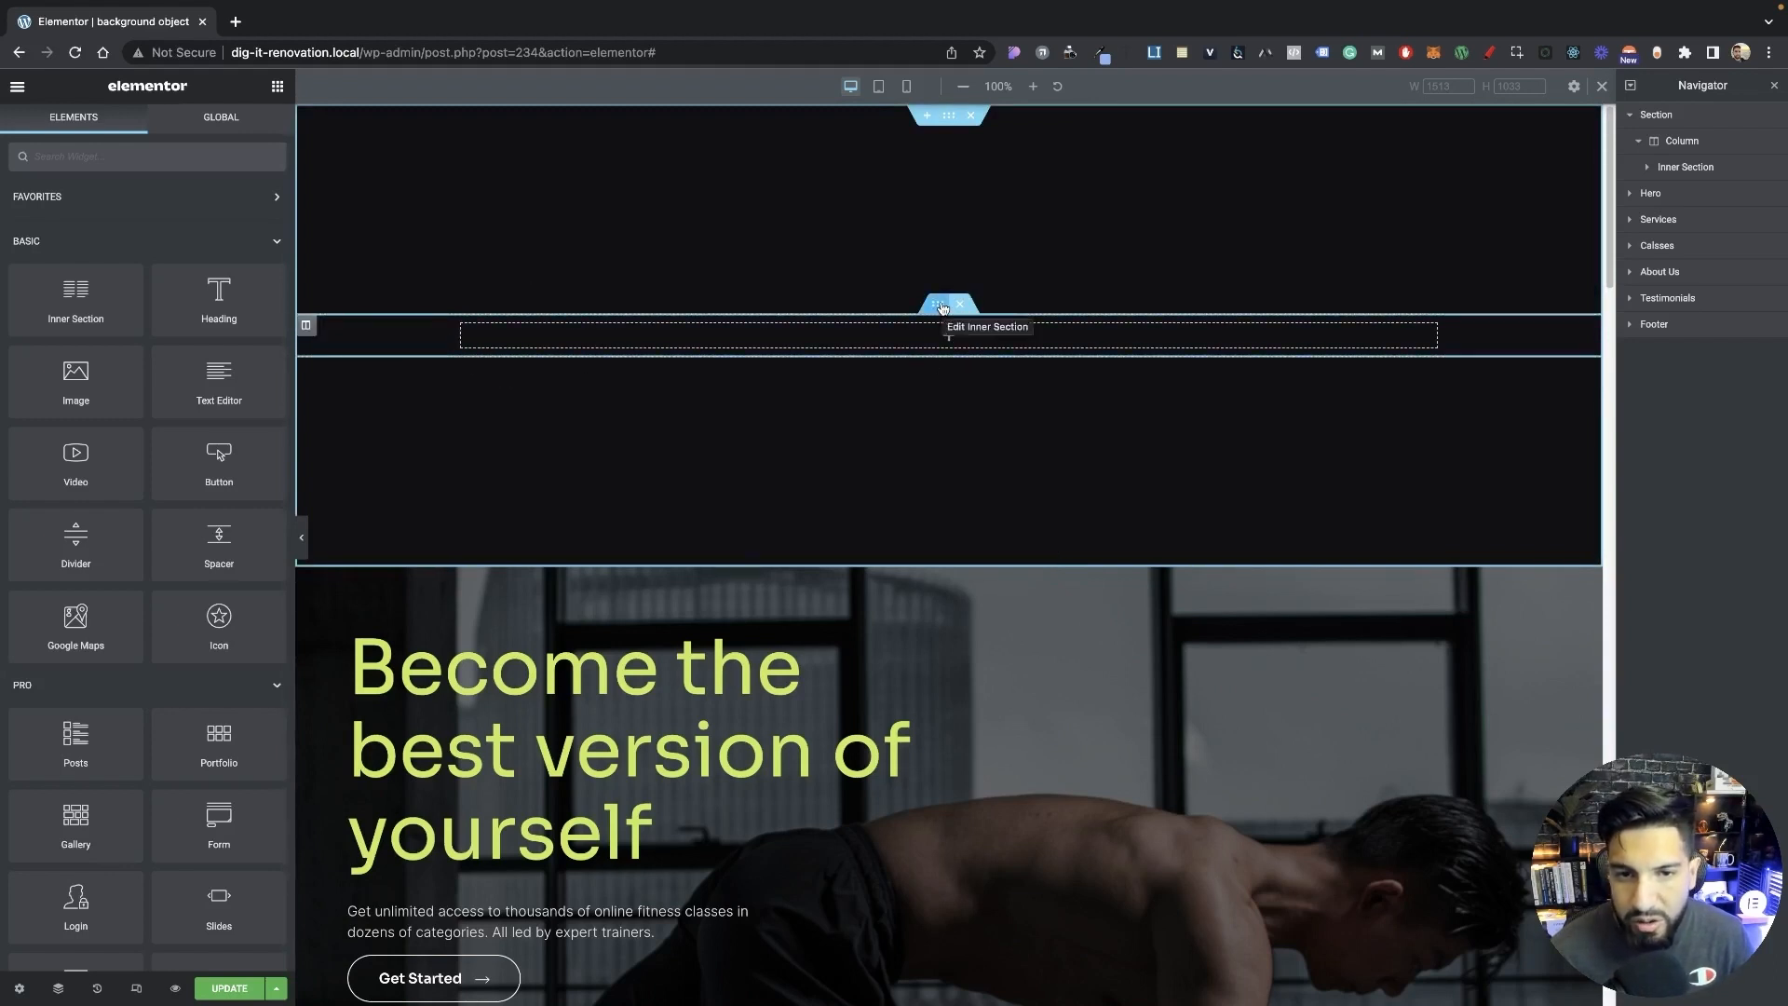
Set the inner section's content width to Full Width.
left_click(940, 308)
left_click(183, 227)
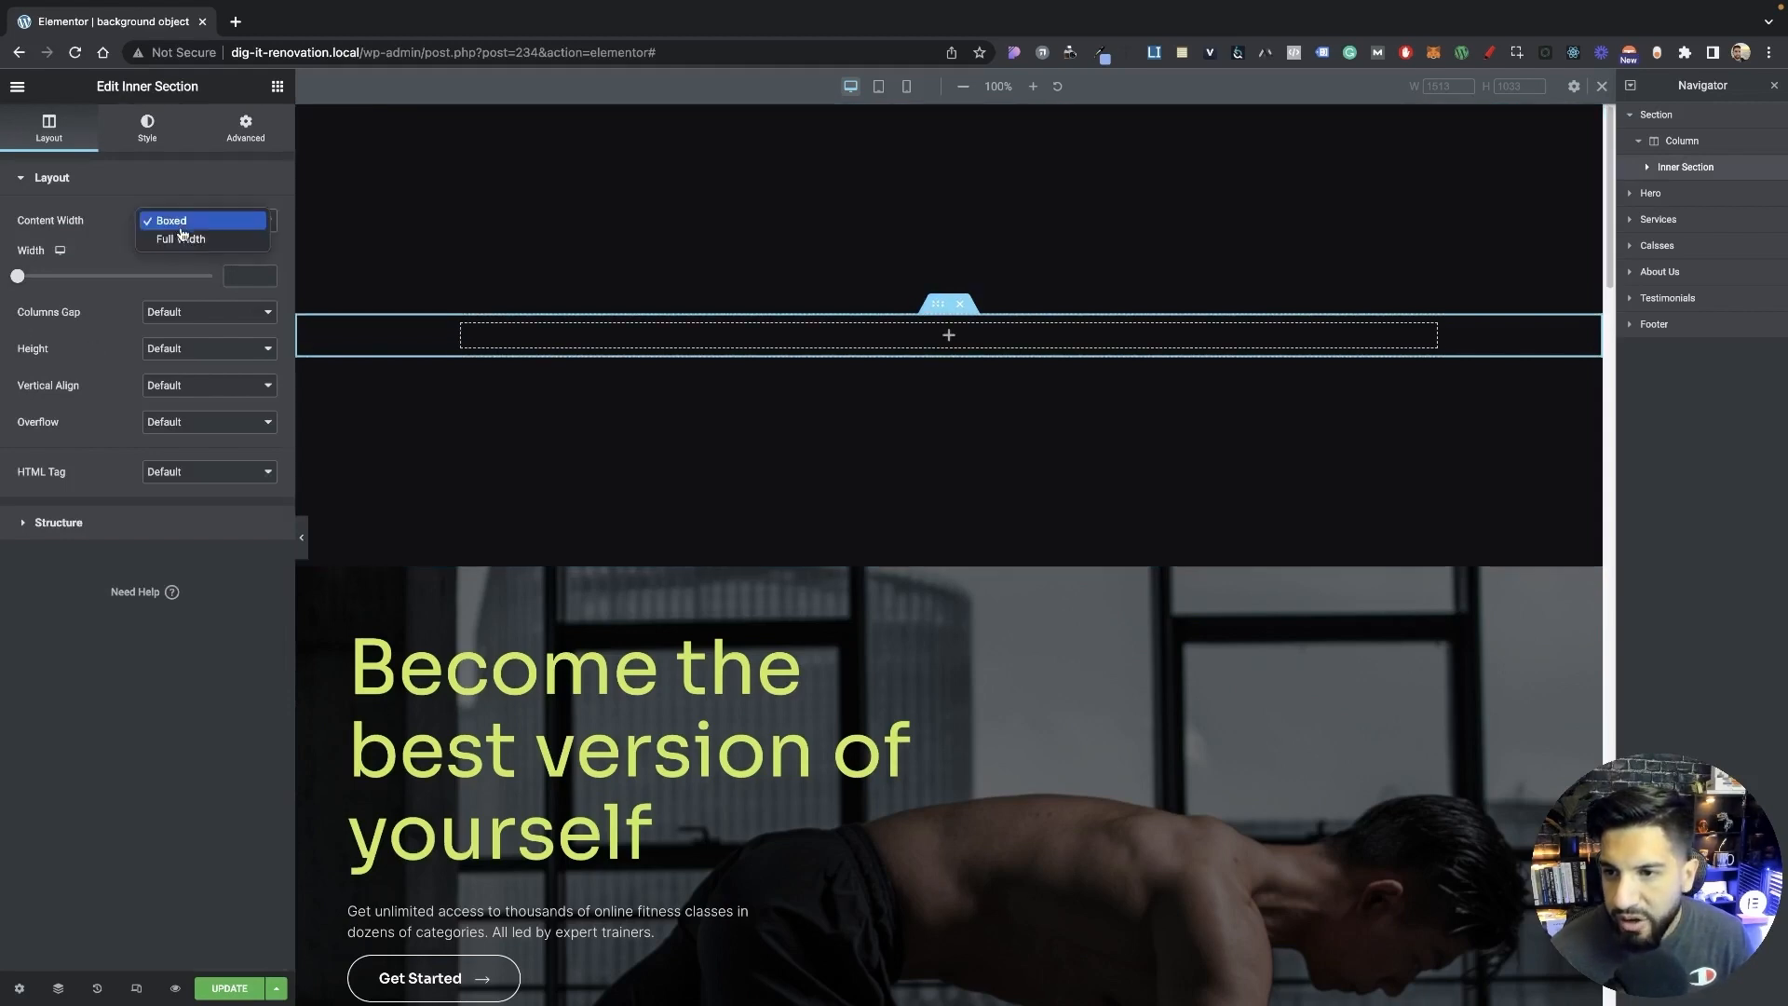
left_click(203, 244)
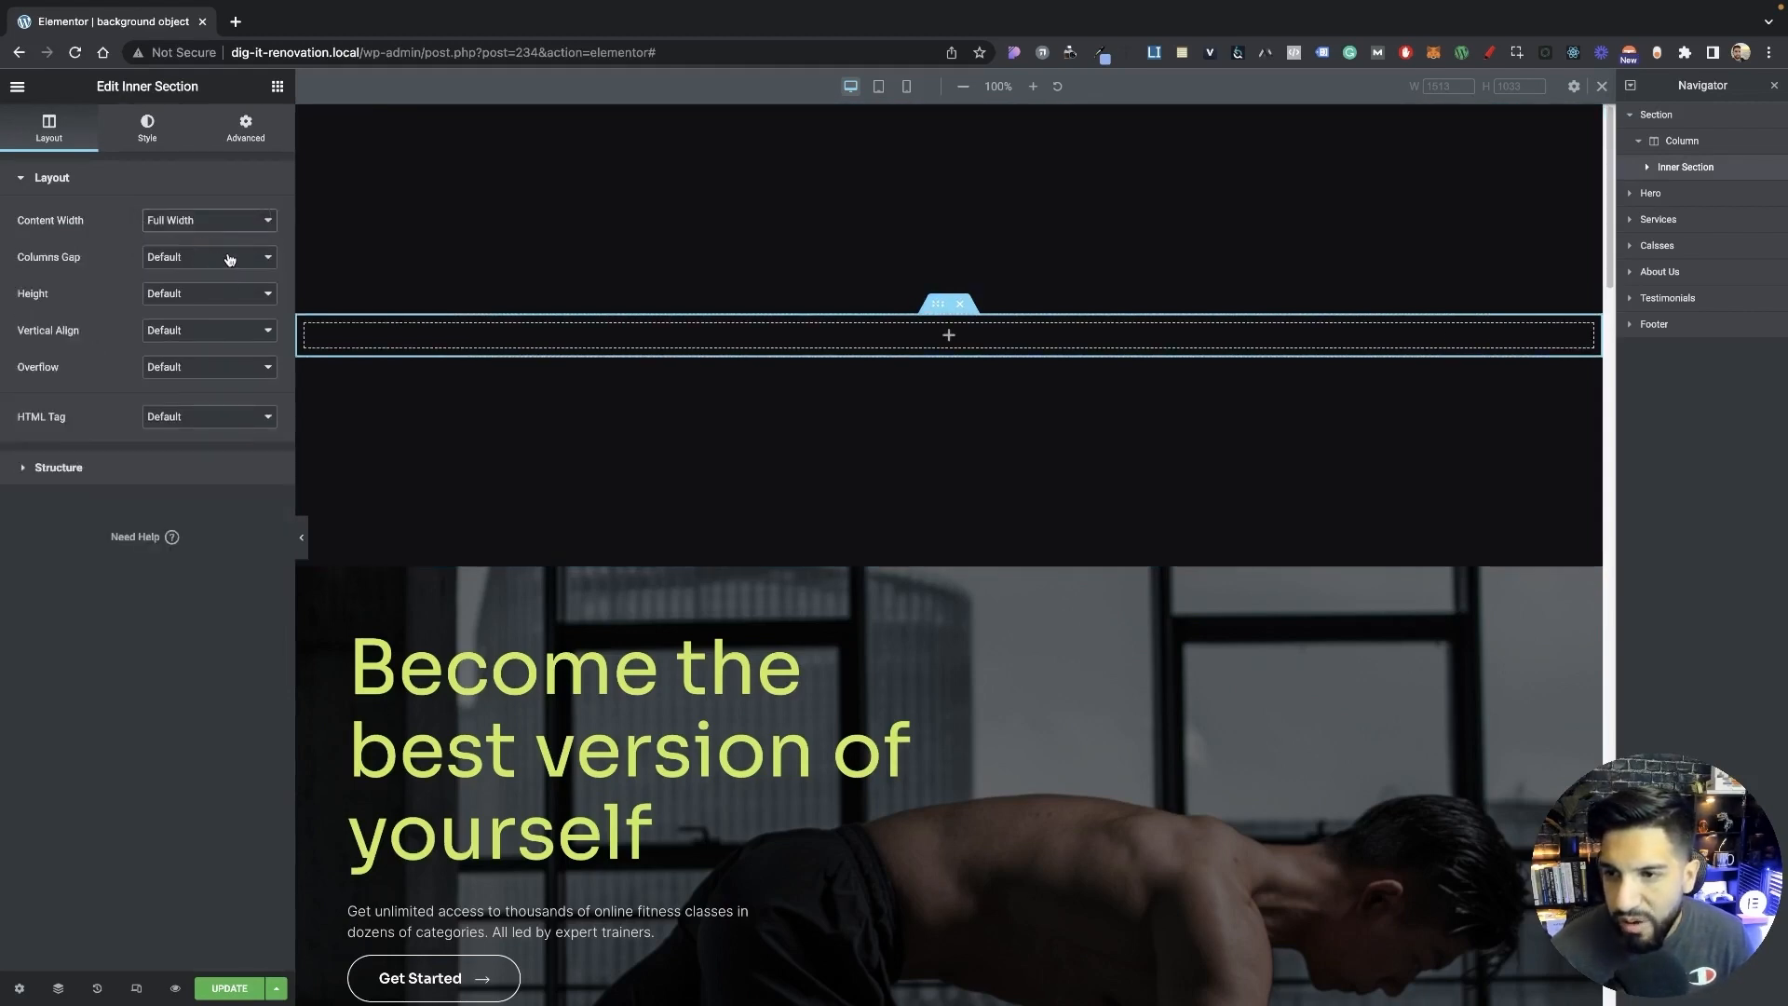
Copy the "Become the best version of yourself" heading from the existing hero and paste it into the inner section's empty column.
scroll(1022, 499, "down", 1)
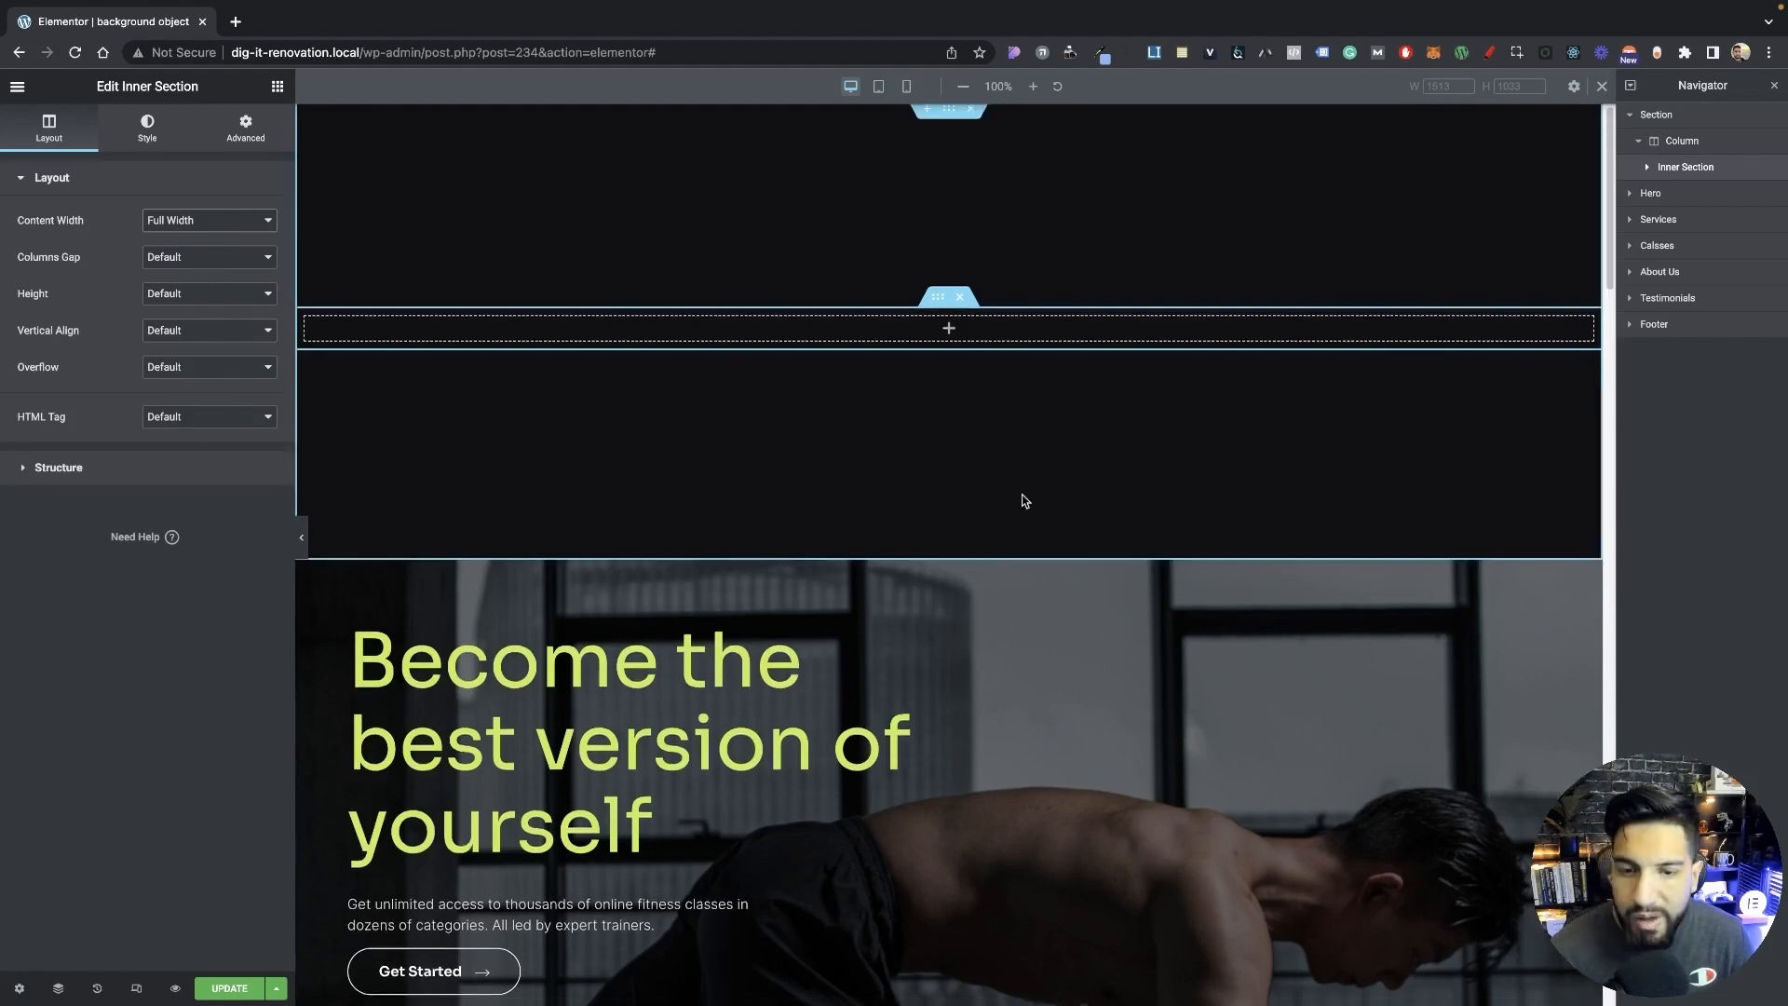
scroll(869, 514, "up", 1)
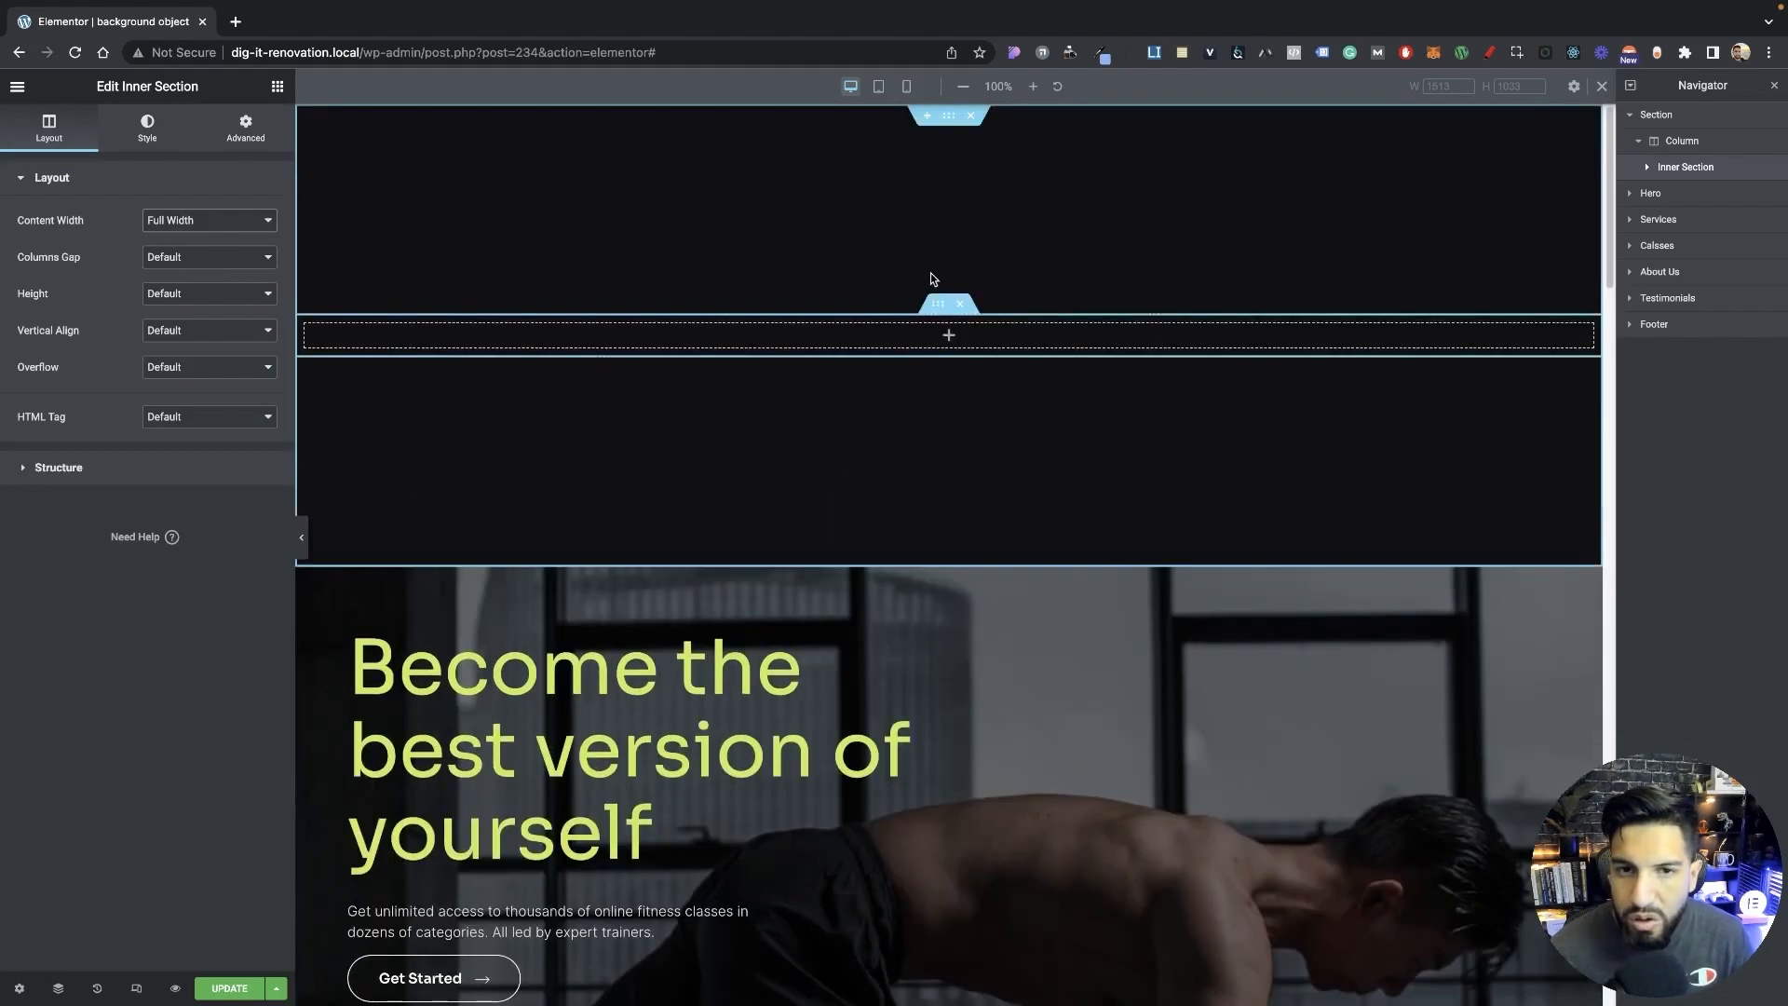
scroll(693, 559, "down", 1)
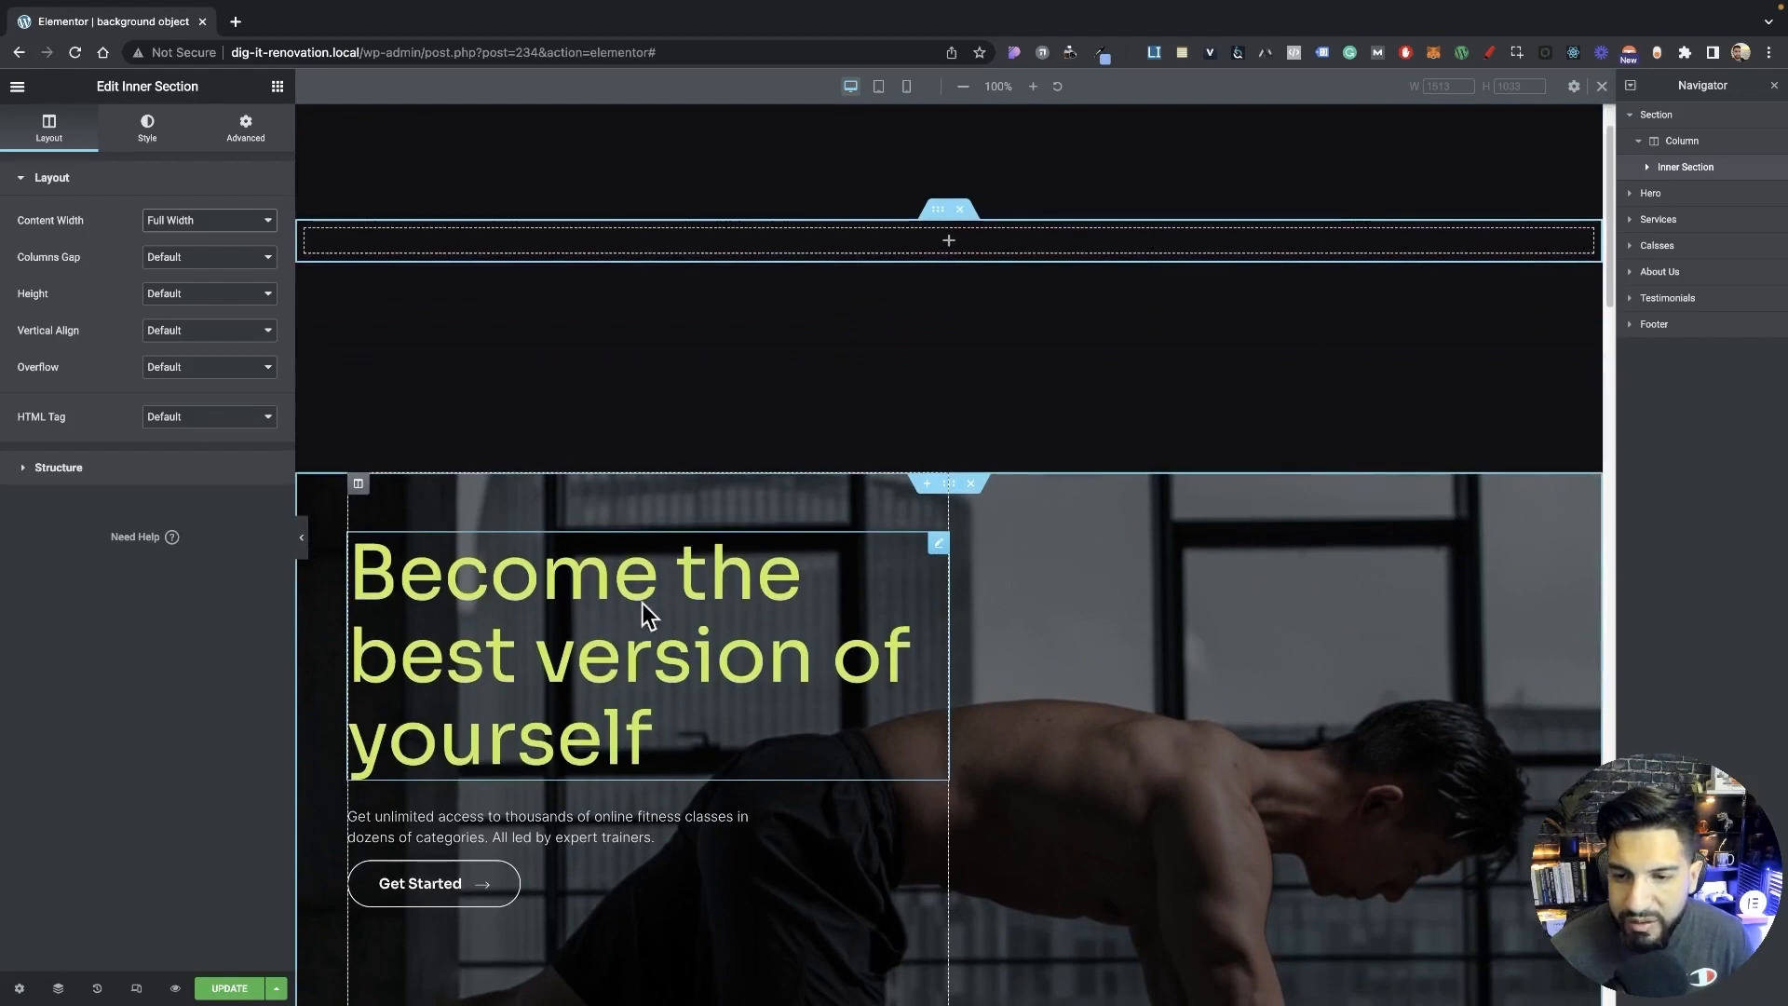
scroll(638, 616, "down", 1)
scroll(643, 617, "down", 1)
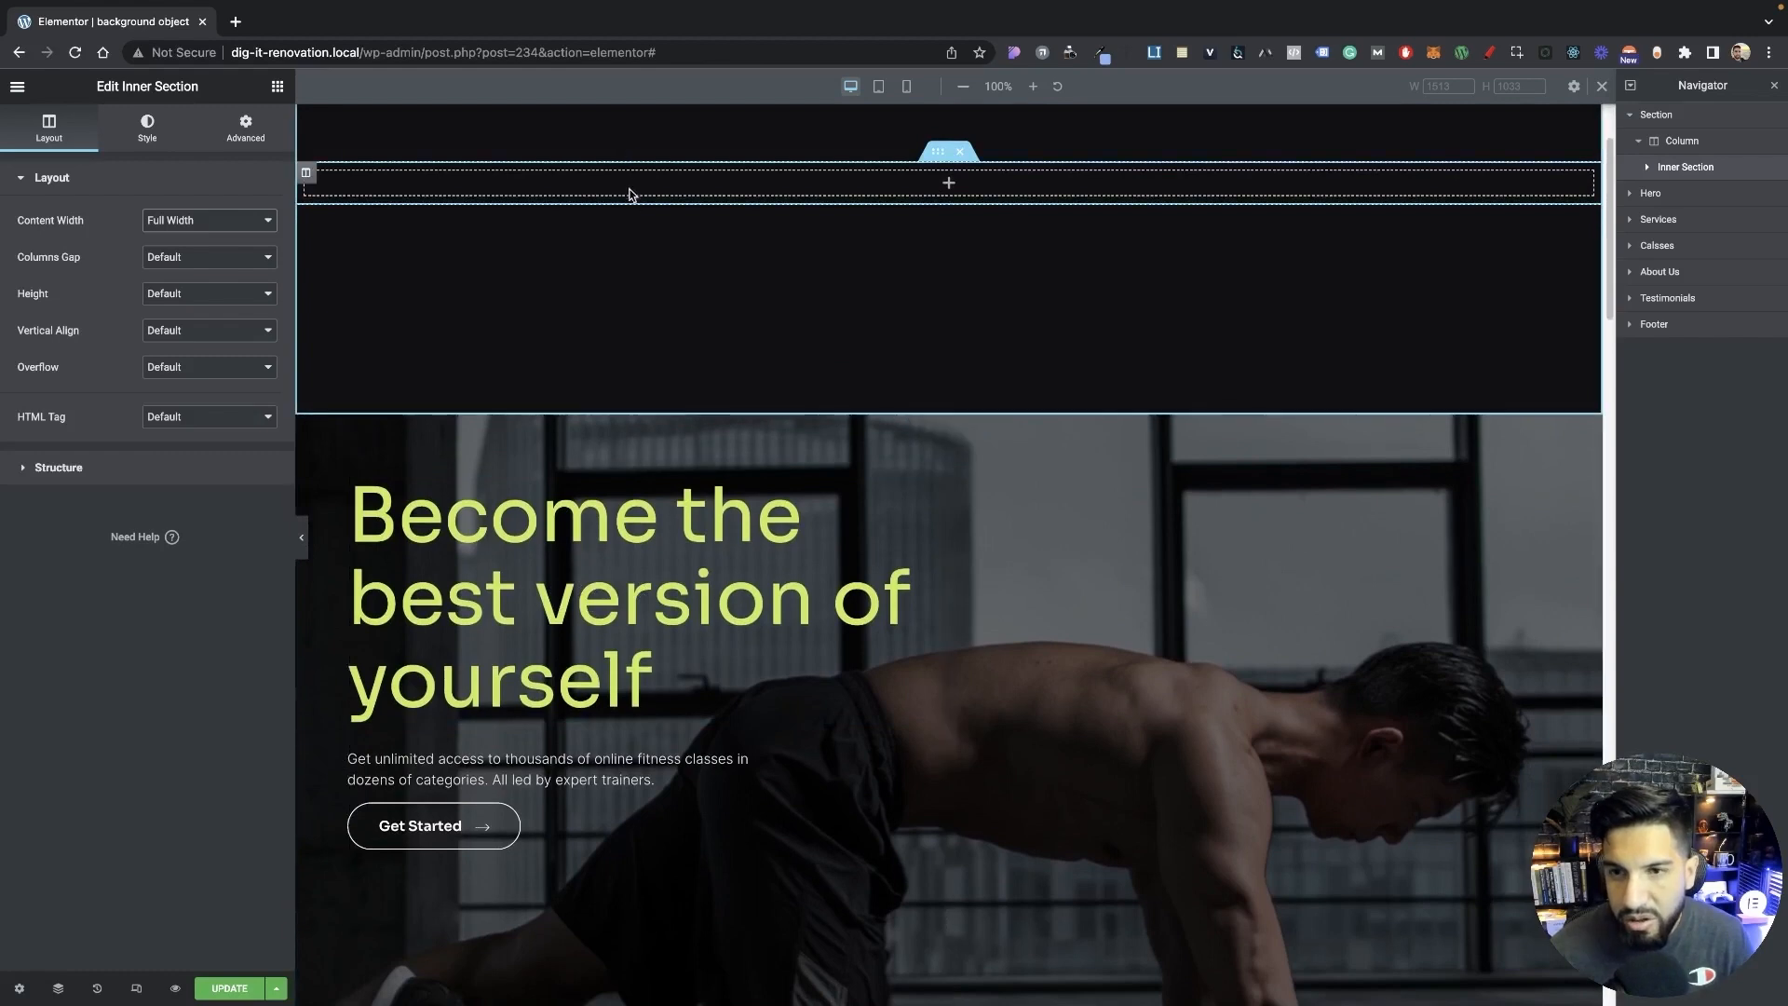
right_click(635, 580)
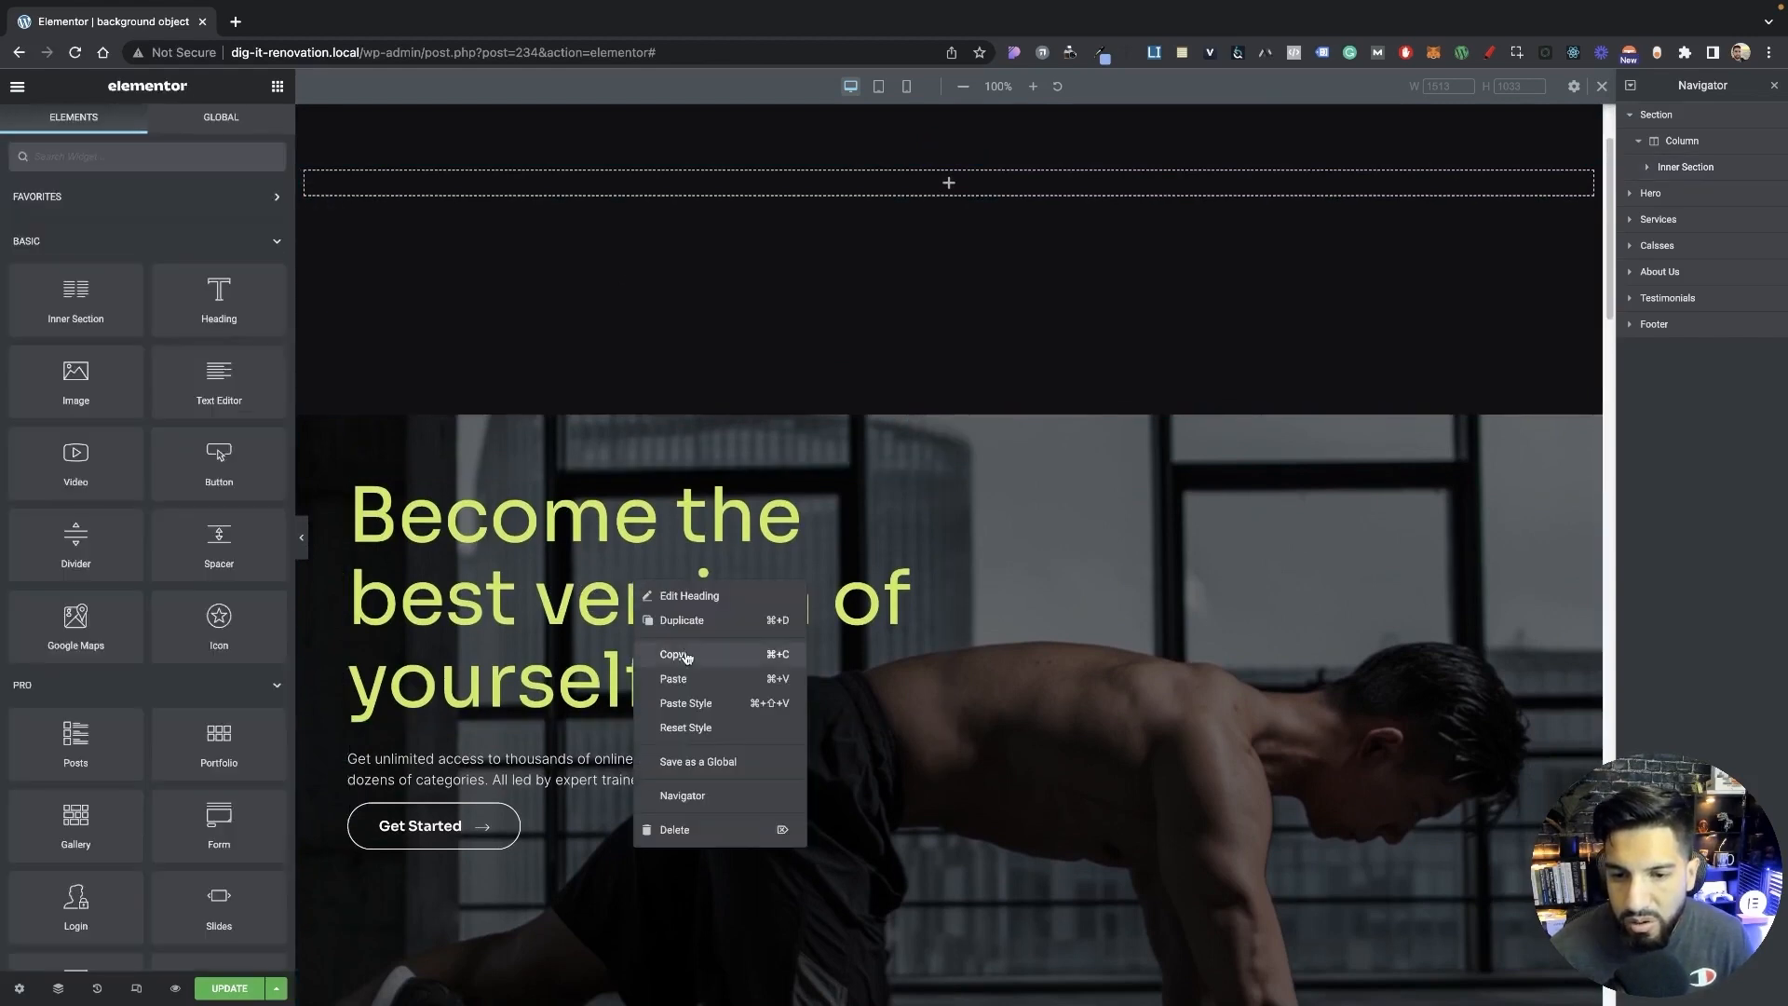
left_click(685, 658)
scroll(583, 512, "up", 1)
right_click(499, 221)
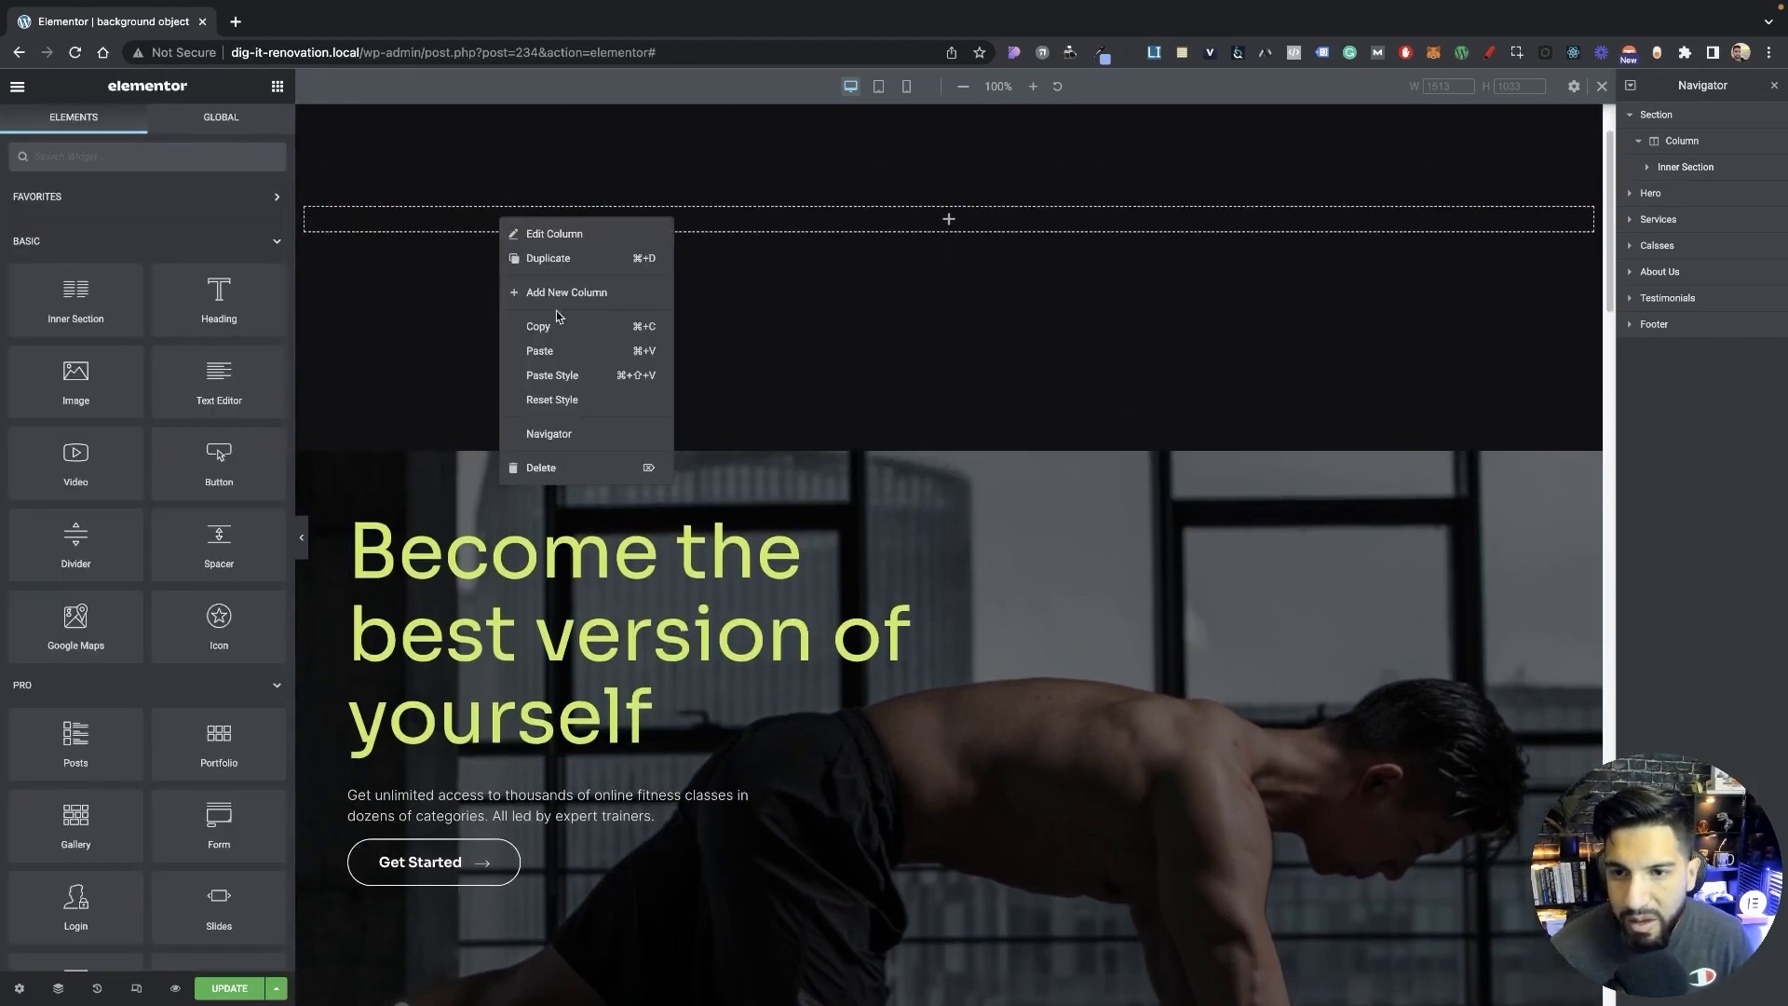
left_click(558, 351)
Copy the existing hero's description paragraph and paste it below the heading in the new inner section.
scroll(813, 441, "down", 2)
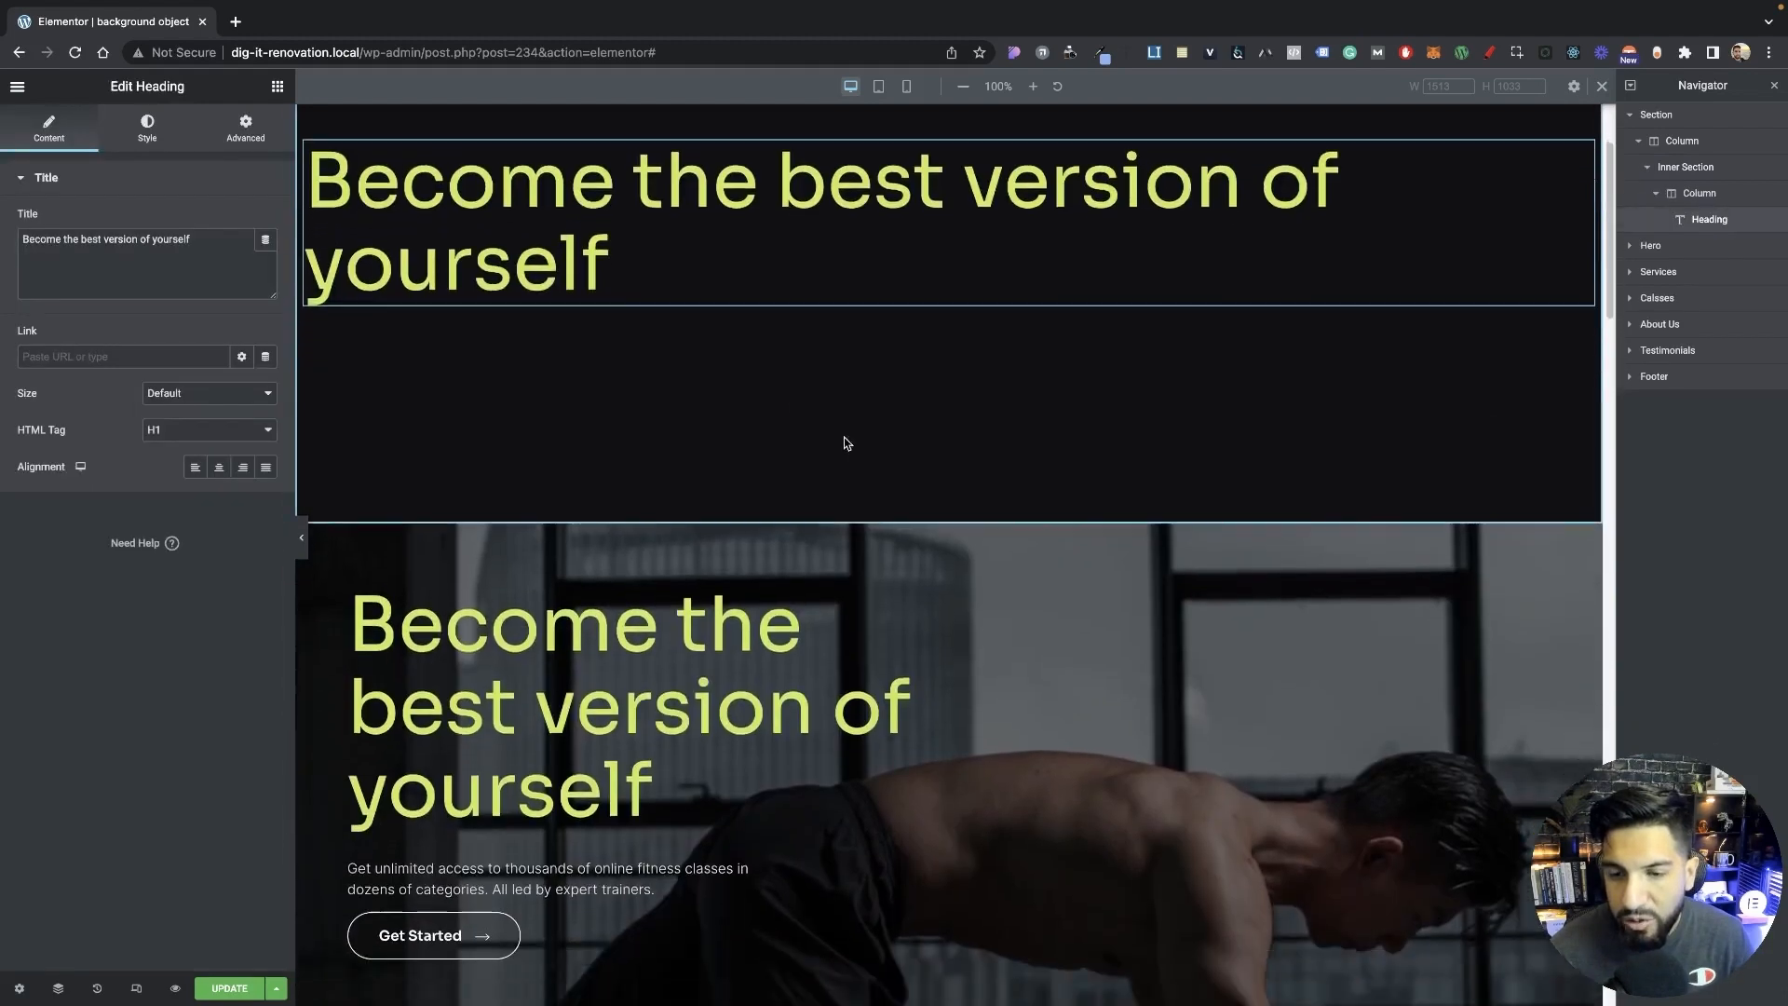
scroll(922, 465, "up", 3)
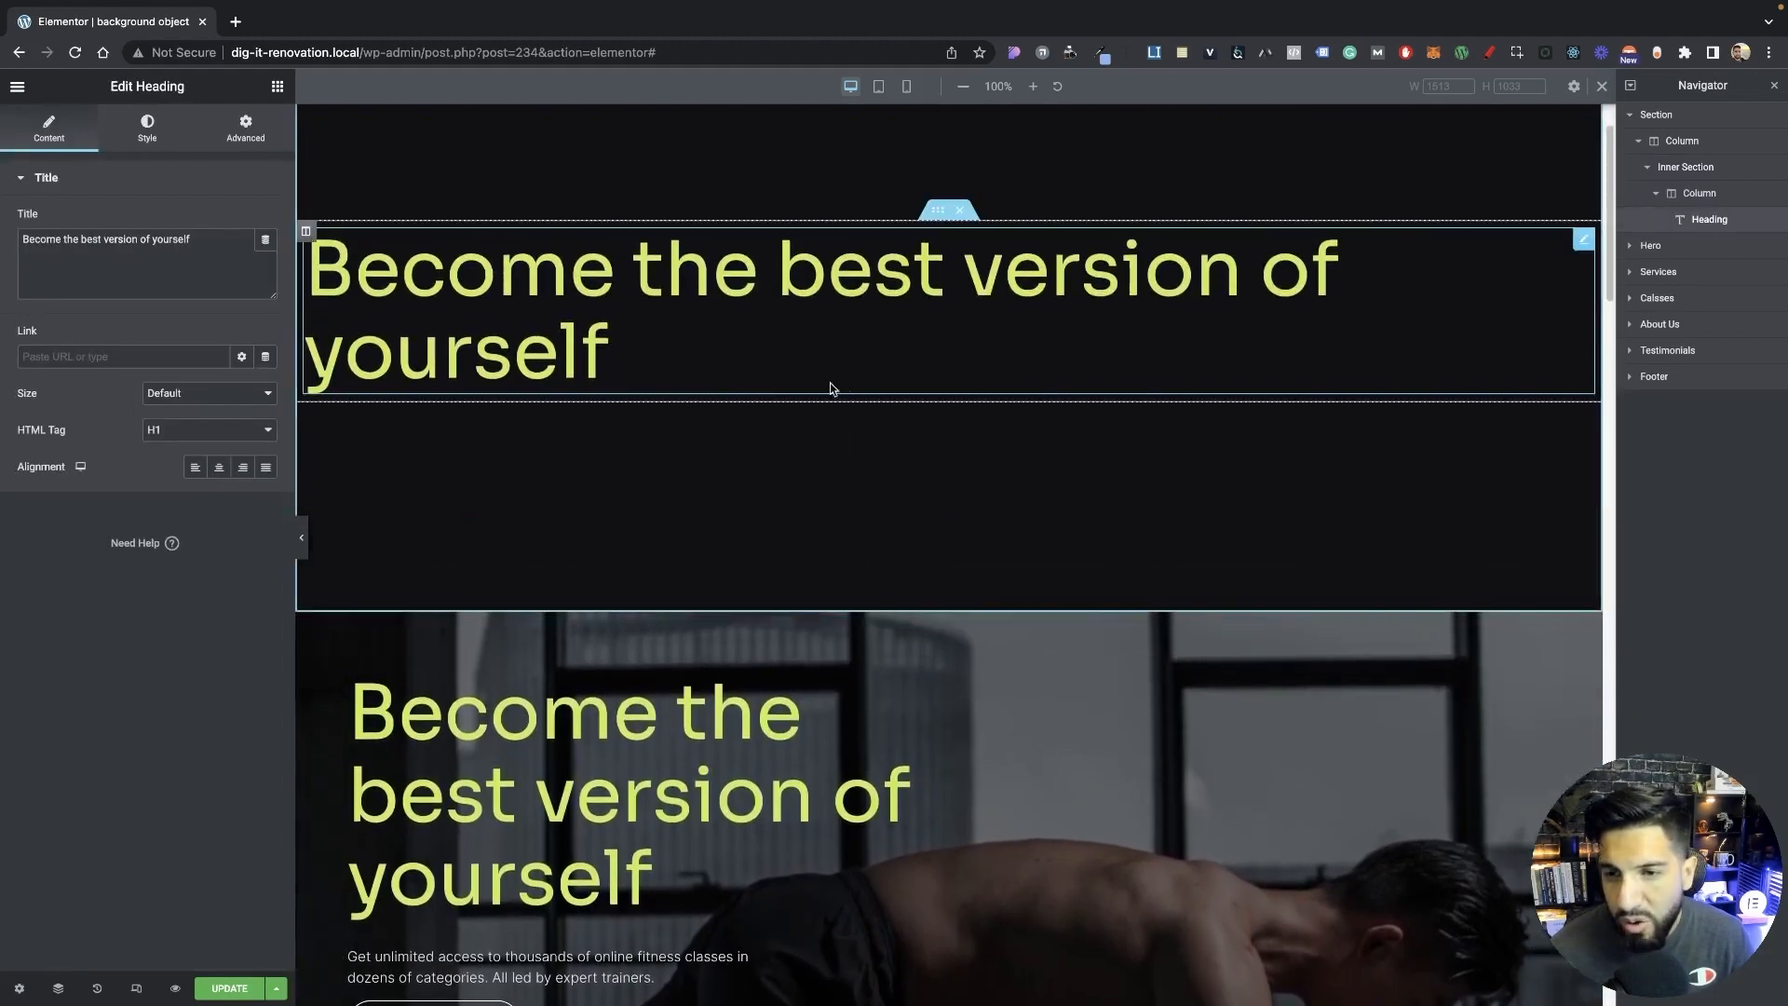
scroll(873, 374, "down", 3)
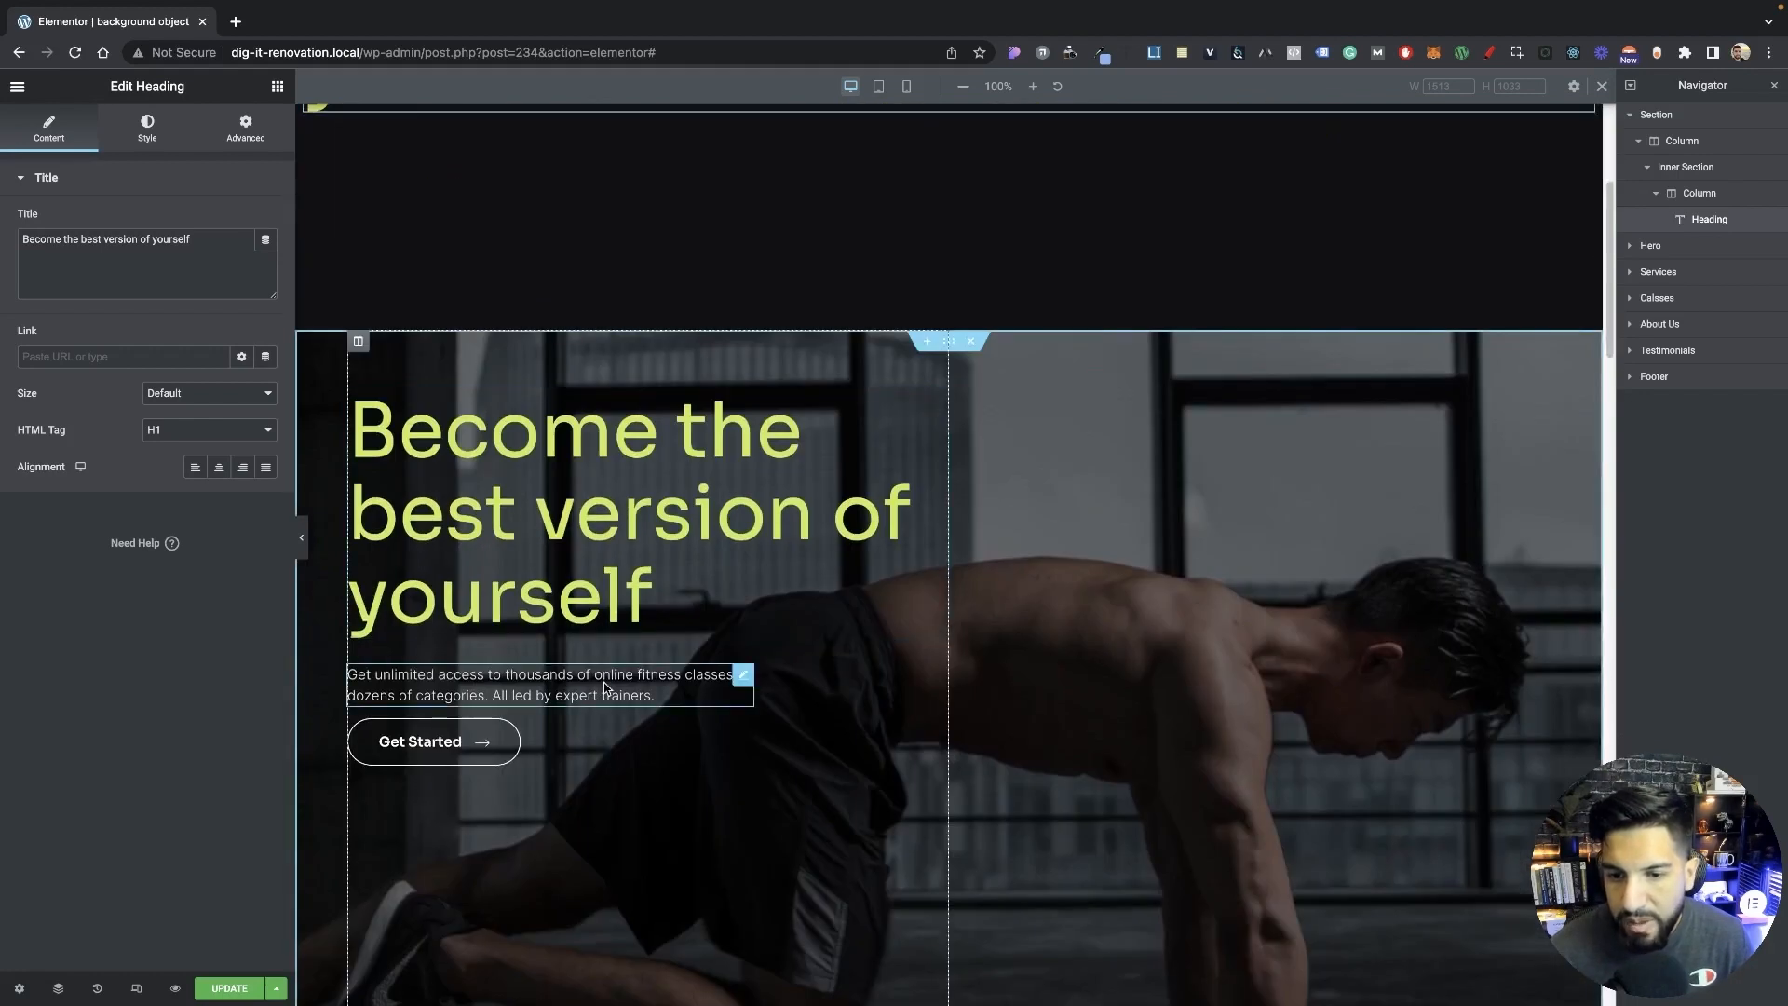
right_click(605, 687)
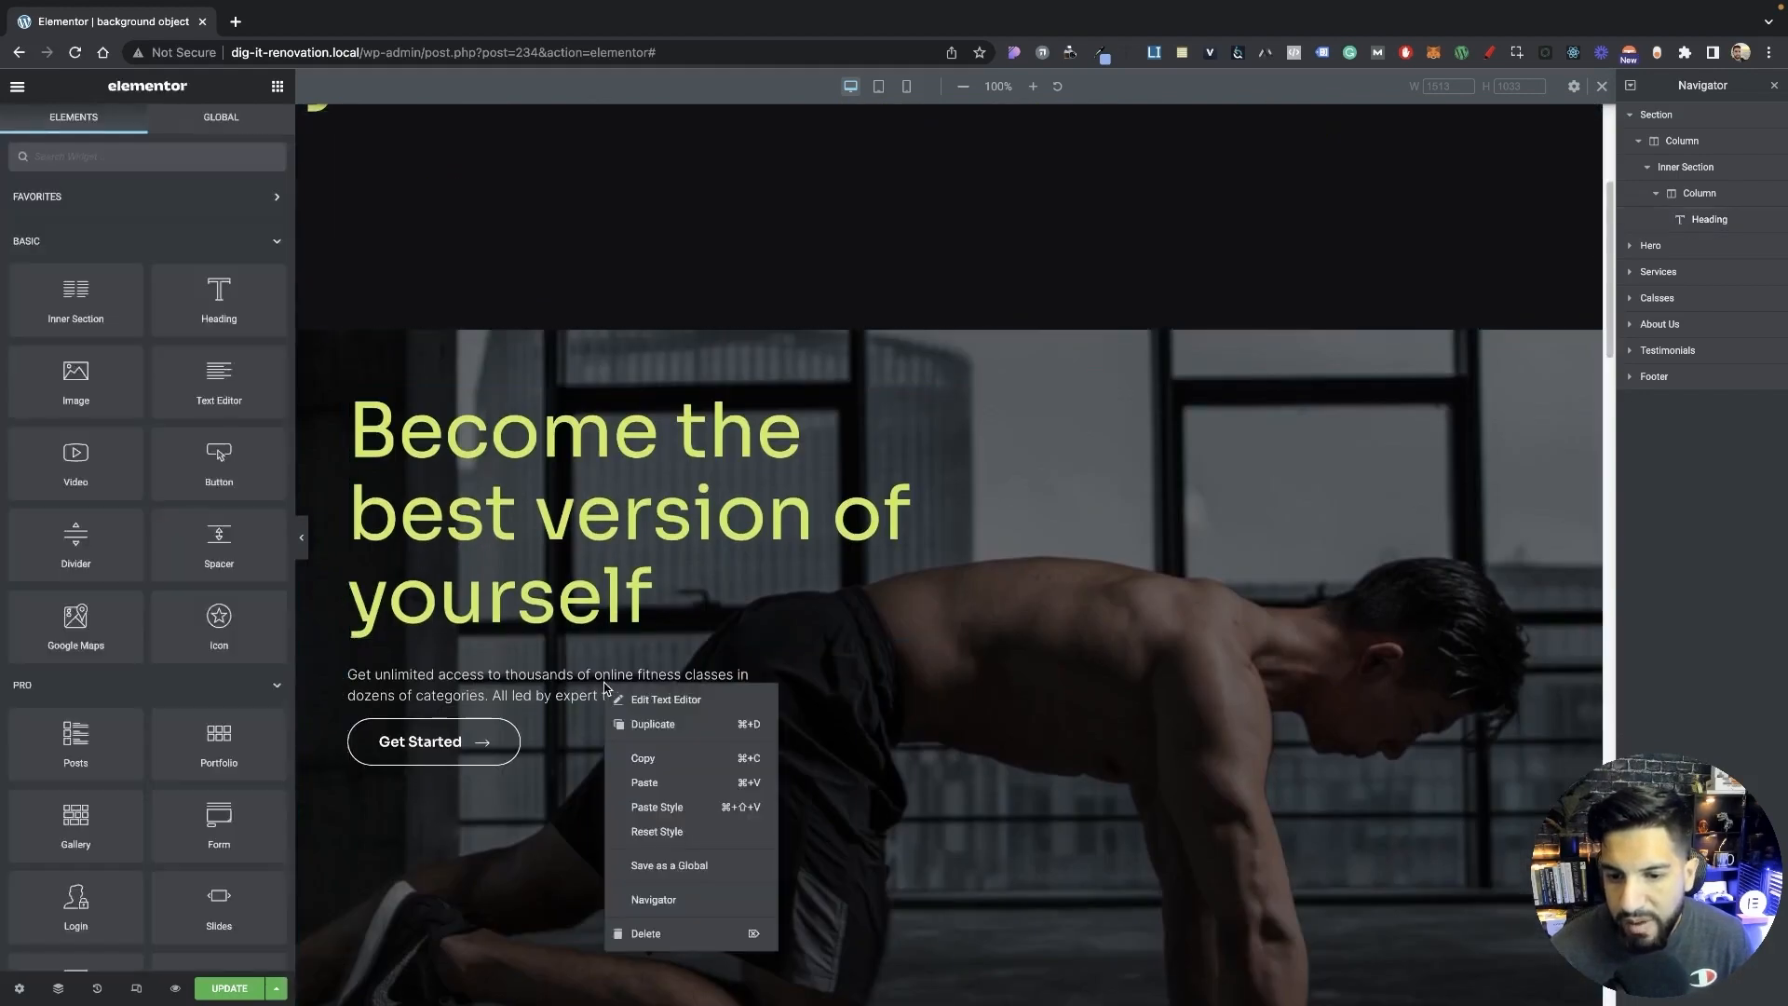
left_click(651, 755)
scroll(659, 601, "up", 2)
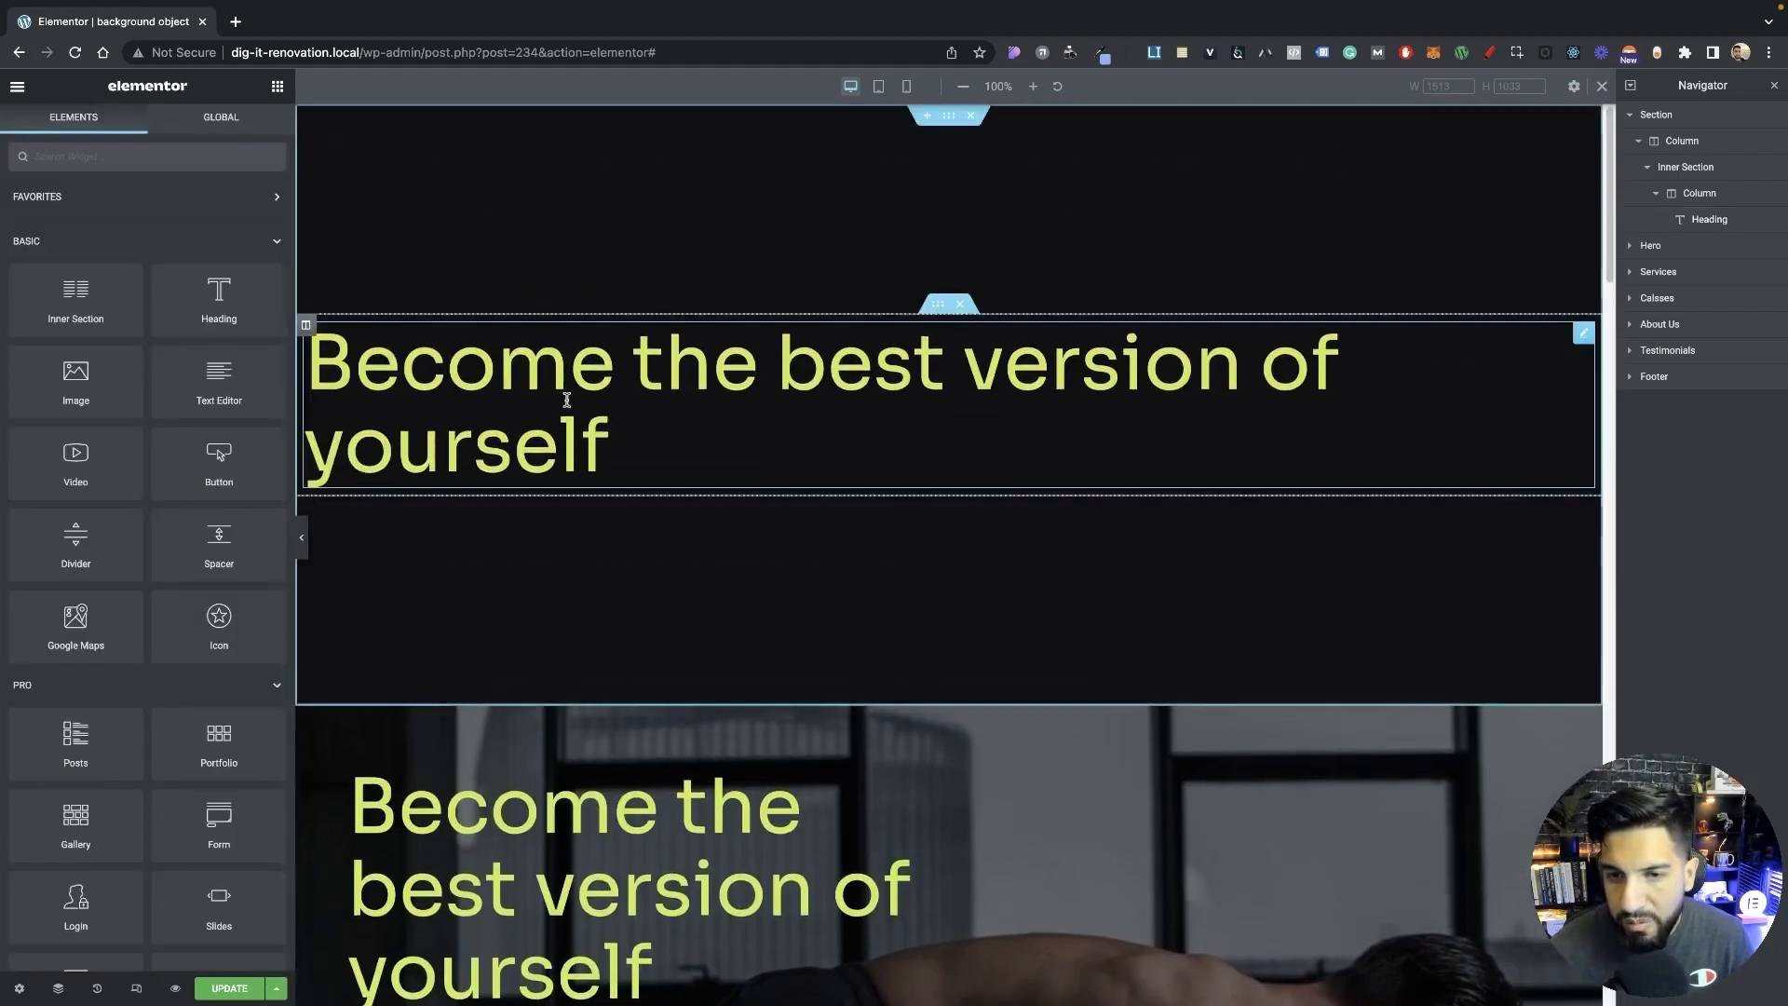
right_click(544, 398)
left_click(589, 501)
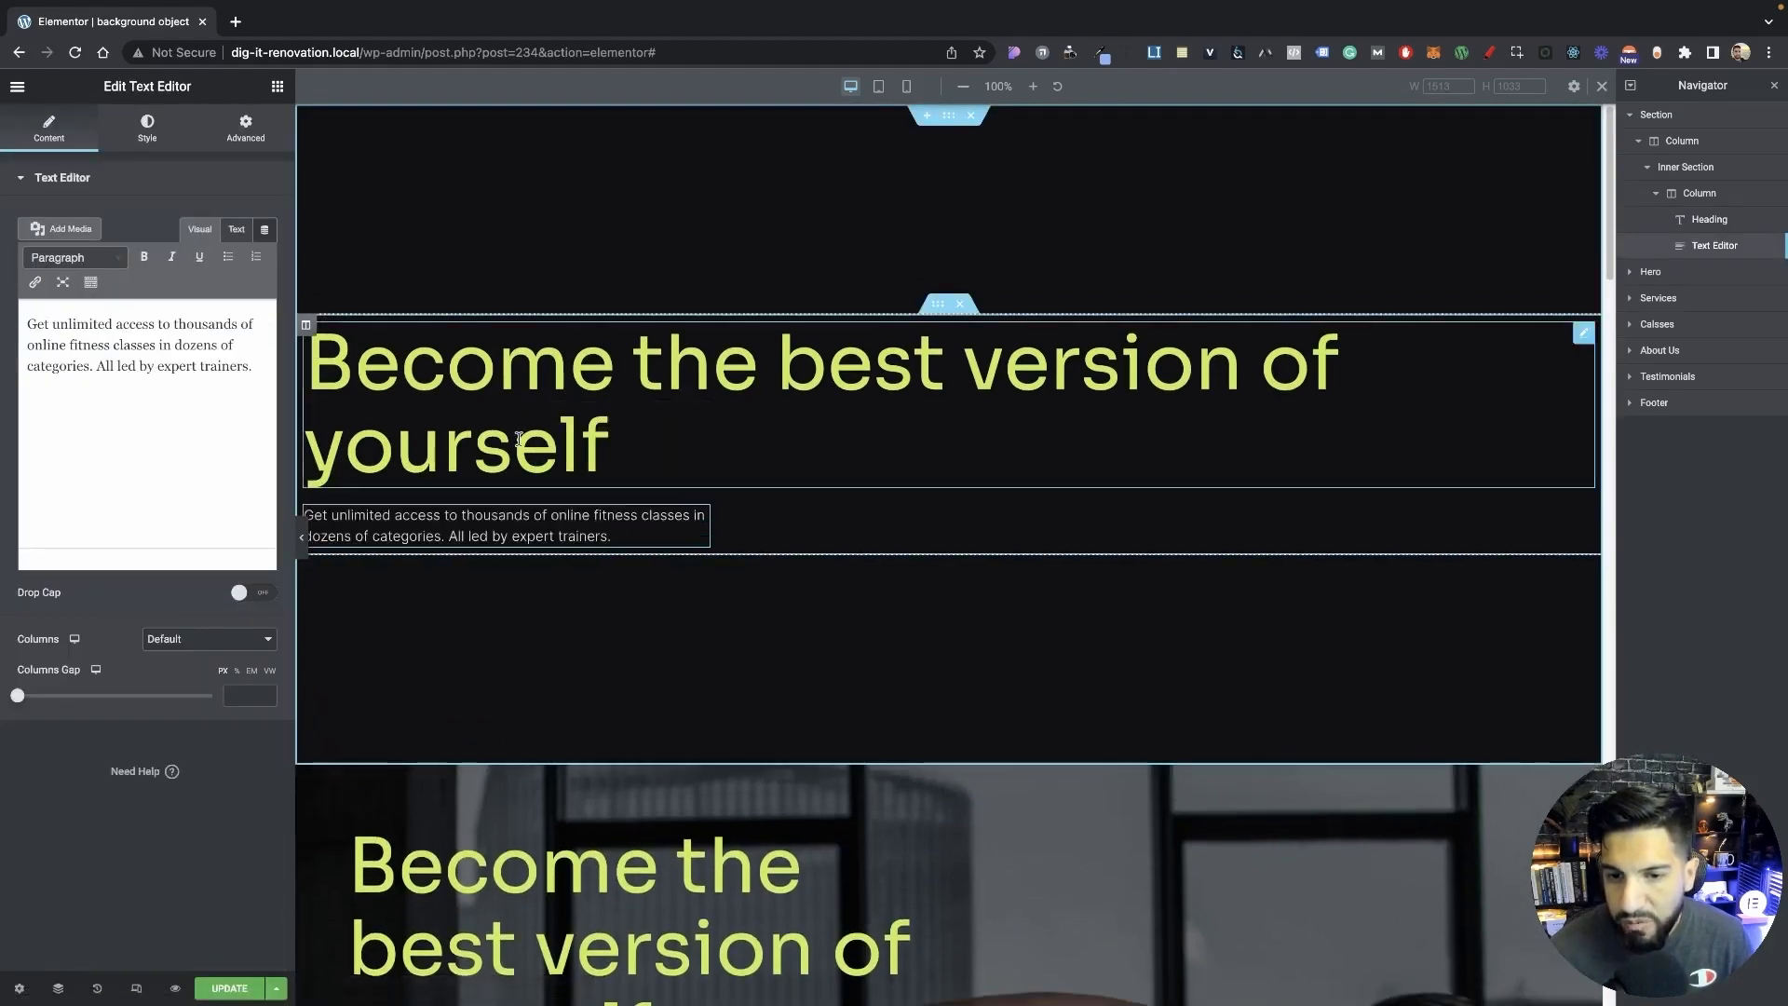
Copy the existing hero's Get Started button and paste it below the description in the new inner section.
left_click(245, 129)
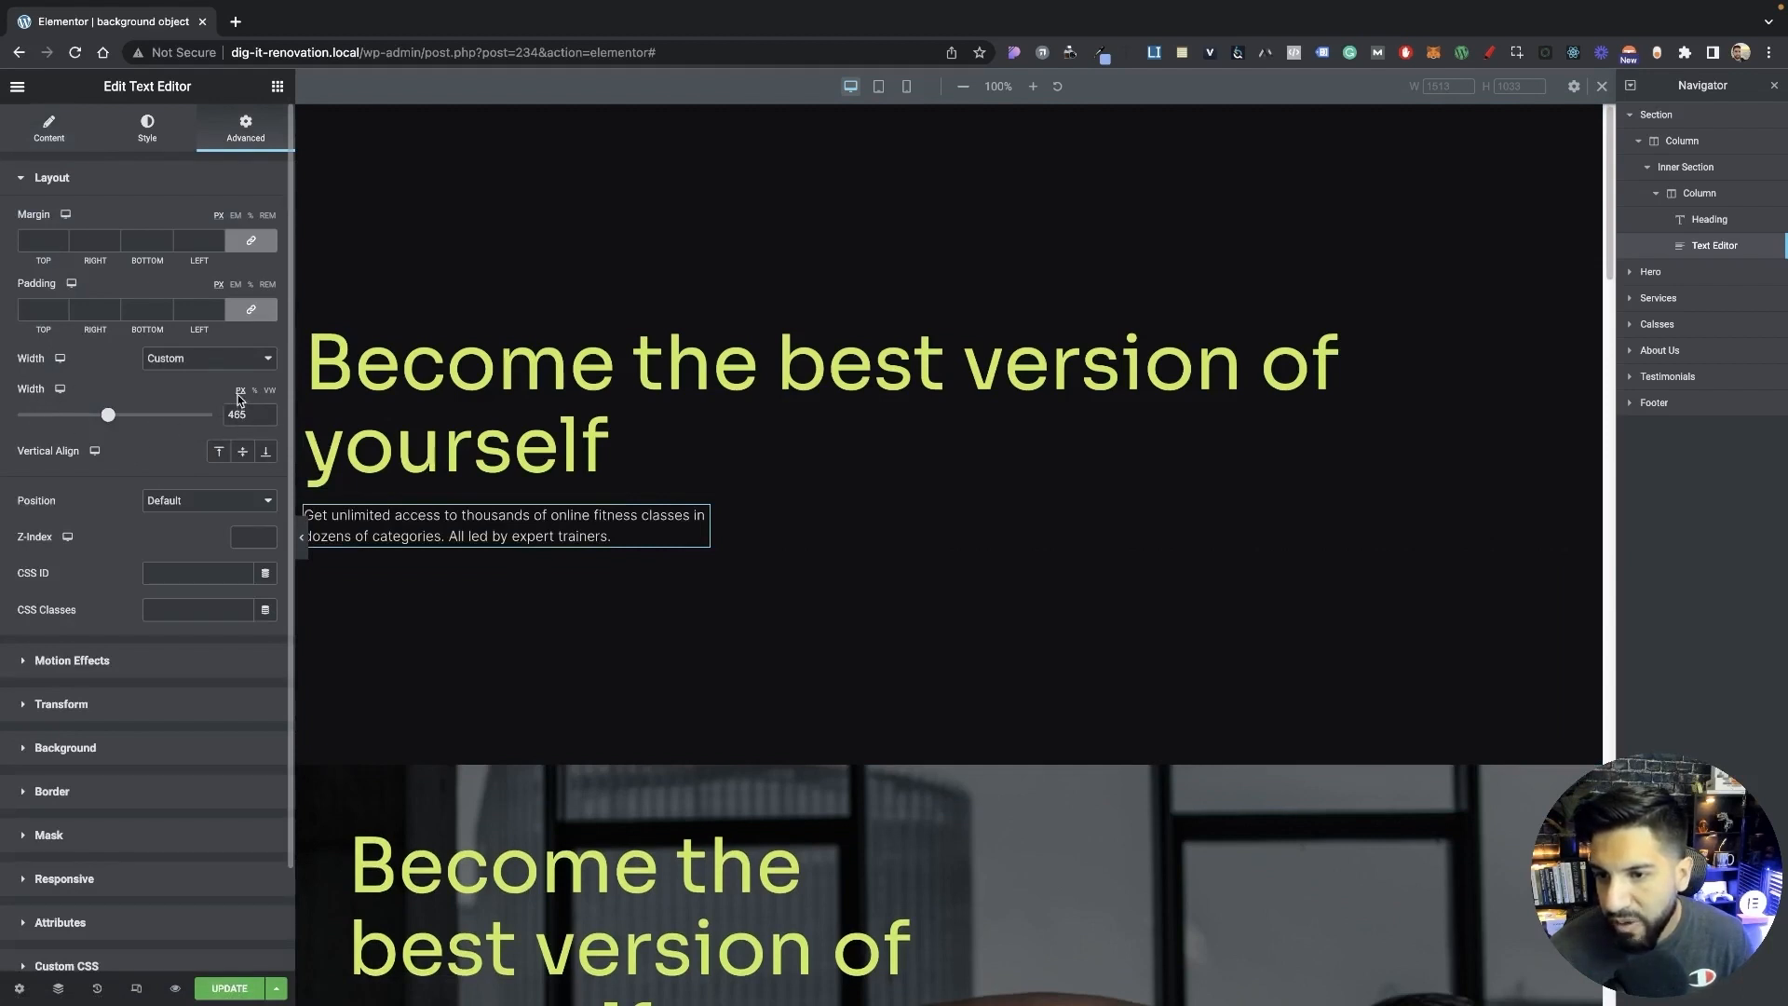
scroll(631, 542, "down", 4)
right_click(479, 850)
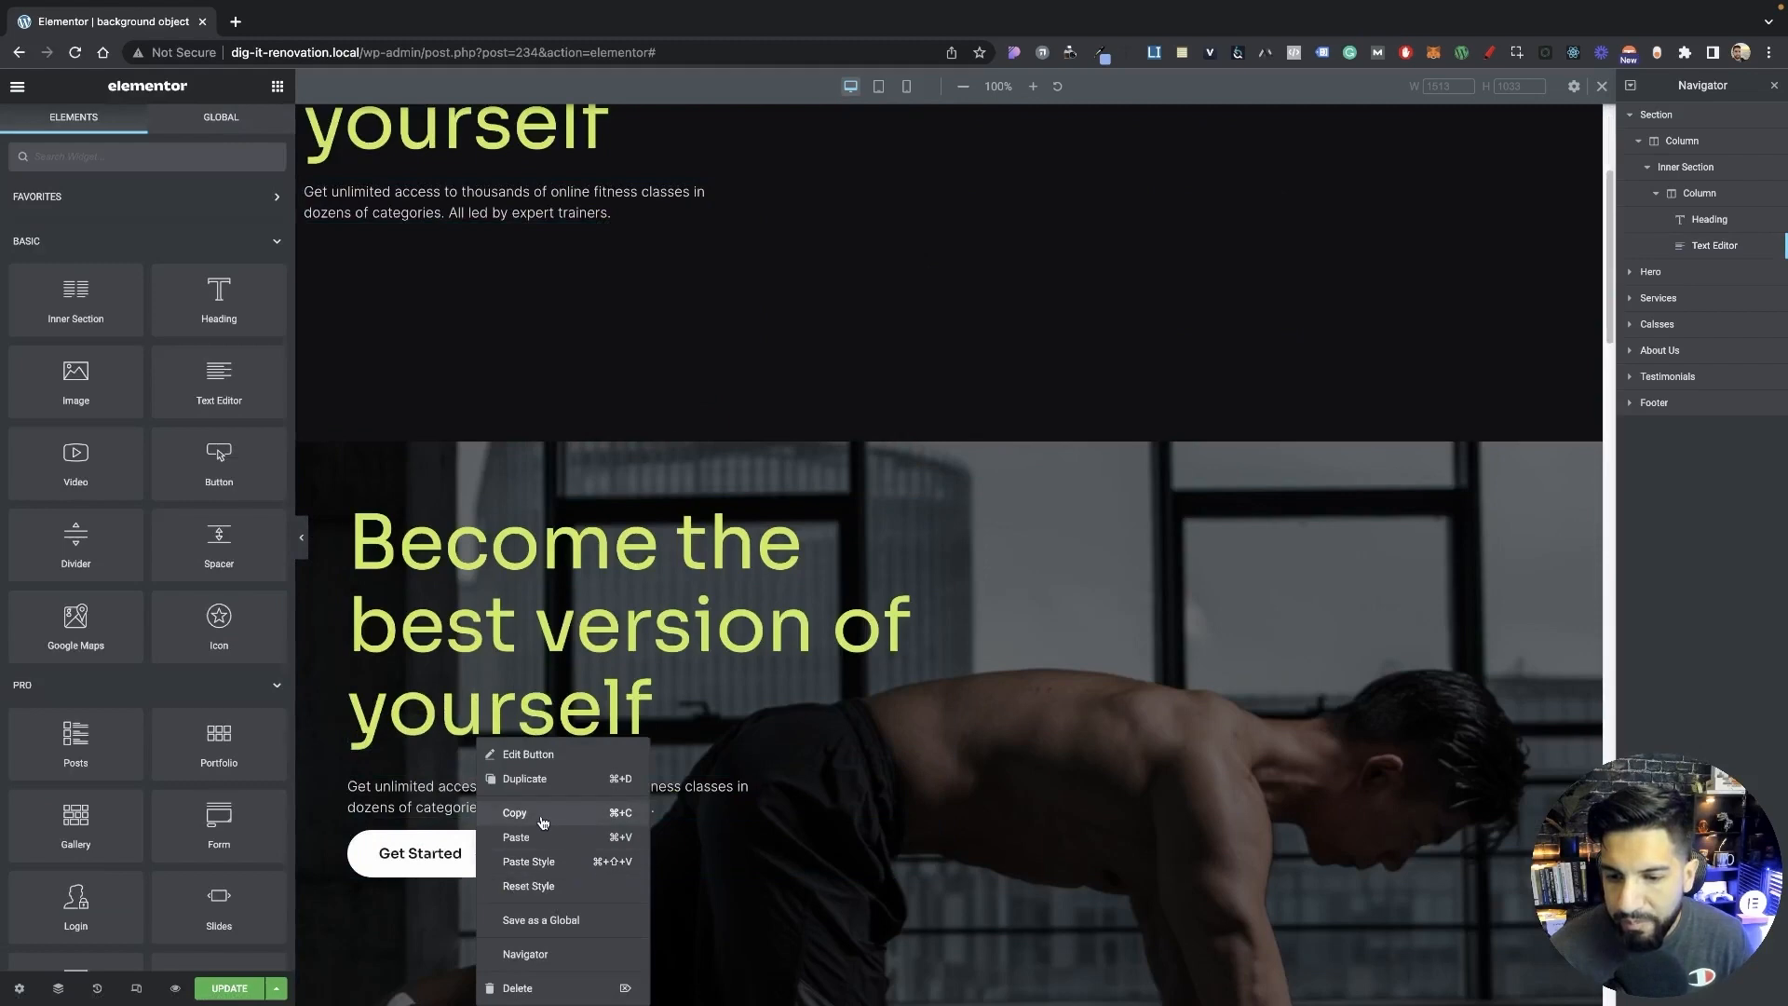
left_click(421, 357)
key("ctrl+v")
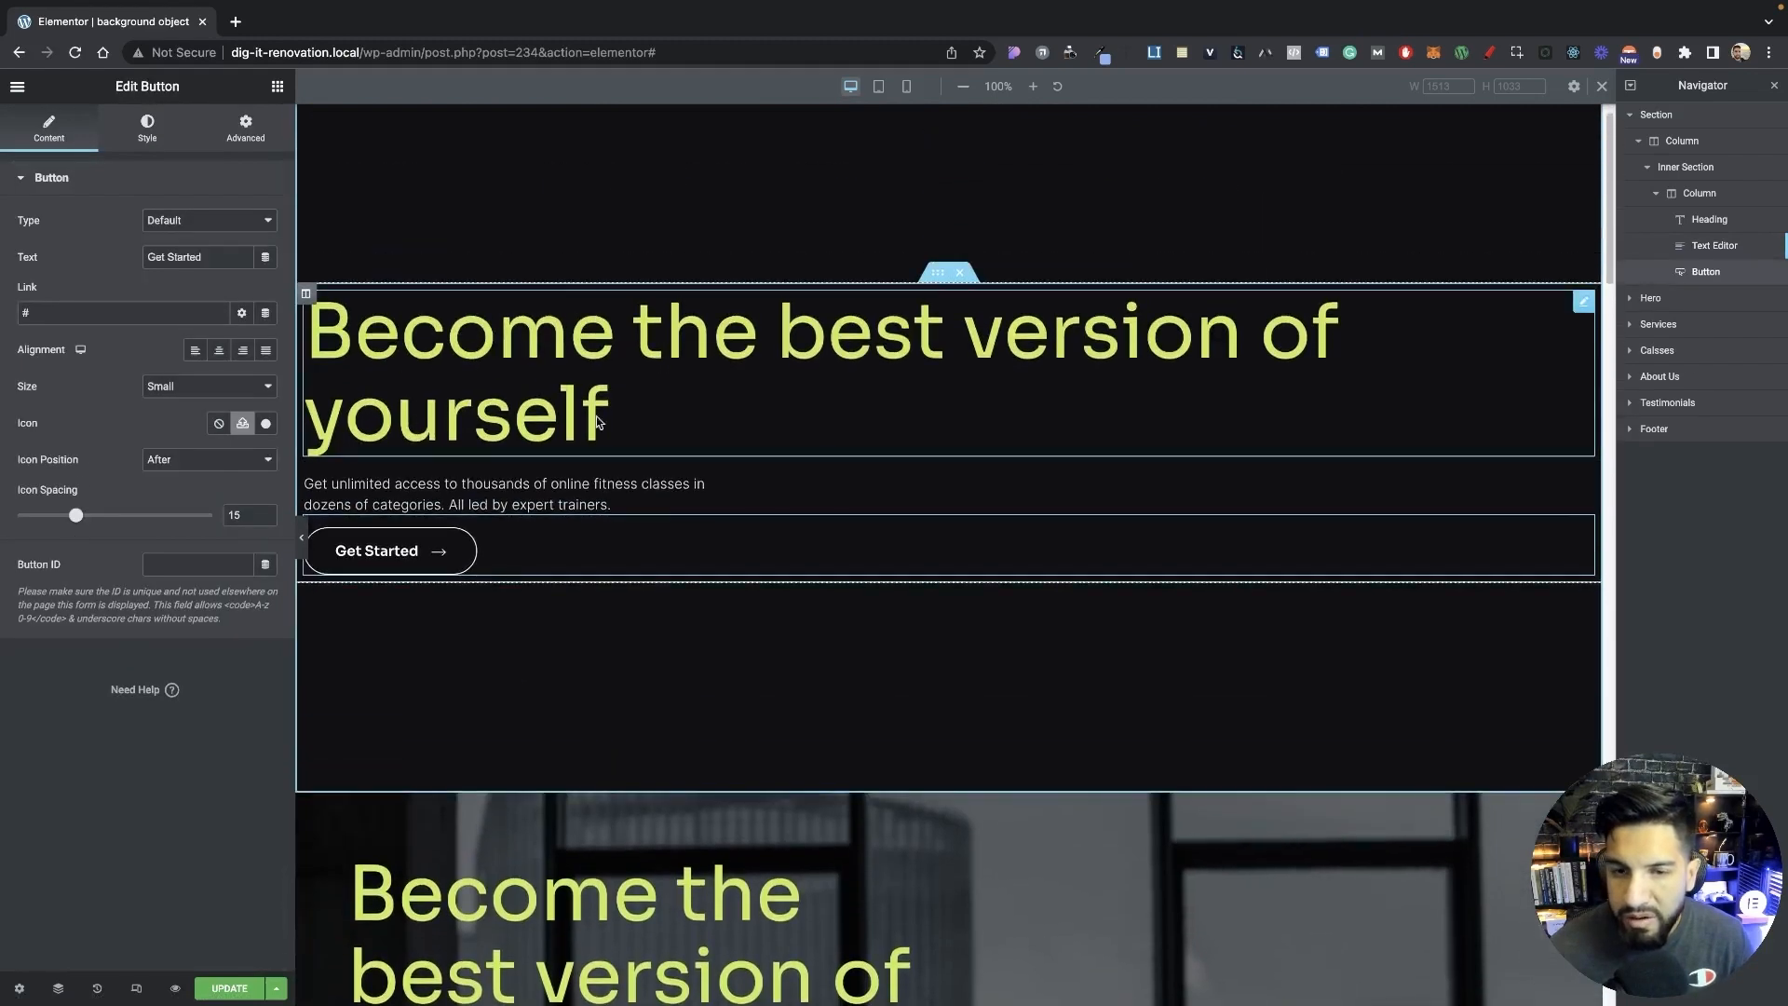
Set 2_Home_Online_Training-Hero.jpg from the media library as the new outer section's background image.
scroll(901, 583, "down", 4)
scroll(725, 510, "up", 5)
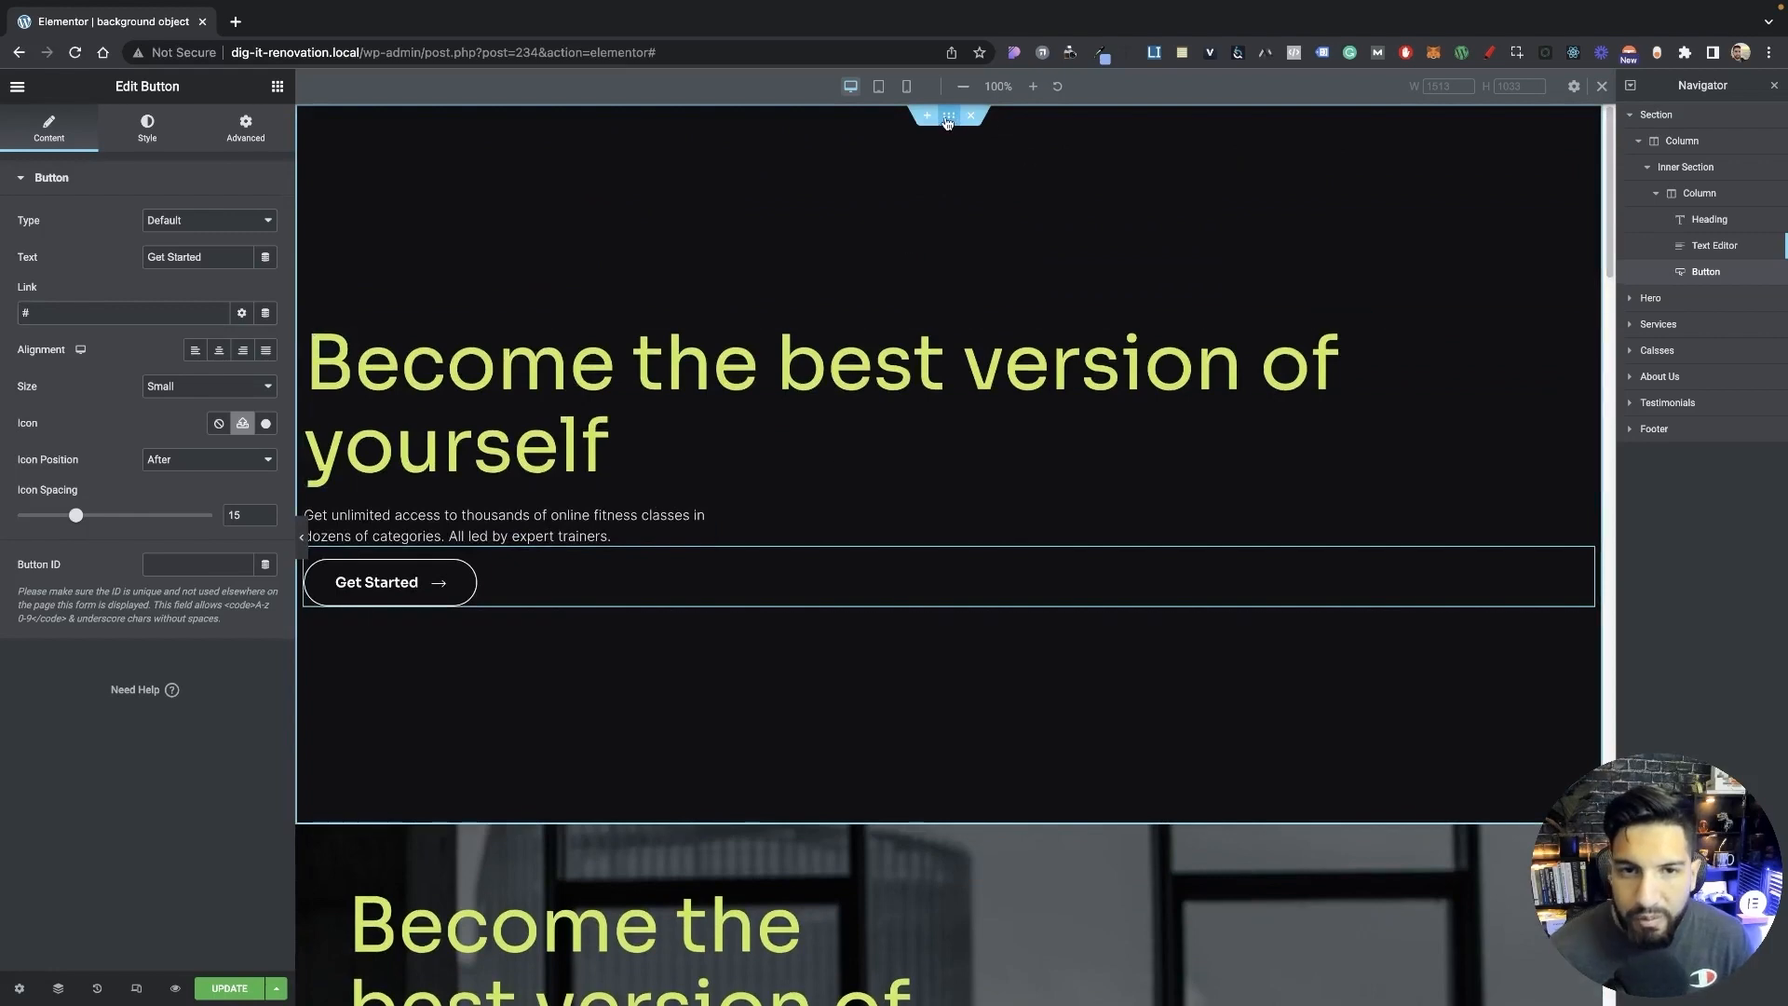
left_click(945, 119)
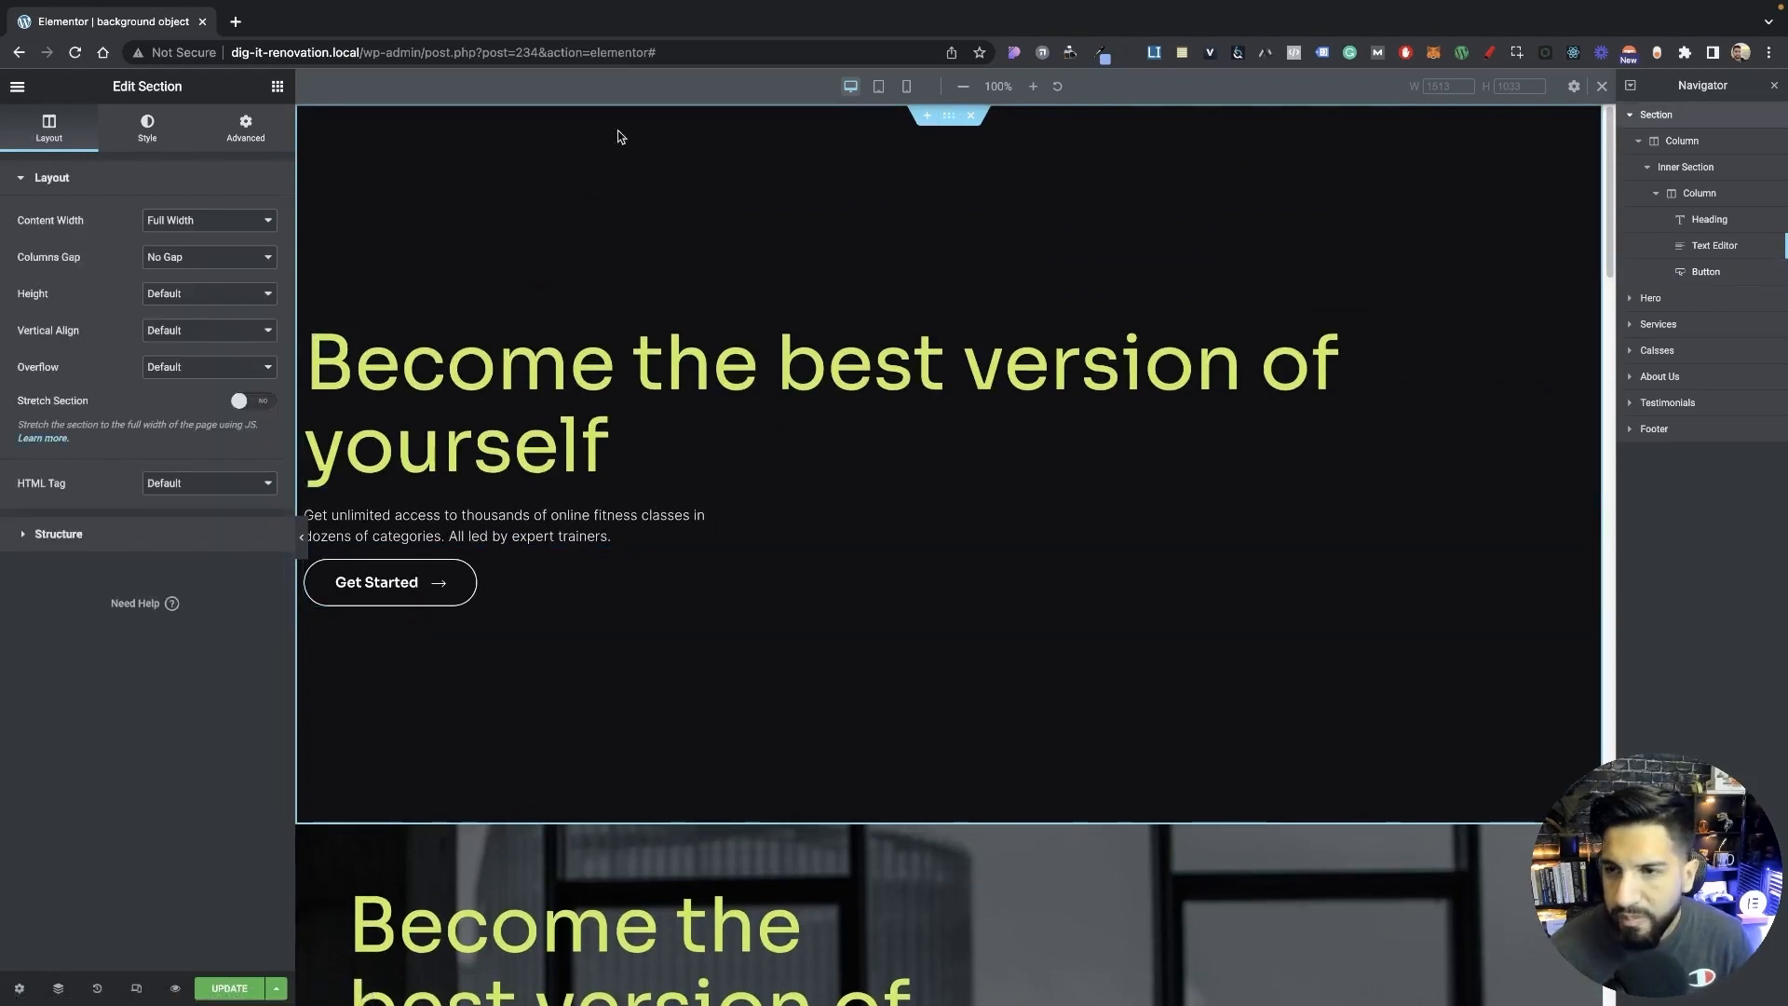
left_click(160, 145)
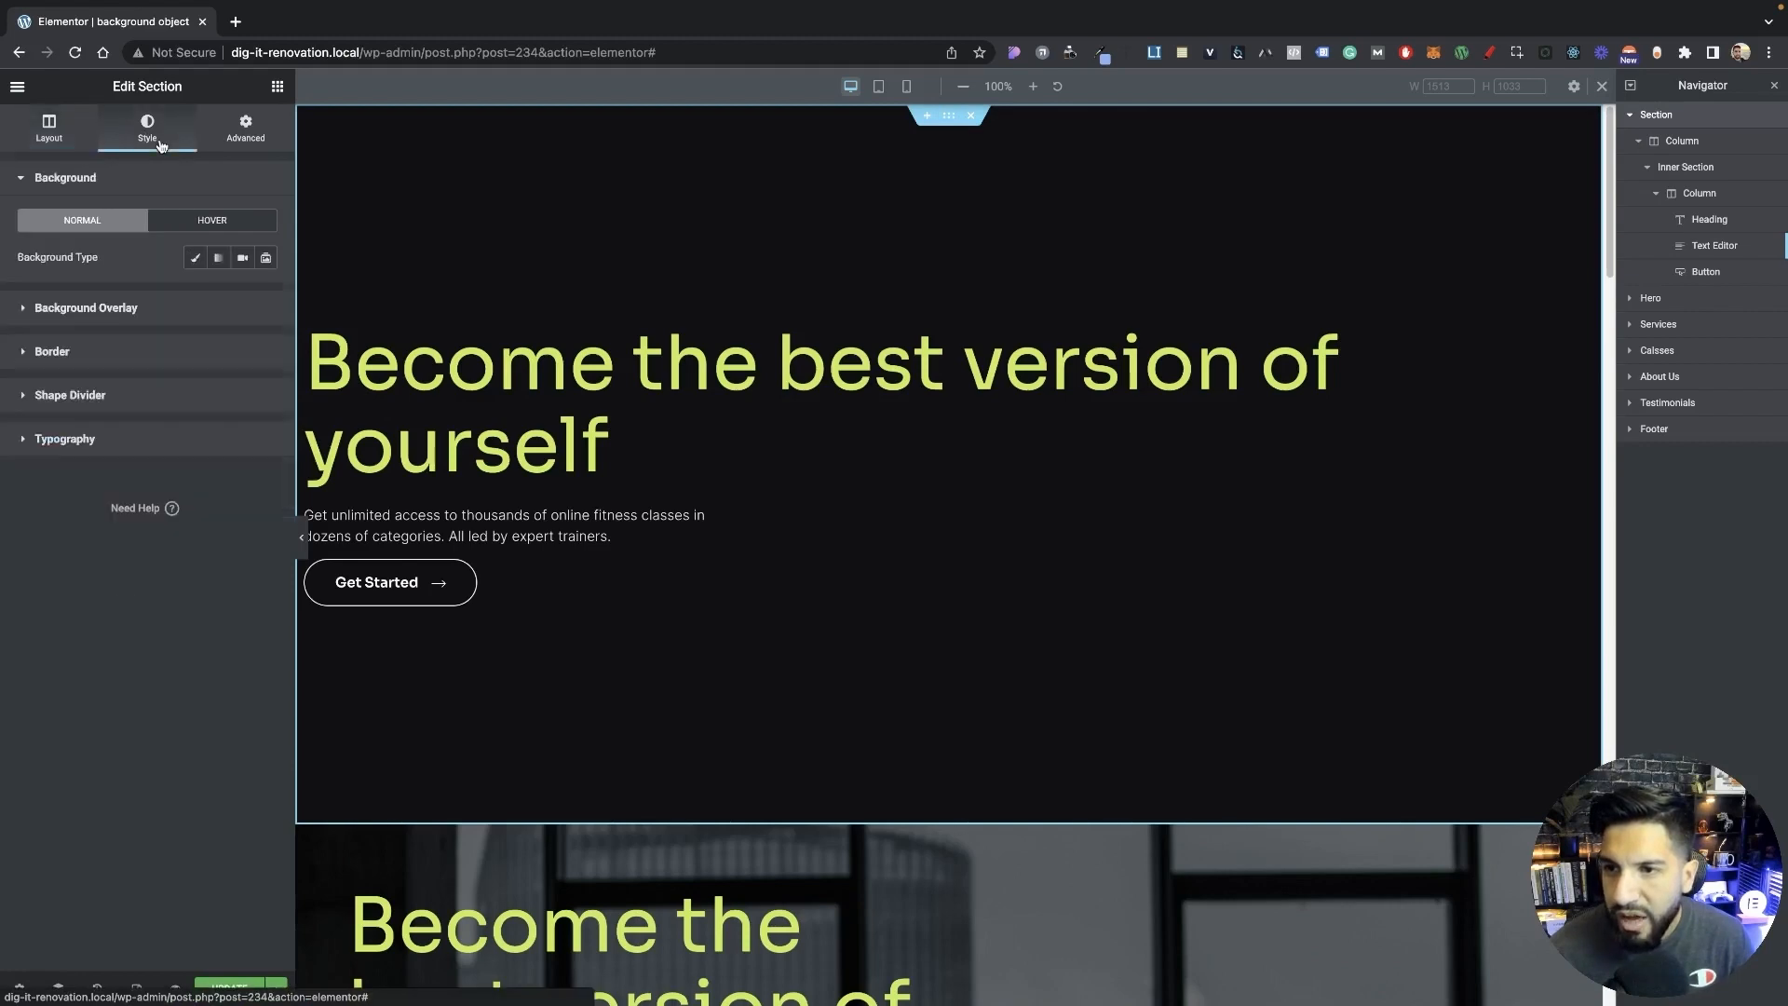
left_click(197, 261)
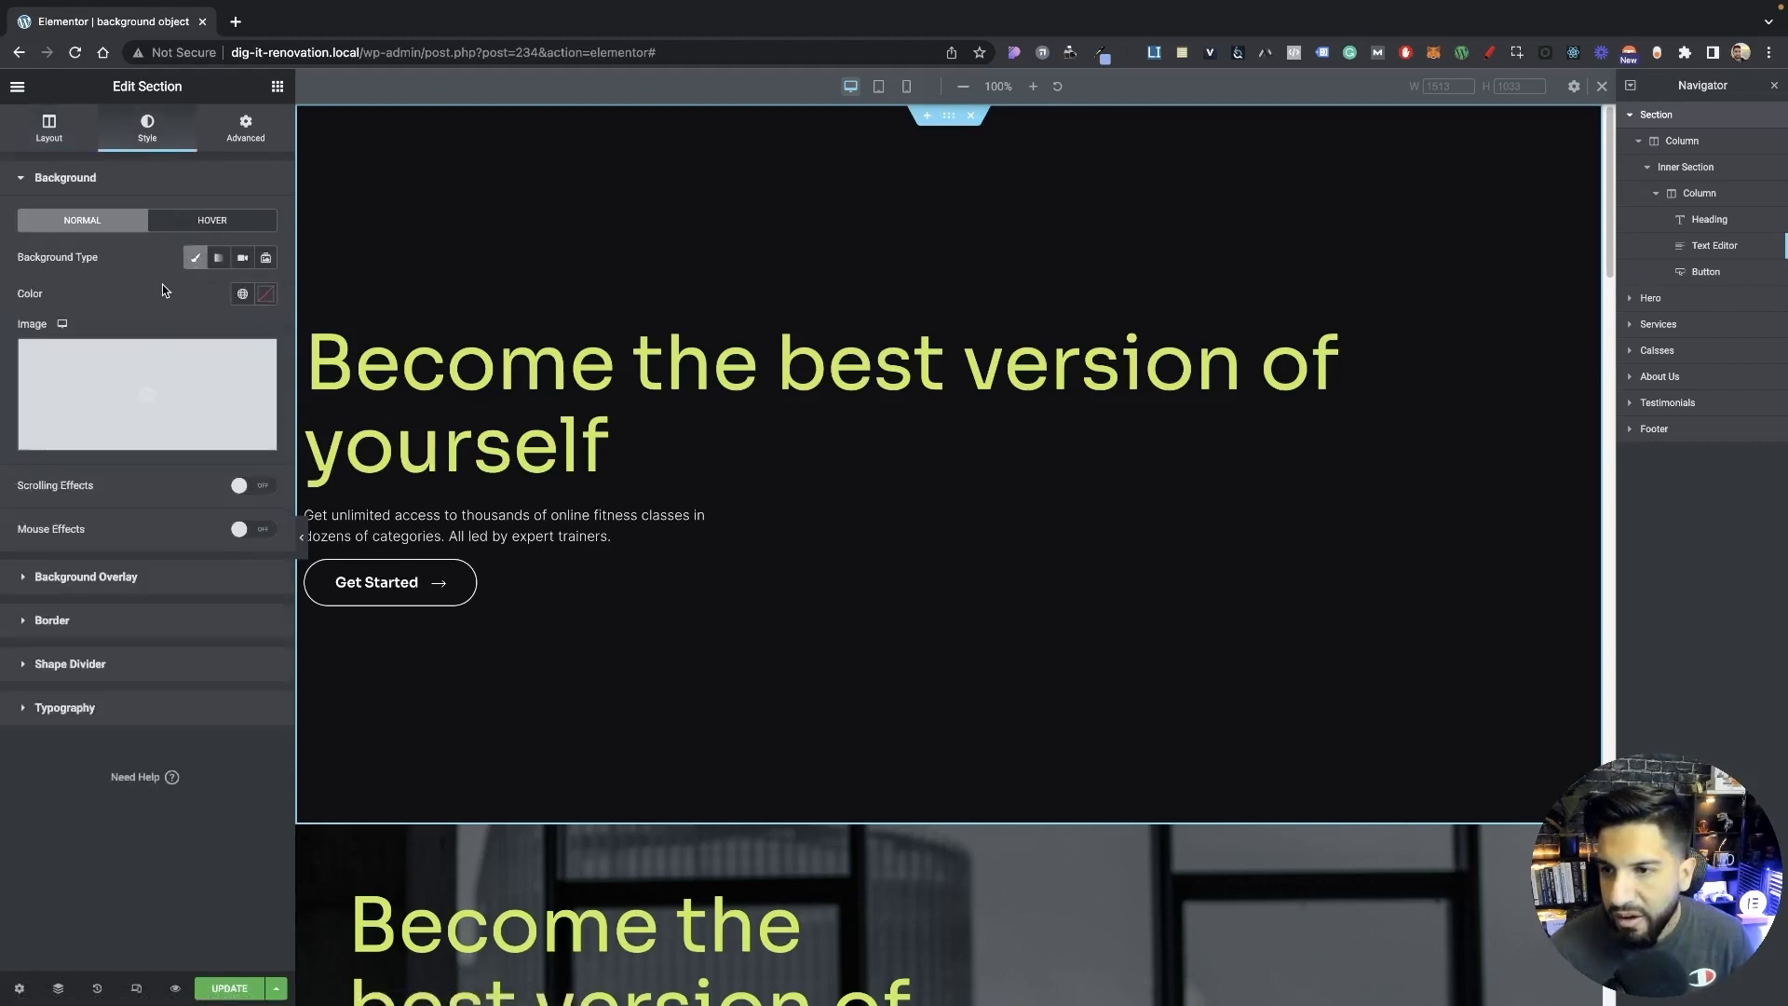
scroll(885, 354, "down", 7)
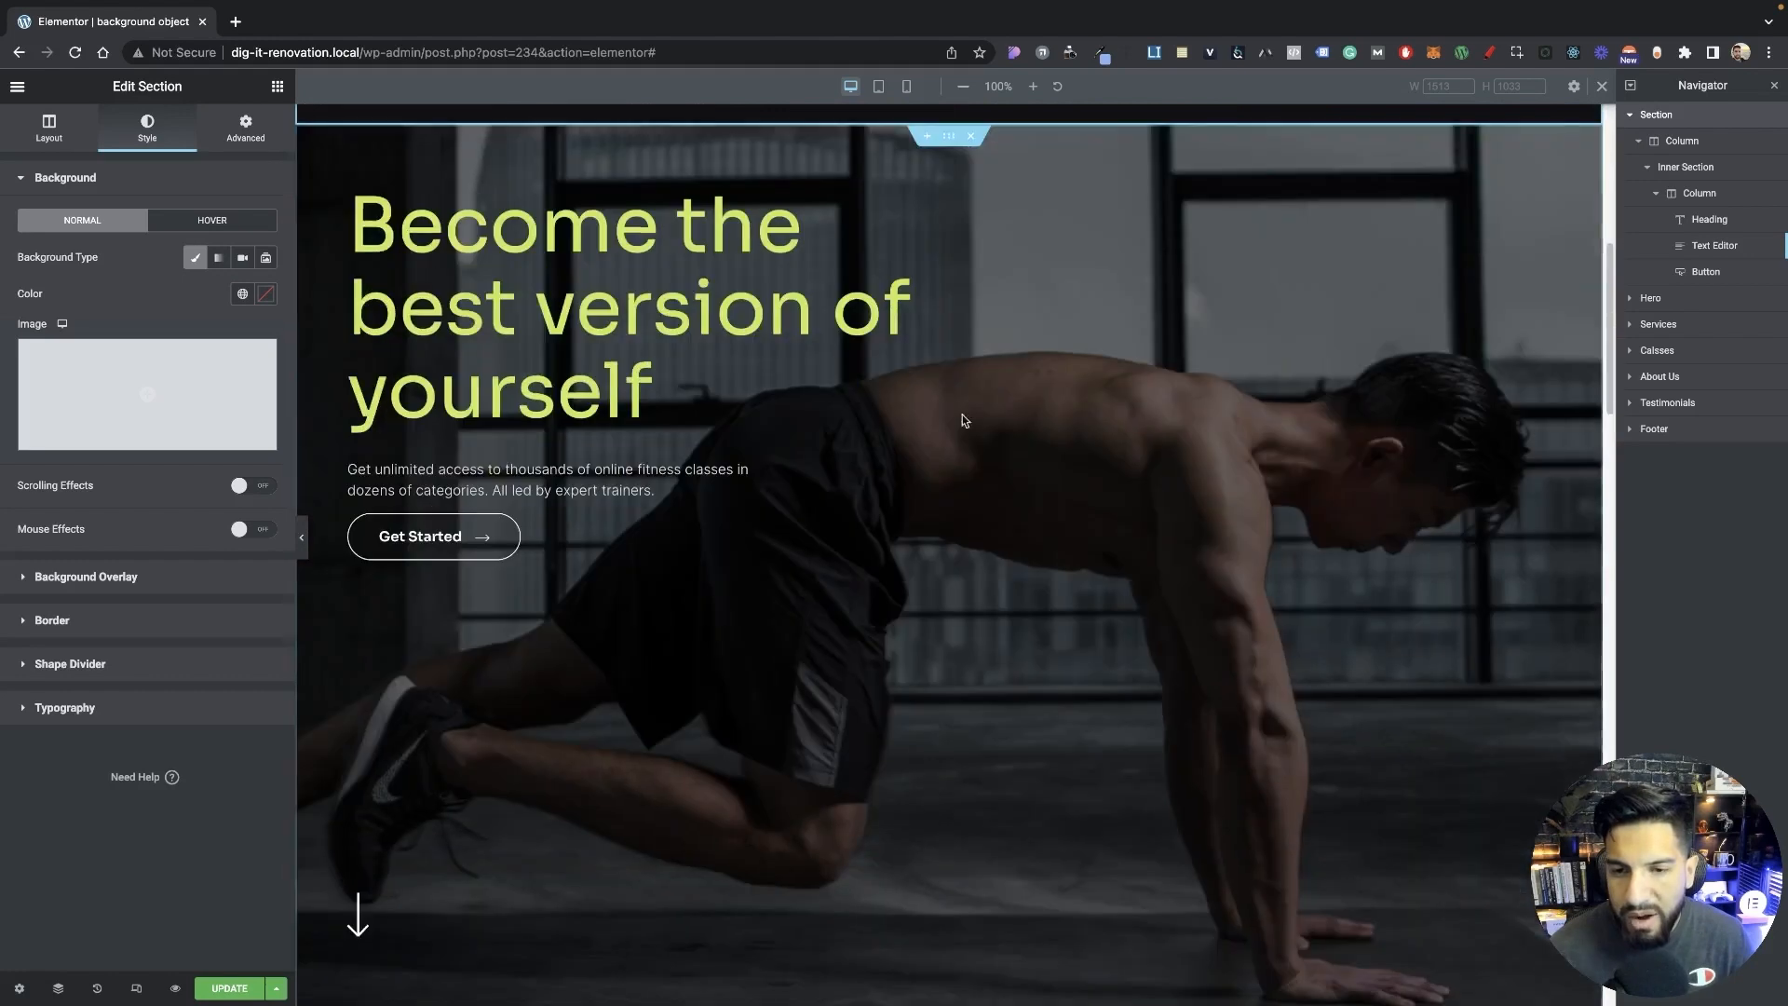
scroll(998, 474, "up", 7)
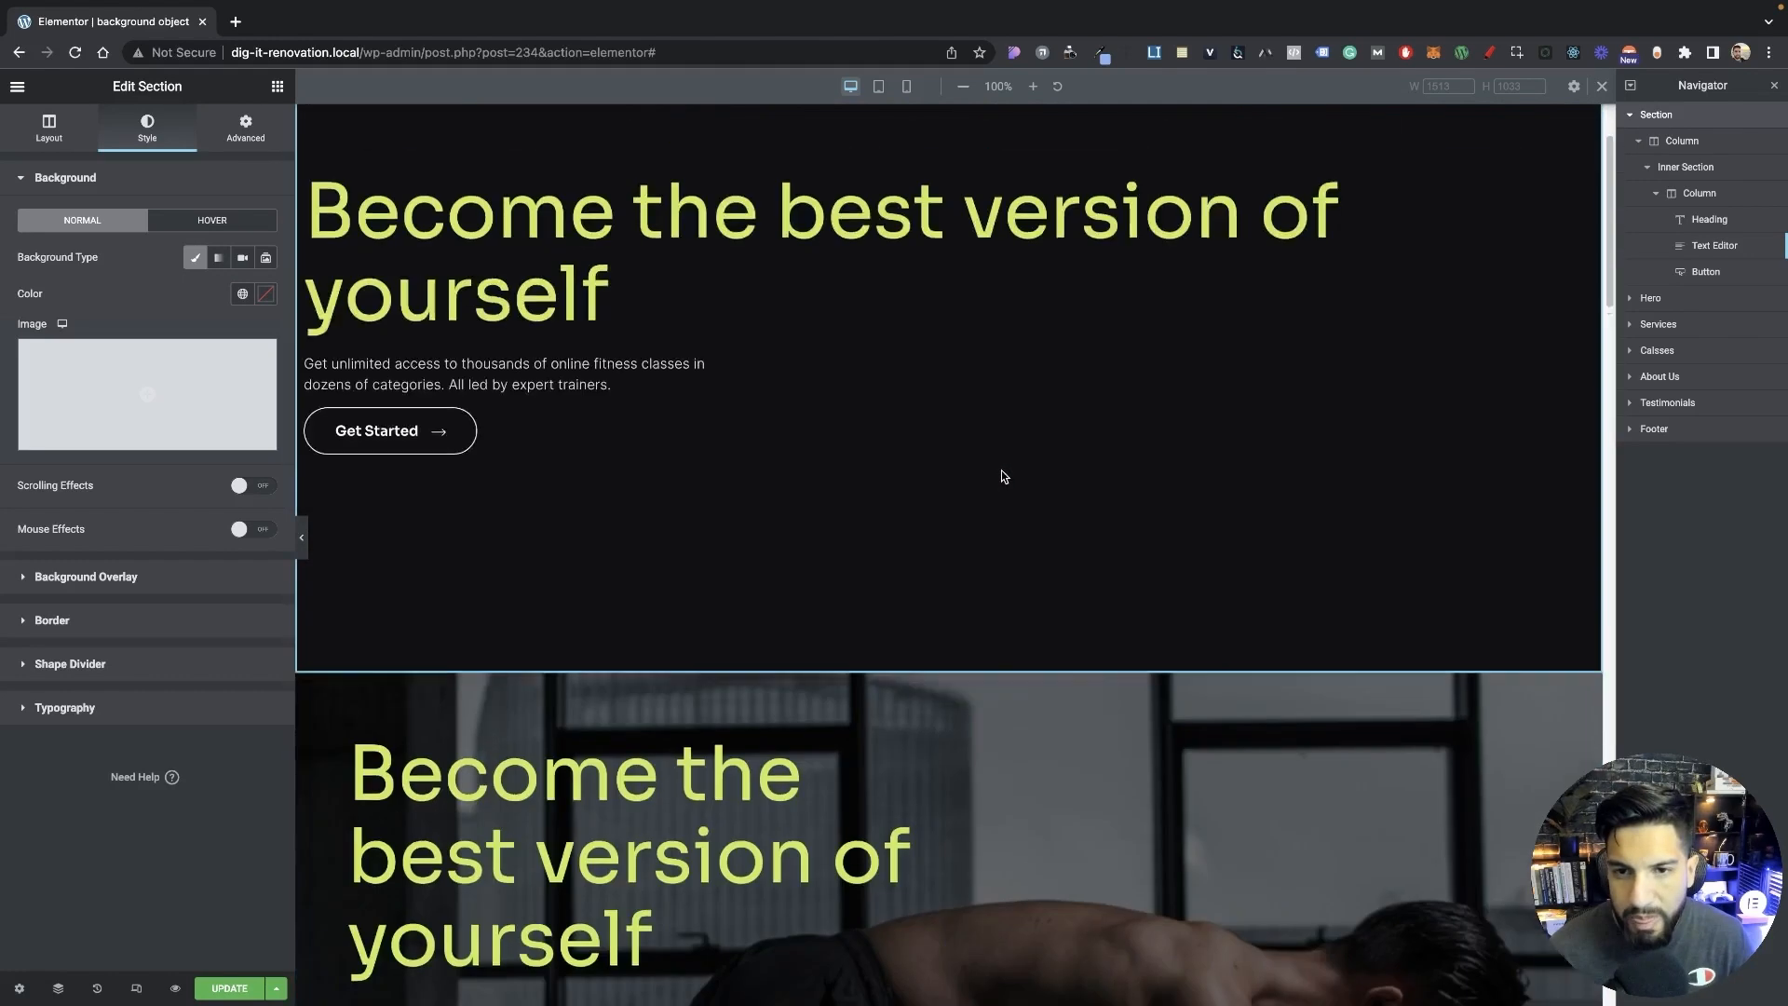
left_click(146, 382)
left_click(1024, 429)
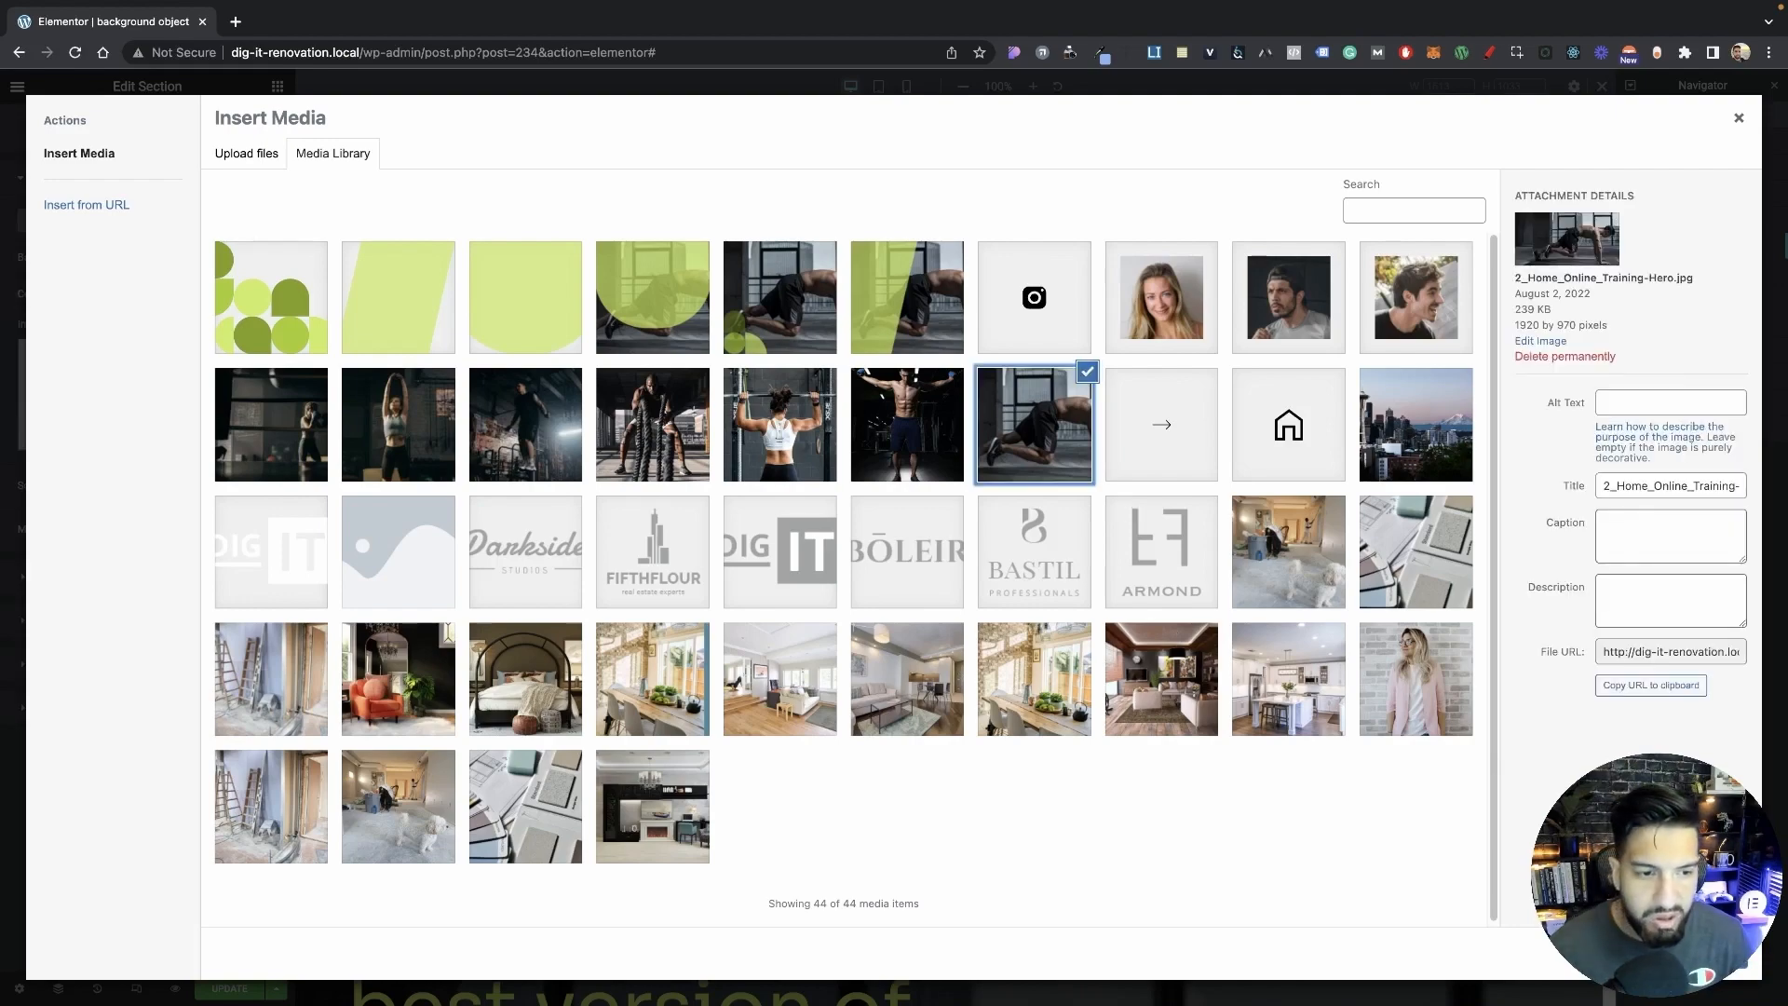
left_click(1703, 954)
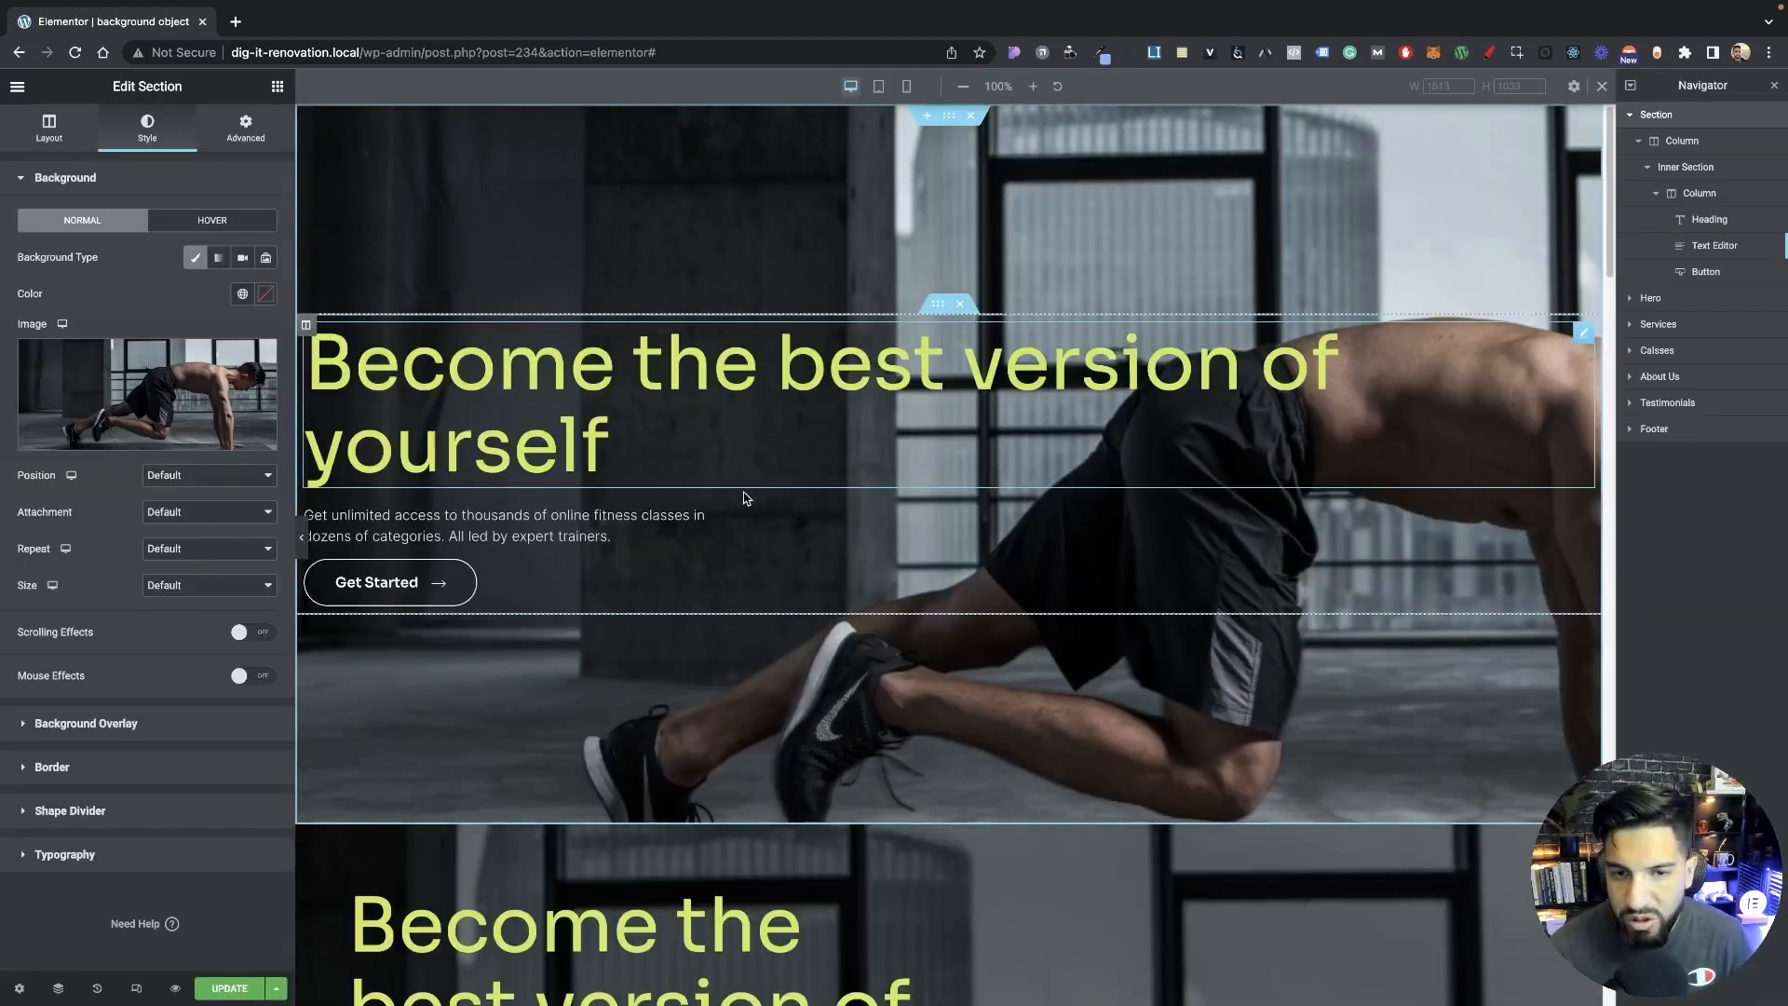
Set the background image's position to Center Center and its size to Cover.
left_click(203, 478)
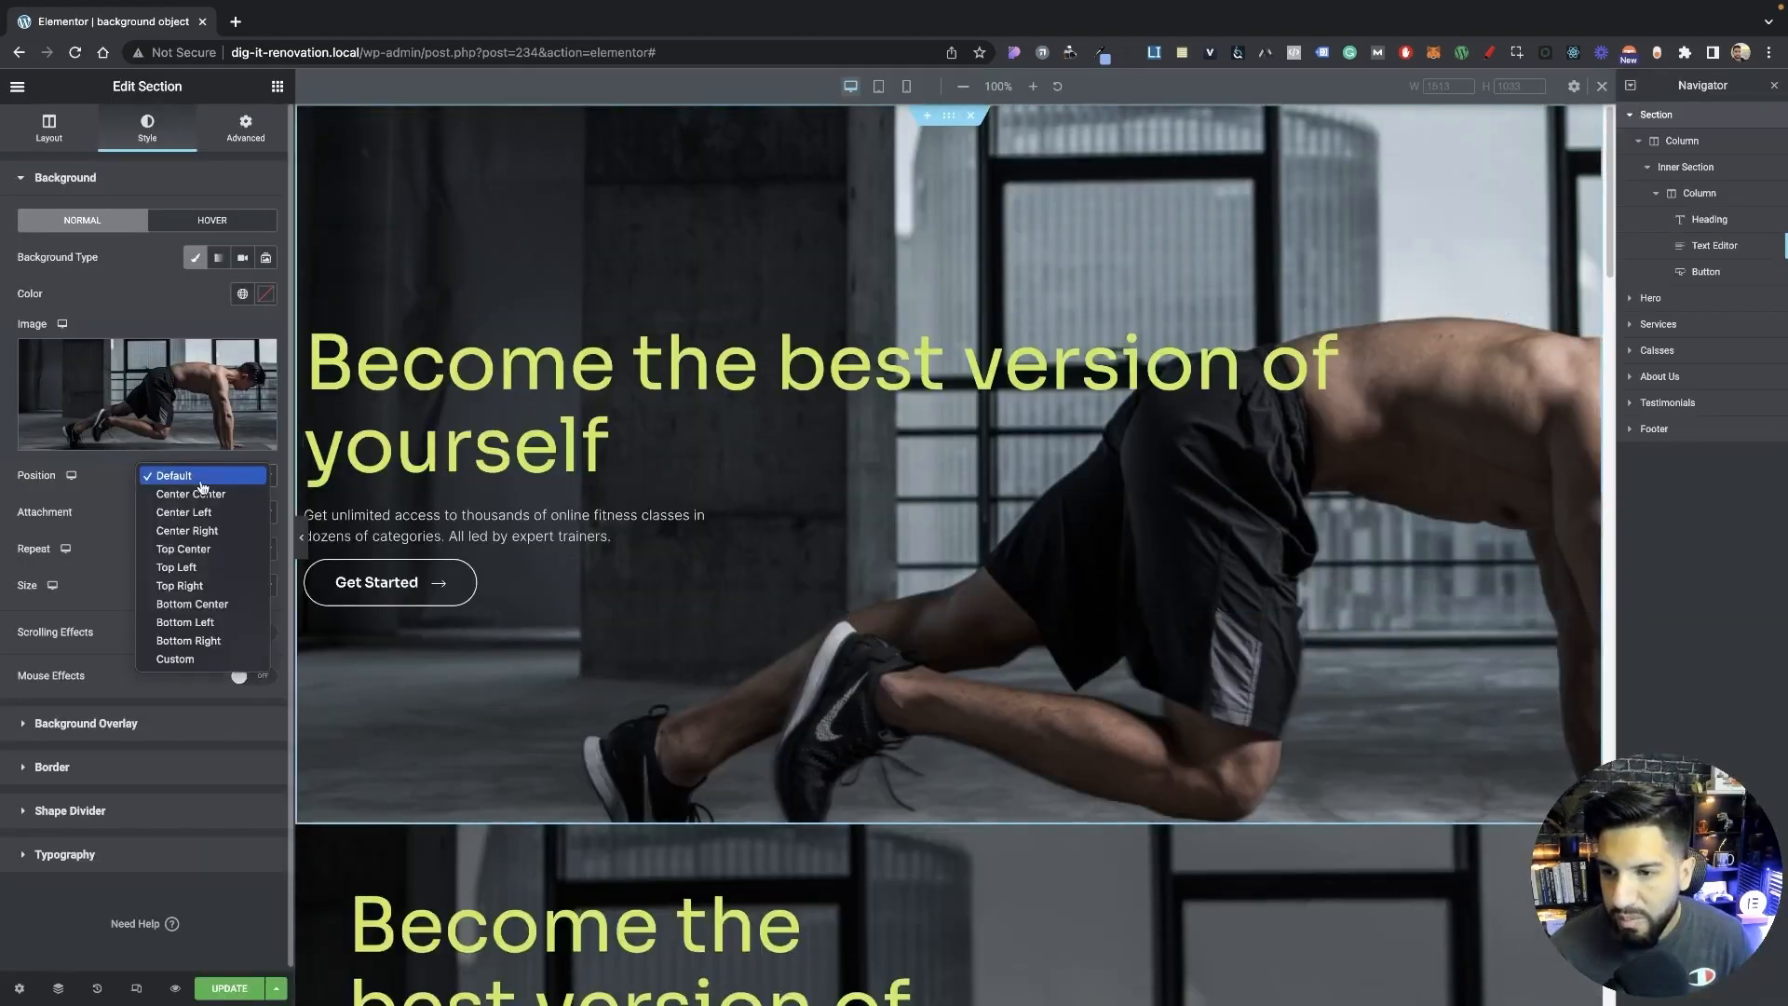
left_click(207, 495)
left_click(205, 585)
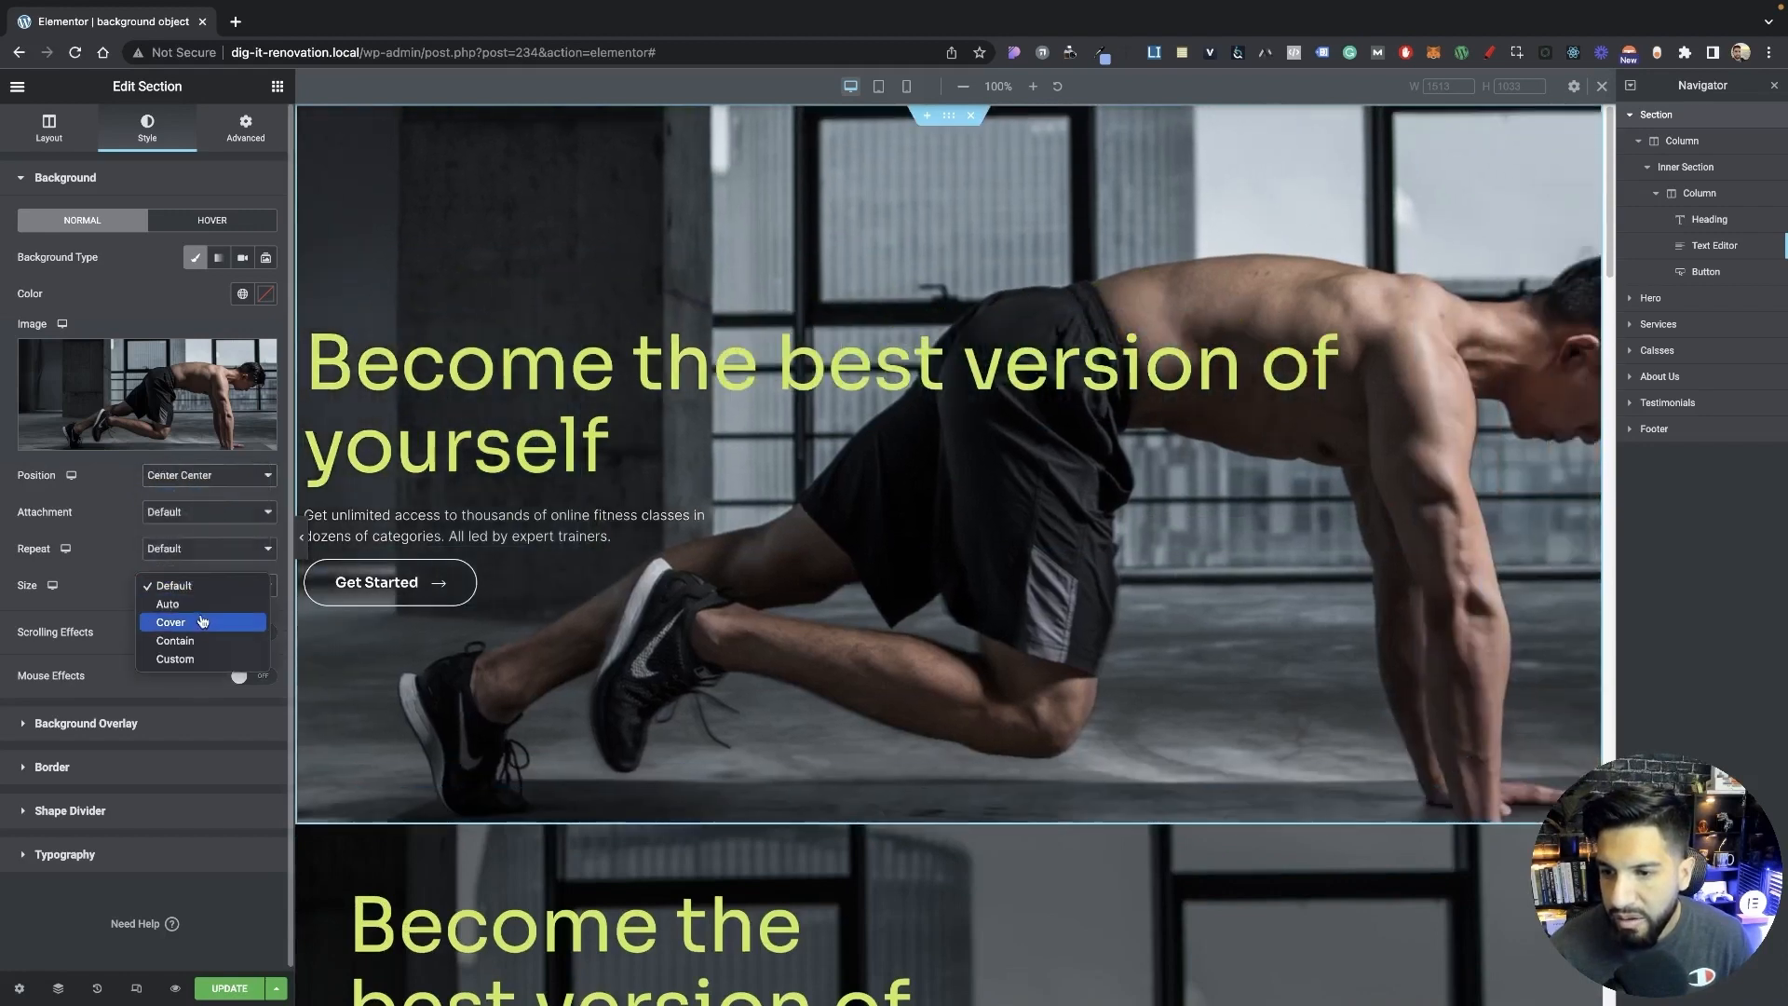
key("Escape")
left_click(205, 607)
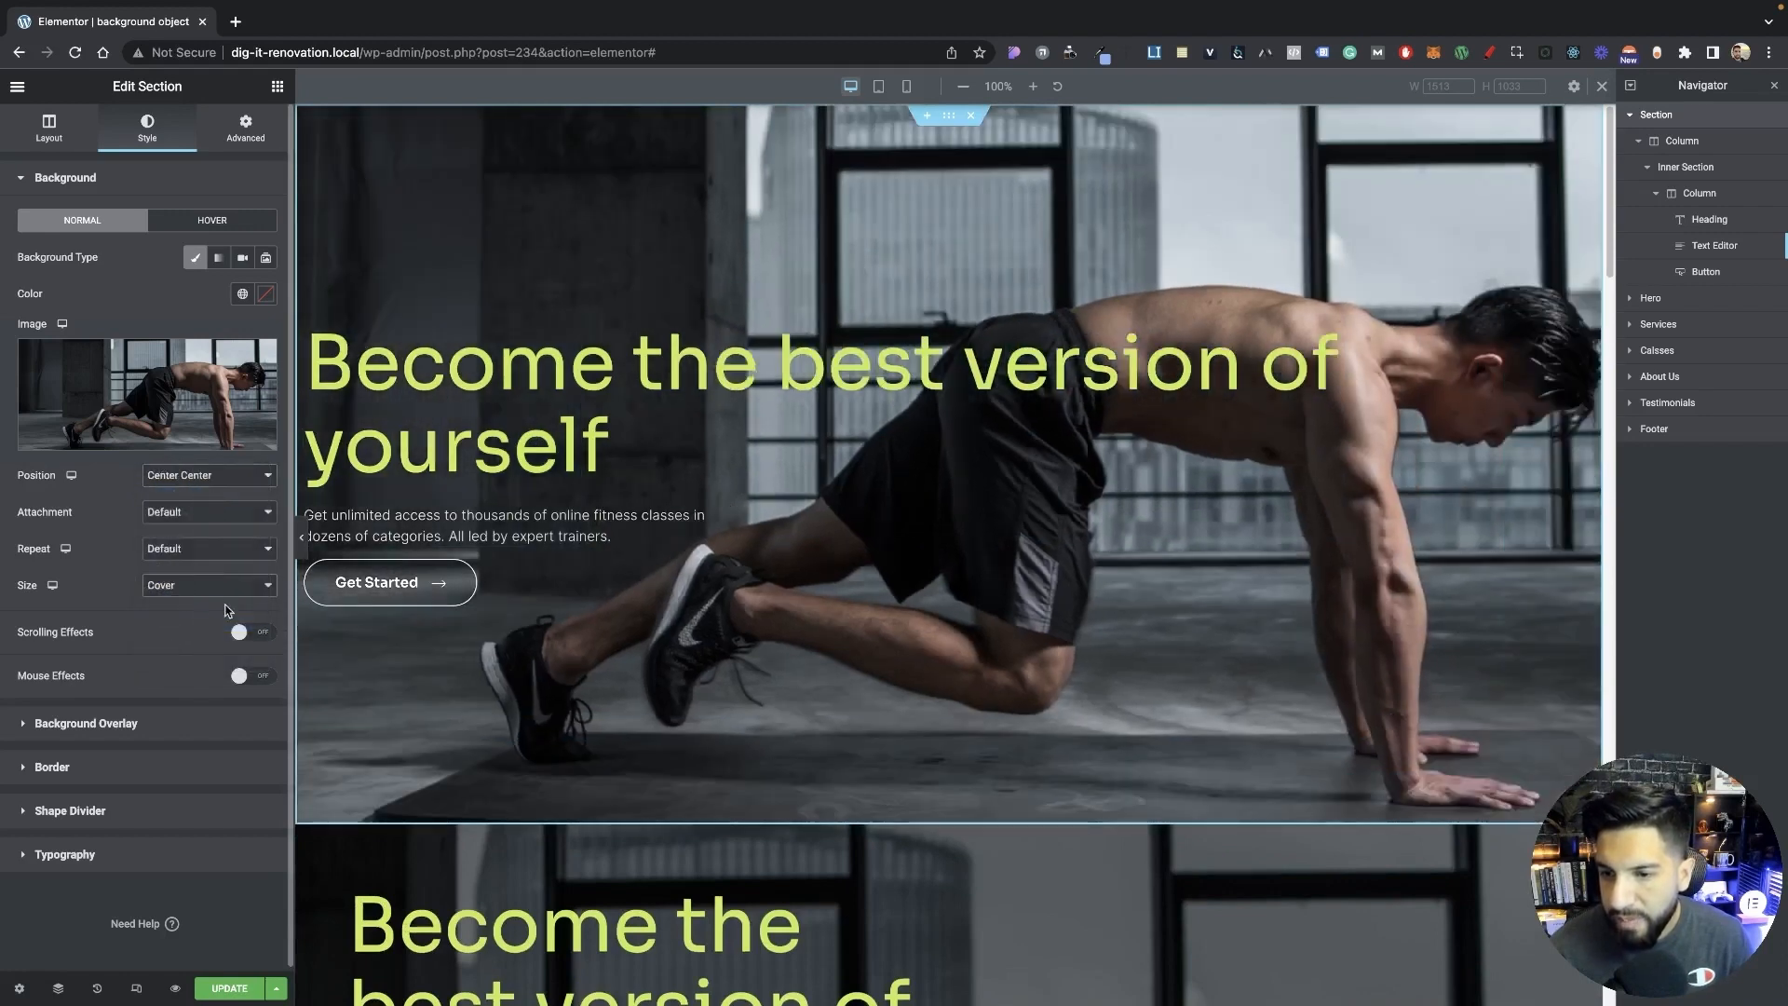
Add a black (#000000) background overlay to the outer section and set its opacity to 0.55.
left_click(144, 726)
left_click(242, 303)
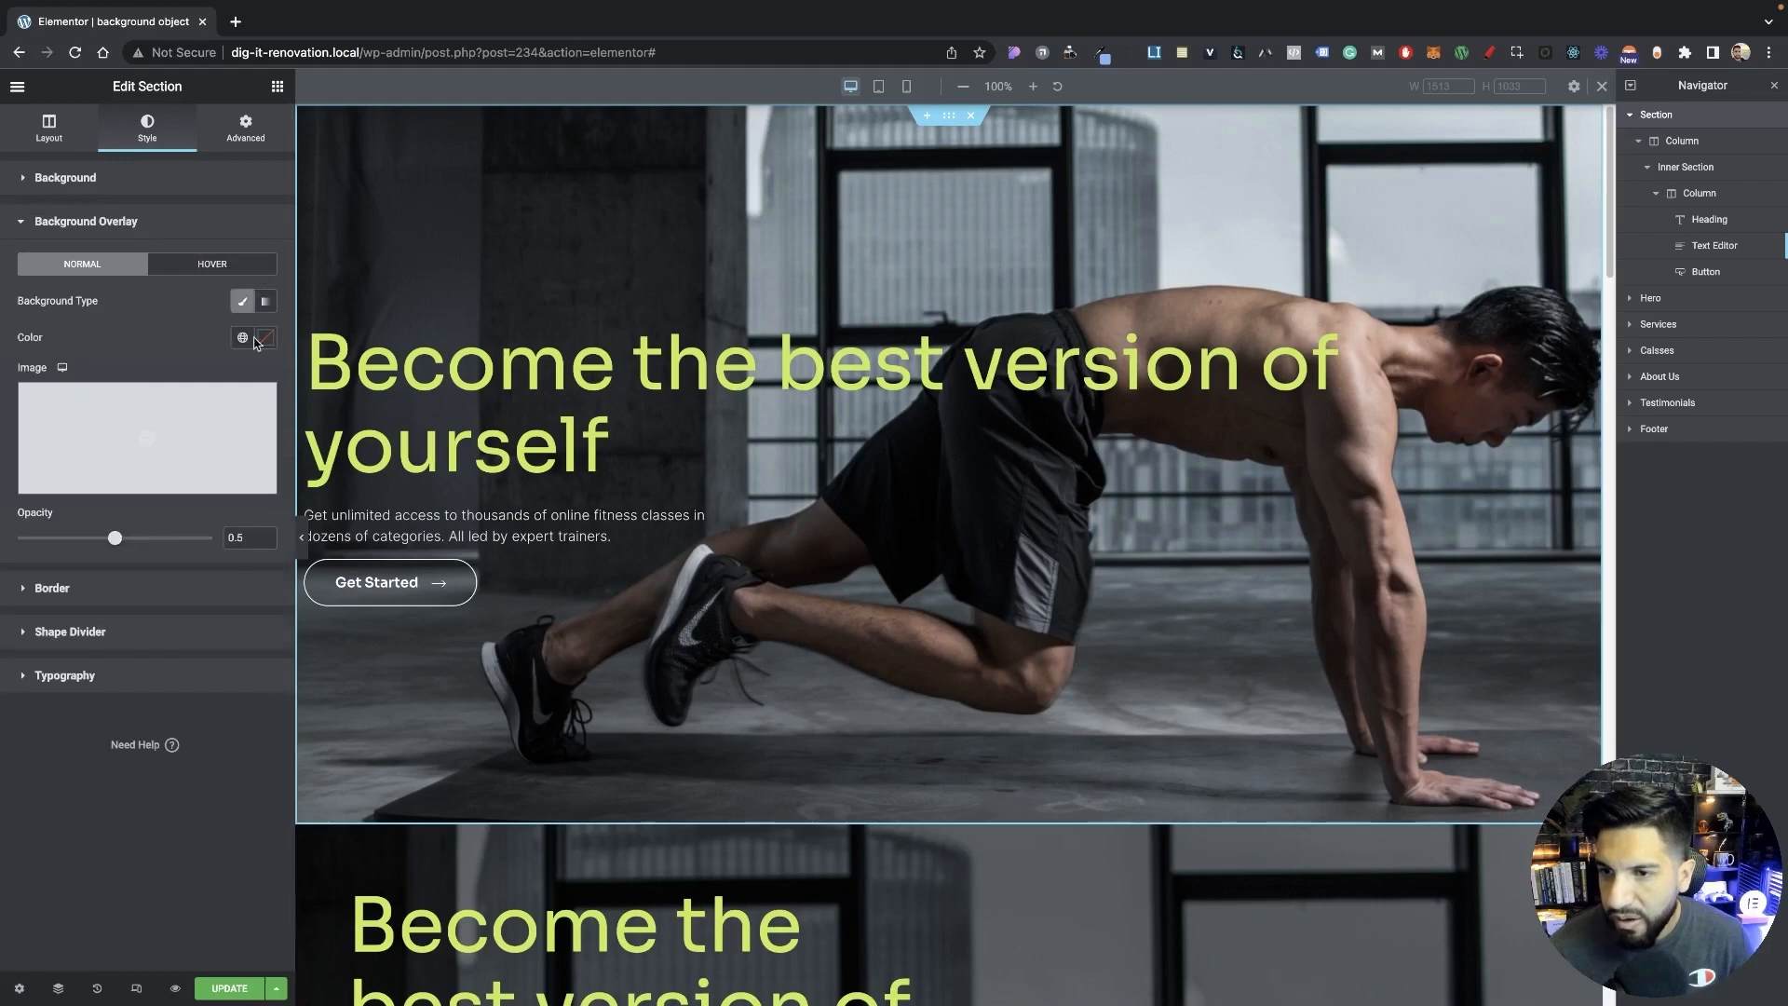
left_click(262, 340)
left_click_drag(100, 511, 48, 551)
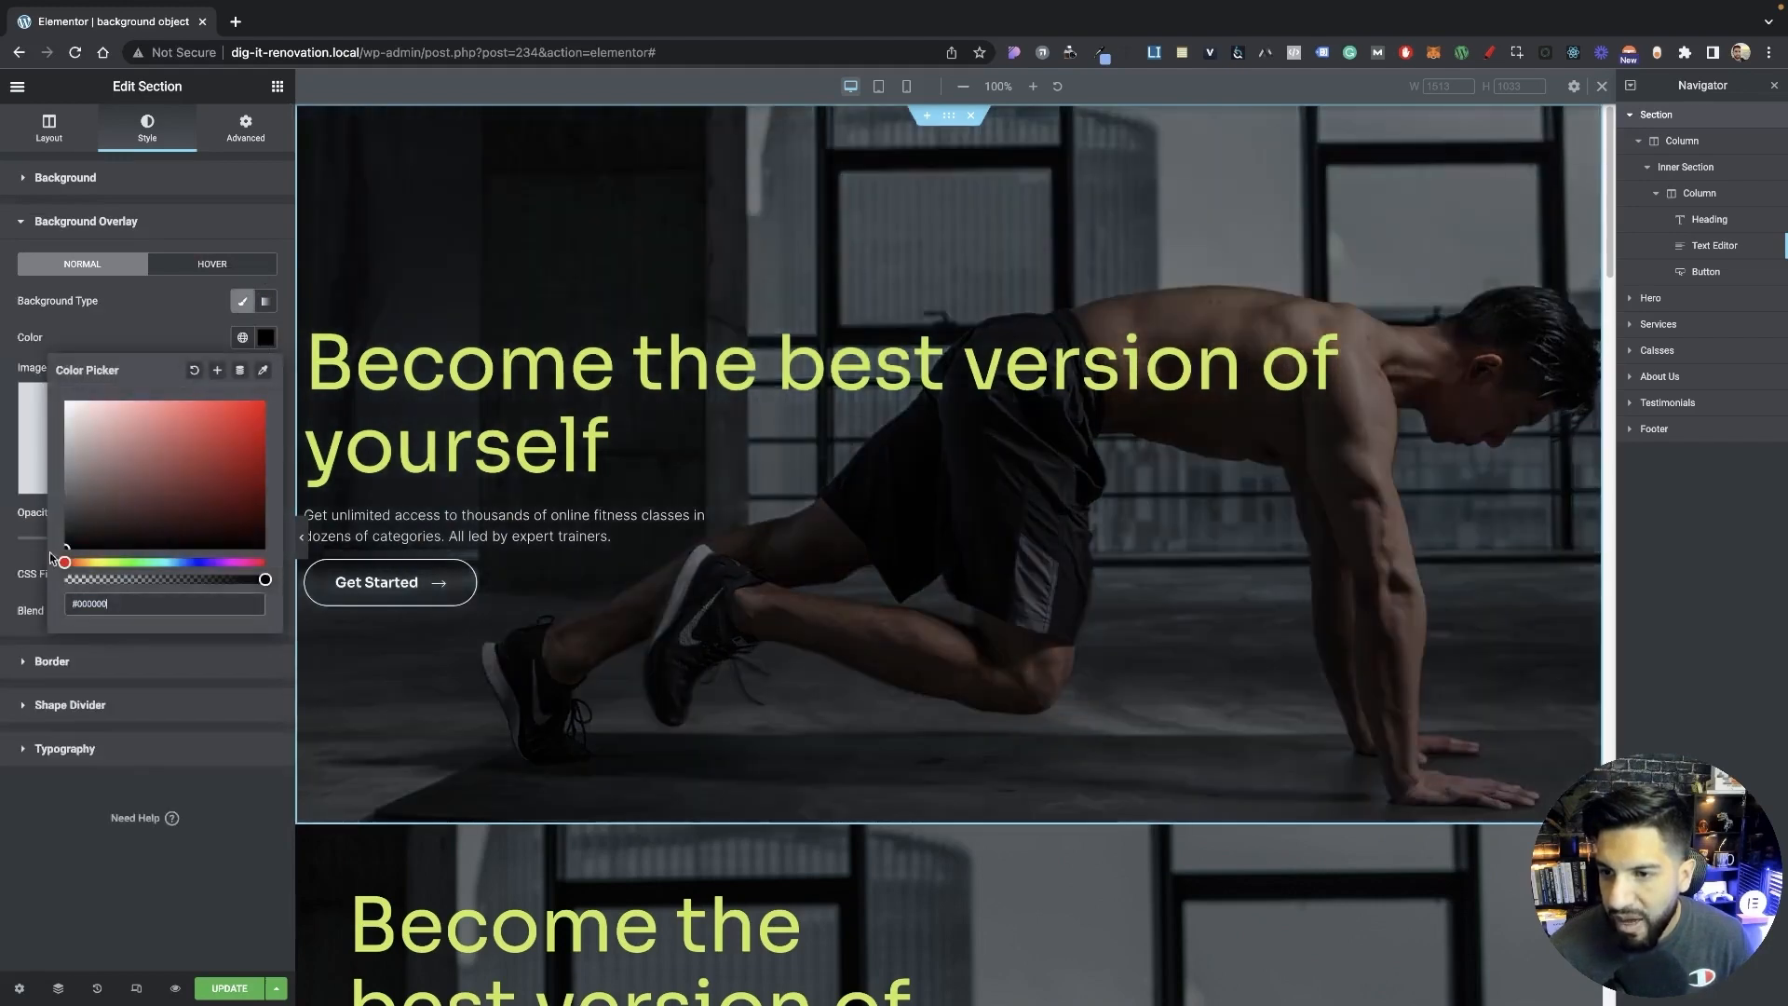
left_click(244, 537)
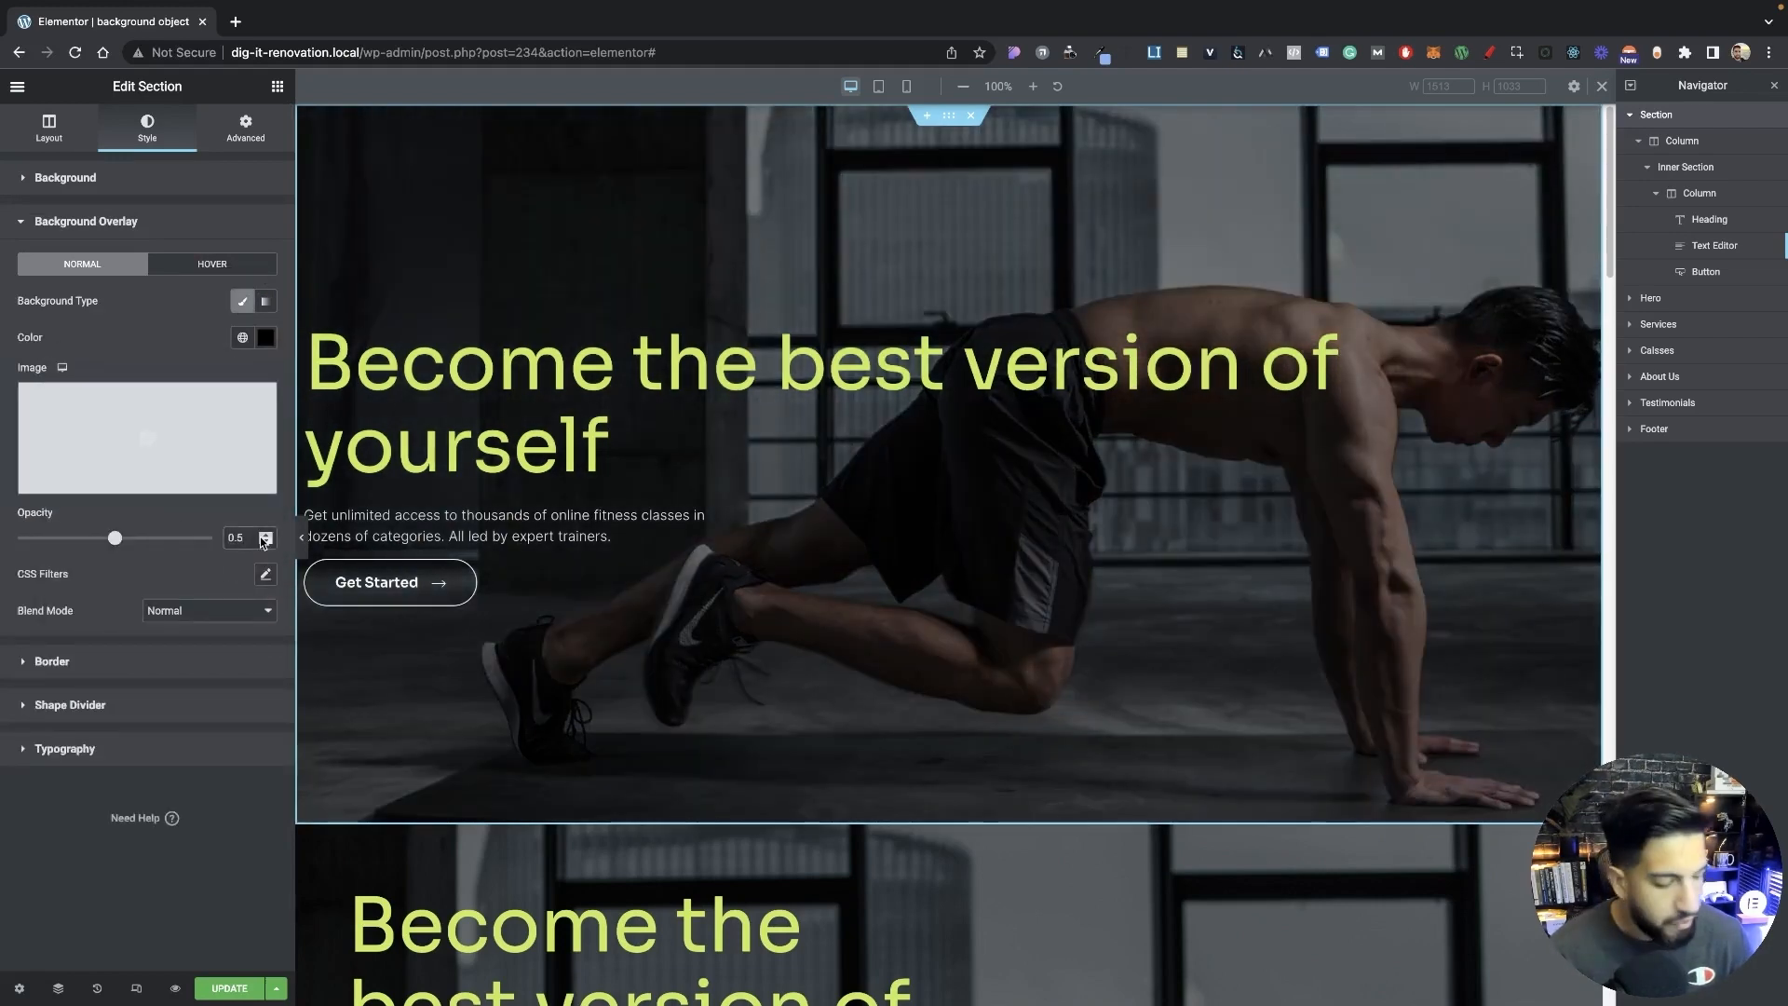
type("5")
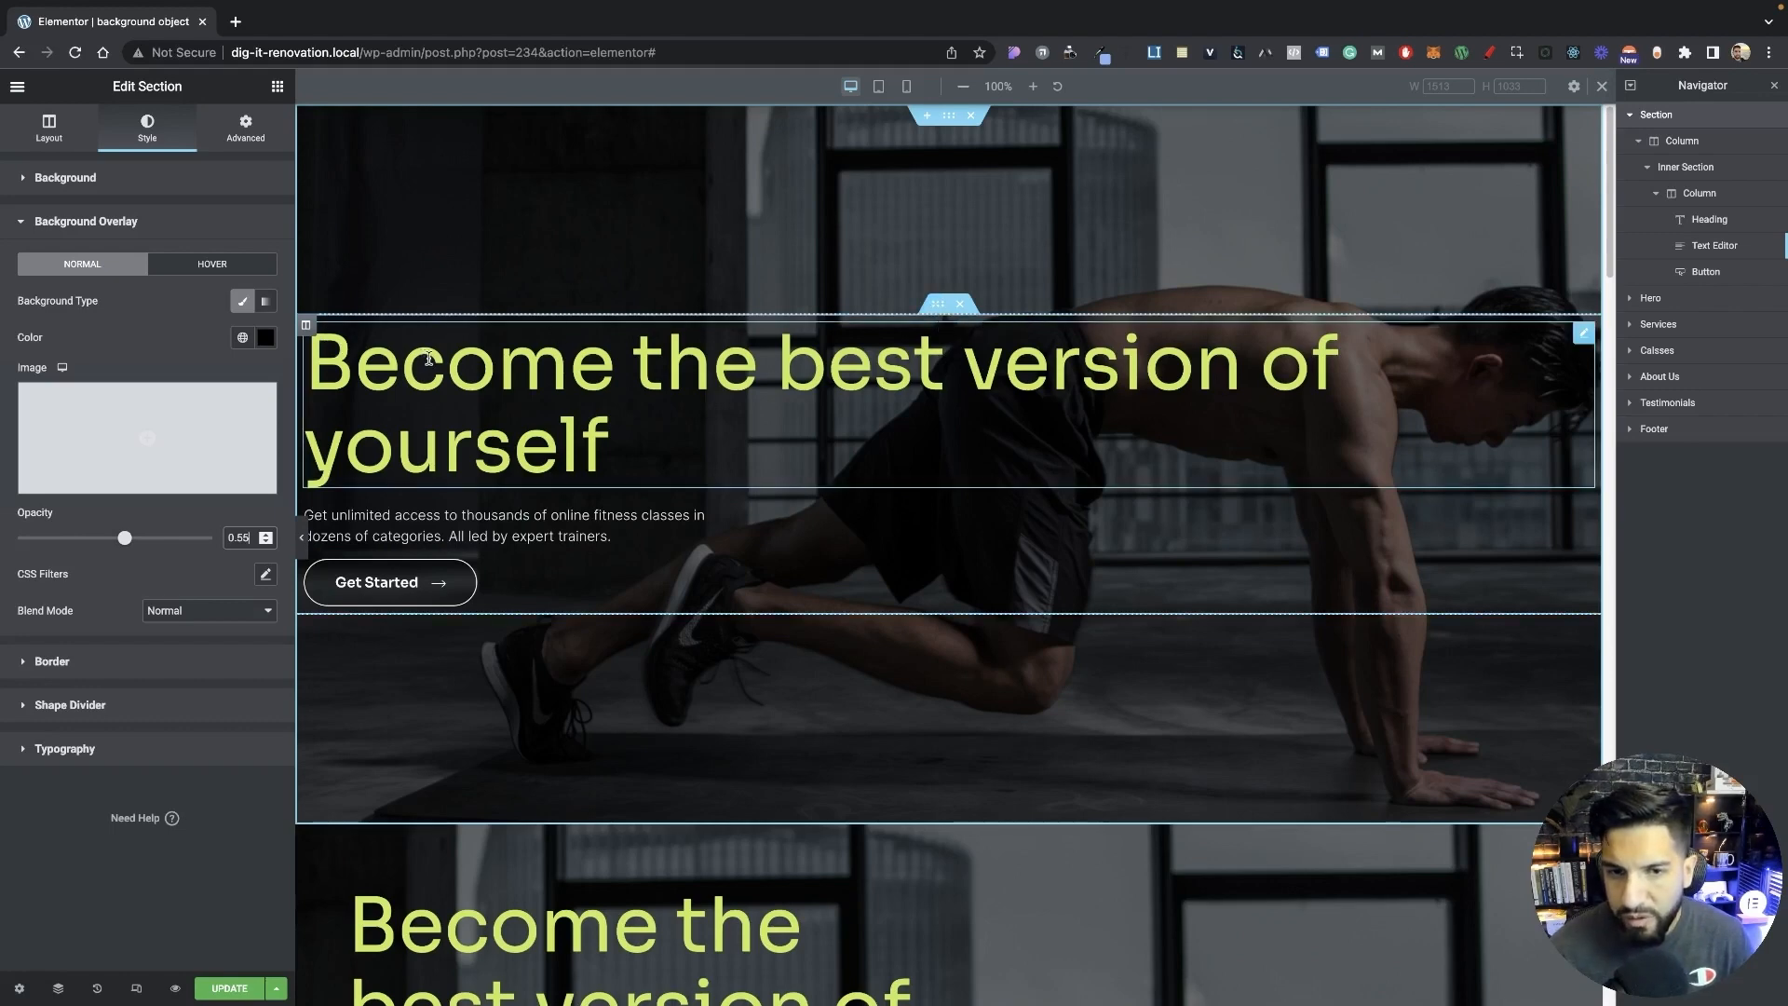
Start the inner section column's custom CSS with a media query for a minimum width of 1024px.
left_click(308, 327)
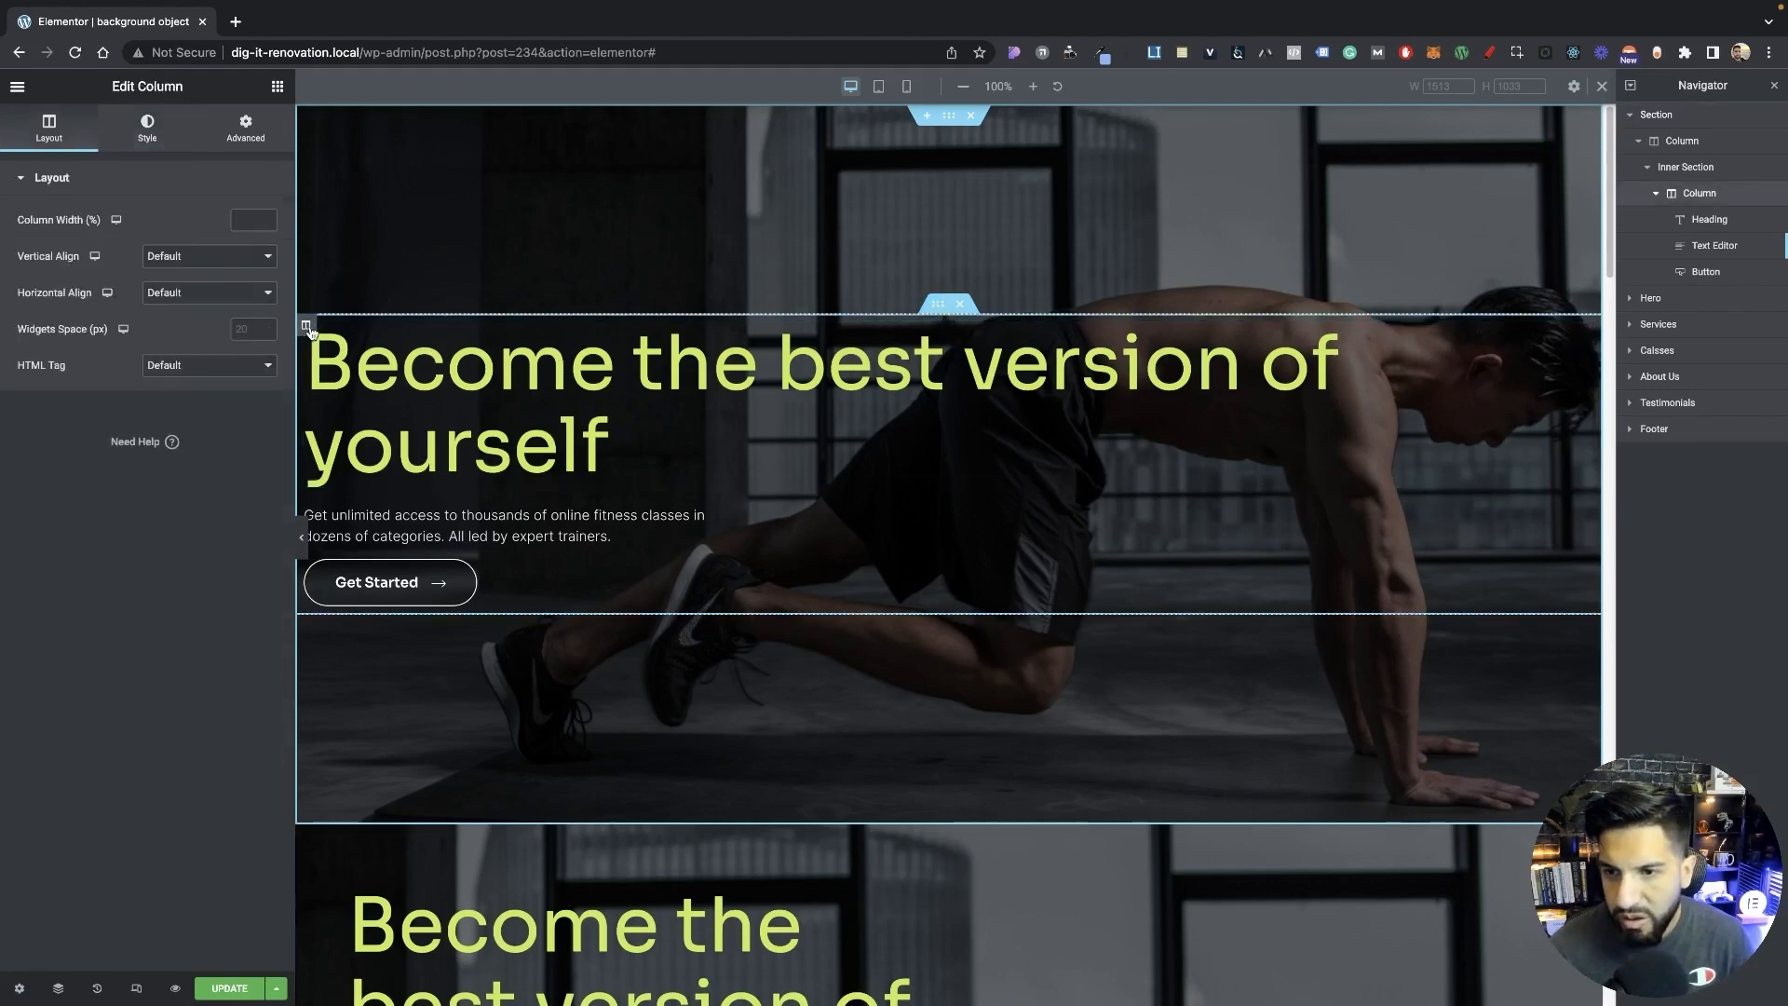
left_click(246, 127)
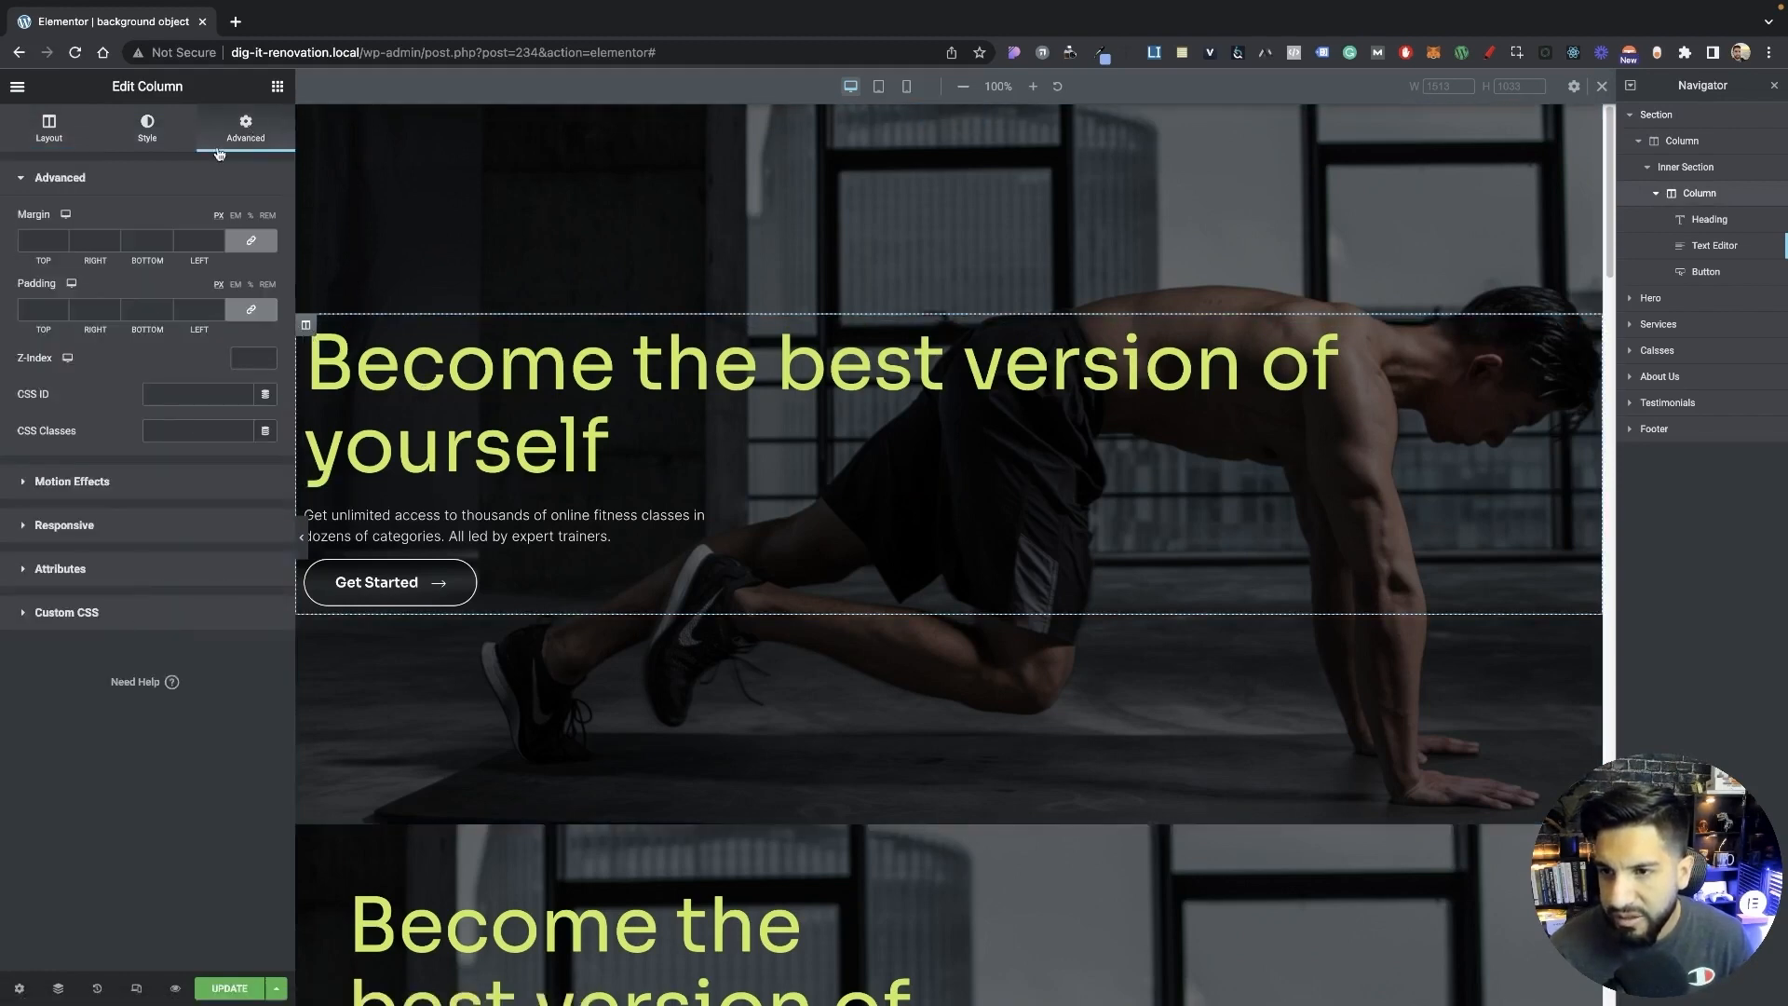
left_click(114, 612)
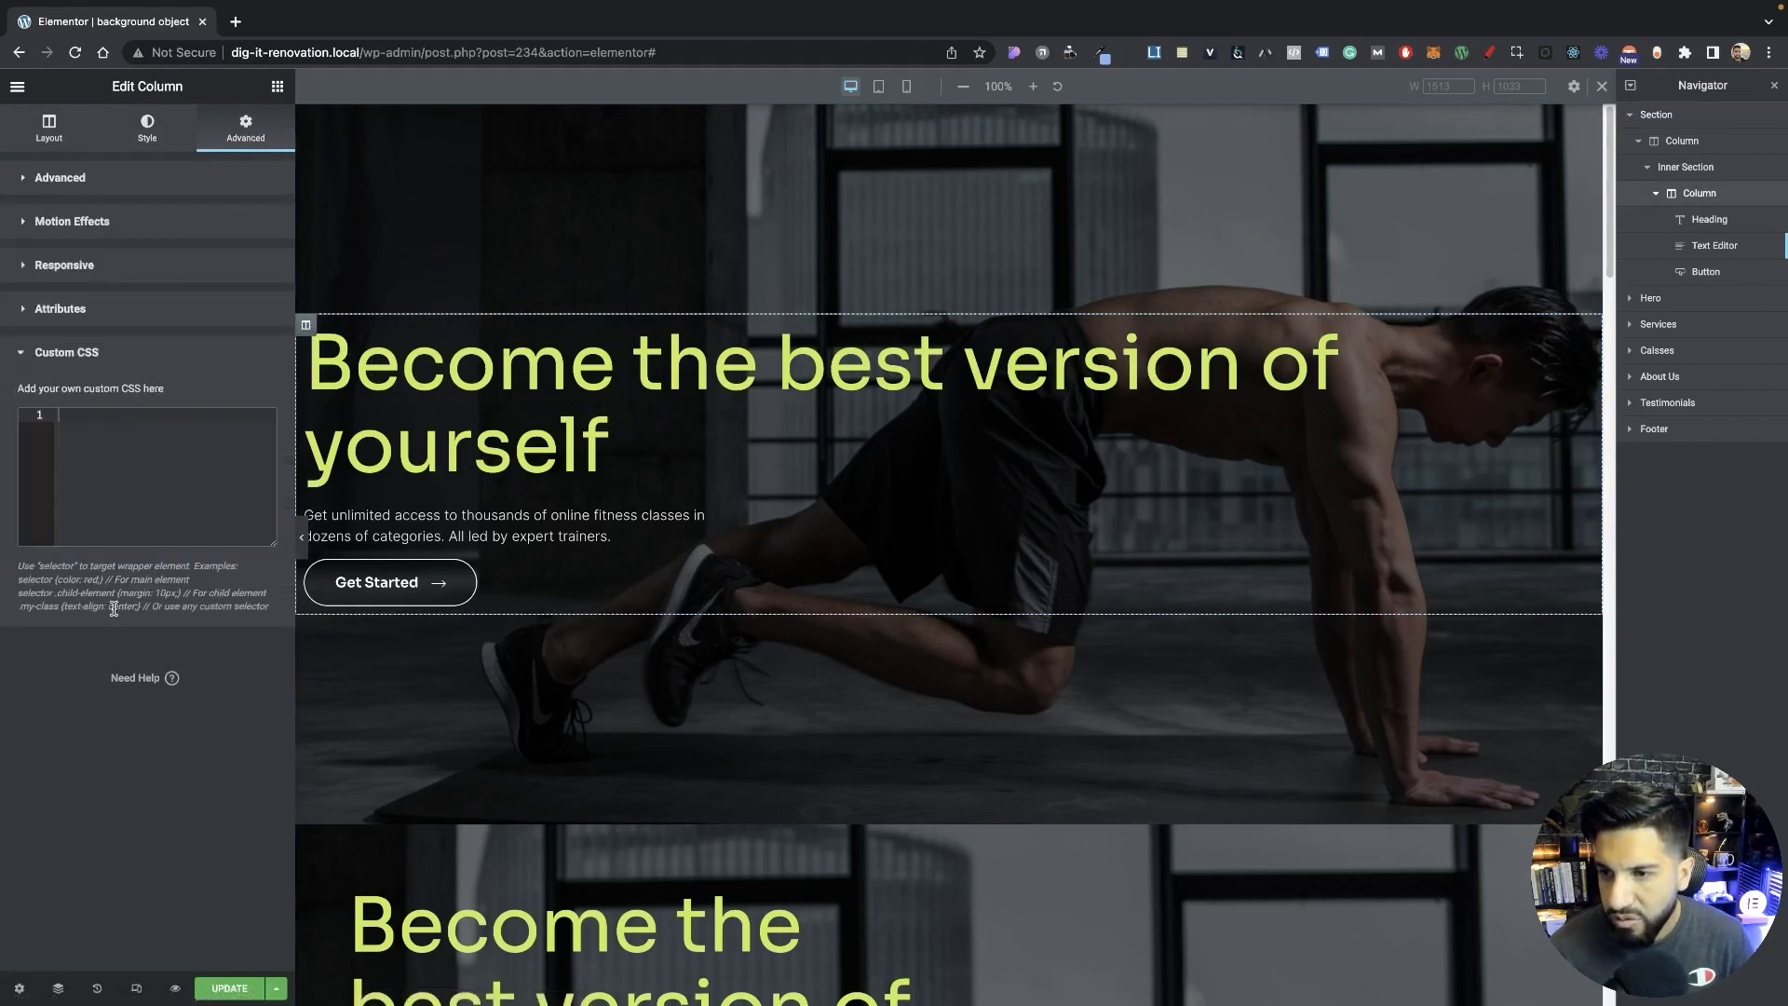
left_click(135, 450)
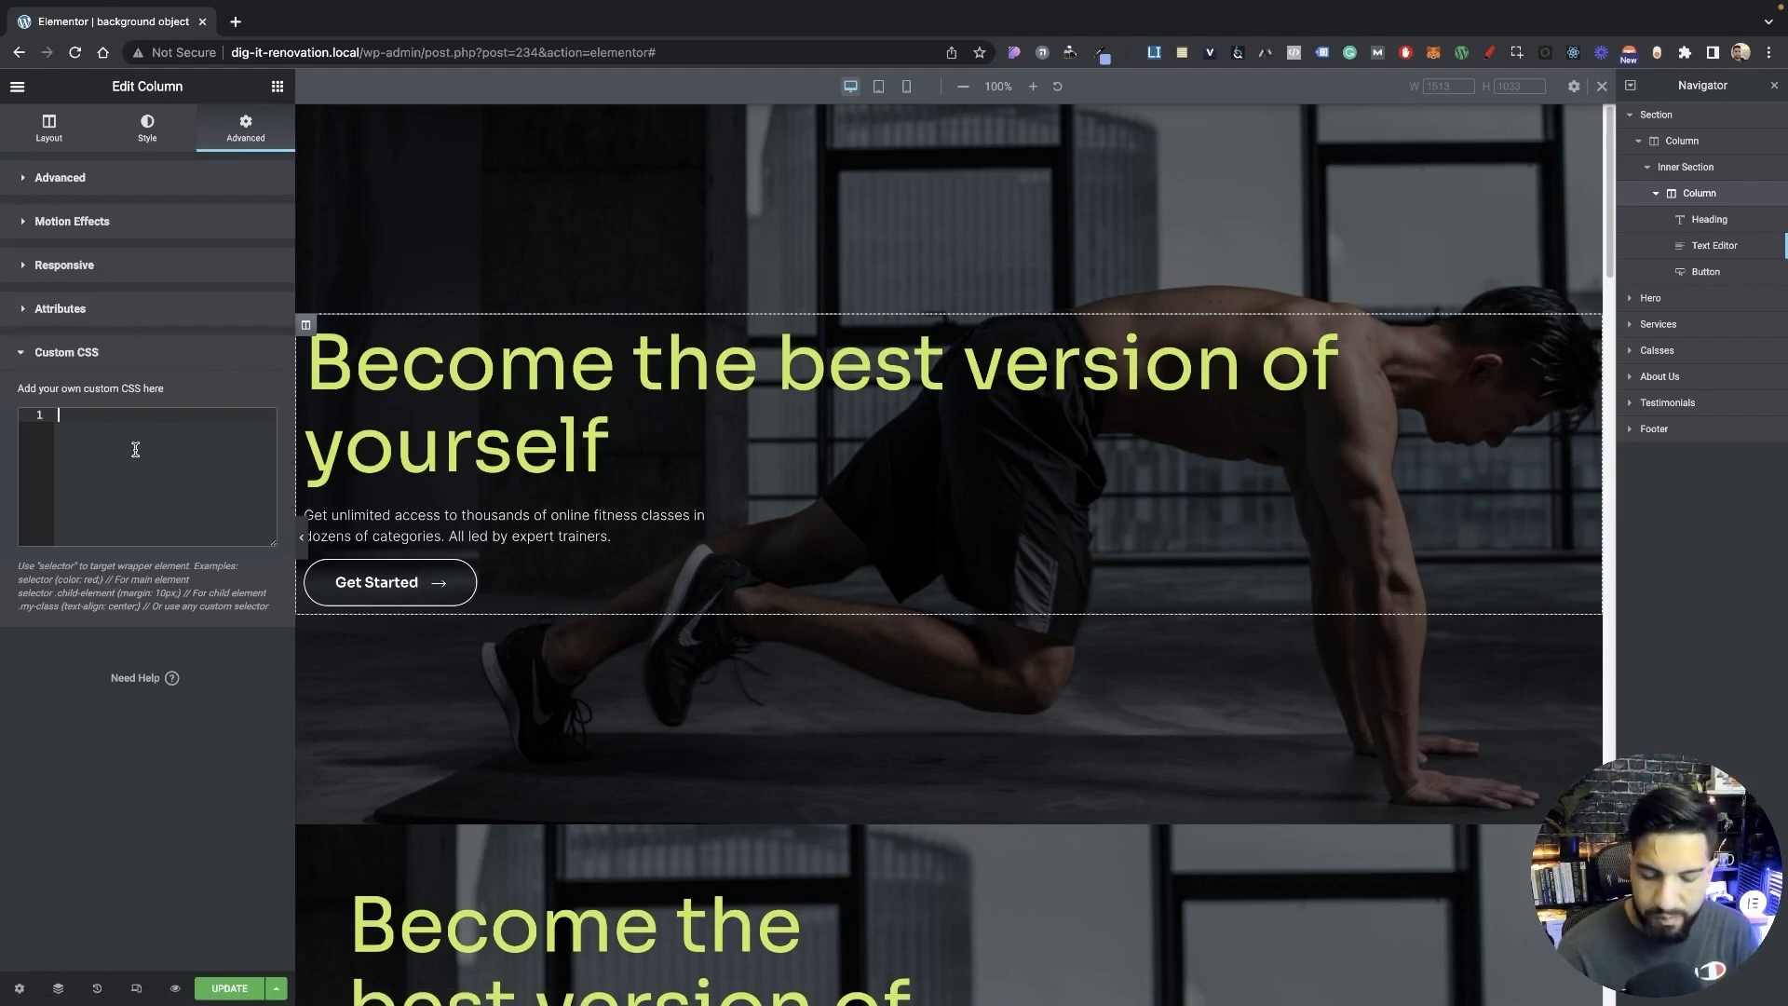
type("@medi")
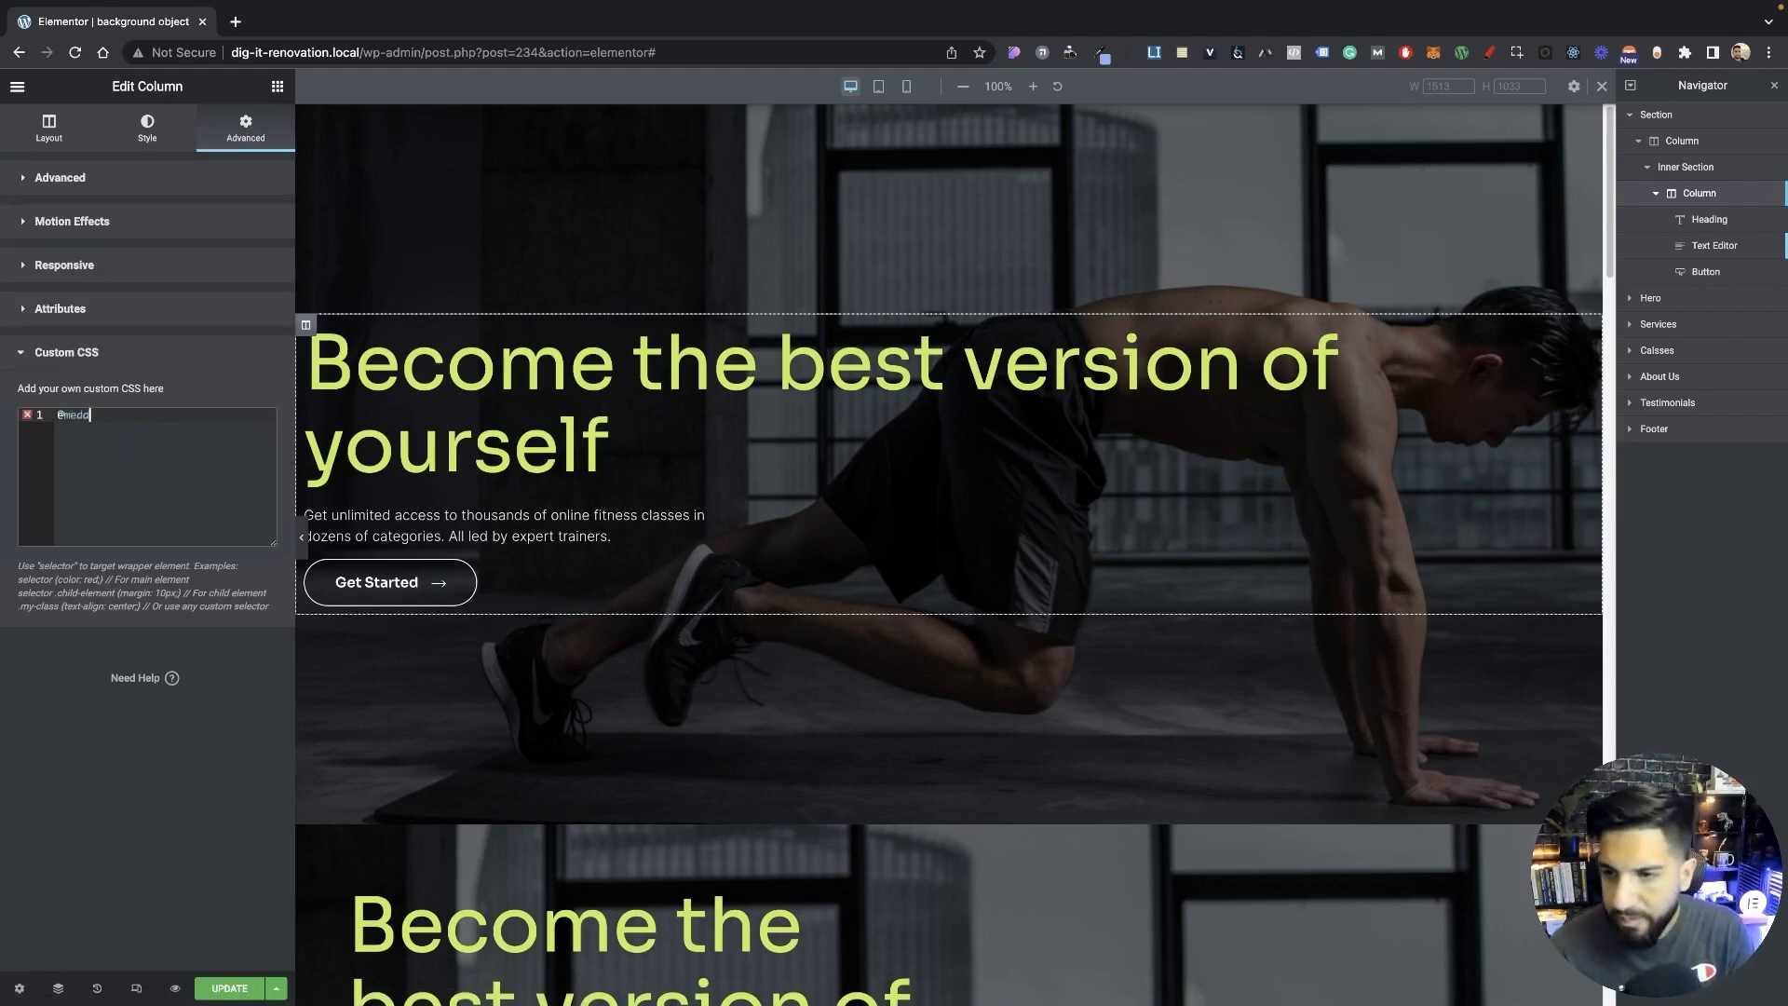
type("a()")
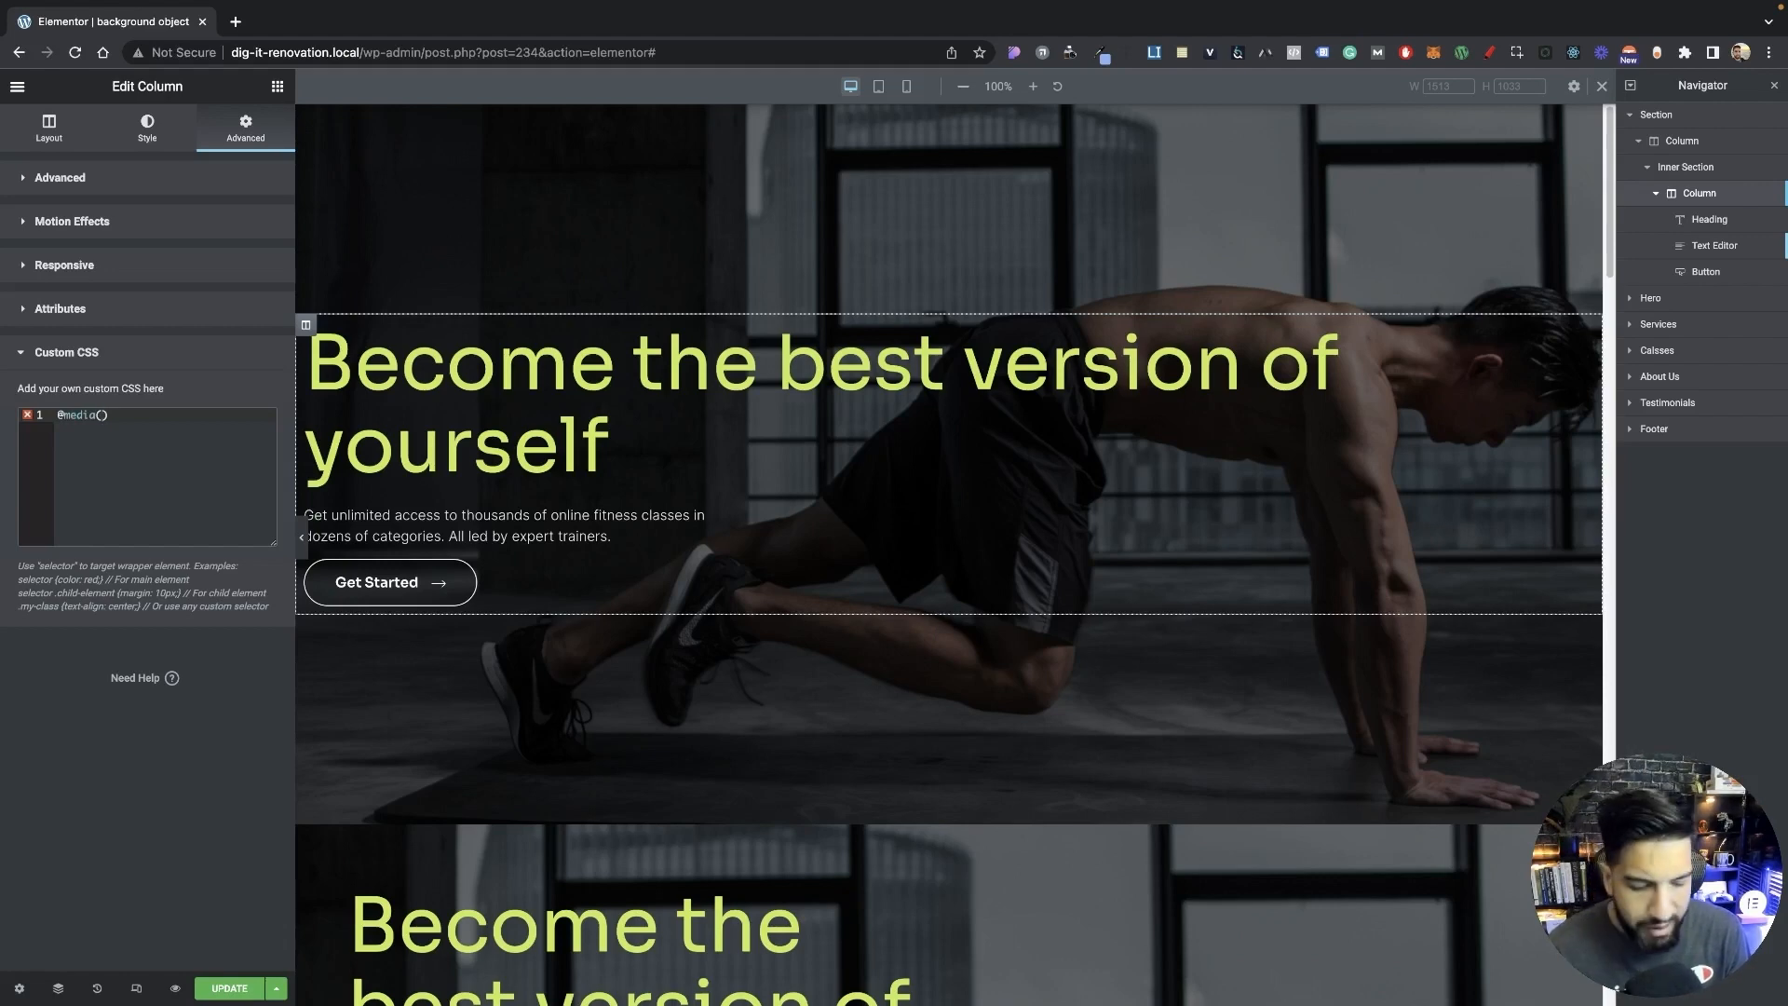
type("min-width:")
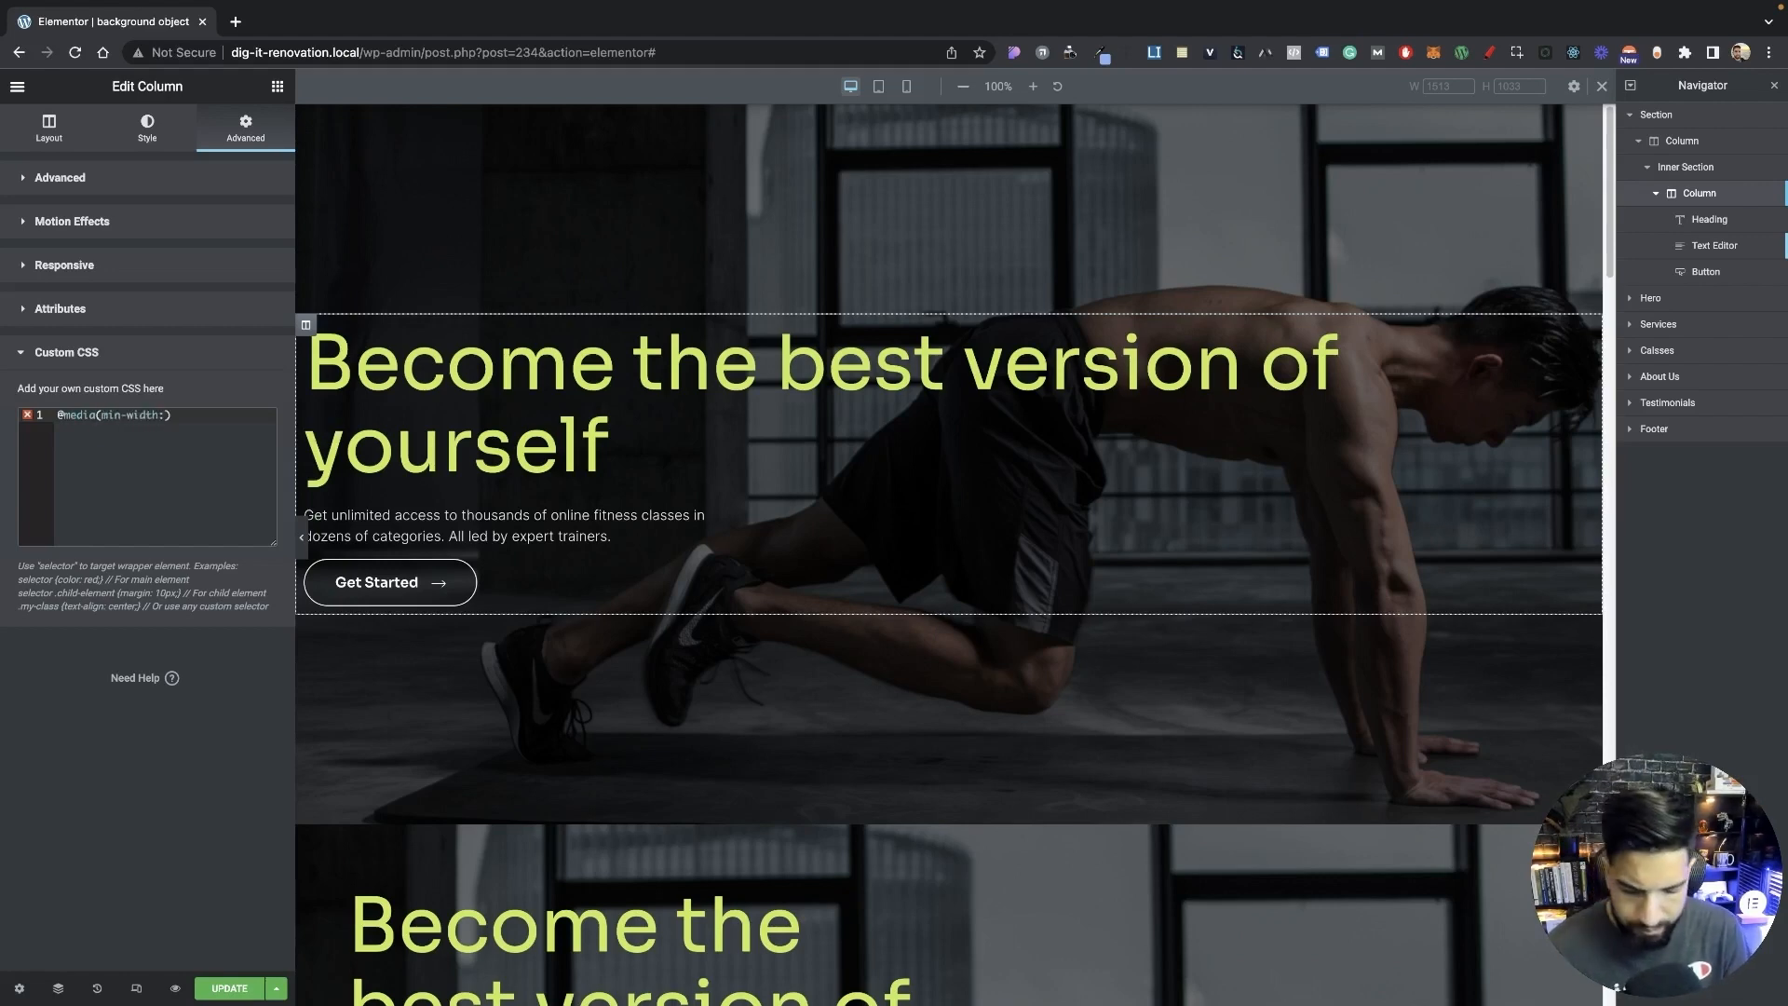
type("10")
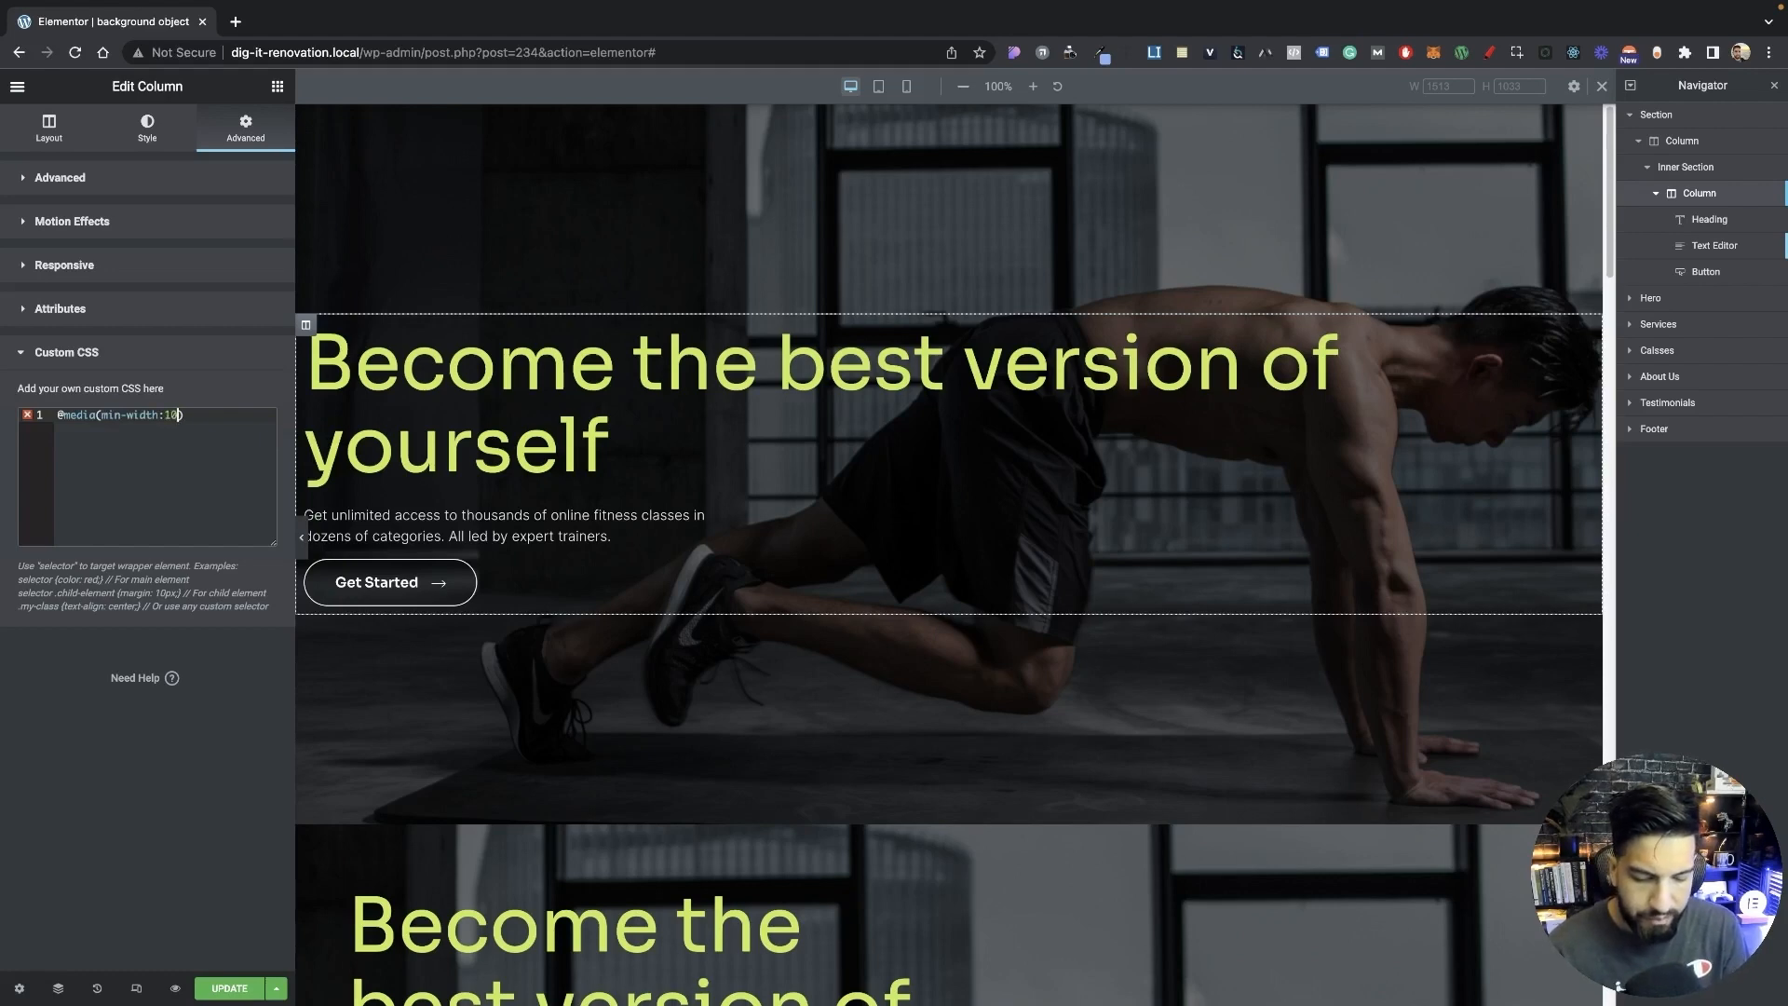
type("24px")
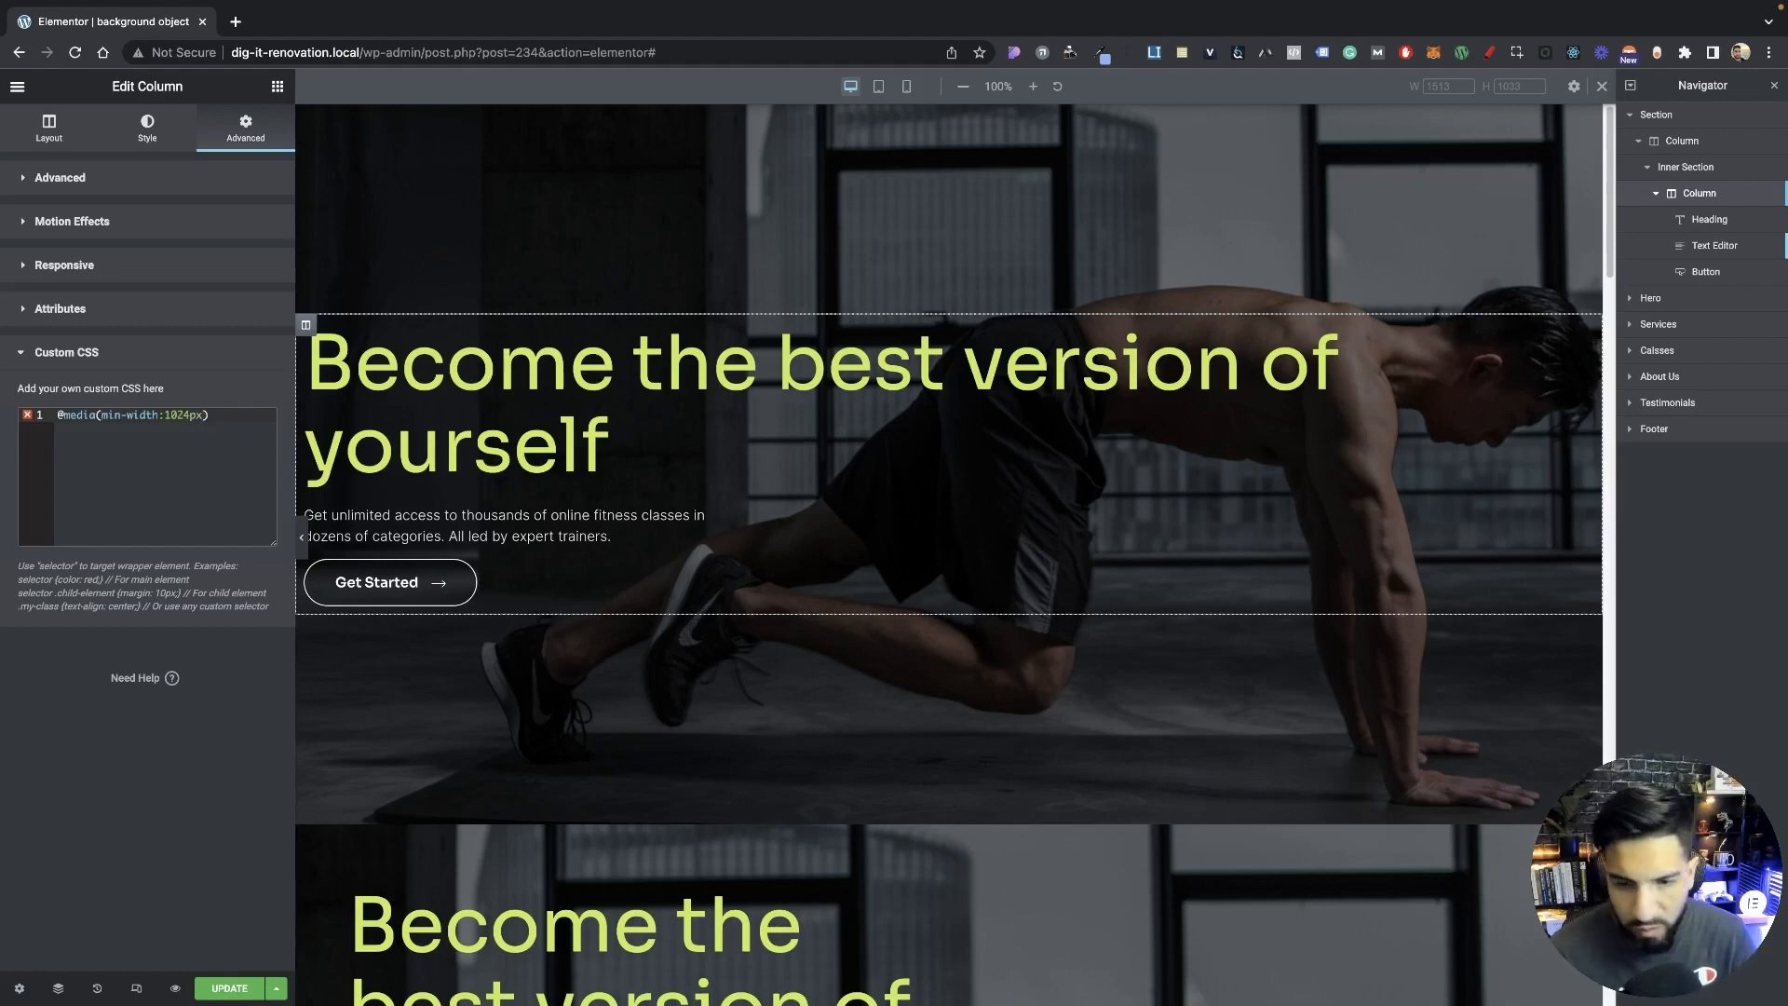
key("Return")
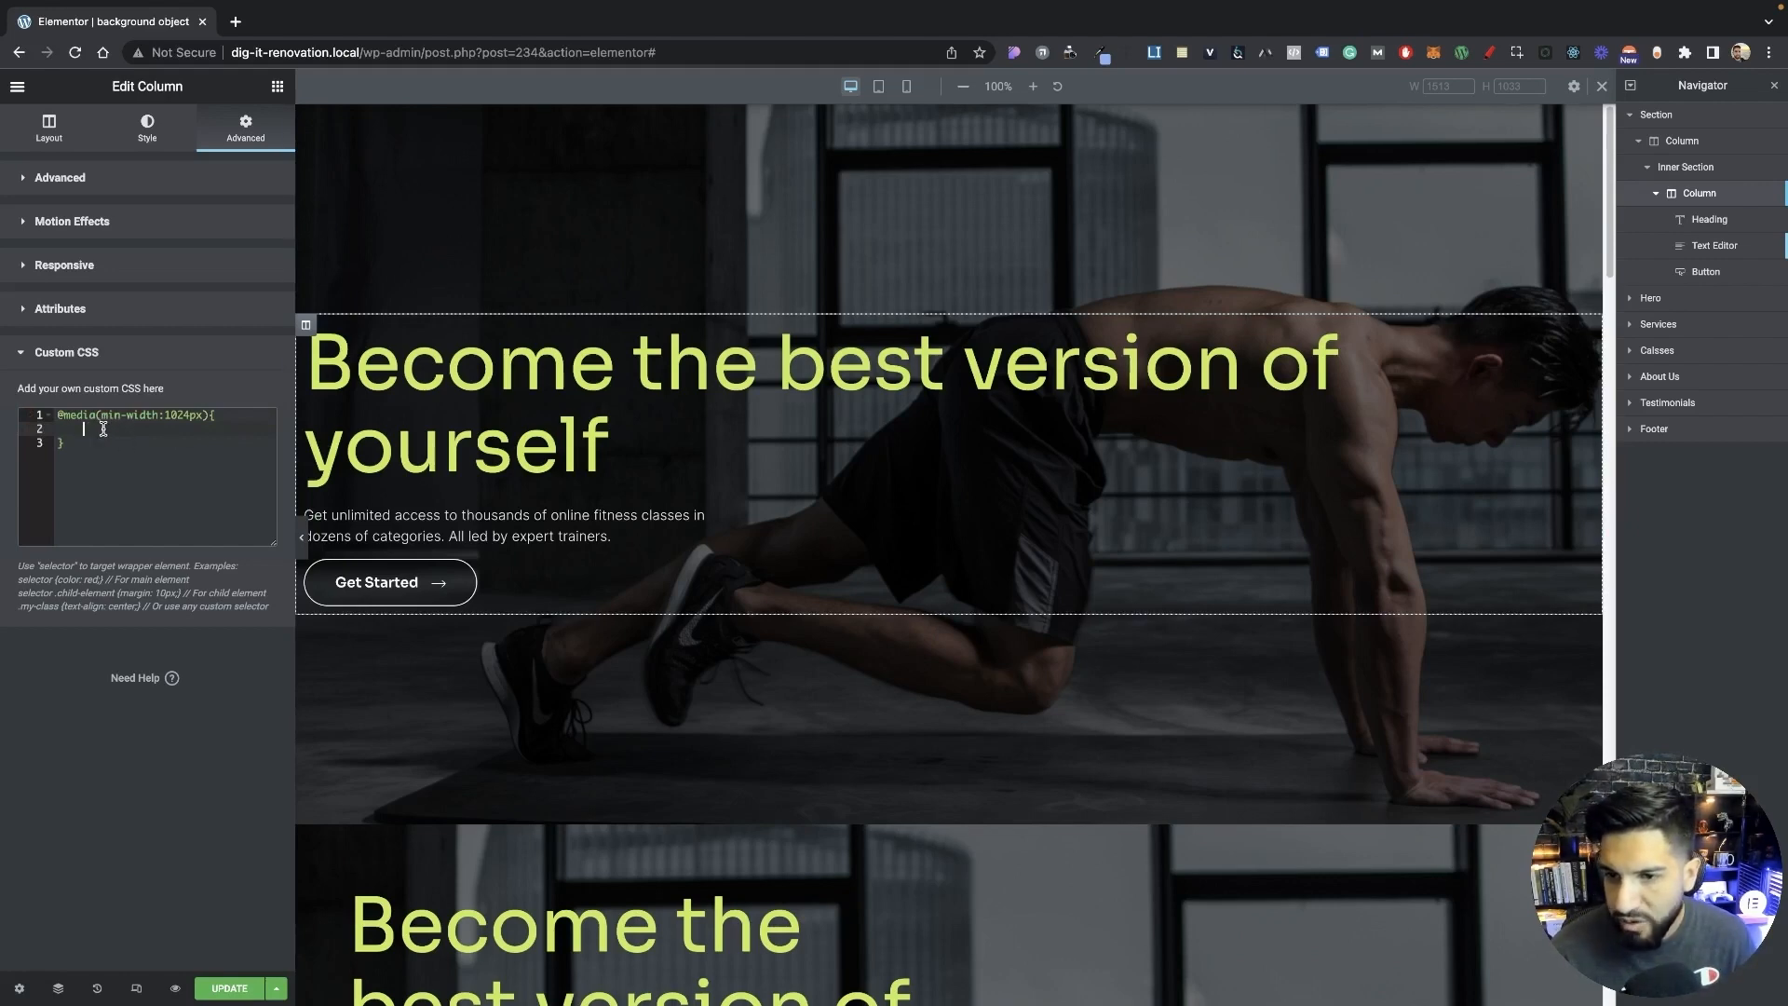
Add an empty selector rule block inside the column's 1024px media query.
type("se")
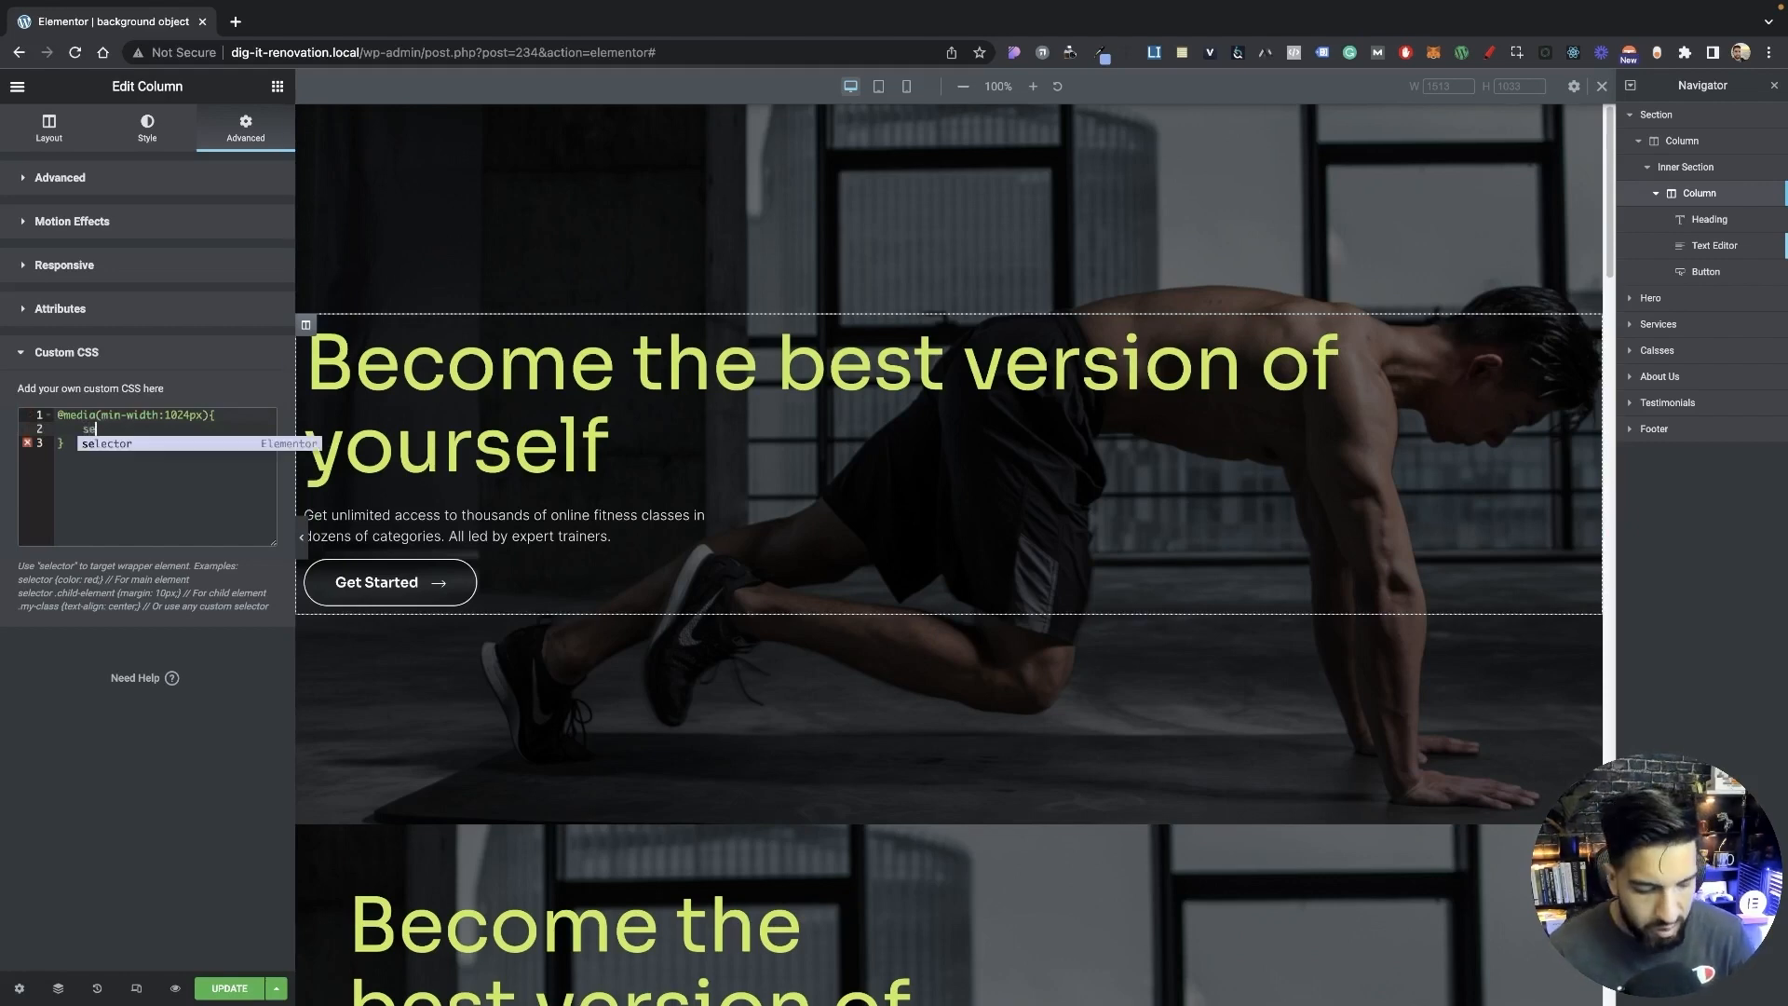
type("l")
key("Return")
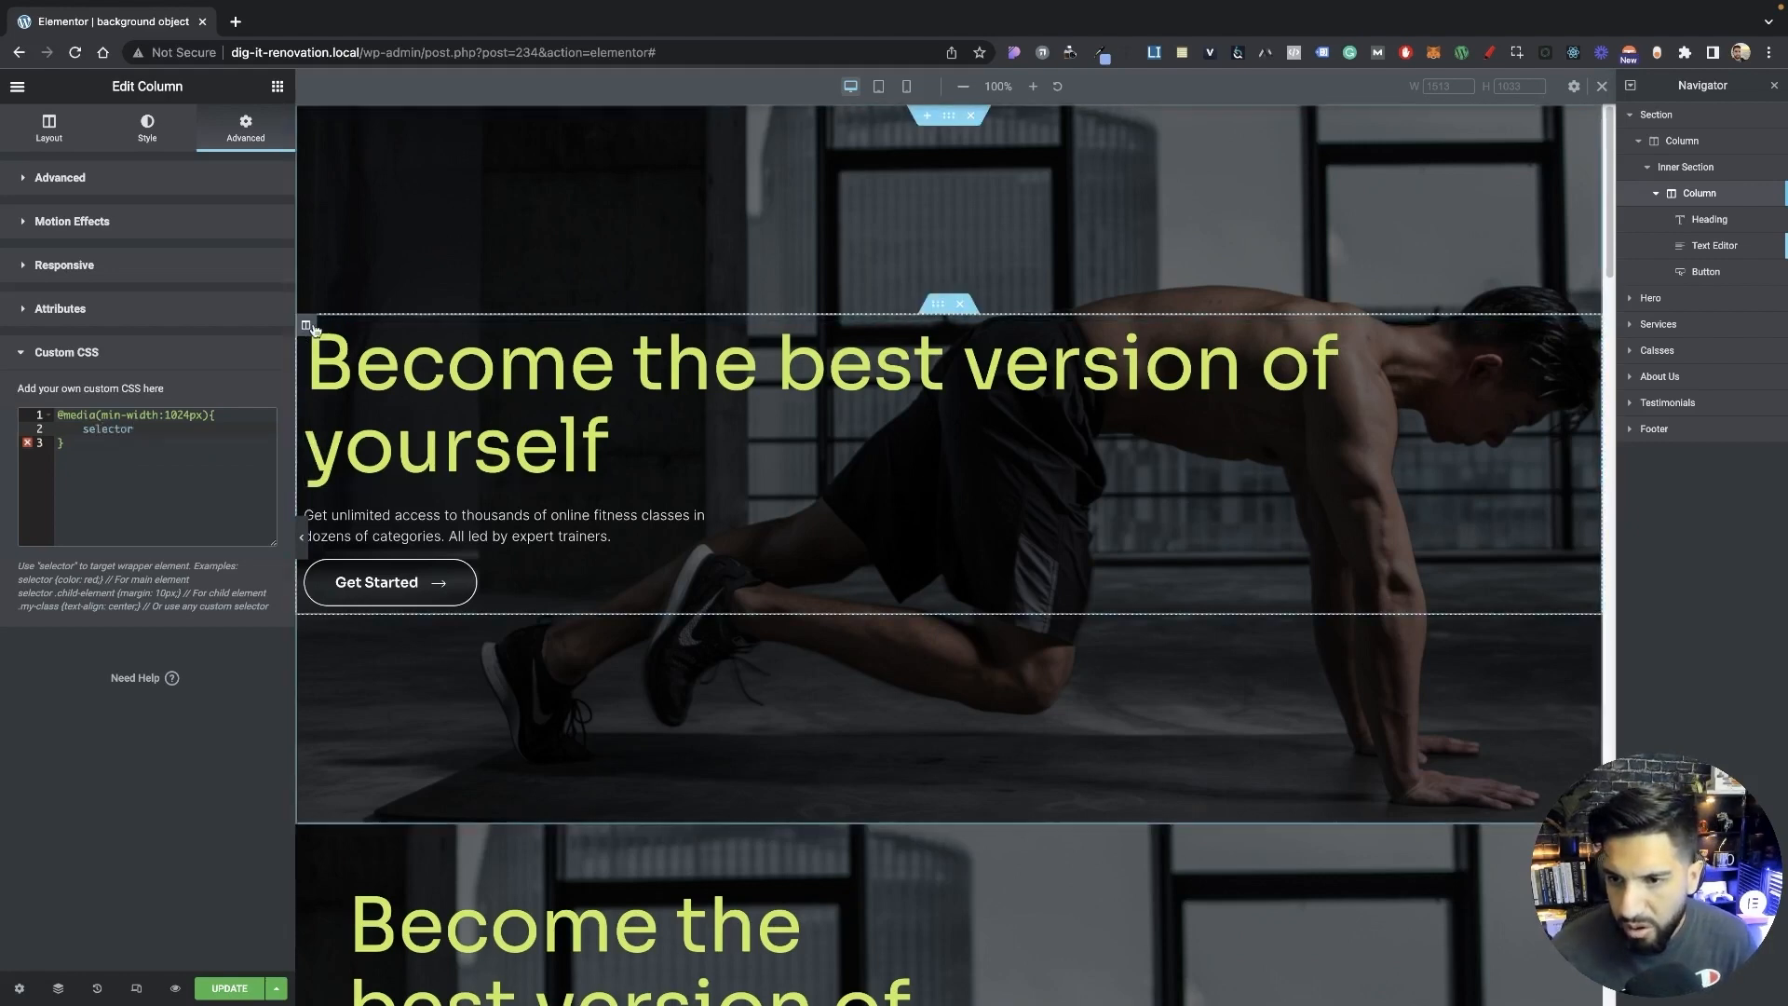
type("{")
key("Return")
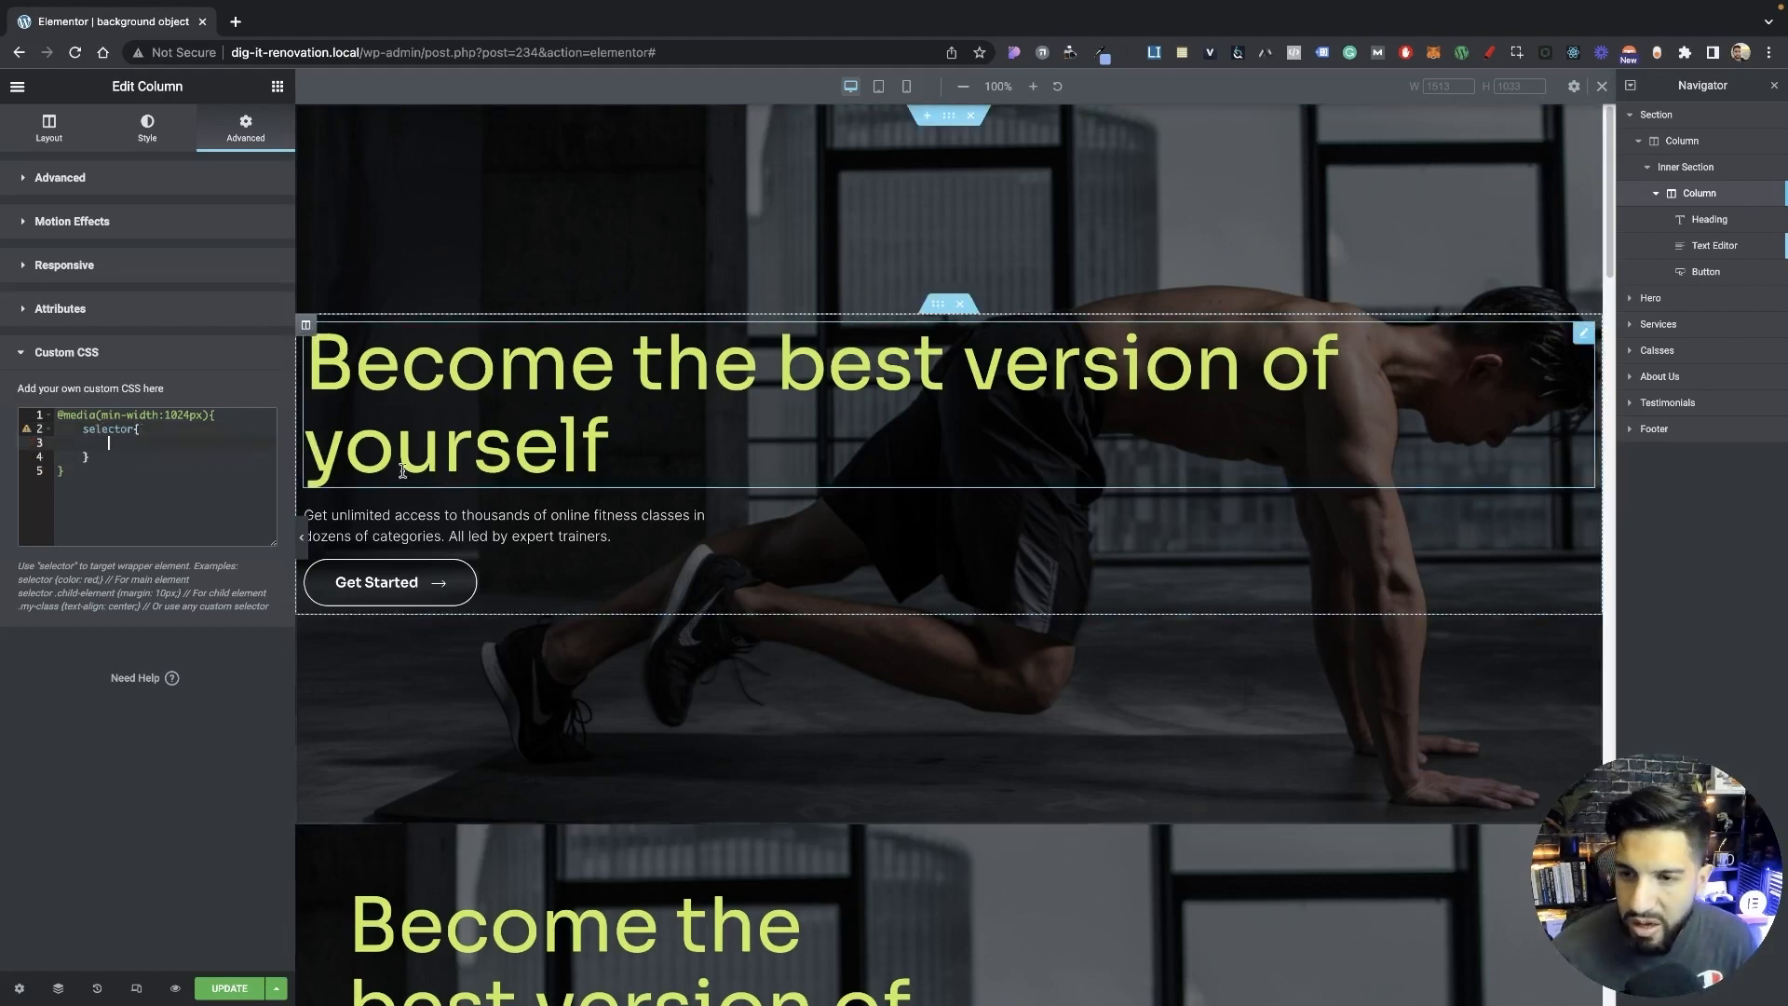
left_click(149, 186)
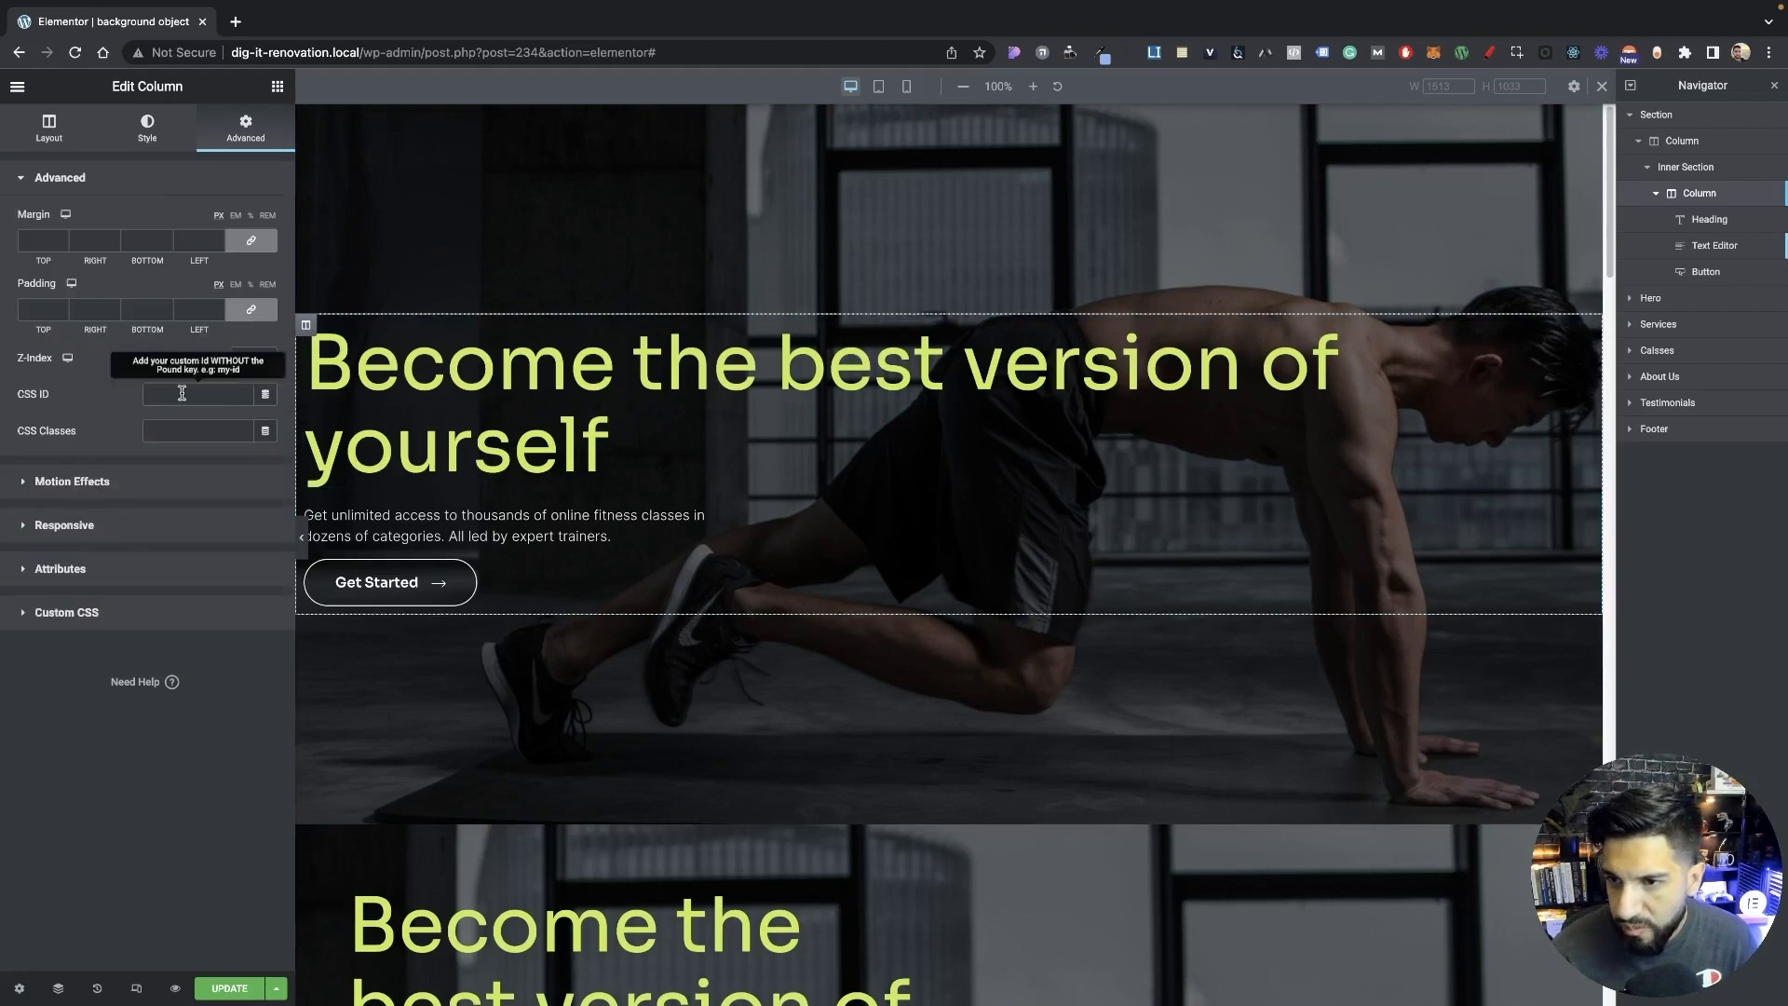
left_click(203, 431)
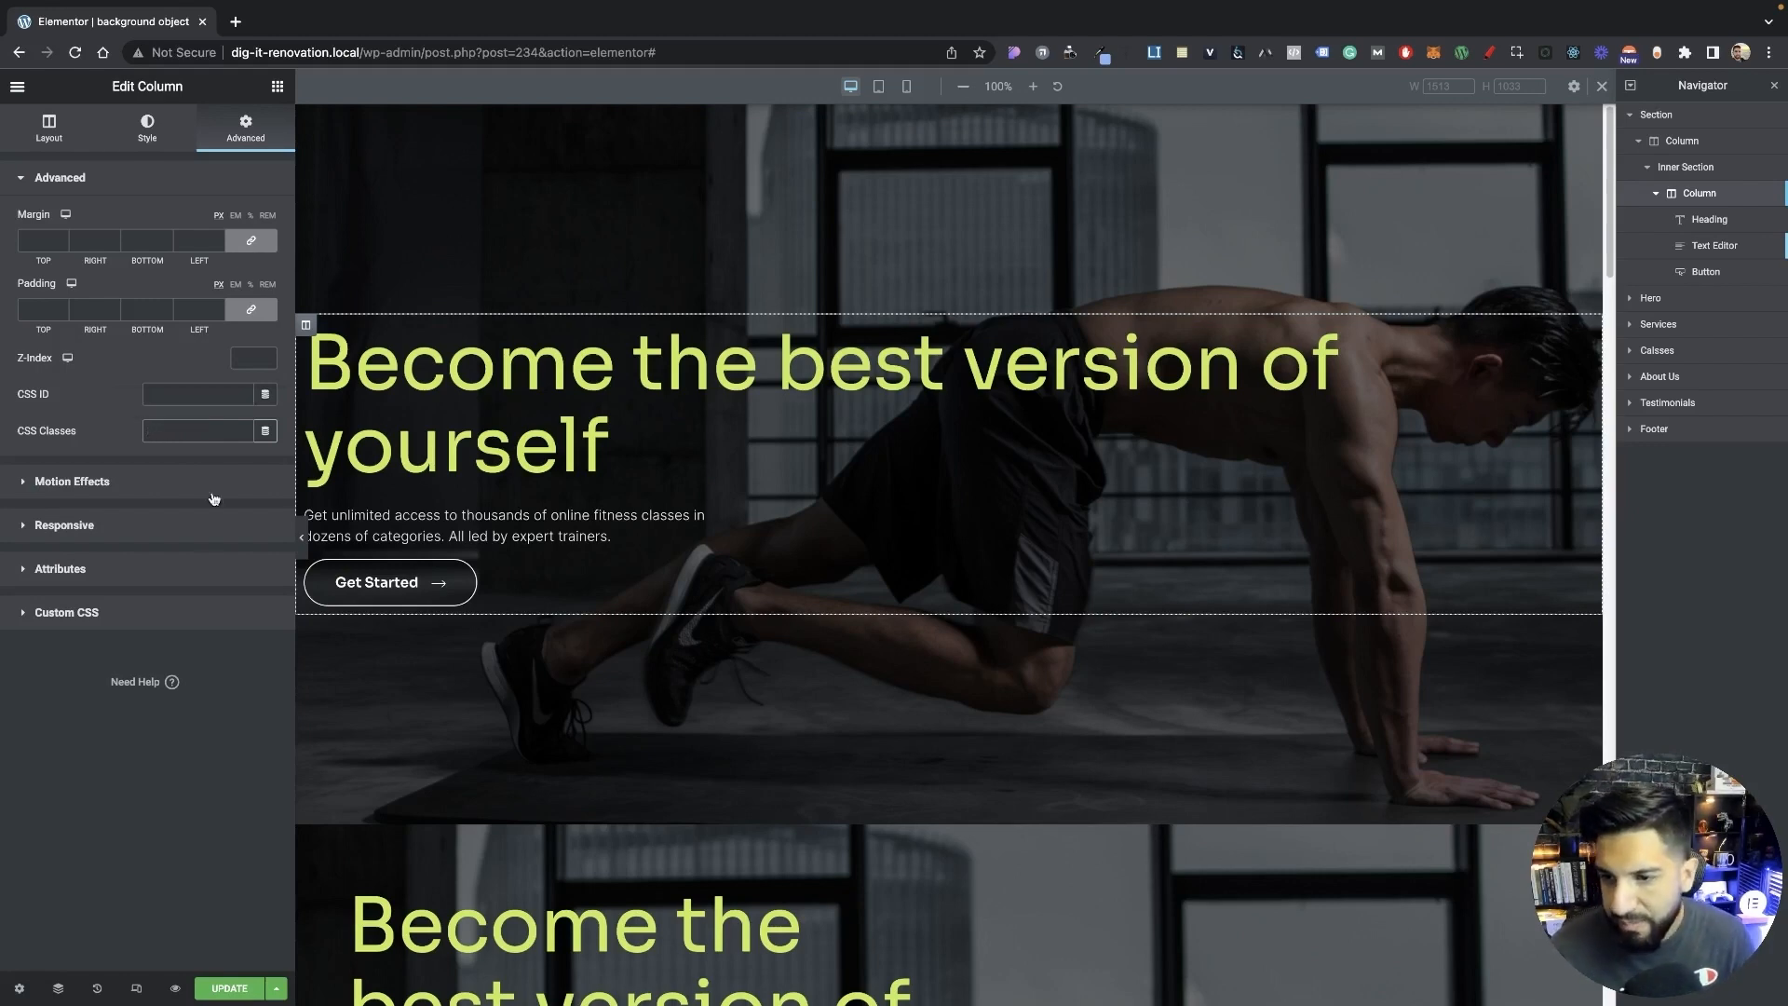
left_click(67, 612)
left_click_drag(132, 429, 82, 428)
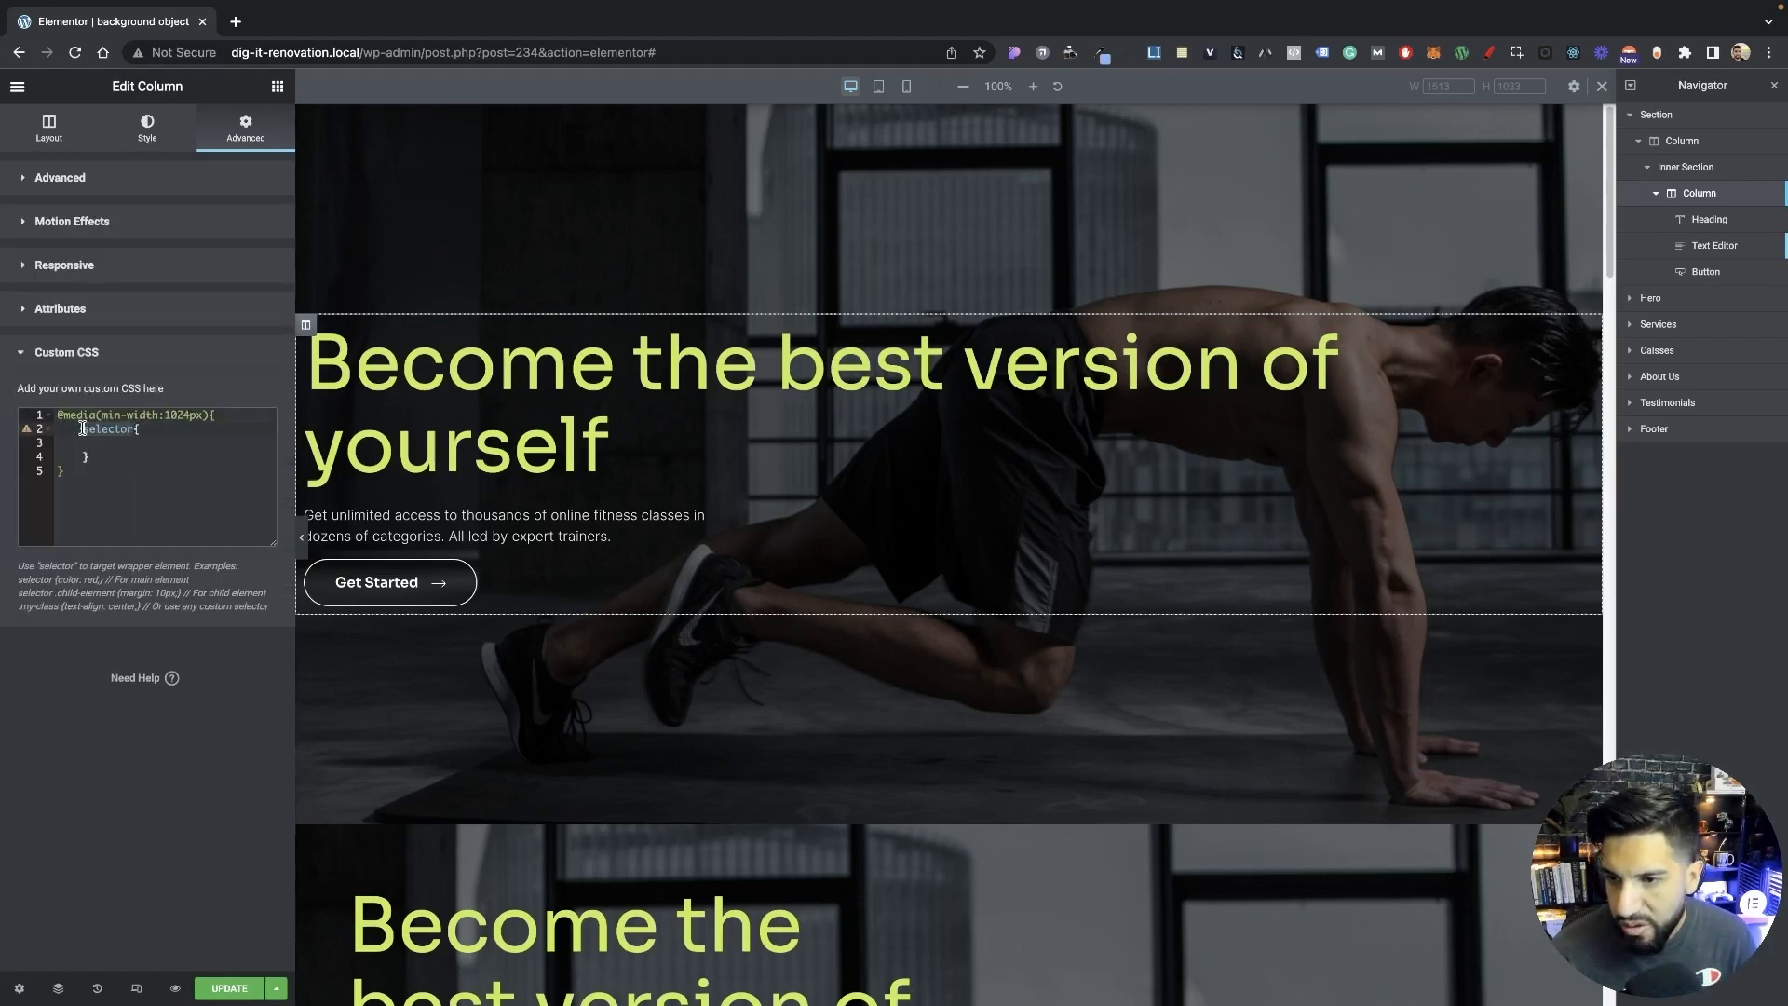
left_click_drag(216, 474, 121, 382)
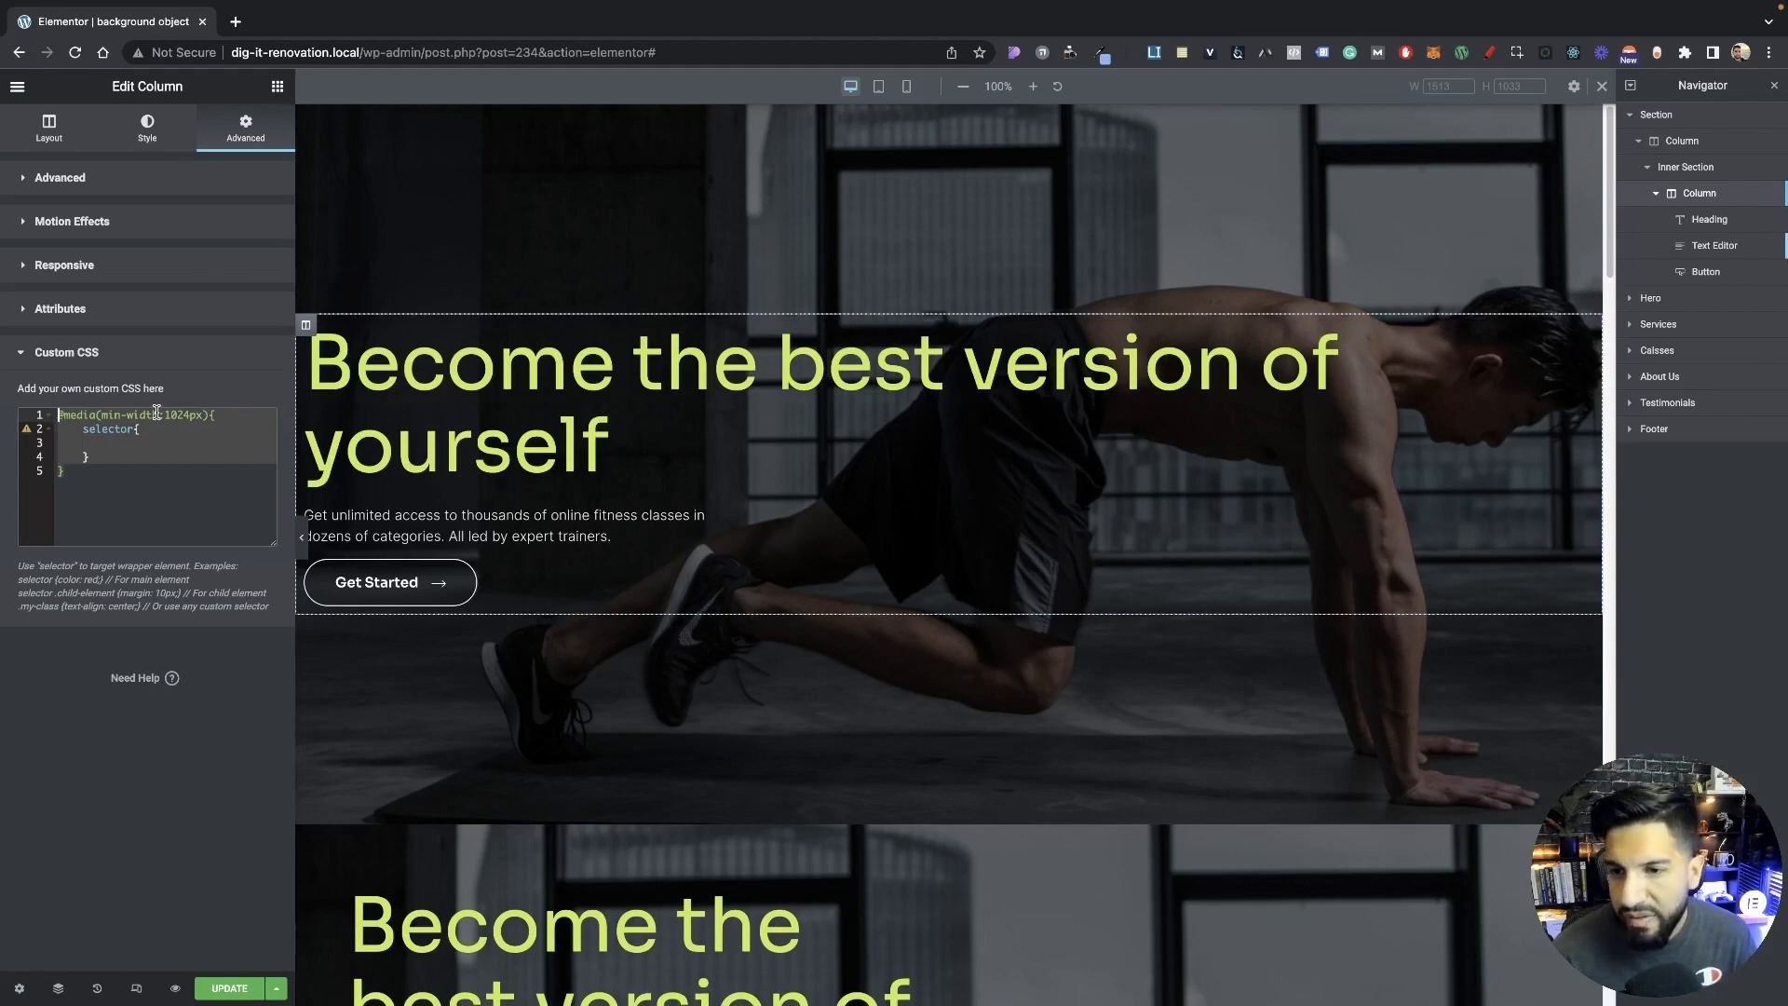
left_click(128, 466)
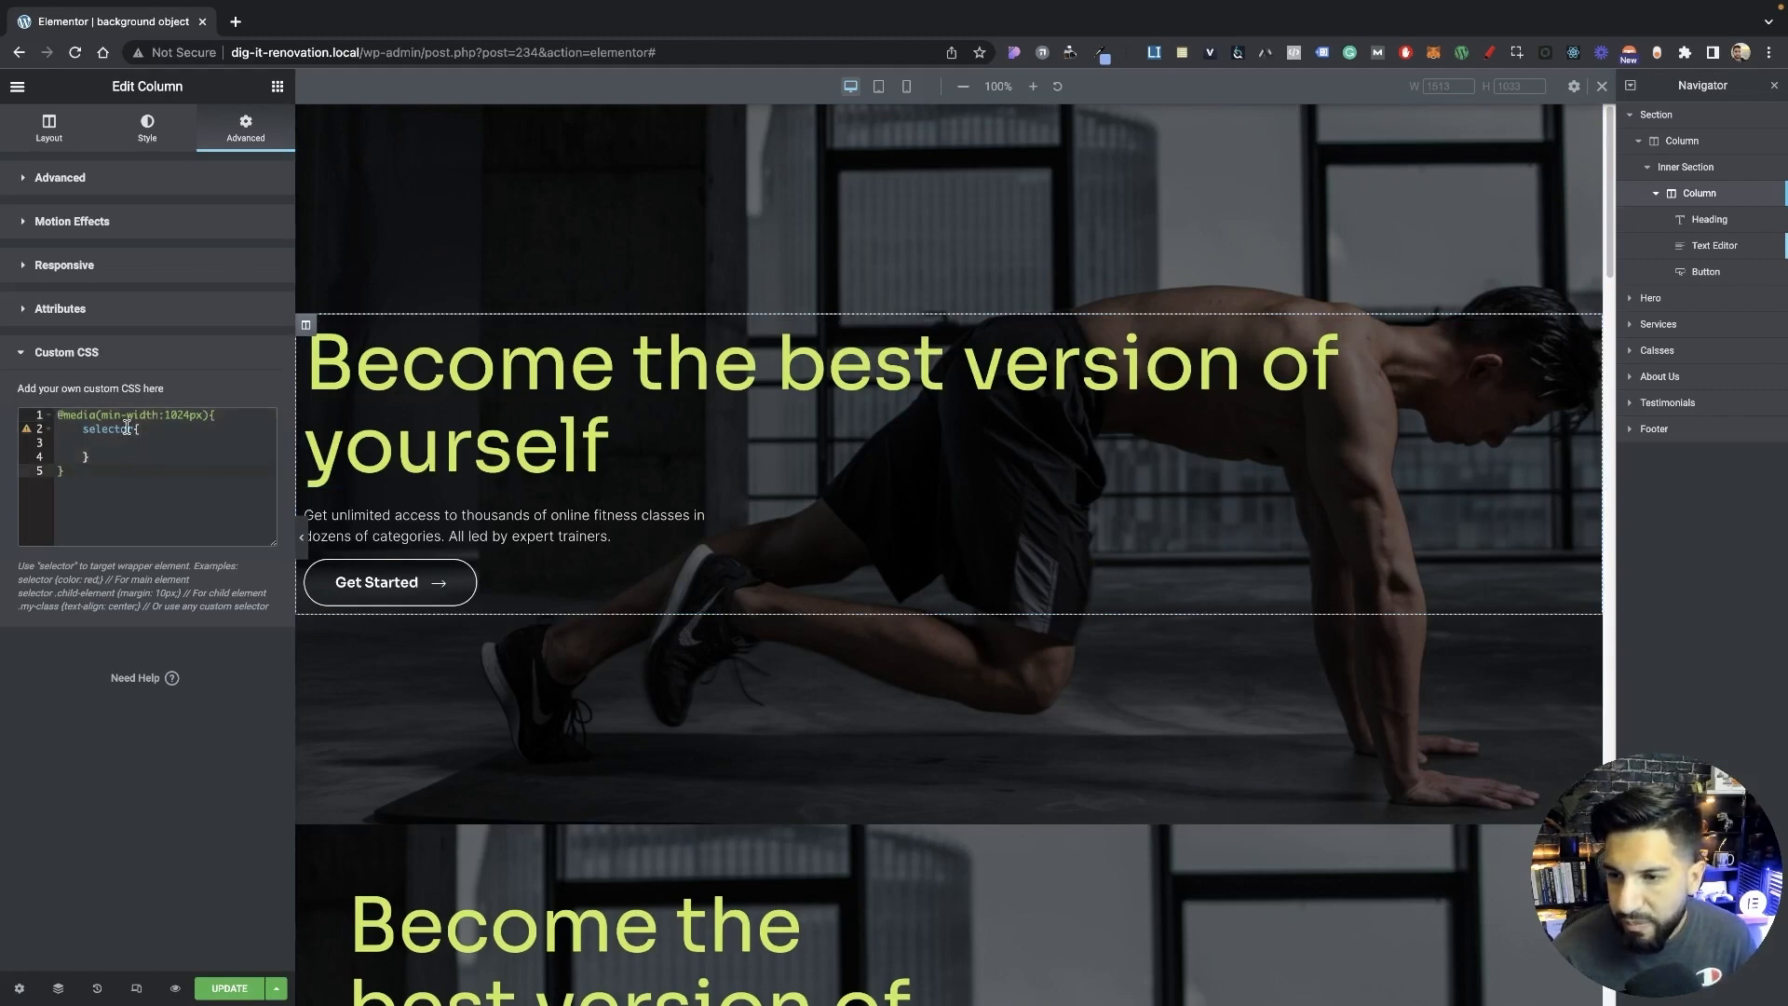
Set the column's width to 60rem inside the selector rule of its custom CSS.
left_click(117, 442)
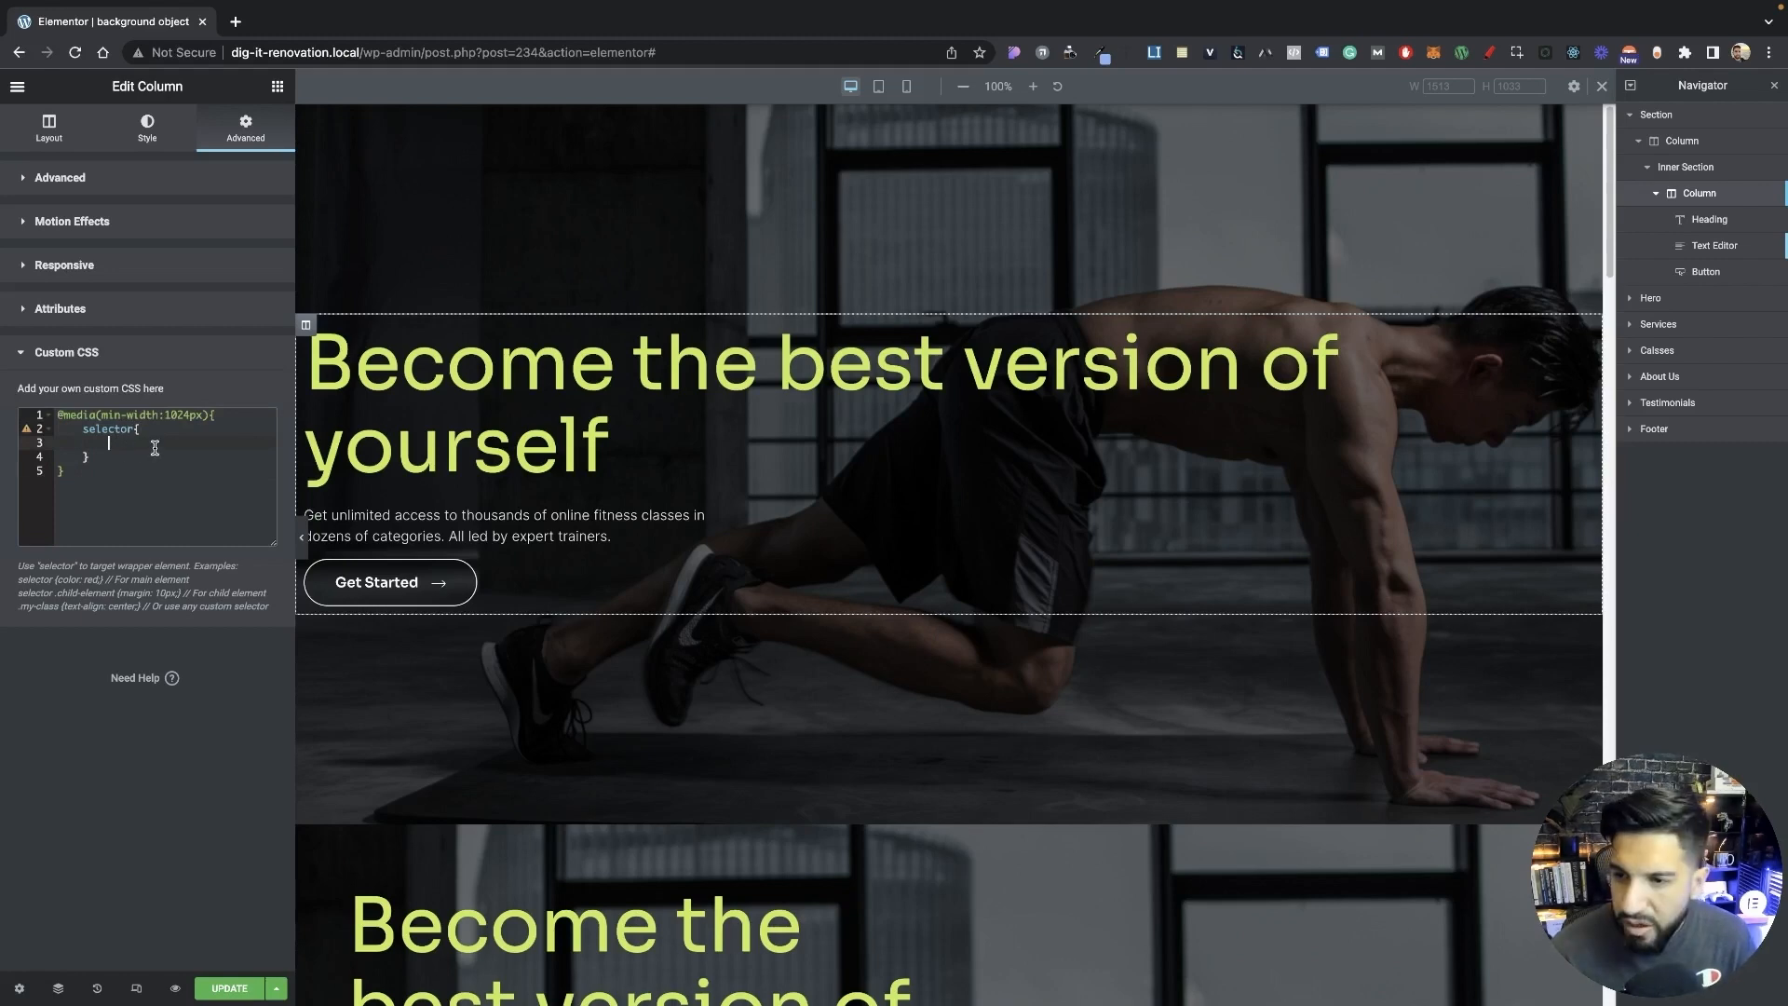
type("width:")
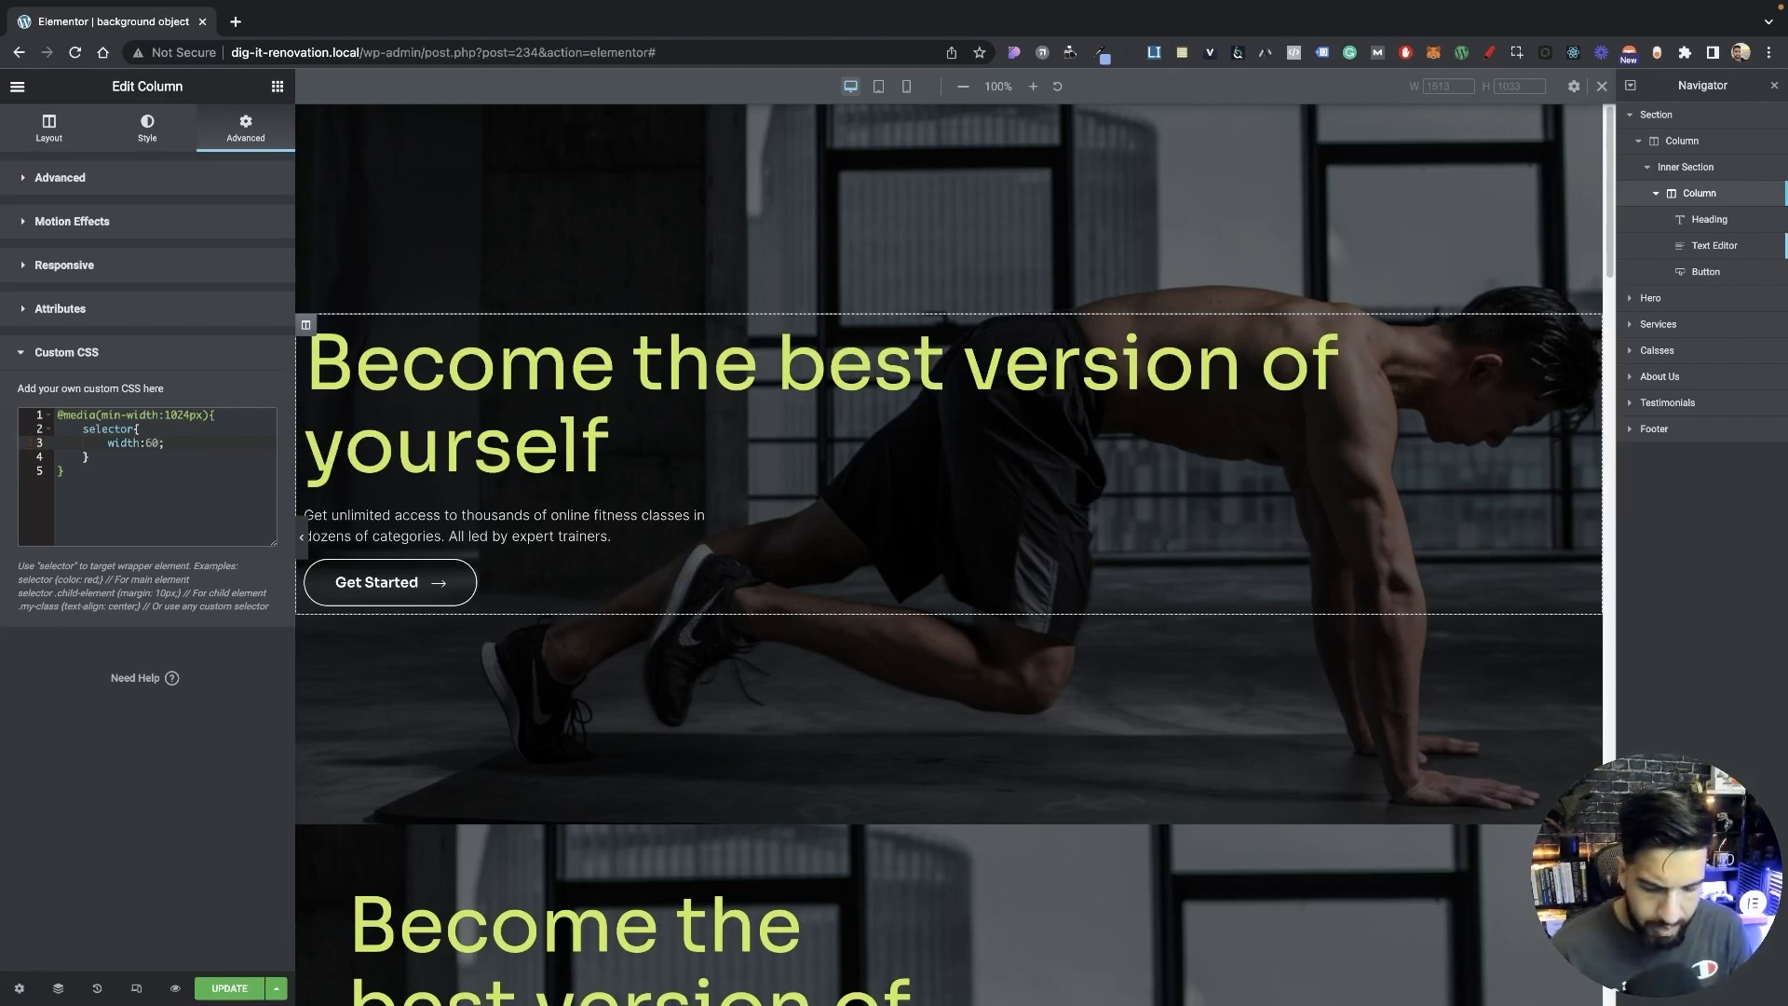
type("60rem")
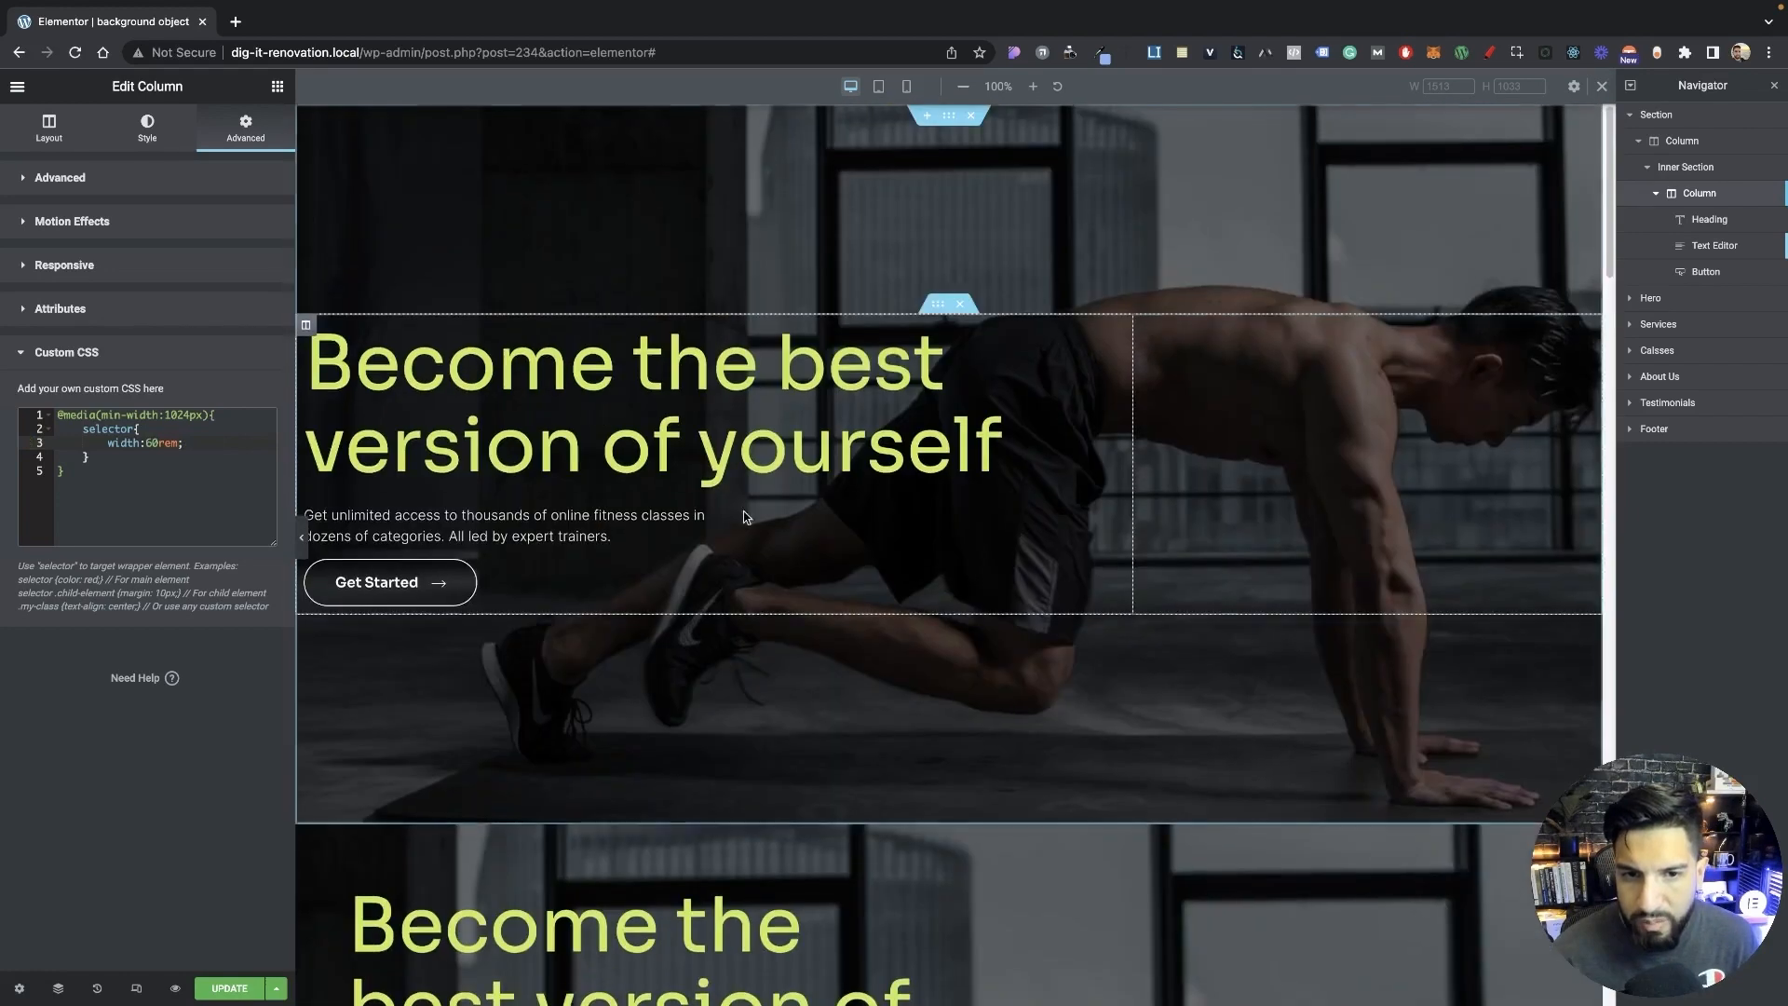
Set the inner section's left padding to 4 rem, keeping the other sides at 0.
left_click(936, 308)
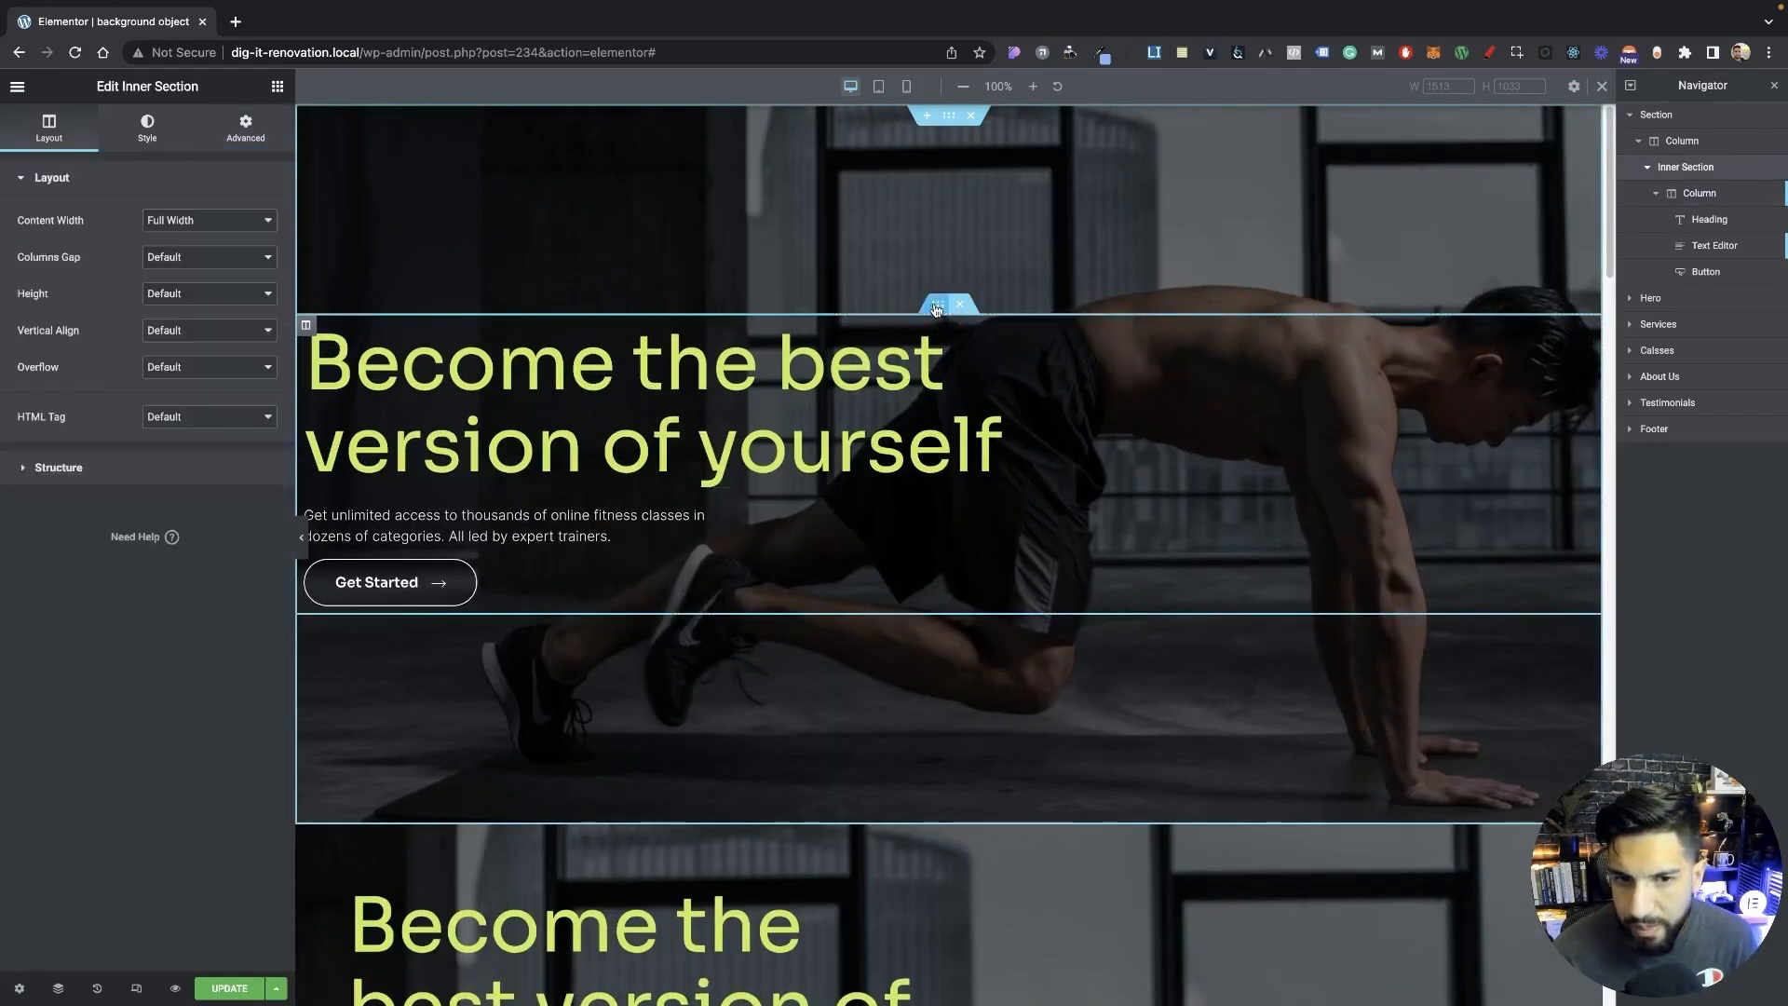
left_click(245, 129)
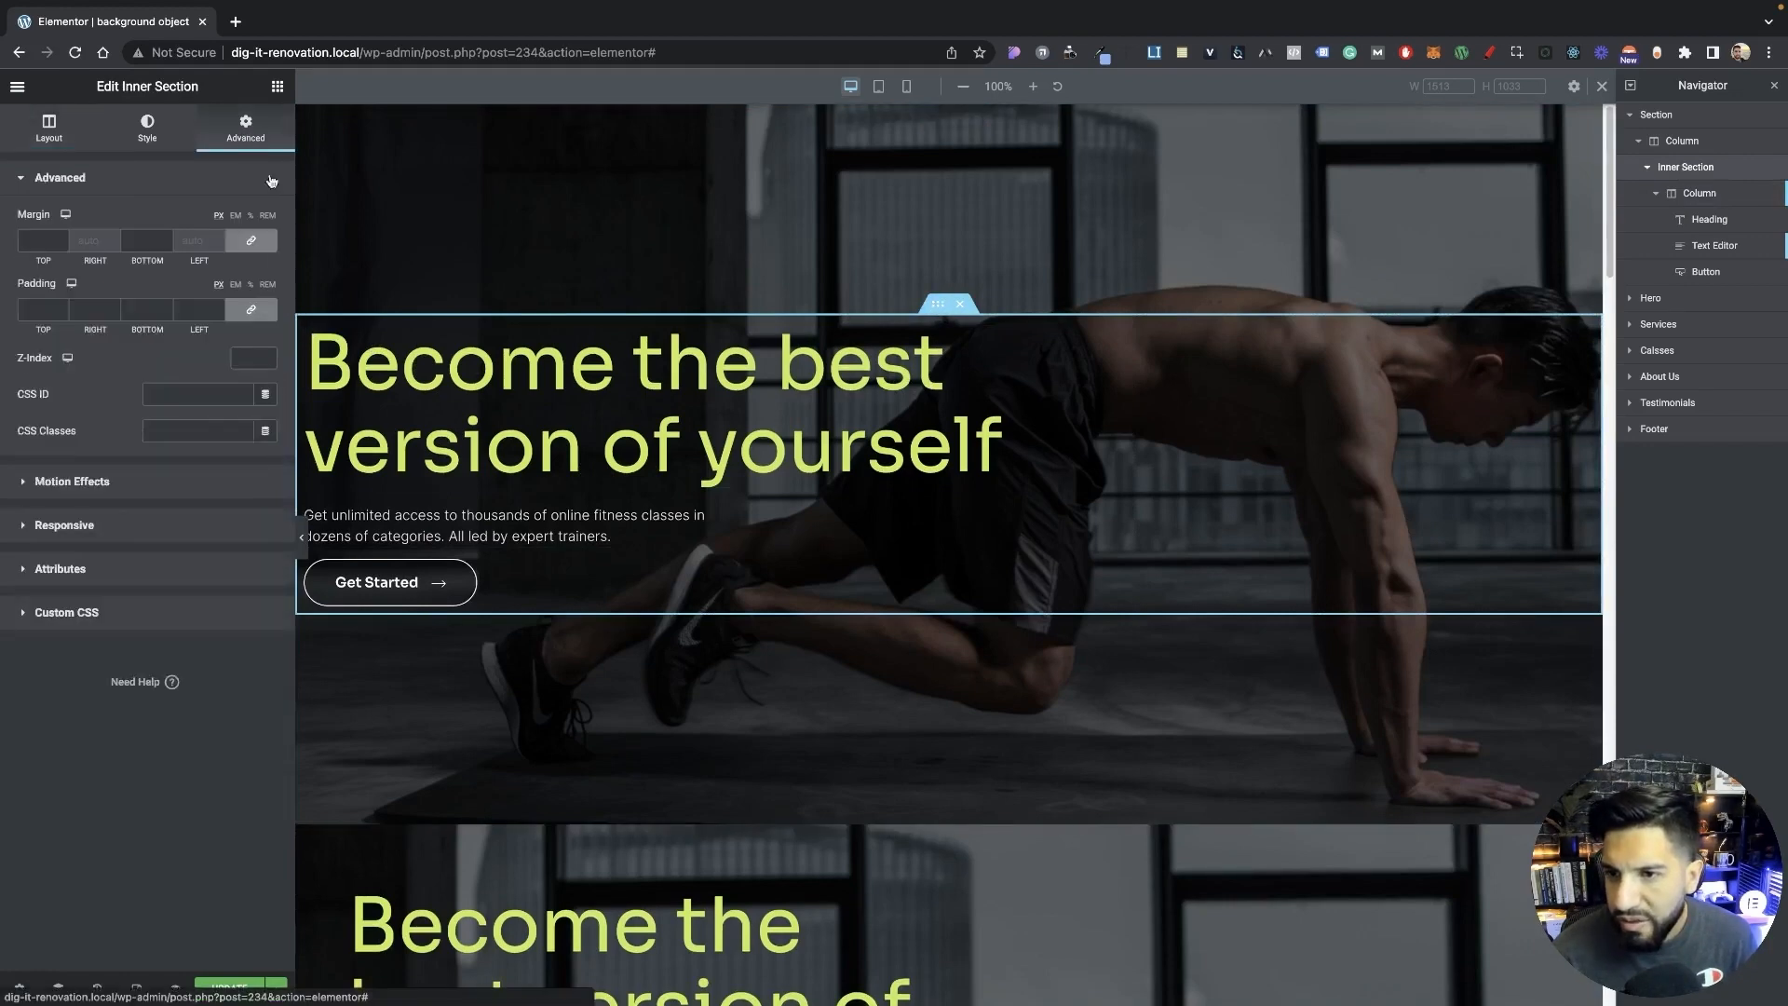
left_click(268, 285)
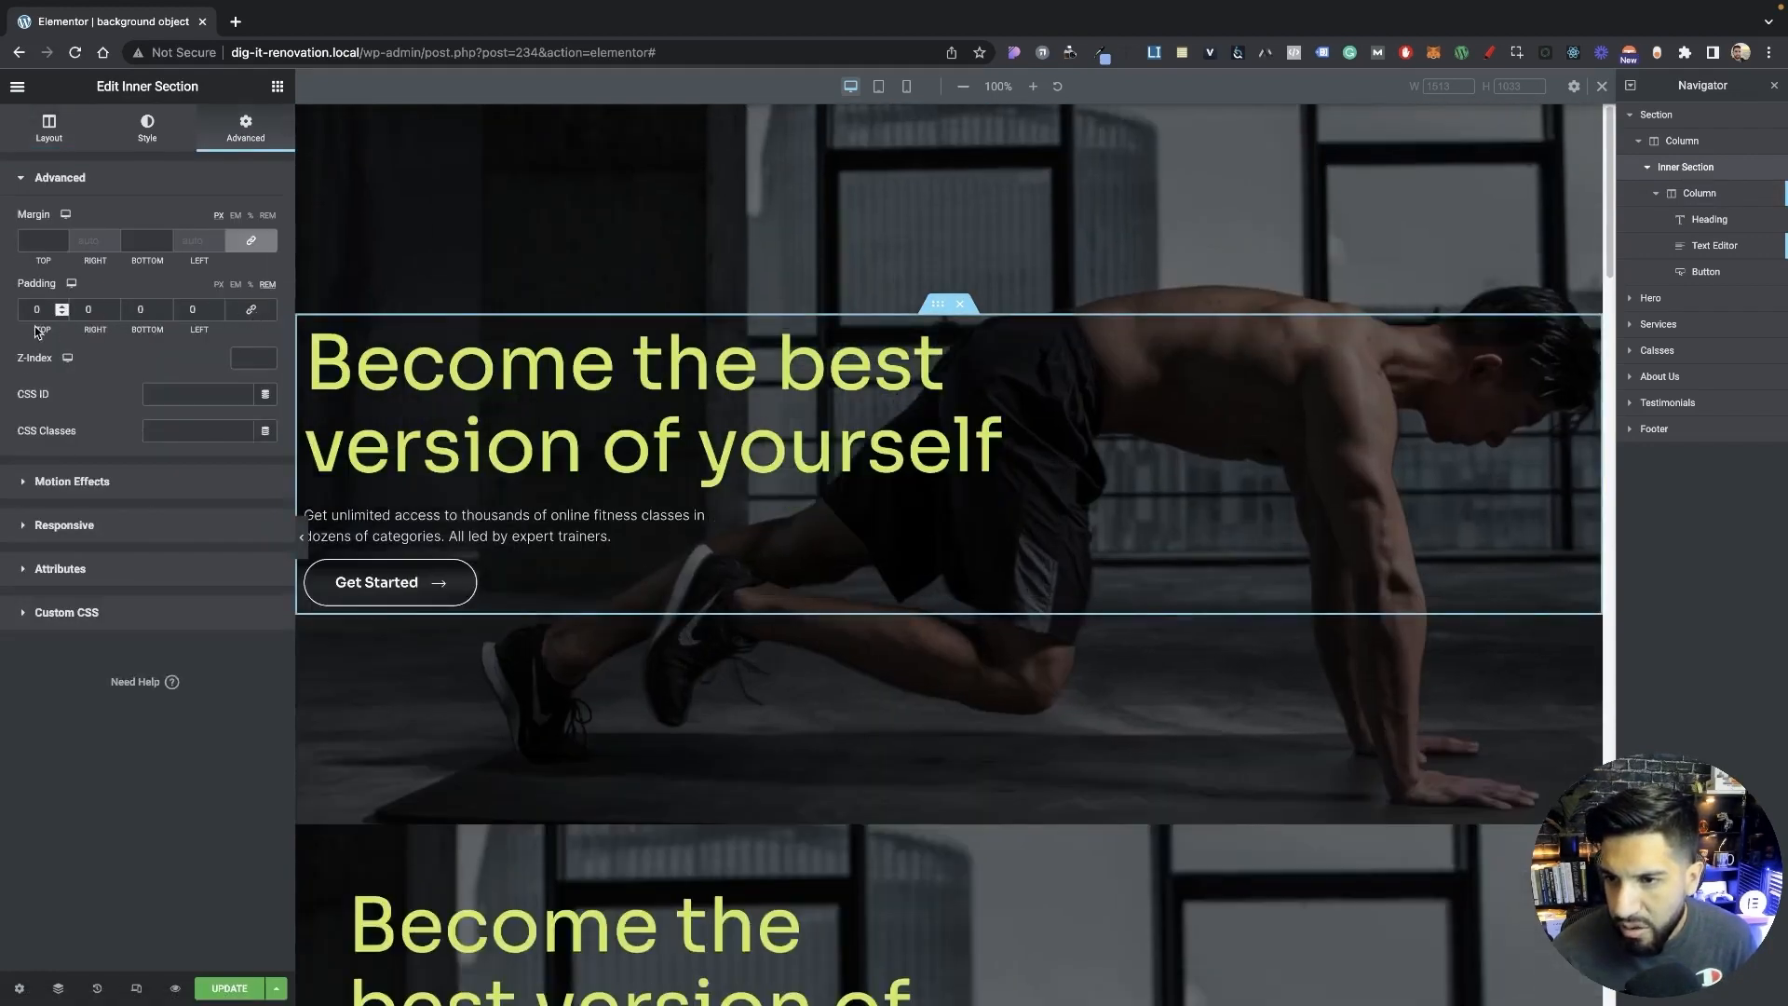
double_click(181, 309)
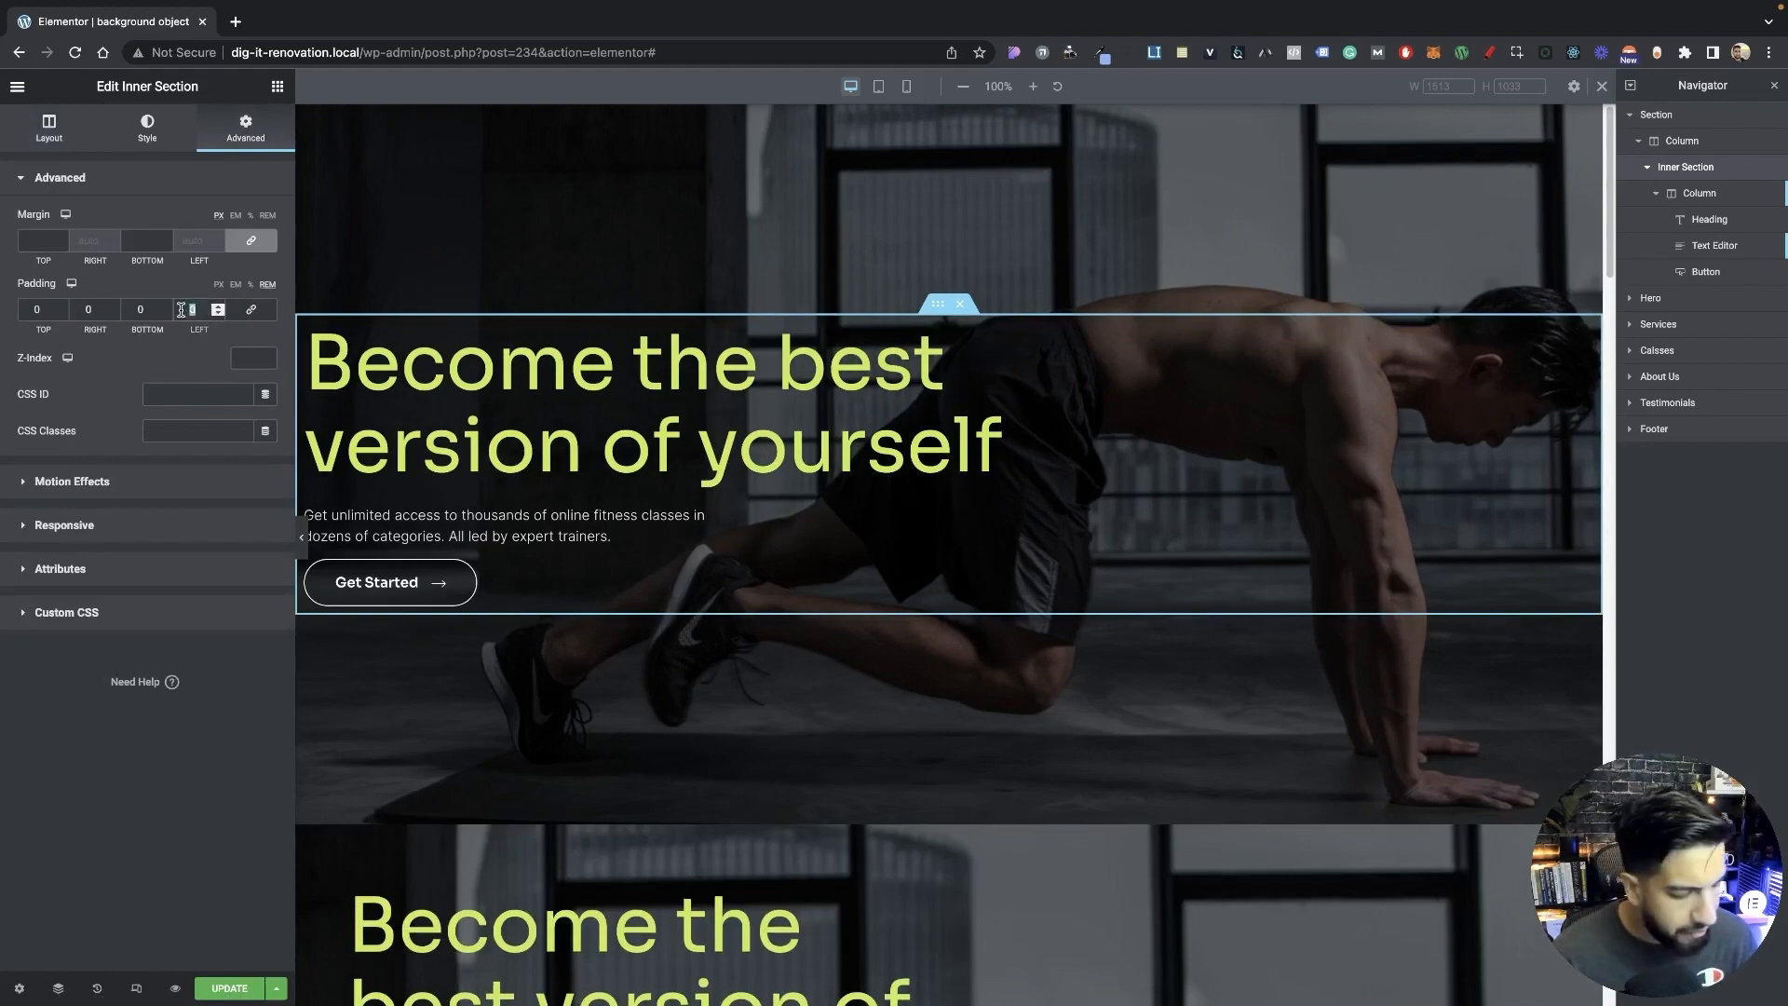
type("5")
scroll(635, 553, "down", 10)
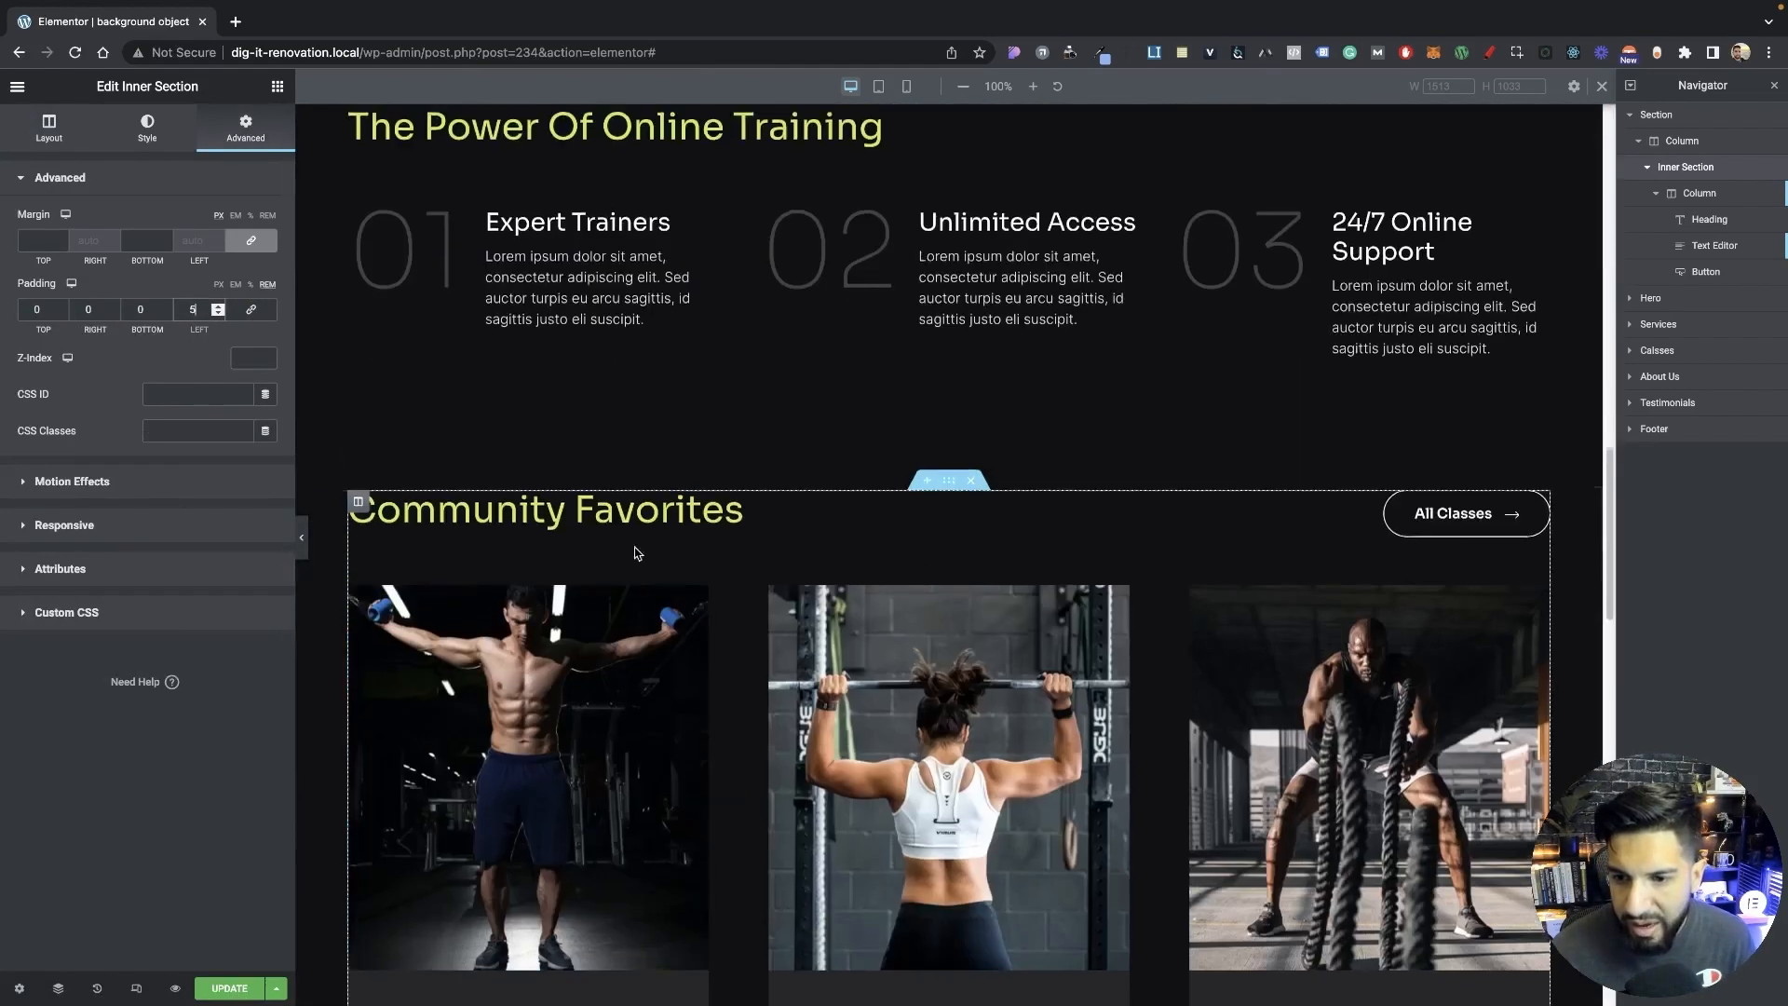
scroll(367, 391, "up", 10)
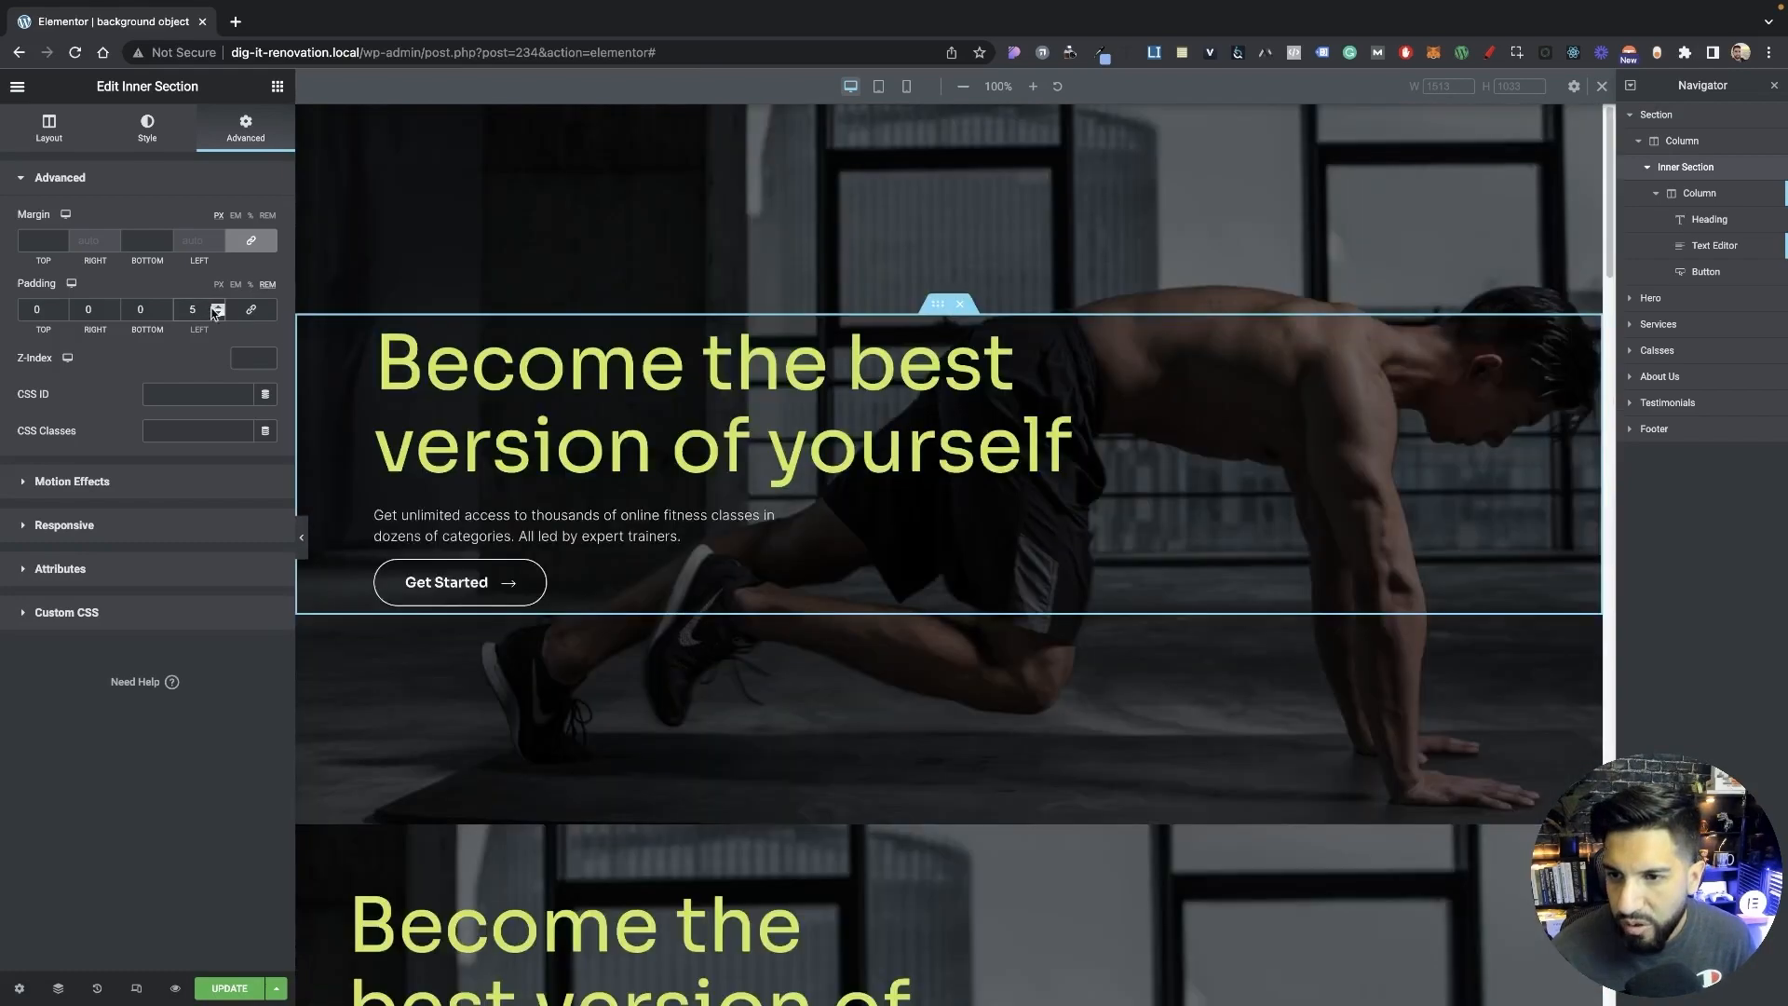
left_click(217, 313)
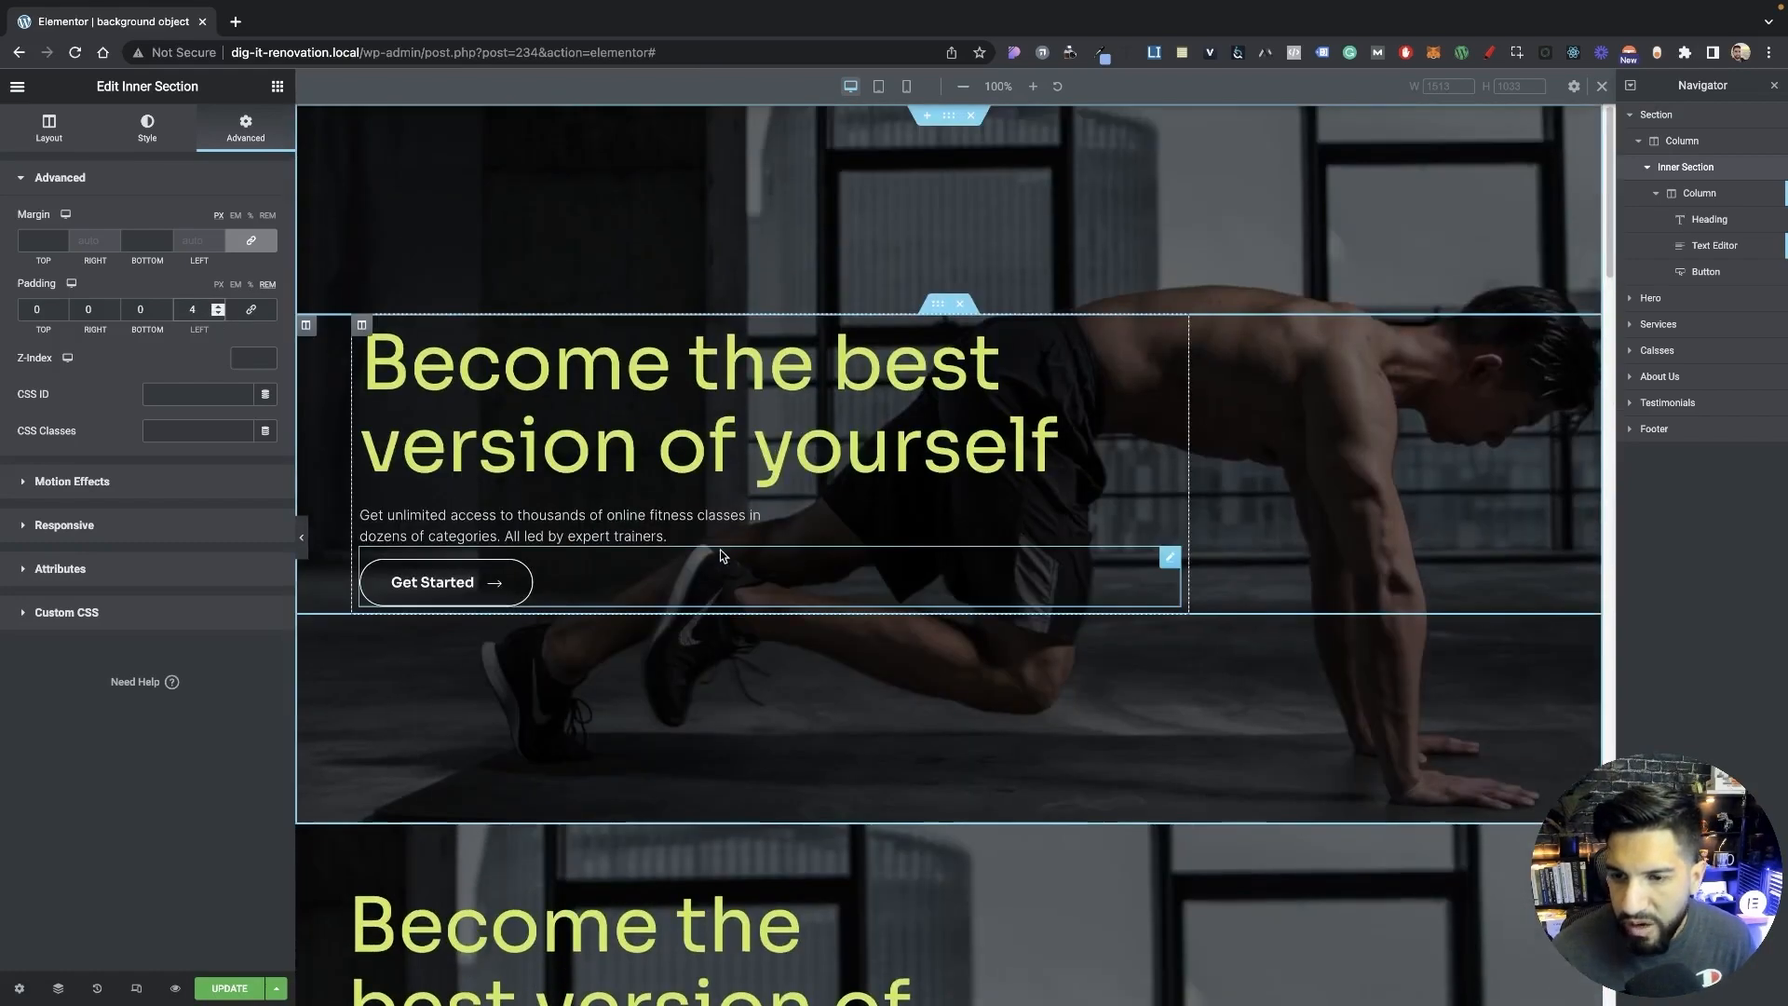
Move the old Hero section to the end of the page below the Footer, and preview the new hero without the editing panel.
scroll(873, 563, "down", 5)
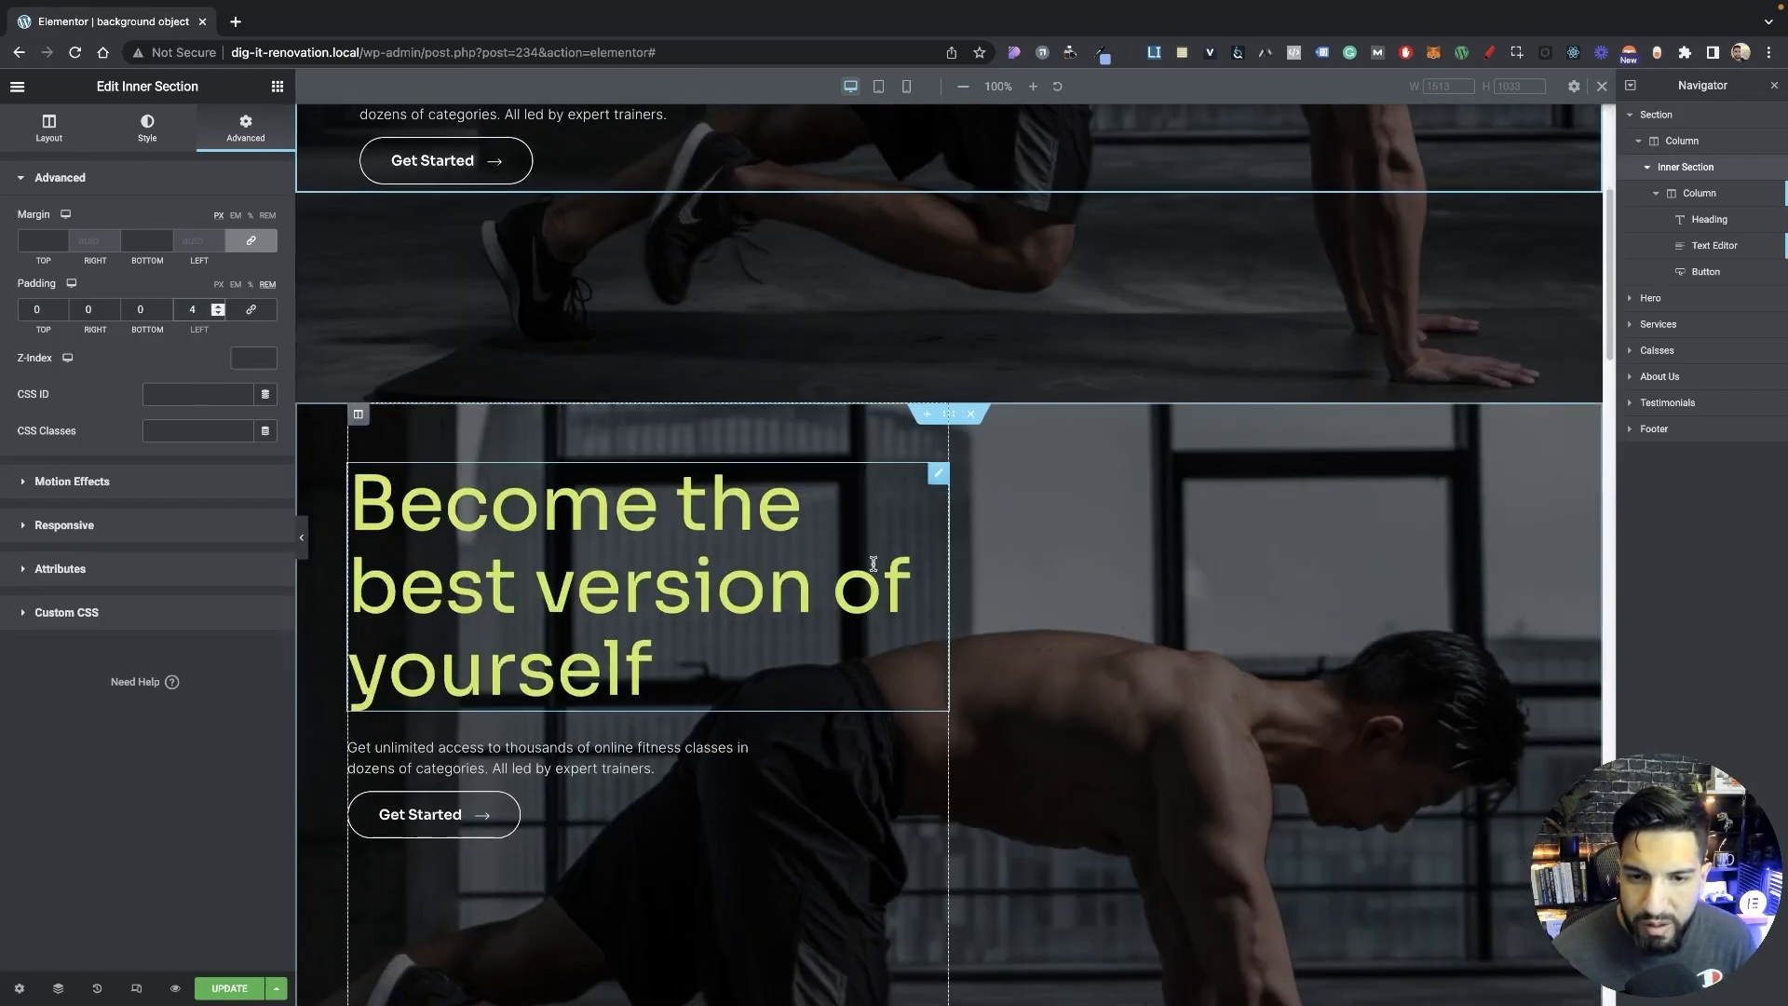
left_click_drag(949, 418, 1140, 807)
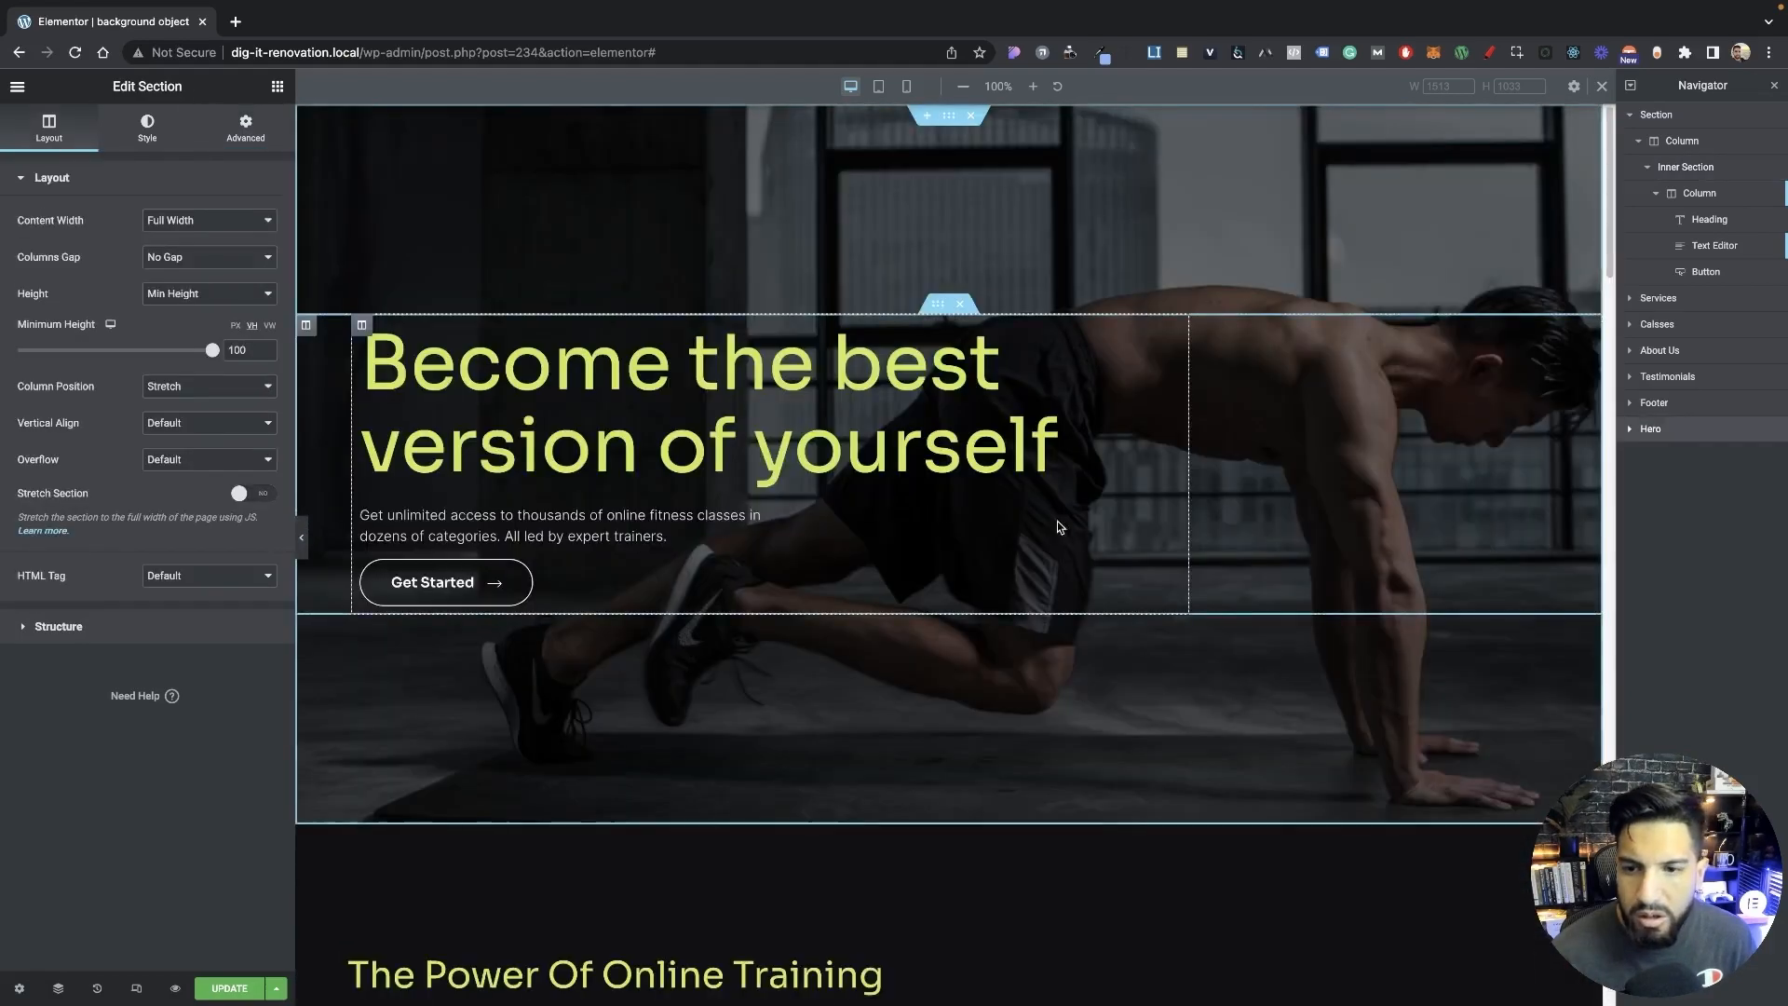
left_click(302, 545)
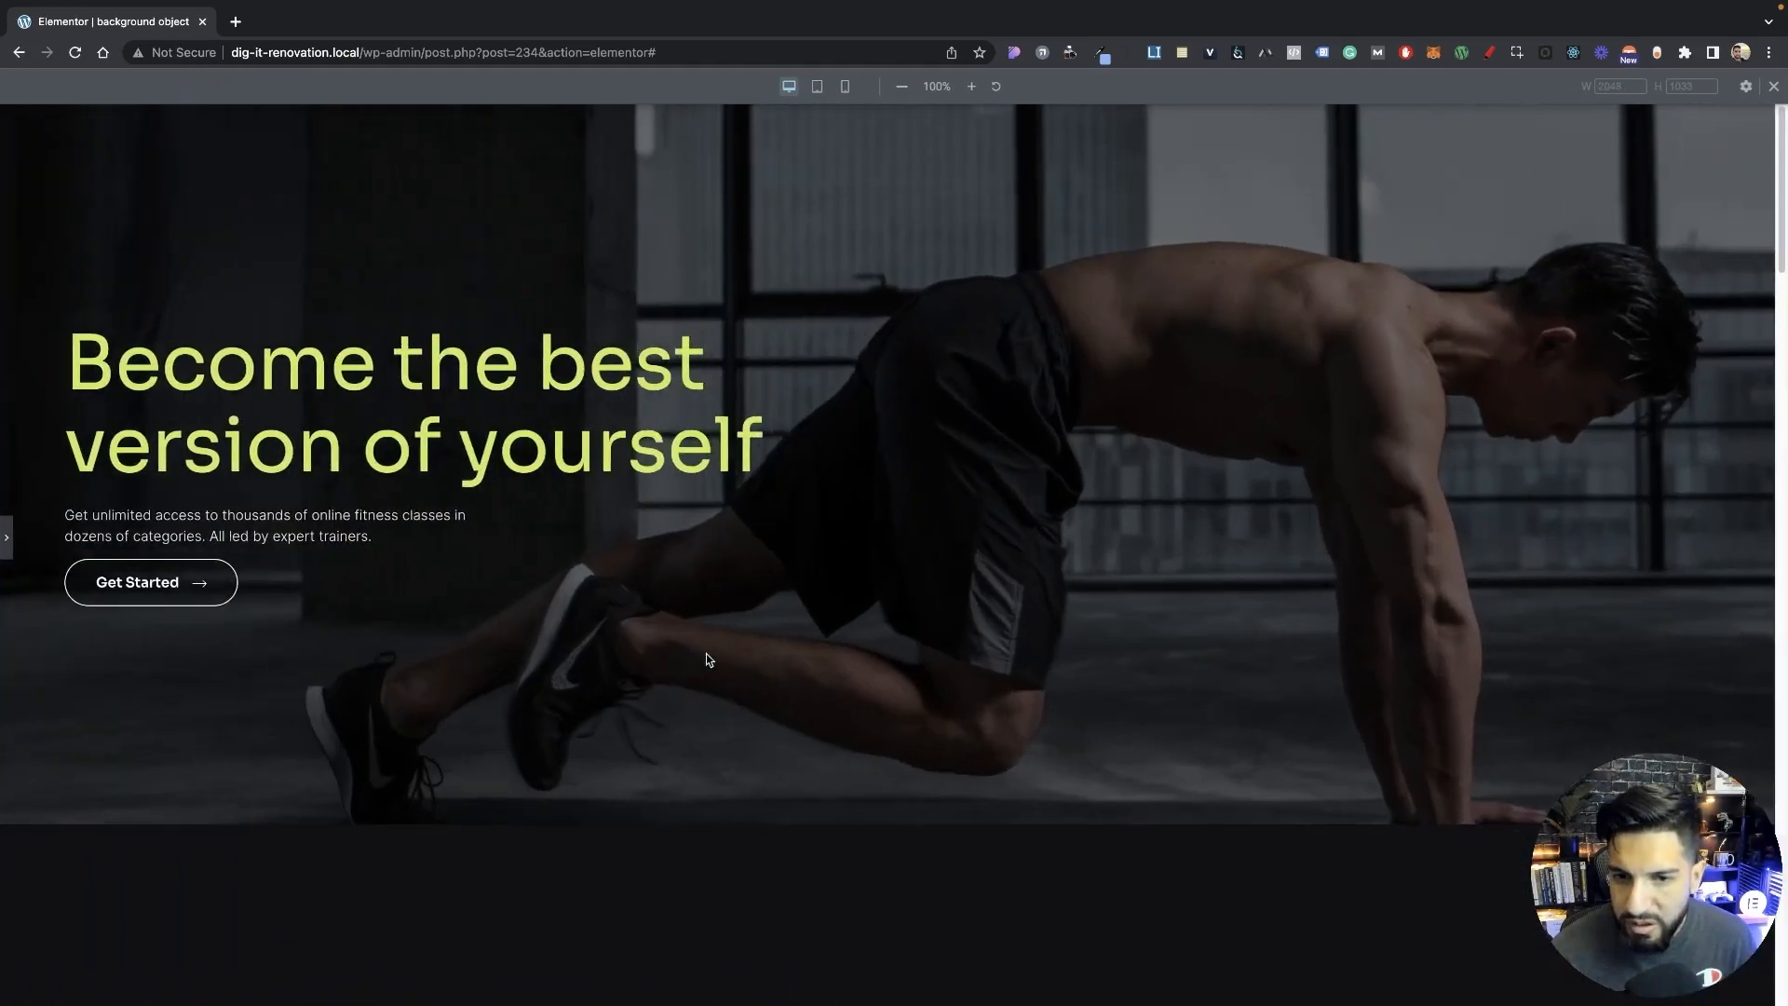
scroll(519, 618, "down", 2)
scroll(140, 606, "up", 2)
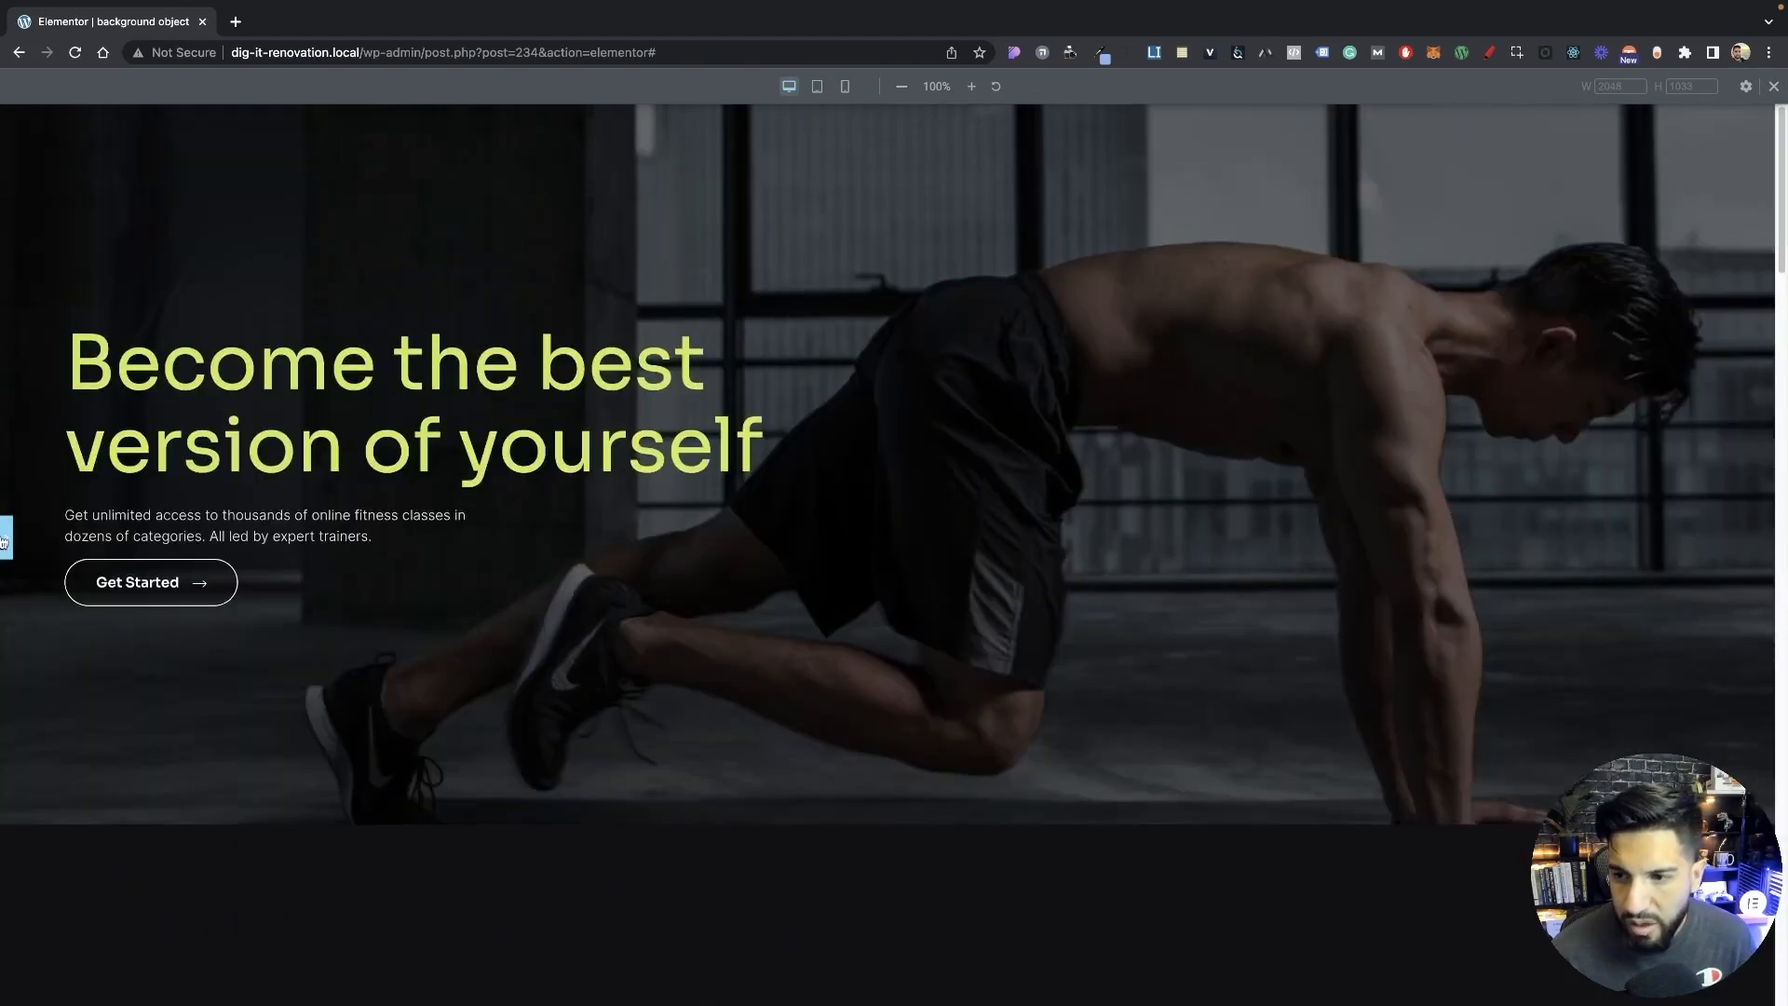
key("ctrl+p")
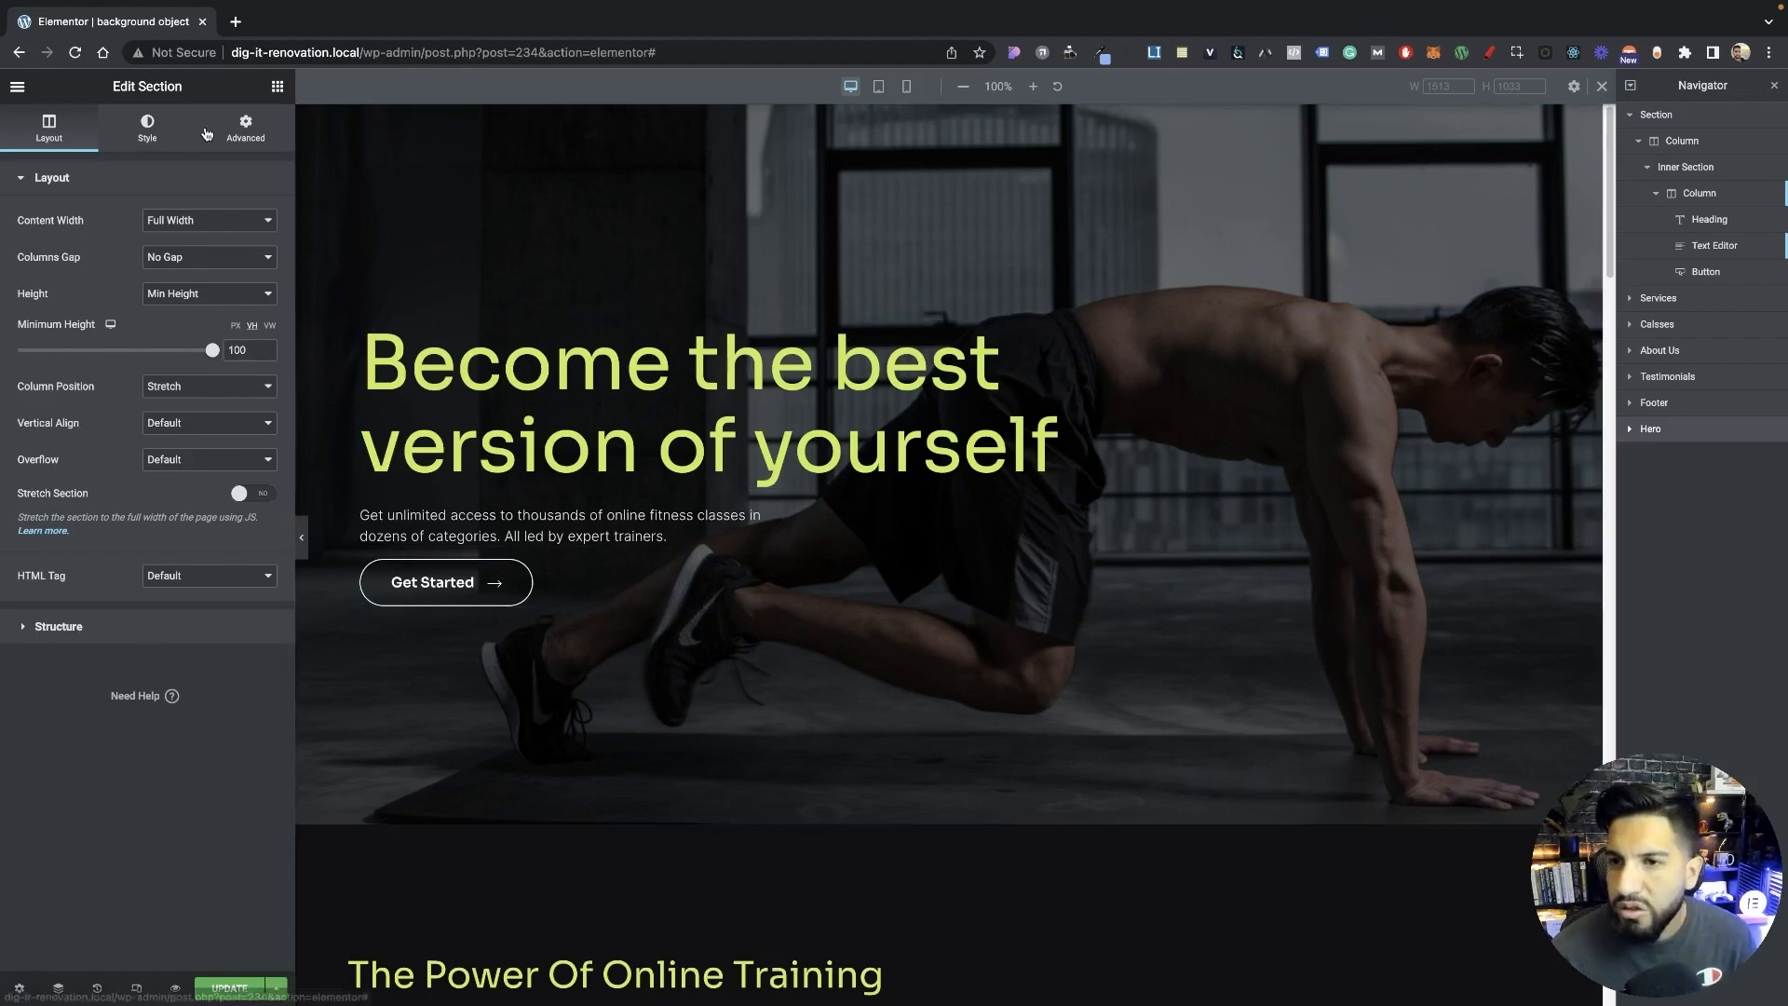
Add an Image widget below the Get Started button in the new hero's inner column.
left_click(276, 86)
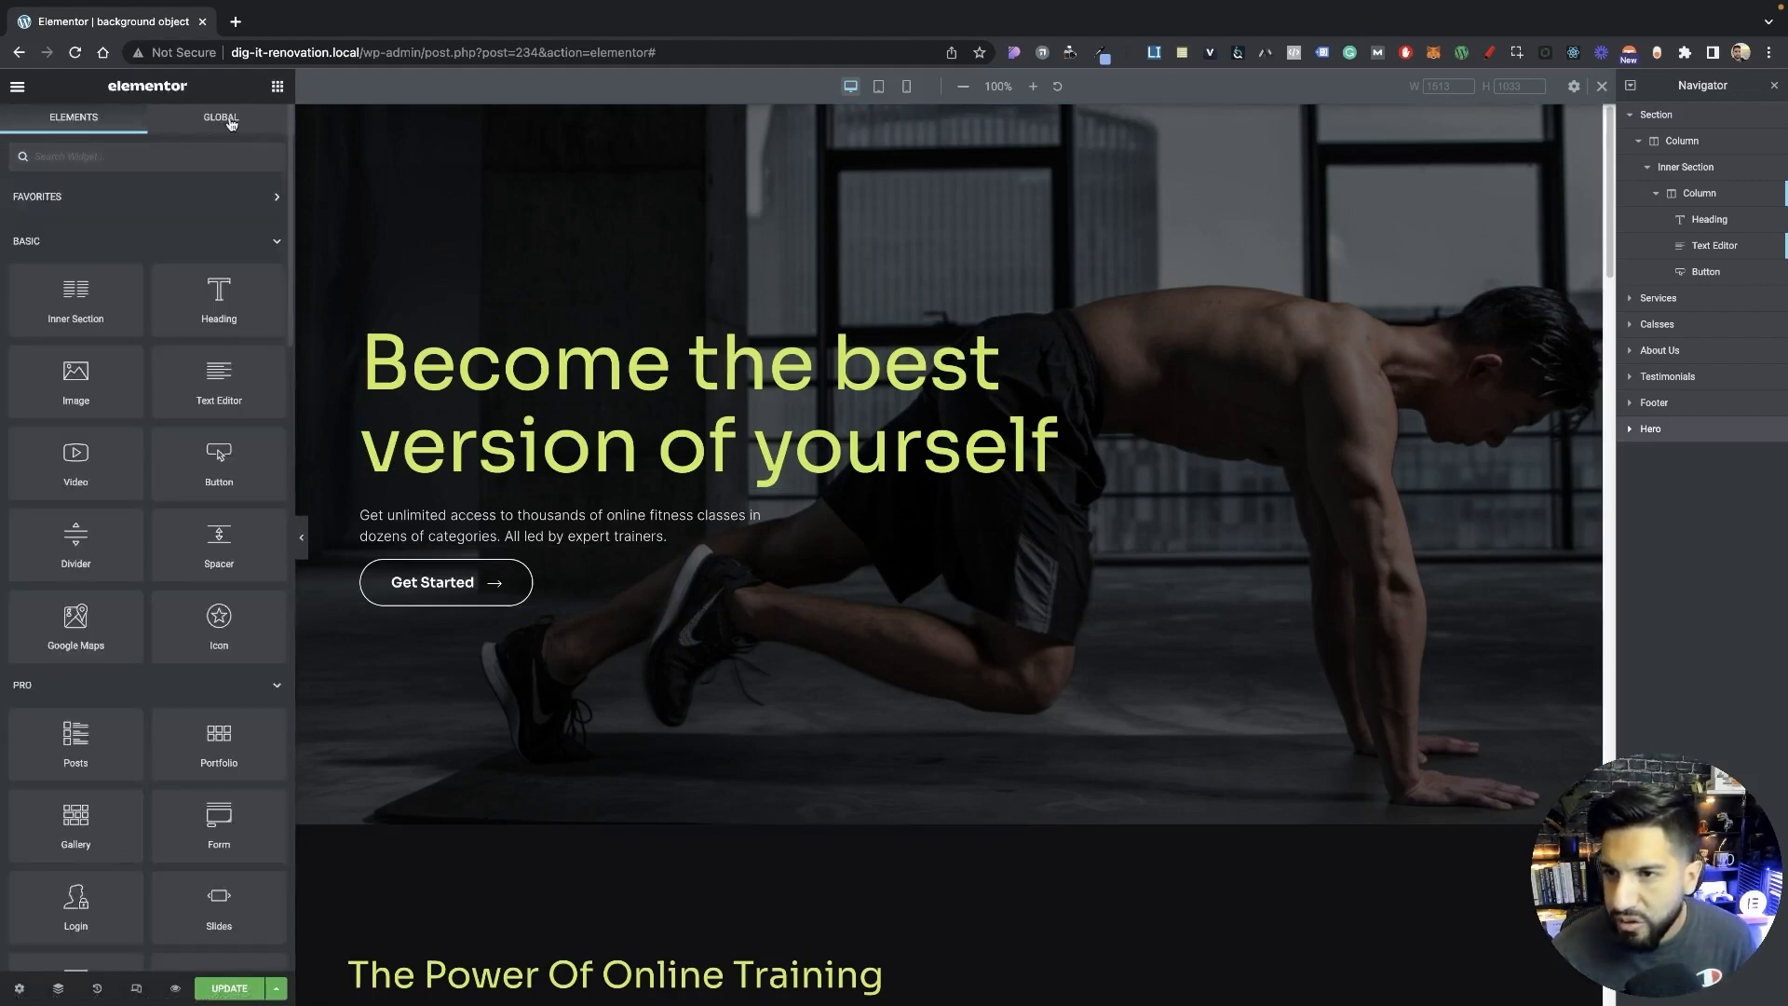
left_click_drag(74, 386, 1021, 635)
left_click_drag(65, 392, 747, 610)
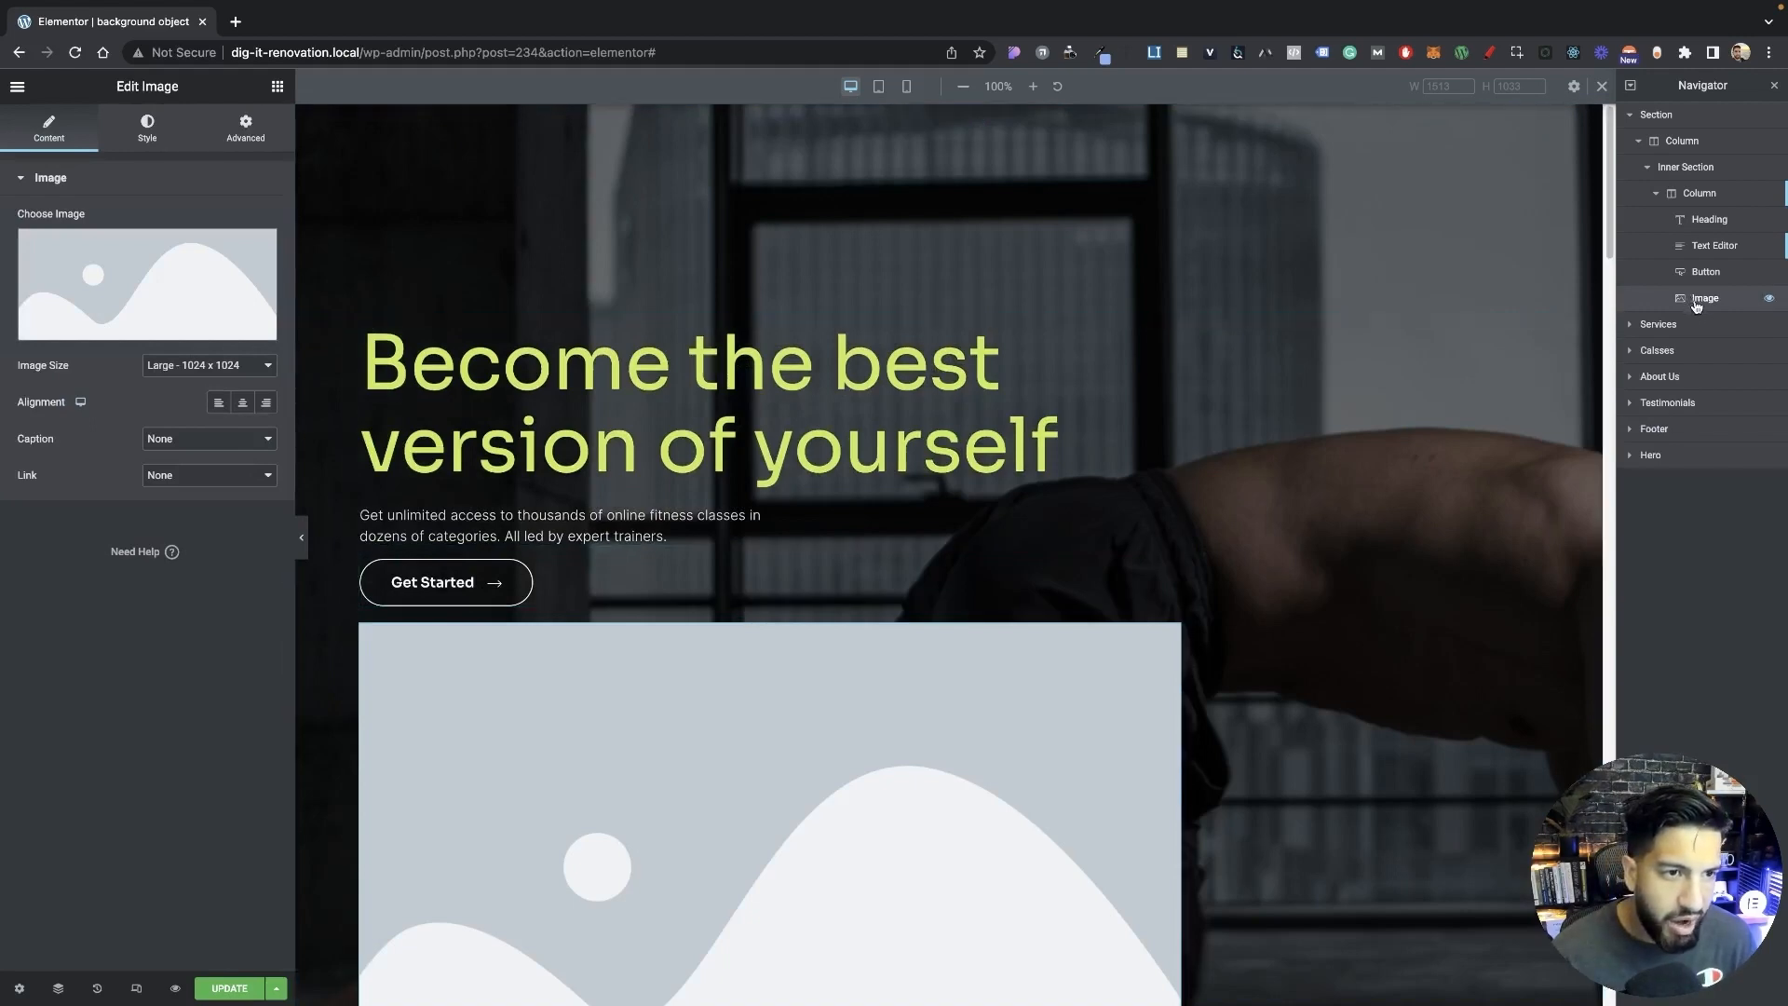
Move the Image widget into the outer column directly below the Inner Section, and select patternobject.svg from the media library for it.
left_click_drag(1697, 302, 1711, 173)
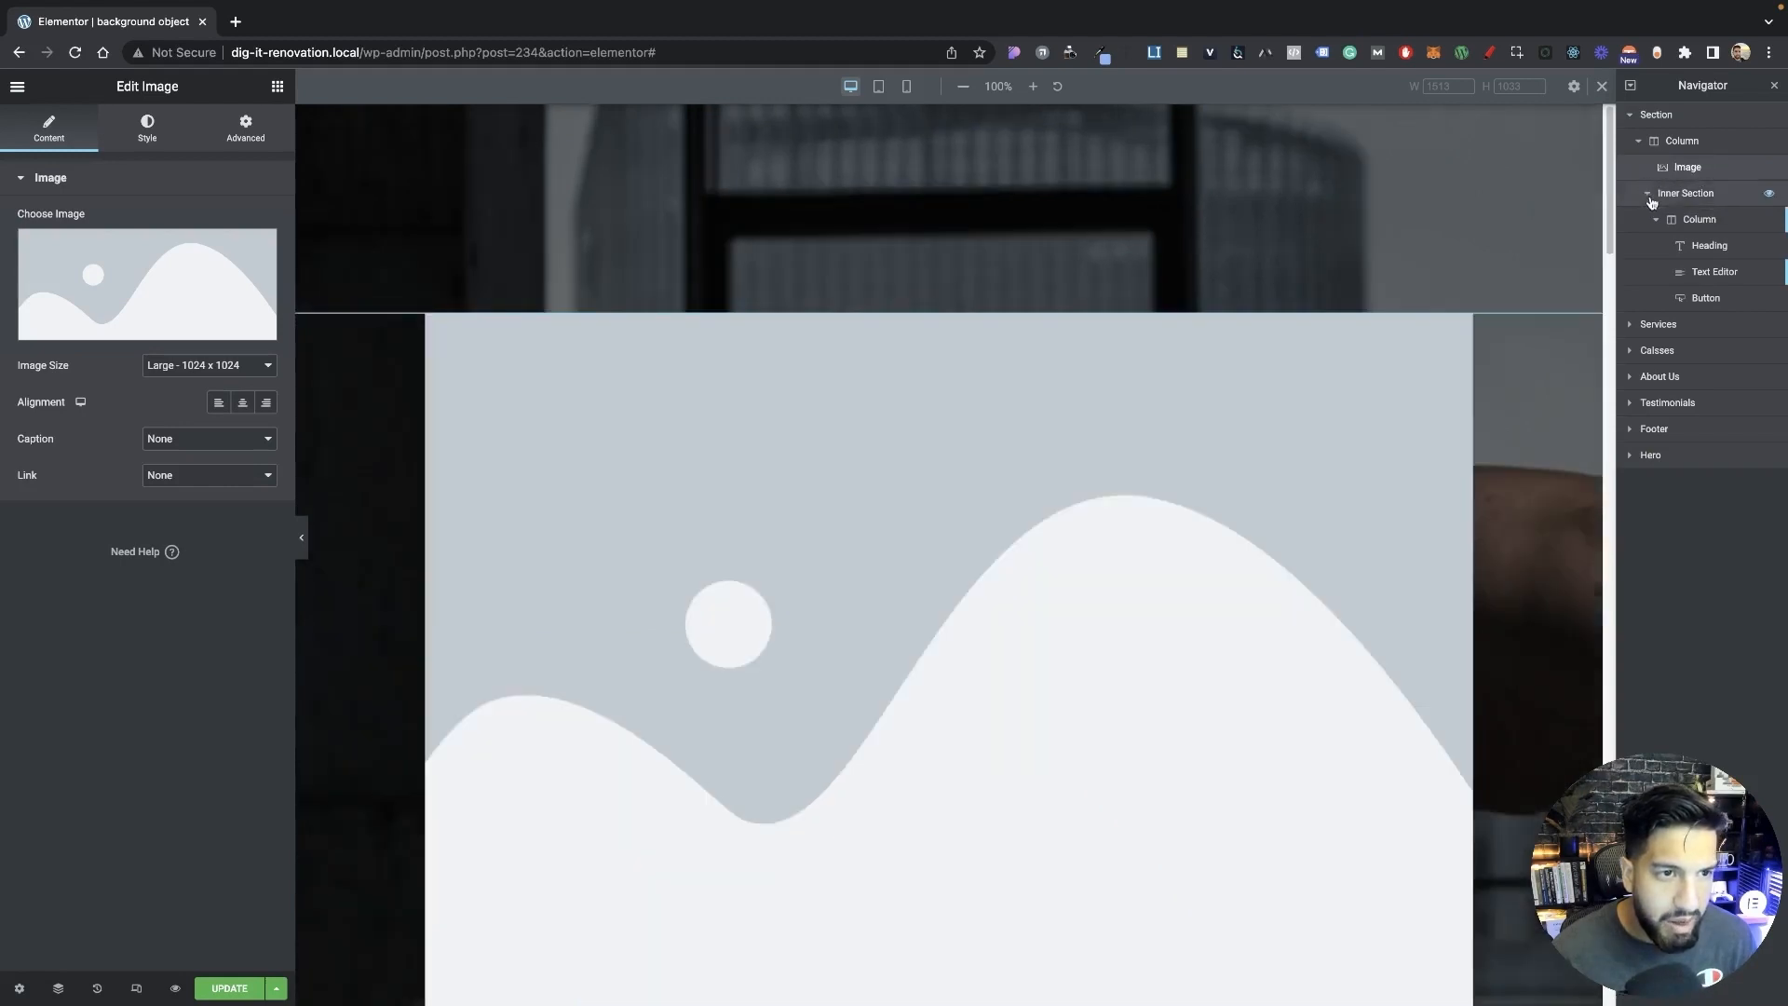
left_click(1647, 194)
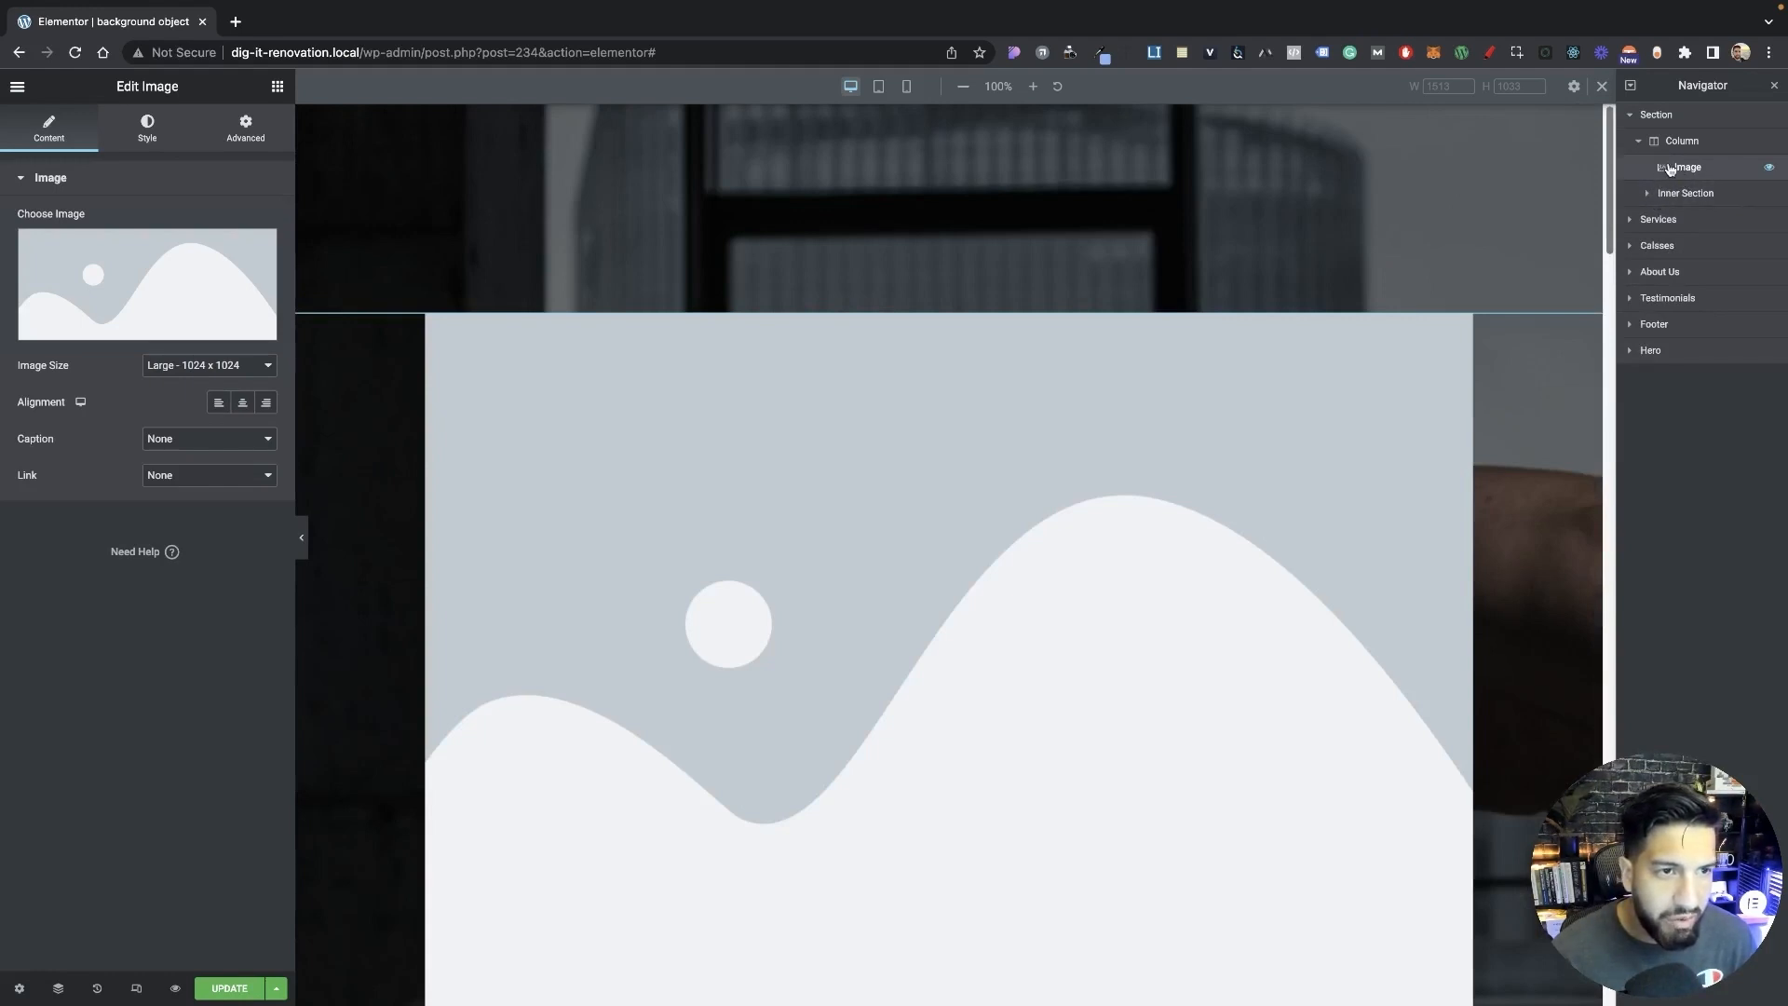
left_click_drag(1670, 169, 1674, 203)
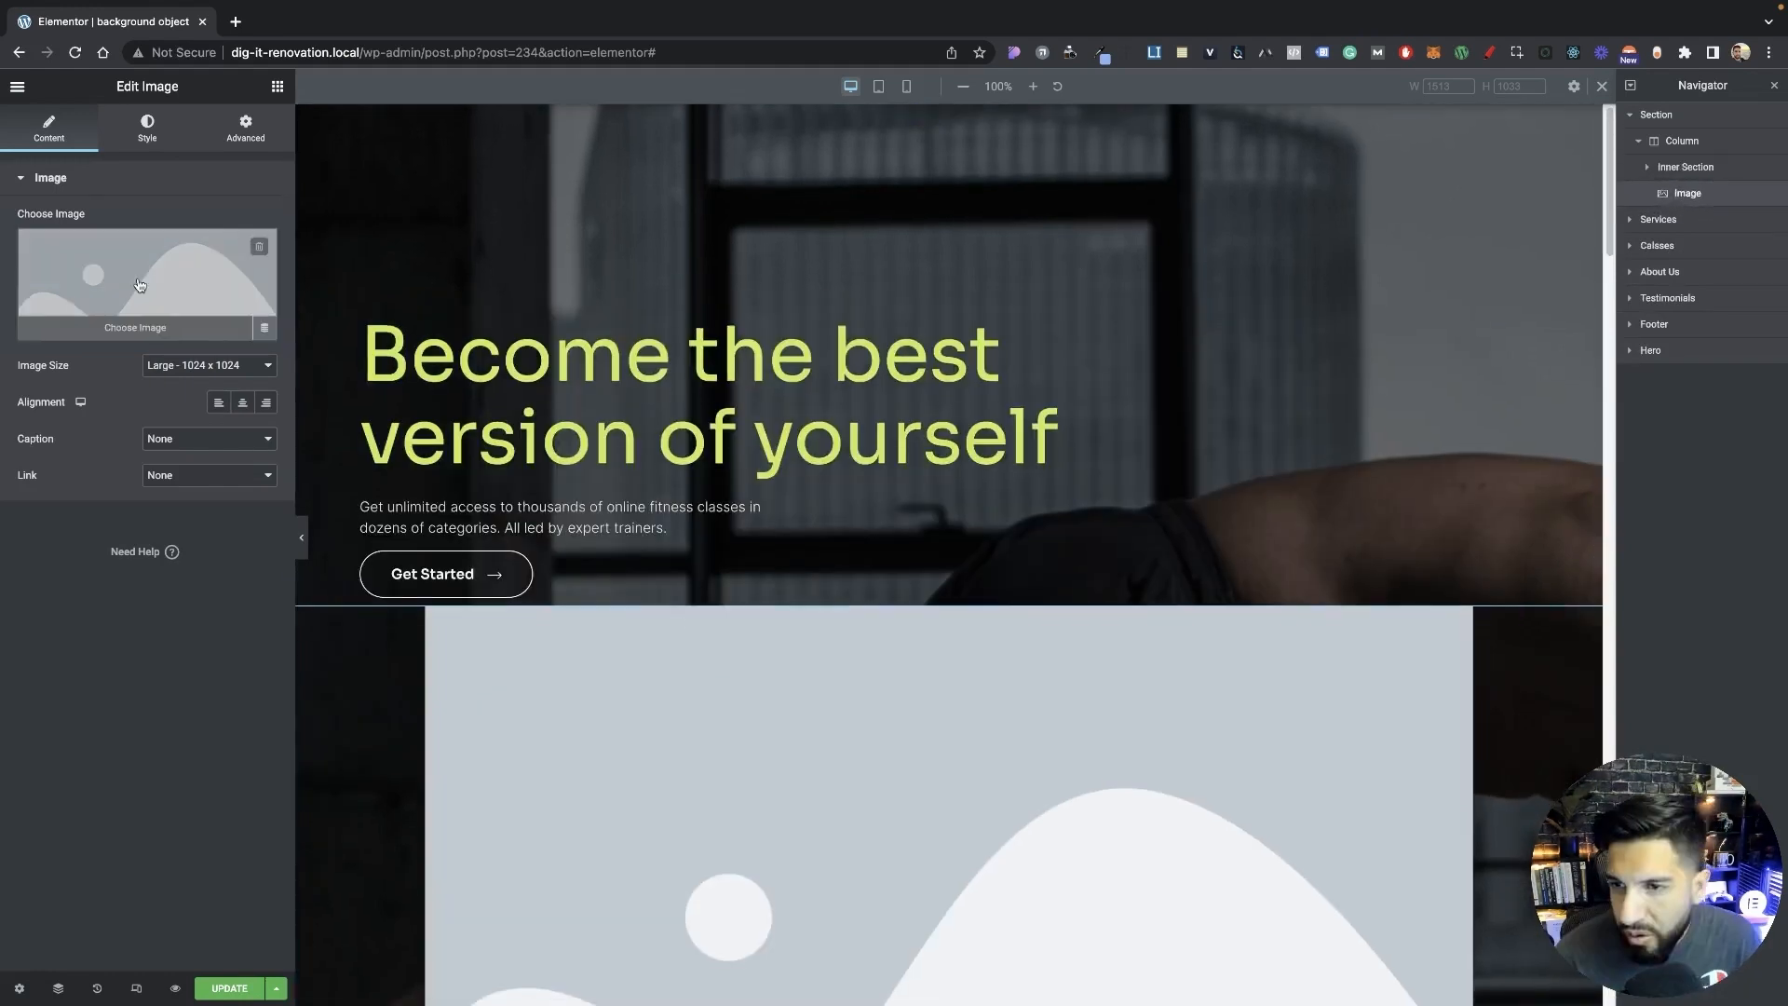
left_click(140, 283)
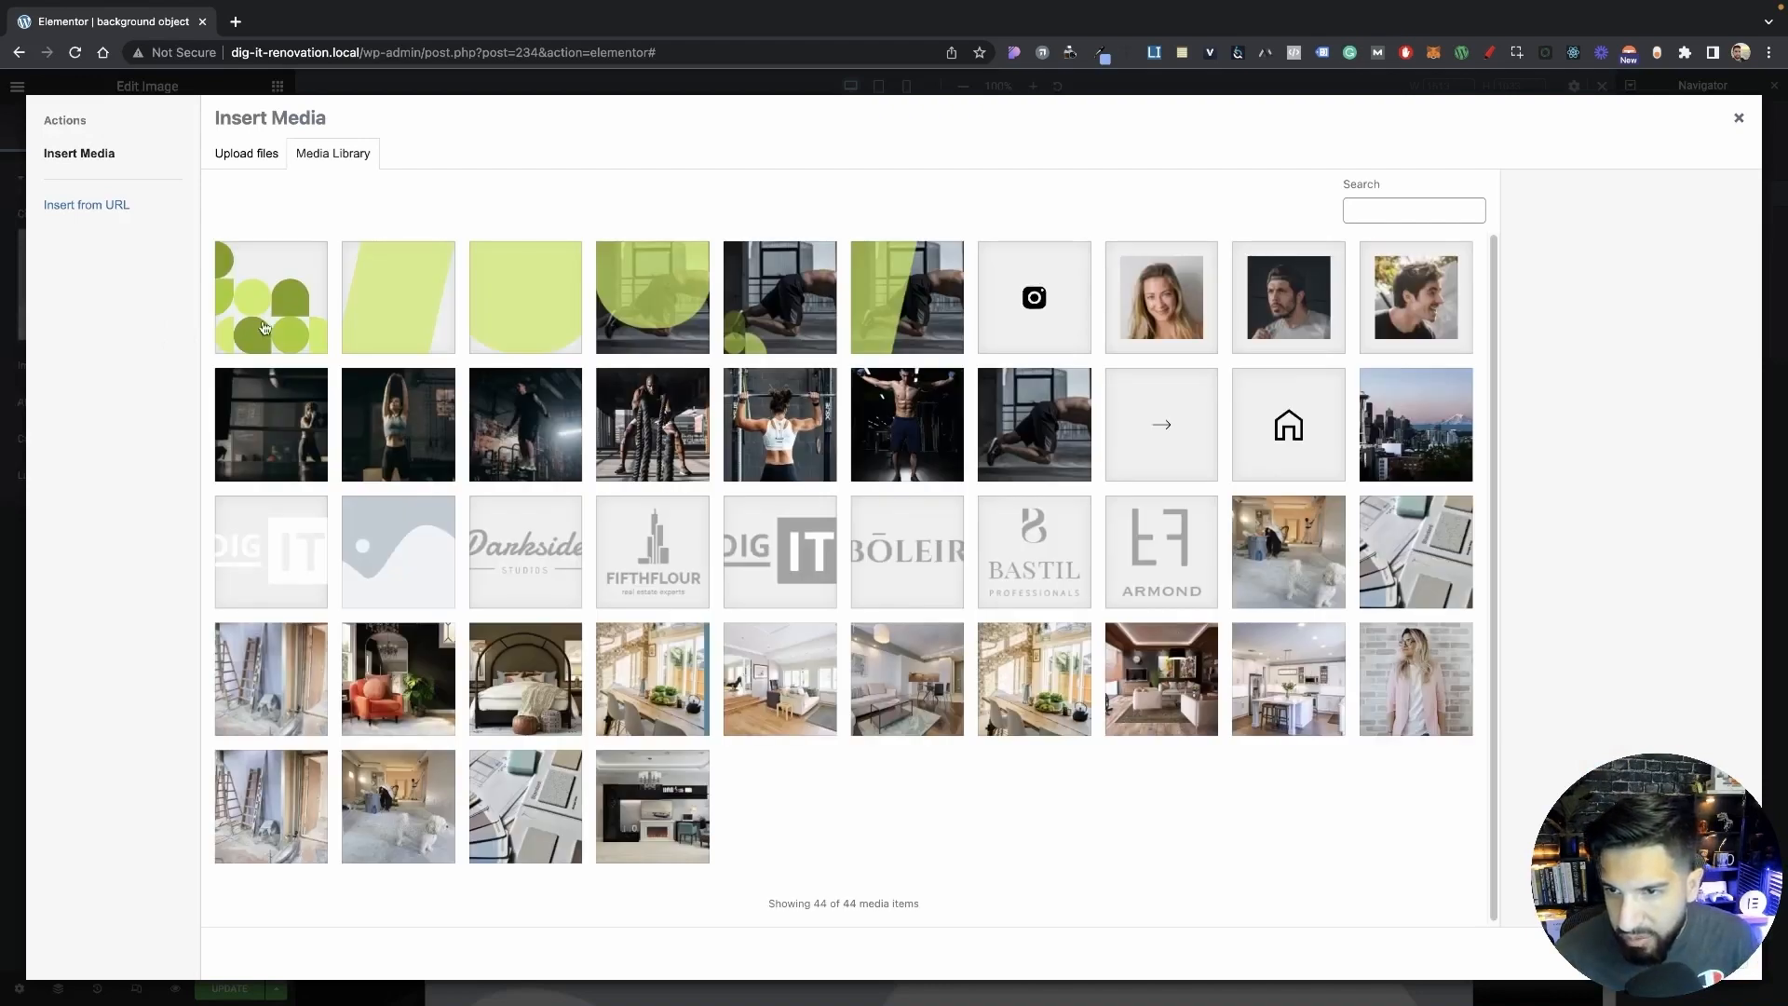
left_click(273, 330)
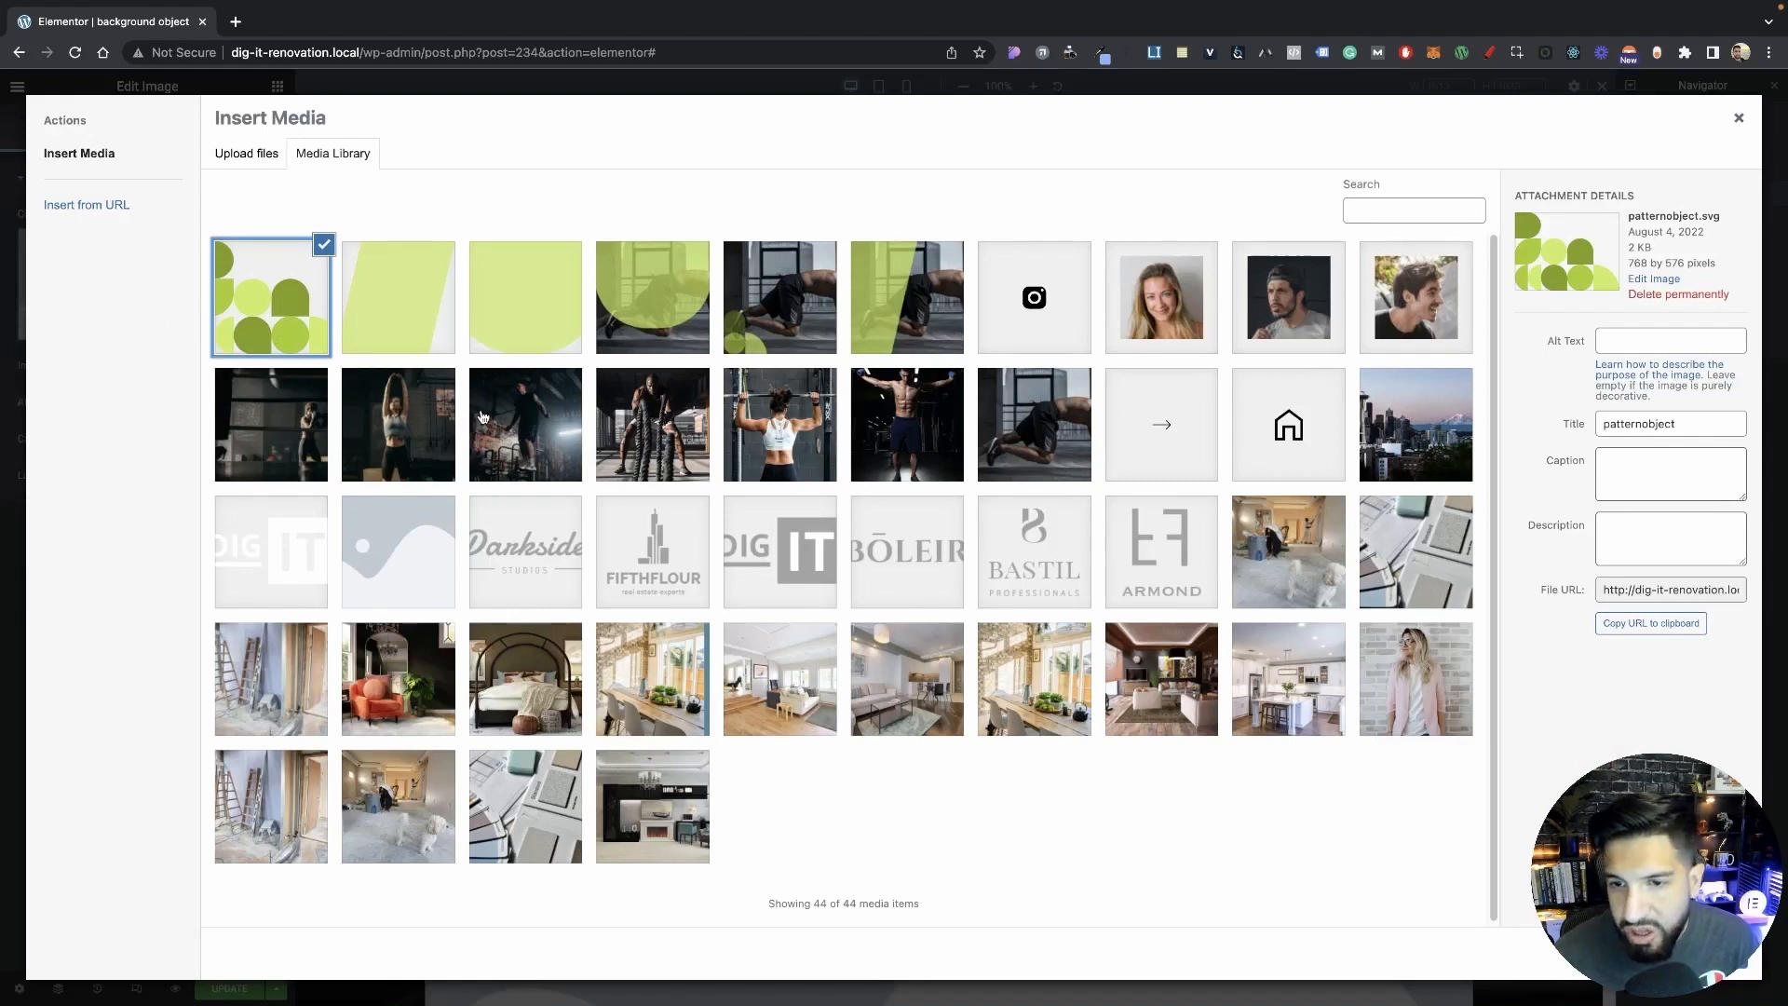
Open the site's WordPress admin in a new browser tab and examine the SVG Support entry among the installed plugins.
left_click_drag(421, 53, 229, 55)
key("super+c")
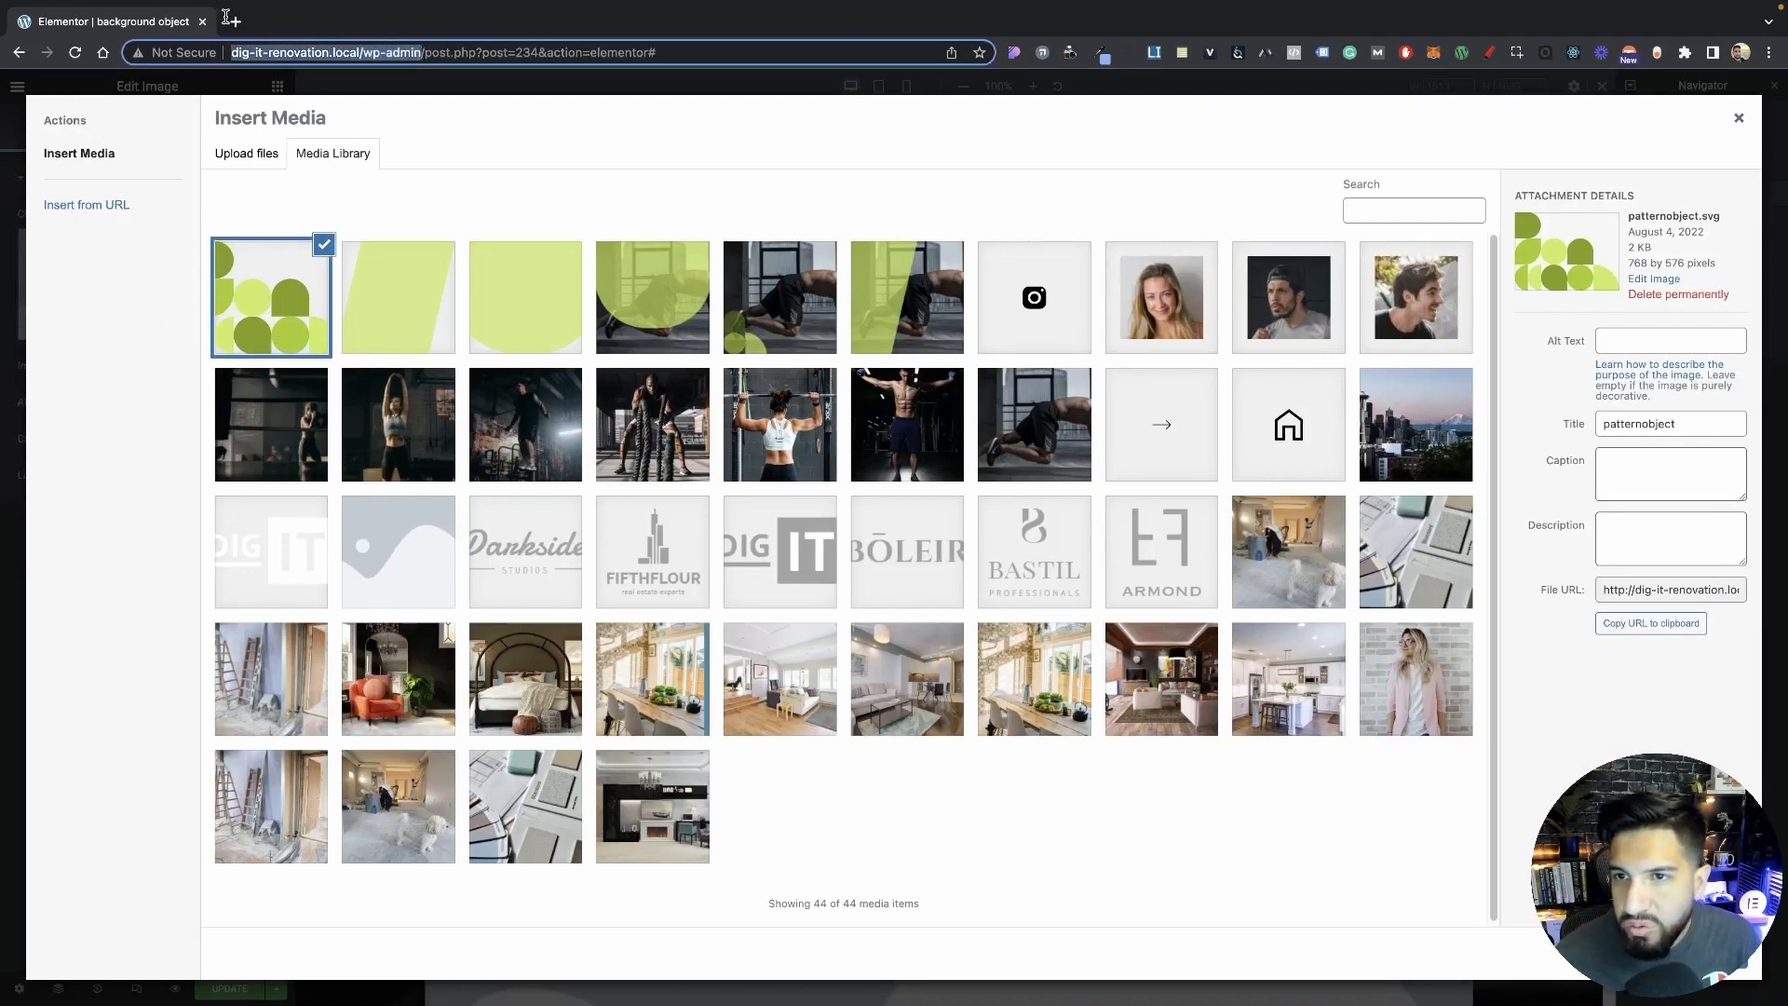
left_click(237, 22)
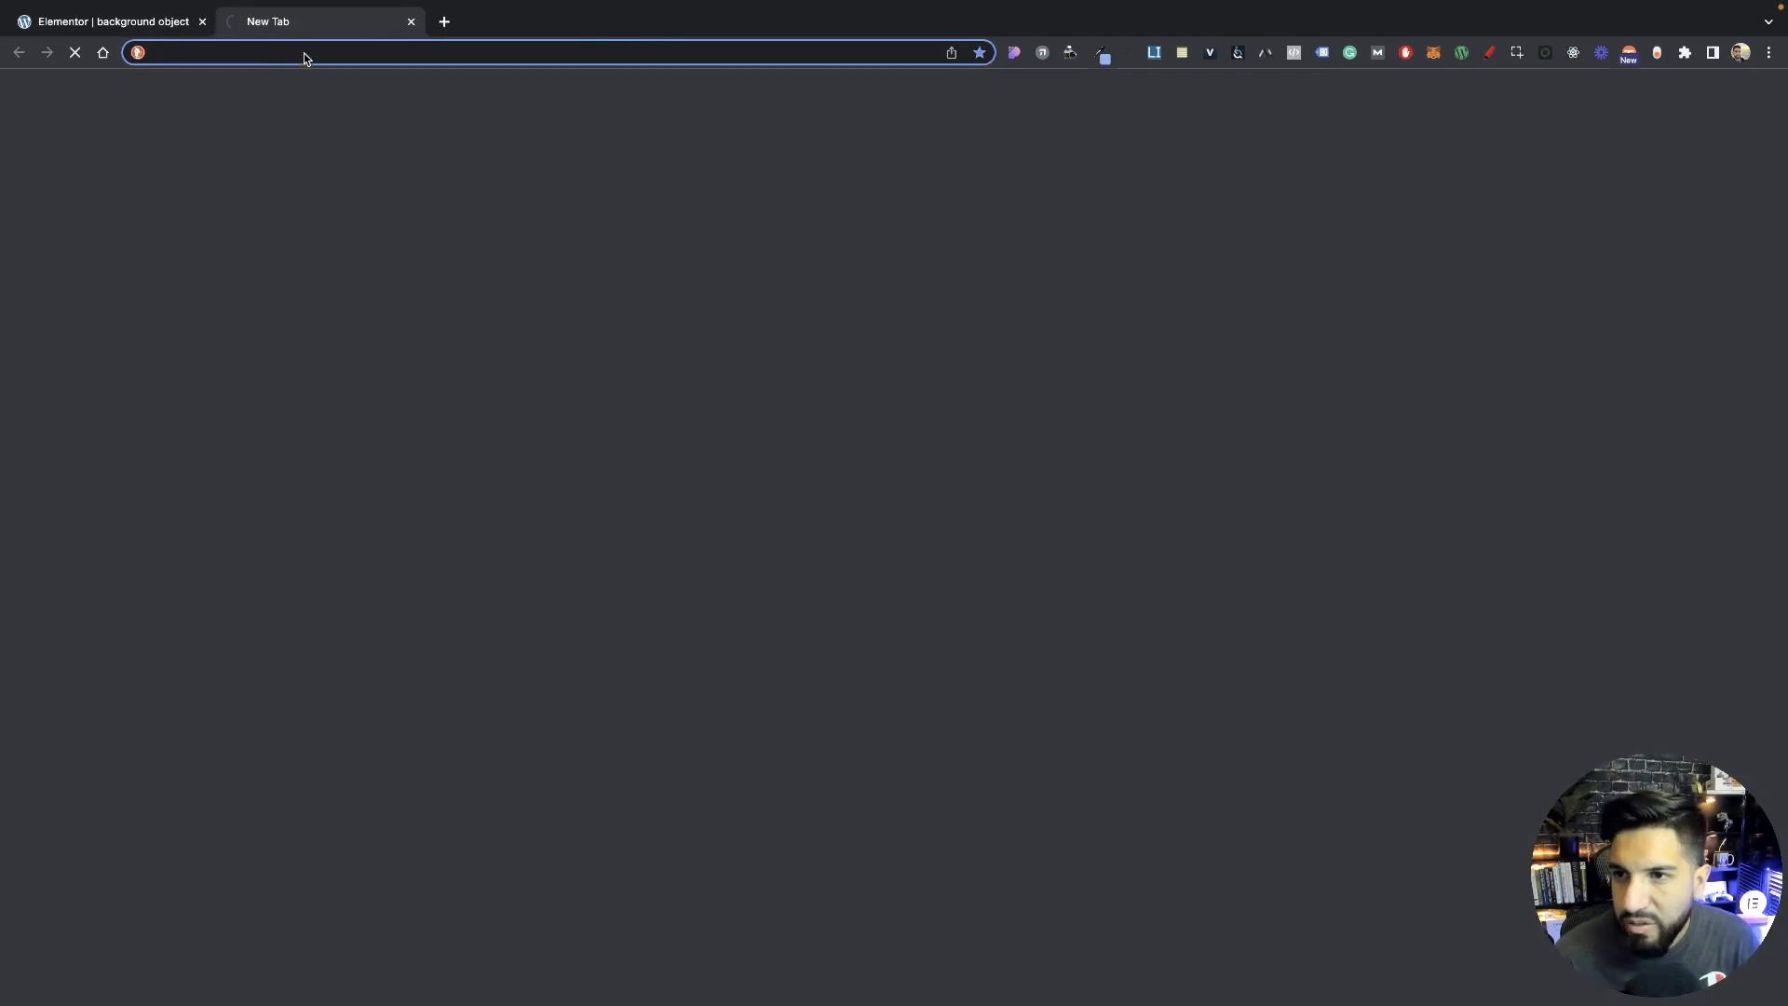
key("super+v")
key("Return")
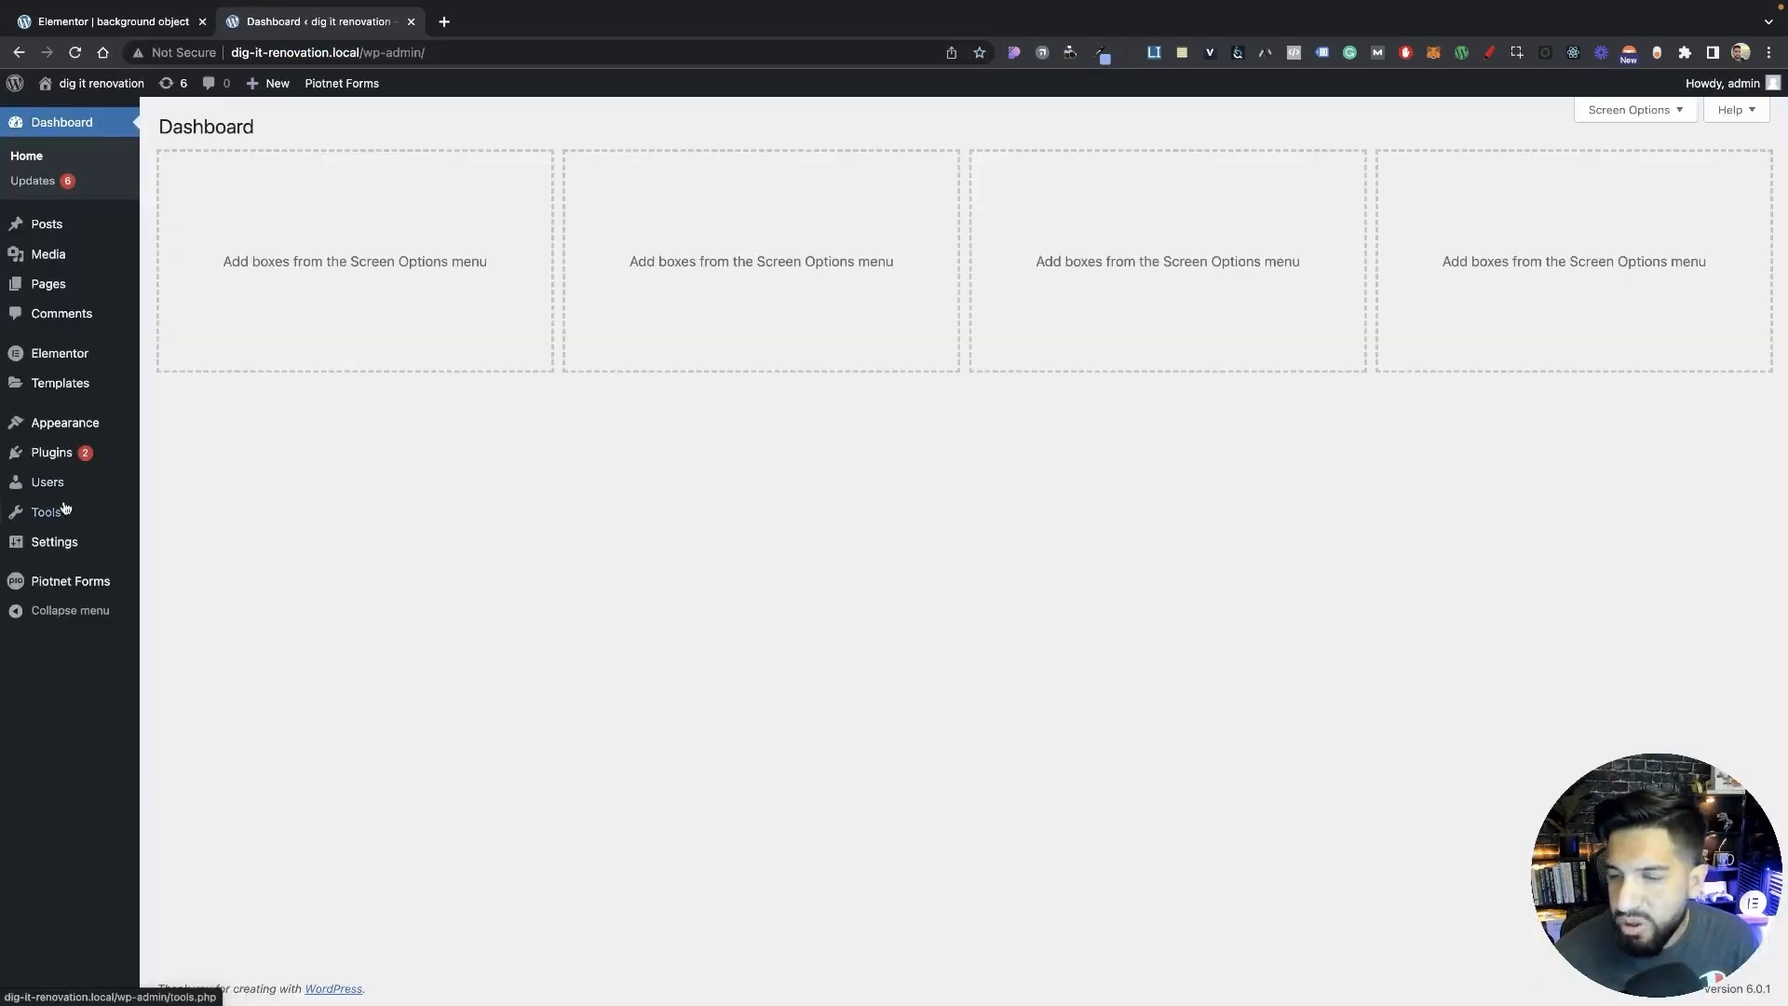
left_click(103, 456)
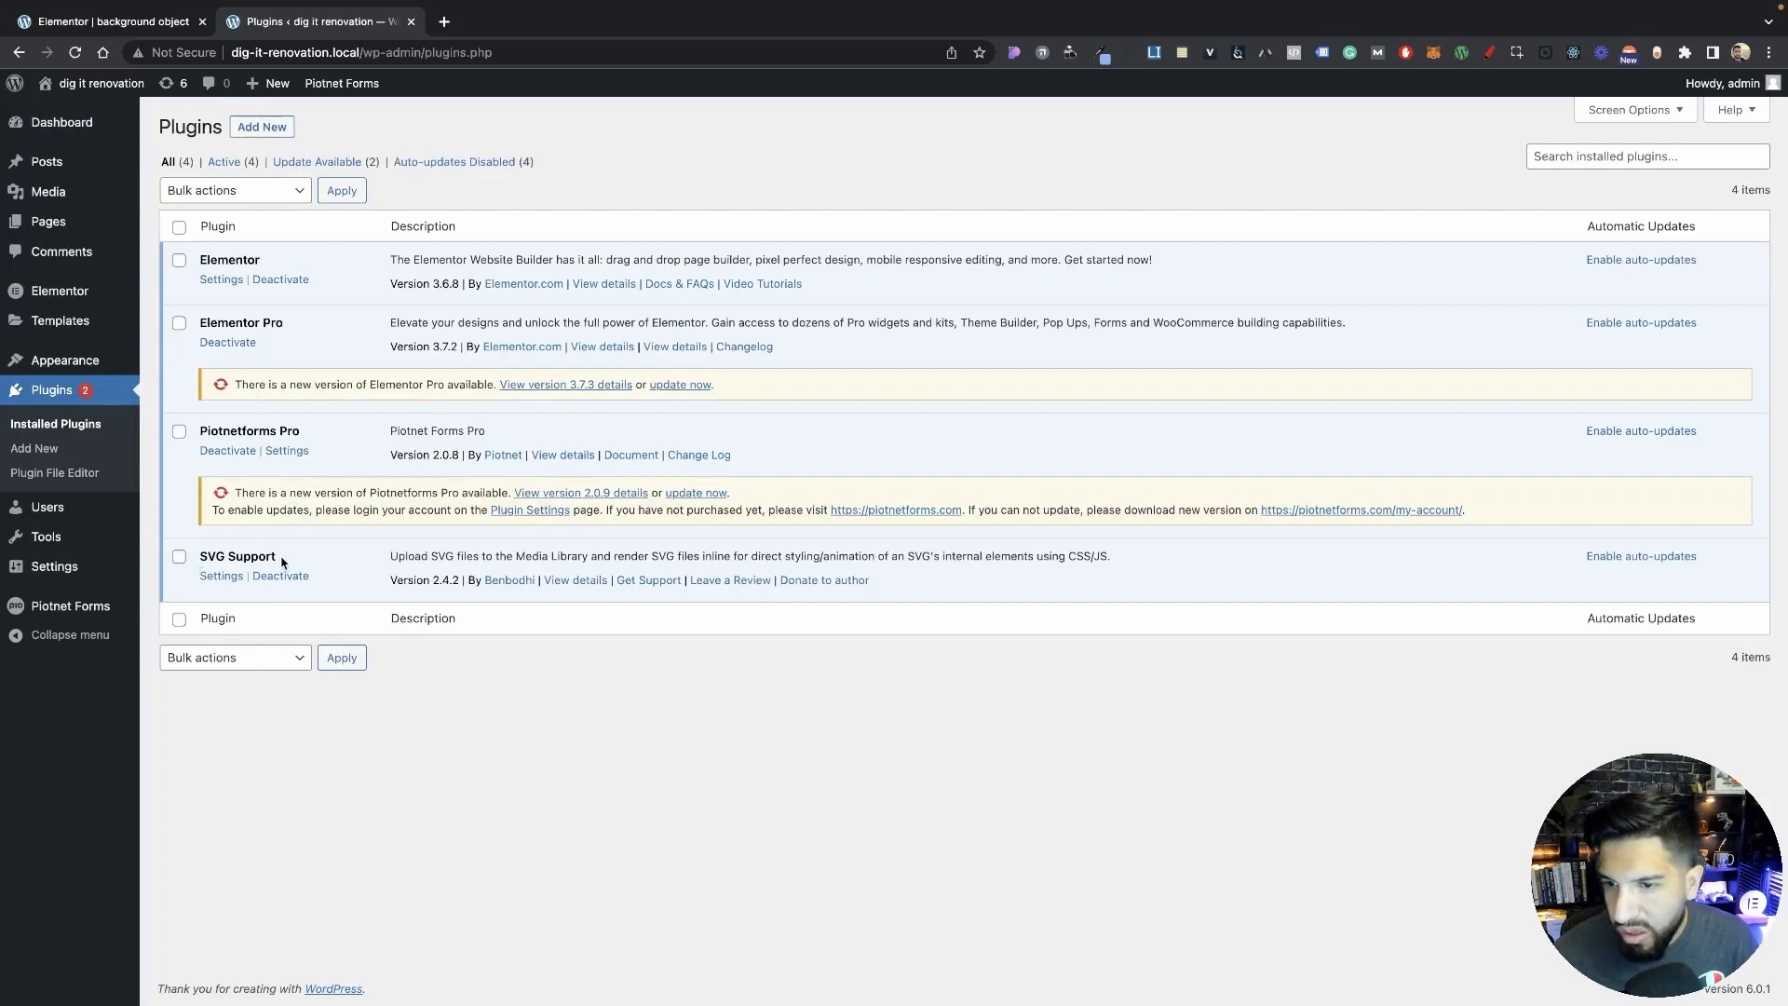
left_click_drag(284, 561, 201, 548)
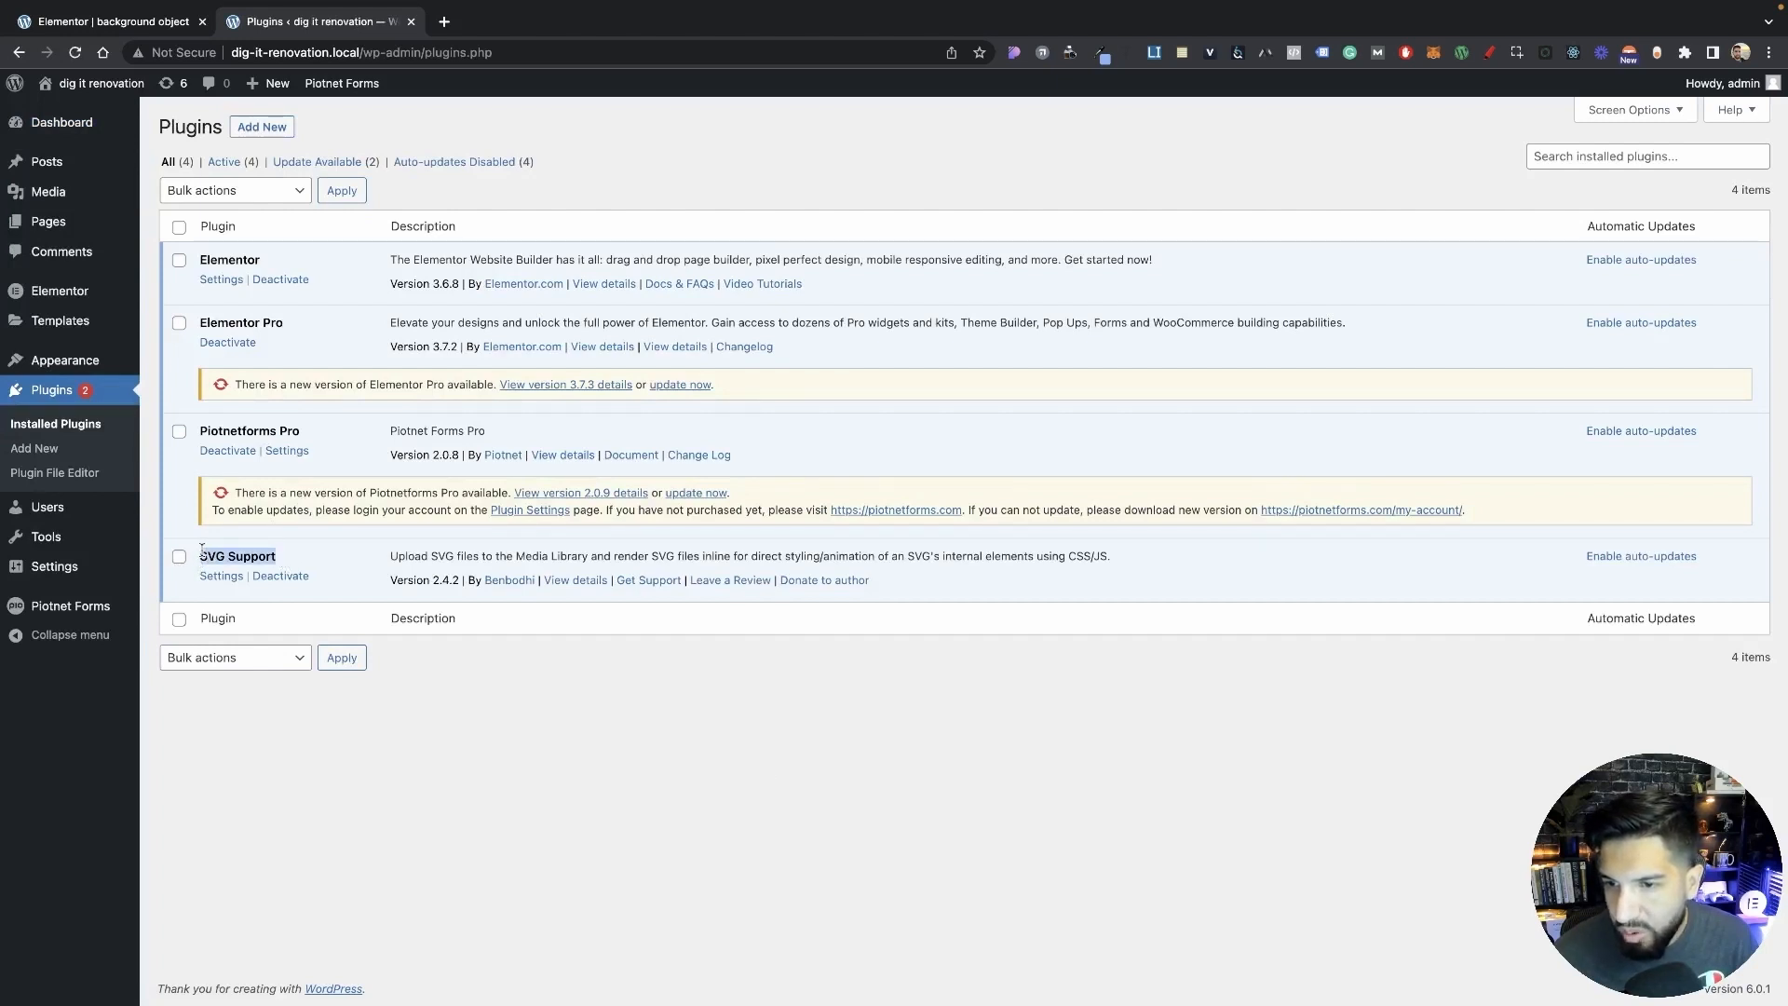
left_click(723, 809)
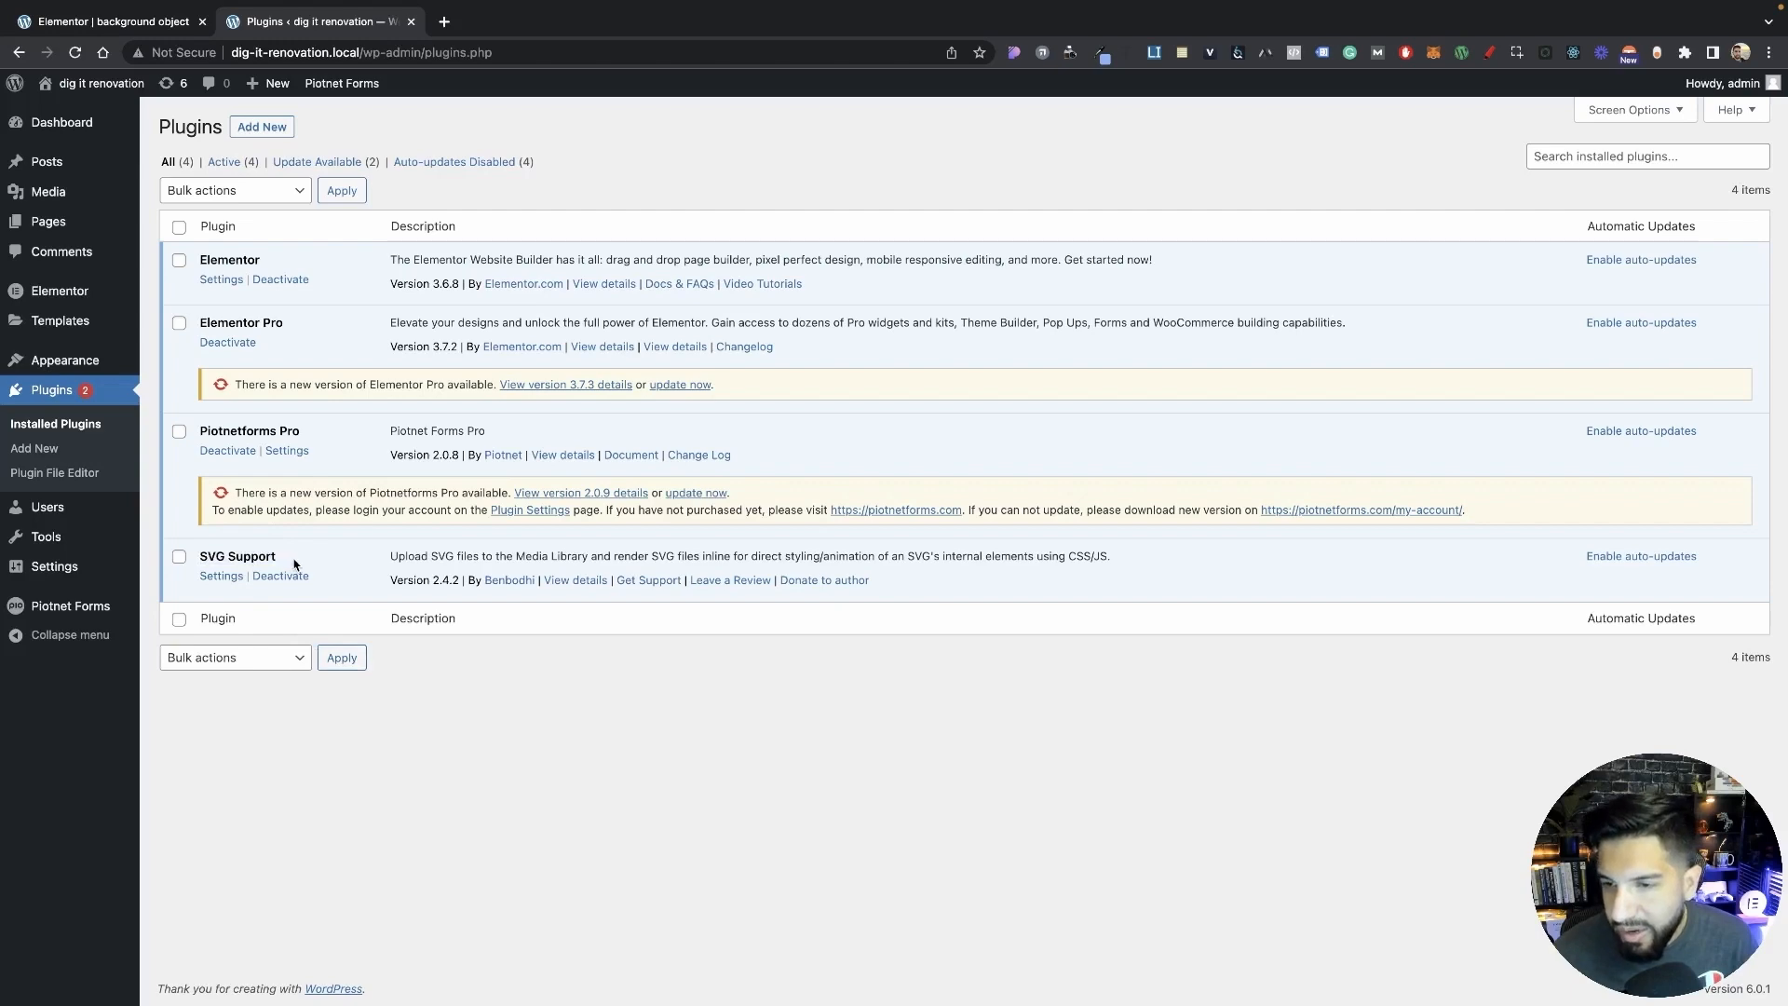
left_click_drag(295, 563, 200, 553)
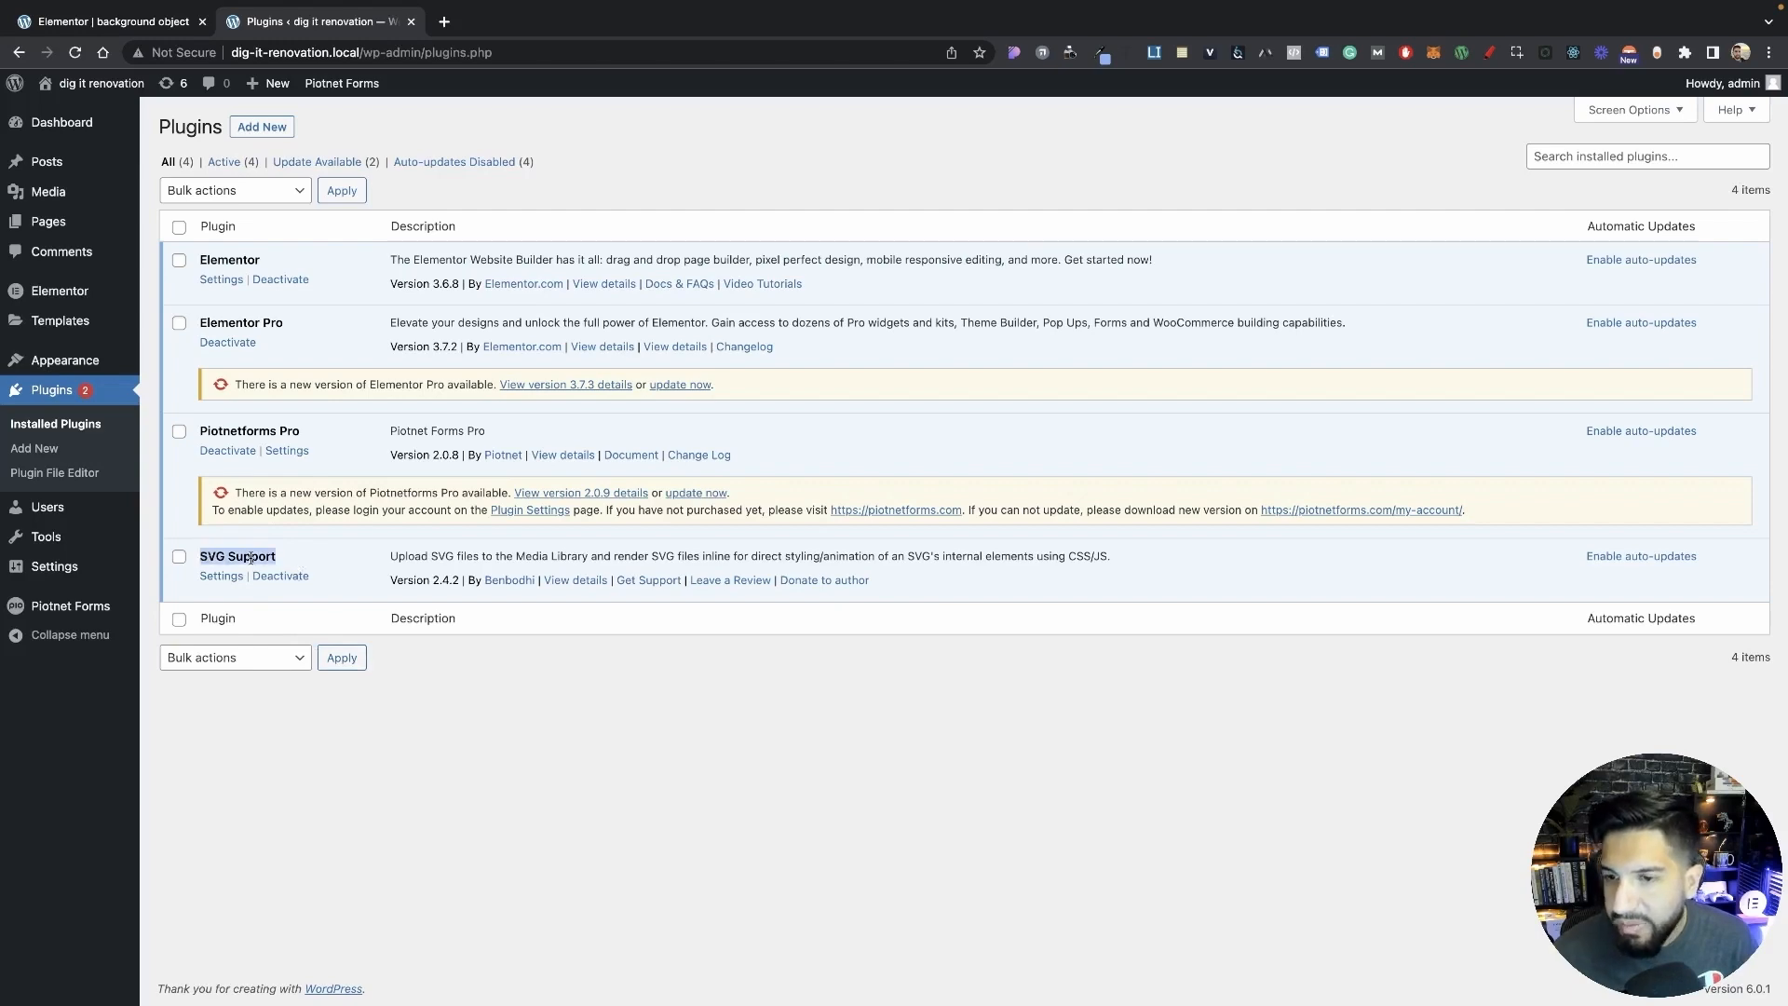
Return to the Elementor editor, insert patternobject.svg into the Image widget, and review it in the hero.
left_click(111, 20)
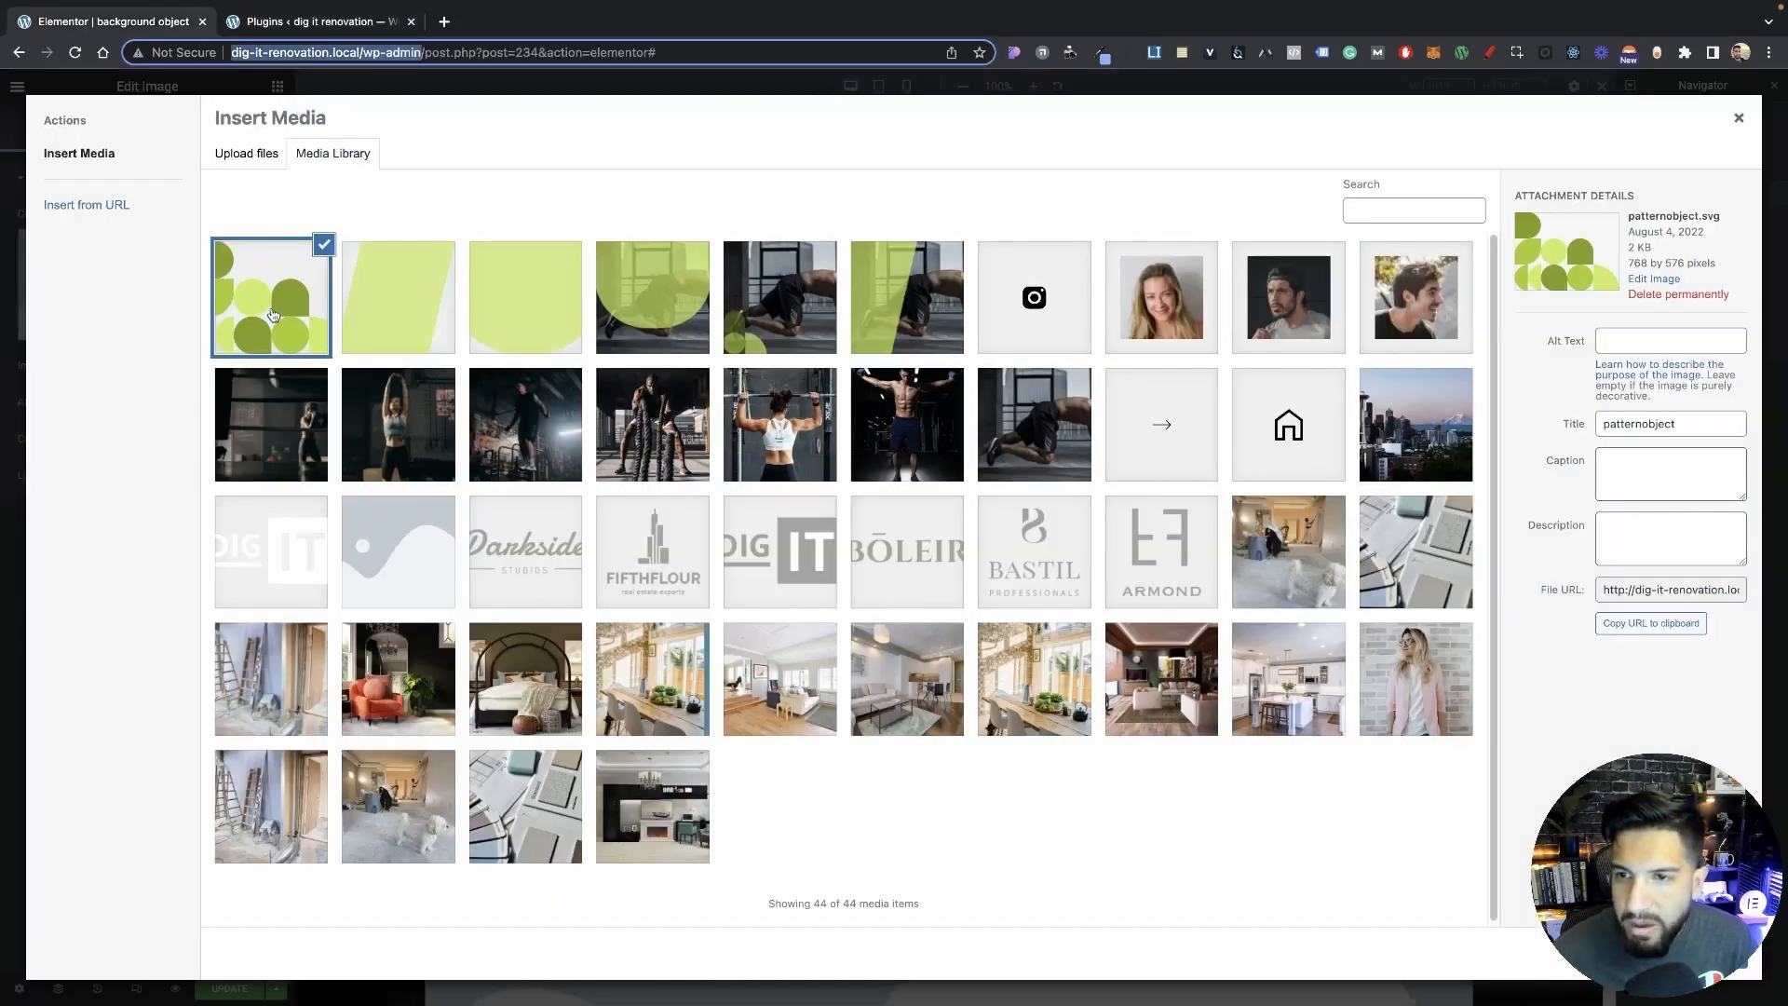
left_click(272, 313)
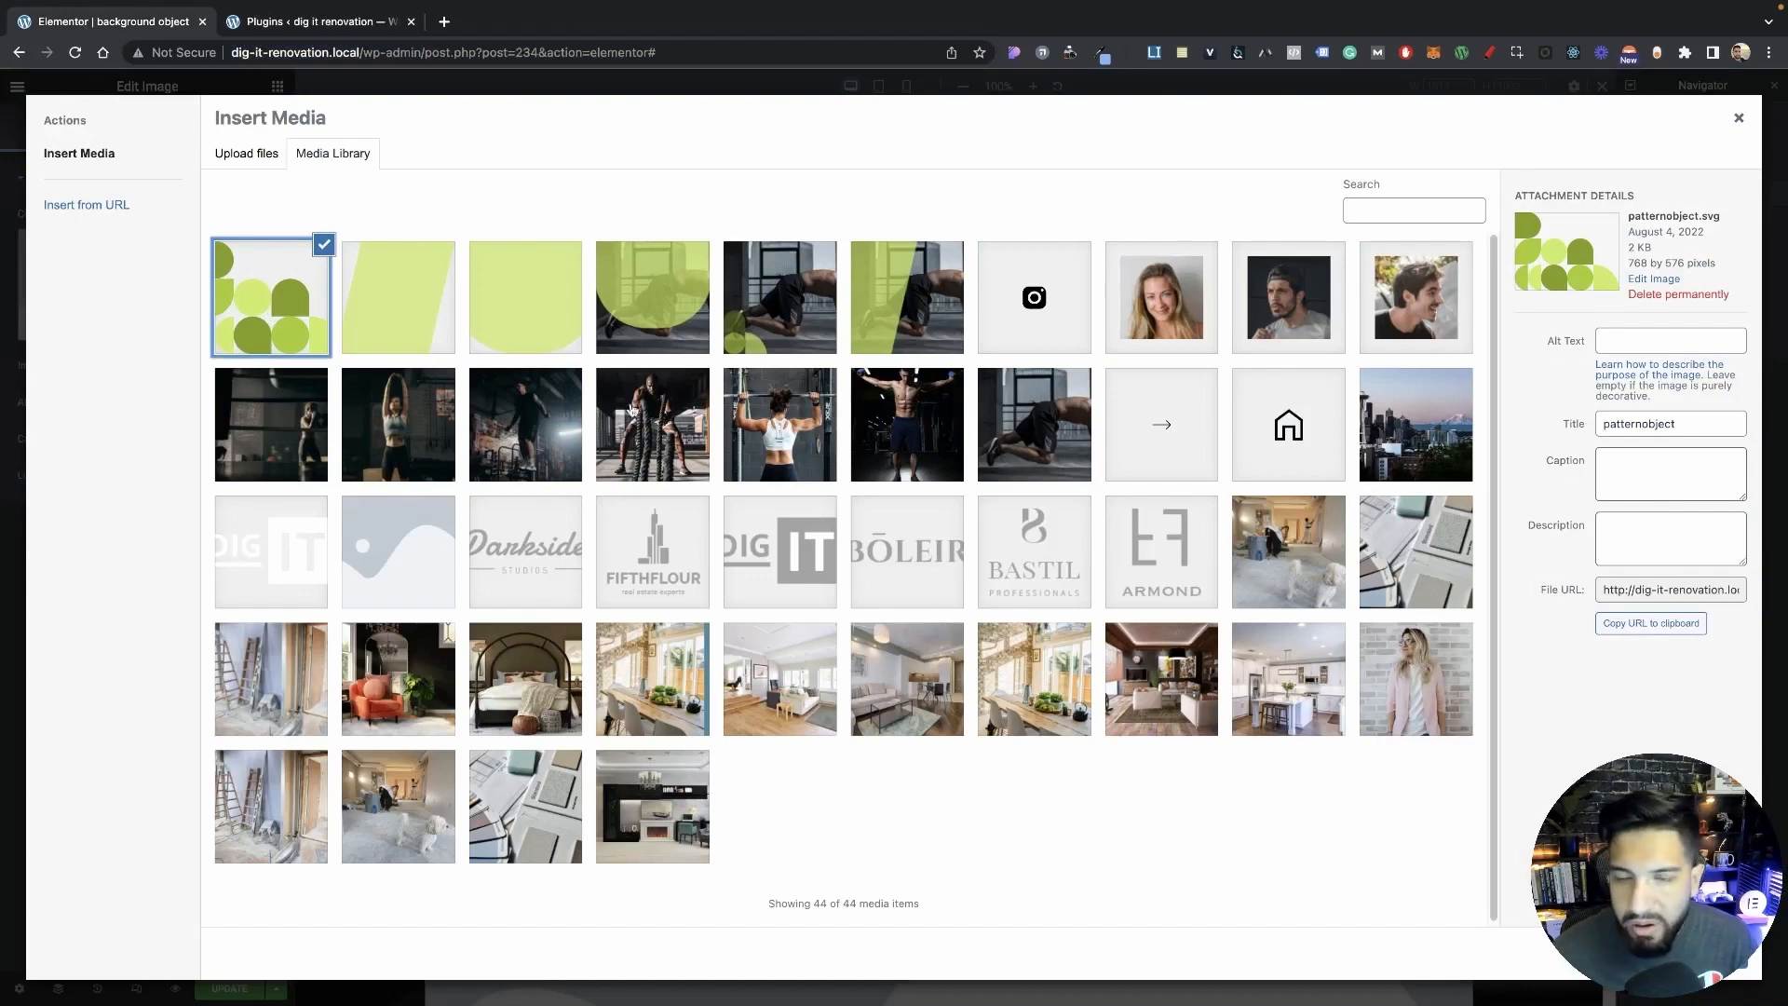
left_click(1722, 978)
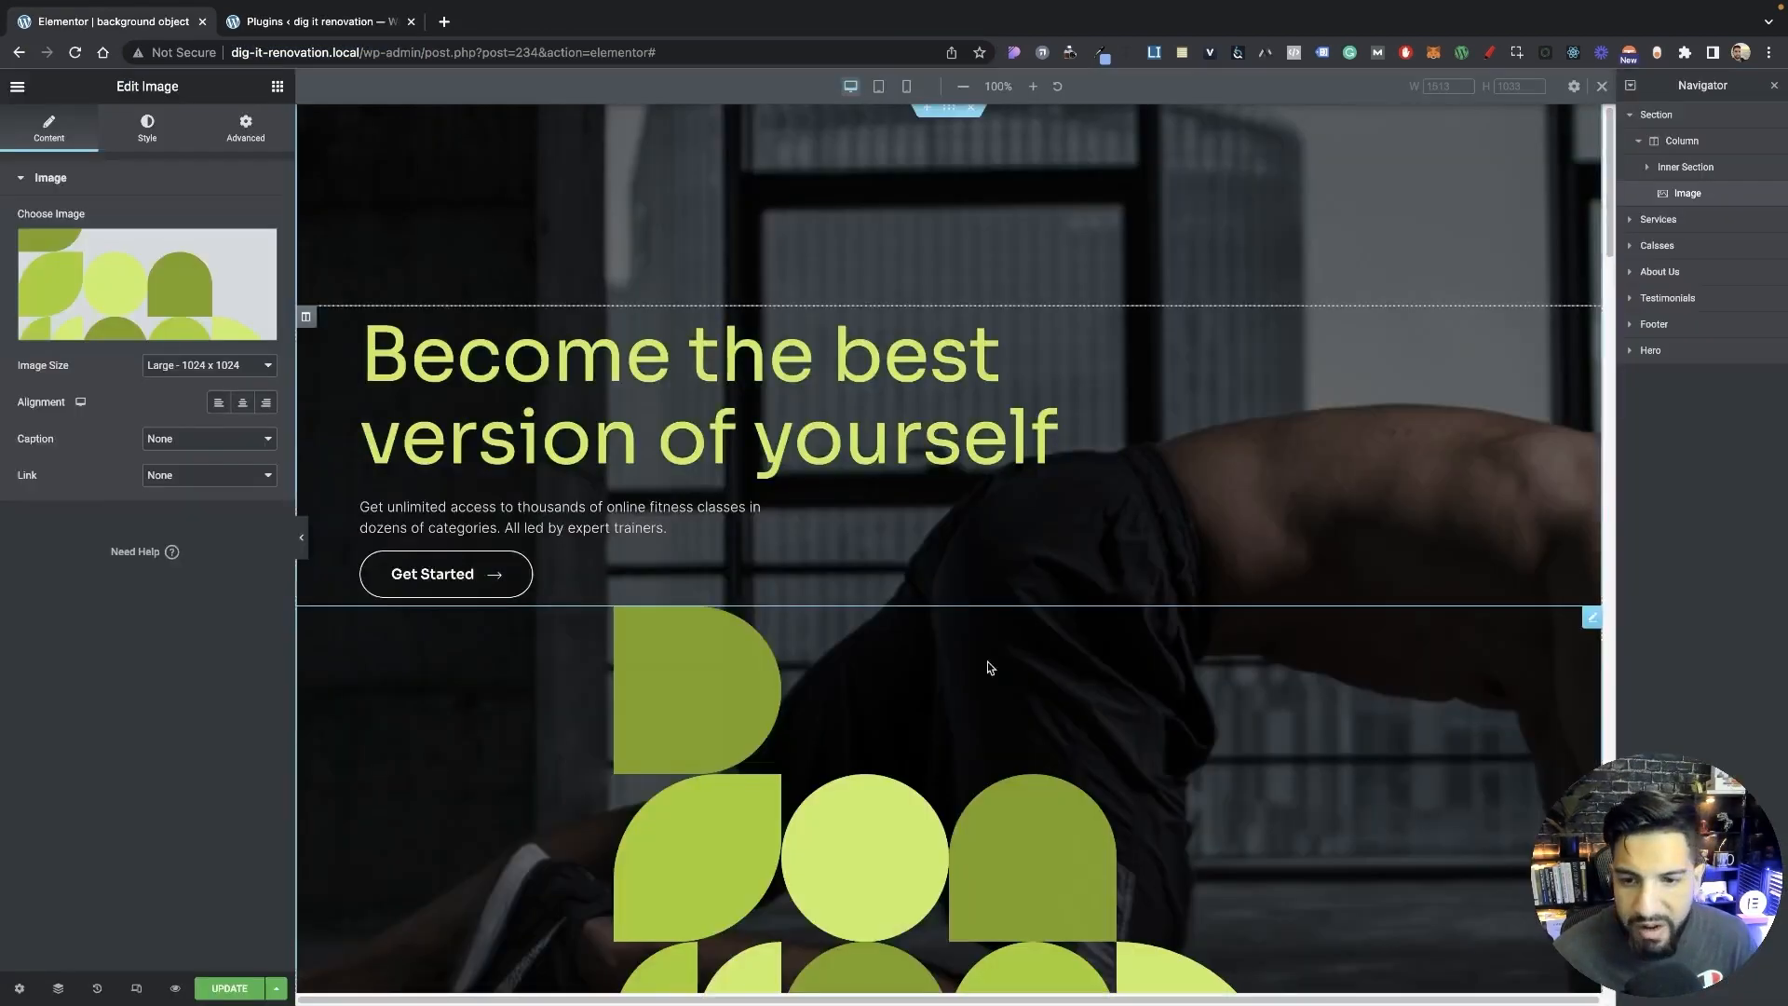
scroll(1152, 664, "down", 2)
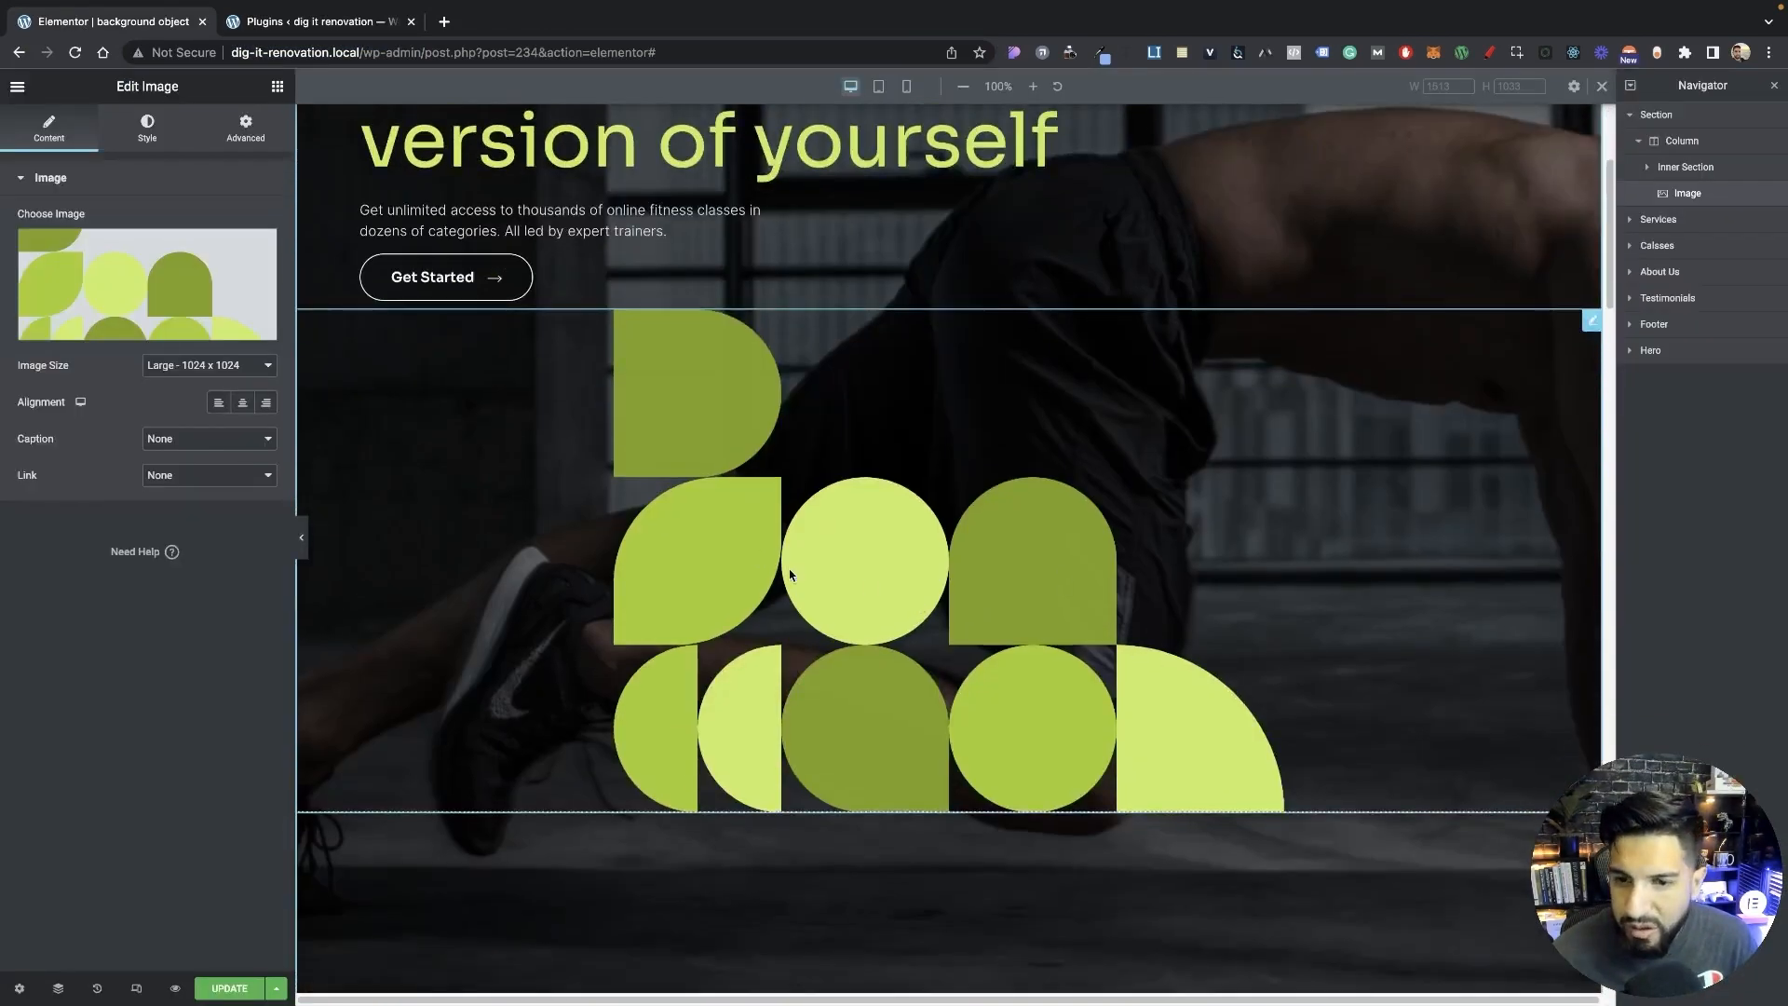
scroll(746, 554, "up", 2)
scroll(777, 606, "down", 2)
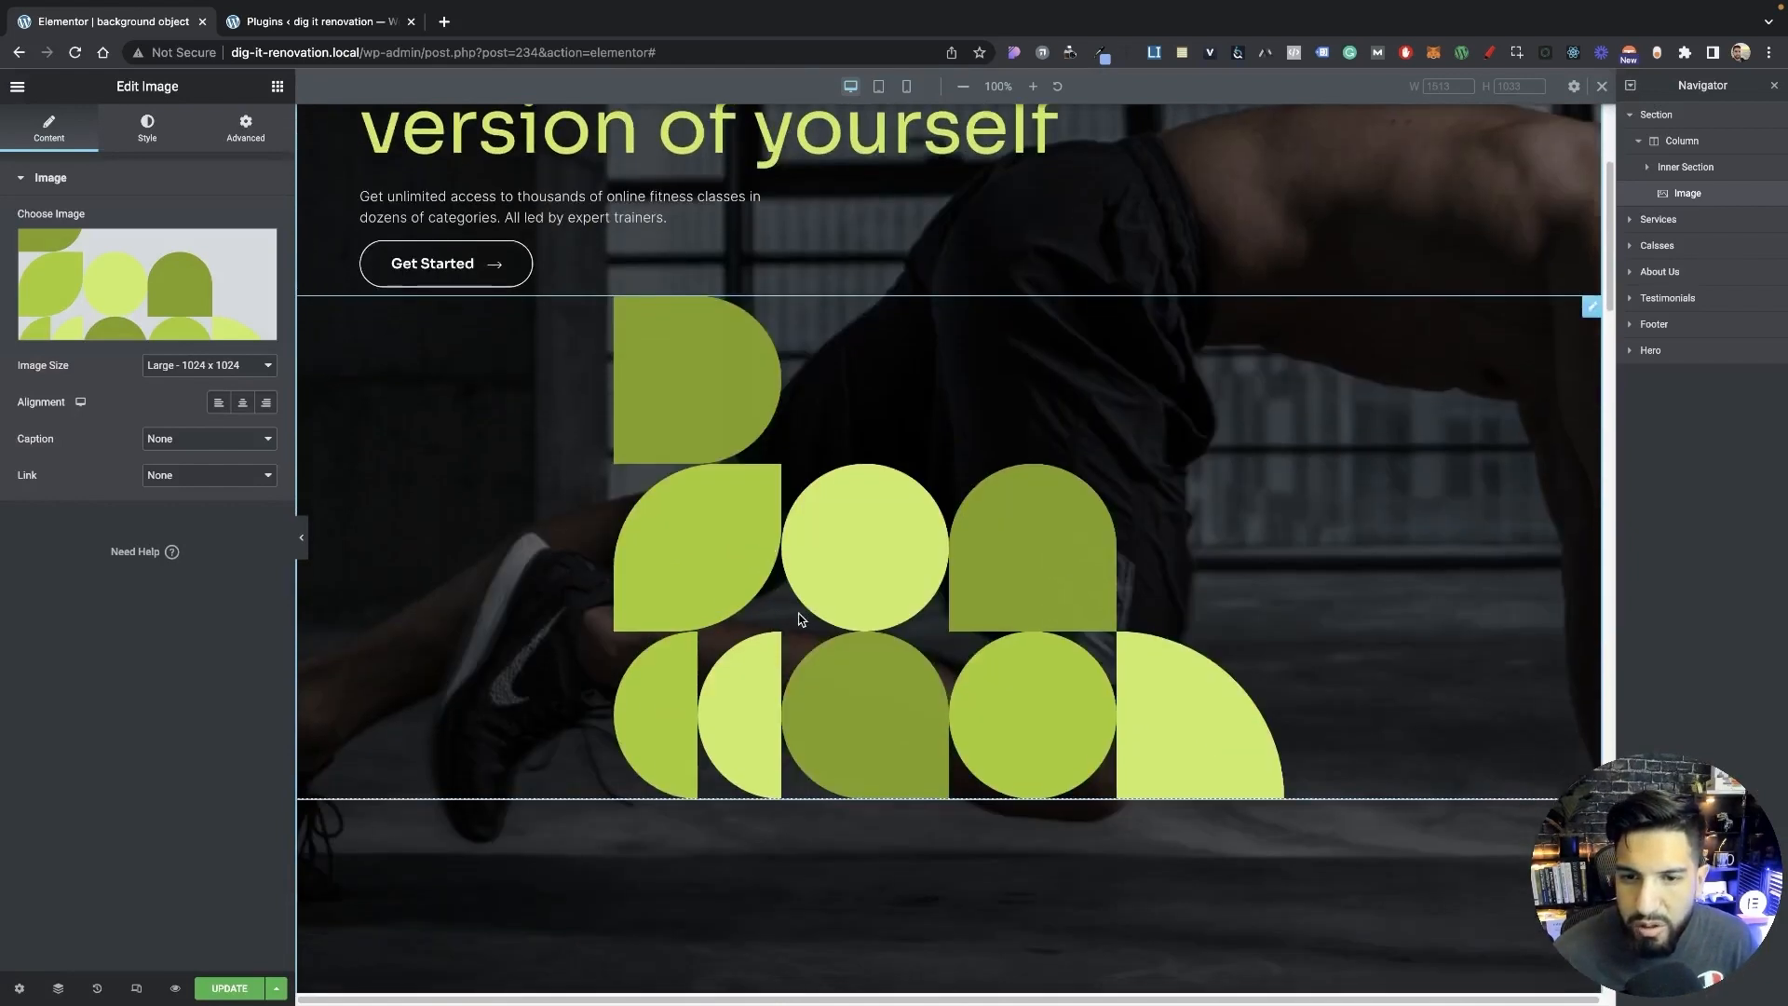
Set the pattern image's width to Inline (auto) and its position to Absolute with a Bottom vertical orientation.
scroll(798, 618, "up", 1)
left_click(245, 131)
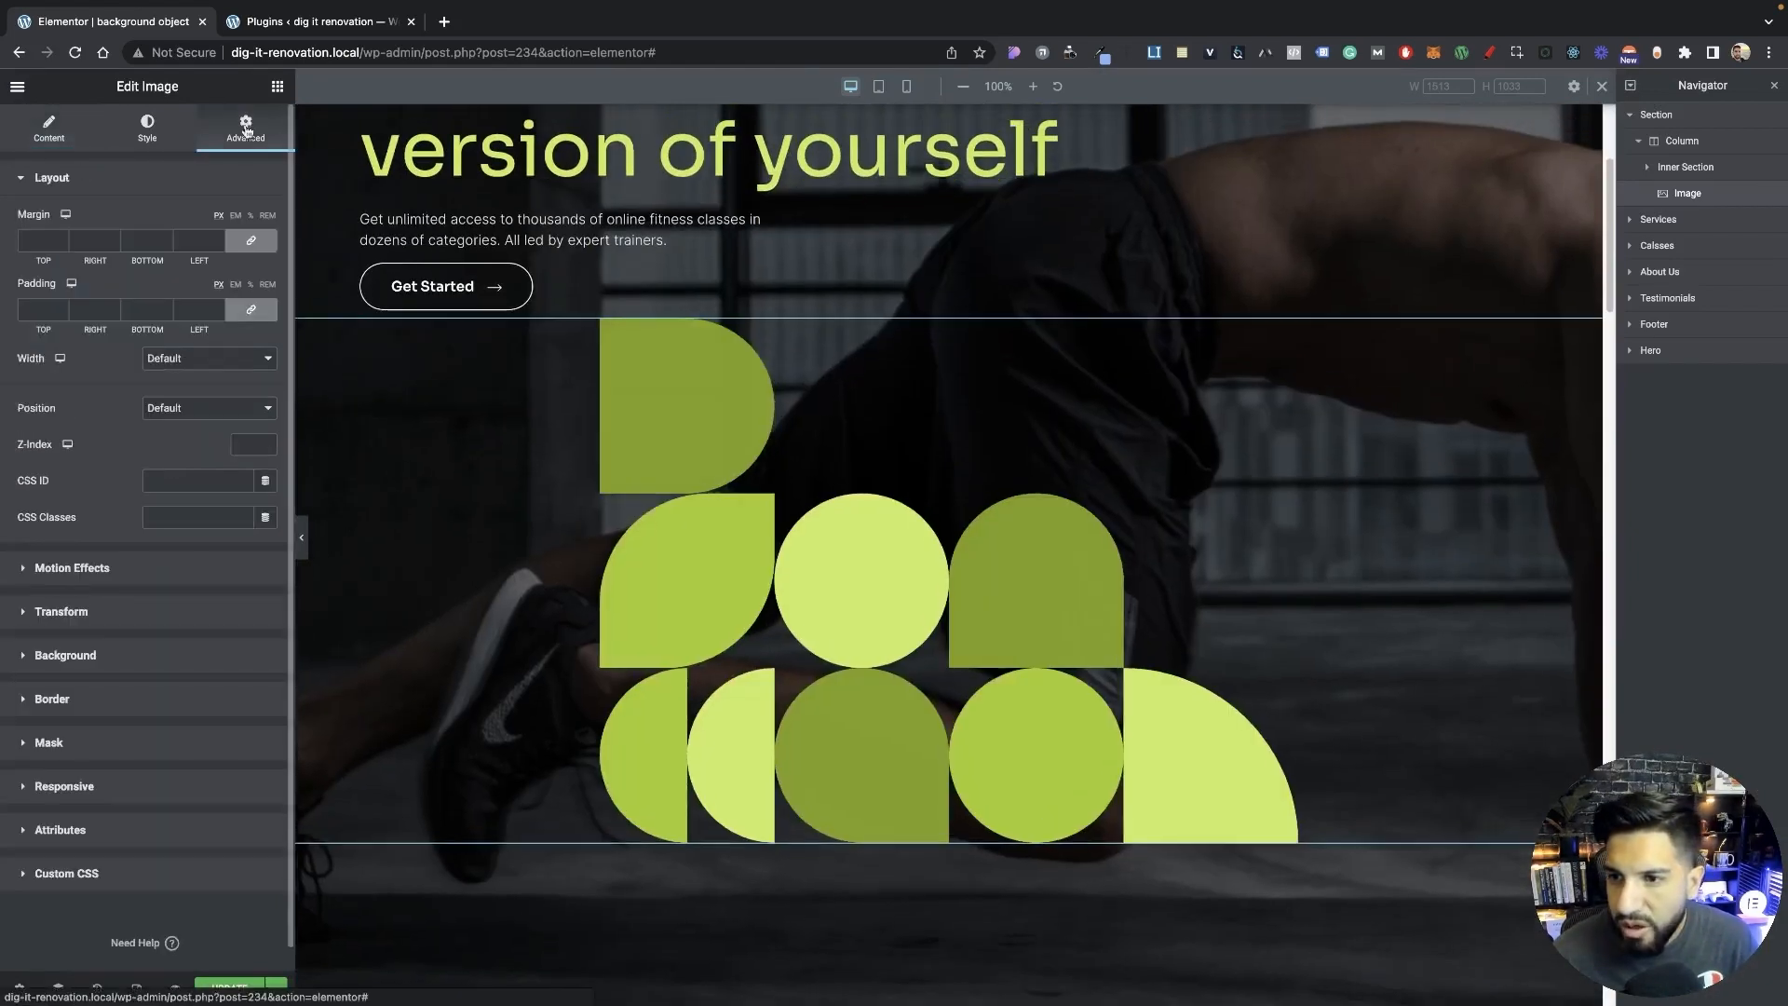
left_click(207, 358)
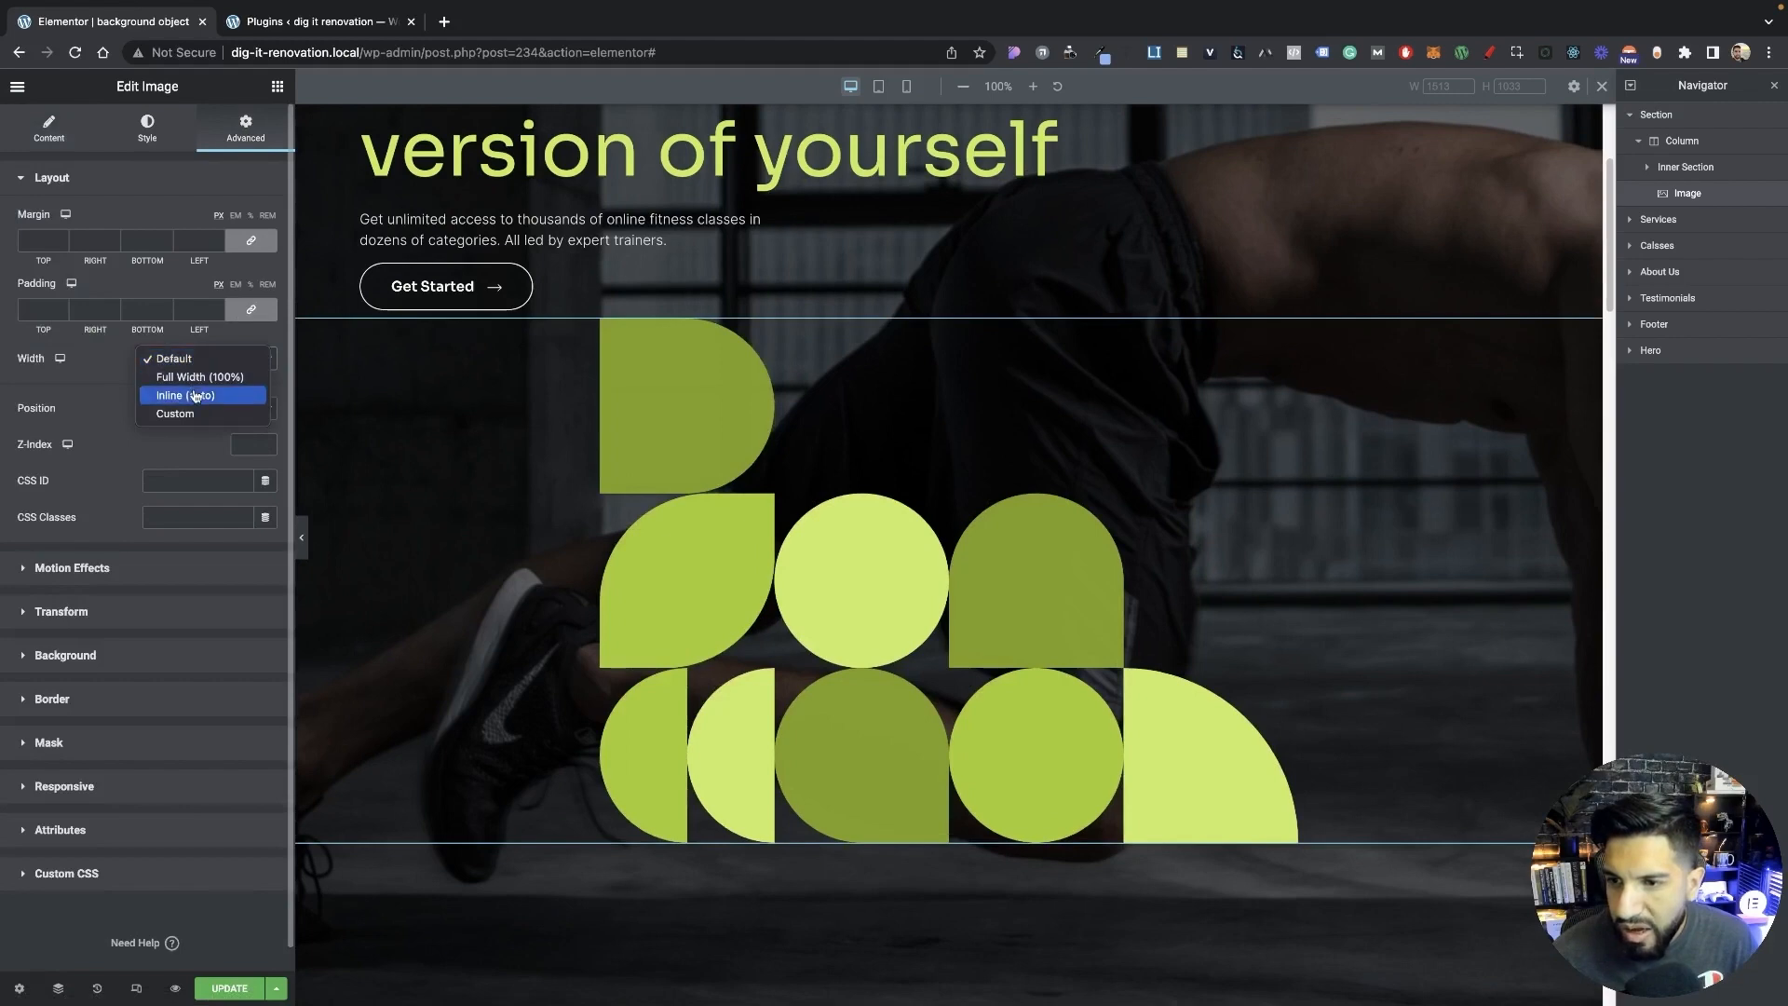
left_click(196, 396)
left_click(179, 444)
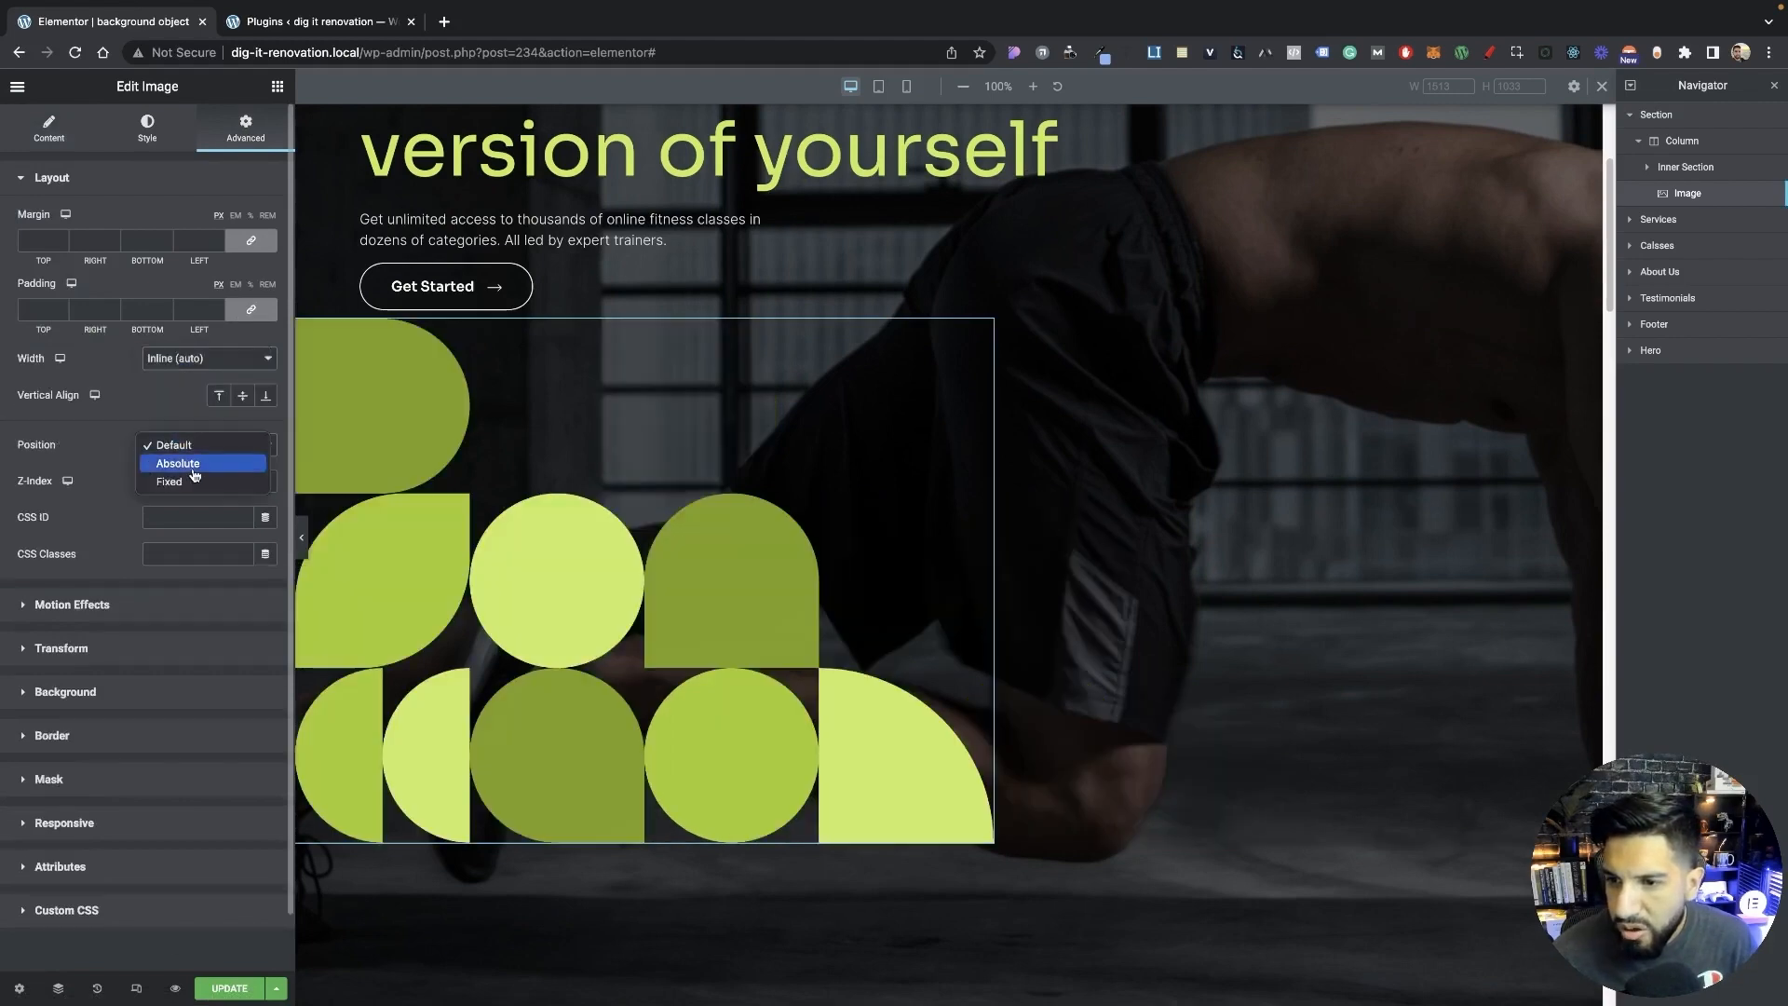
left_click(178, 464)
scroll(139, 465, "down", 1)
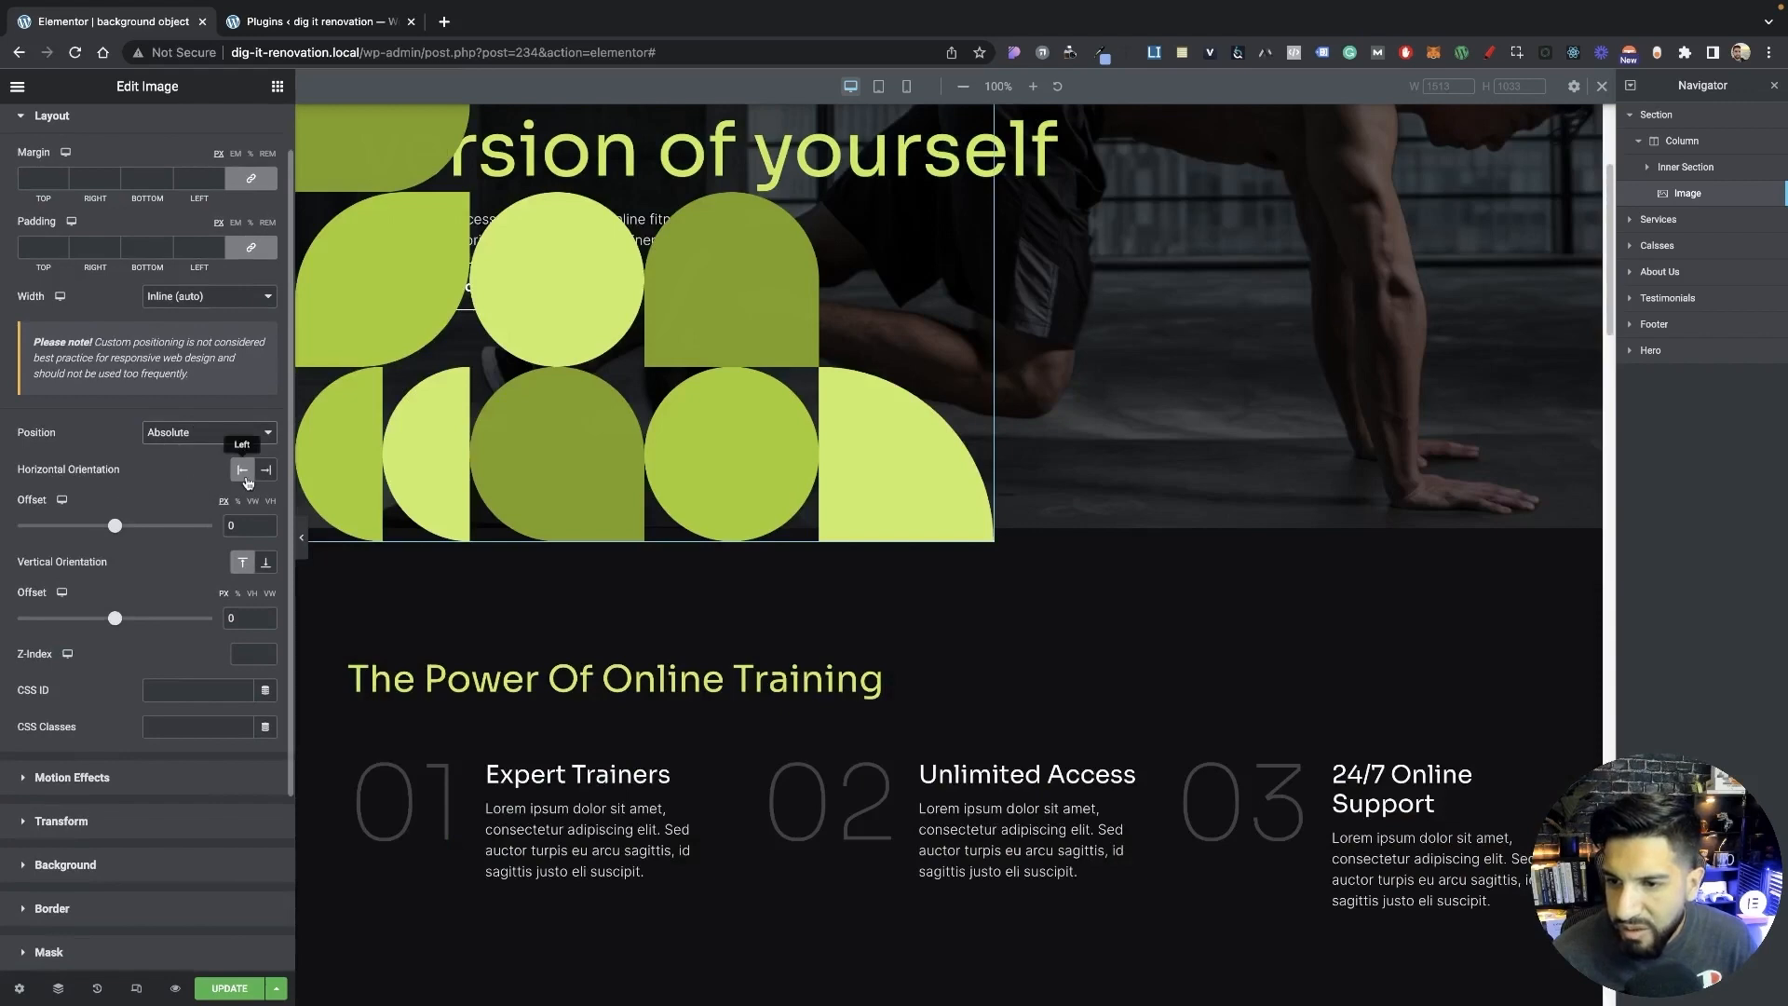
left_click(266, 564)
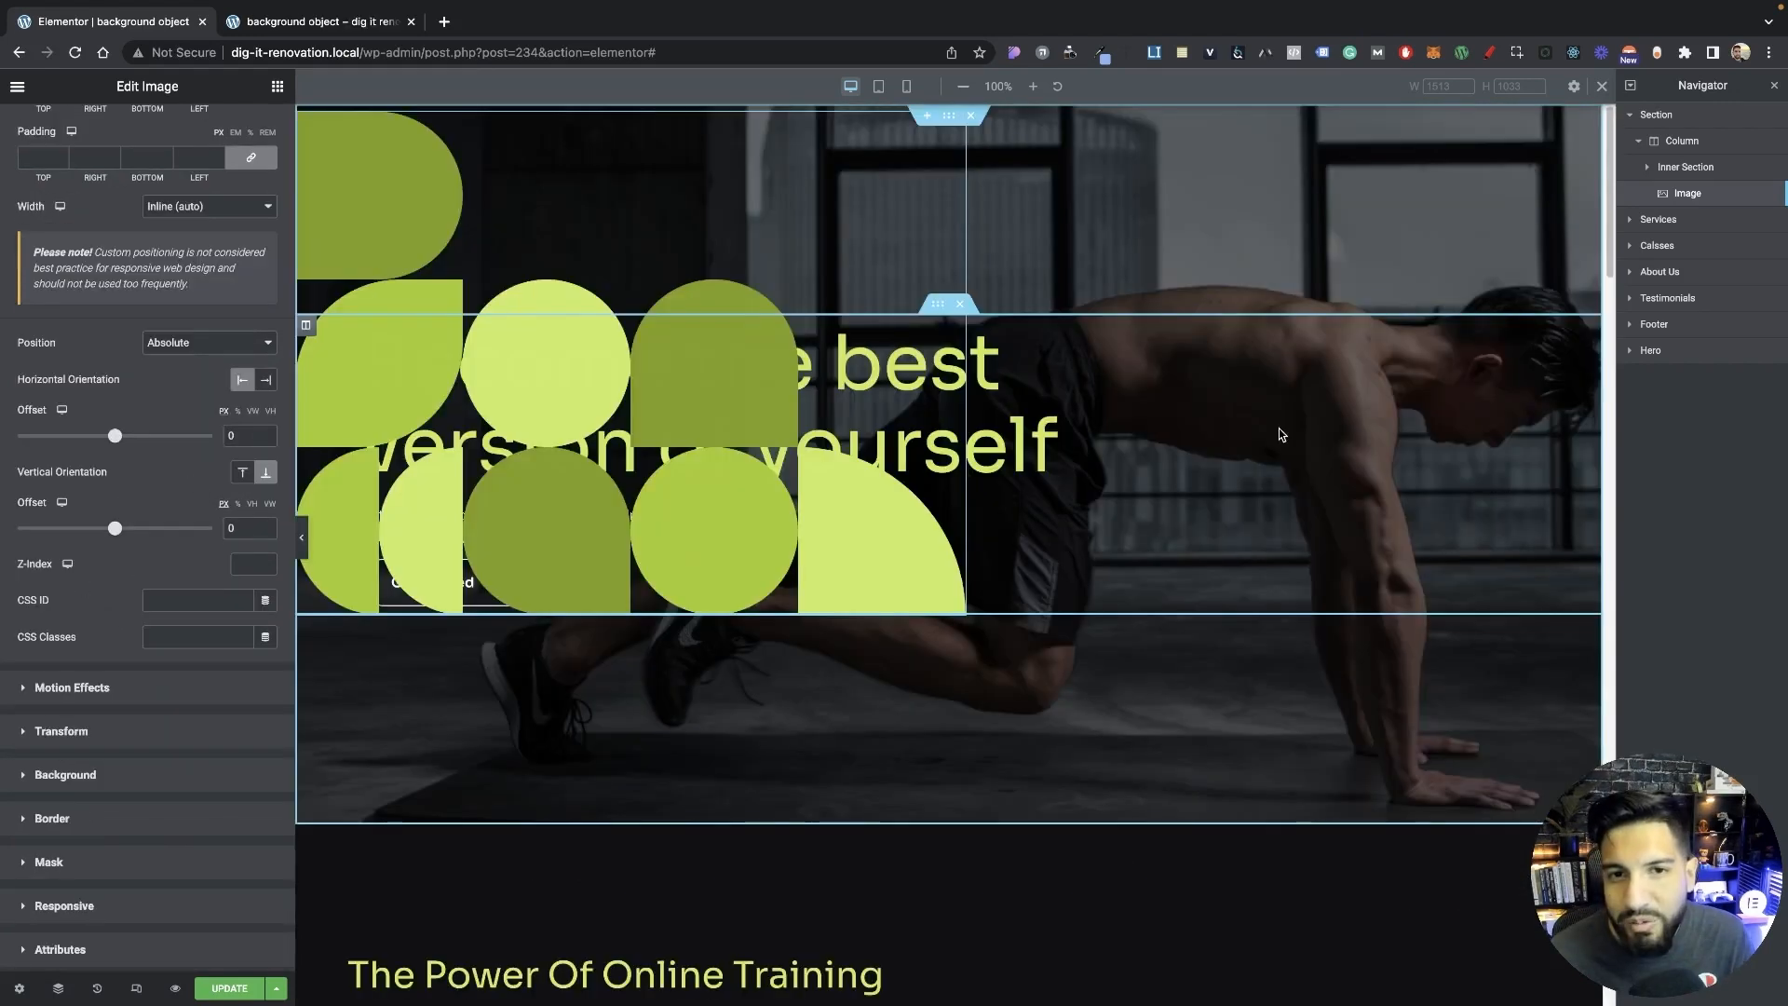
Clear the hero section's padding and give its outer column 15 rem of top and bottom padding instead.
left_click(949, 118)
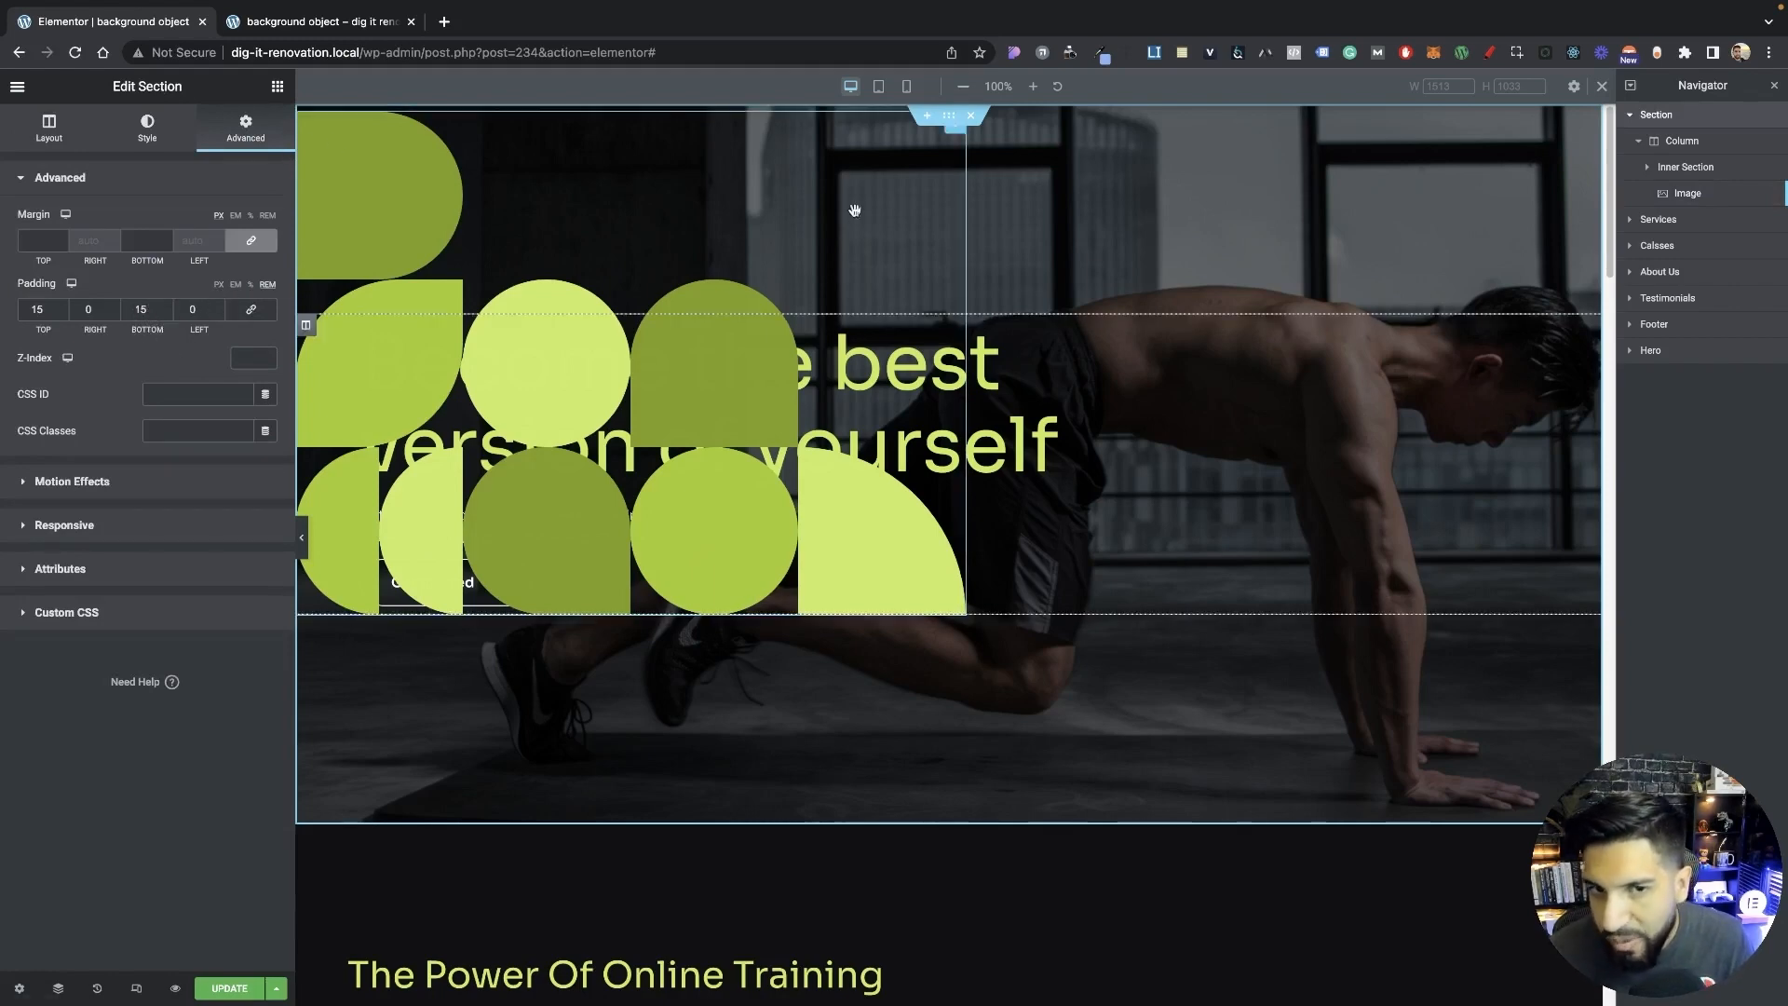
left_click(218, 285)
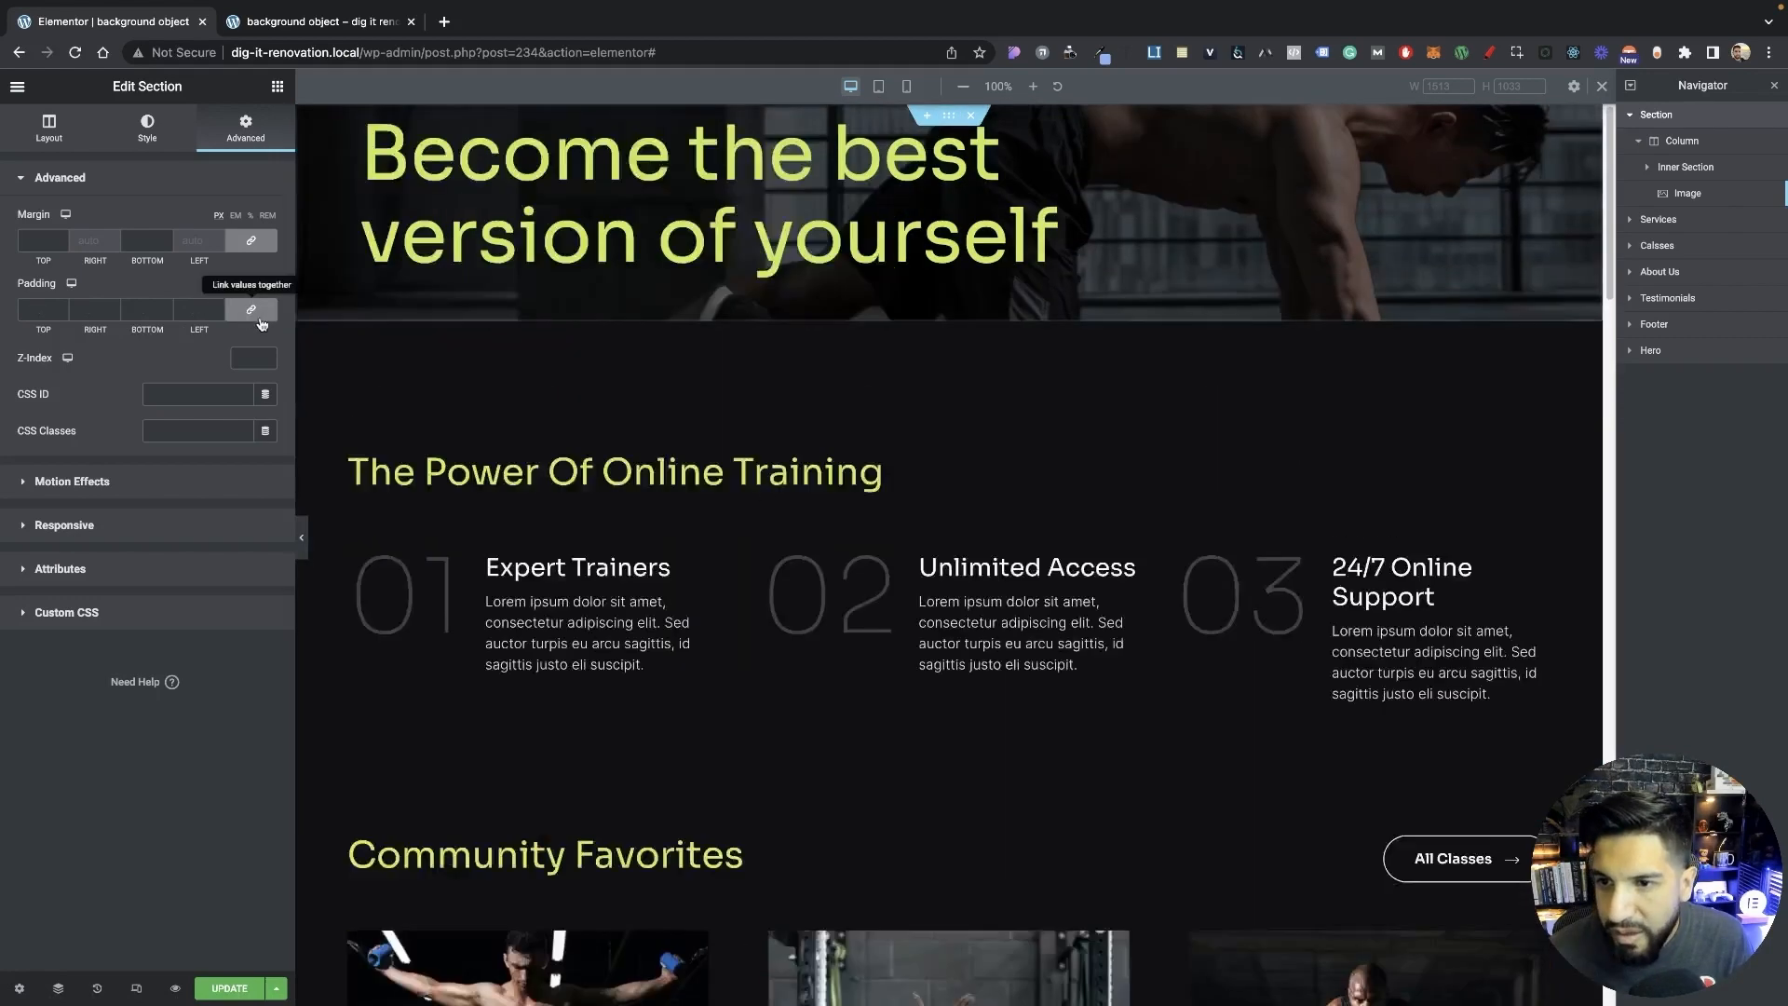
left_click(1682, 141)
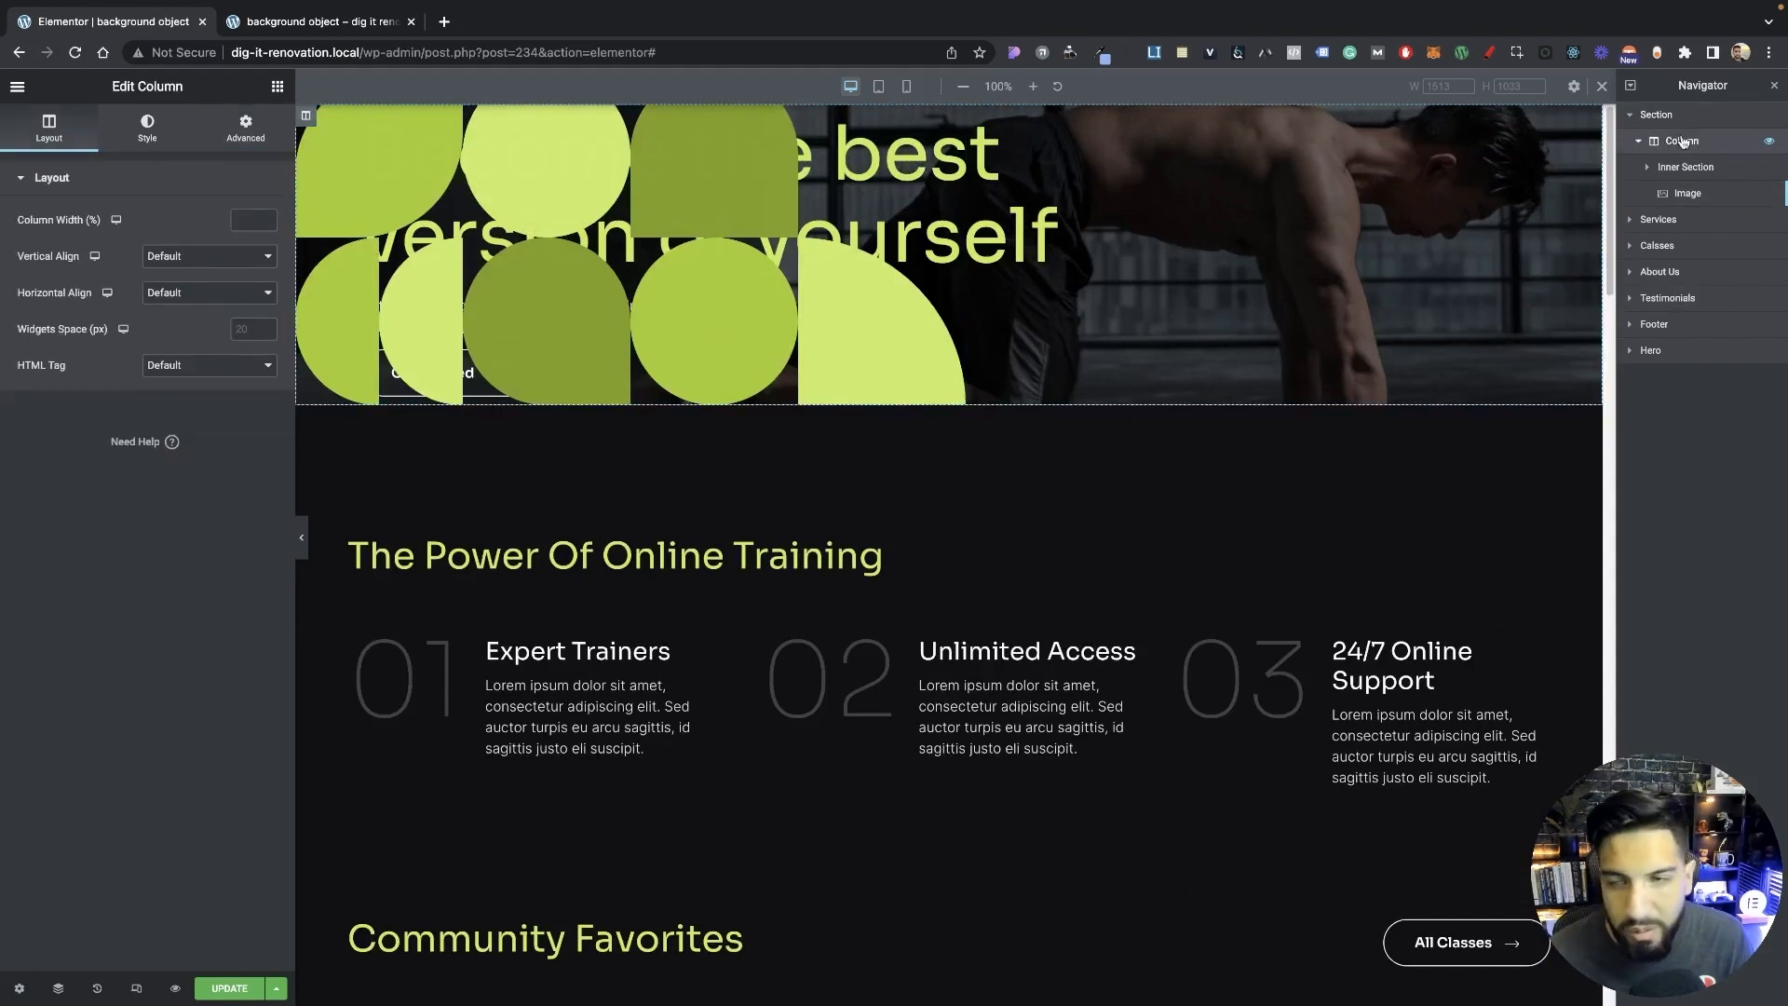
left_click(254, 142)
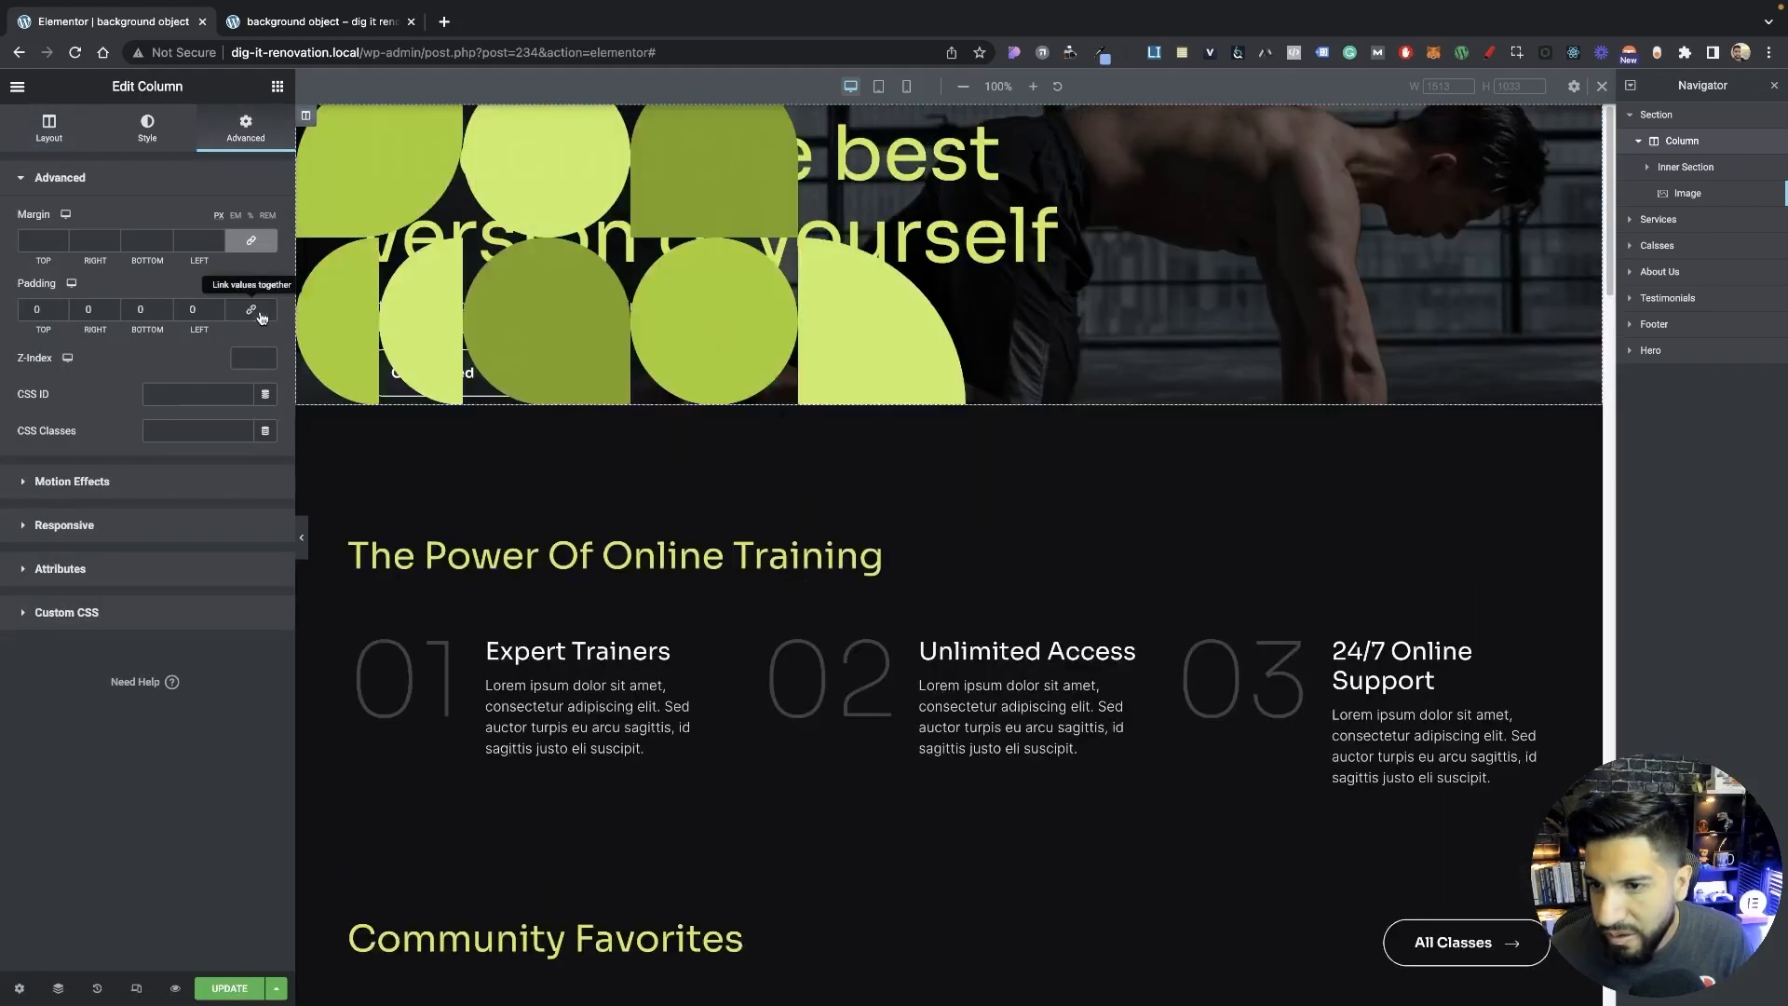
left_click(268, 285)
left_click(22, 308)
type("15")
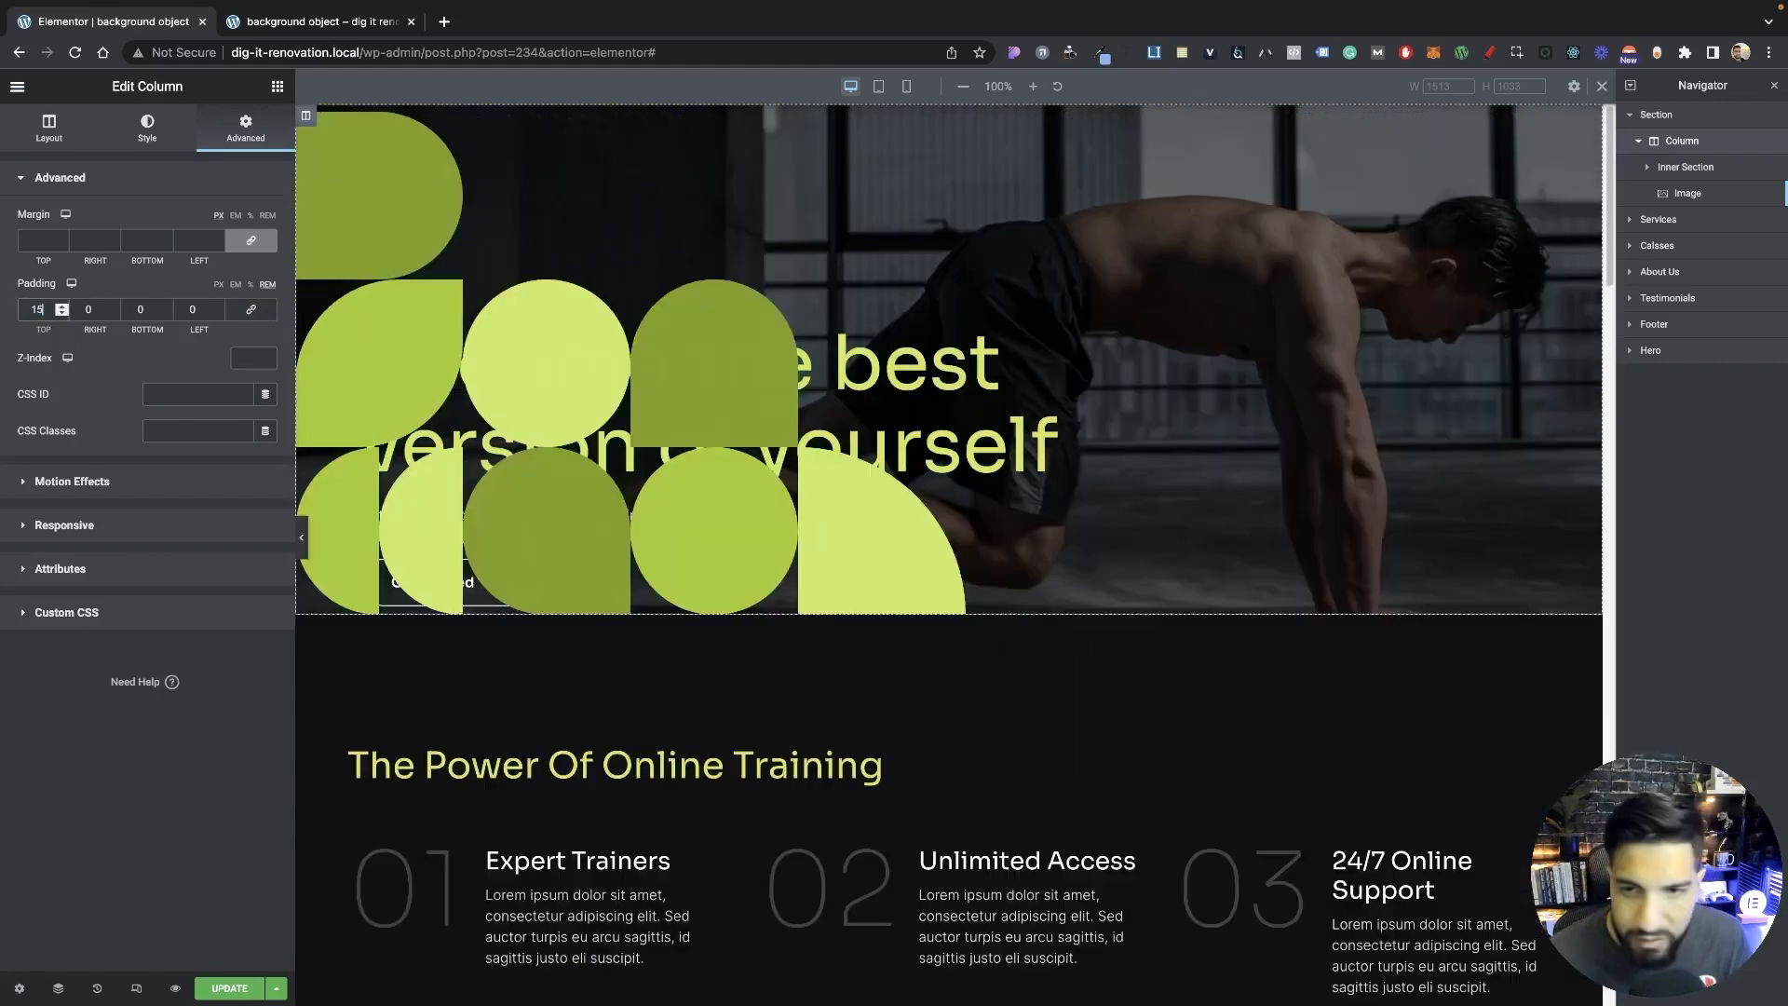
type("15")
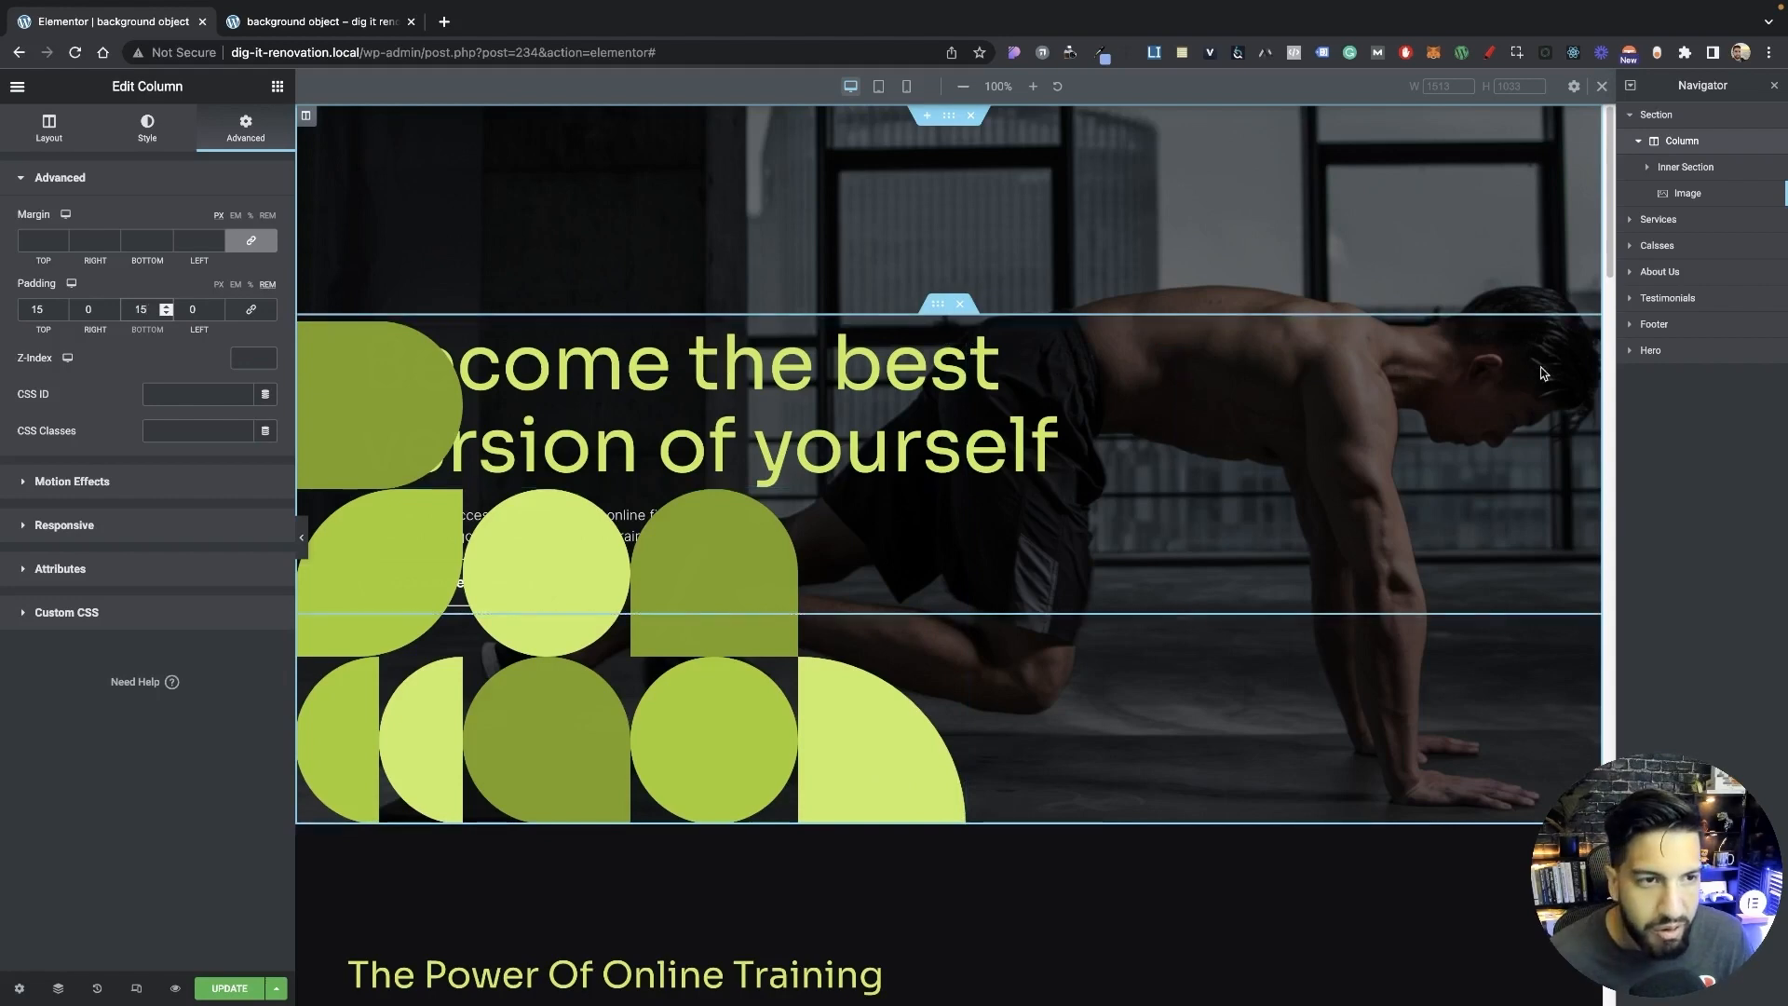
Set the Inner Section's z-index to 2.
left_click(1685, 166)
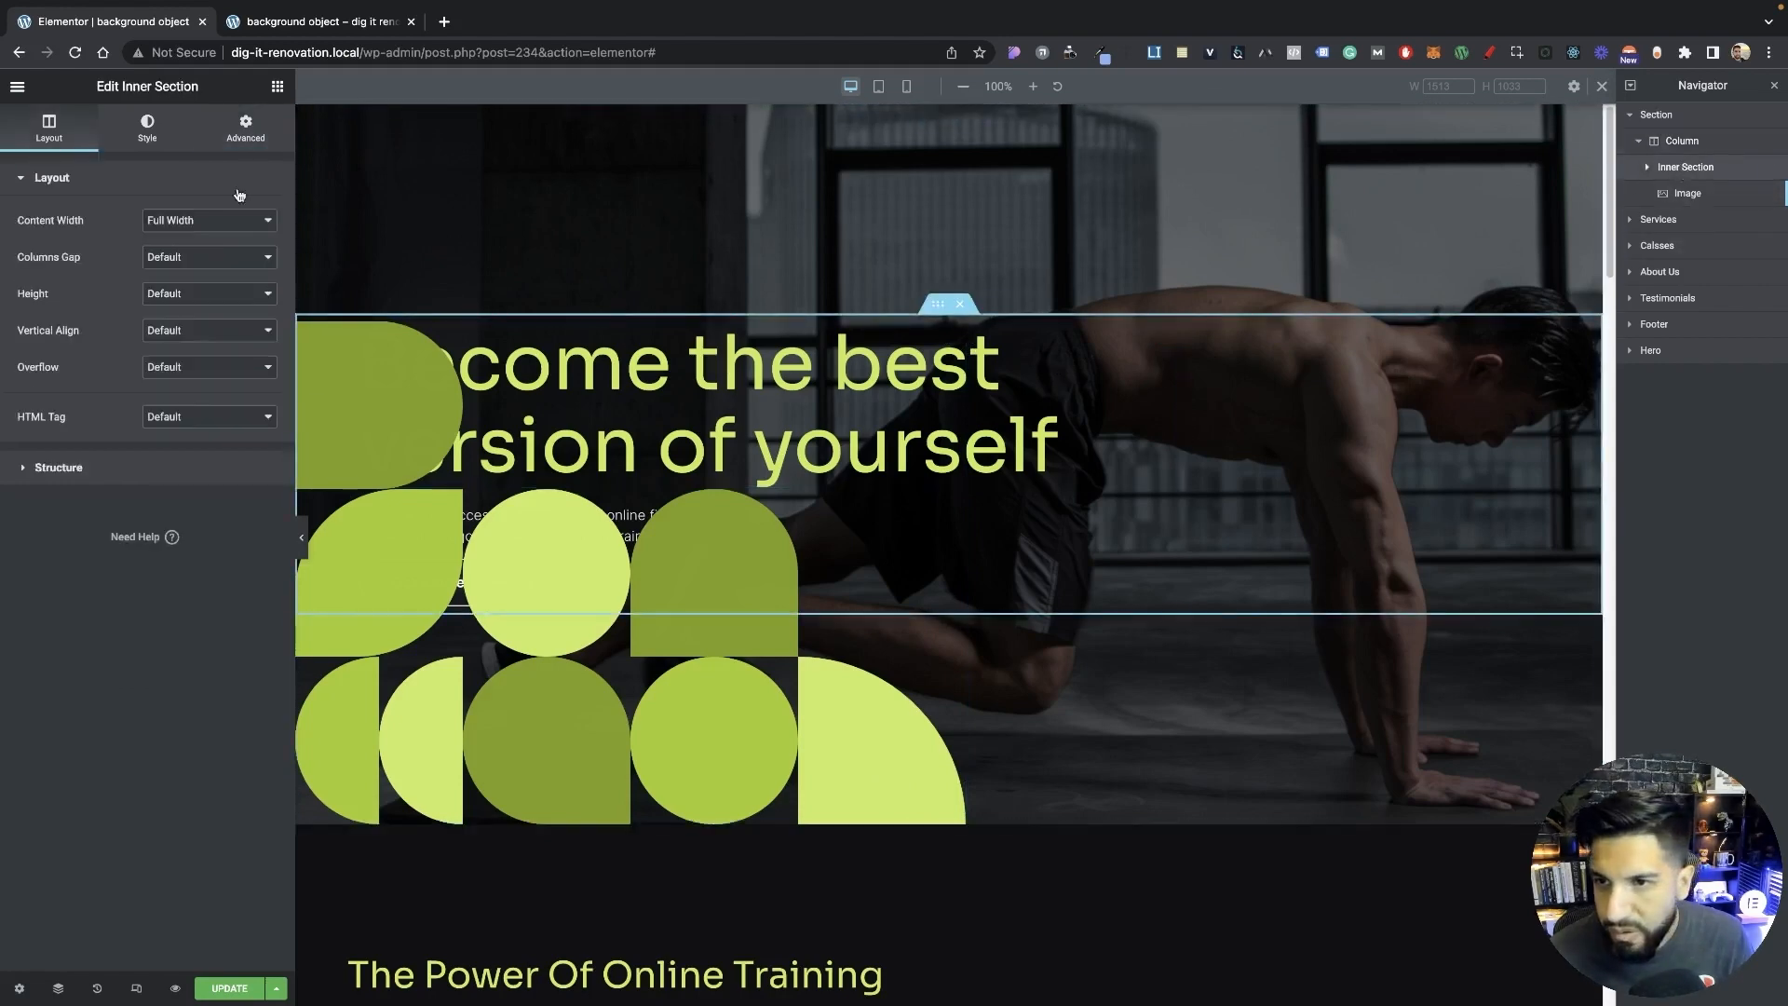
left_click(245, 128)
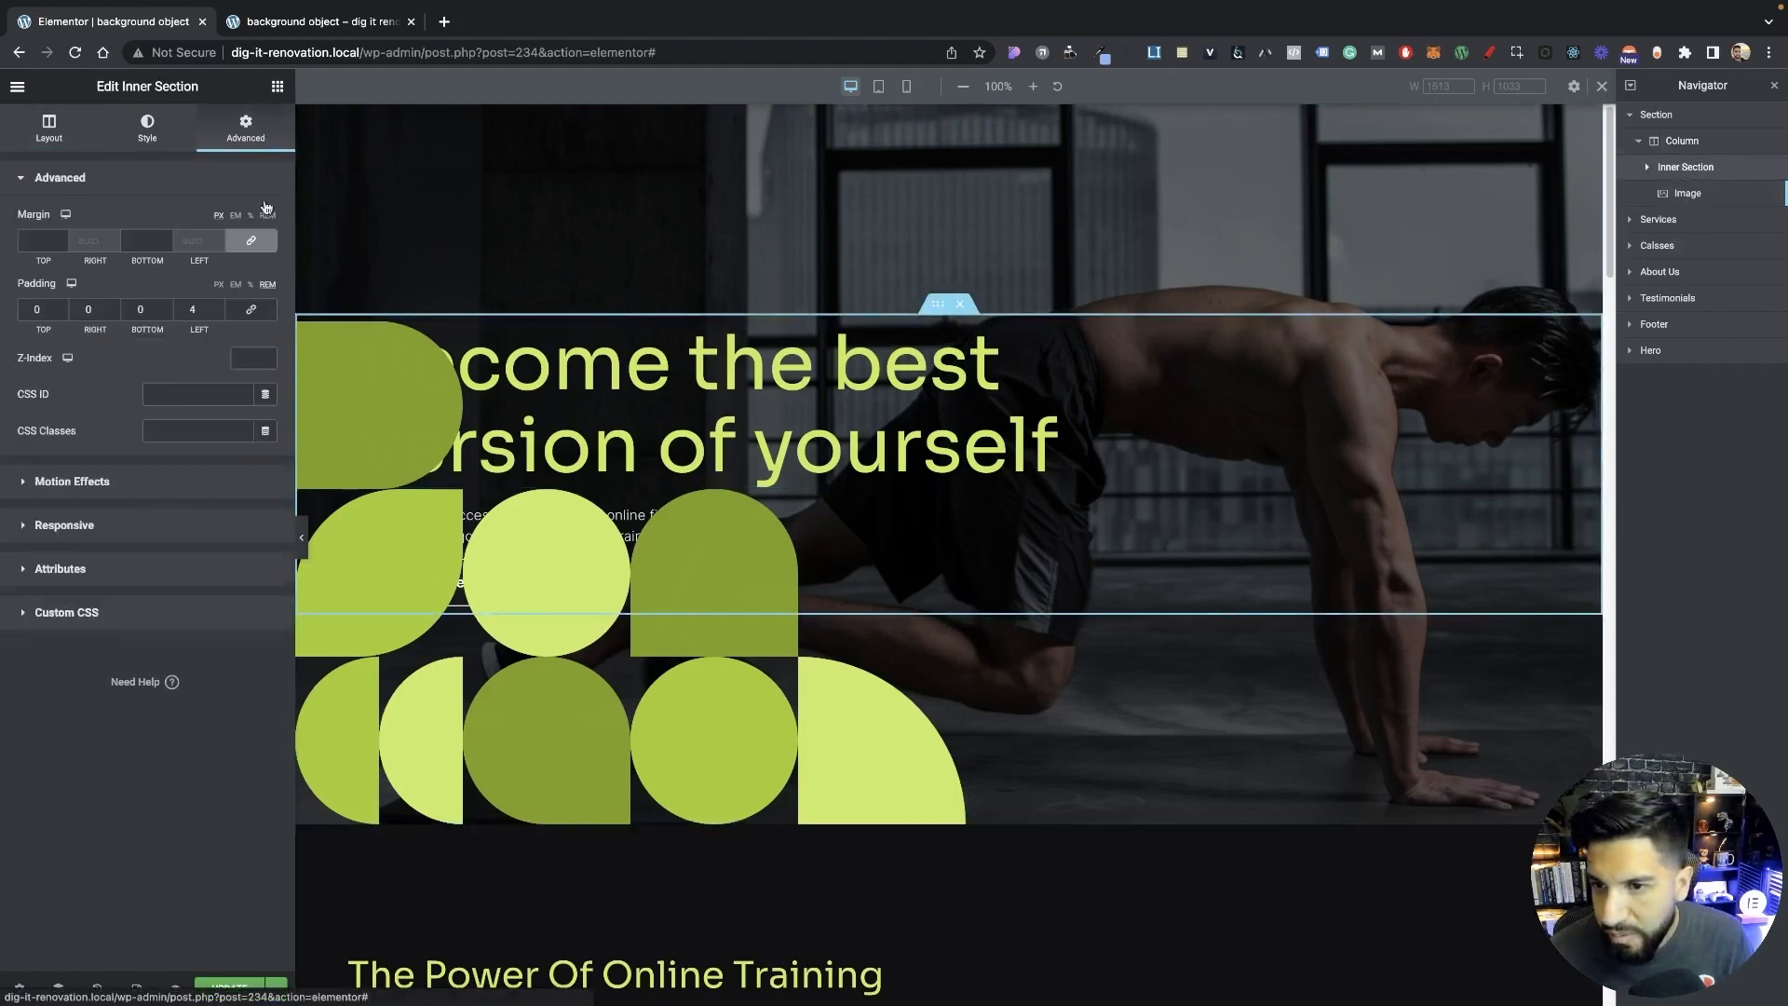
left_click(236, 358)
type("2")
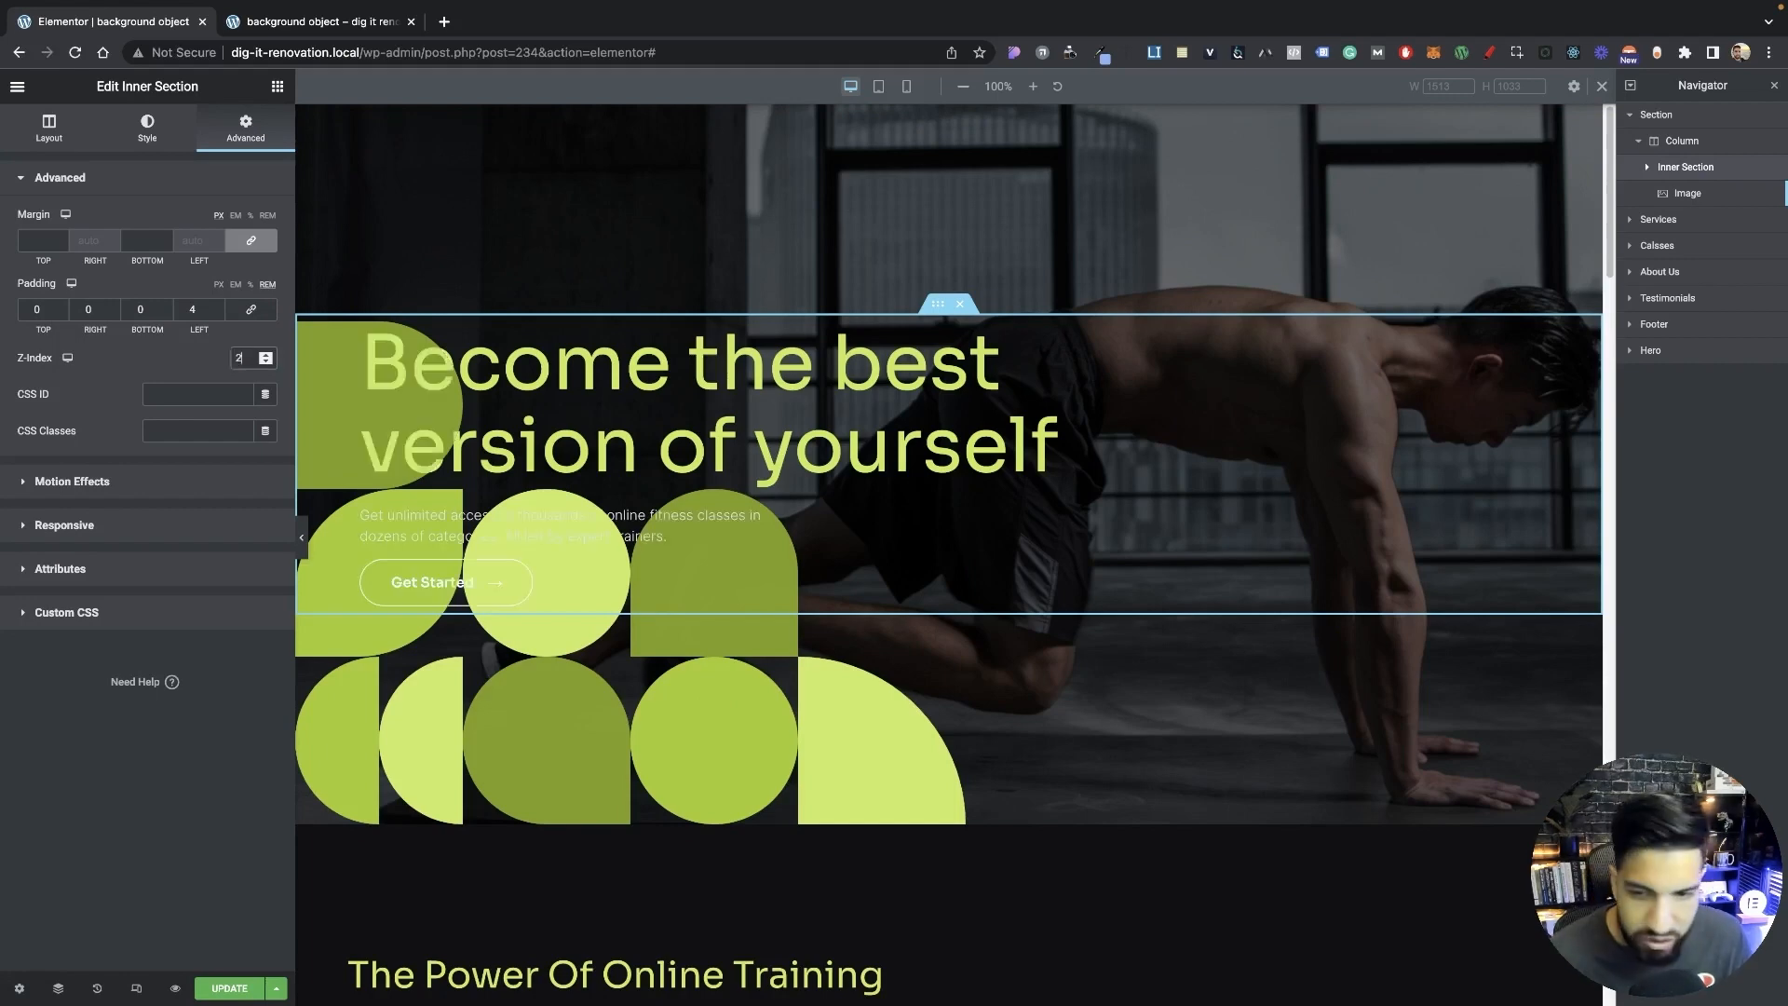
Set the pattern image's z-index to 0 and lower its opacity to 0.24.
left_click(532, 744)
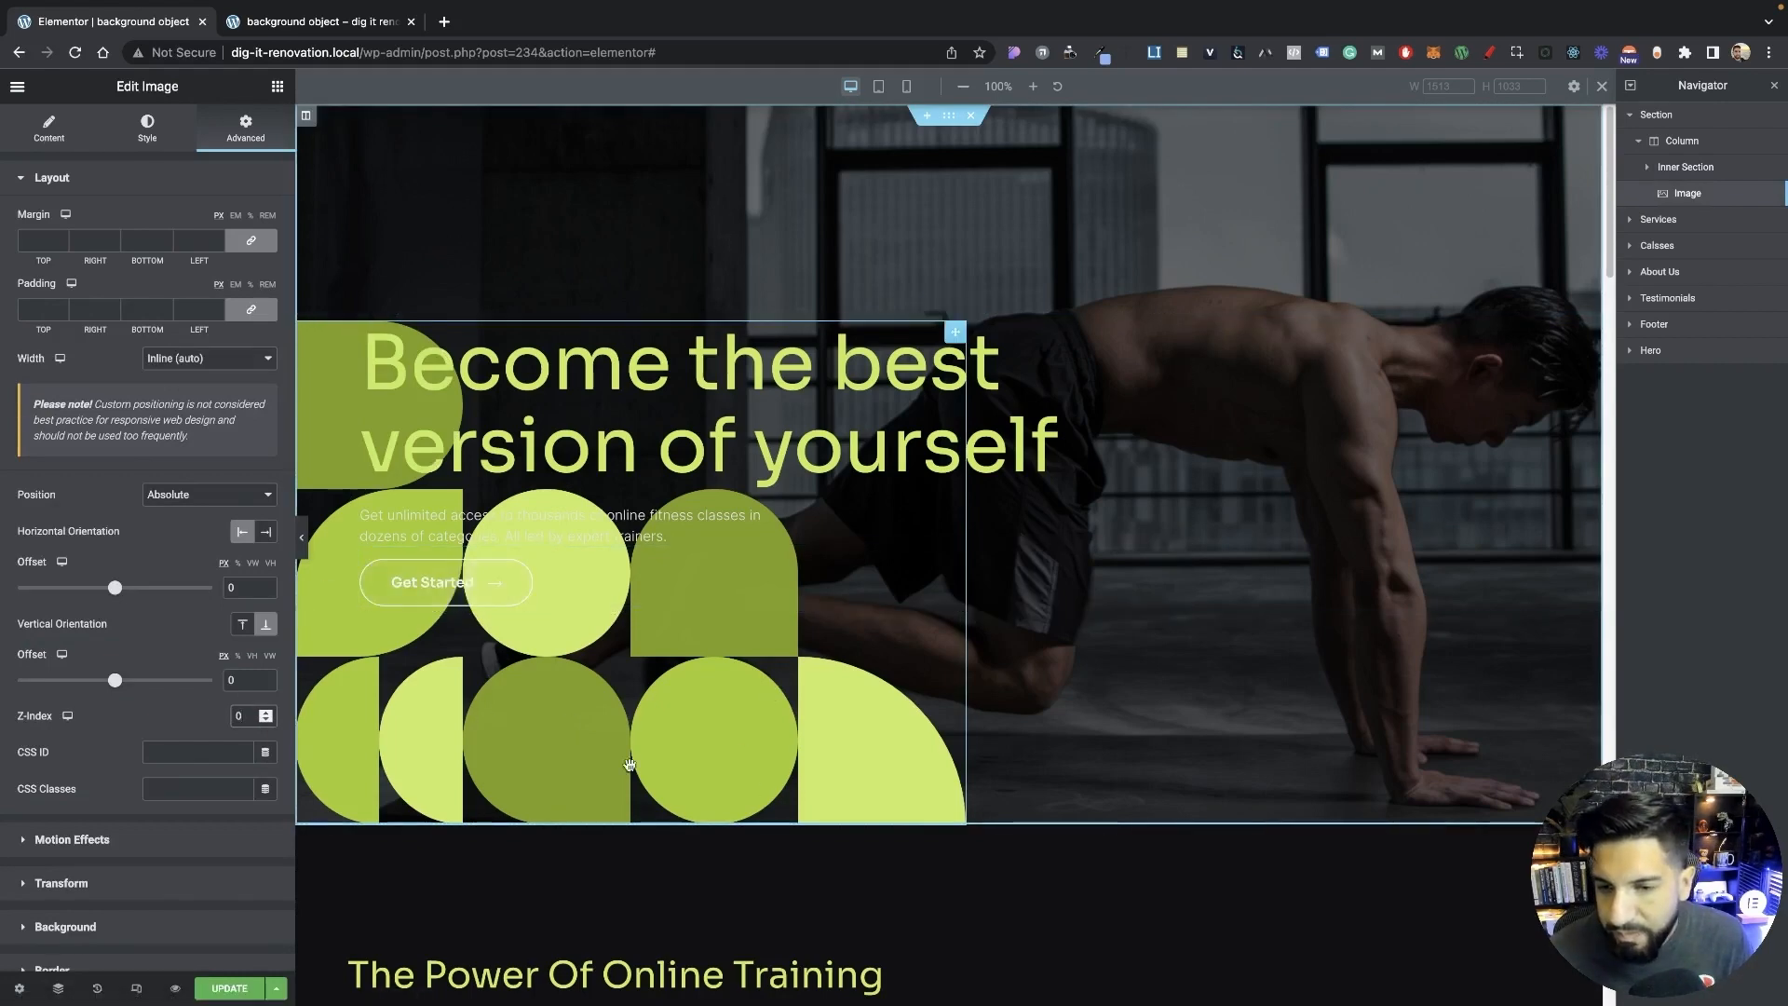
scroll(670, 689, "down", 1)
scroll(716, 677, "up", 1)
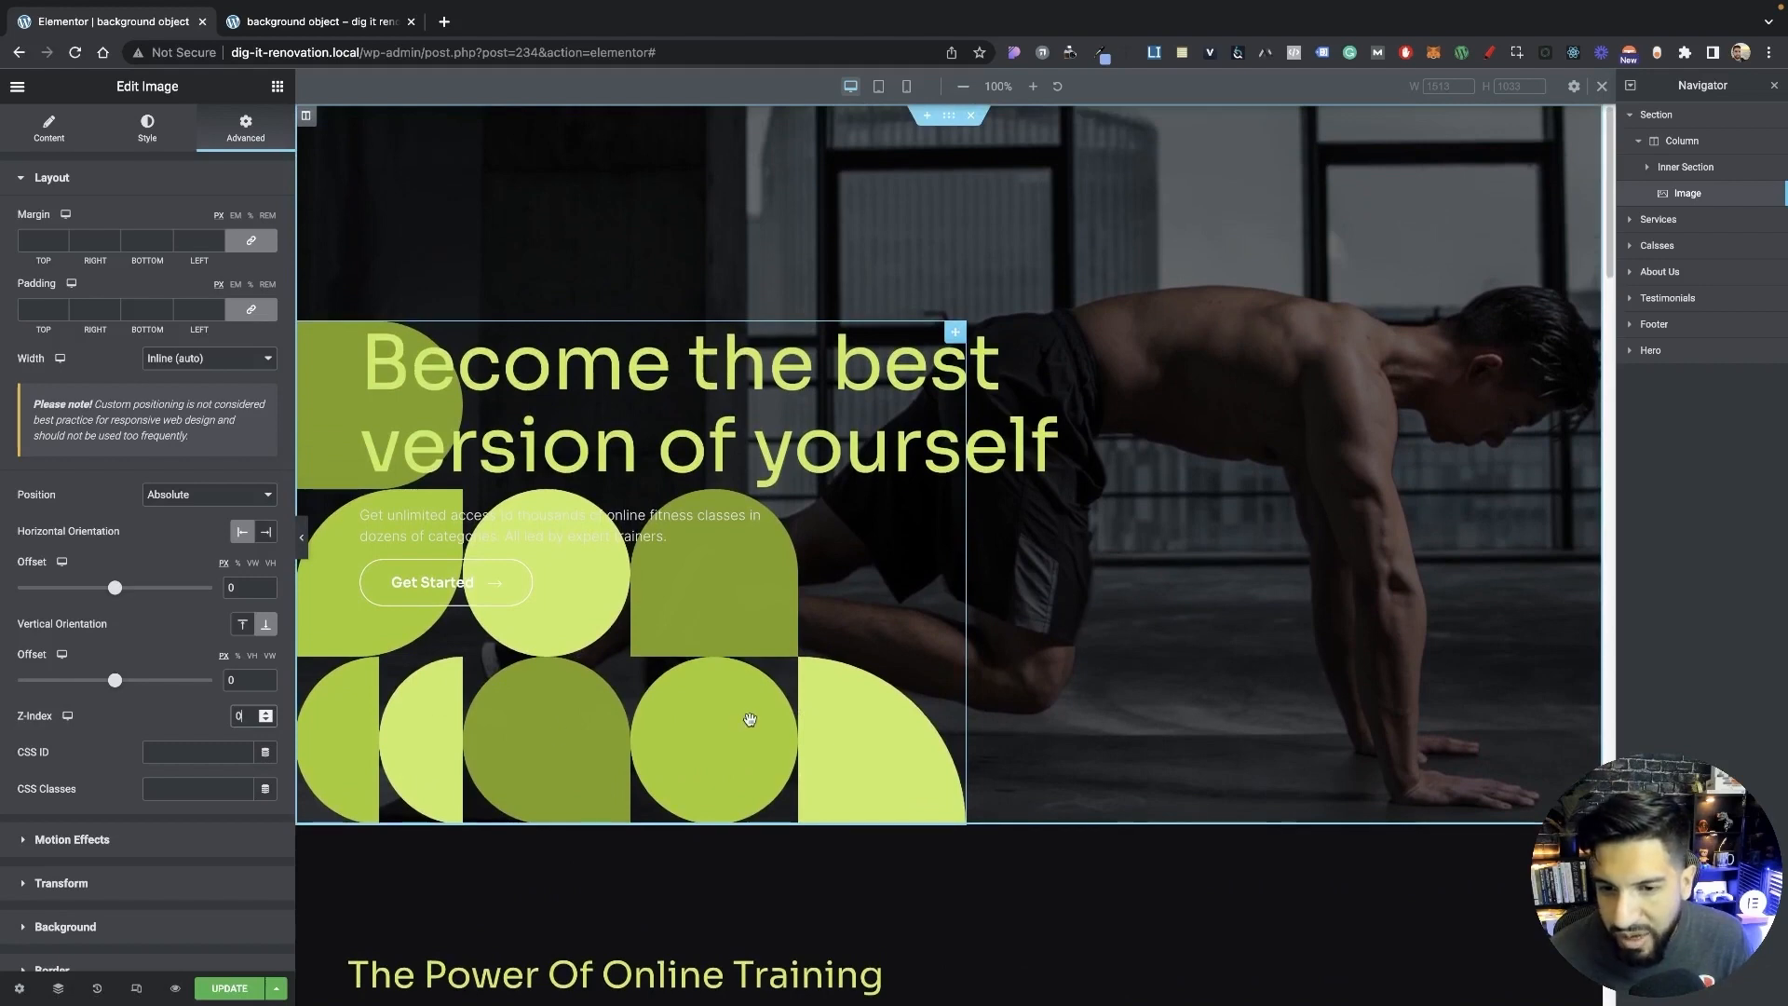
left_click(148, 135)
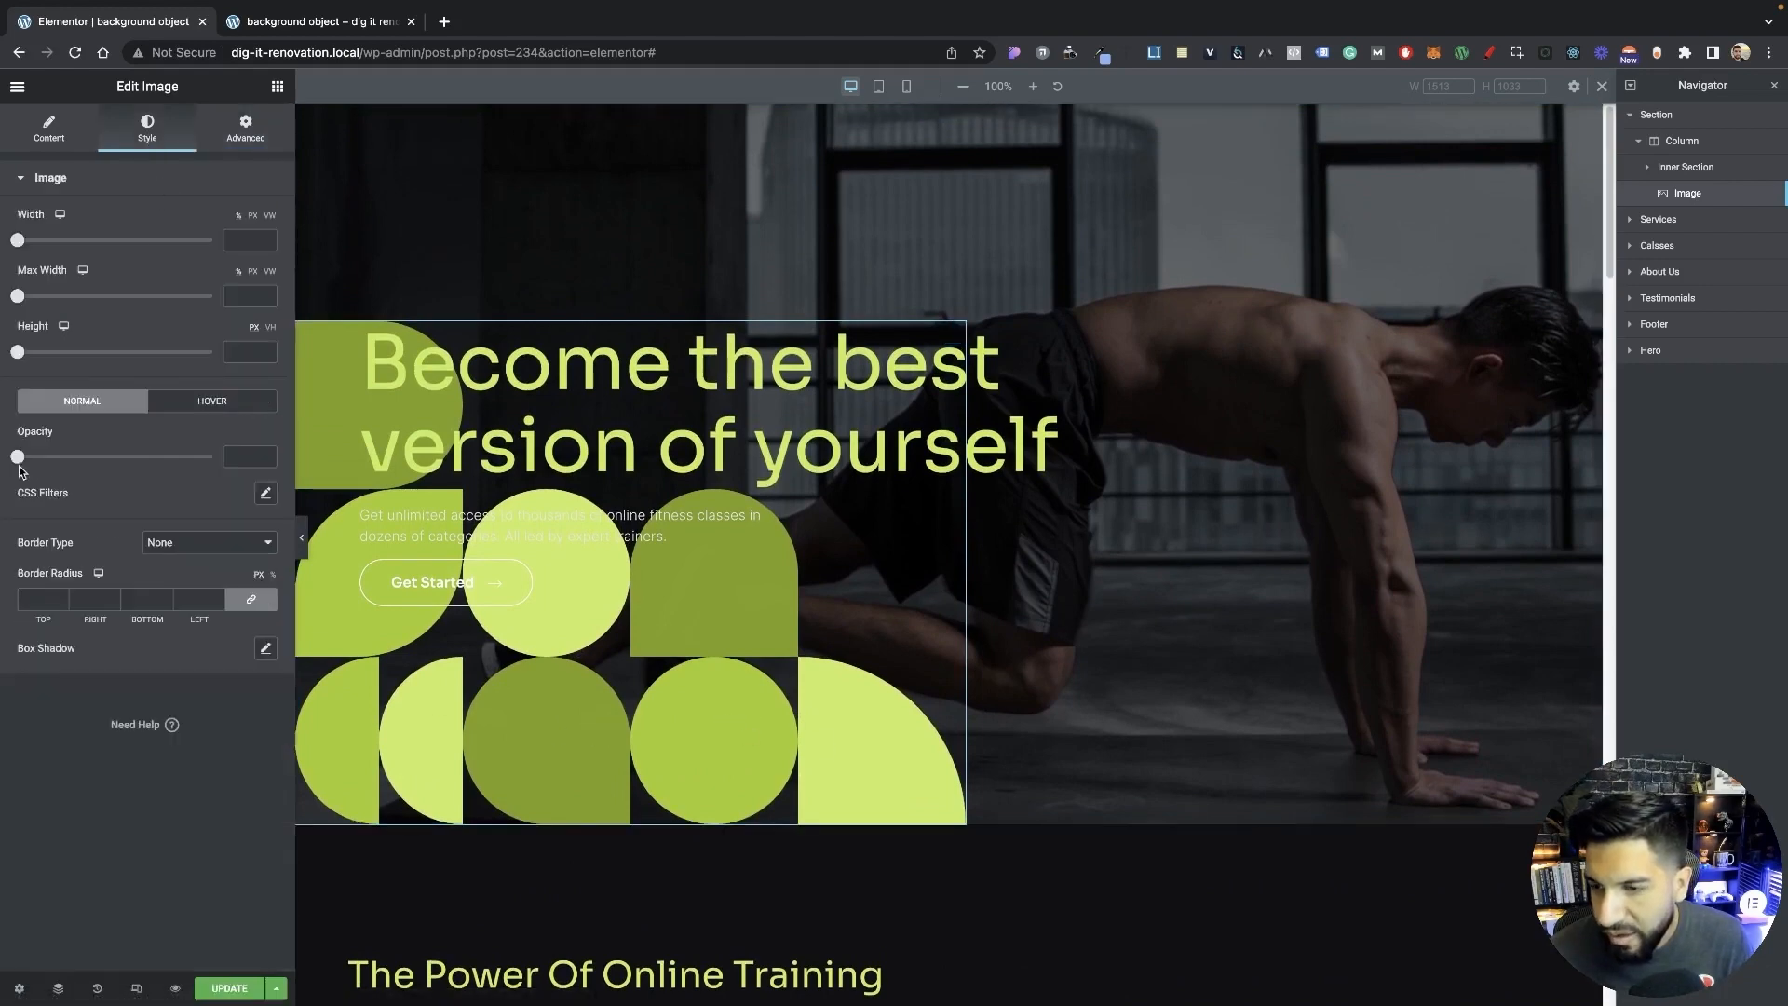
left_click_drag(22, 461, 61, 463)
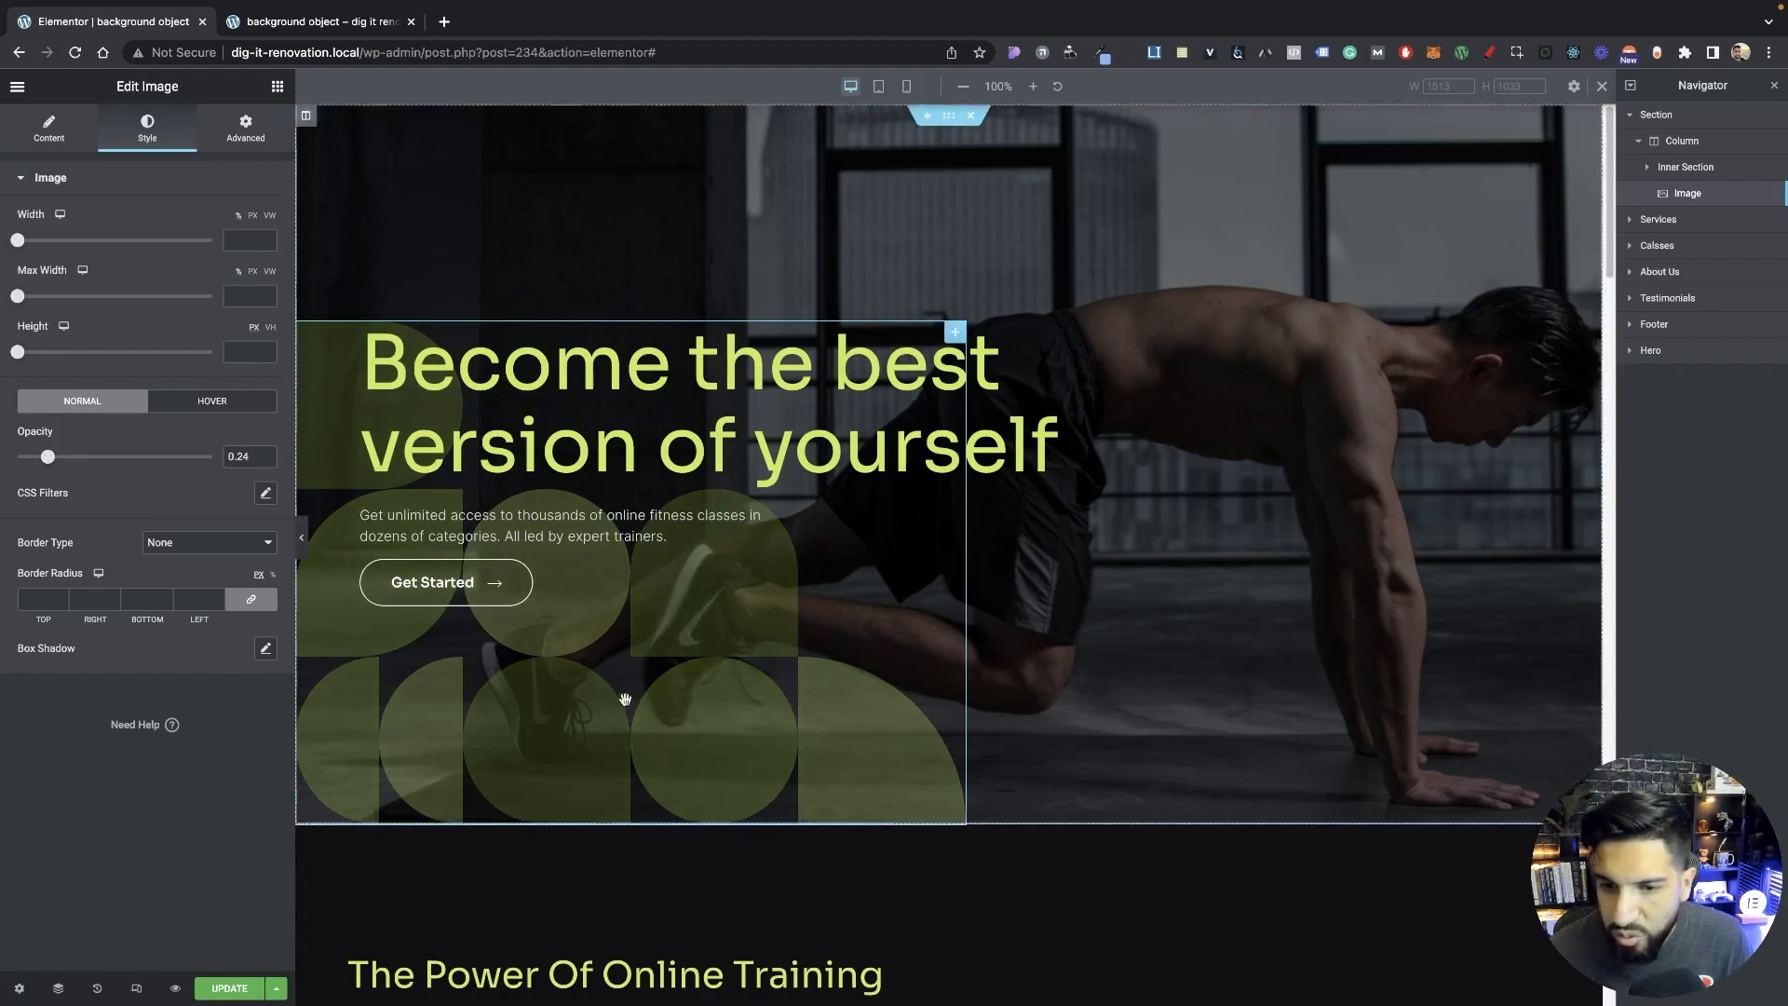
Preview the hero section at full width with the editor panel hidden.
scroll(914, 718, "down", 2)
scroll(941, 718, "up", 2)
left_click(301, 537)
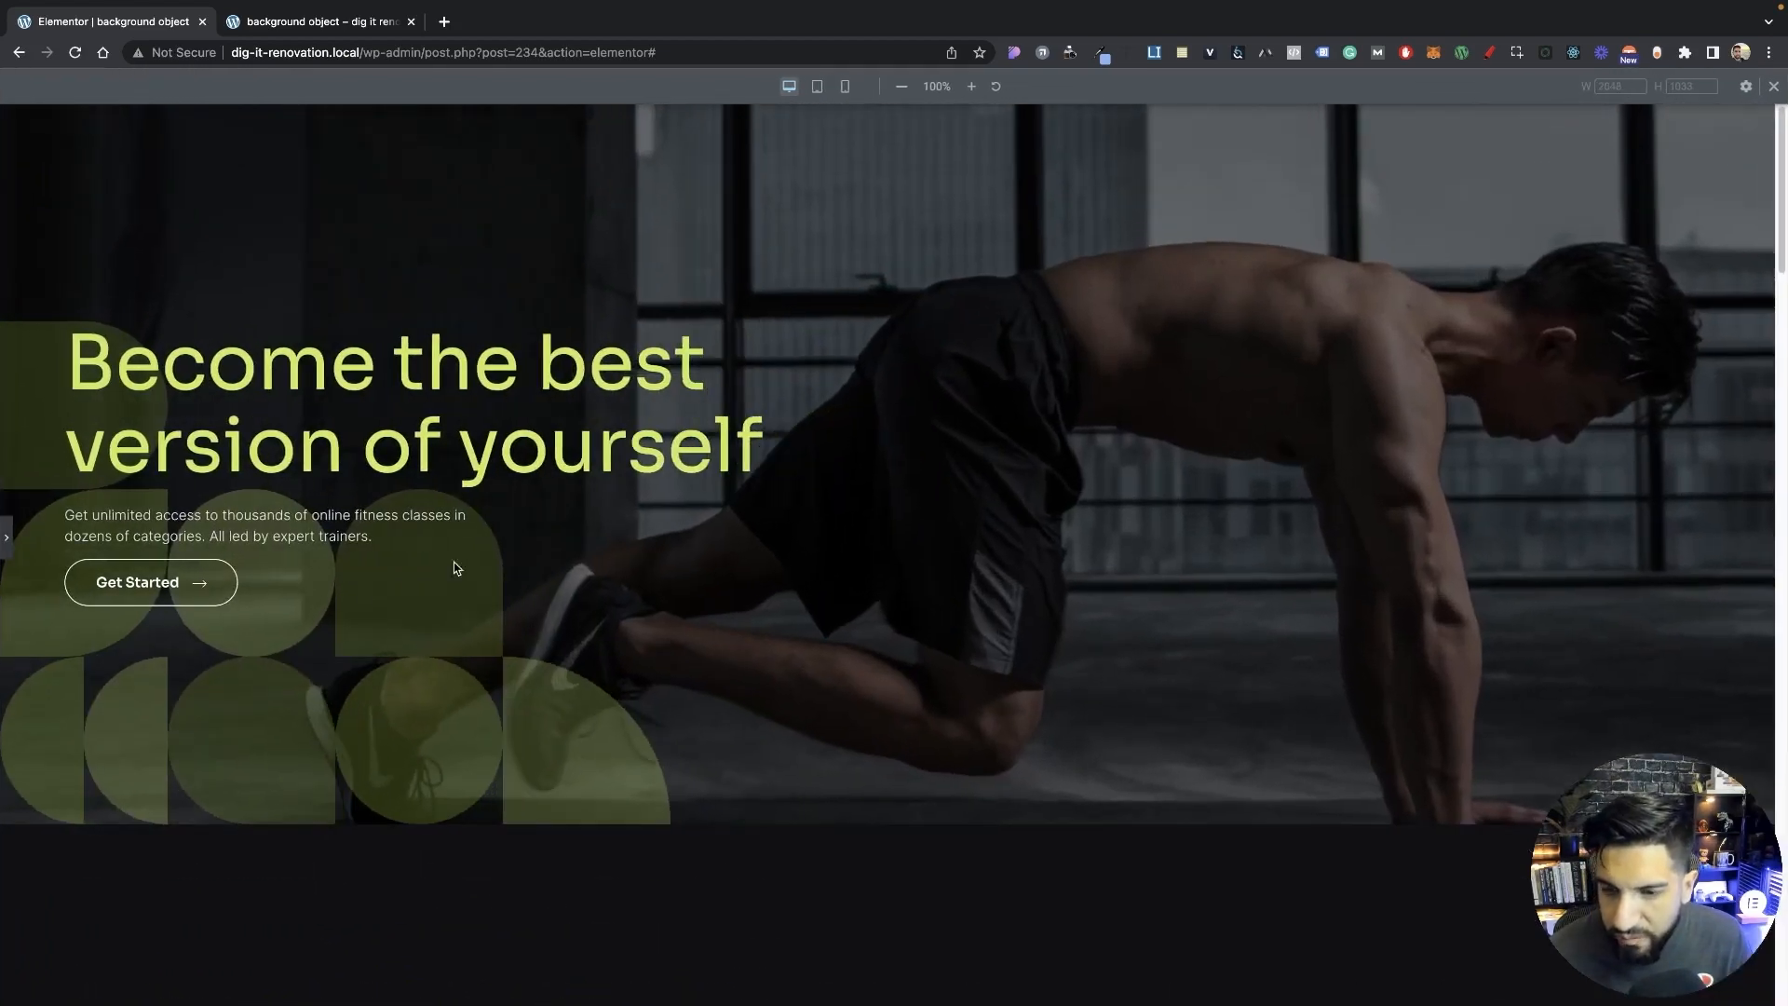
key("ctrl+shift+p")
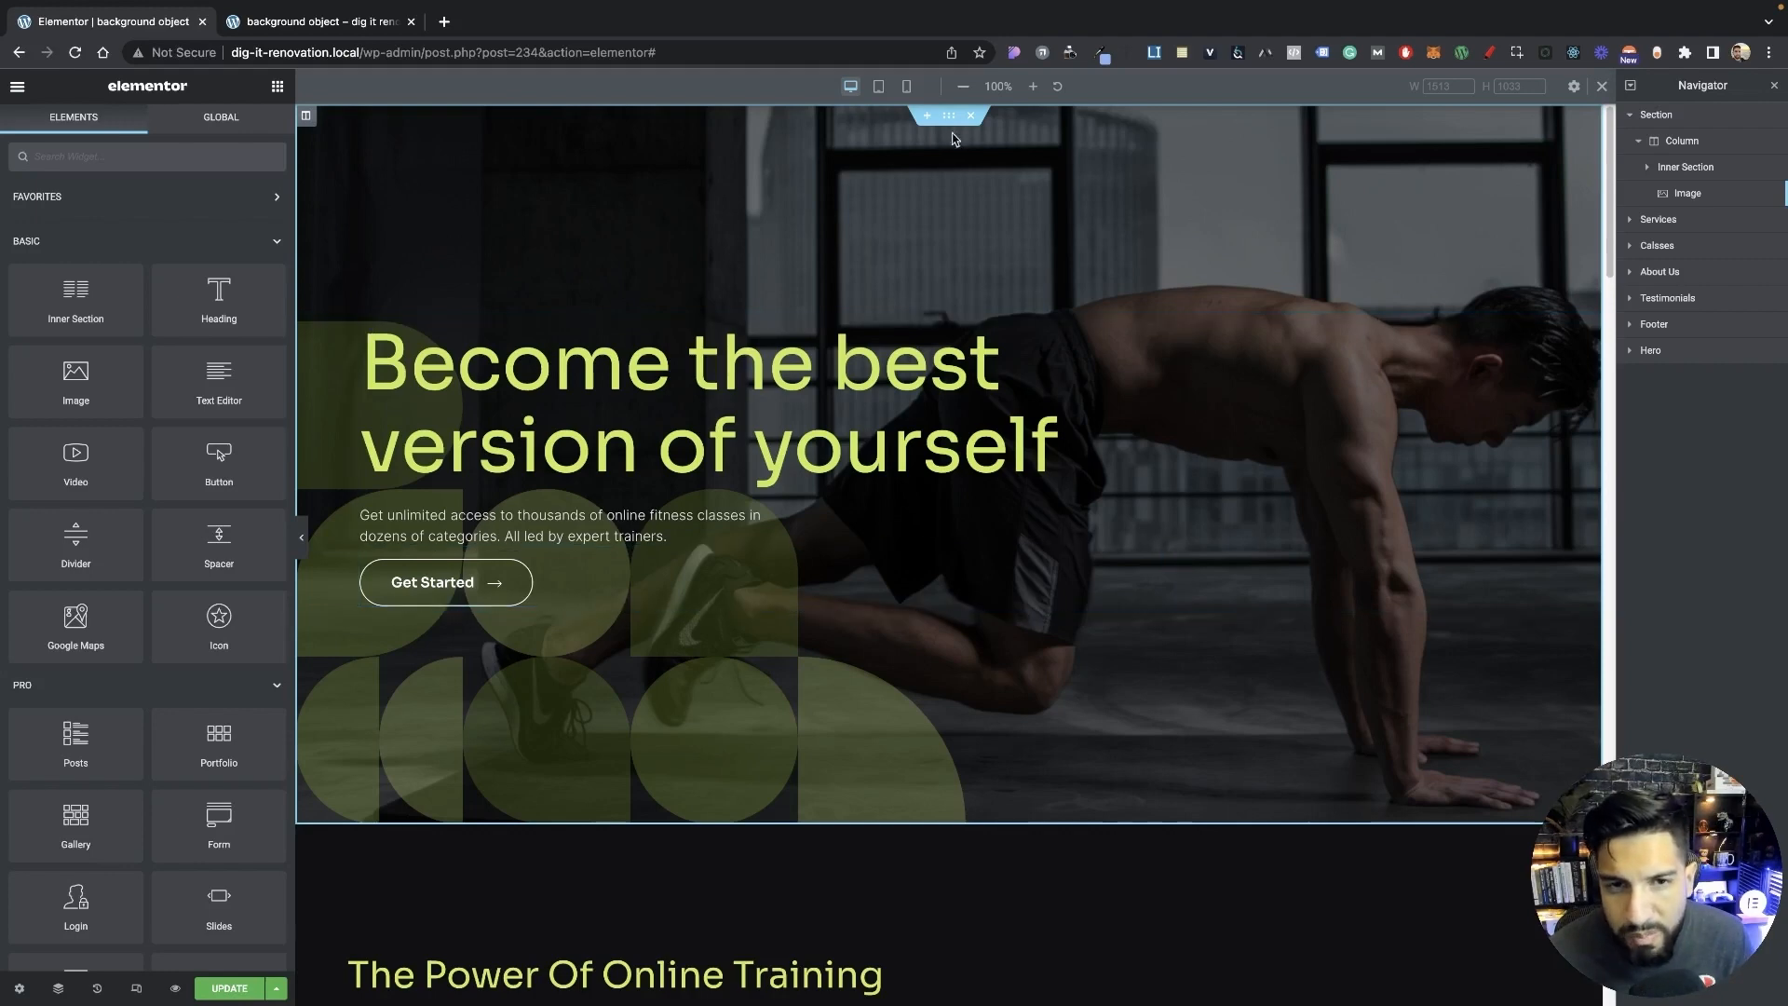
Add a single-column section above the hero and paste the "Become the best version of yourself" heading into it.
left_click(928, 118)
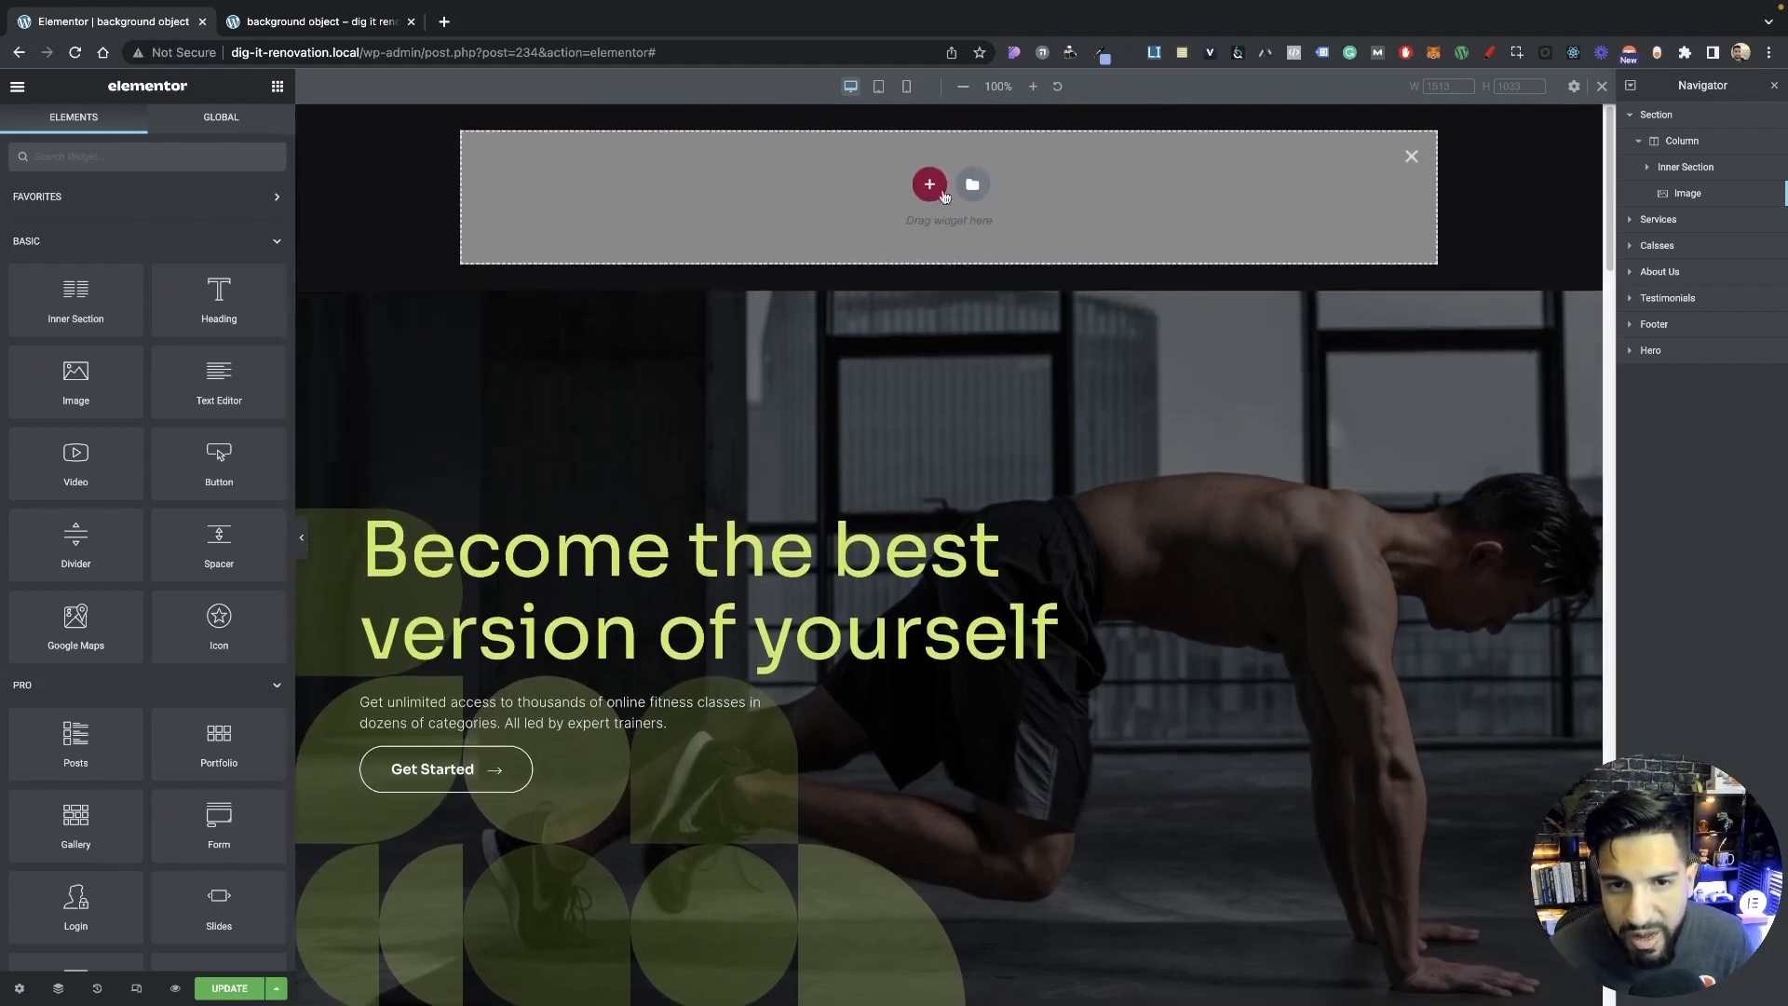
left_click(927, 184)
left_click(719, 240)
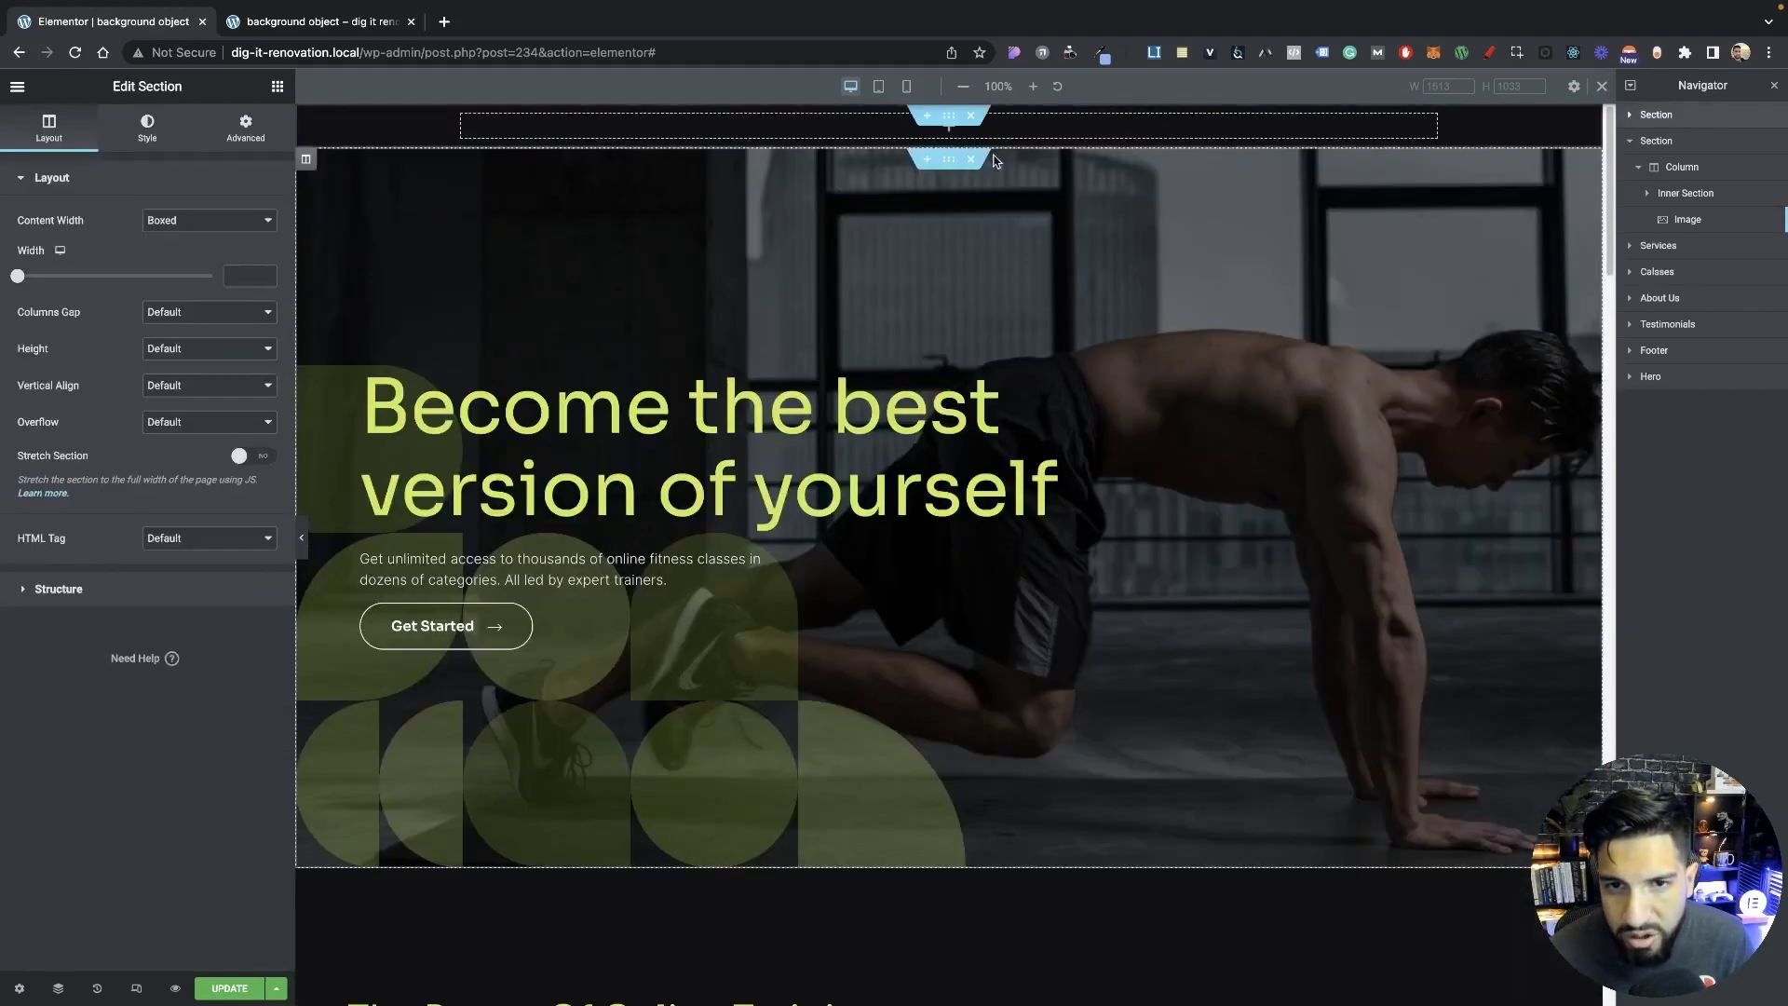
right_click(710, 126)
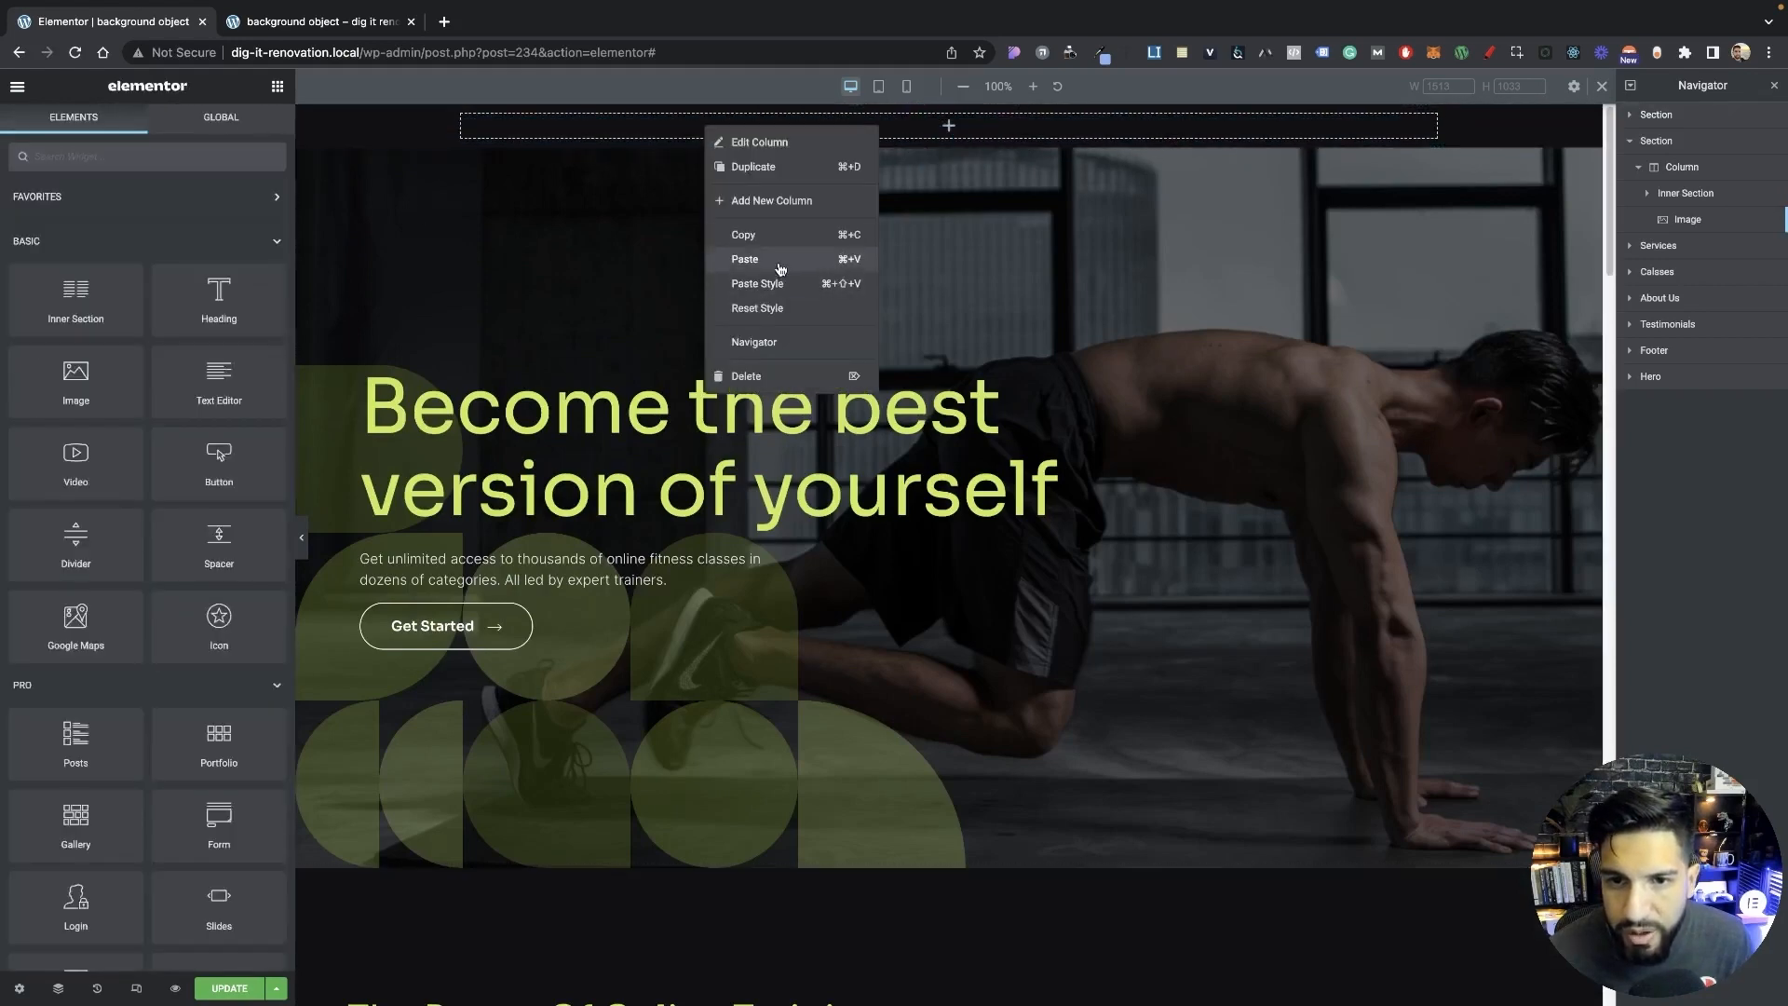
left_click(781, 269)
Copy the hero's text paragraph and Get Started button into the new section below the heading.
right_click(708, 722)
left_click(673, 748)
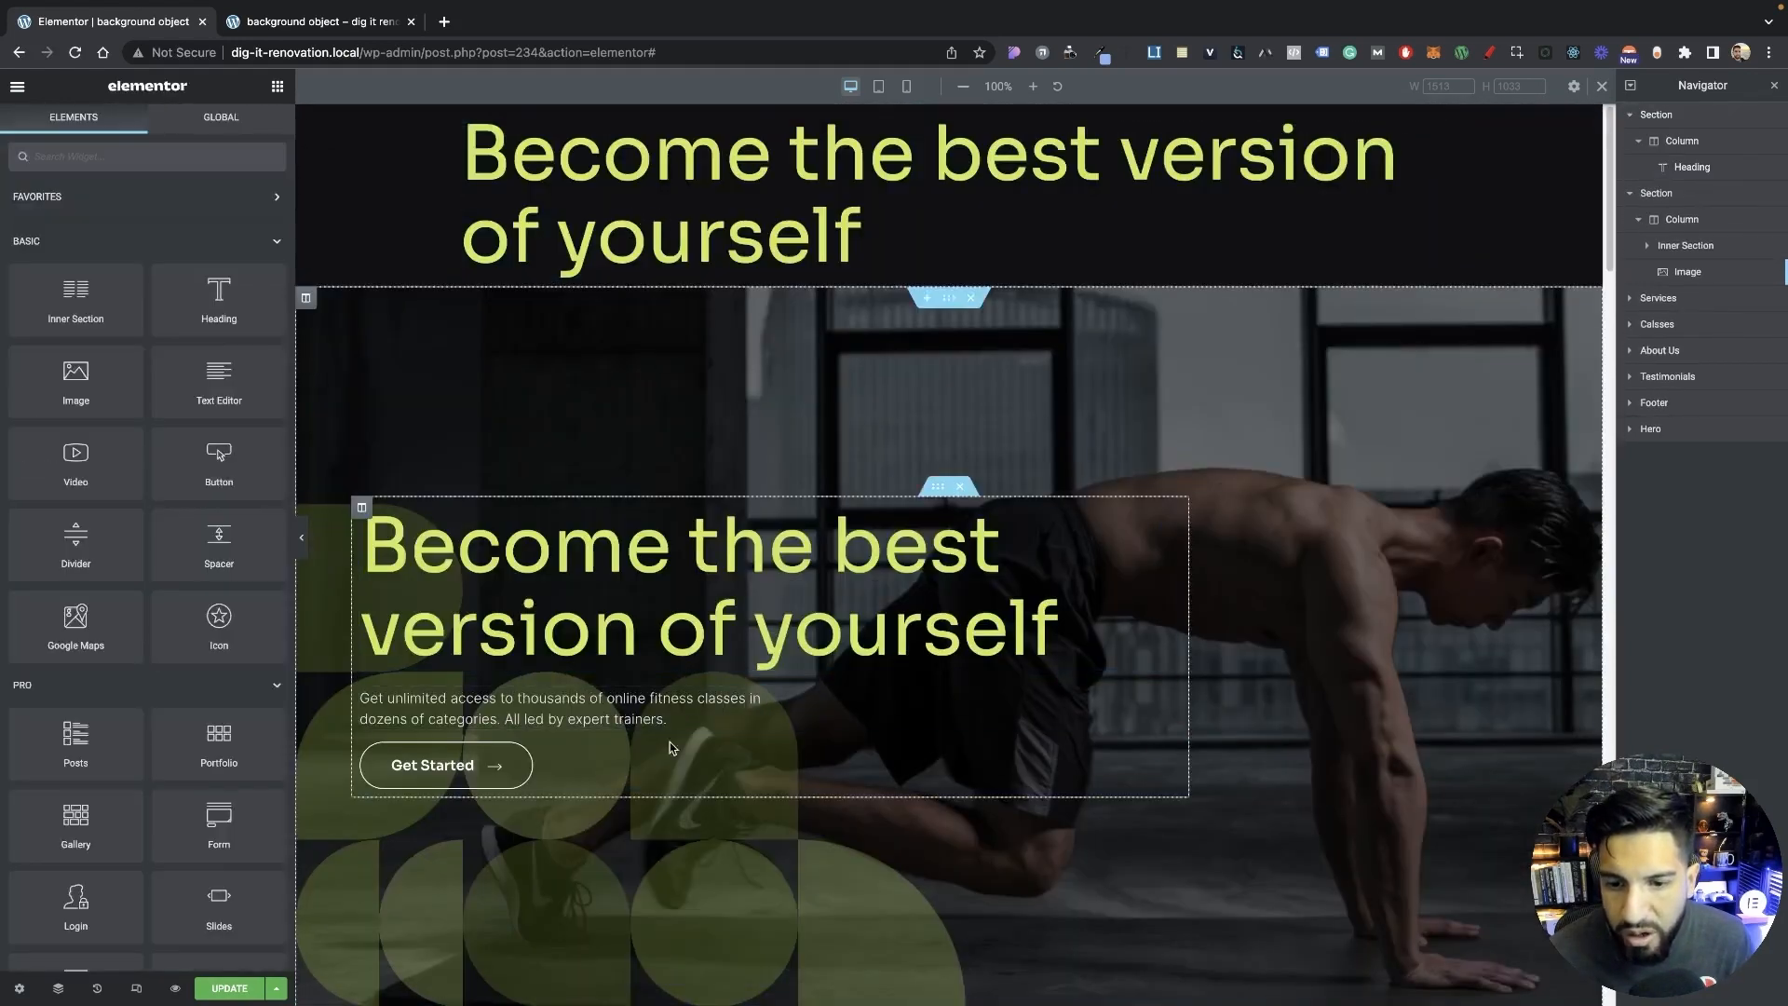
right_click(637, 241)
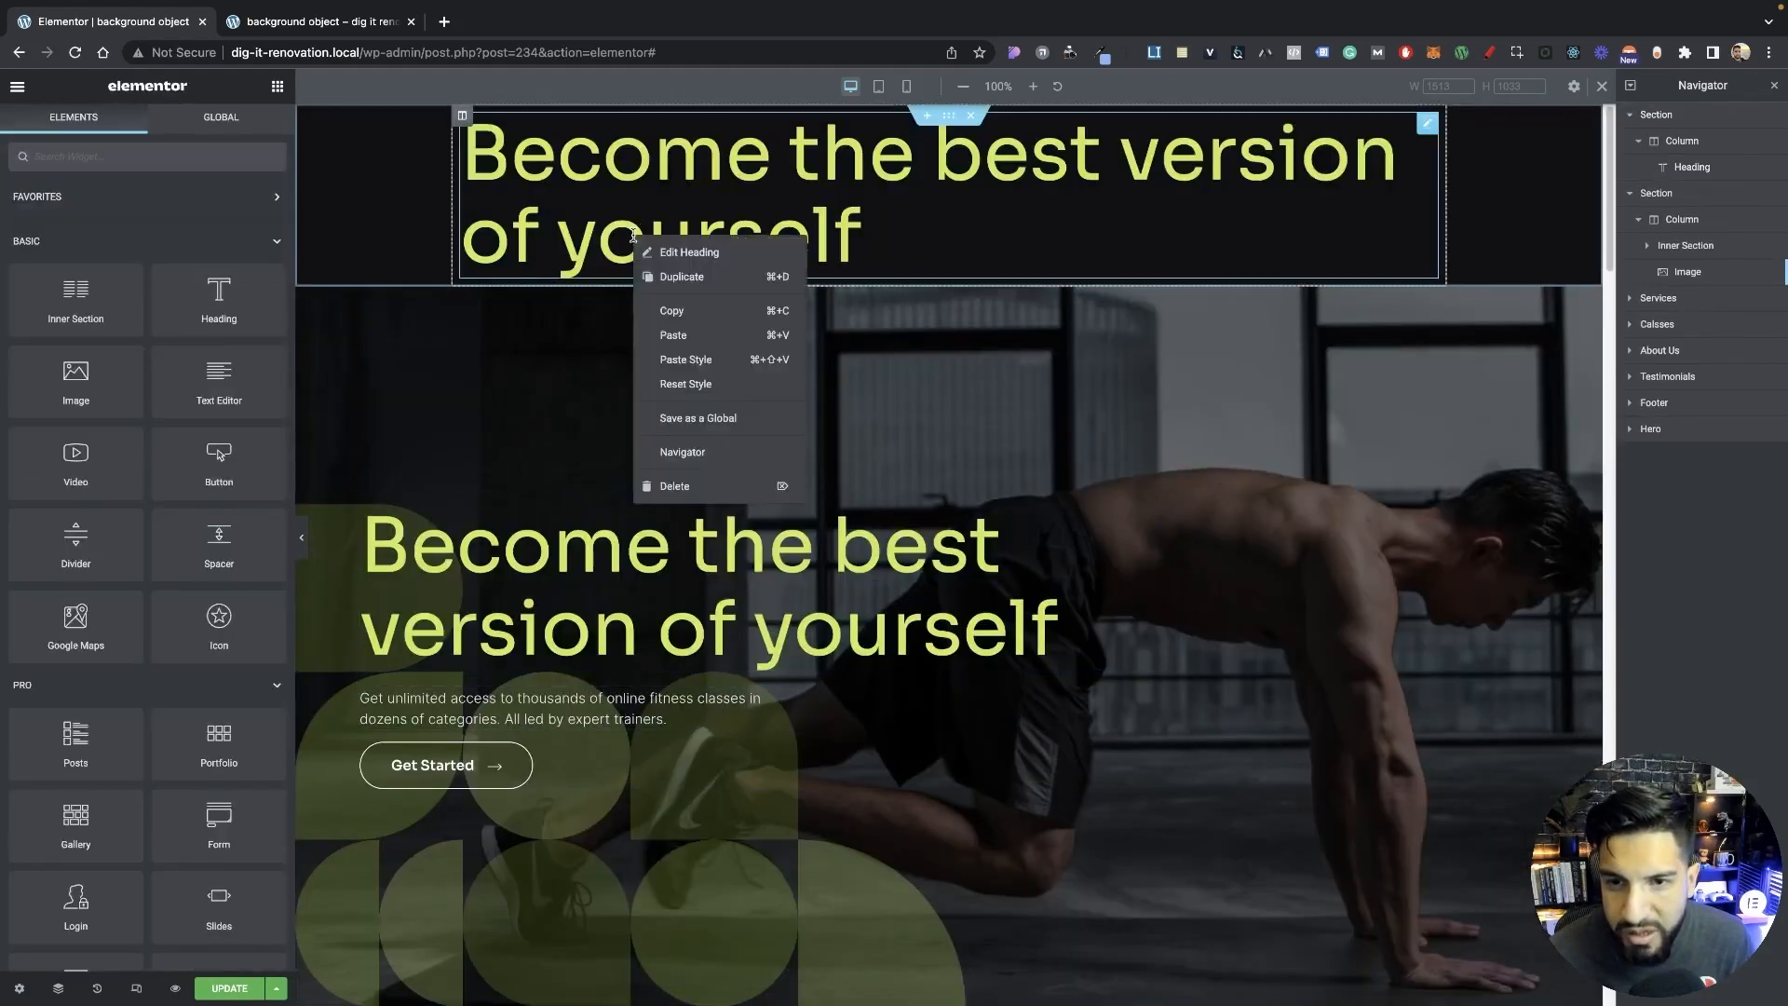
left_click(693, 345)
scroll(504, 819, "down", 4)
right_click(511, 739)
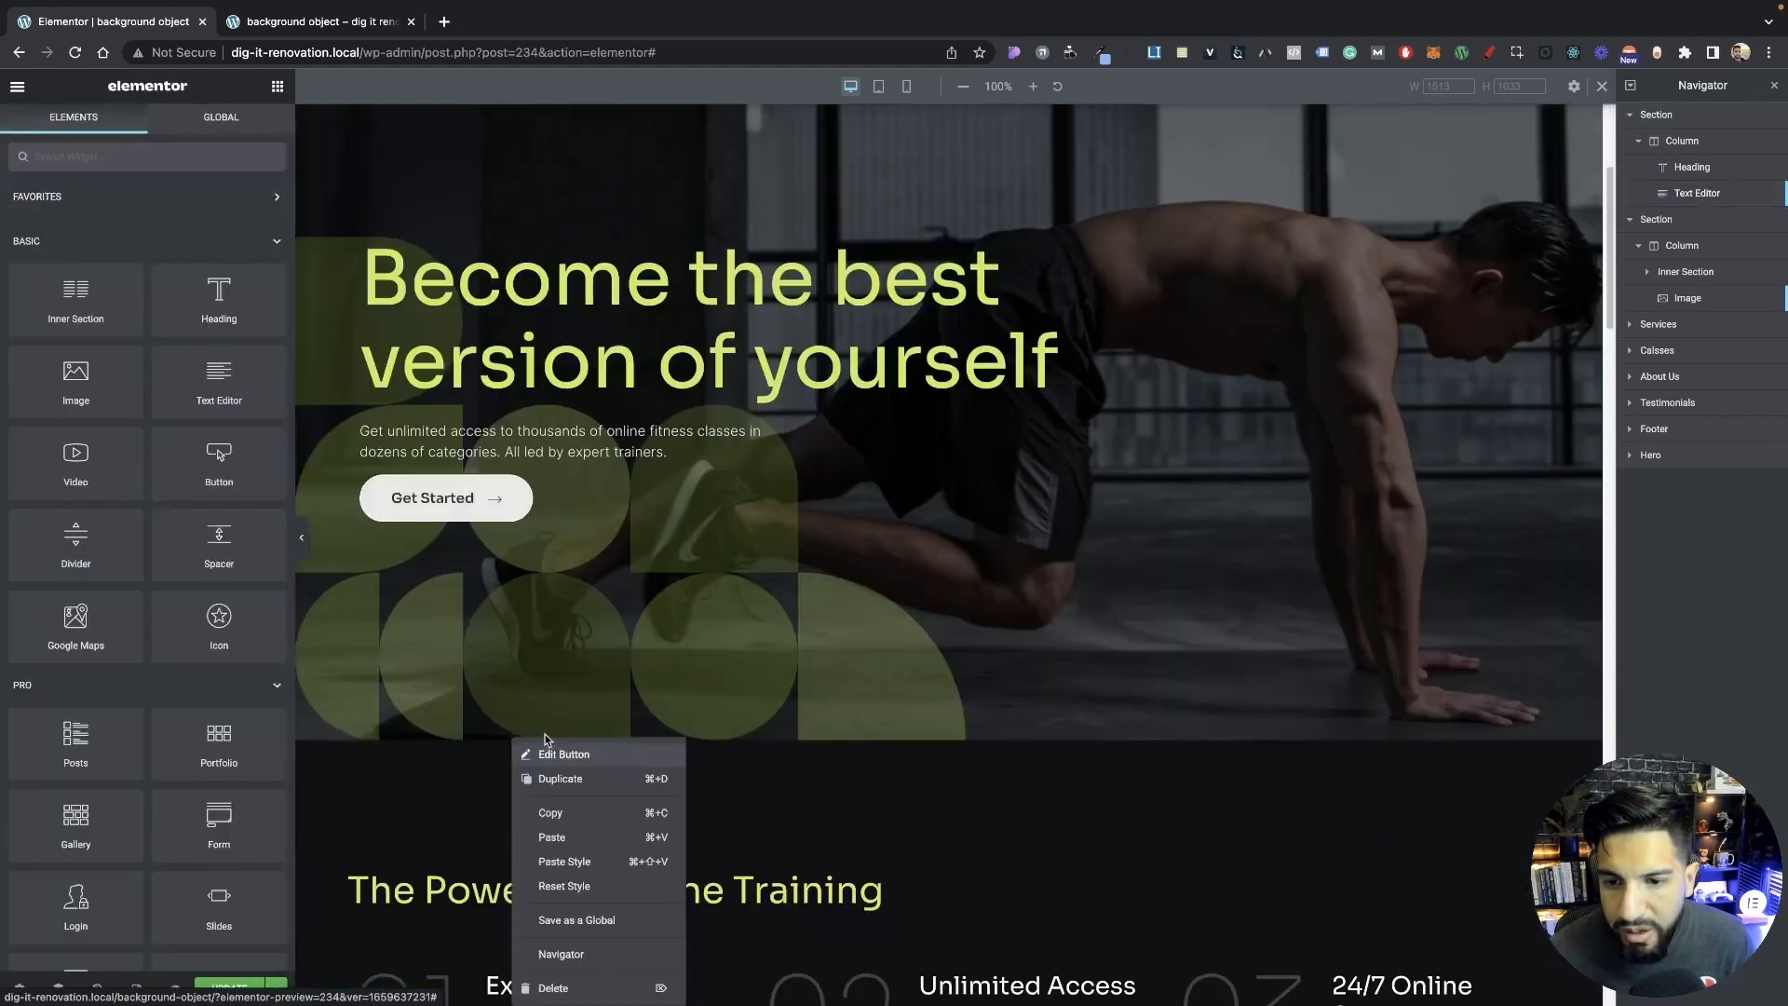
left_click(559, 751)
right_click(514, 506)
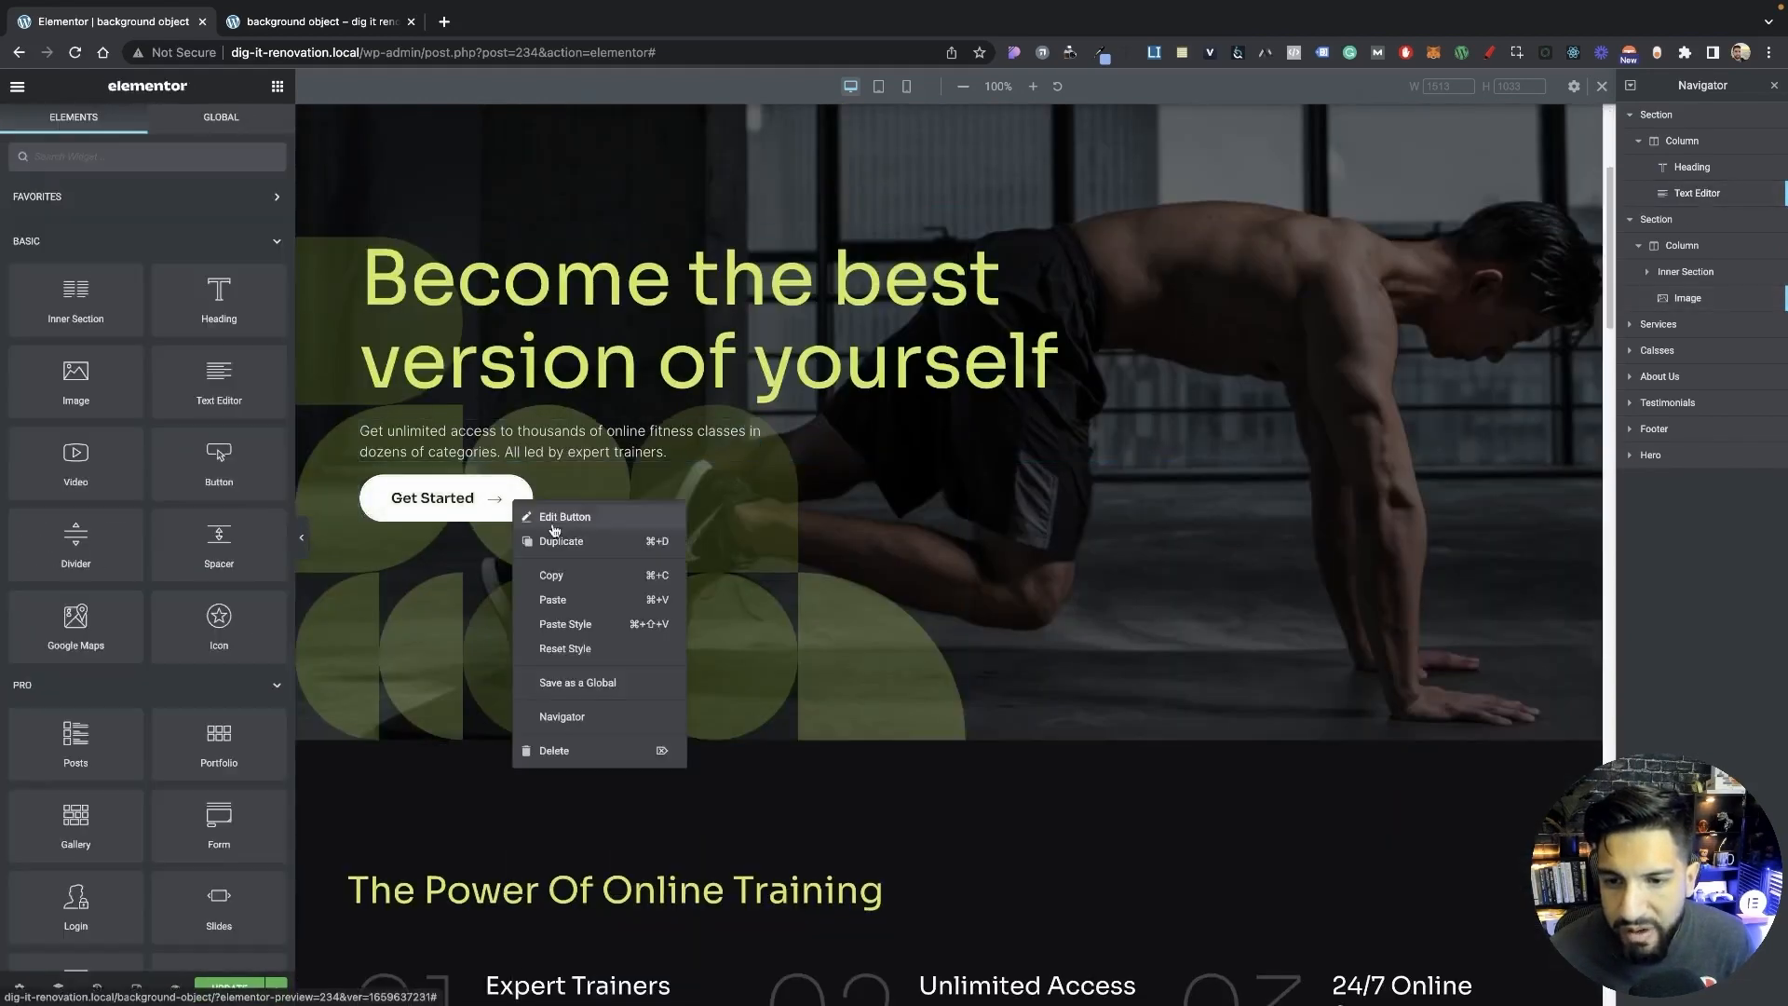
left_click(587, 571)
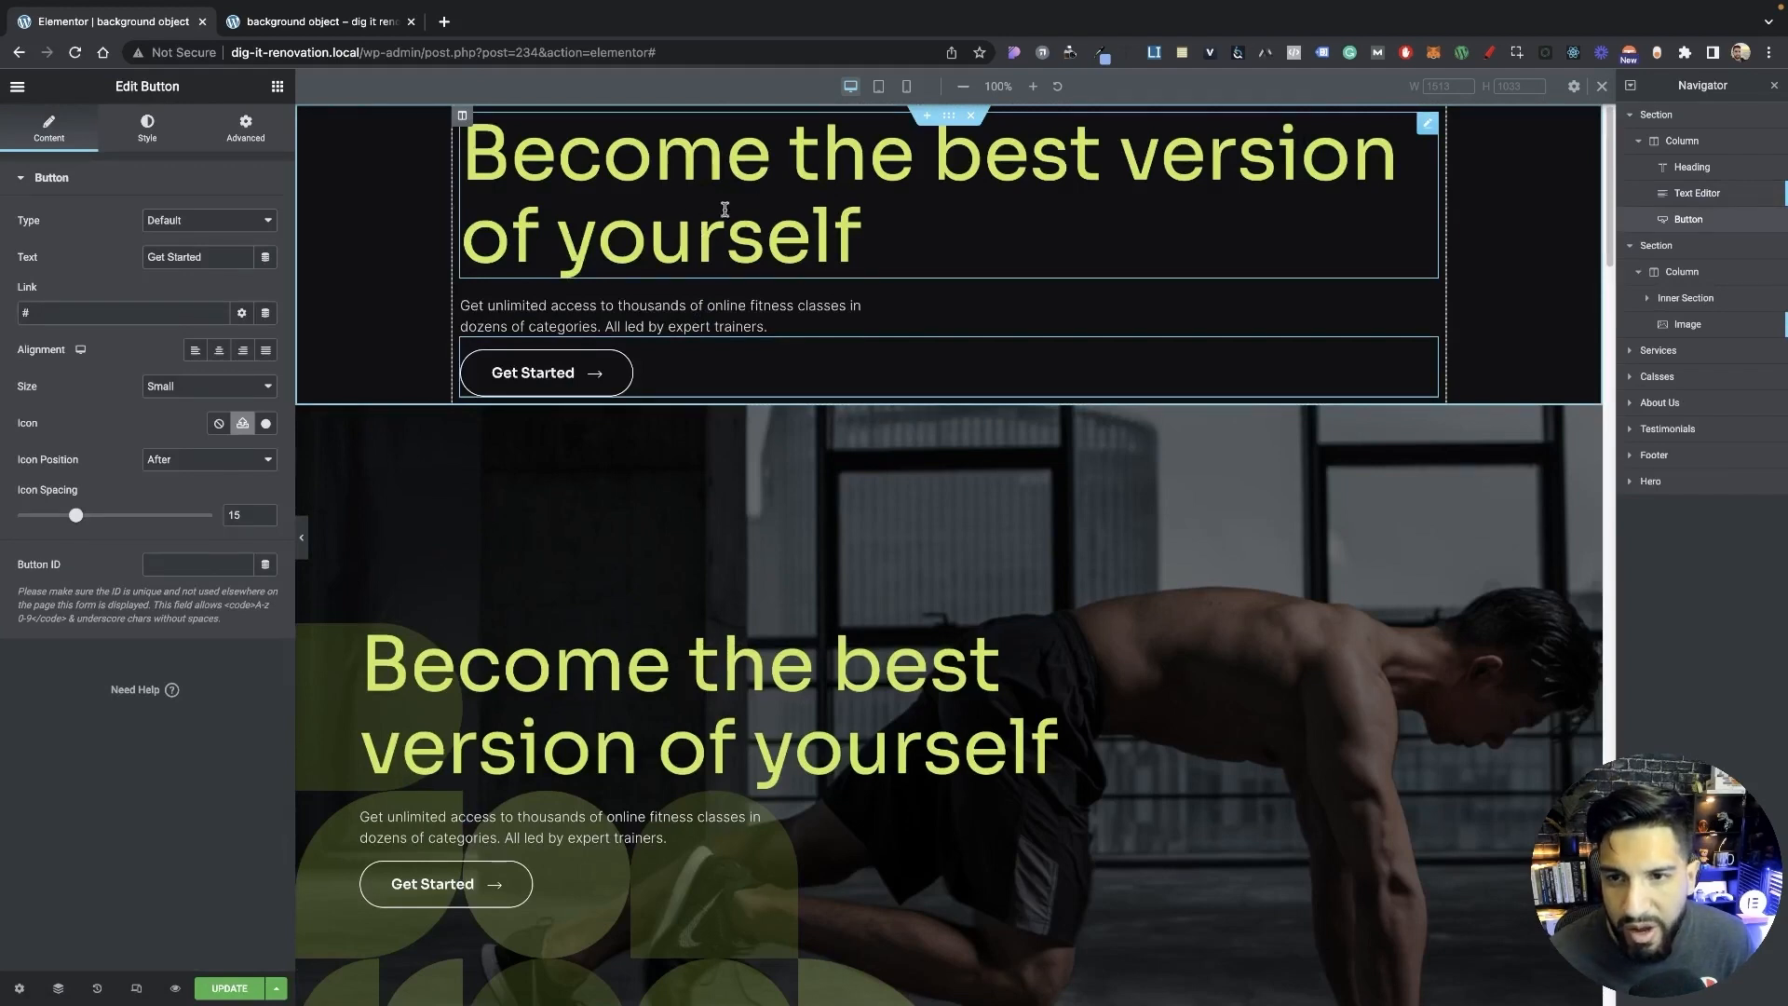
left_click(253, 124)
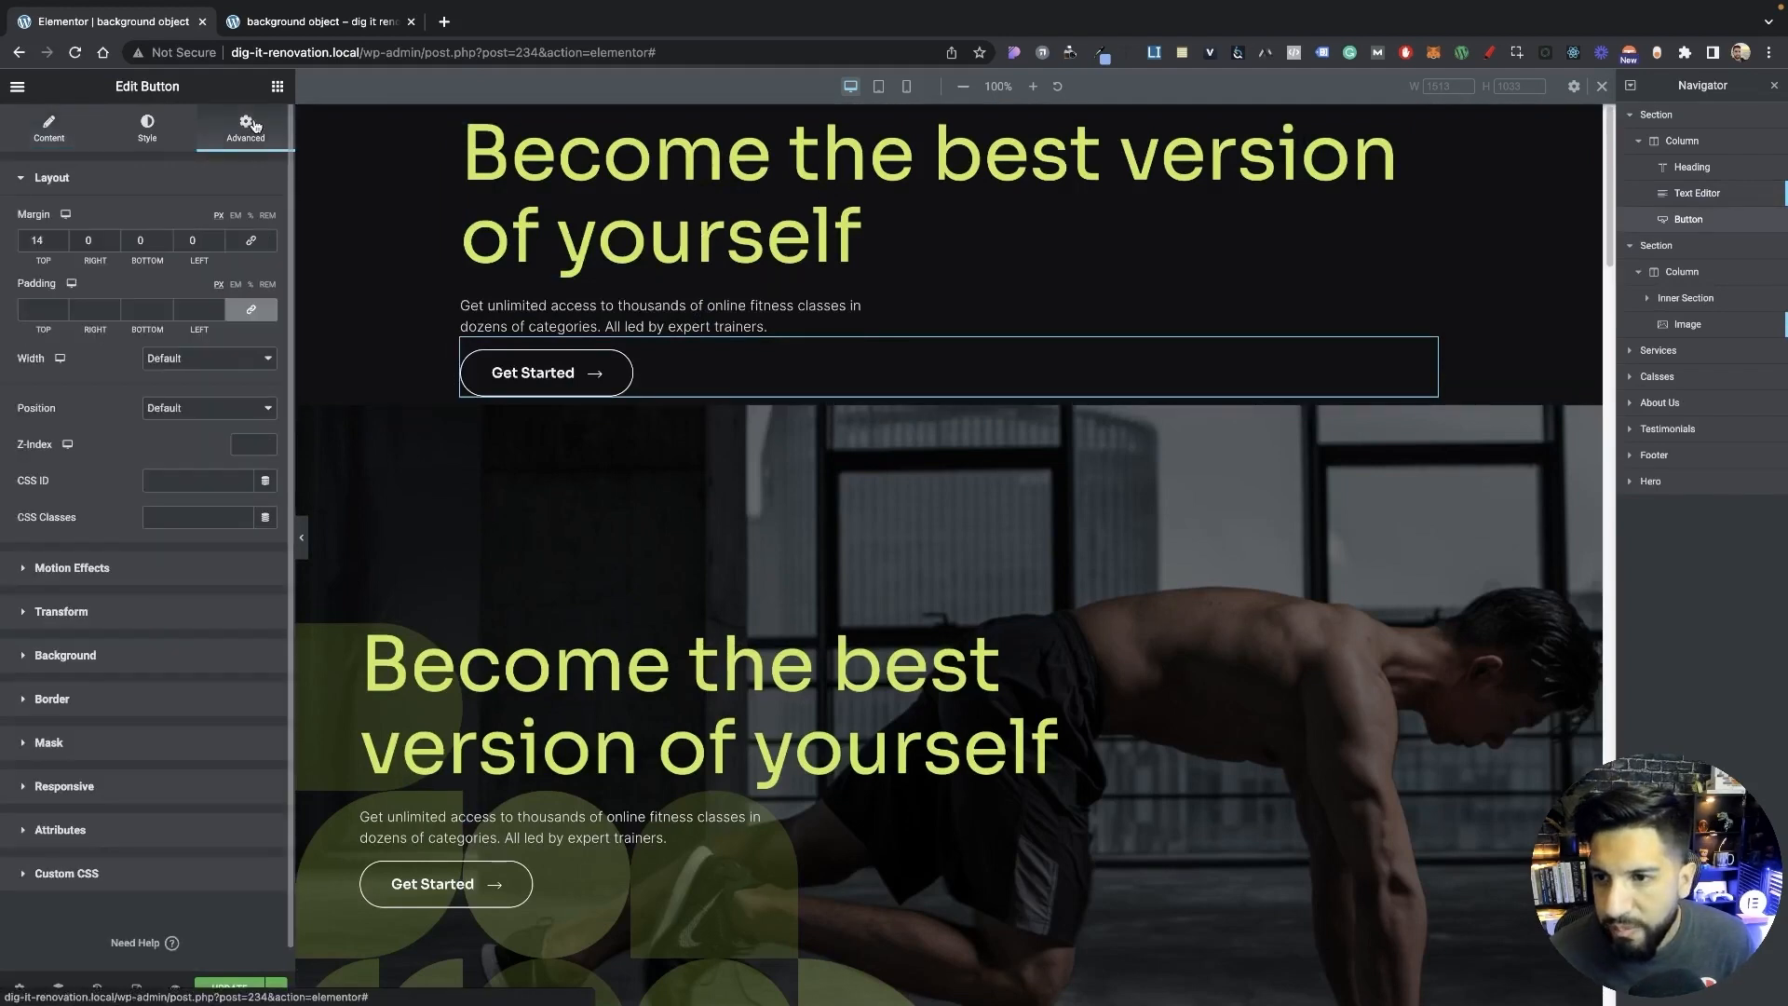
Add an Image widget below the copied button and insert patternobject.svg from the media library.
left_click(277, 86)
left_click_drag(87, 396, 730, 377)
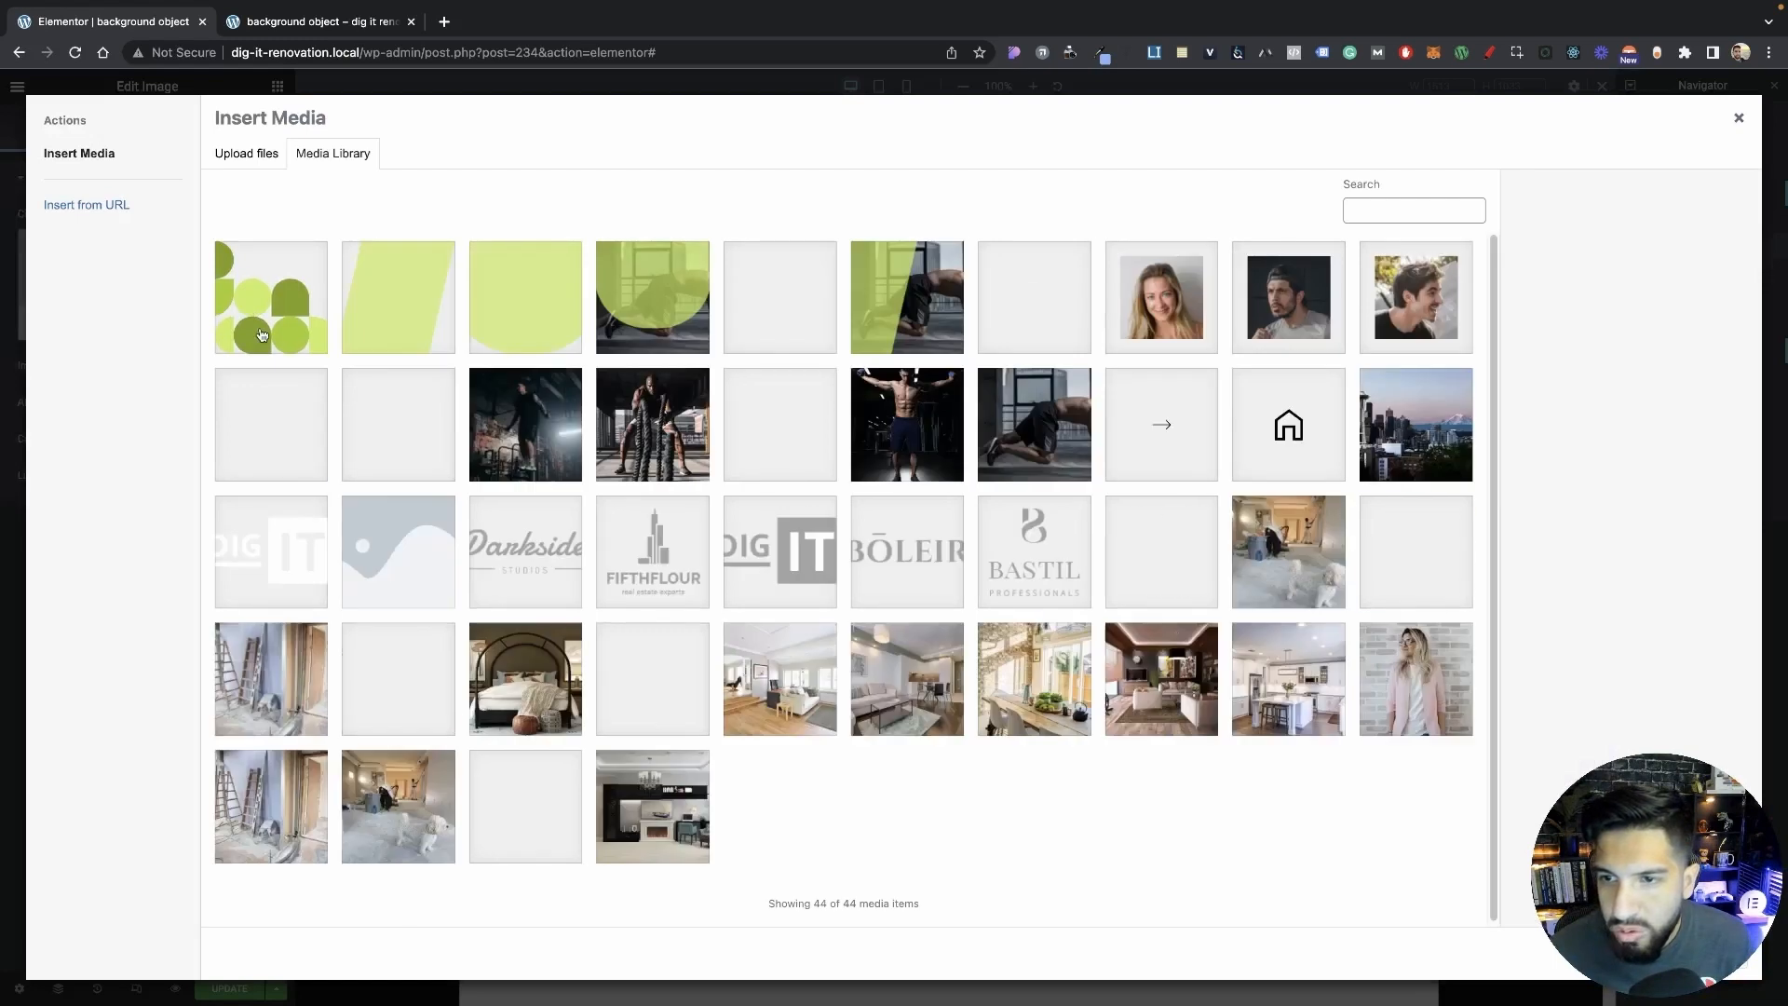
left_click(270, 298)
left_click(1702, 953)
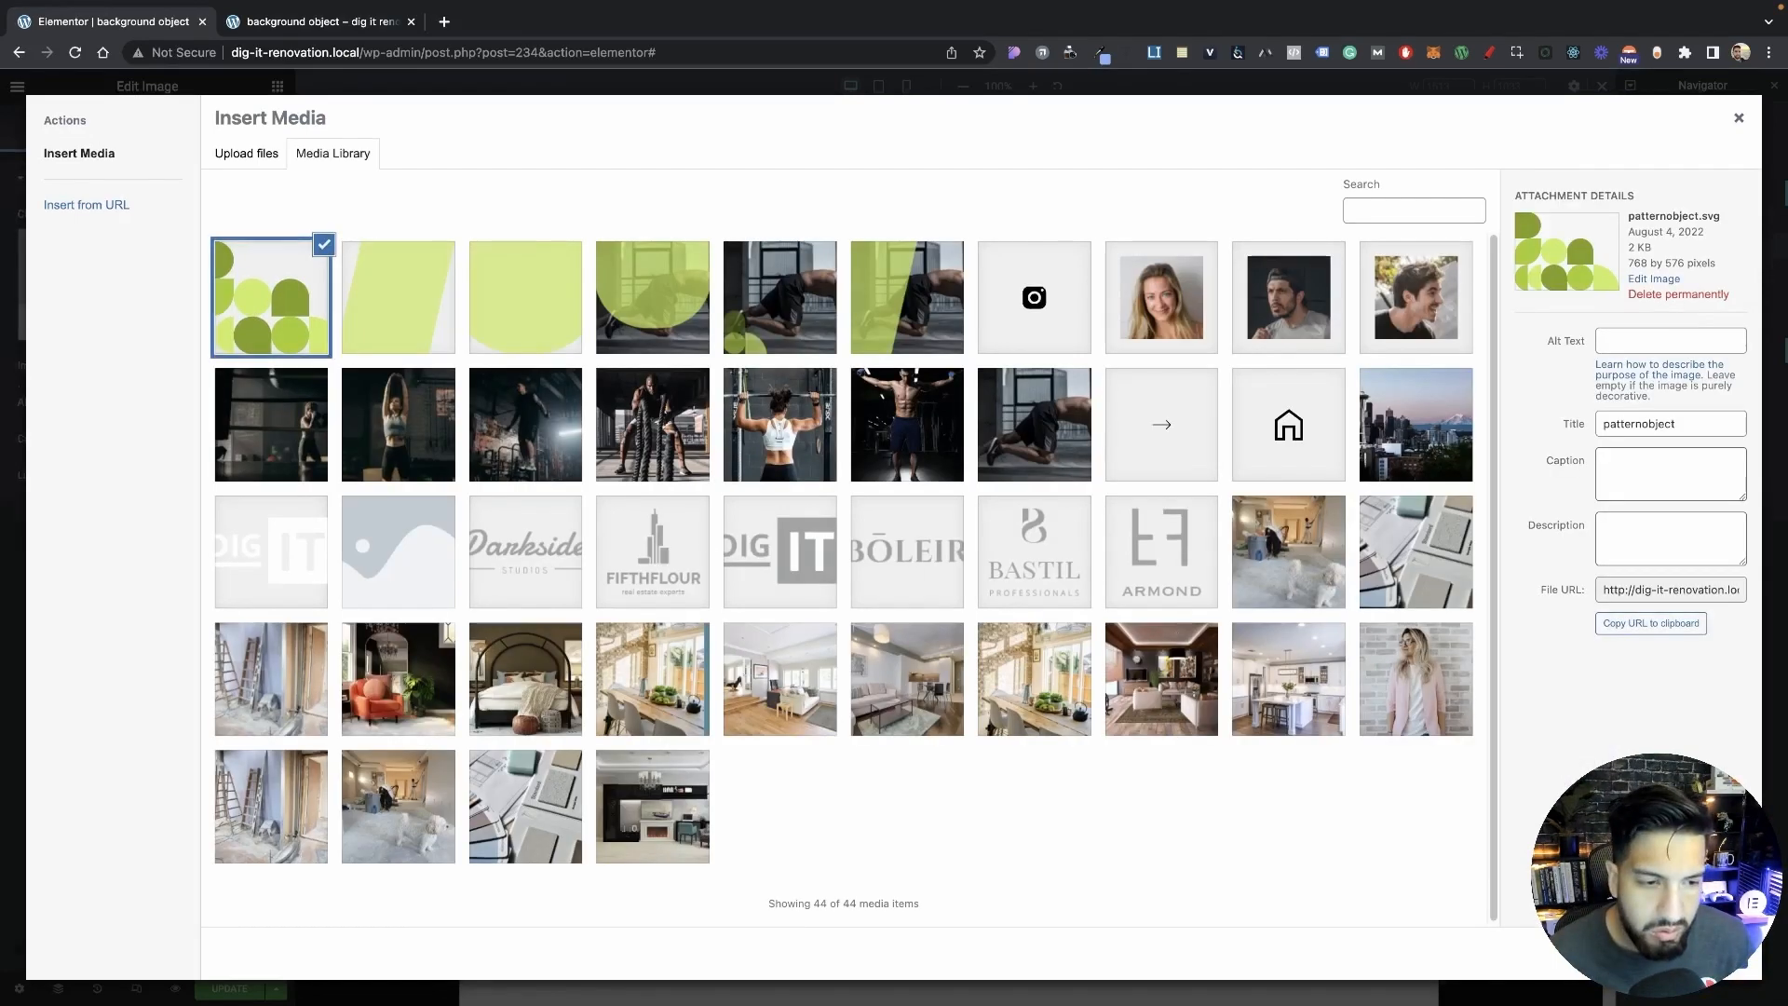
Set the new pattern image's width to Inline (auto) and its position to Absolute.
left_click(235, 129)
left_click(209, 357)
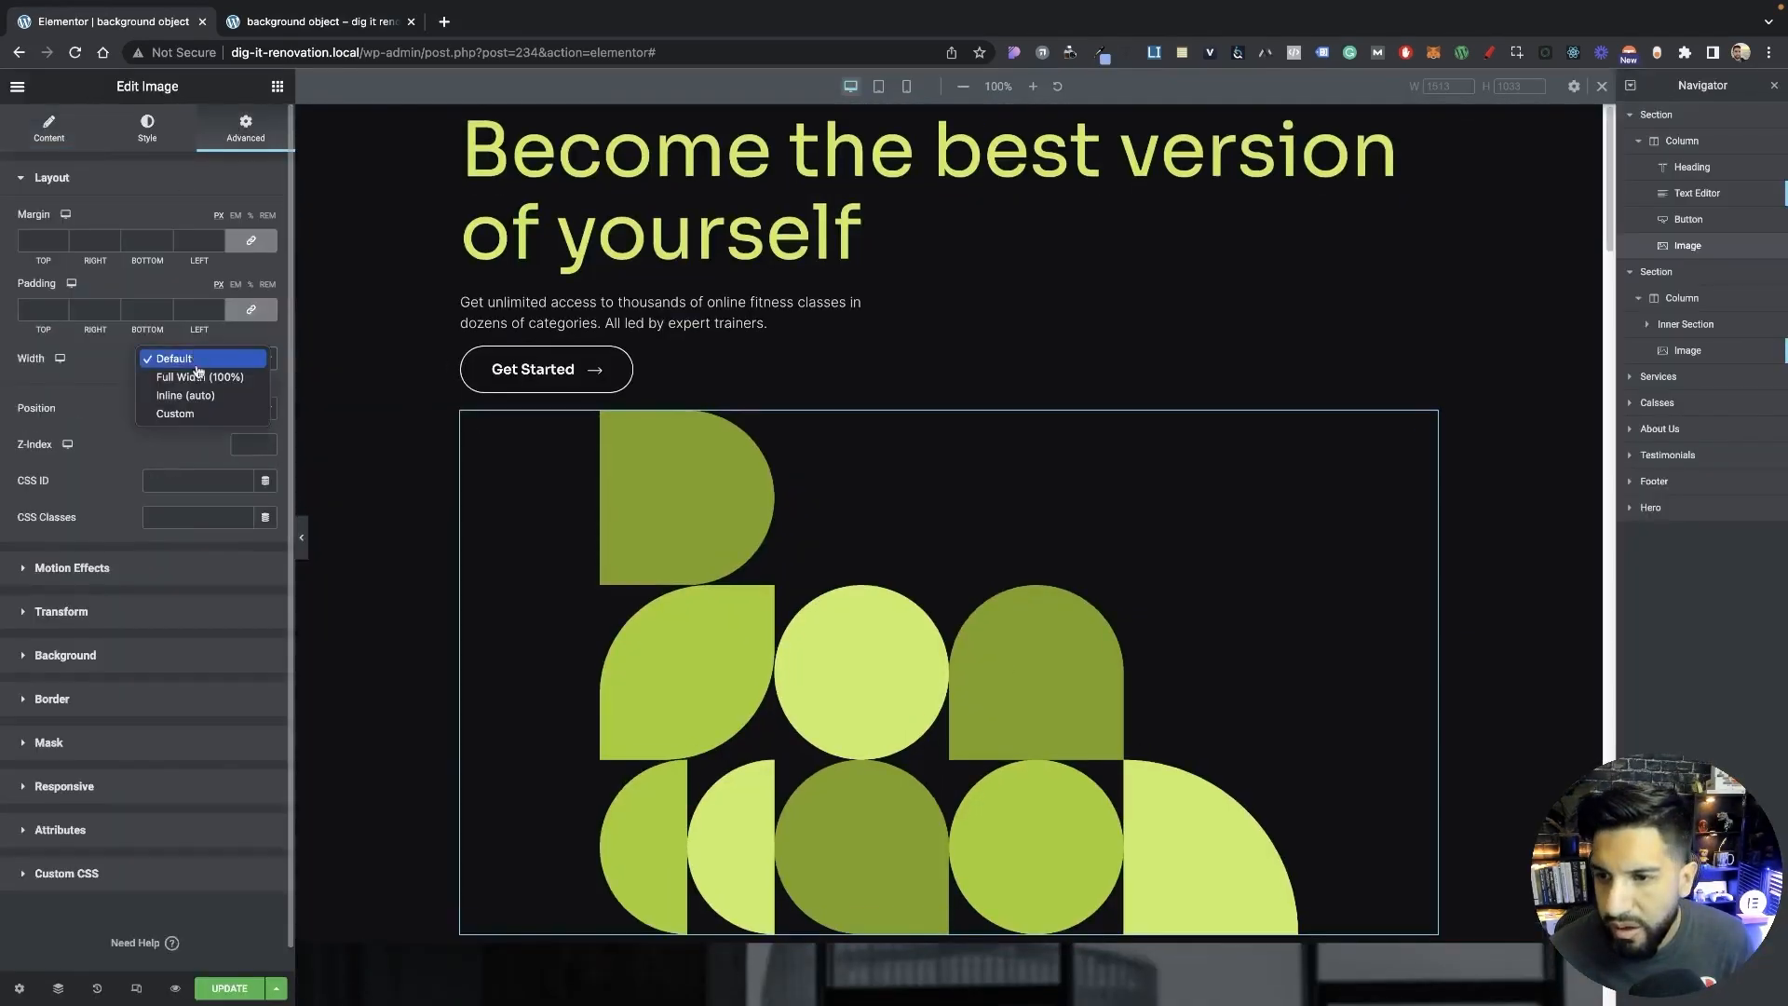
left_click(181, 393)
left_click(193, 445)
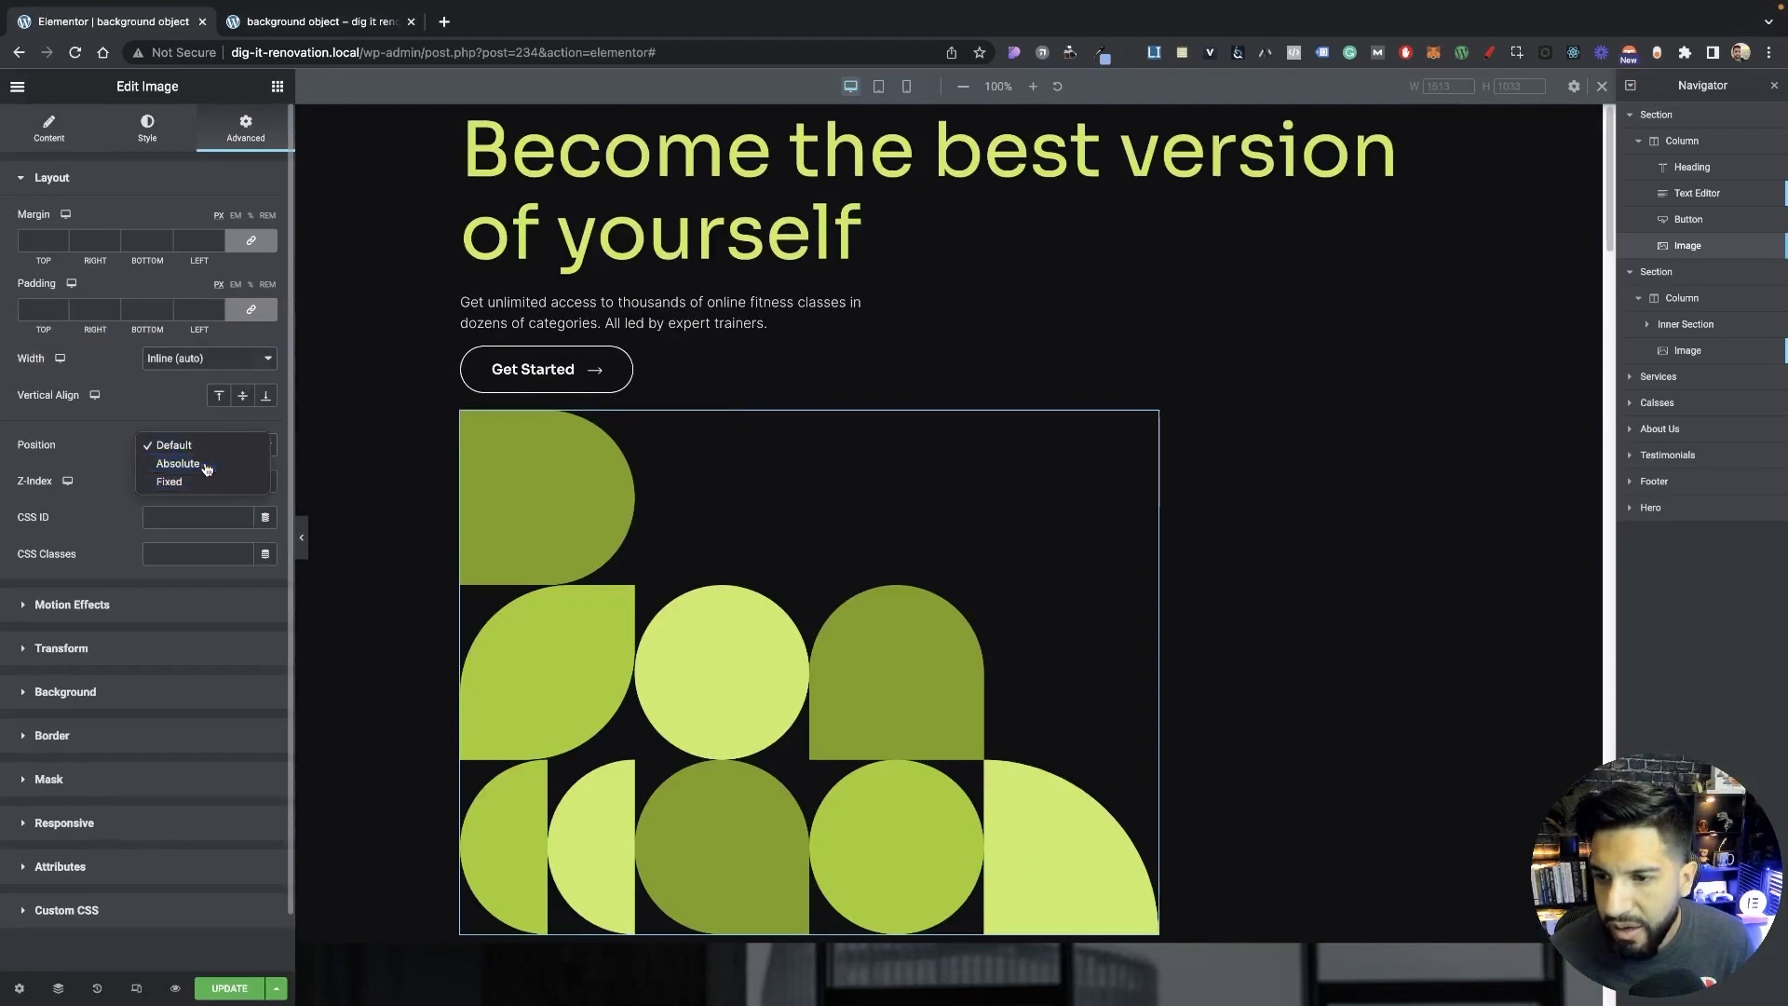
left_click(178, 463)
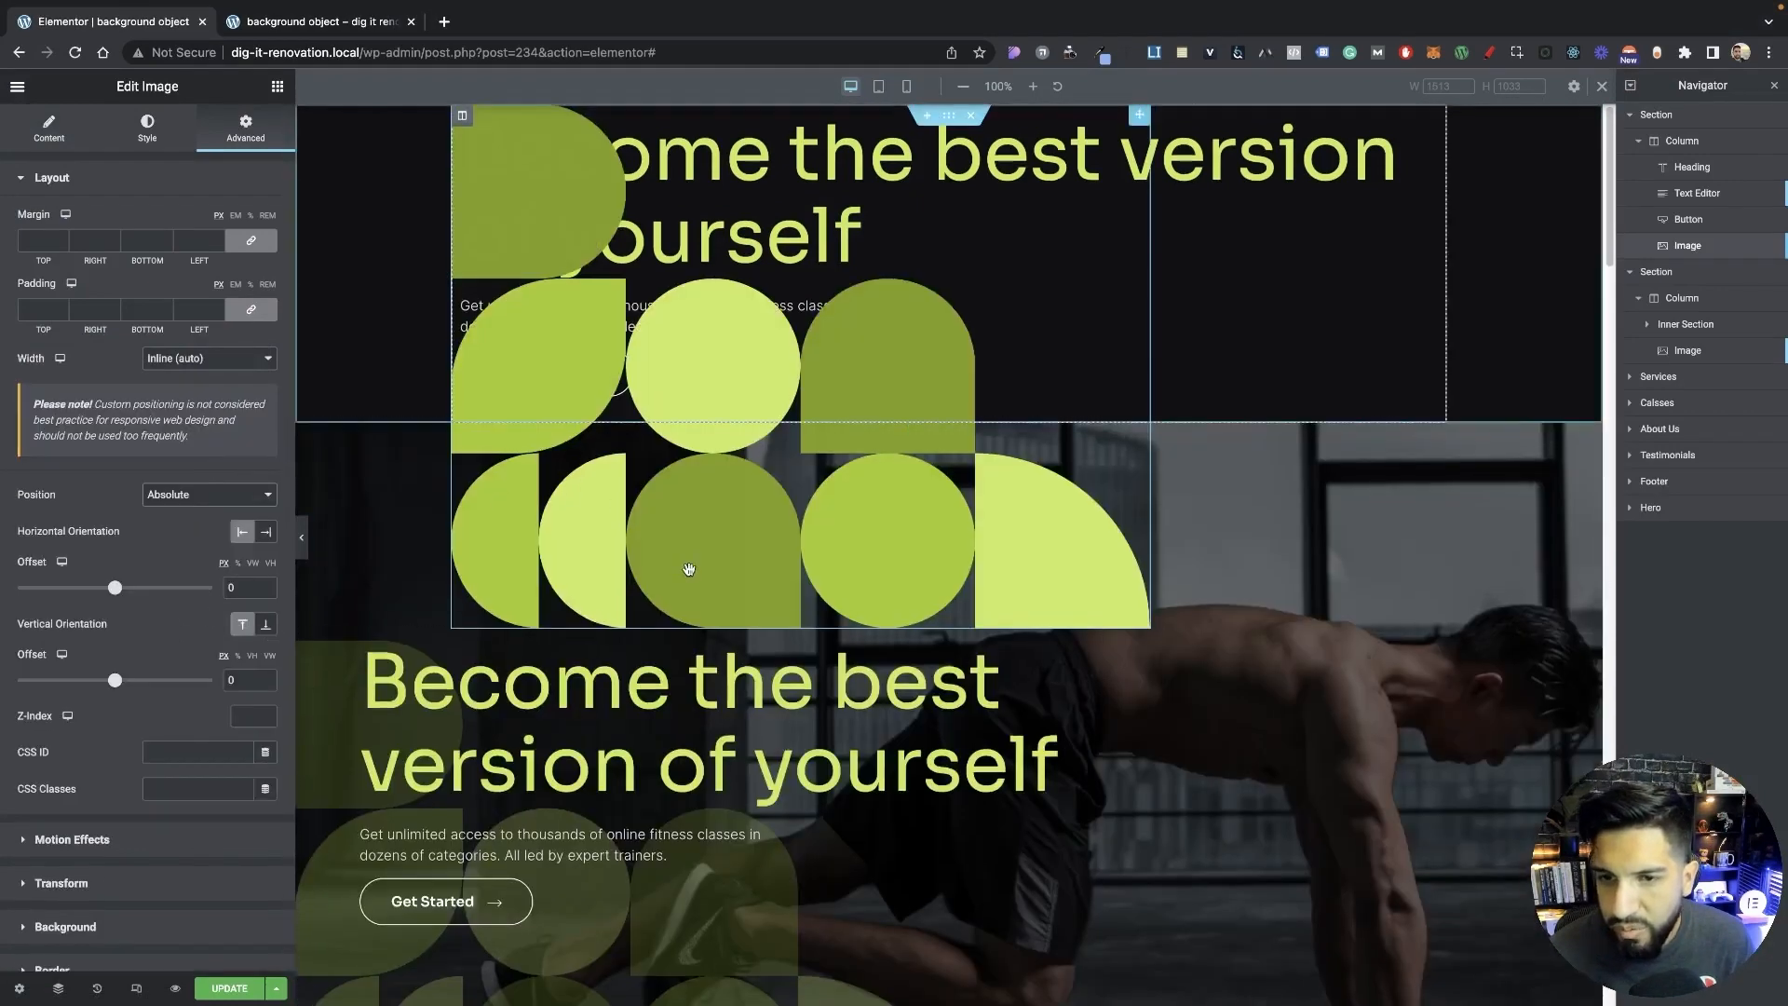
scroll(558, 559, "down", 3)
scroll(512, 568, "up", 3)
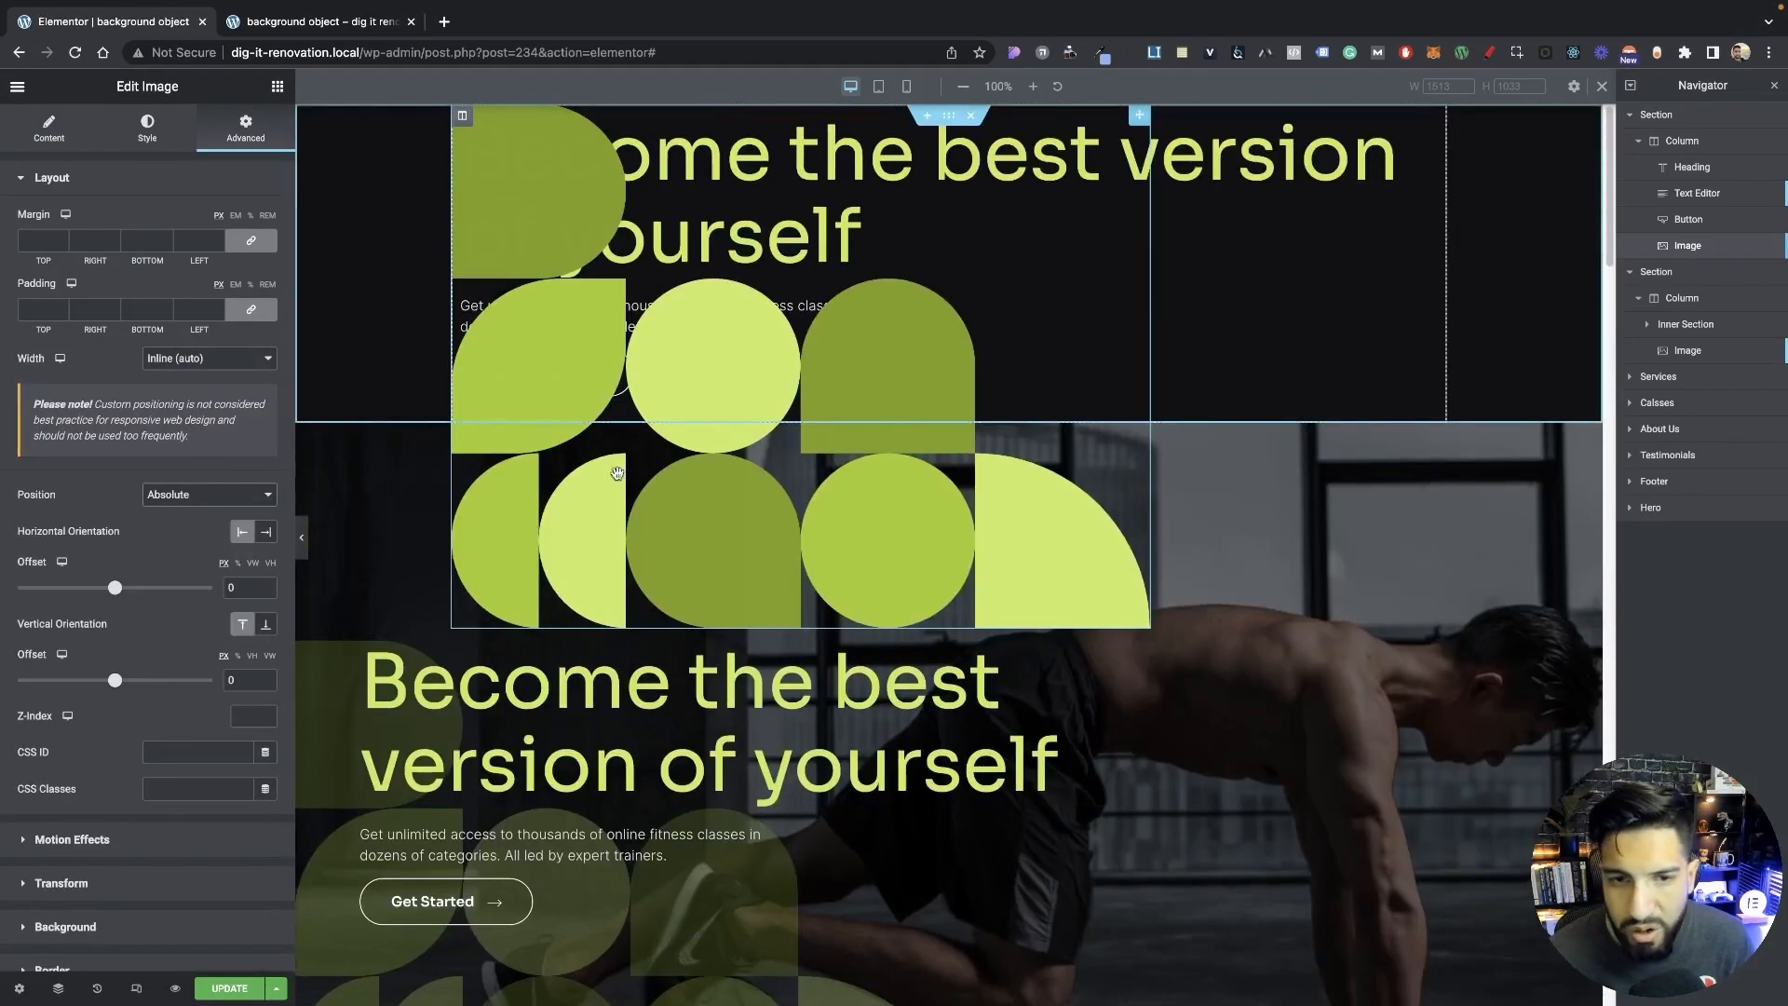
Set the new section's height to Min Height and increase the minimum height.
left_click(373, 391)
left_click(179, 354)
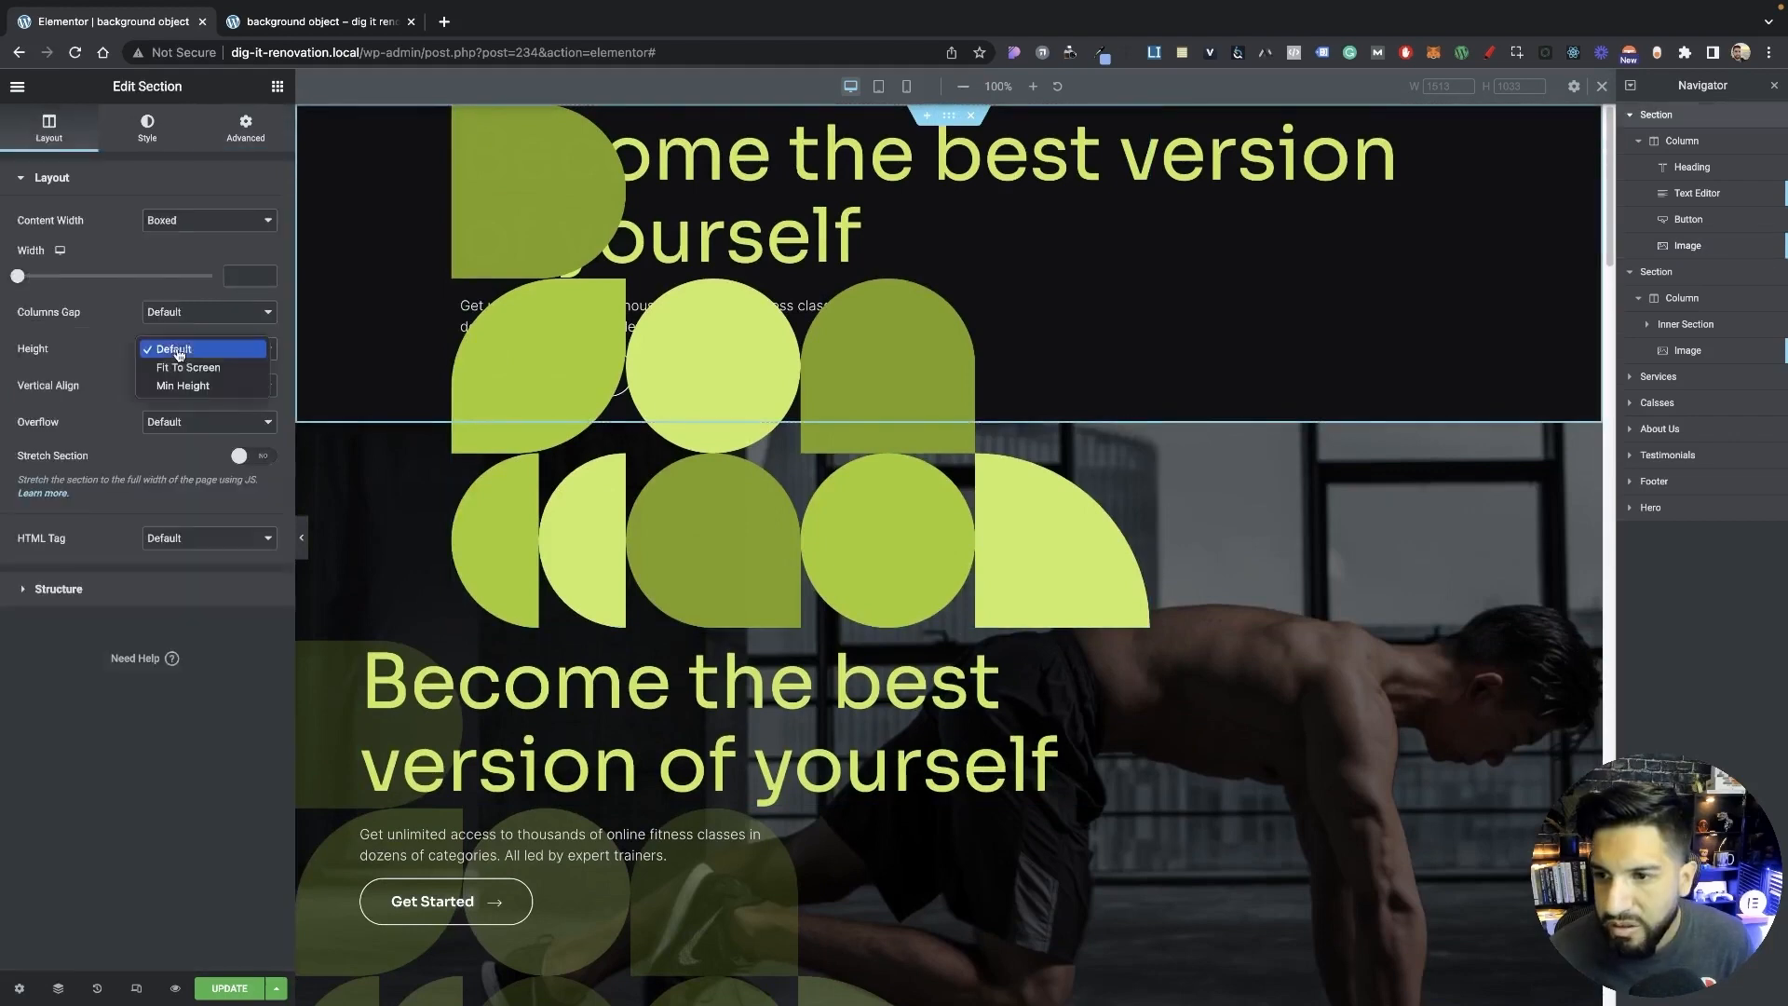
left_click(183, 386)
left_click_drag(70, 406, 147, 413)
Offset the new pattern image by -179 px horizontally and 63 px vertically, checking its placement with the panel hidden.
left_click(799, 825)
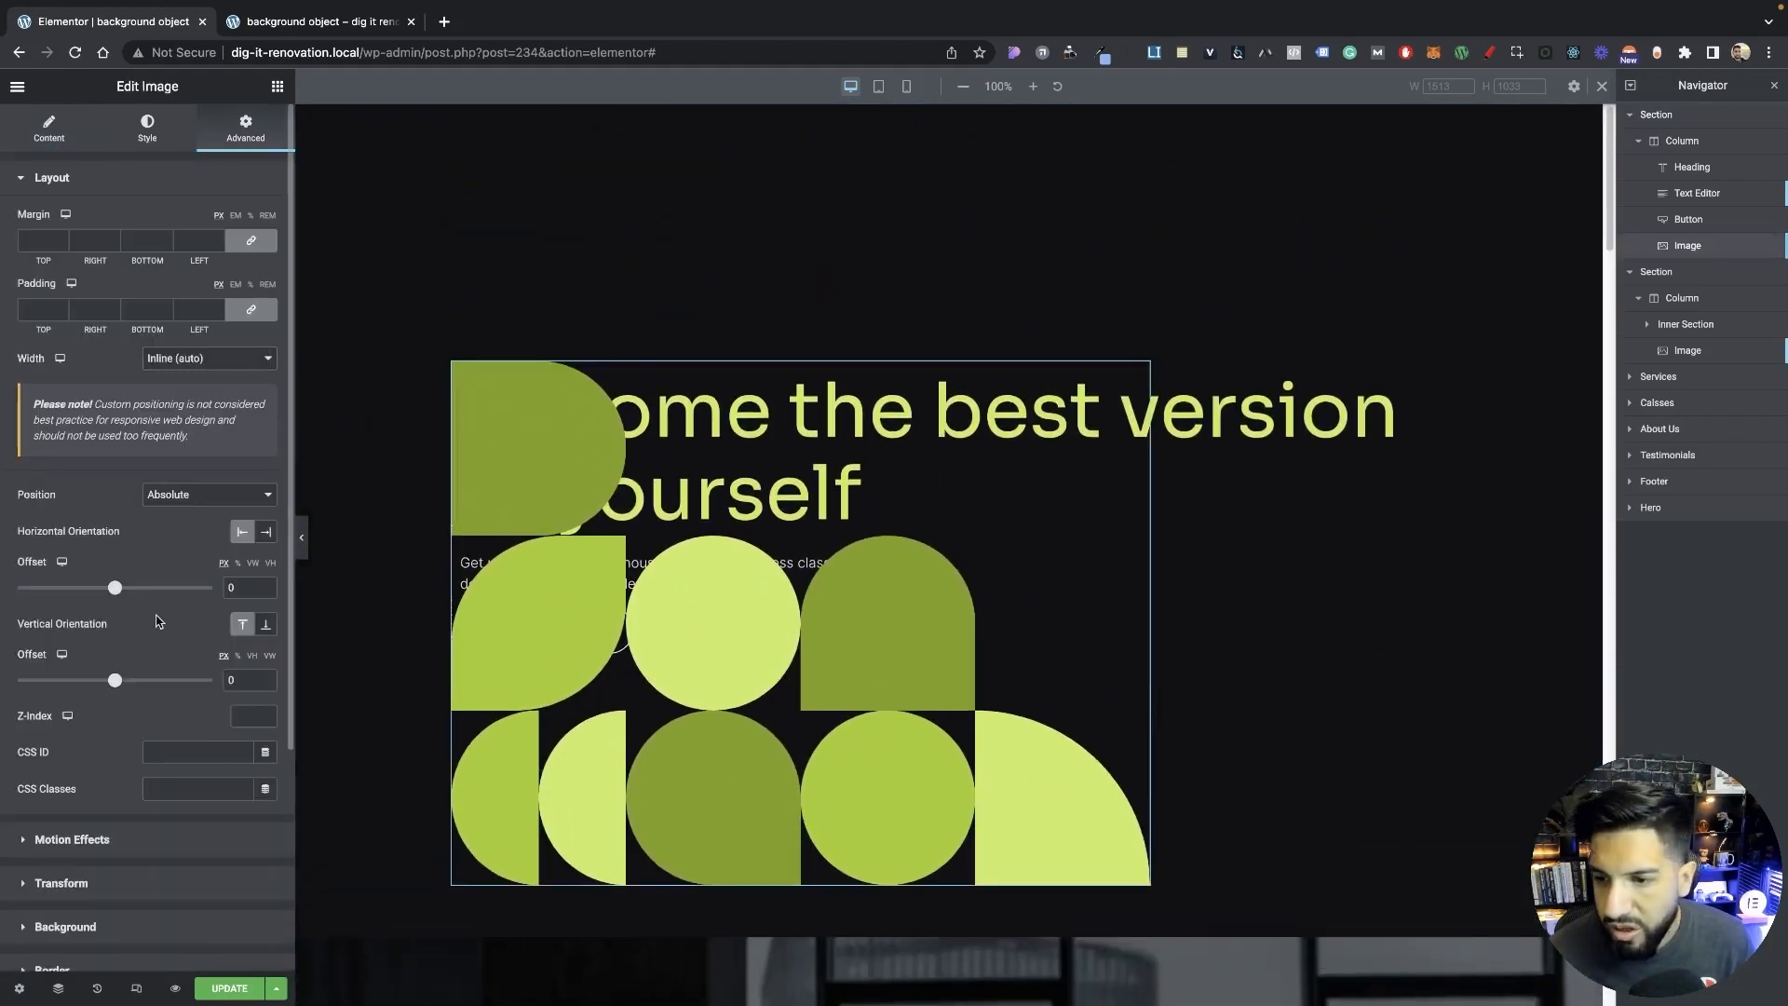
scroll(124, 612, "down", 1)
scroll(137, 596, "up", 1)
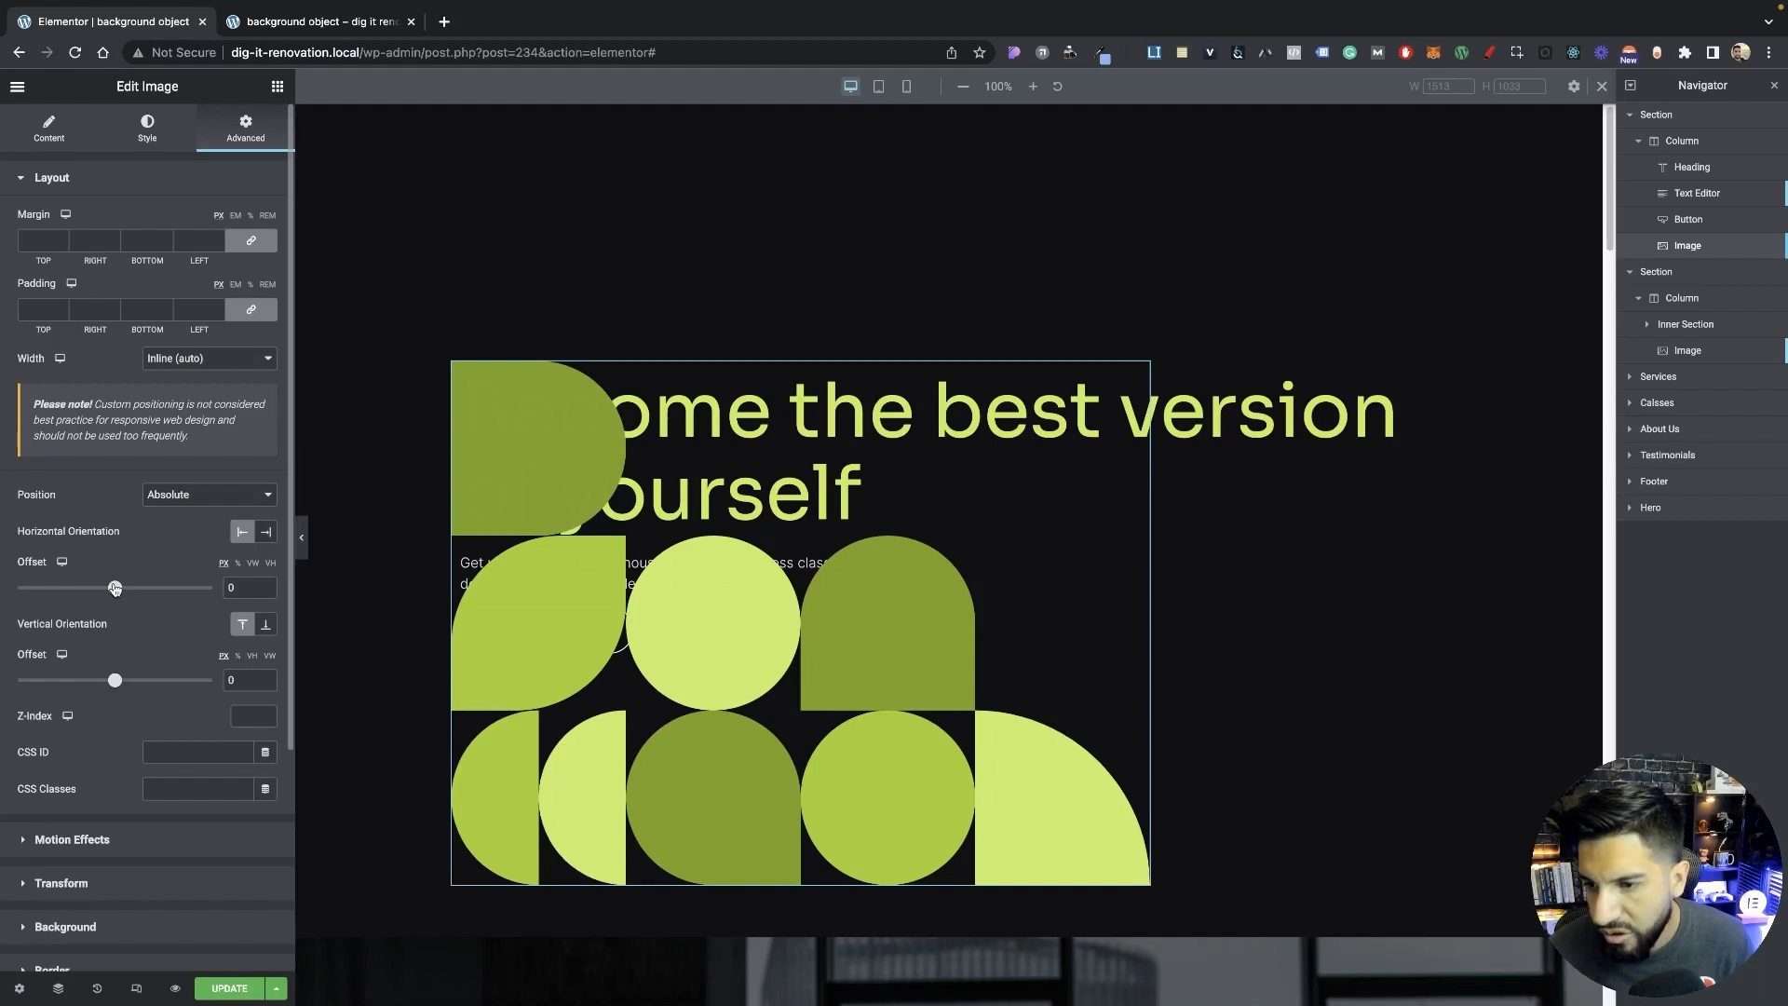
left_click_drag(115, 588, 98, 588)
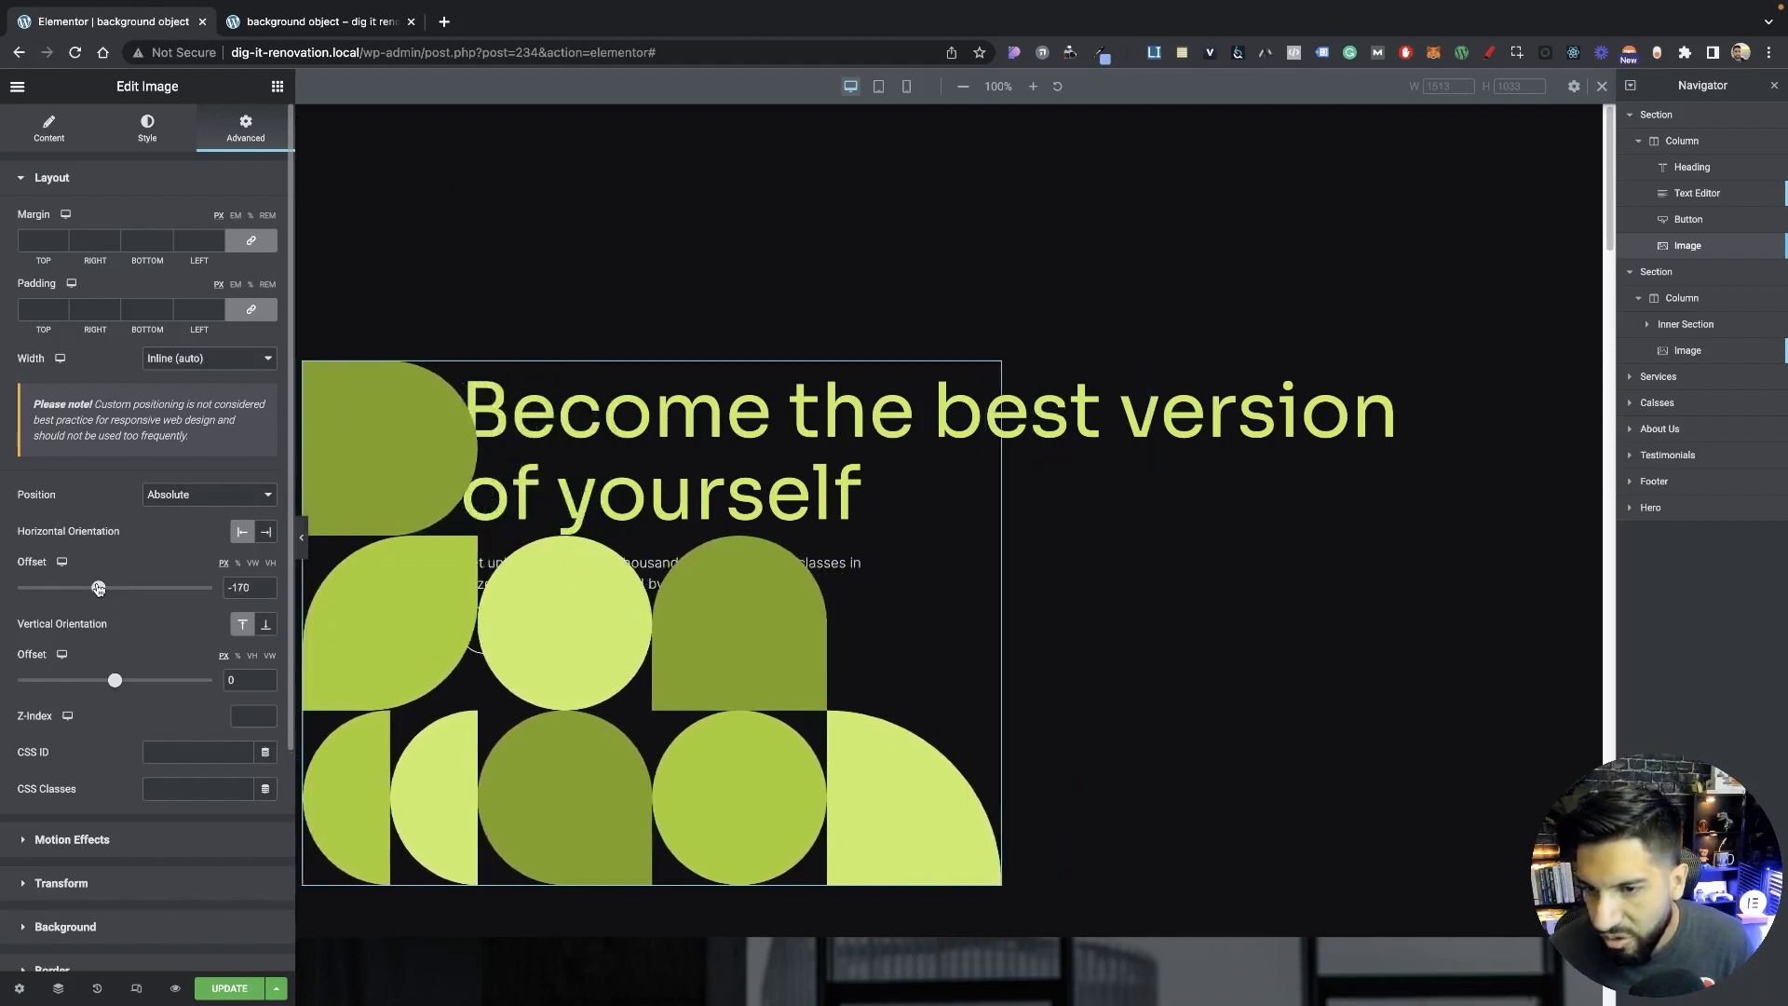
left_click_drag(115, 679, 121, 683)
left_click(301, 537)
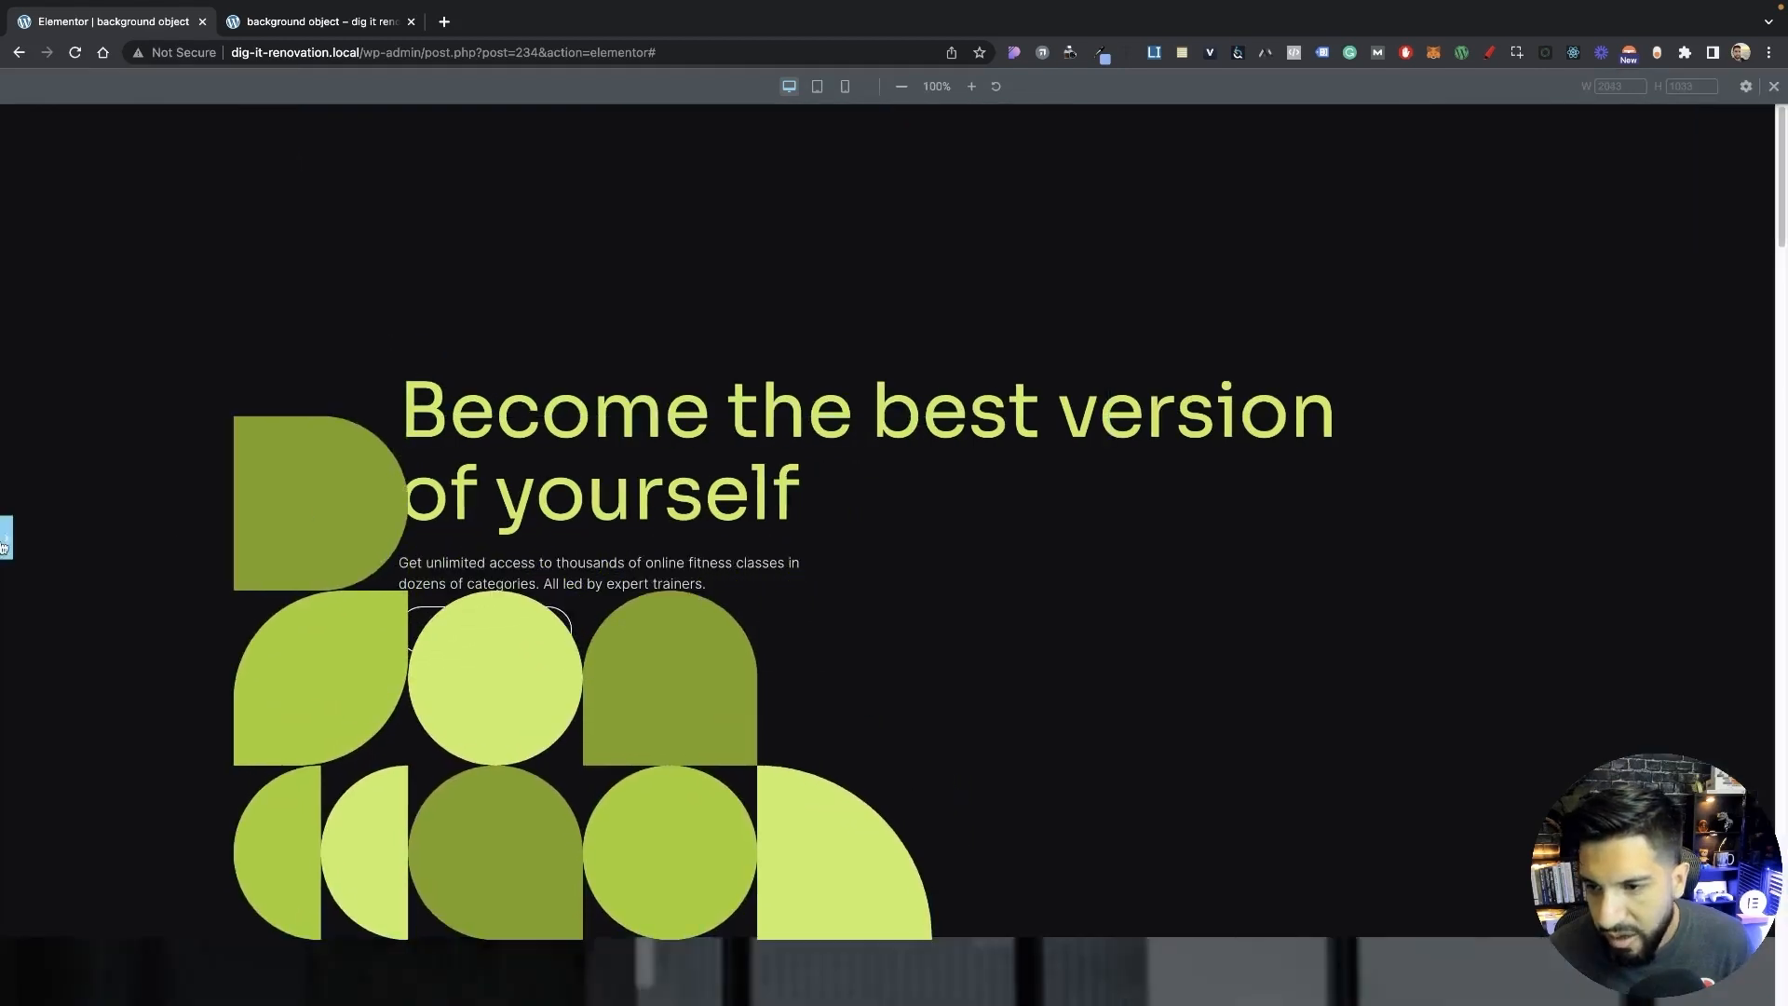
left_click(5, 547)
left_click(301, 538)
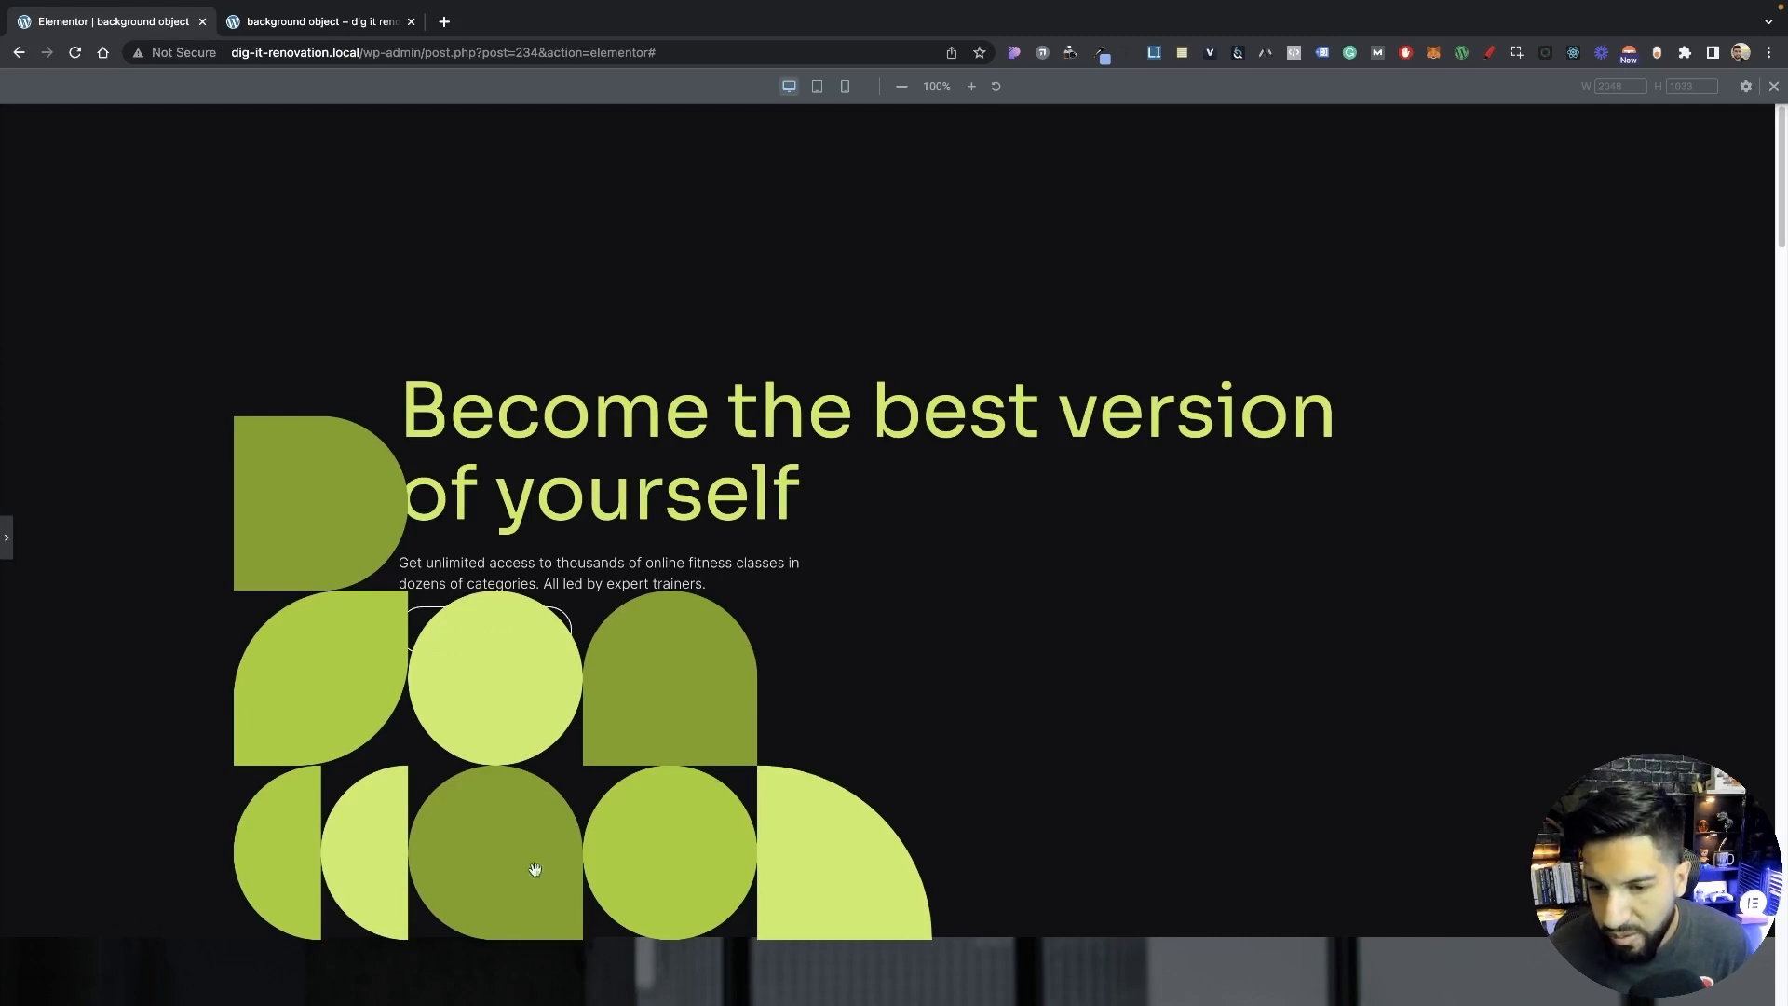
left_click(5, 547)
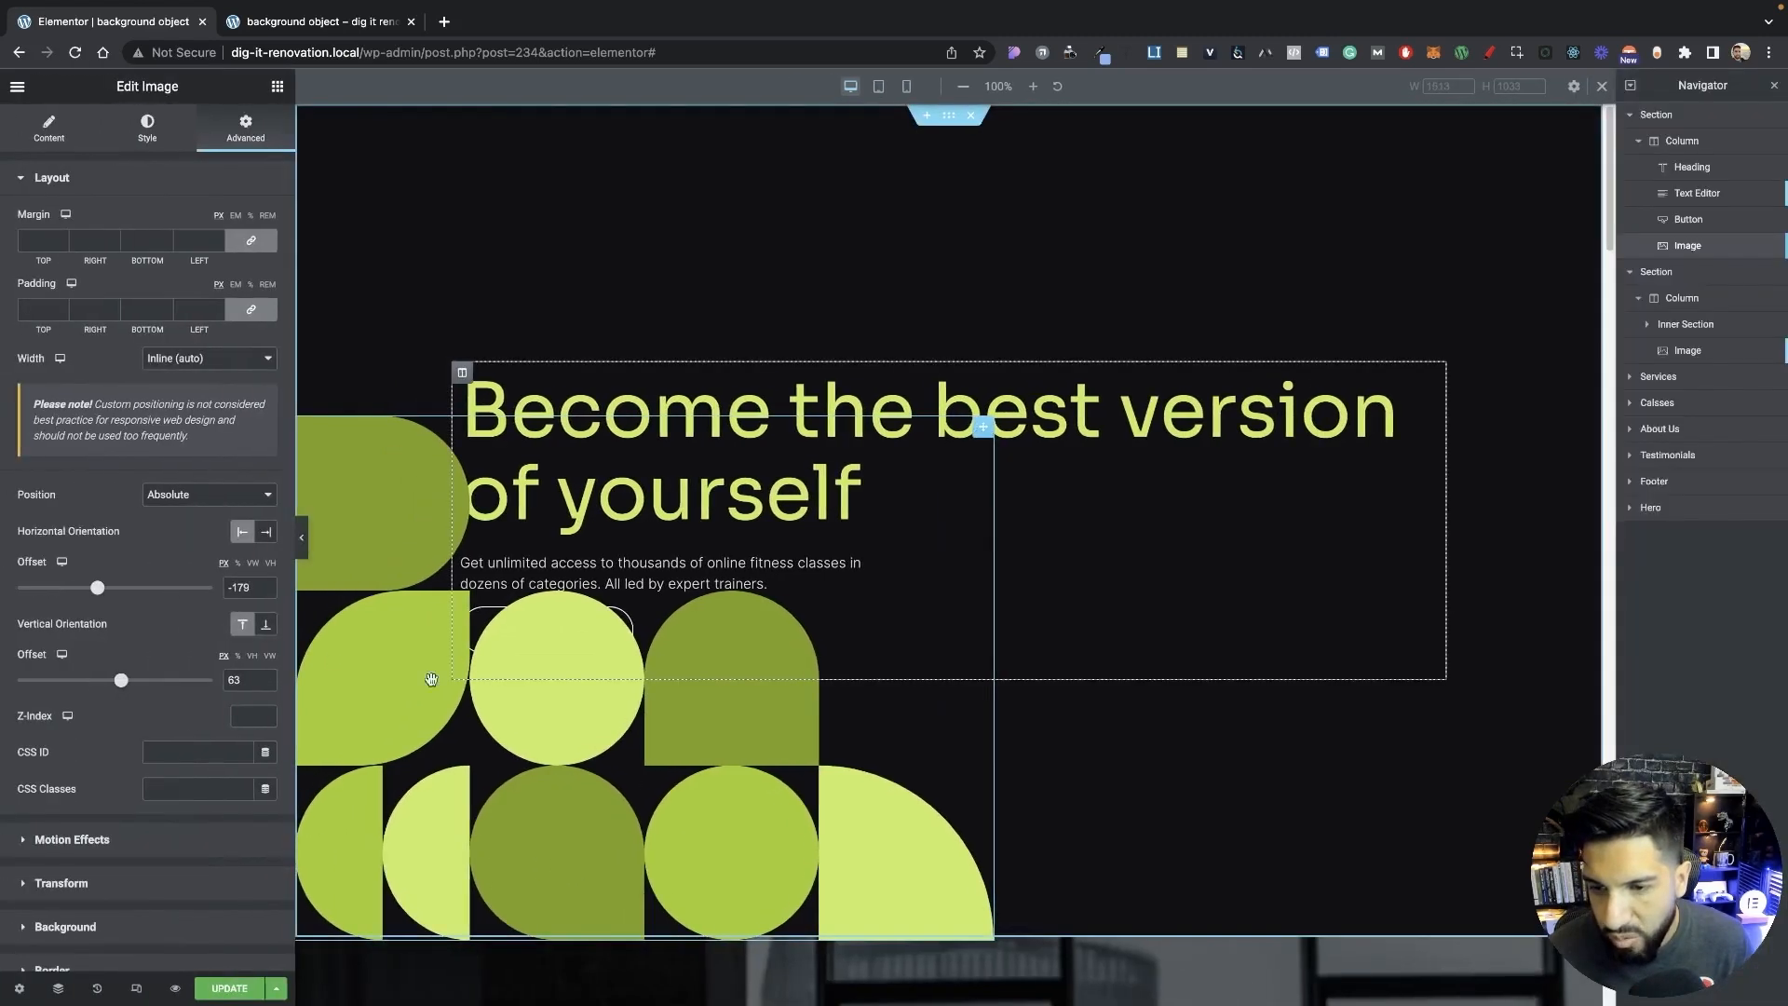
Set the new pattern image's horizontal offset to -483 px and check it at full width.
left_click_drag(98, 585, 67, 587)
left_click(300, 539)
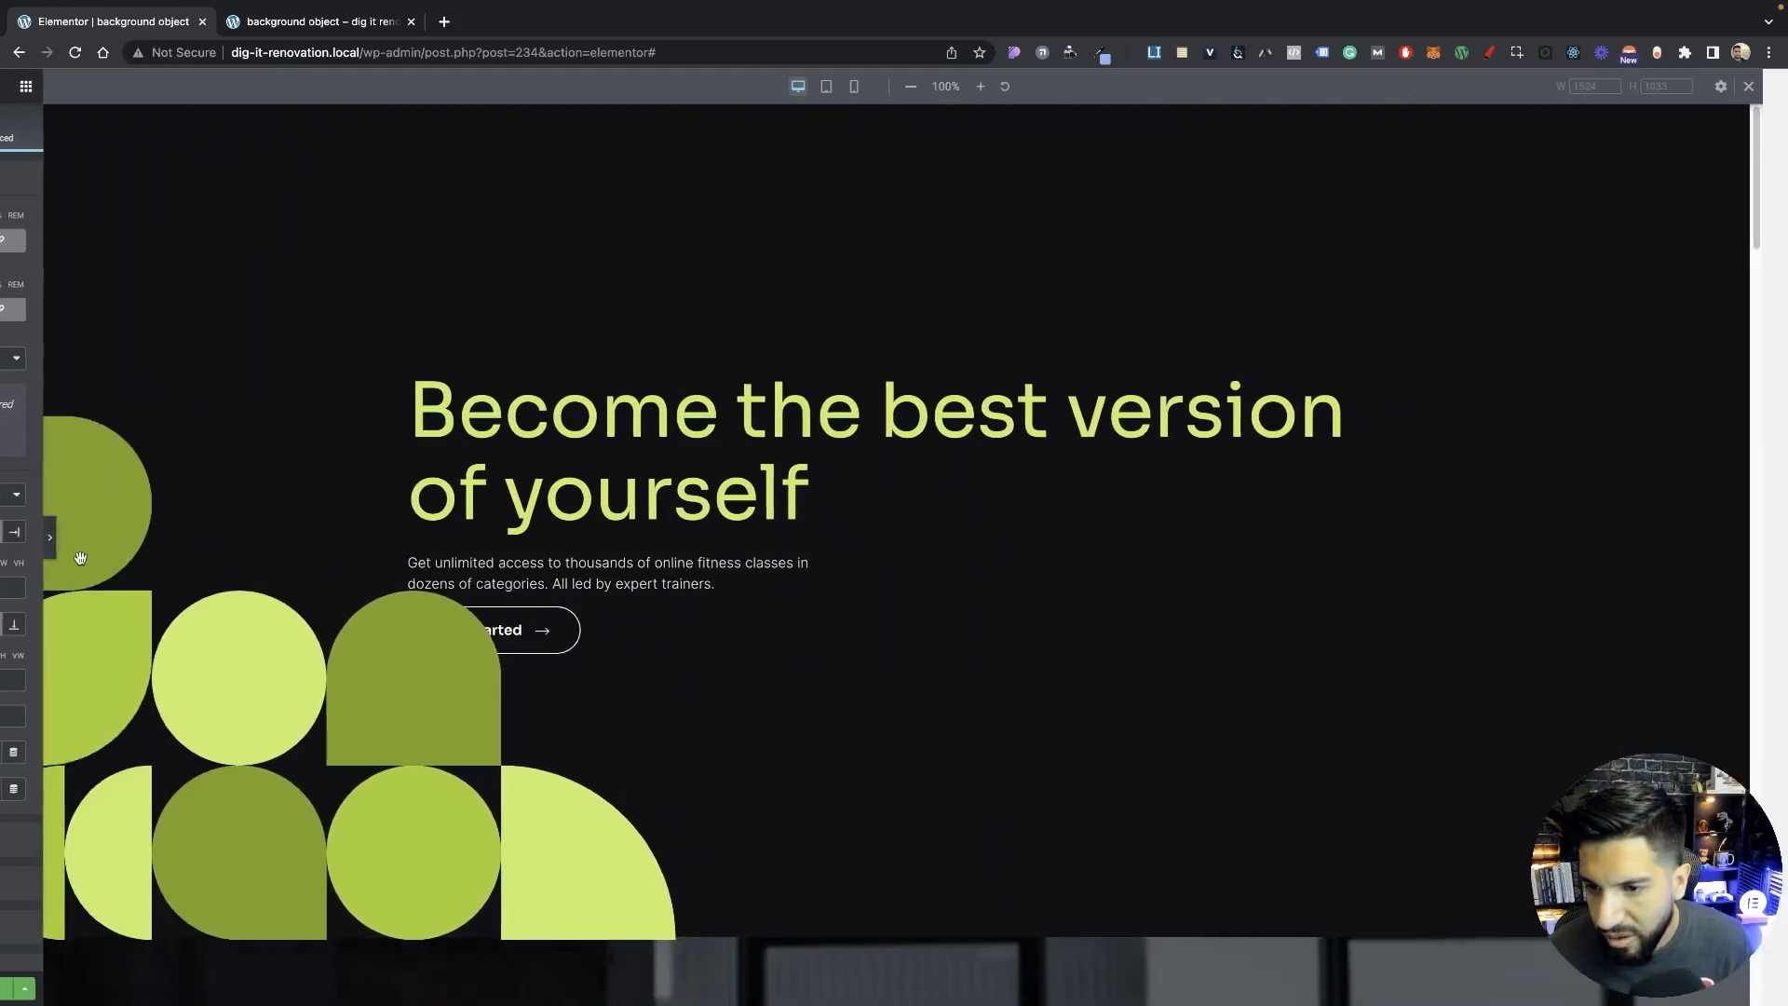
left_click(4, 557)
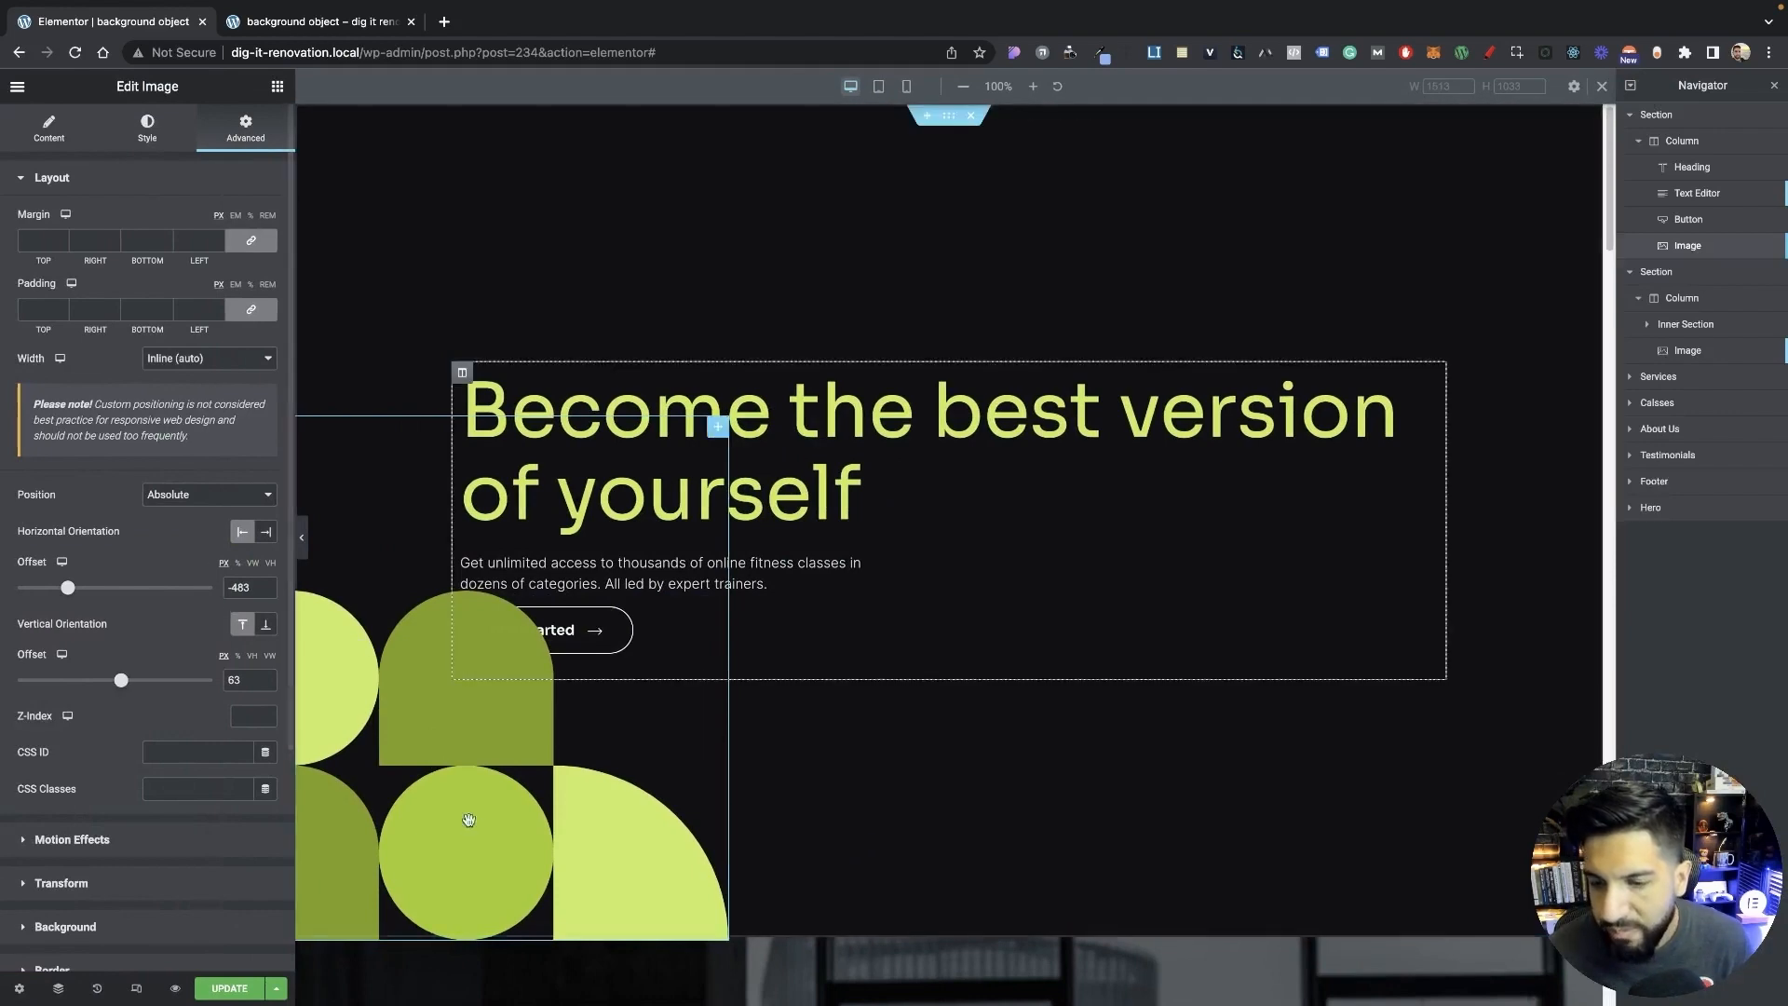
Compare the manually offset pattern in the new section with the pattern in the original hero section.
scroll(659, 717, "down", 1)
scroll(660, 717, "down", 2)
scroll(651, 731, "up", 3)
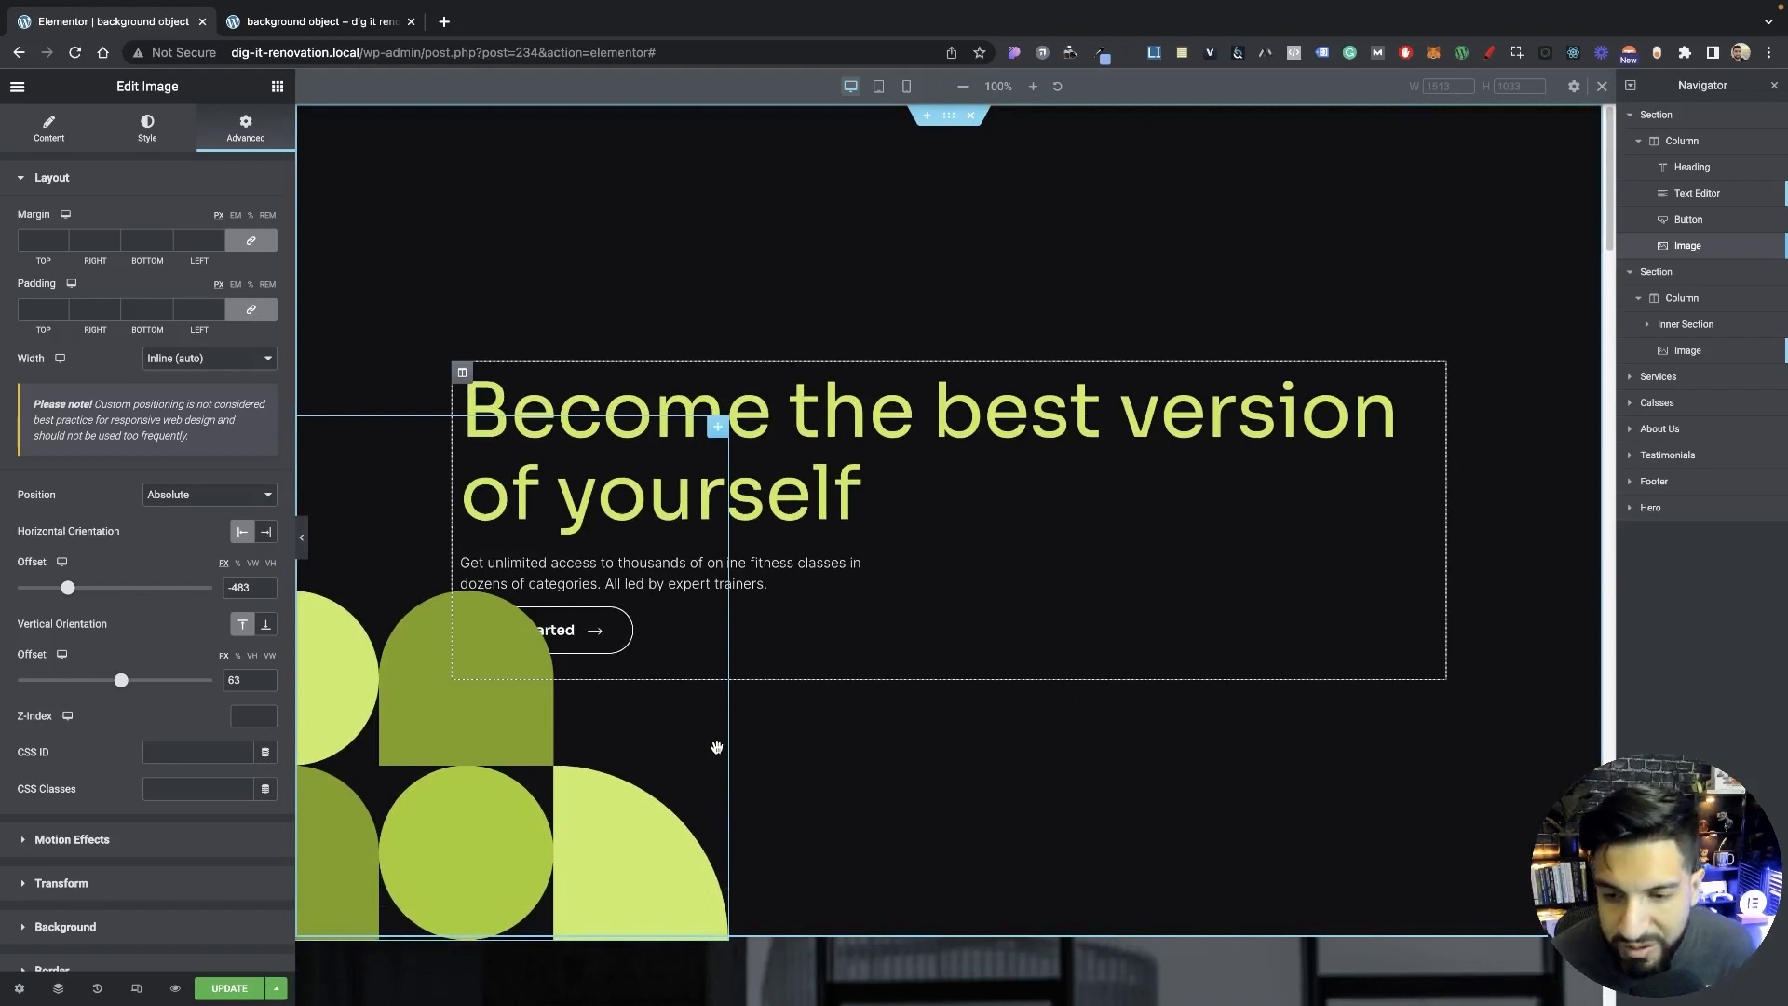
scroll(632, 700, "down", 2)
scroll(519, 561, "up", 2)
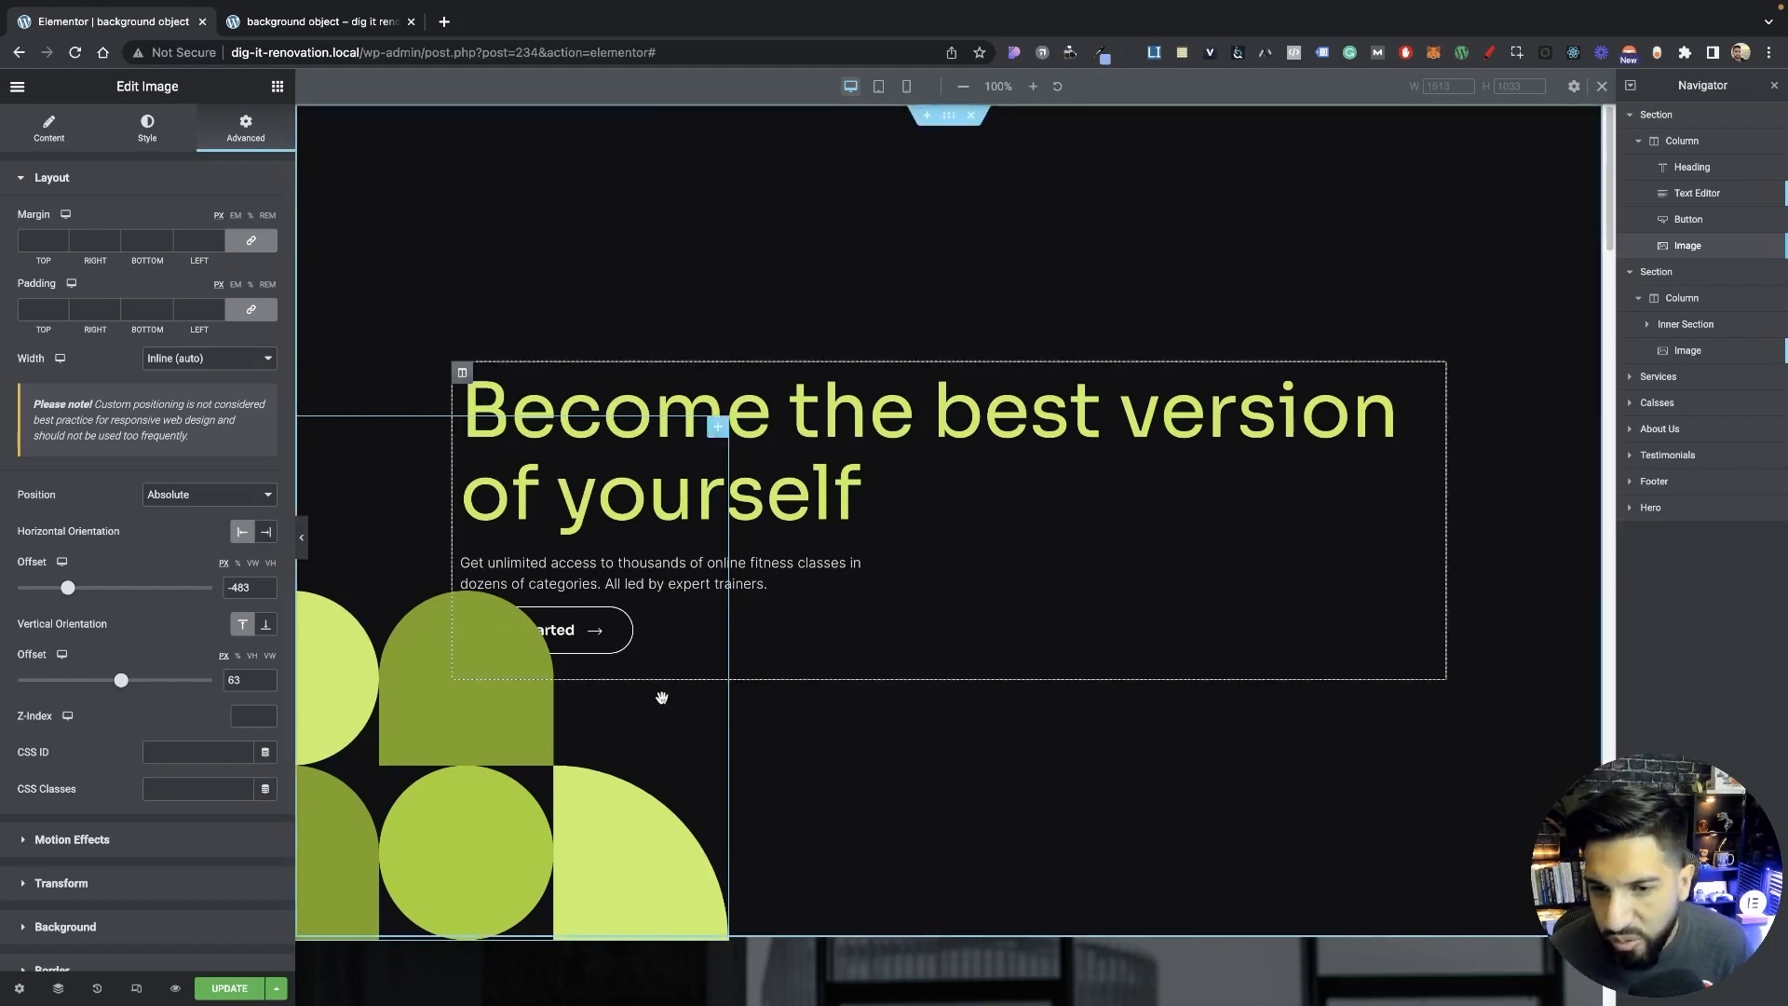
scroll(686, 675, "down", 1)
scroll(686, 676, "down", 3)
scroll(686, 675, "up", 1)
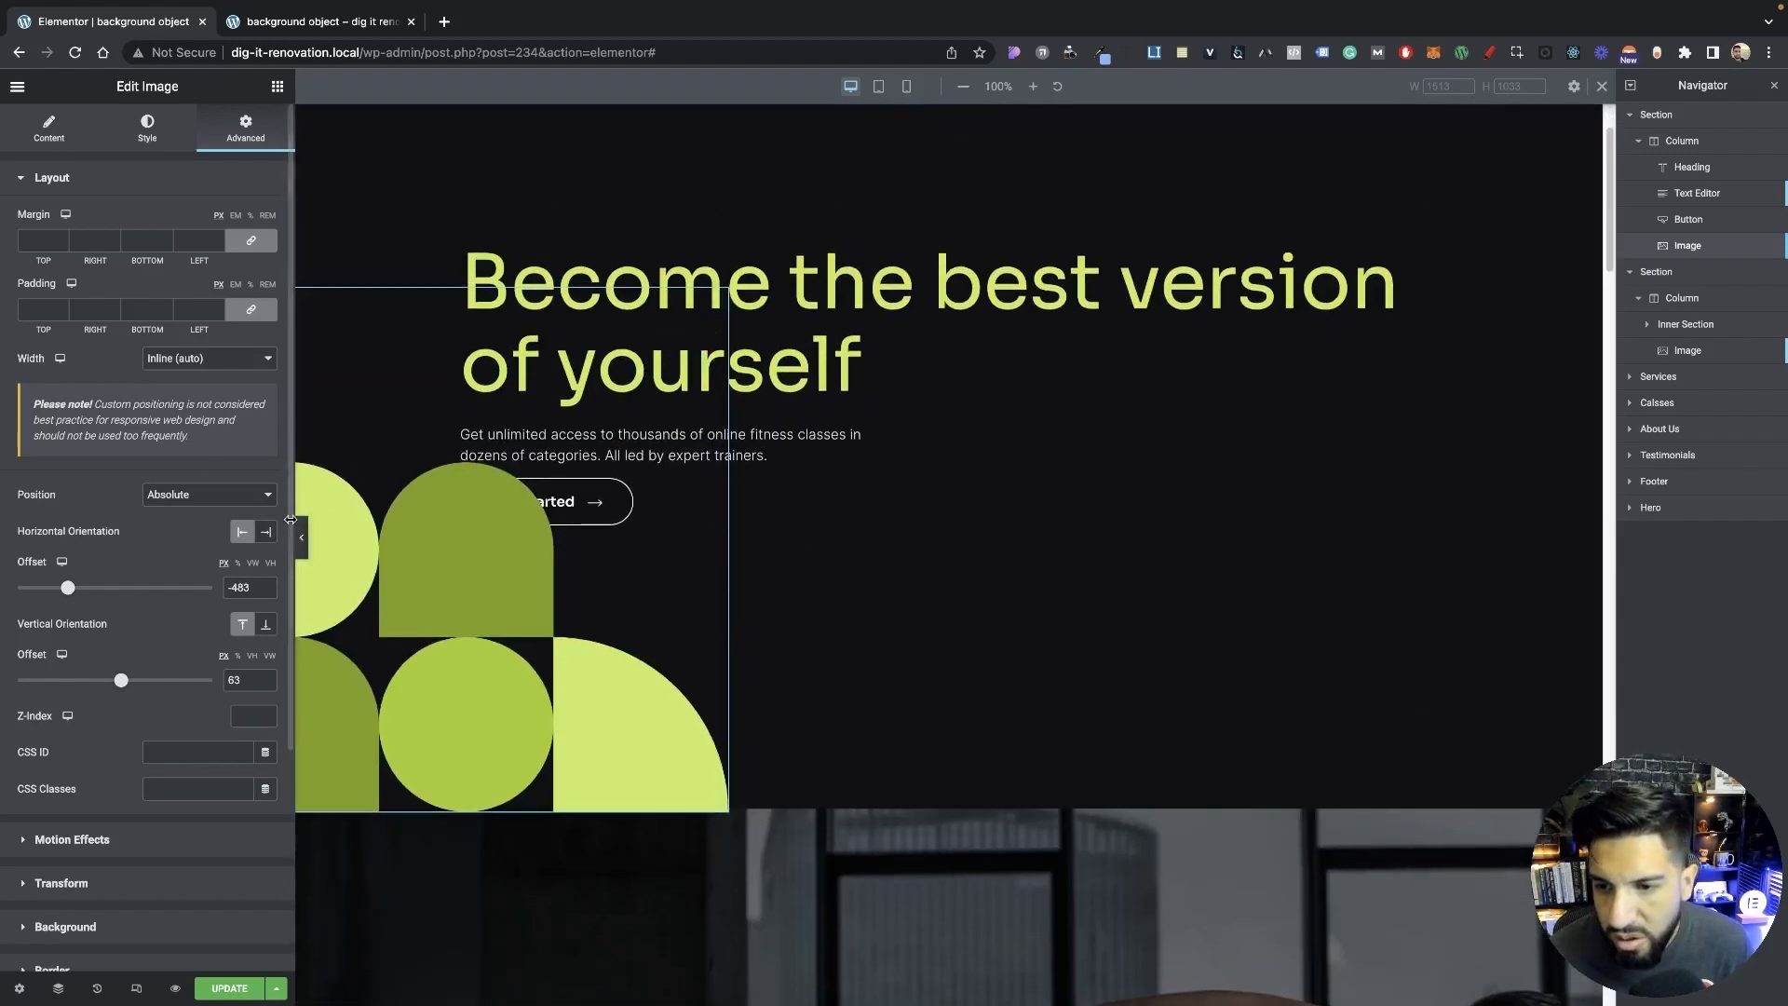
left_click(301, 537)
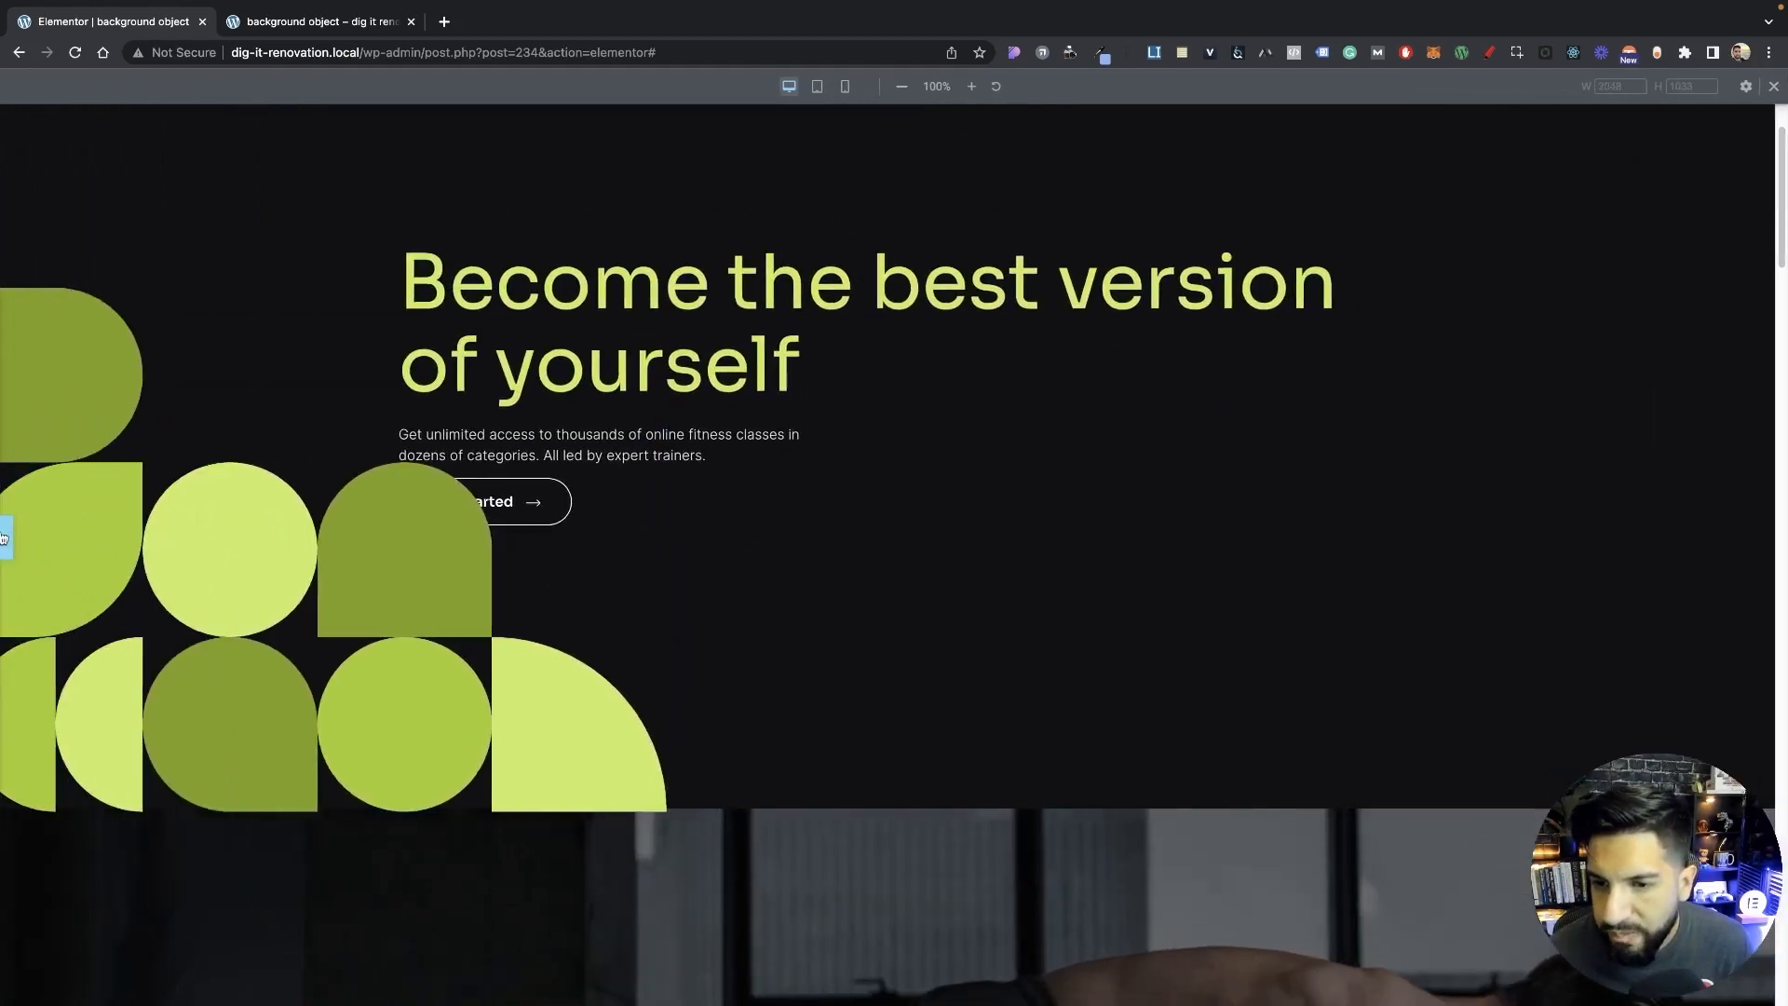
left_click(3, 540)
scroll(447, 458, "down", 6)
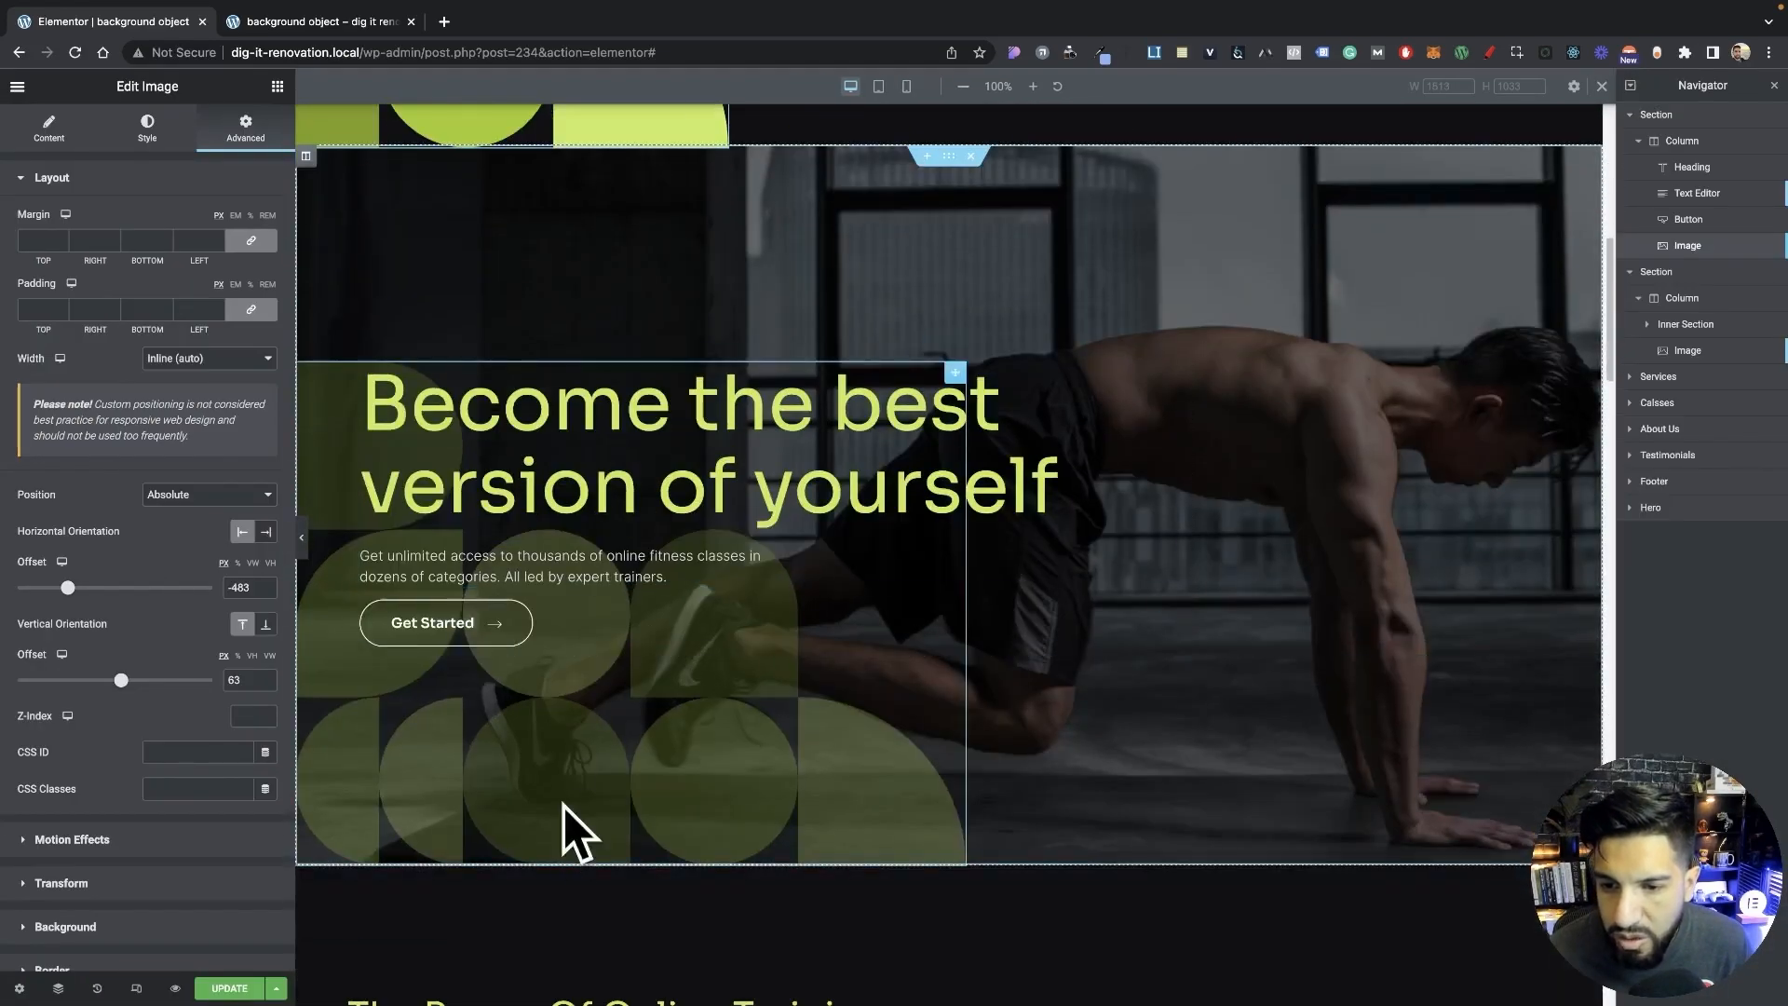
scroll(577, 829, "up", 8)
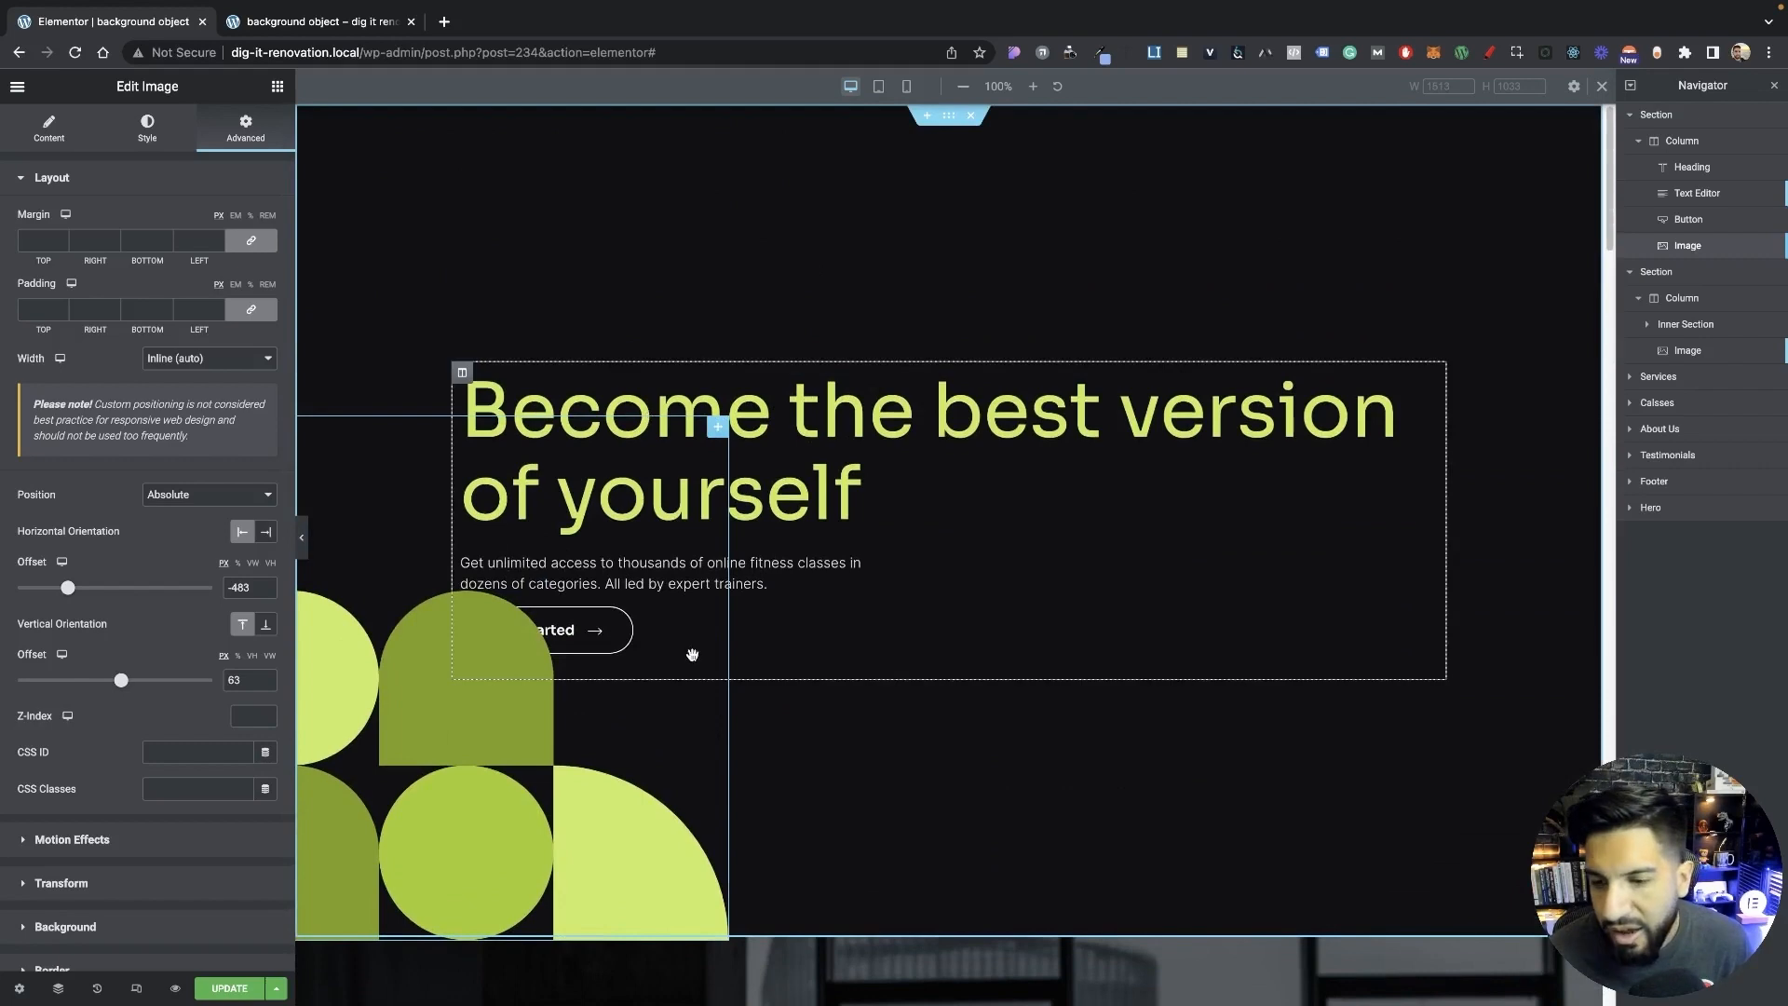
Delete the test section above the hero, update the page and open its live preview.
left_click(971, 115)
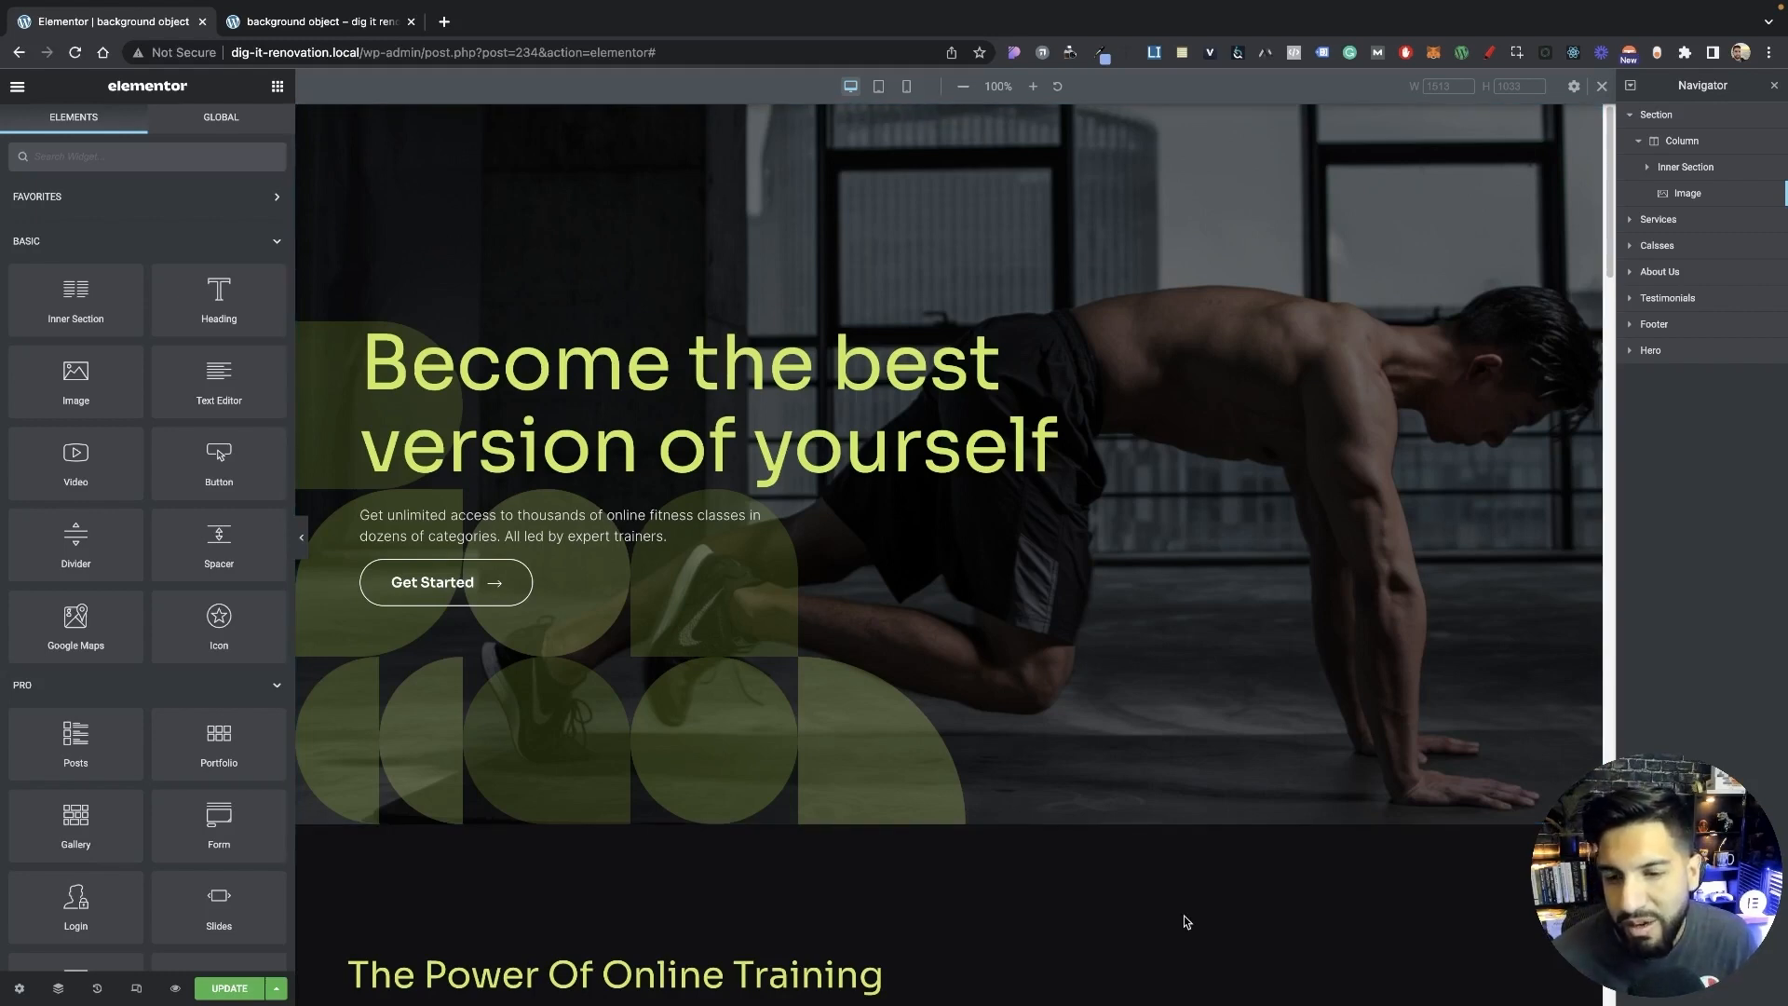
left_click(244, 988)
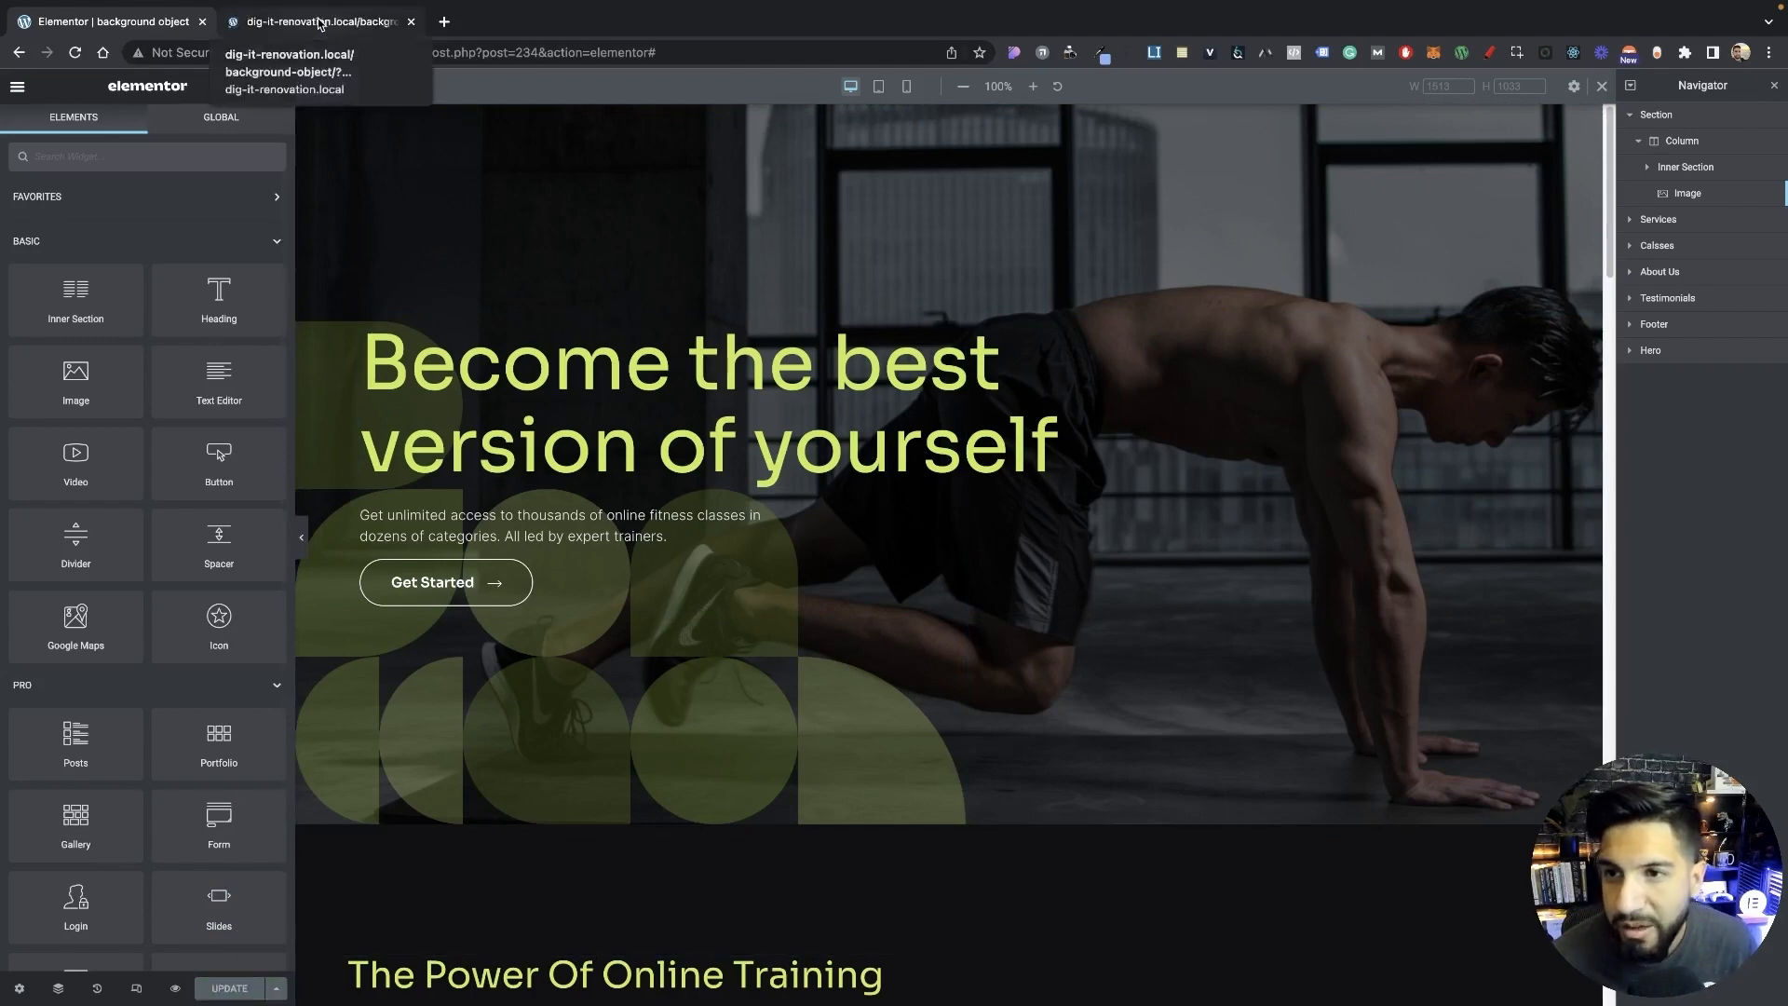
left_click(318, 23)
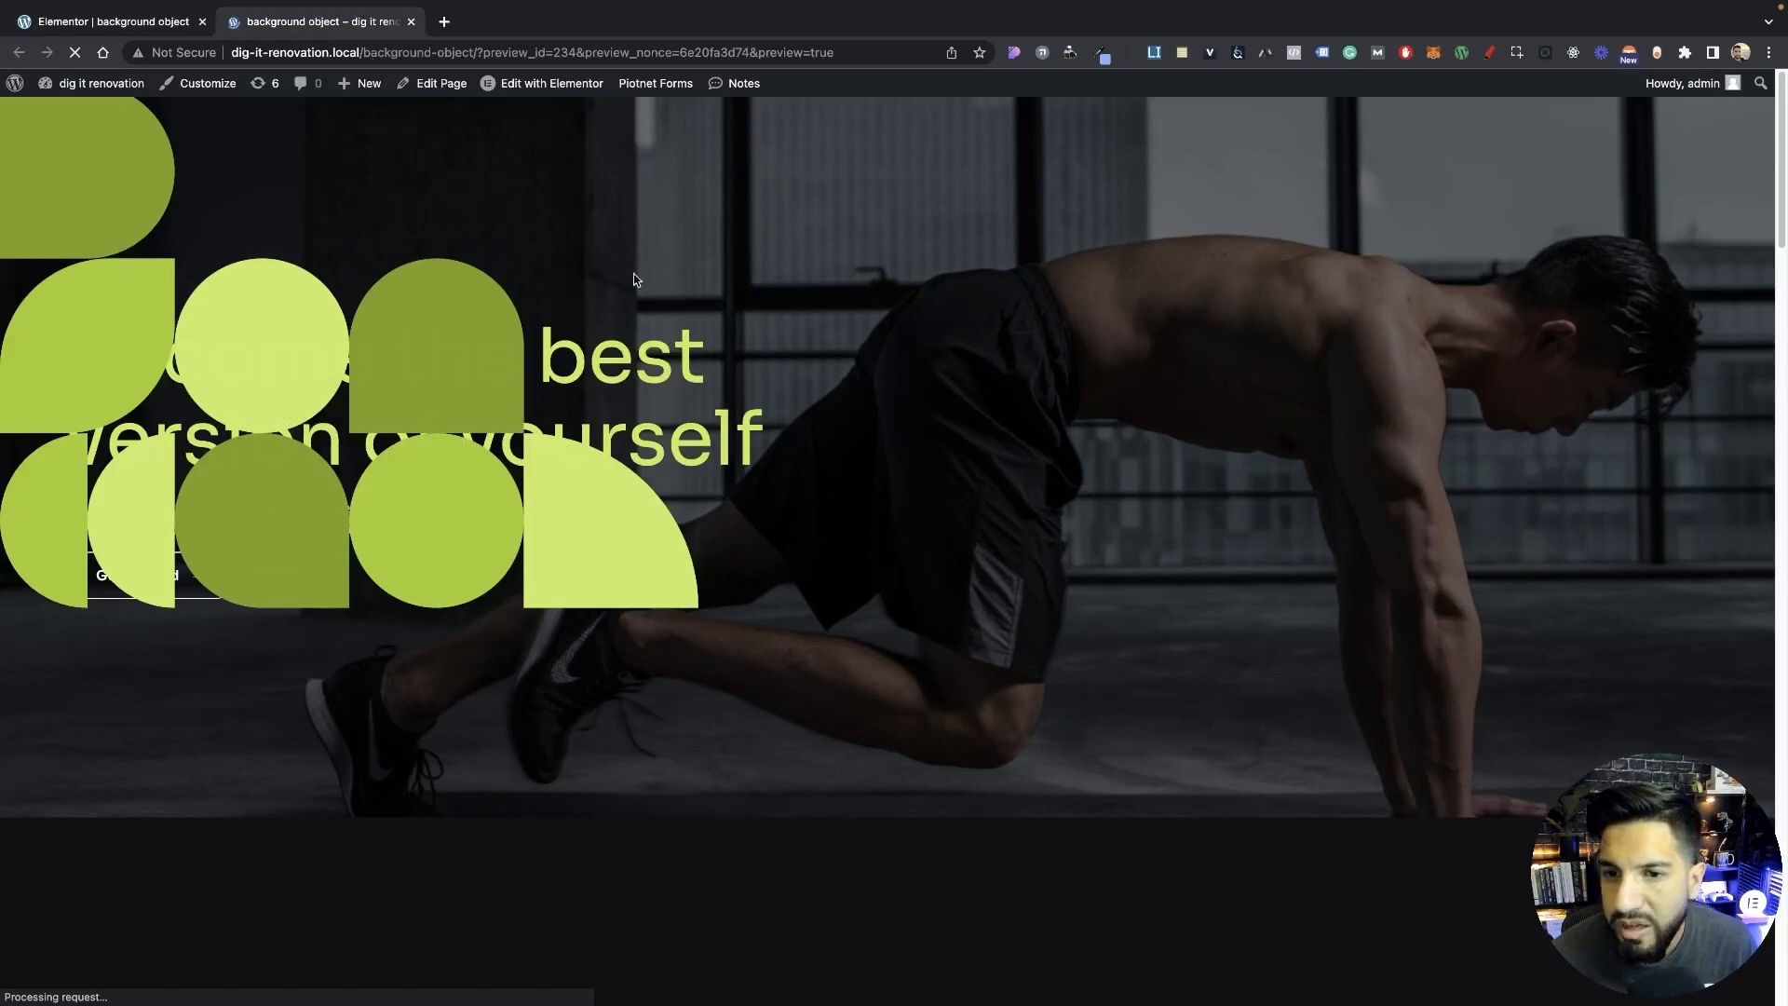
Inspect the live preview in the browser's responsive mode by narrowing the viewport to tablet size.
right_click(1125, 359)
left_click(1181, 760)
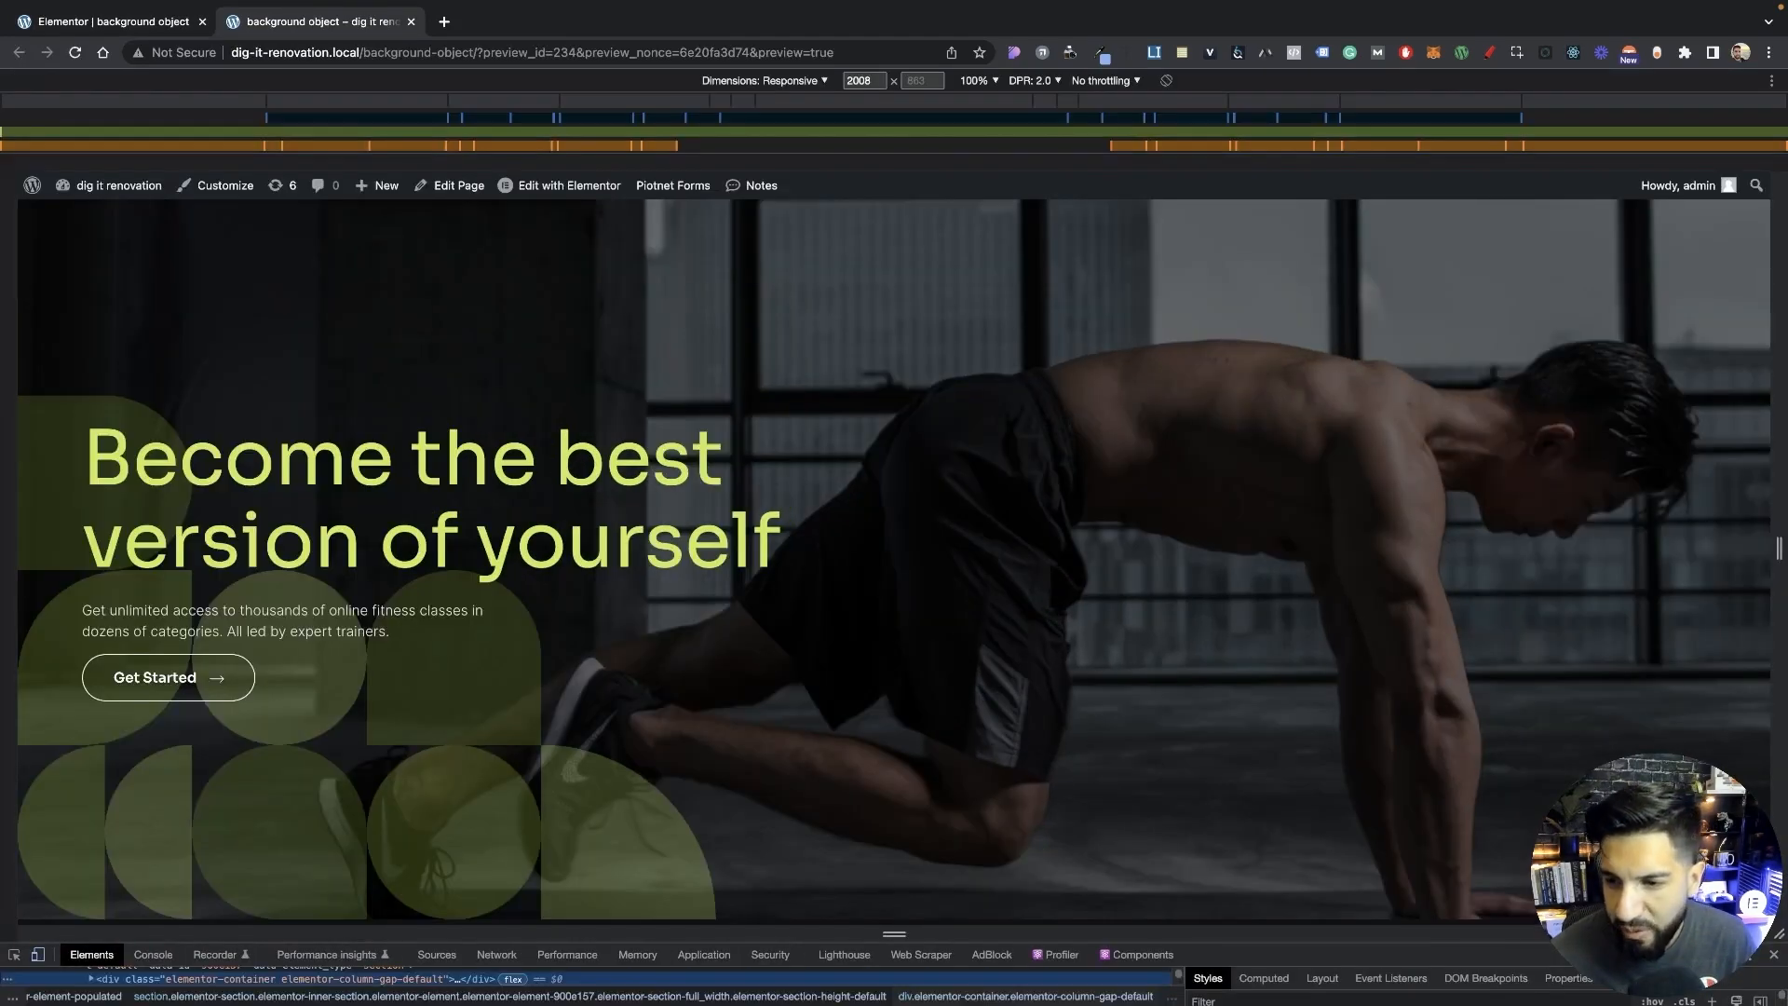
left_click_drag(1779, 623, 1236, 557)
In the Elementor editor's tablet view, set the hero's inner section padding to 1 rem on its left and right sides.
left_click(156, 24)
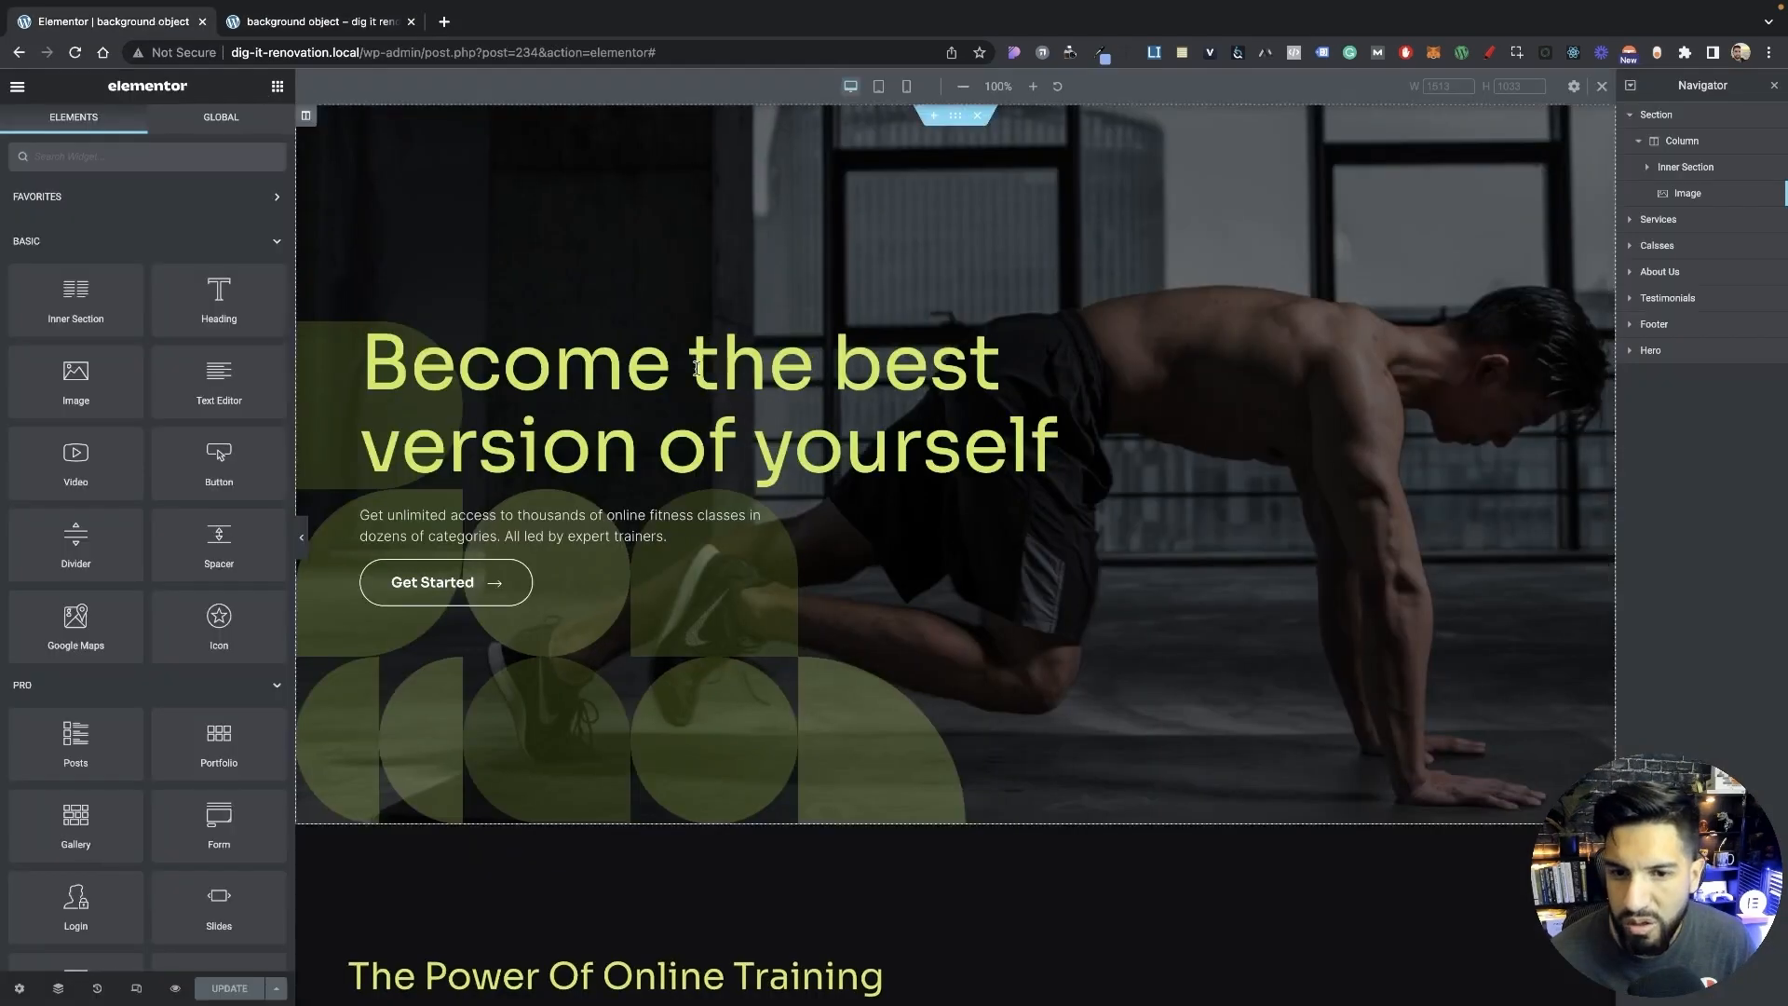
left_click(879, 88)
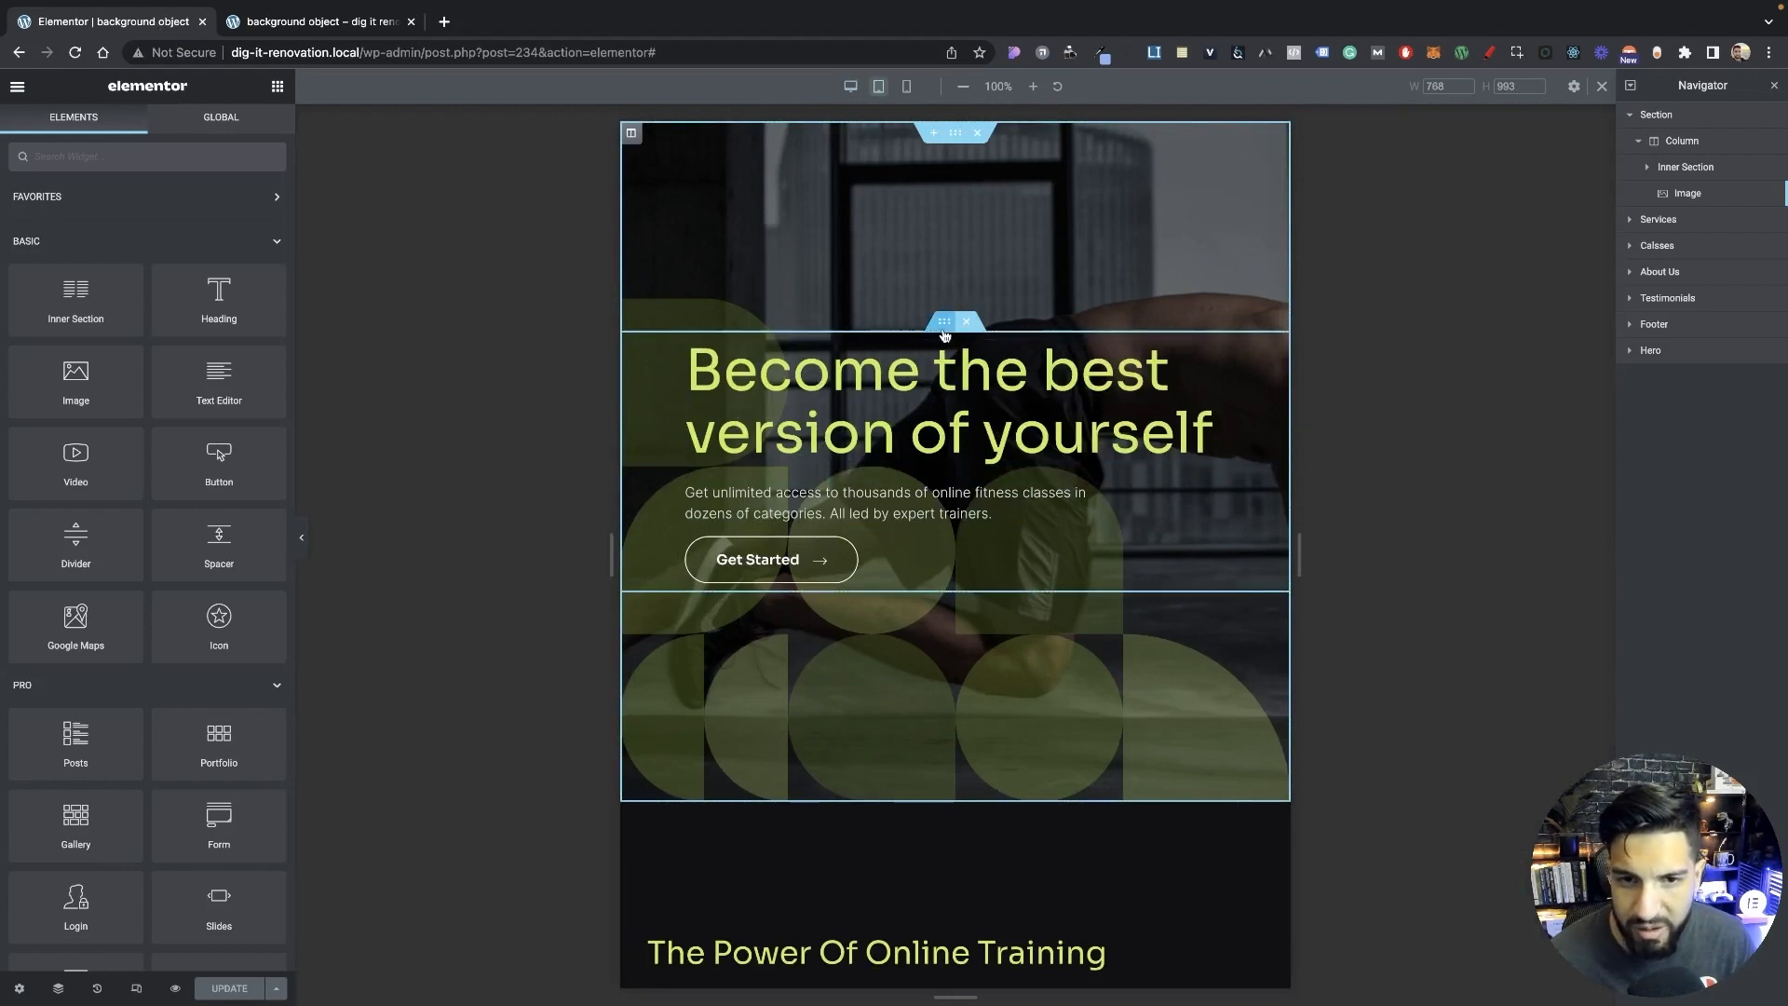
left_click(943, 321)
left_click(258, 309)
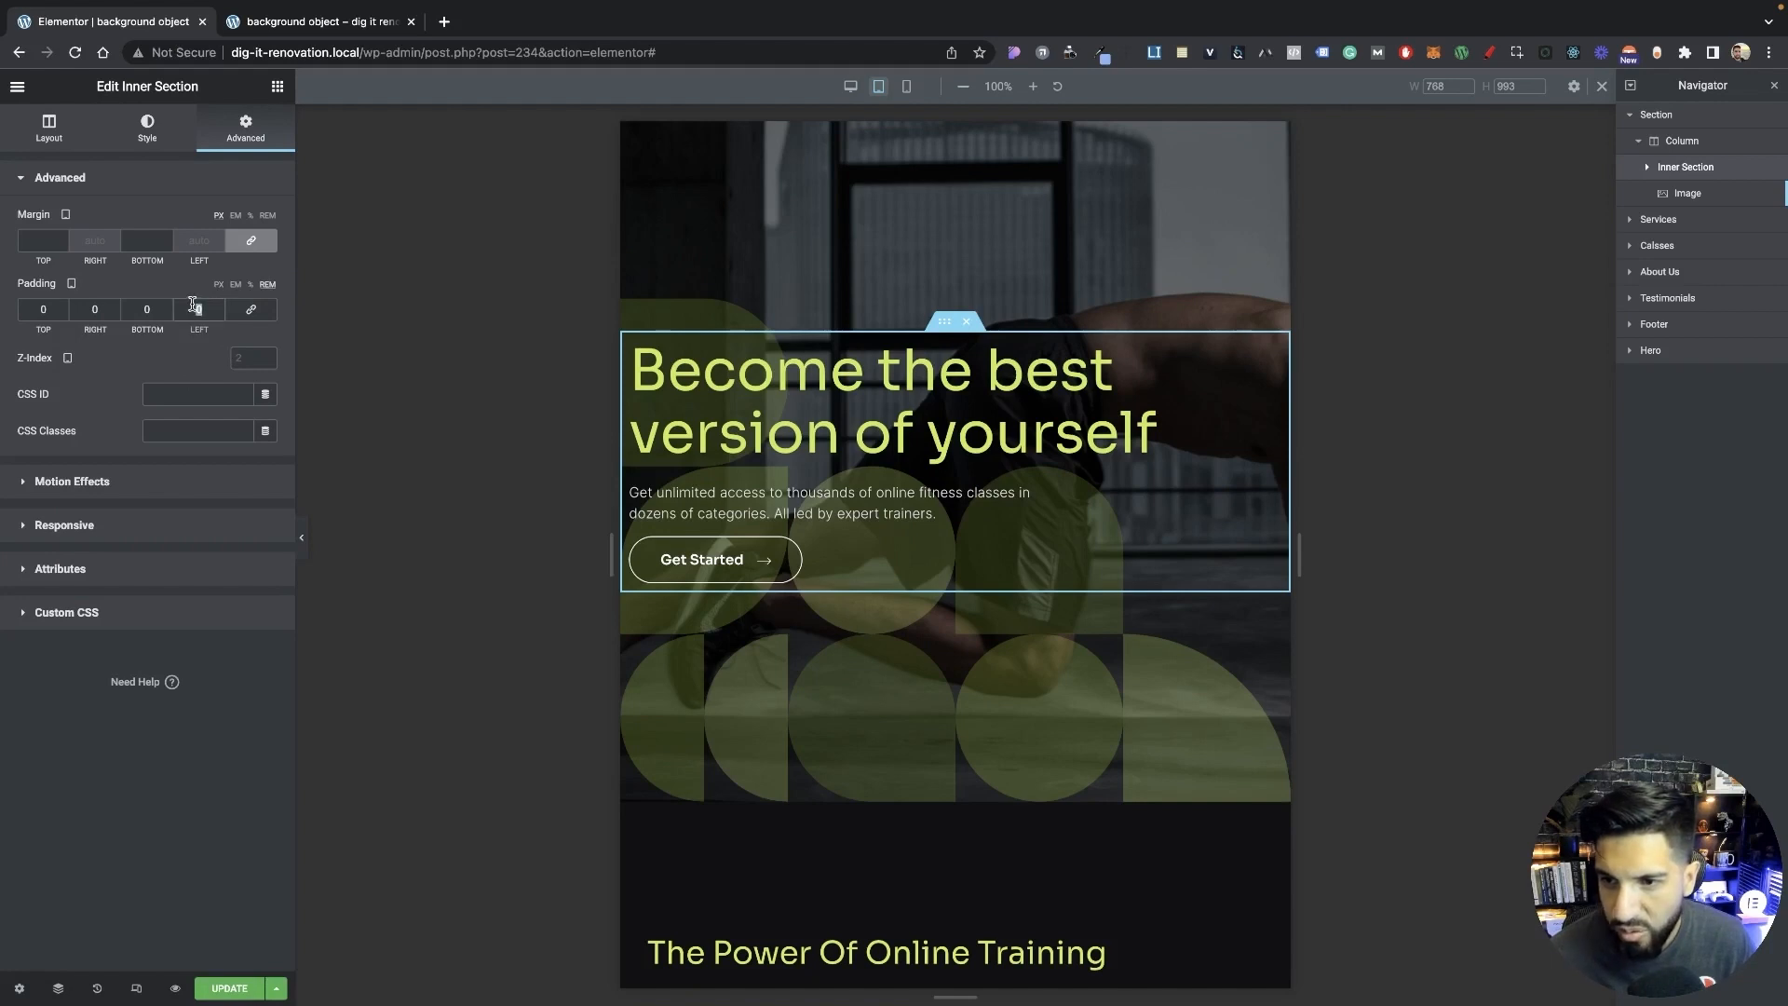
type("1")
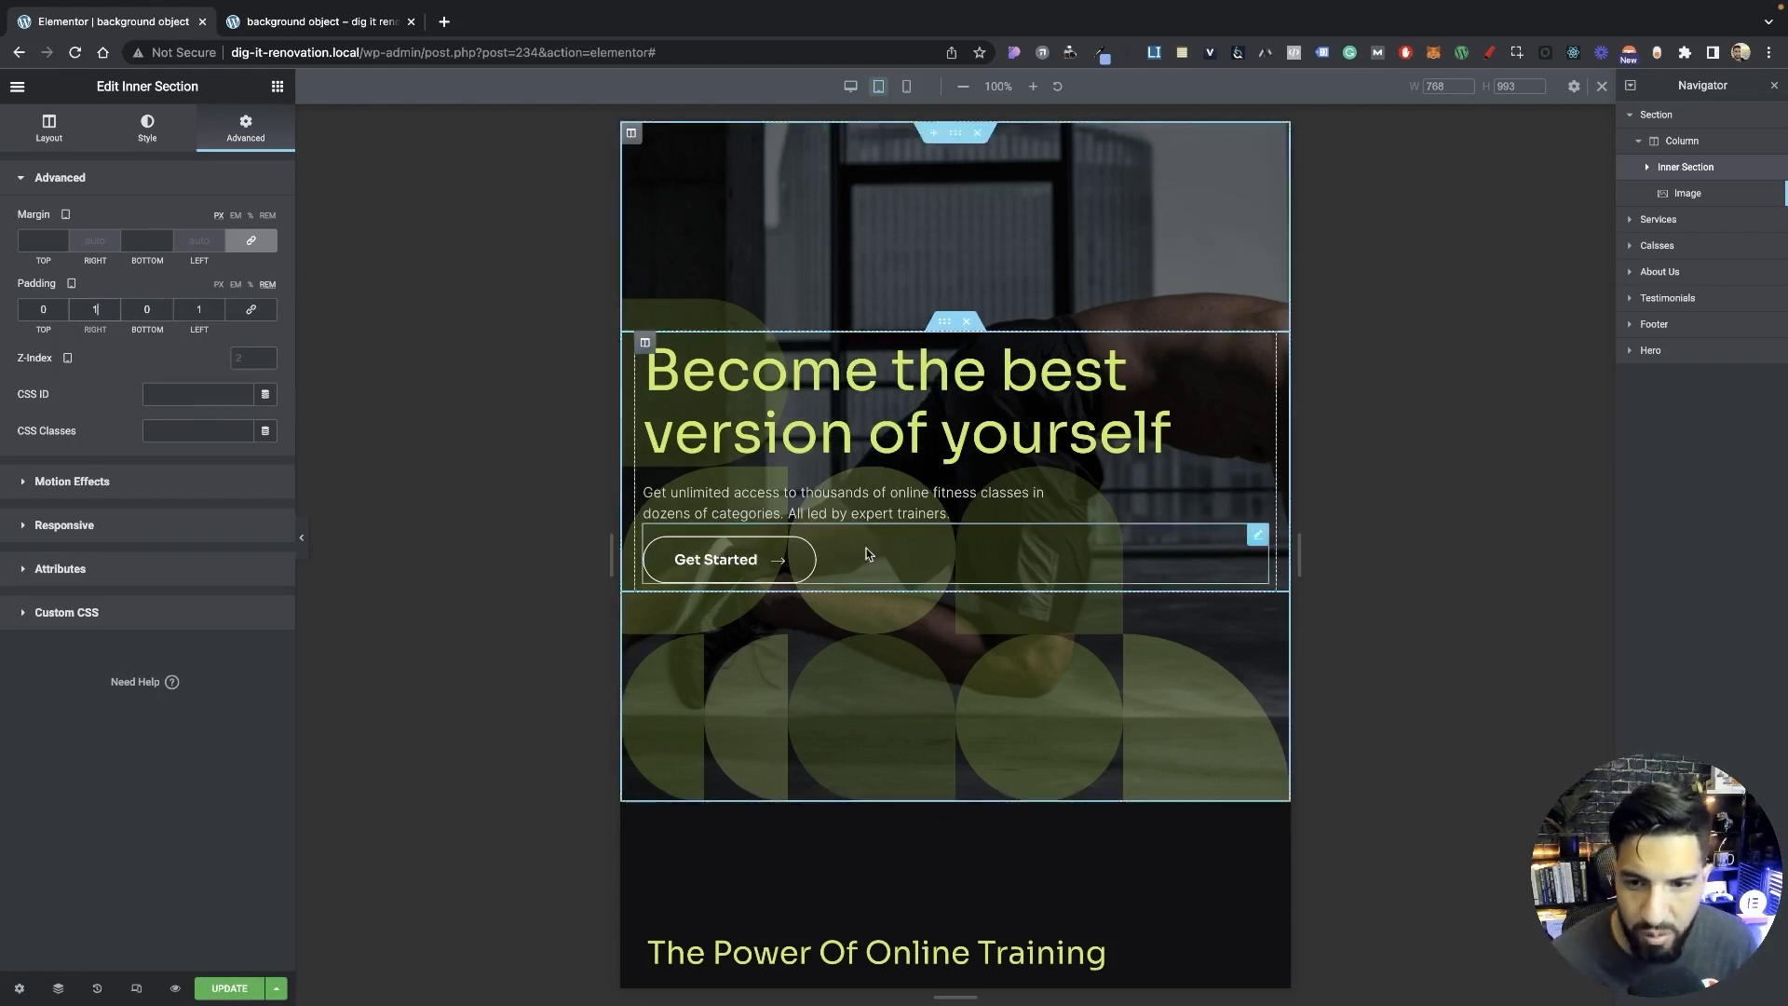
Try a custom 622 px width for the pattern image on tablet, restore the default width and test a wider tablet preview.
left_click(957, 698)
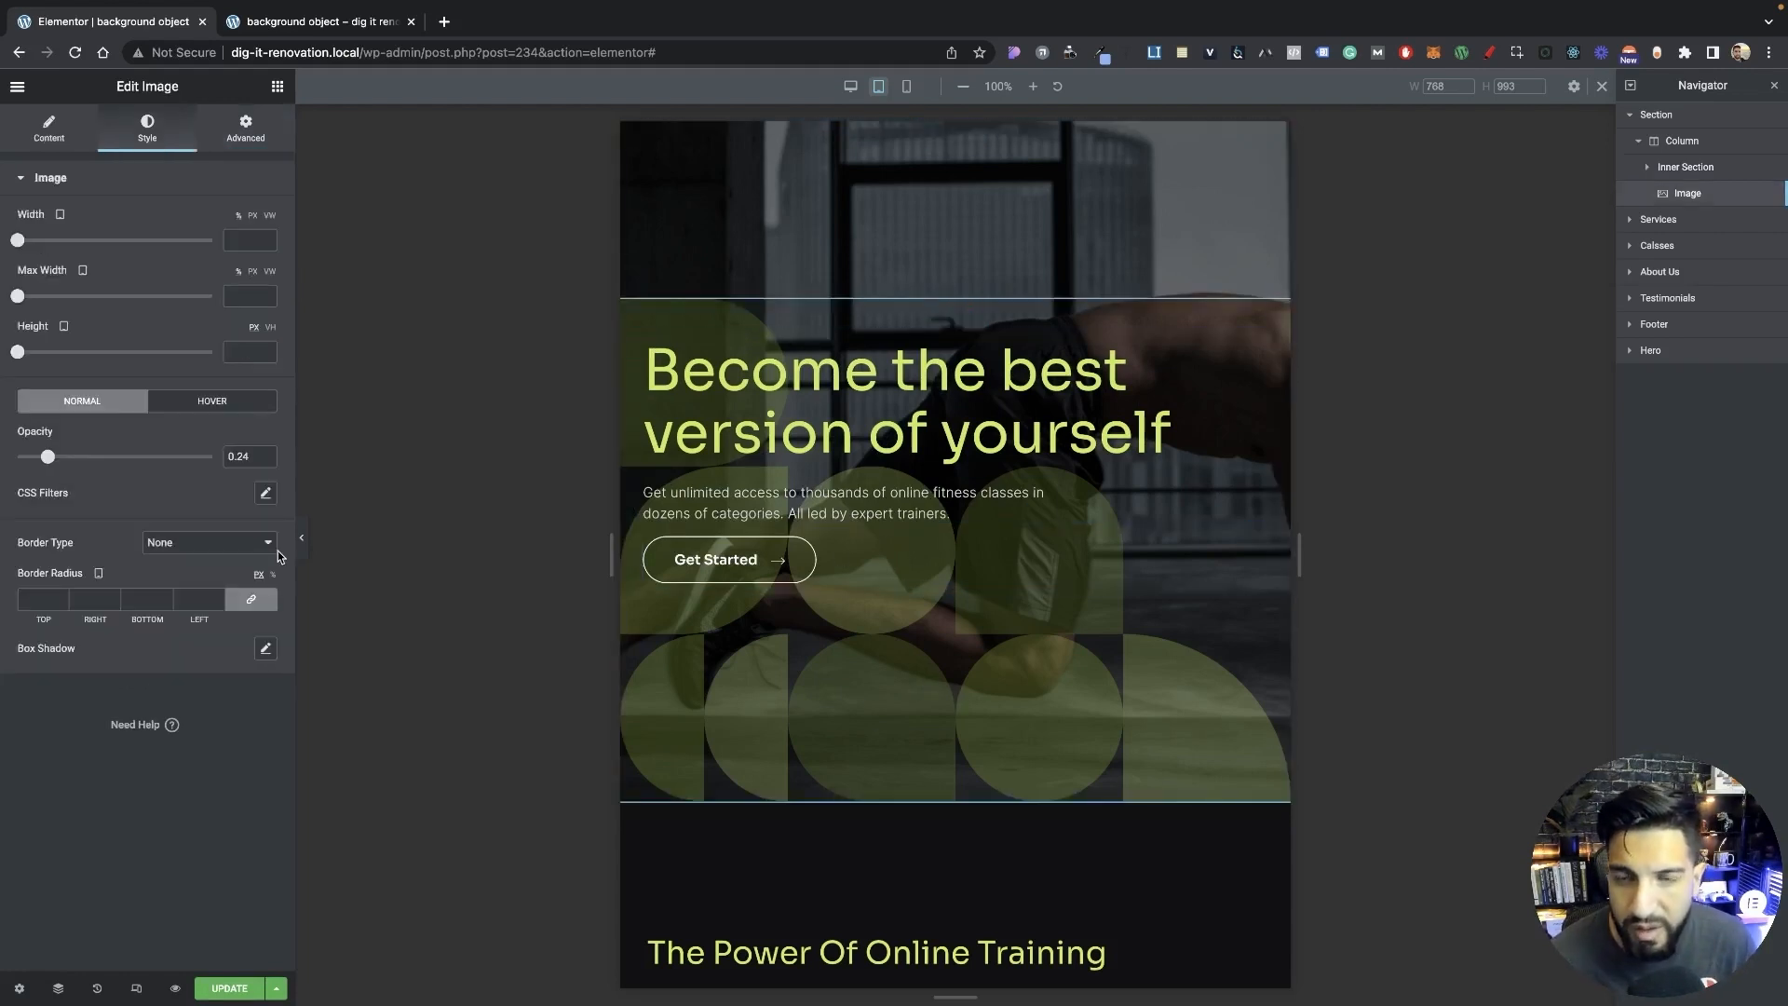
left_click(245, 128)
left_click(206, 359)
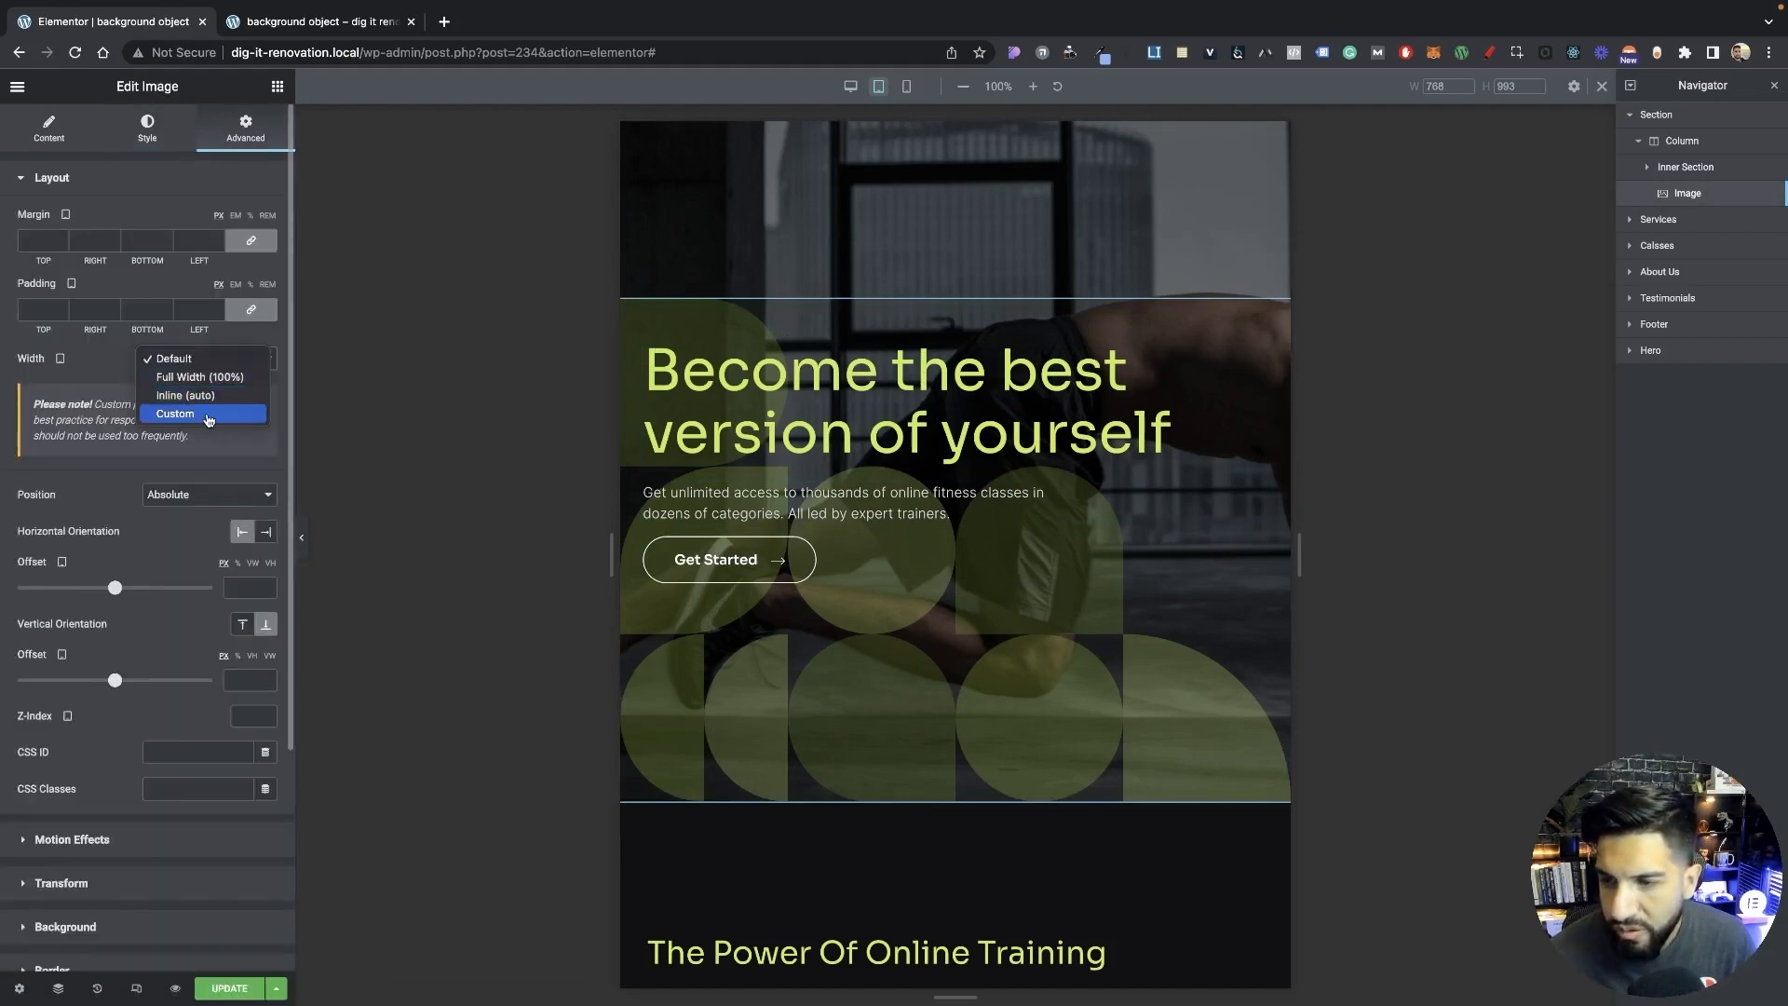
left_click(207, 415)
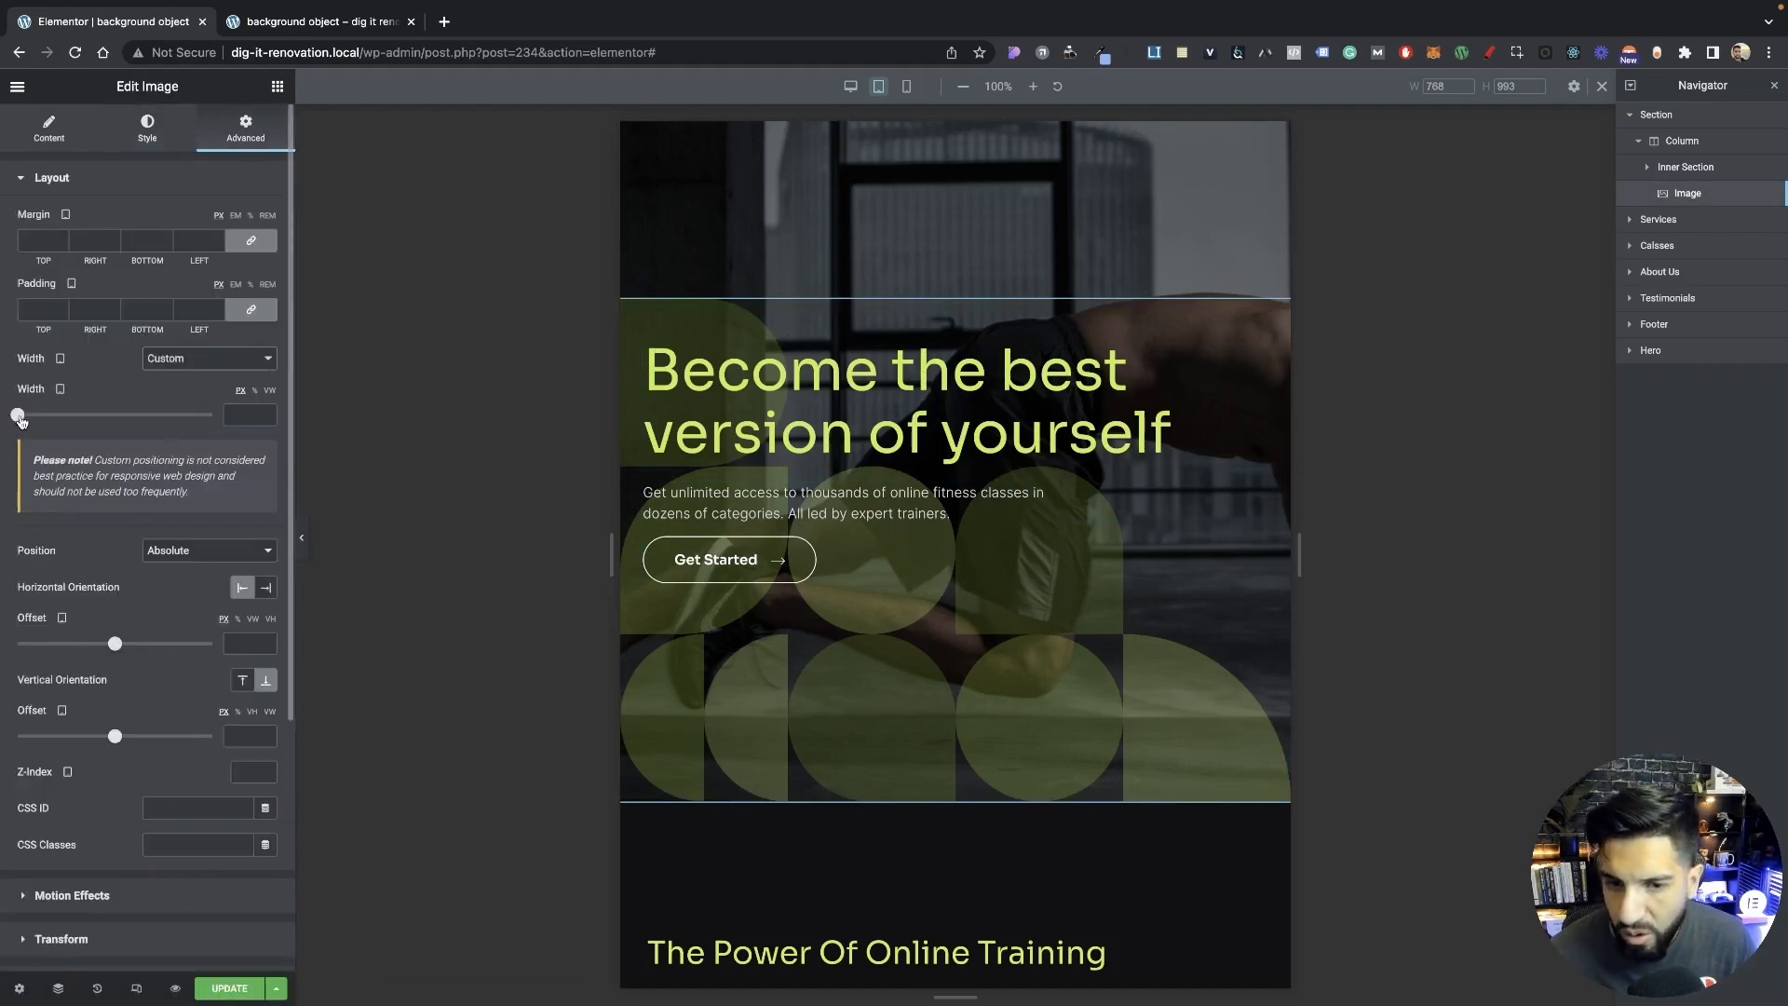
left_click_drag(19, 416, 142, 427)
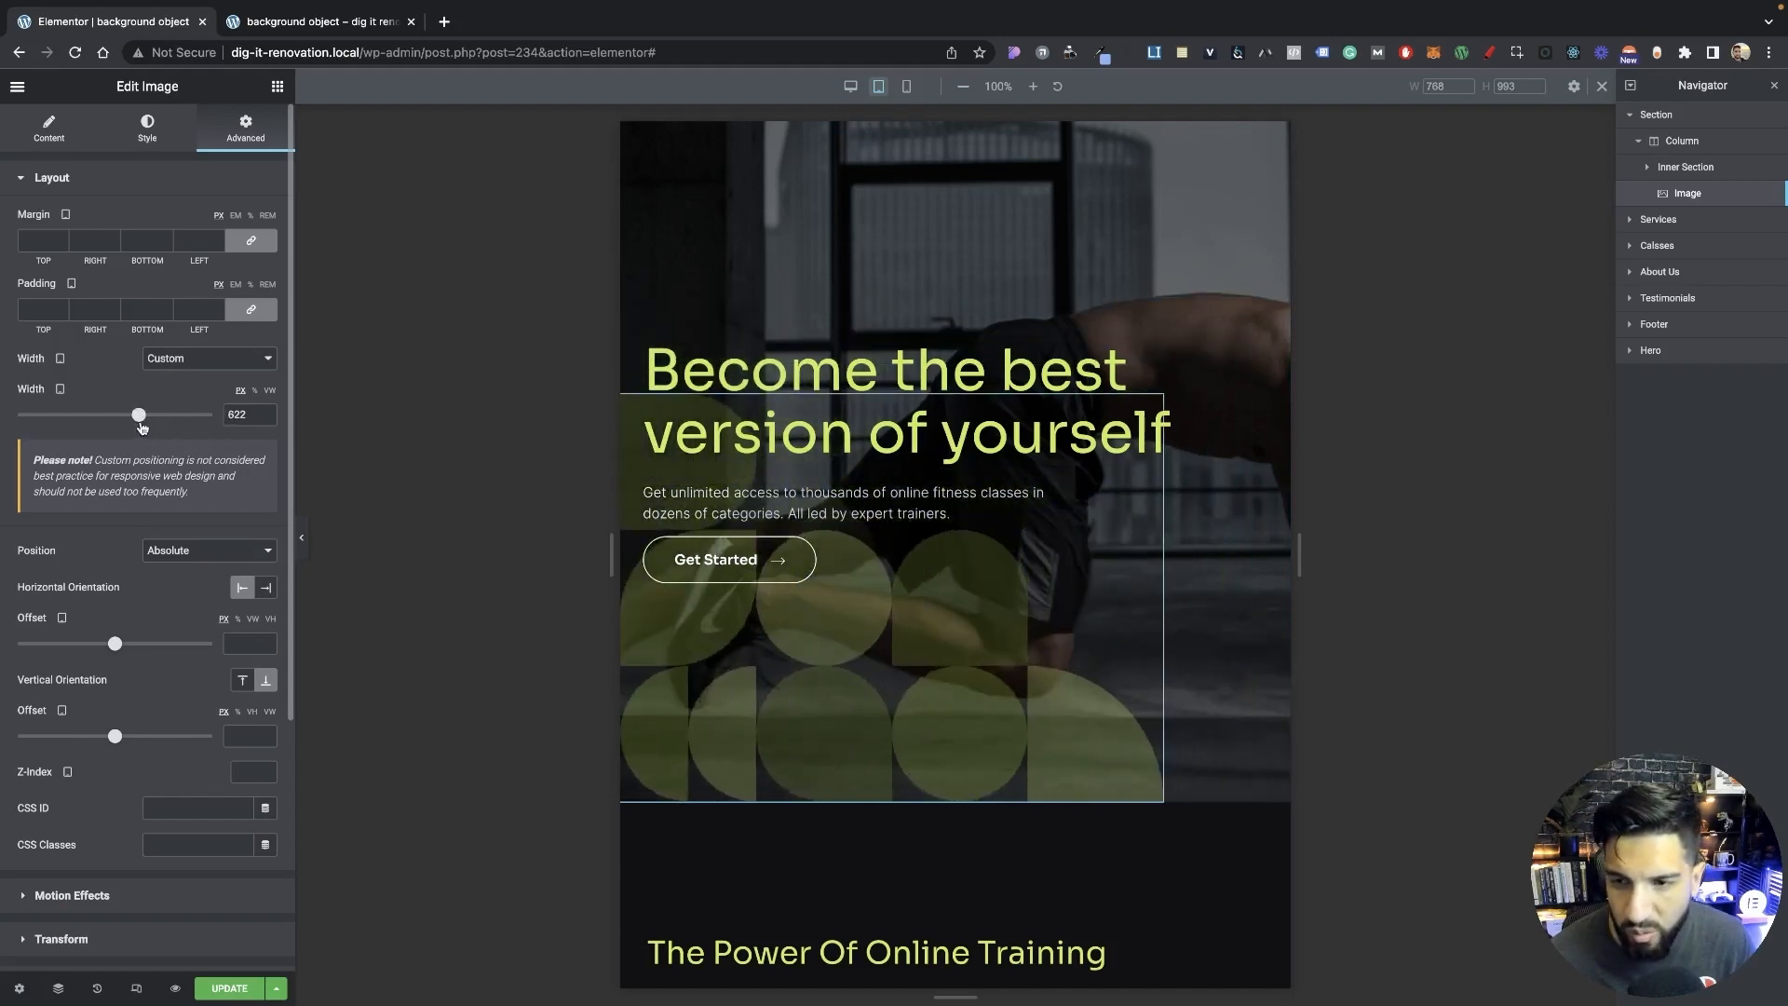
left_click(155, 363)
left_click(180, 296)
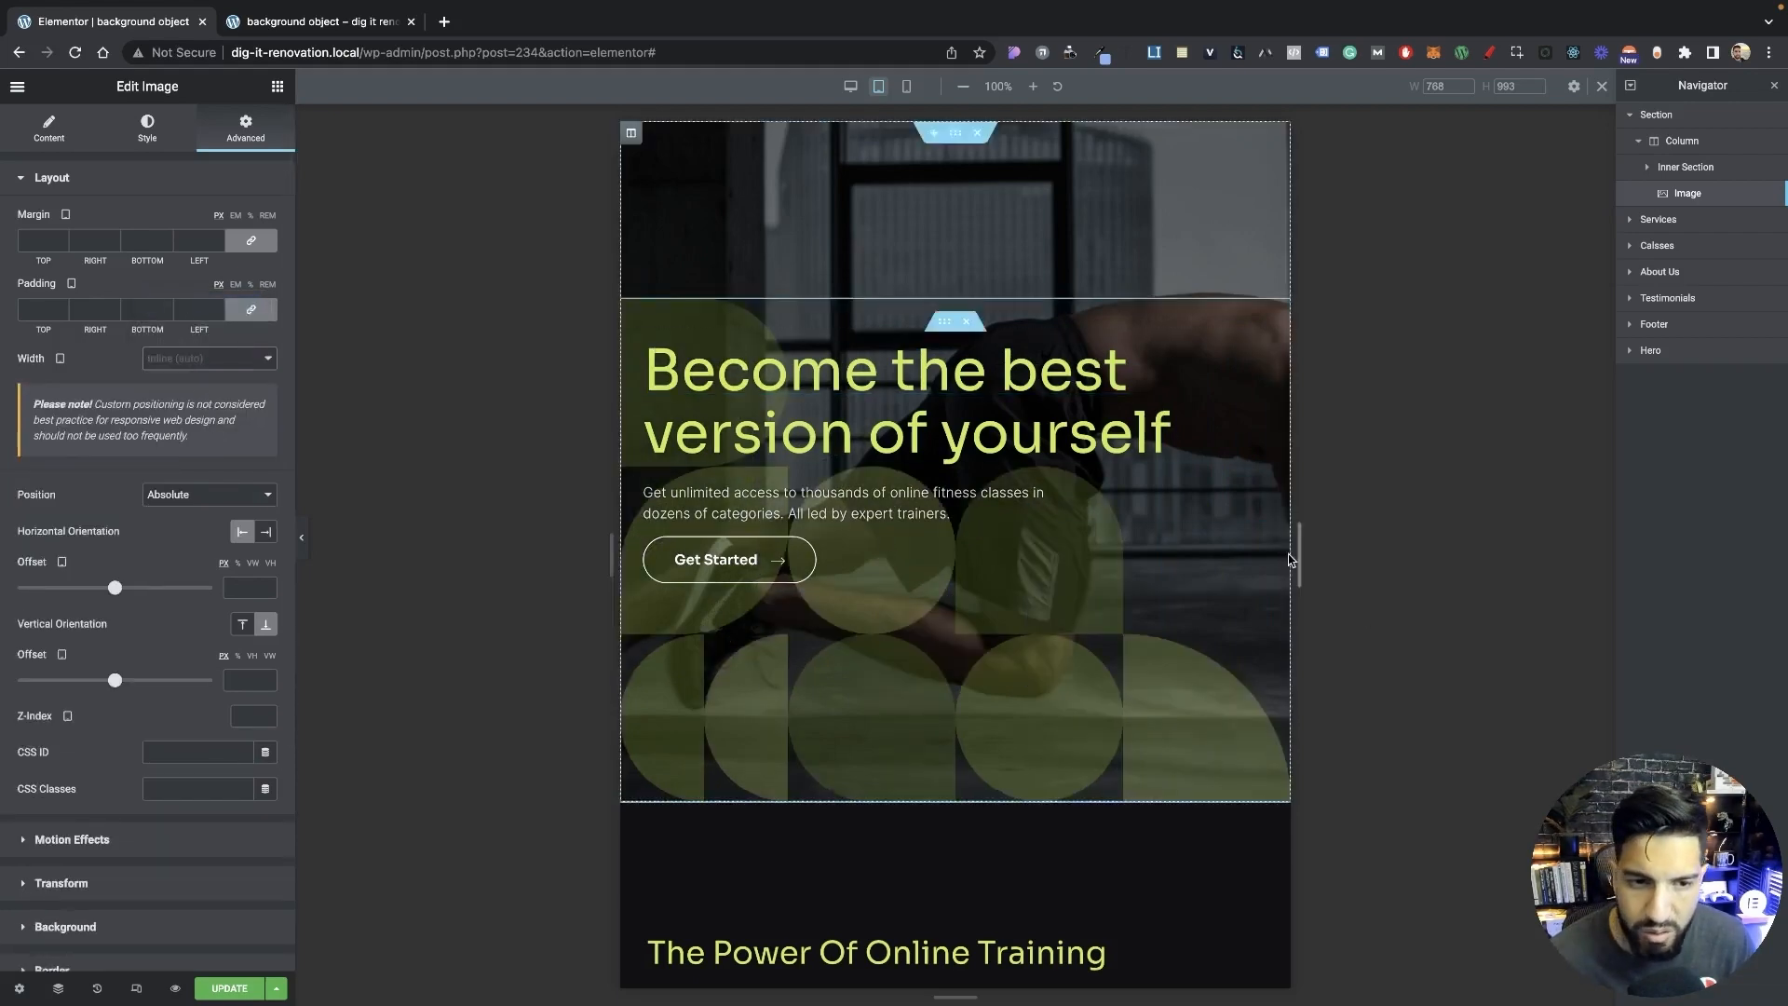
left_click_drag(1299, 552, 1411, 554)
left_click_drag(500, 554, 688, 538)
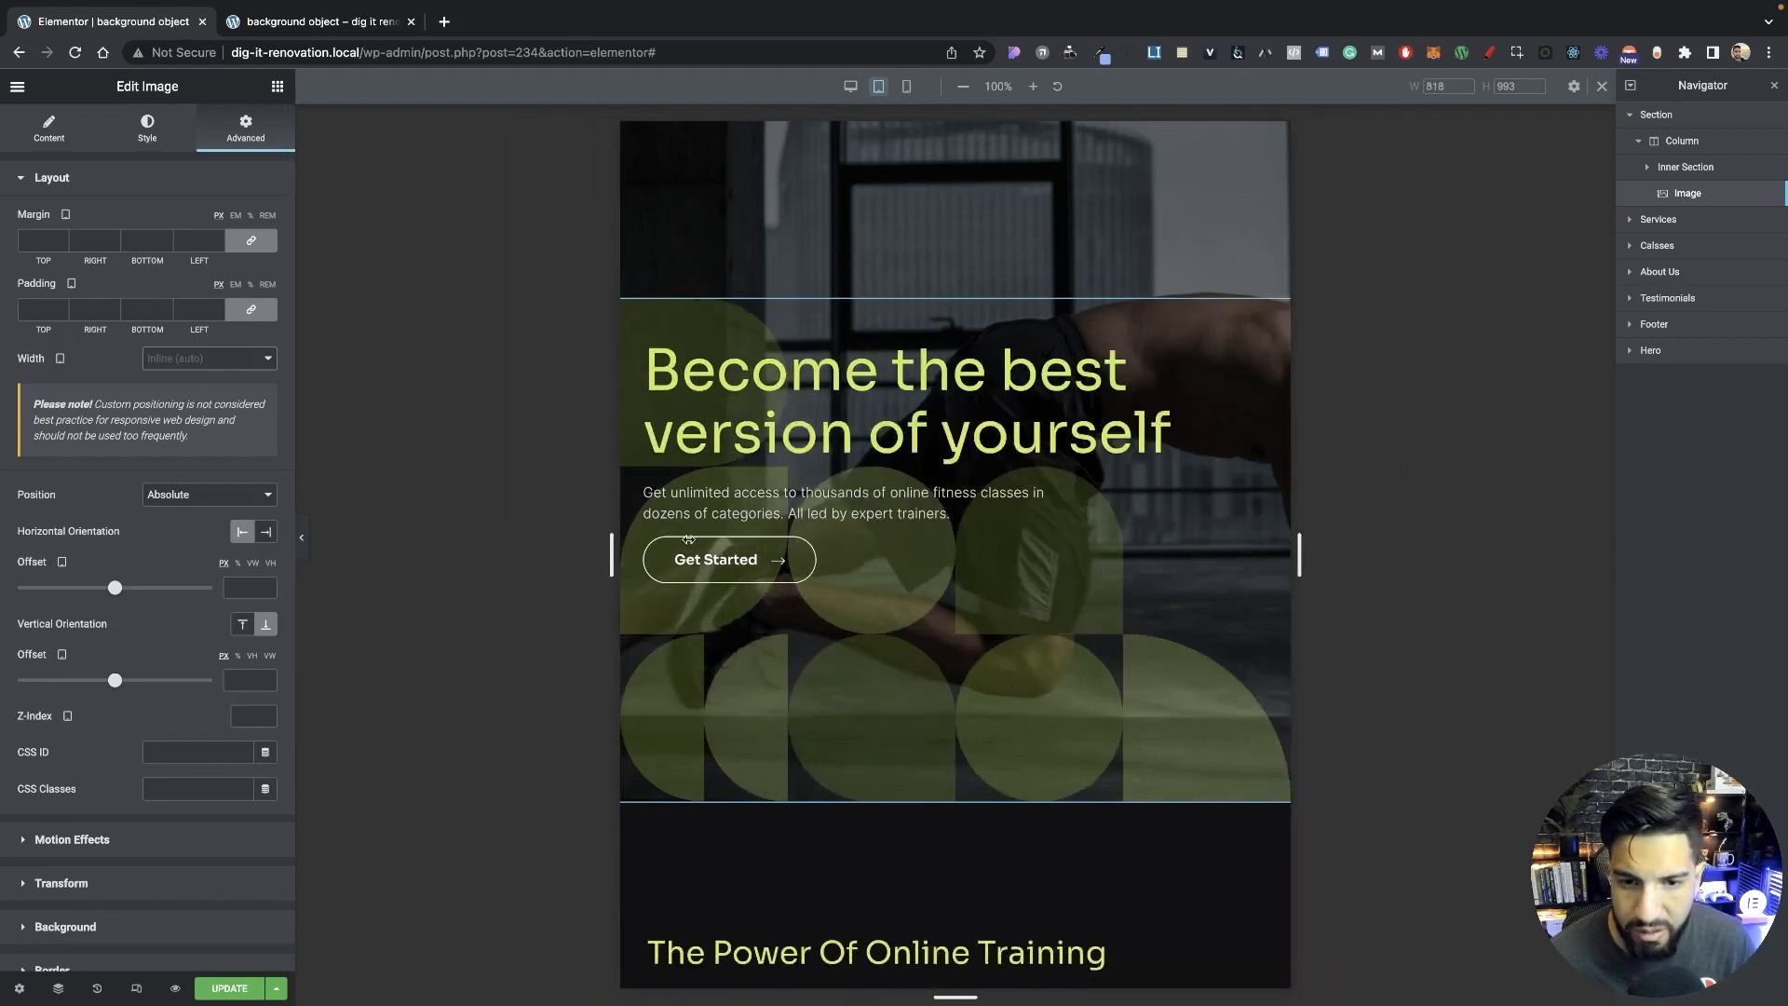
In the mobile view, set the hero column's padding to 9 rem at top and bottom and 0 at the sides.
left_click(906, 86)
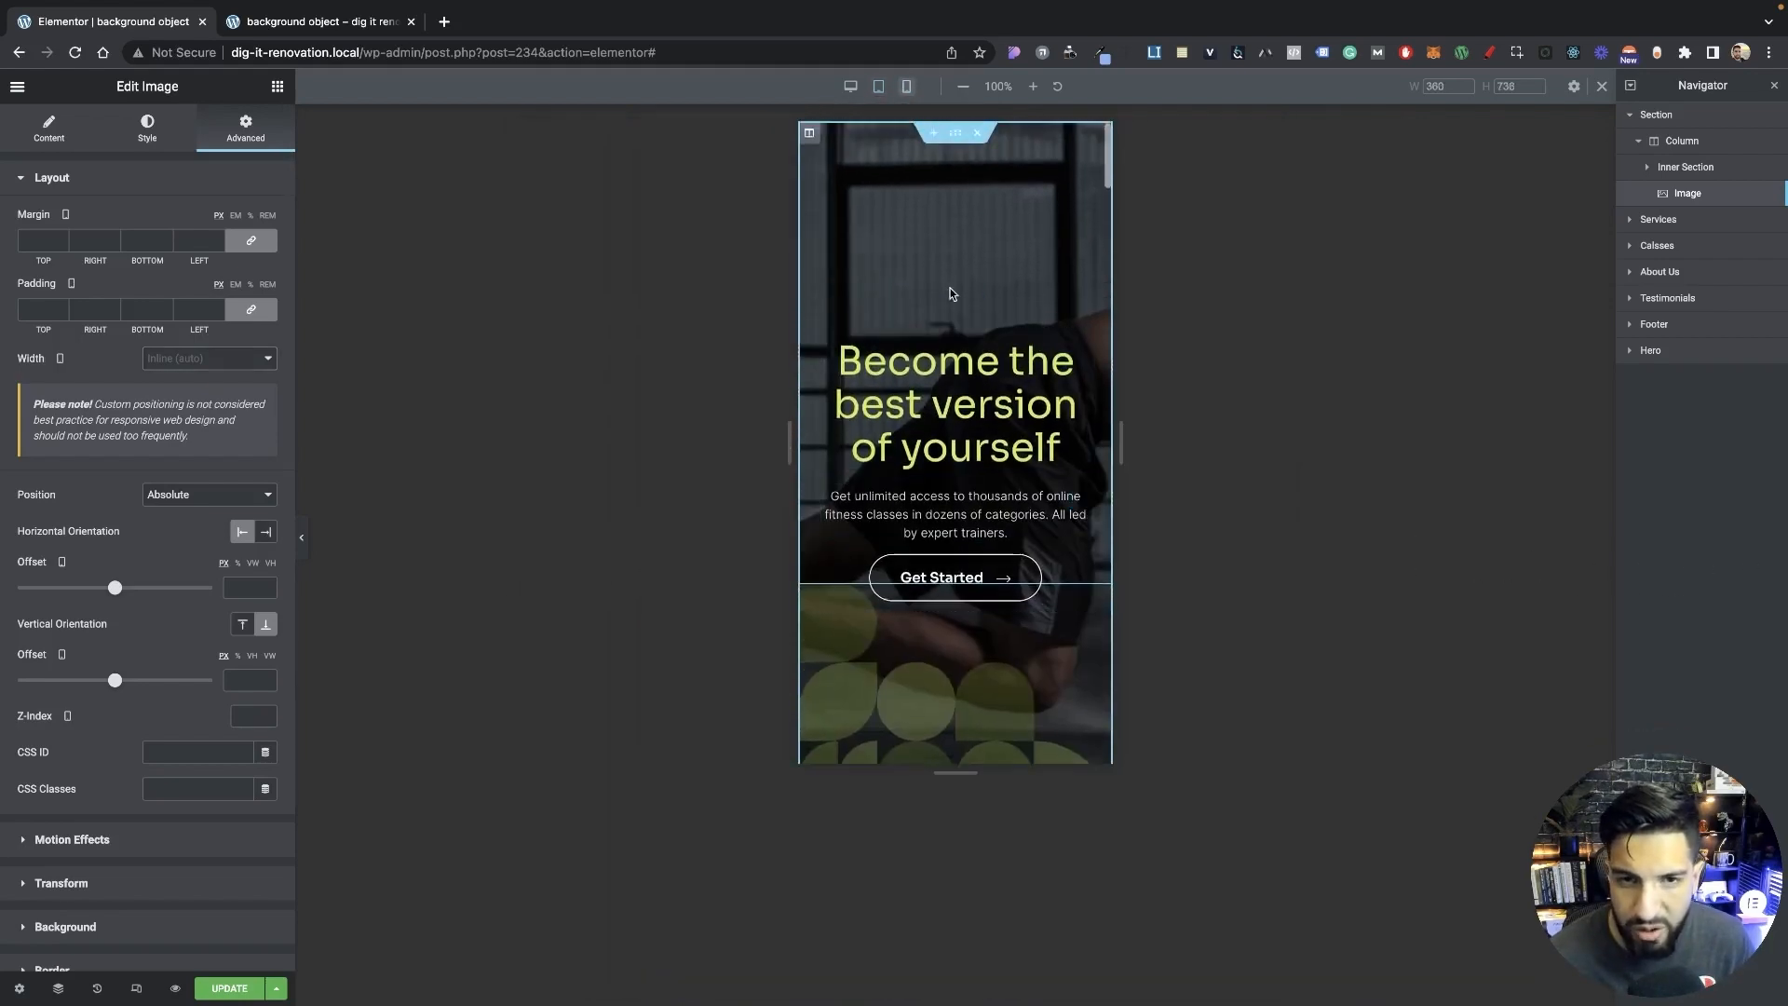
left_click(808, 149)
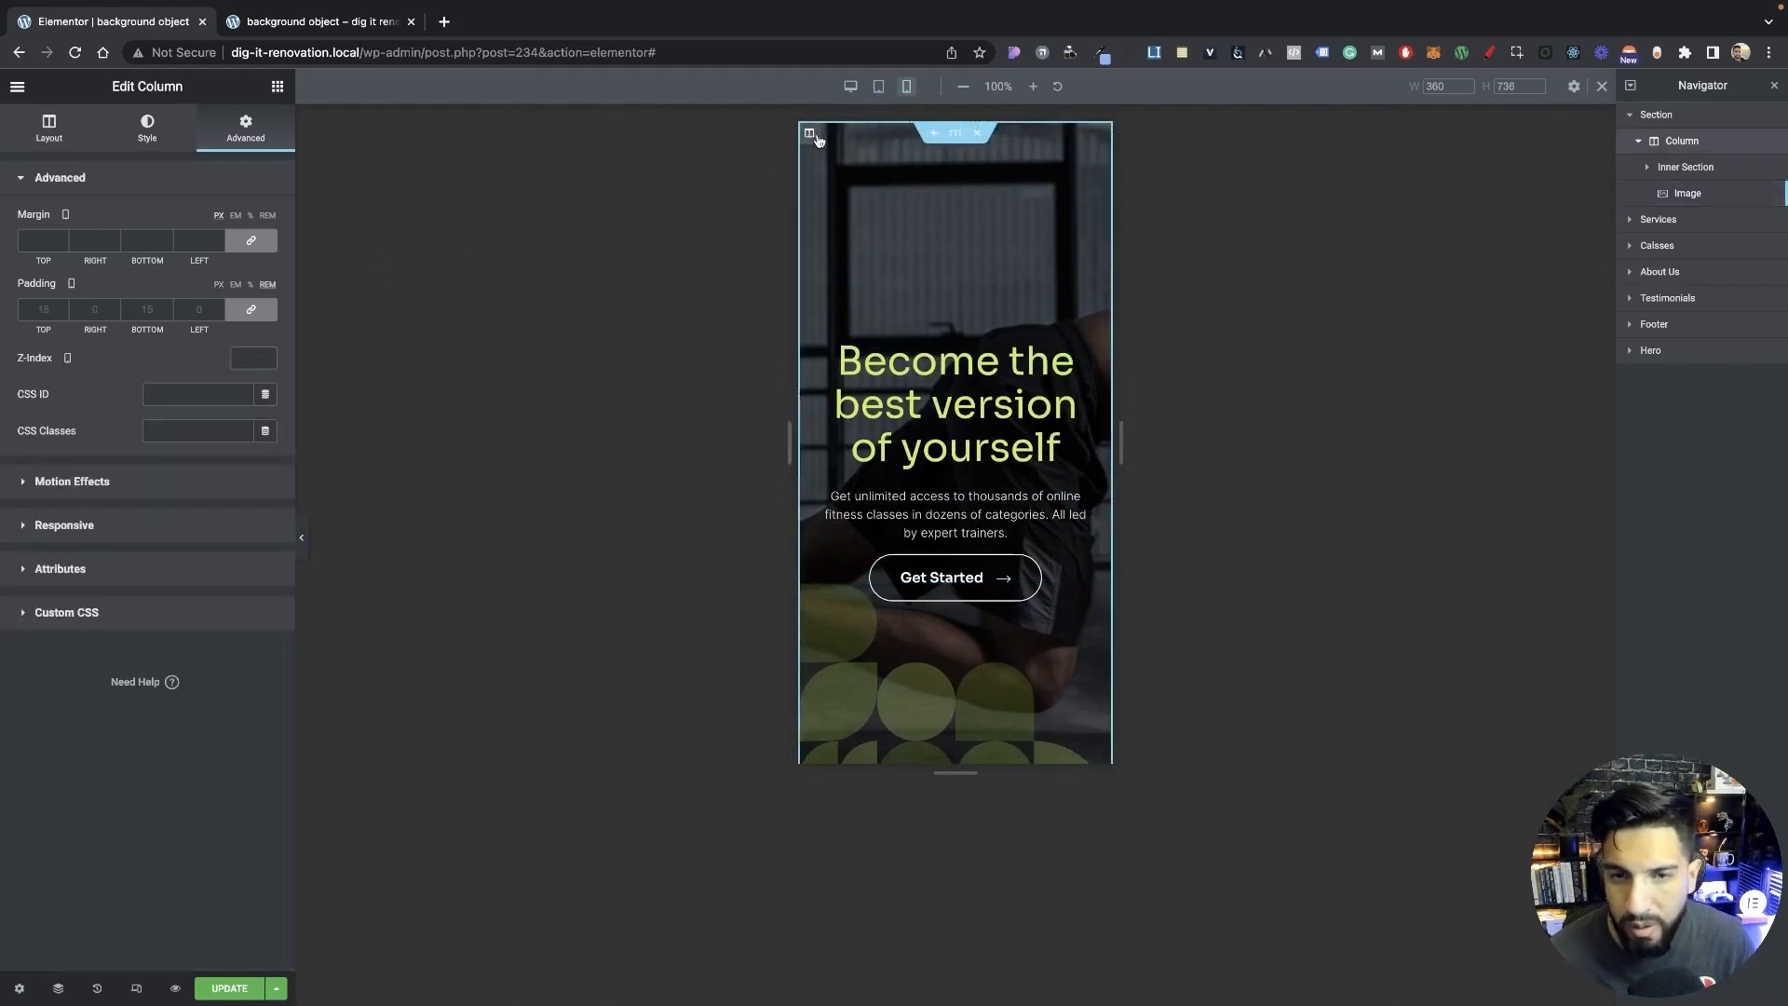
left_click(254, 312)
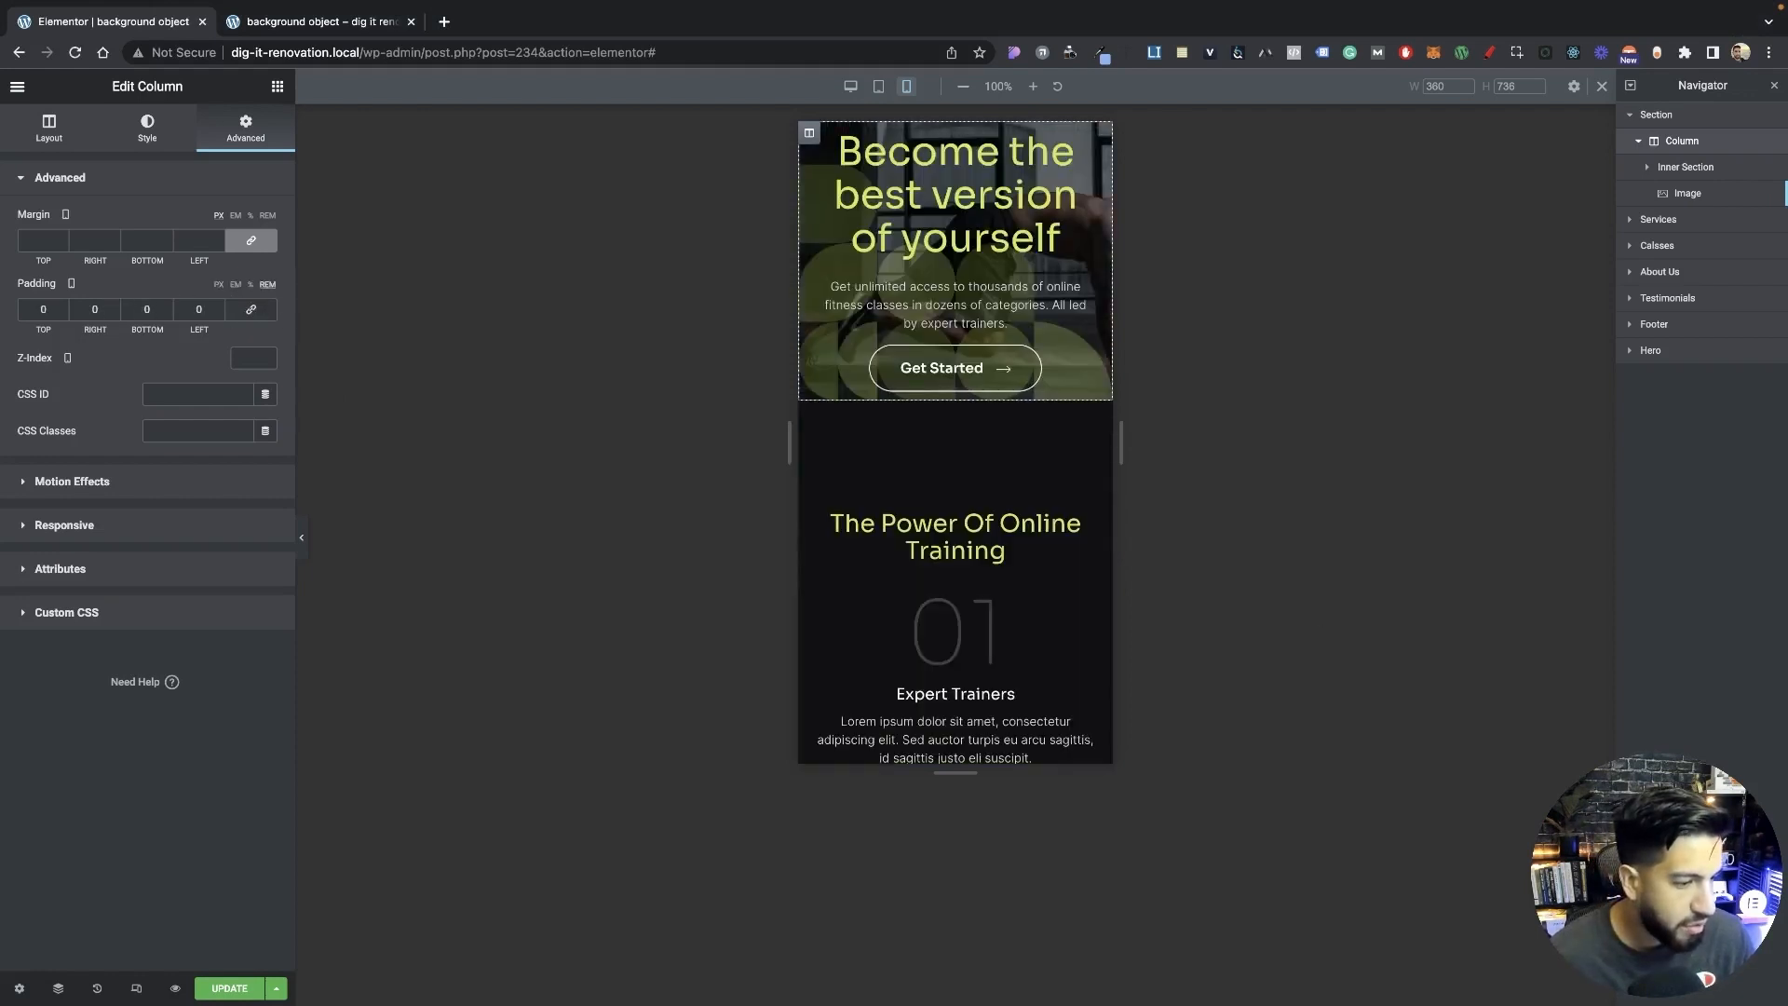
left_click(91, 315)
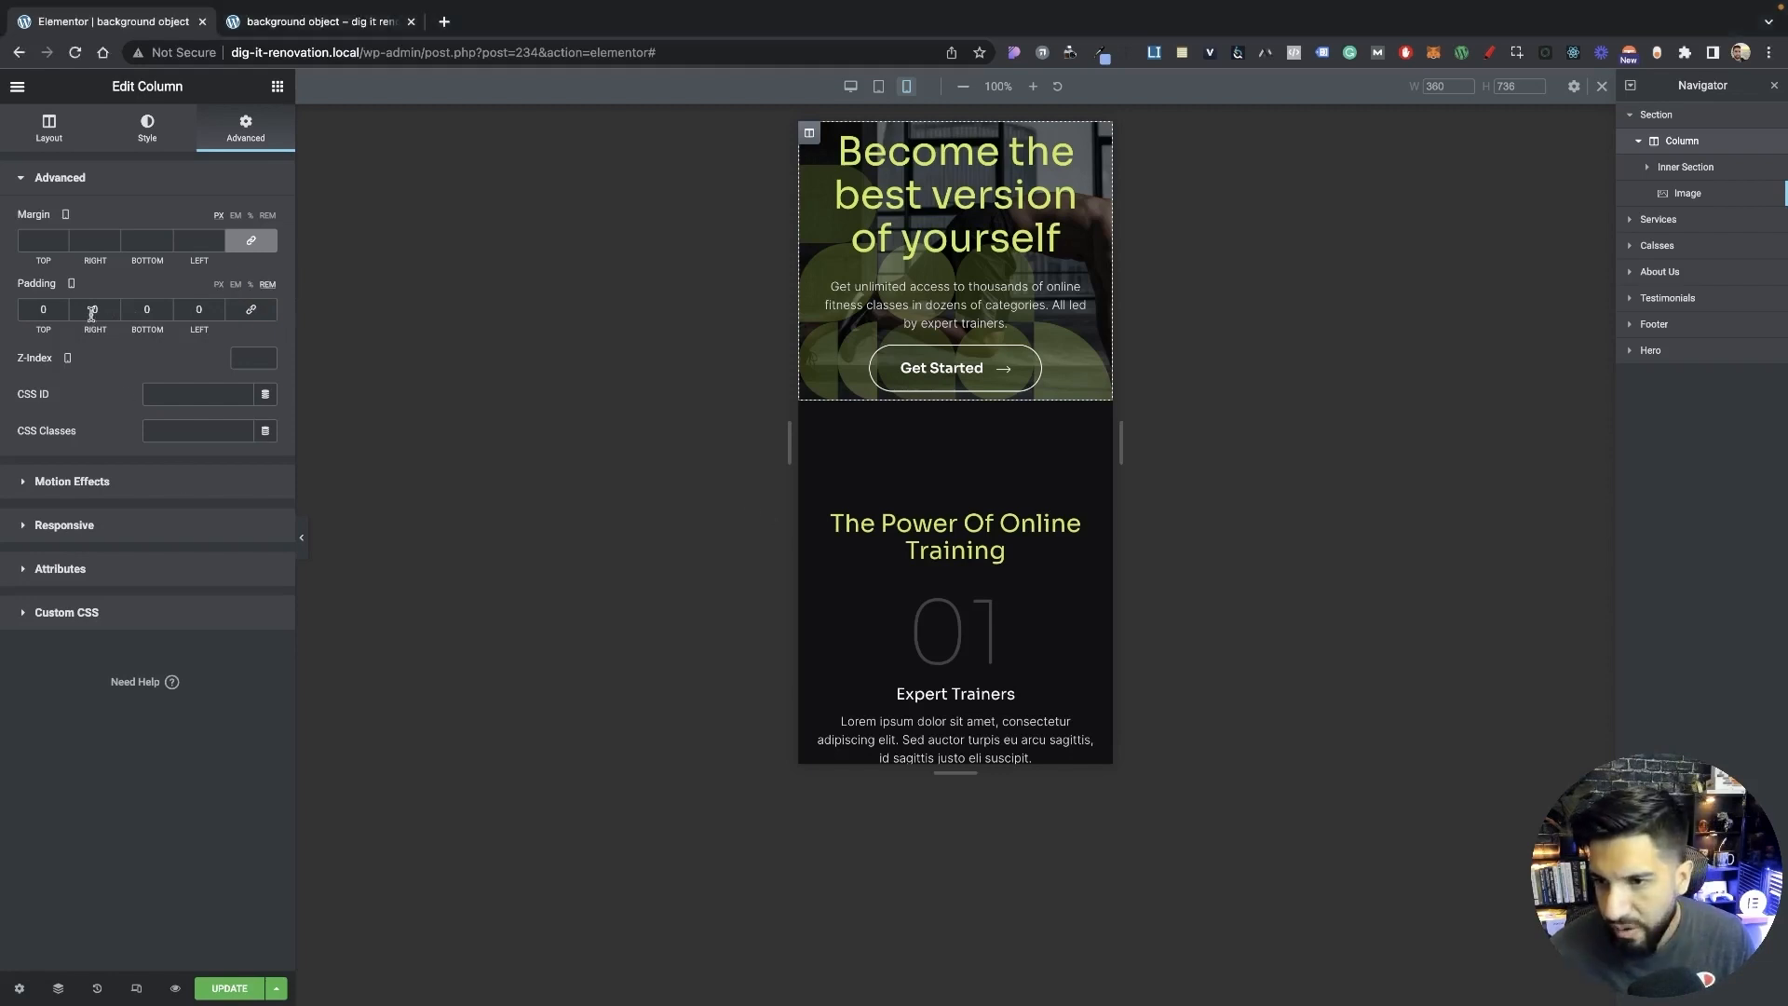
type("5")
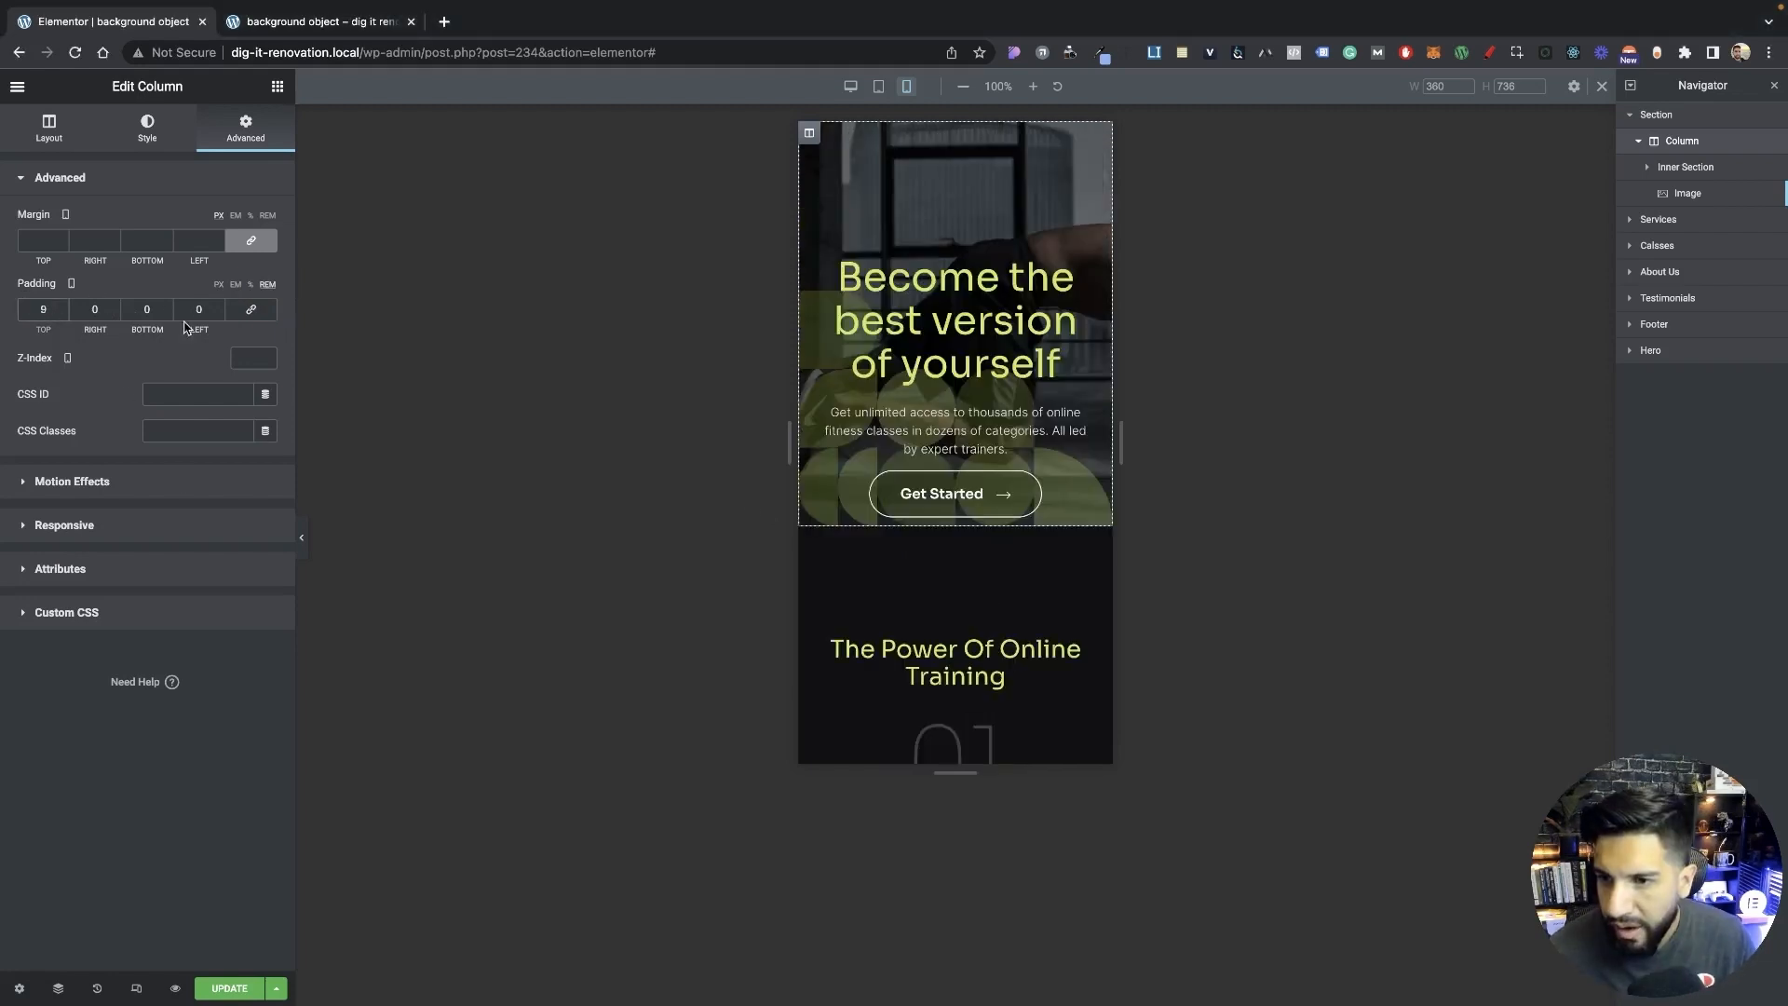
type("9")
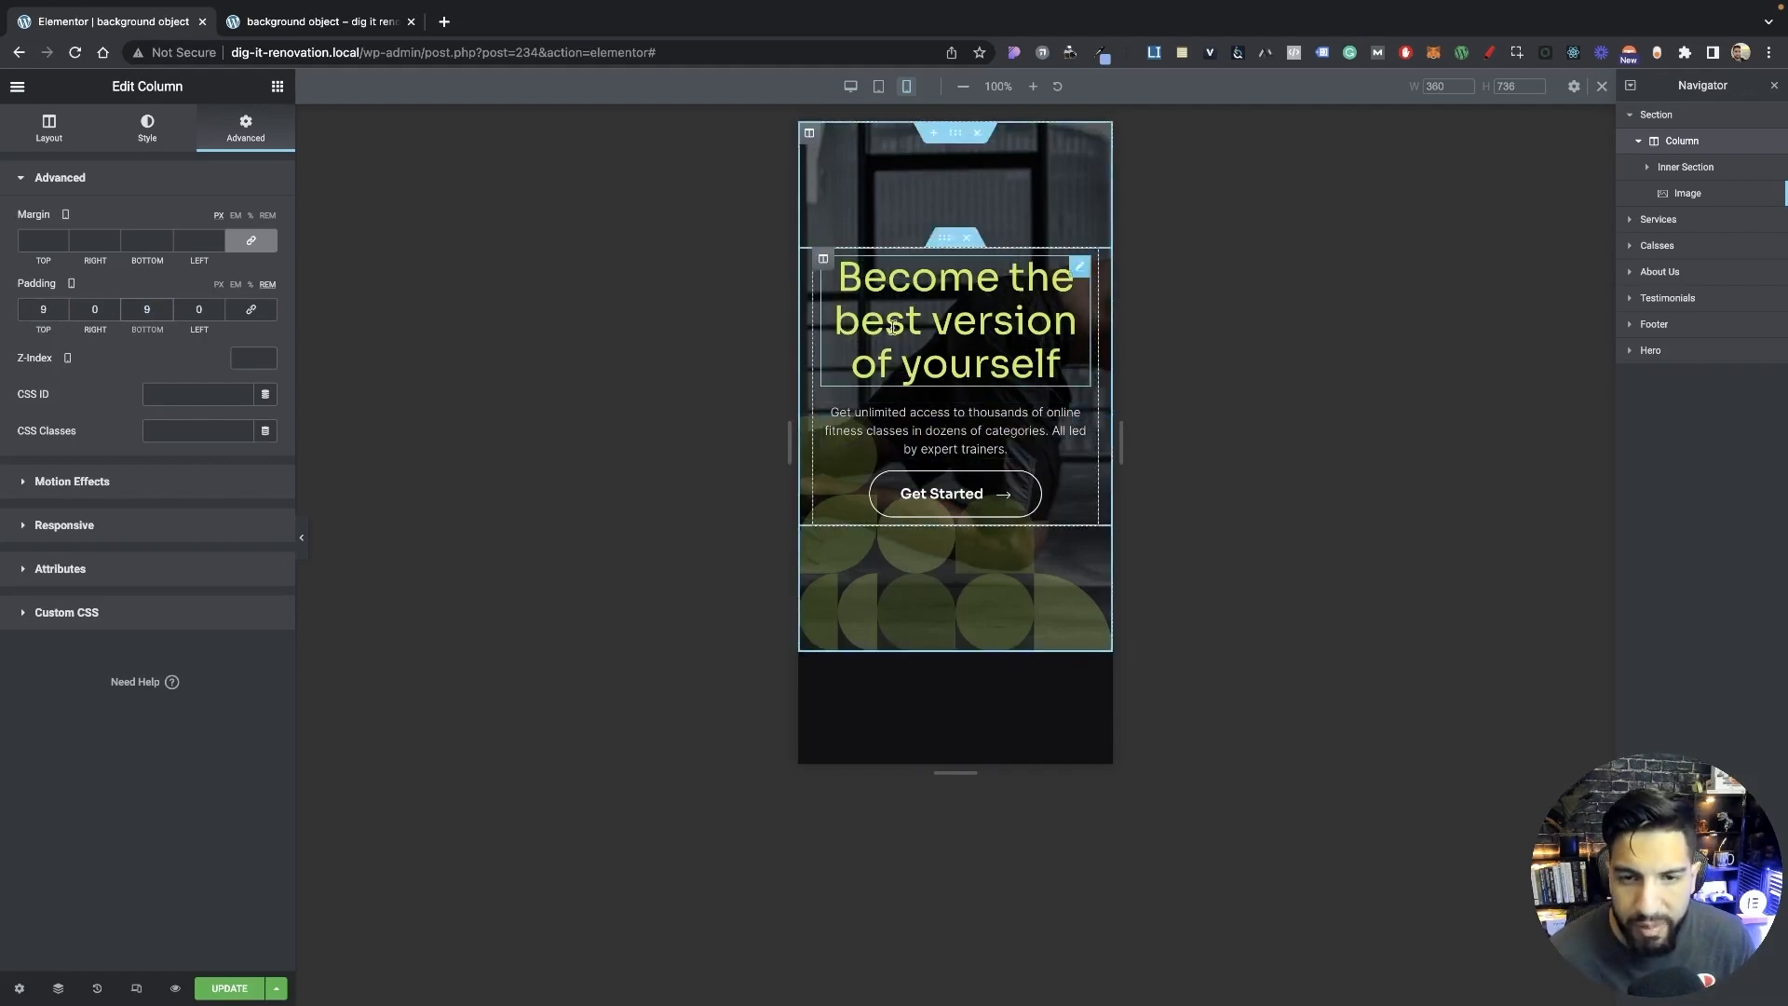
Give the pattern image a custom width of 577 px on mobile and update the page.
left_click(830, 272)
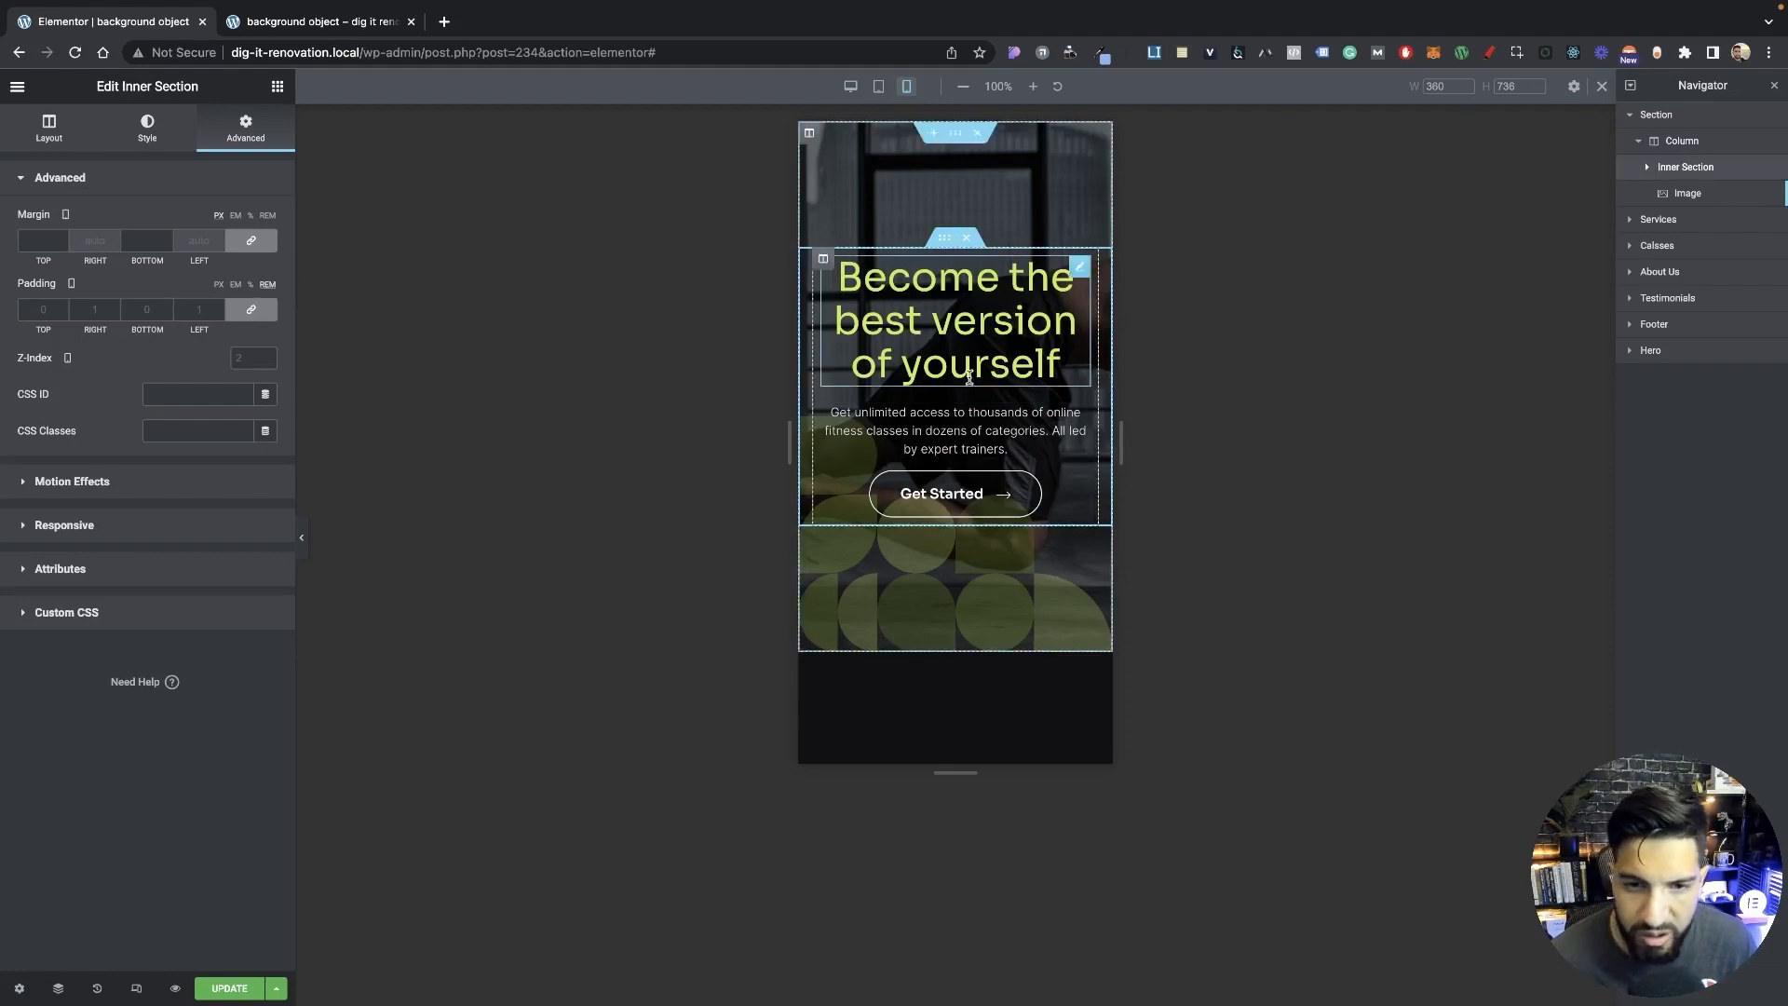
left_click(959, 607)
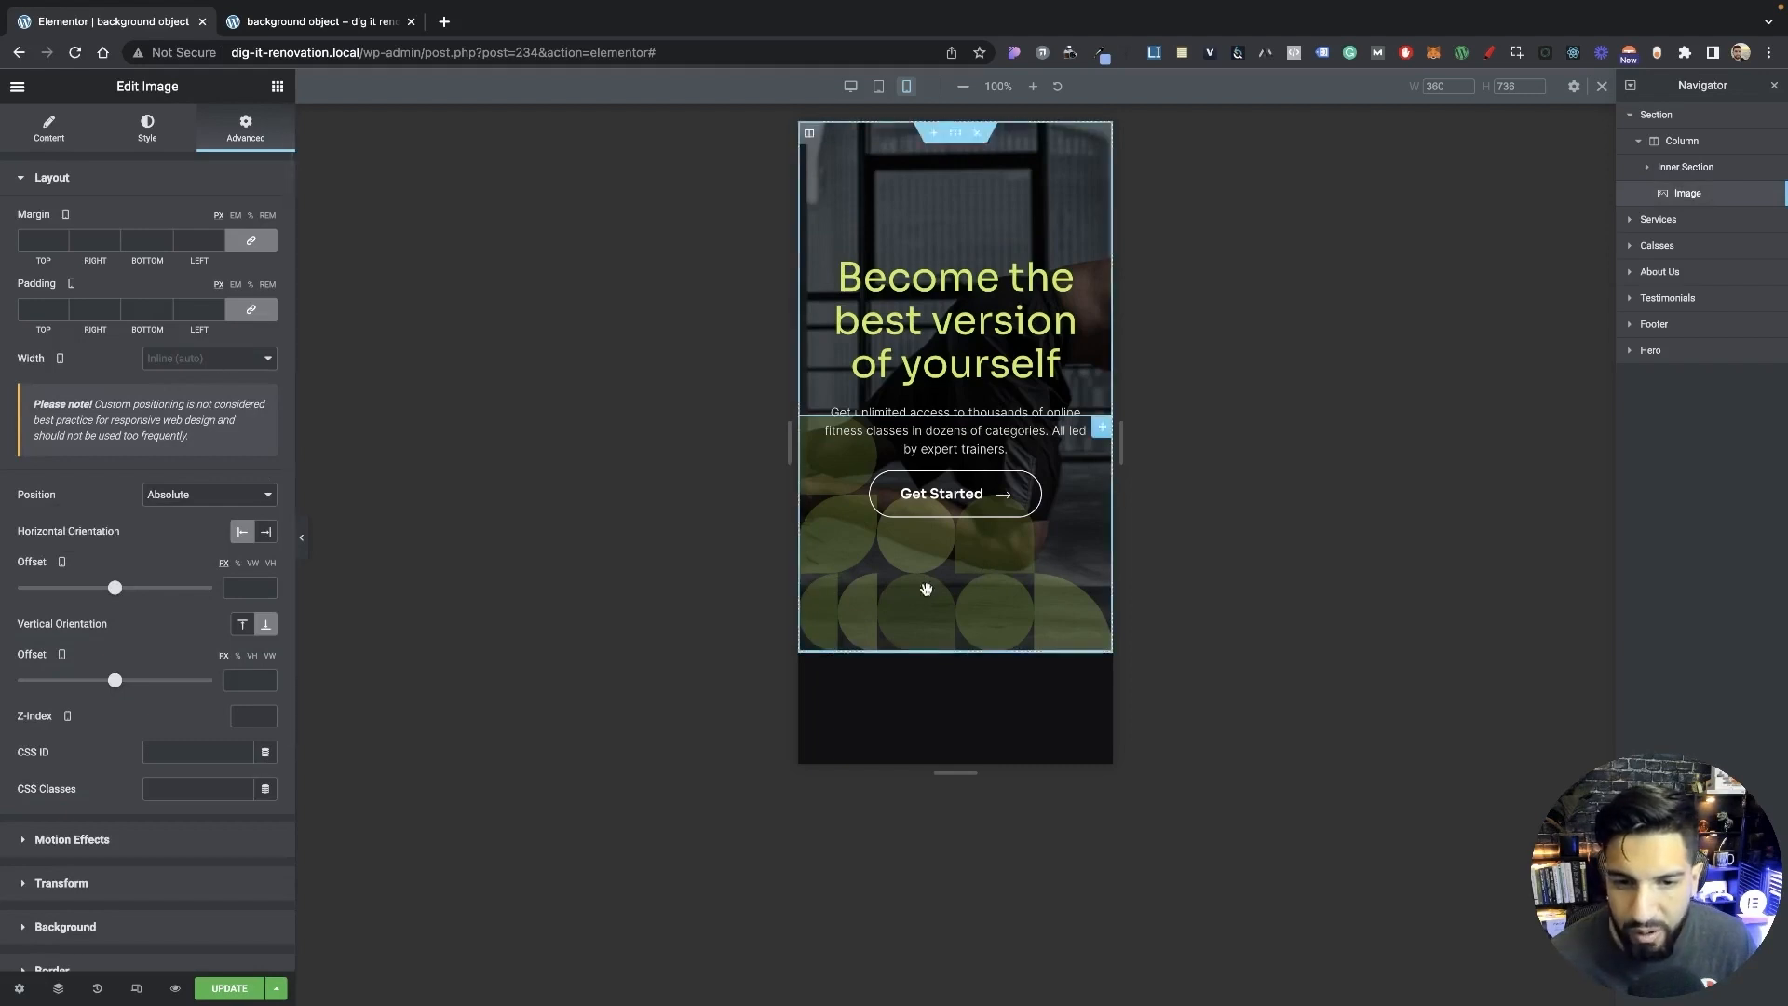
left_click(197, 362)
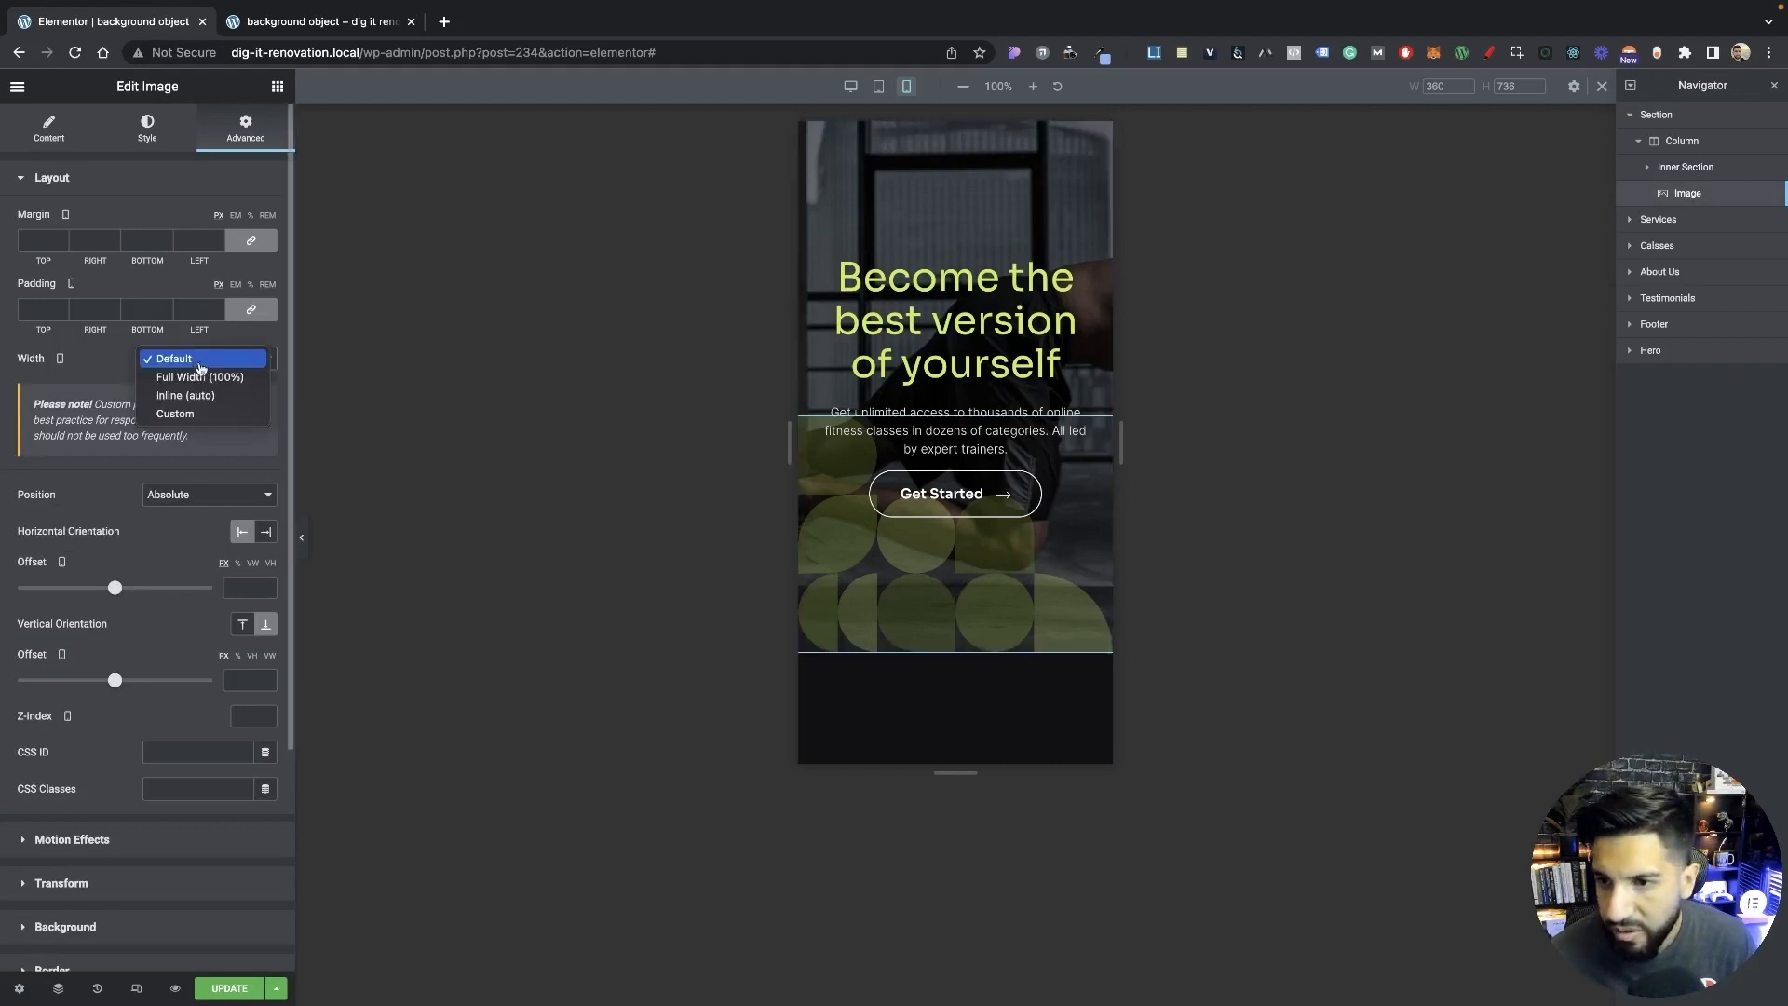
left_click(213, 421)
mouse_move(142, 421)
left_mouse_down()
mouse_move(160, 417)
mouse_move(132, 417)
left_mouse_up()
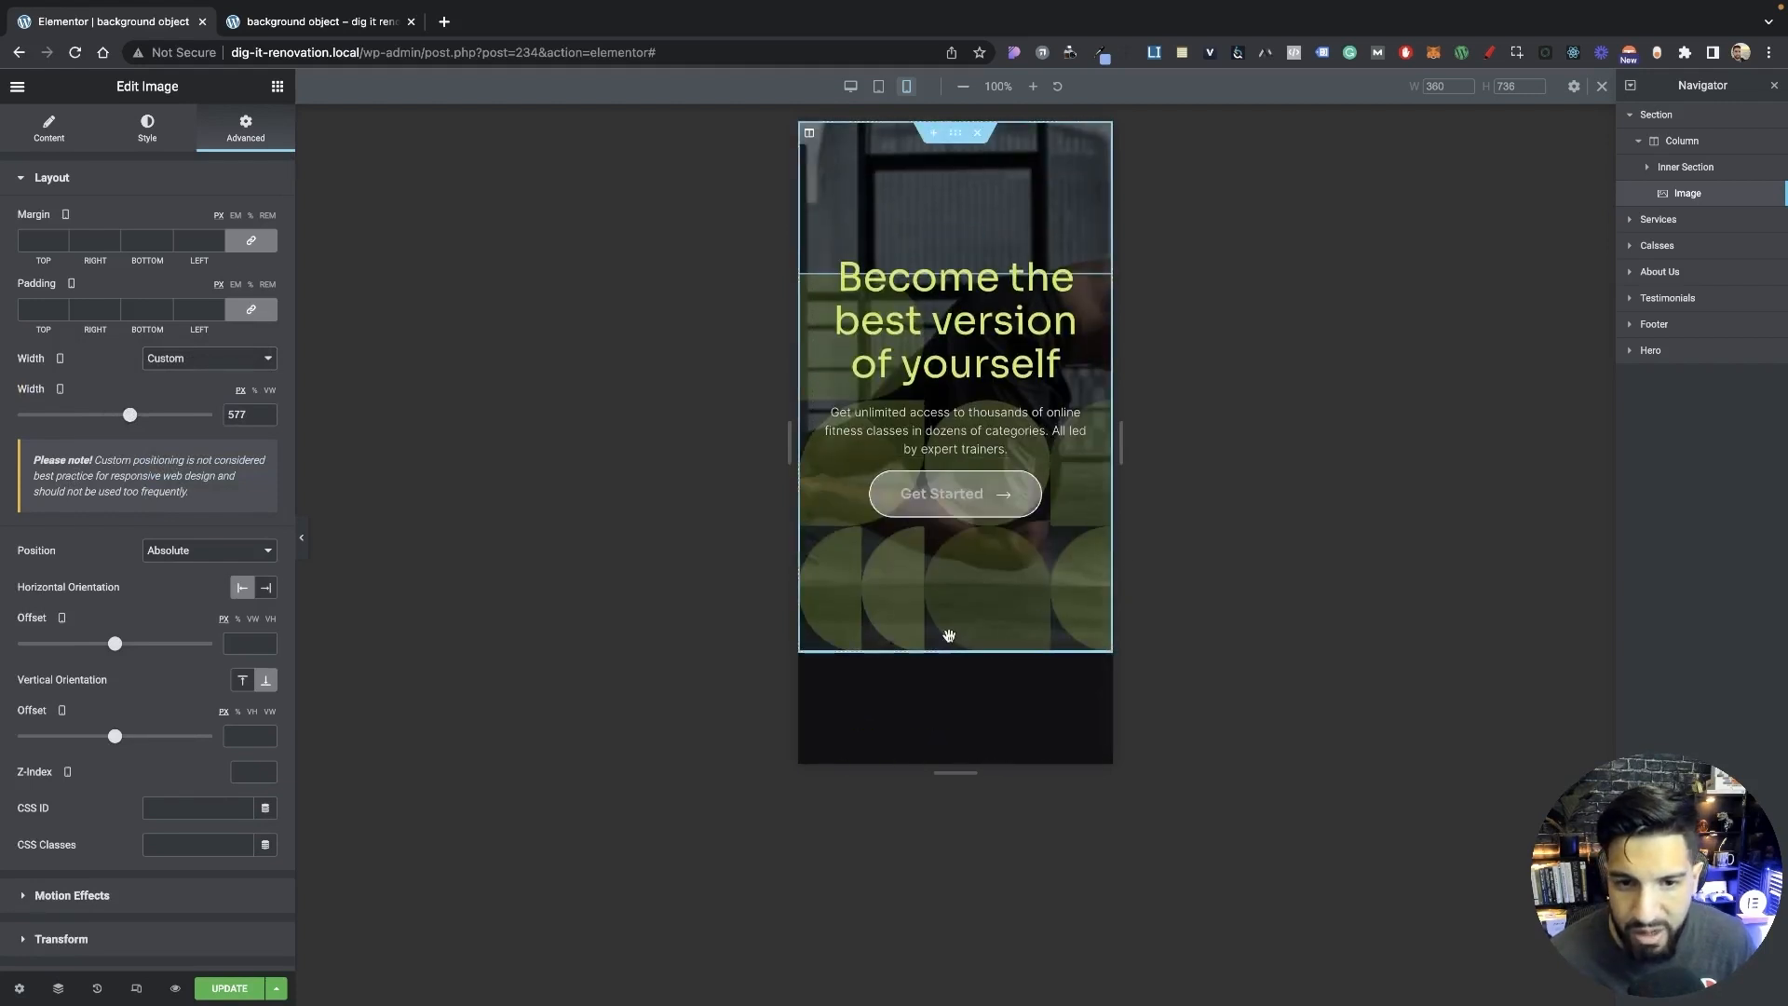
left_click(239, 994)
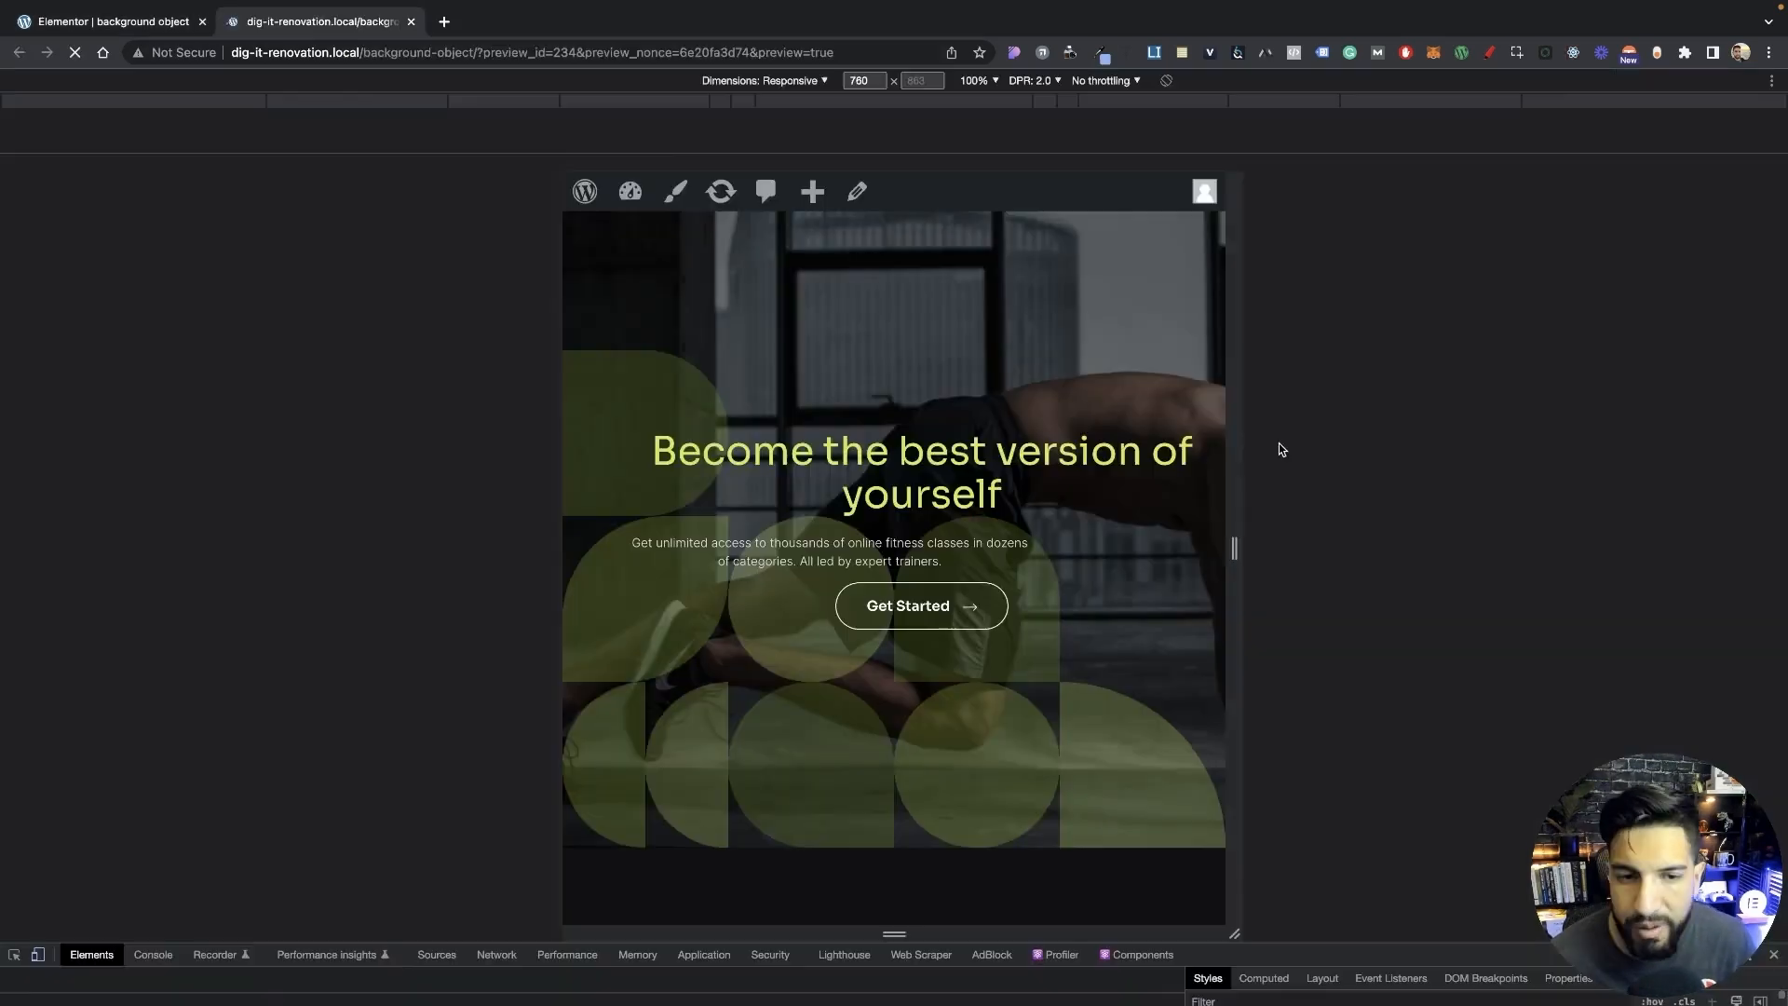
Check the live preview at tablet and mobile widths down to 447 px, and close it.
left_click(307, 26)
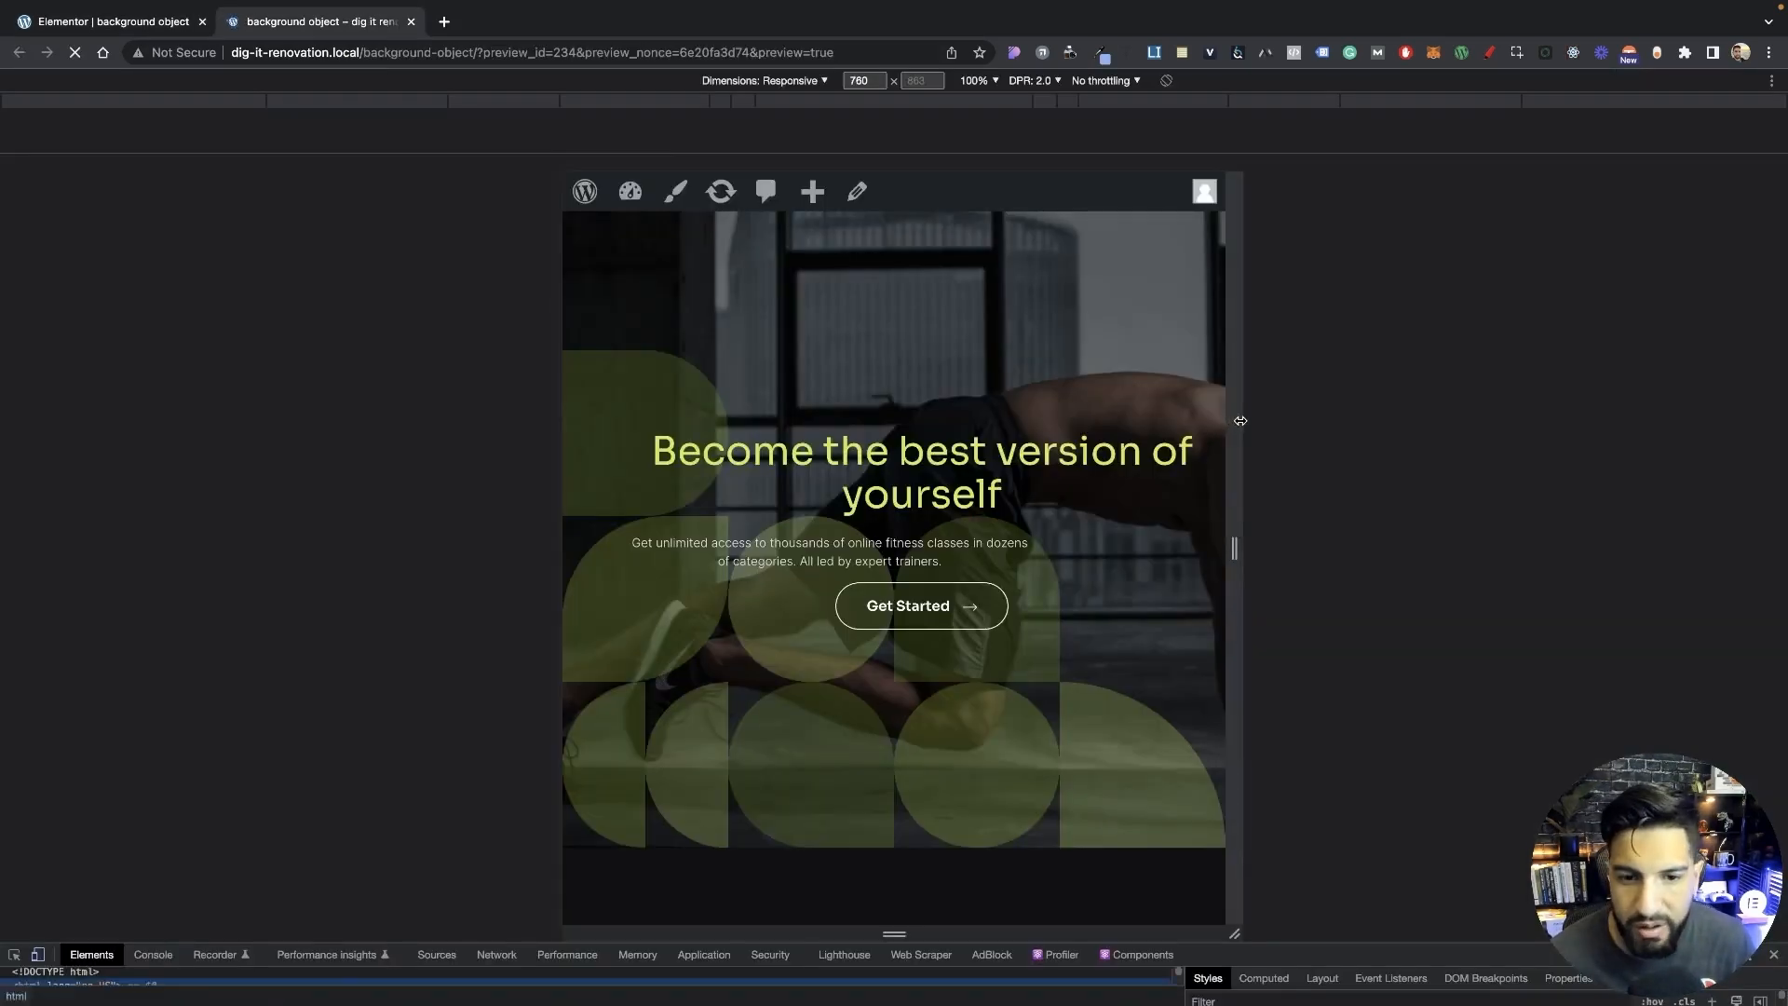
left_click_drag(1231, 425, 1101, 399)
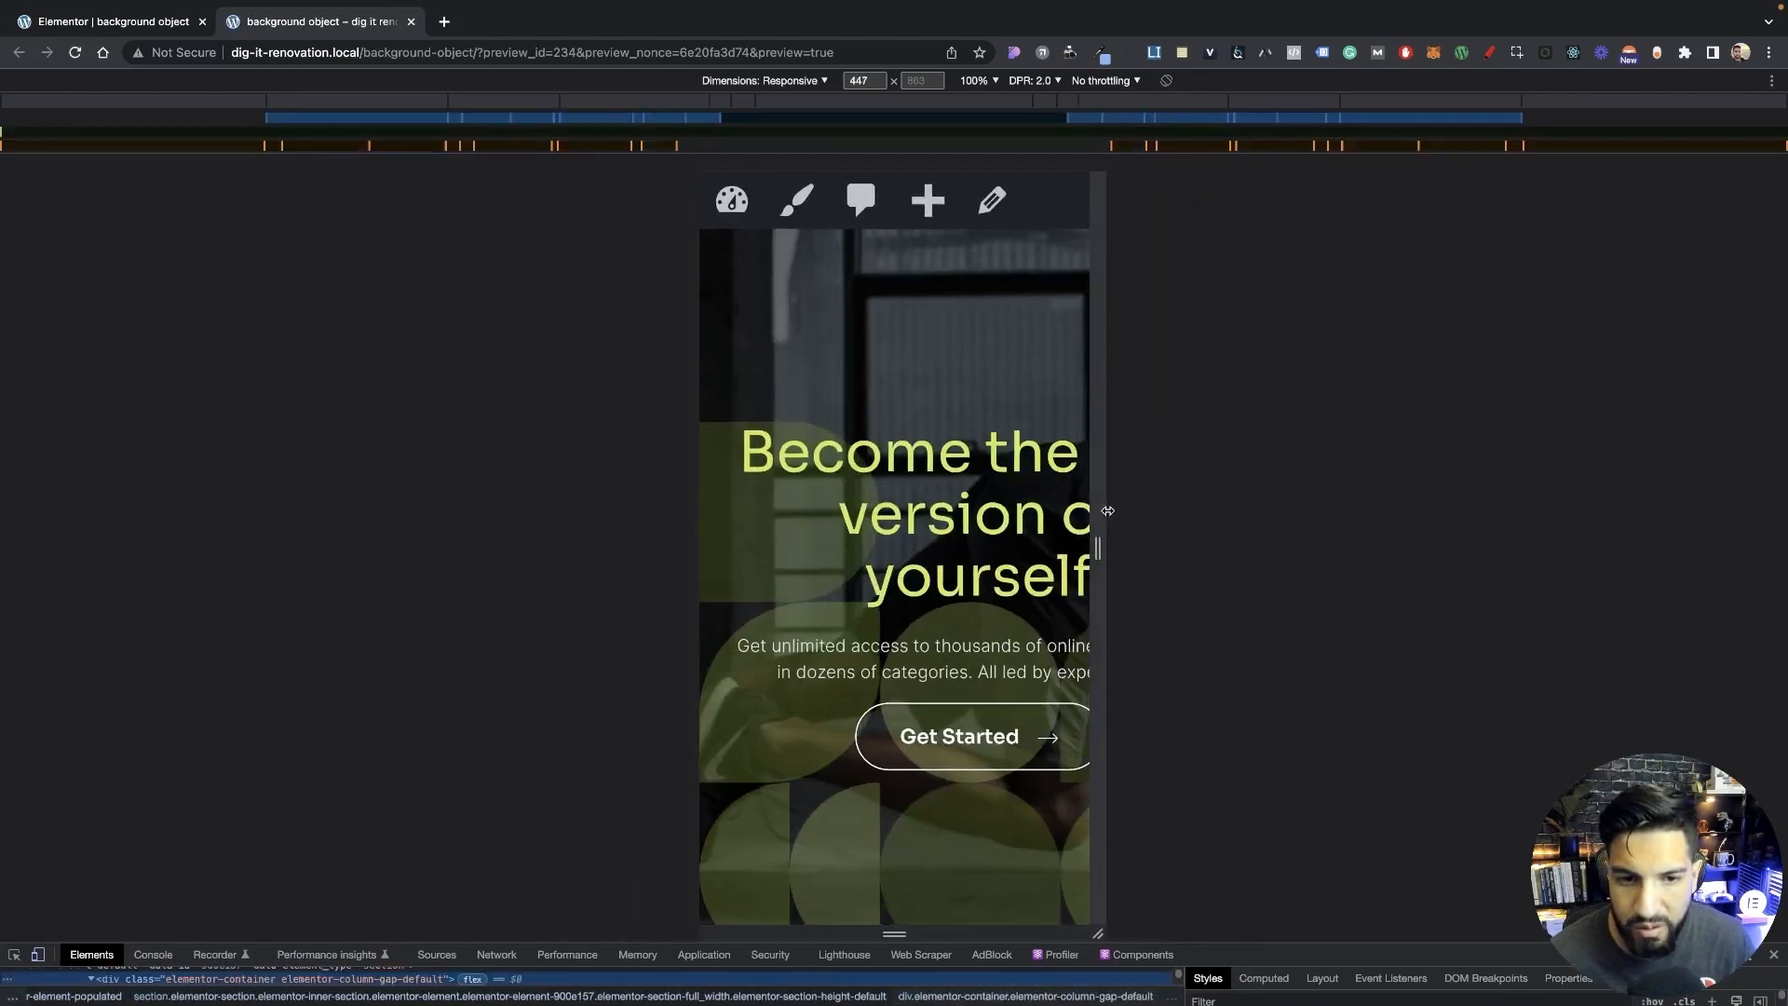
left_click_drag(1104, 510, 1129, 512)
scroll(772, 475, "right", 1)
left_click_drag(772, 476, 723, 446)
left_click(410, 22)
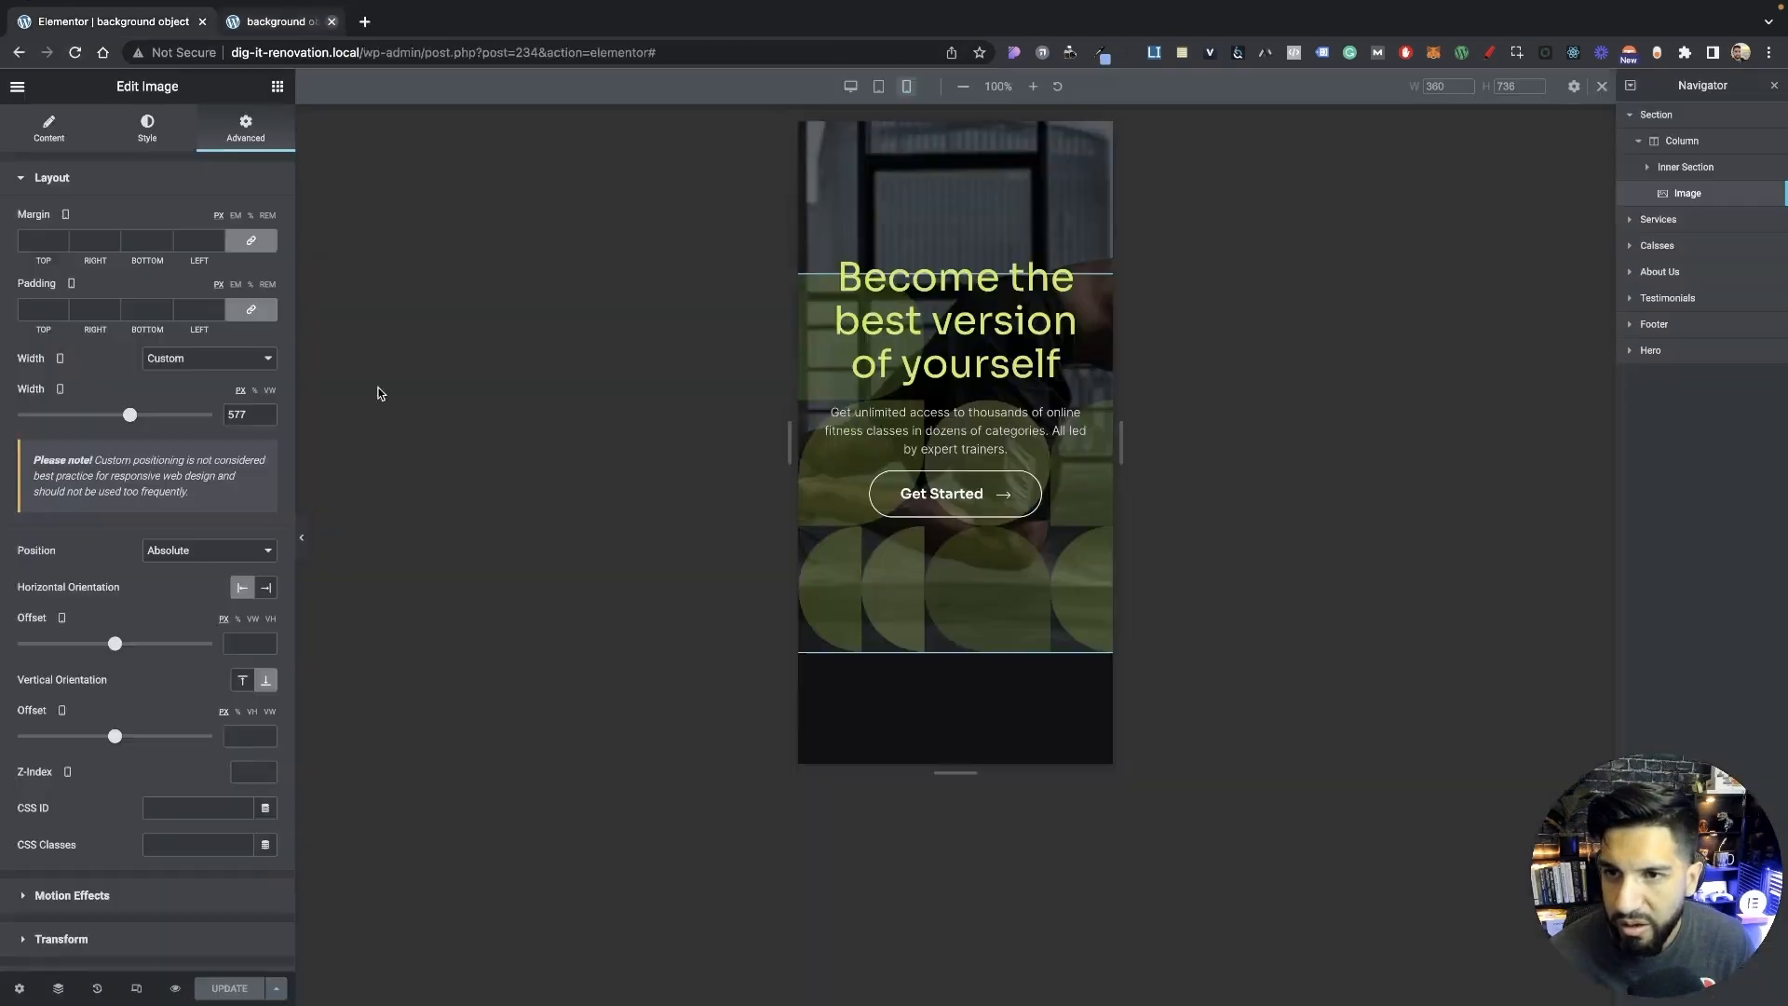
Reopen the live preview in responsive mode and examine a 361 px wide viewport for sideways overflow of the pattern.
key("ctrl+shift+t")
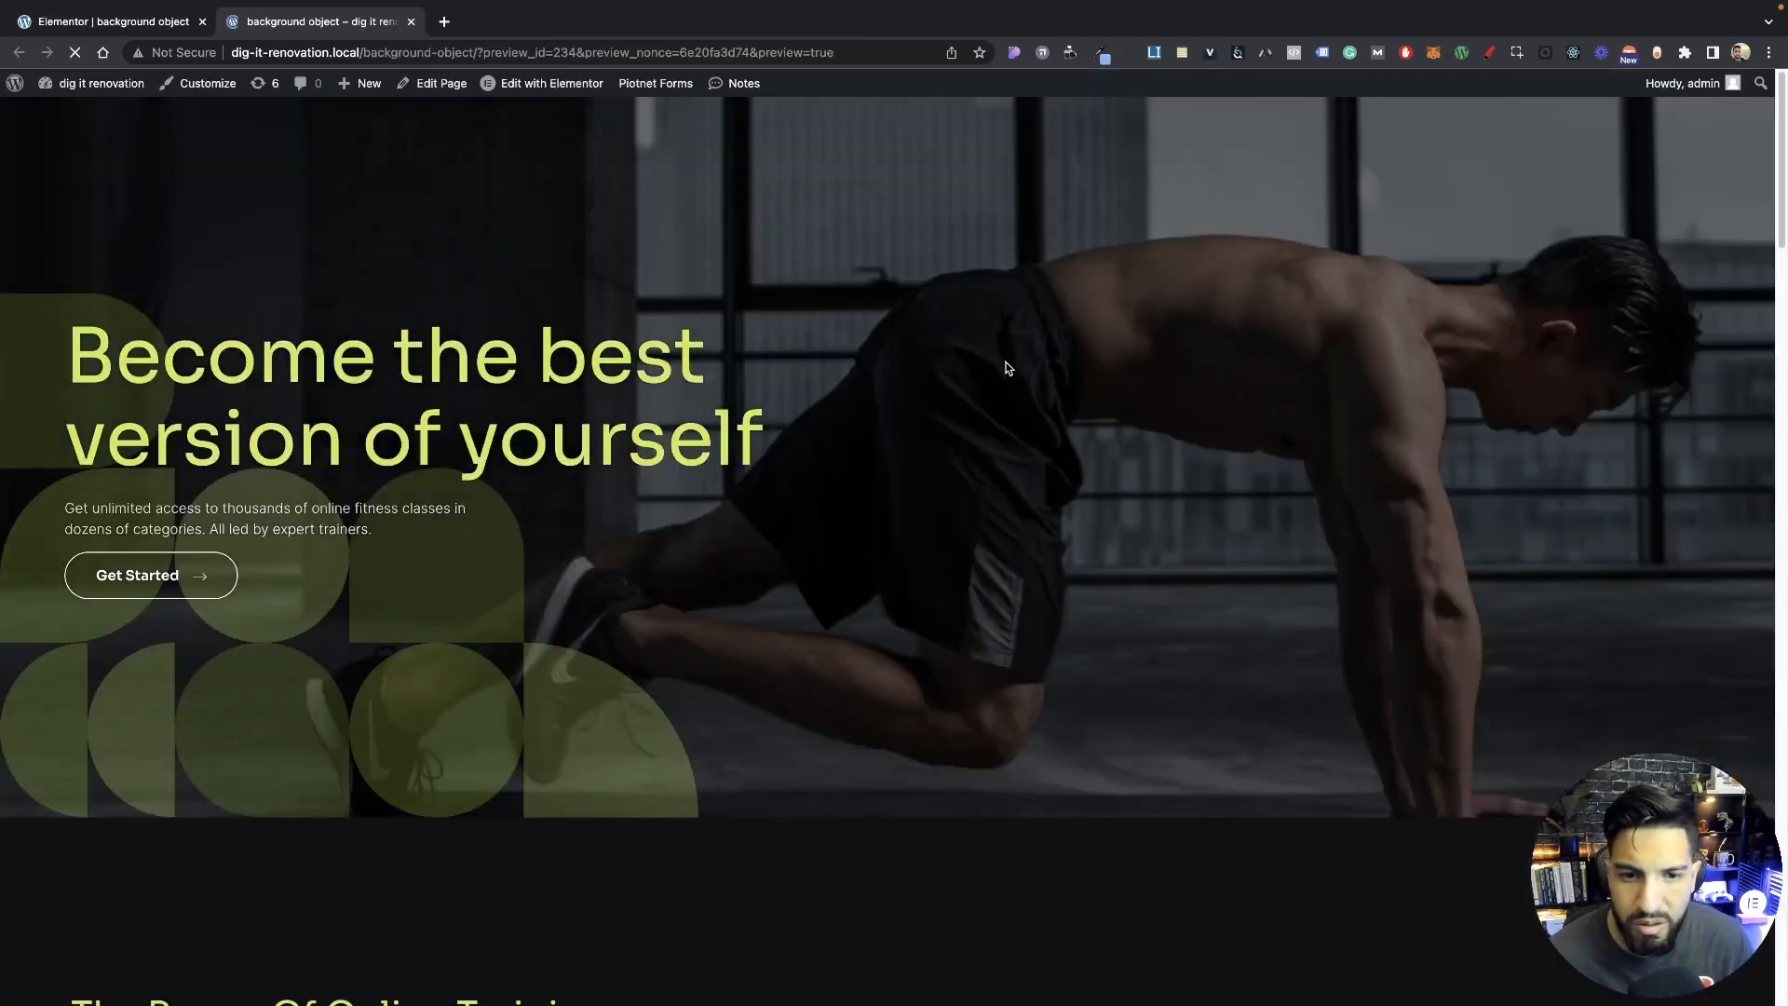
right_click(1006, 358)
left_click(1093, 747)
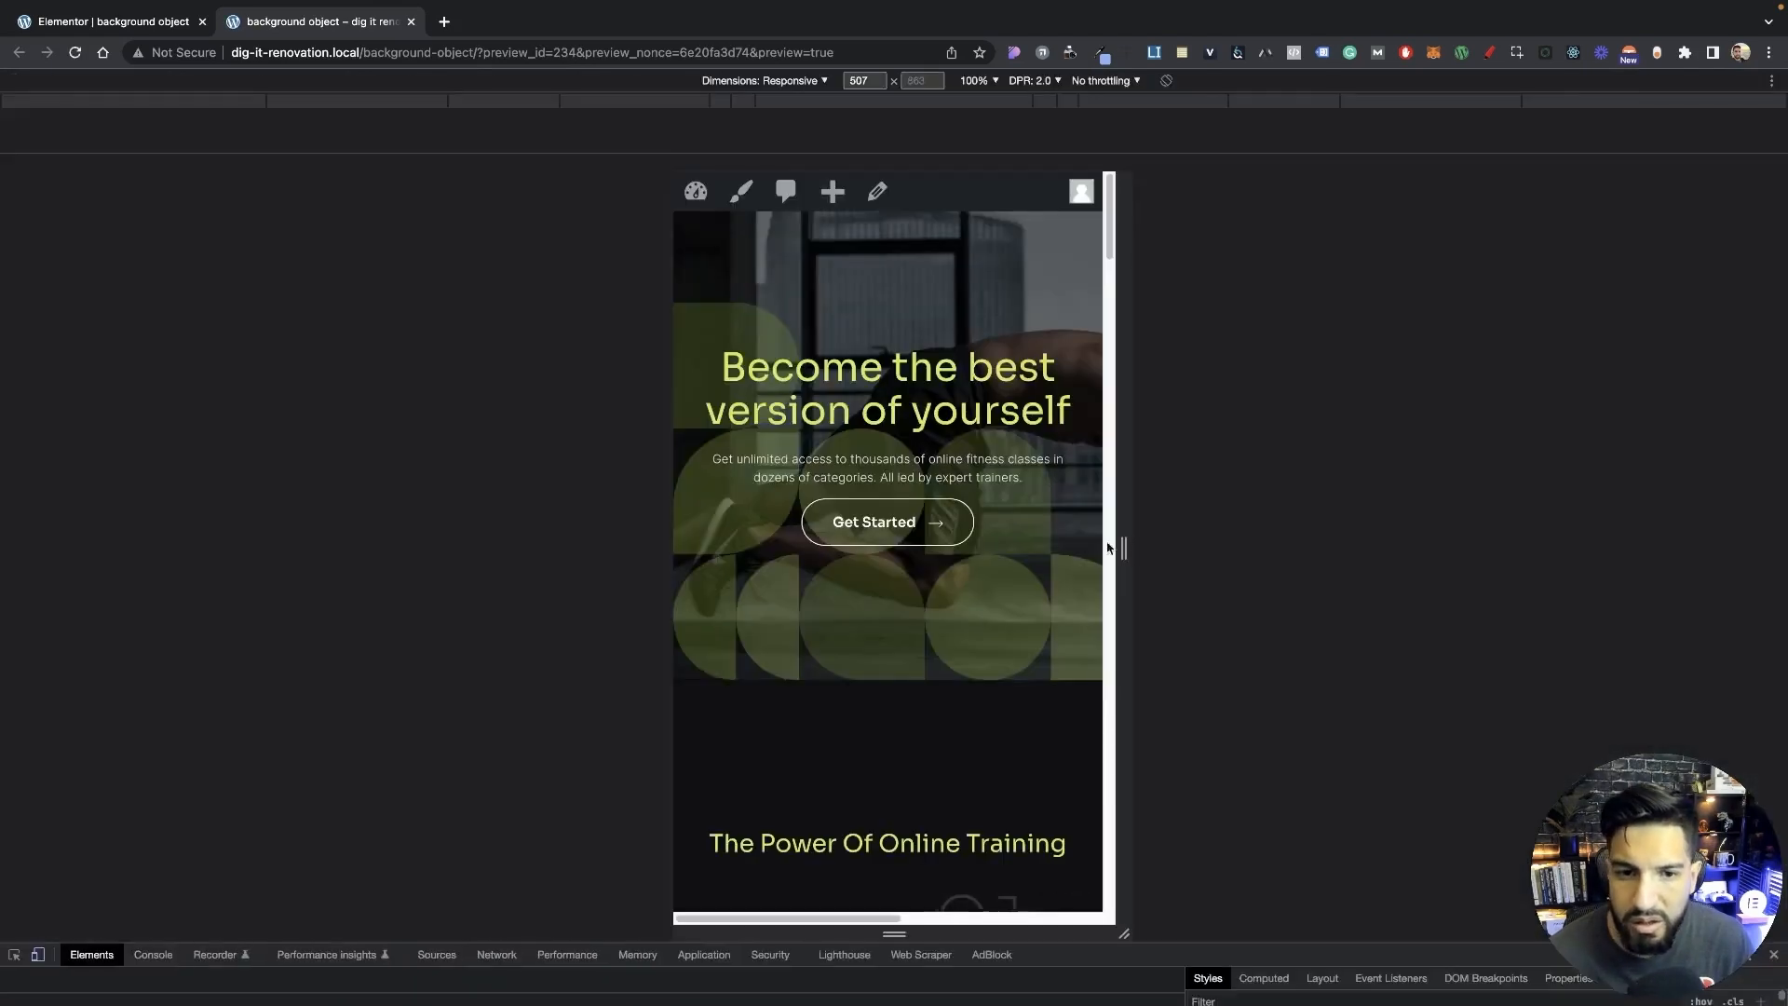
left_click_drag(1122, 535, 1060, 545)
scroll(819, 823, "right", 3)
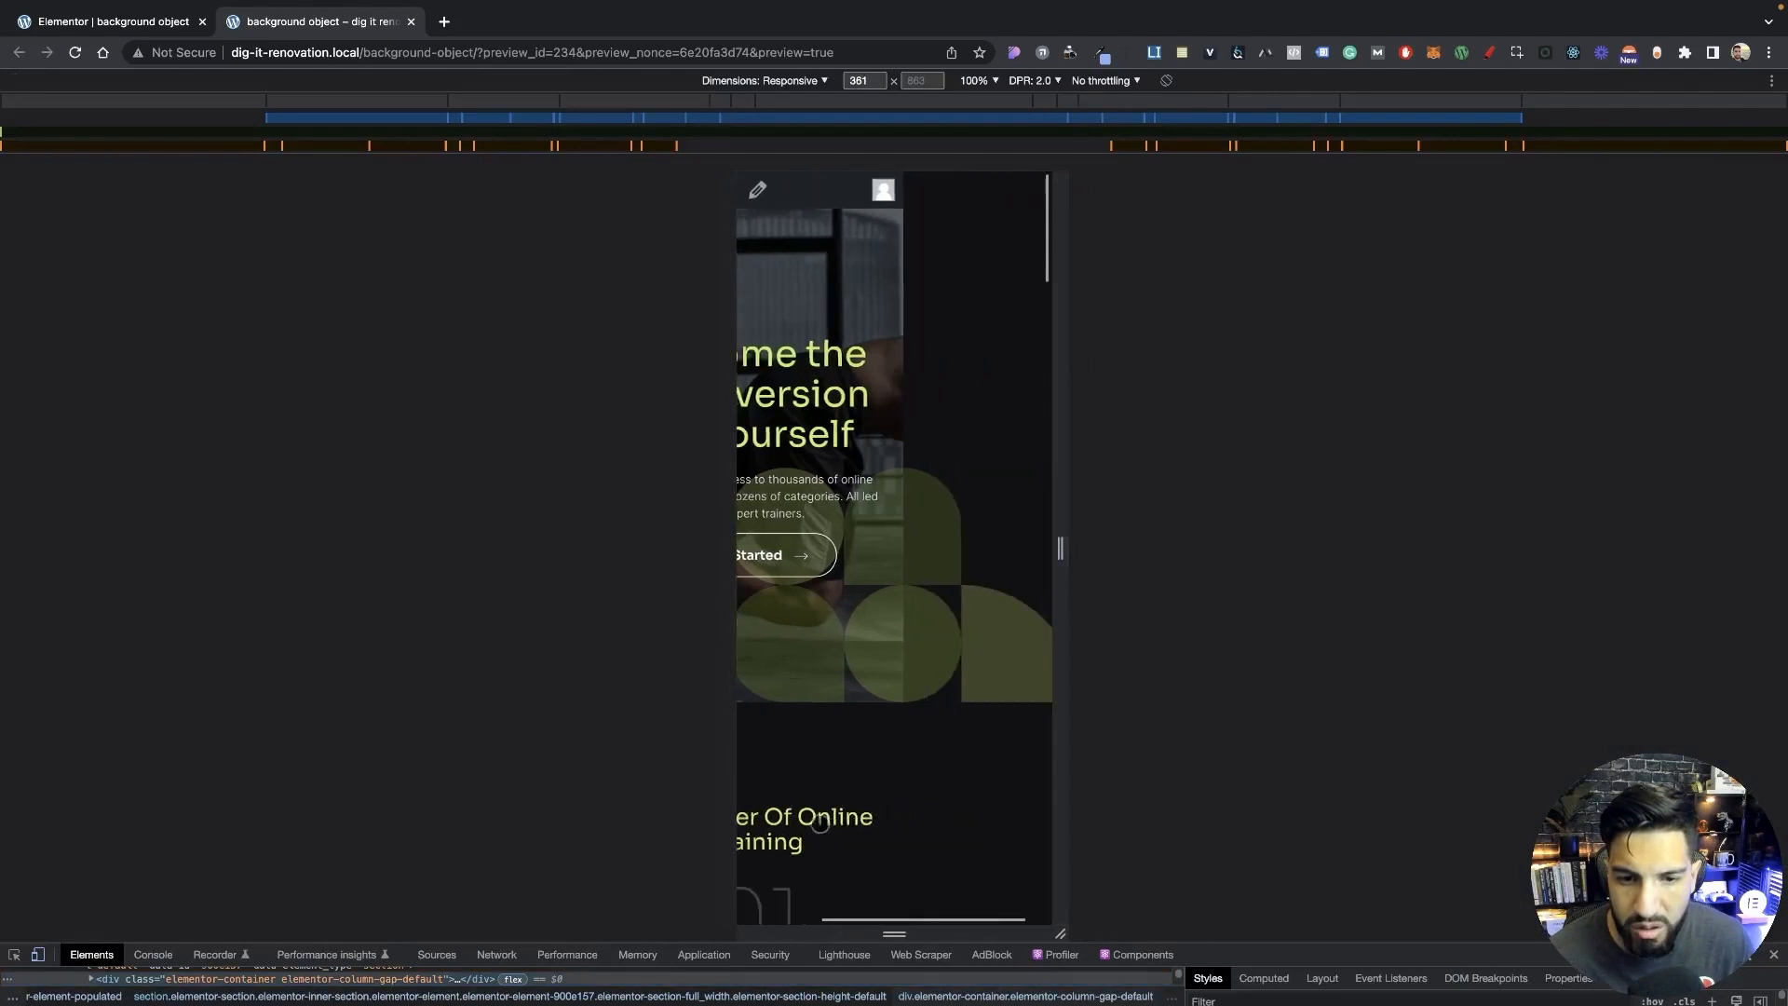
left_click_drag(820, 824, 818, 758)
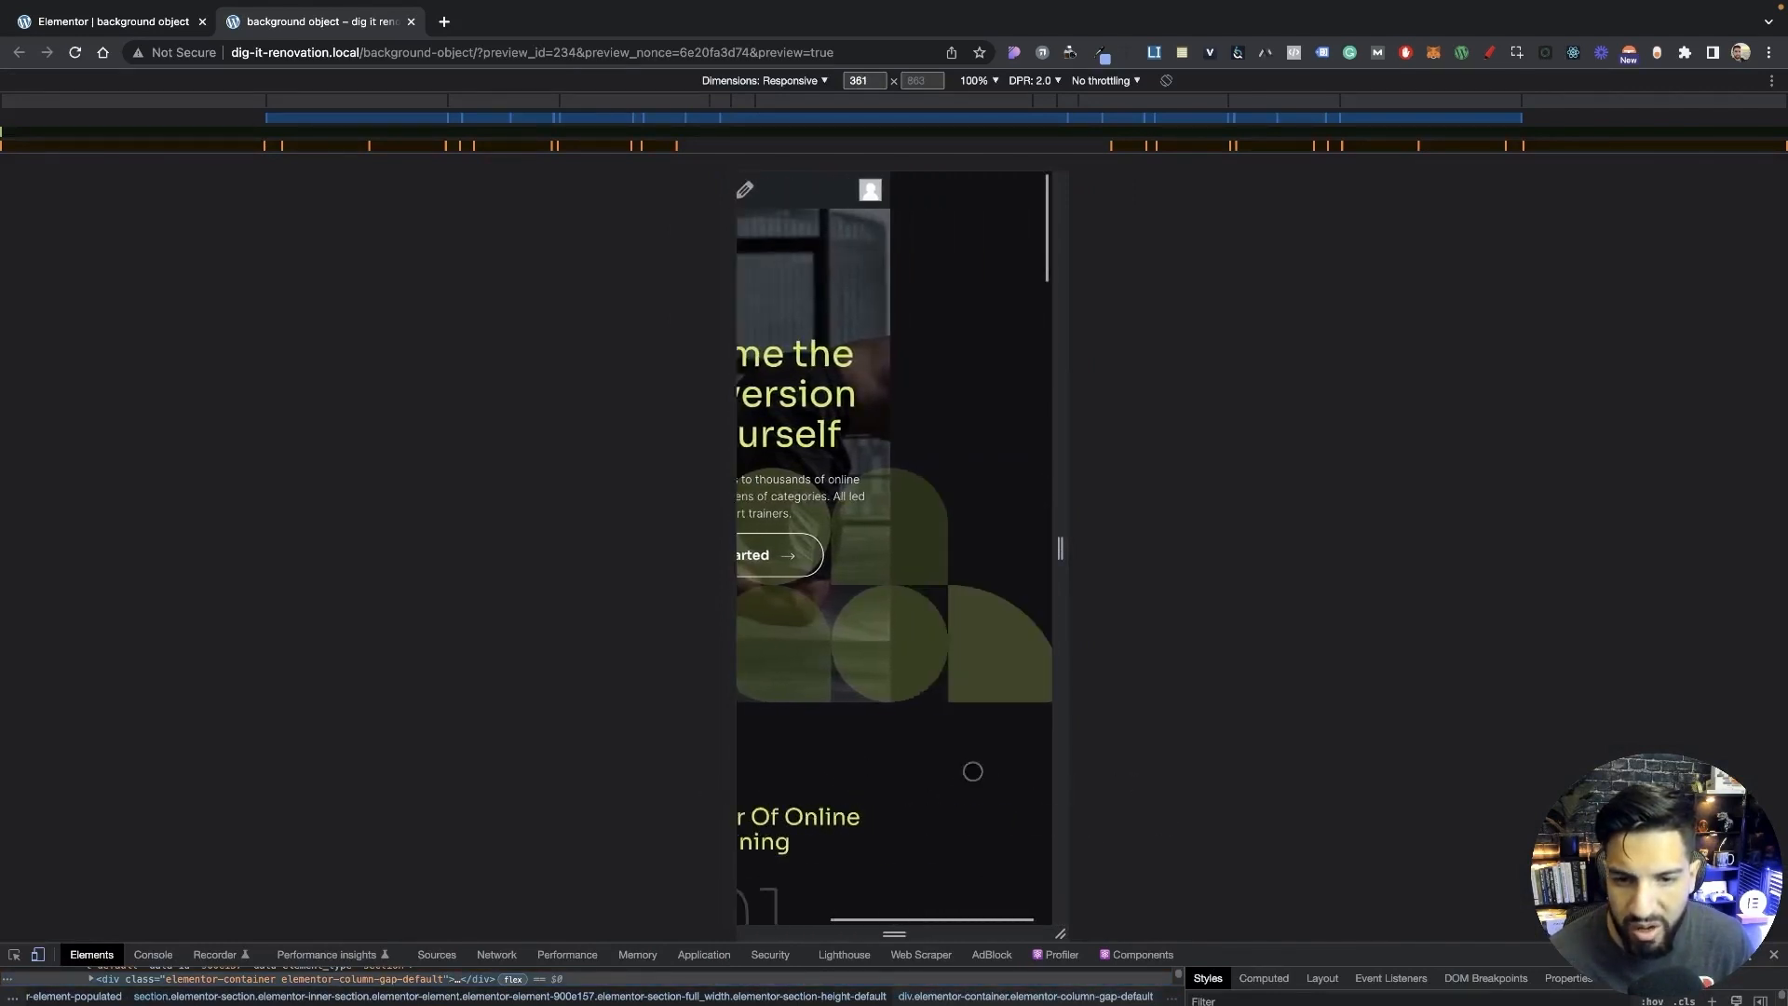
left_click_drag(972, 771, 1233, 786)
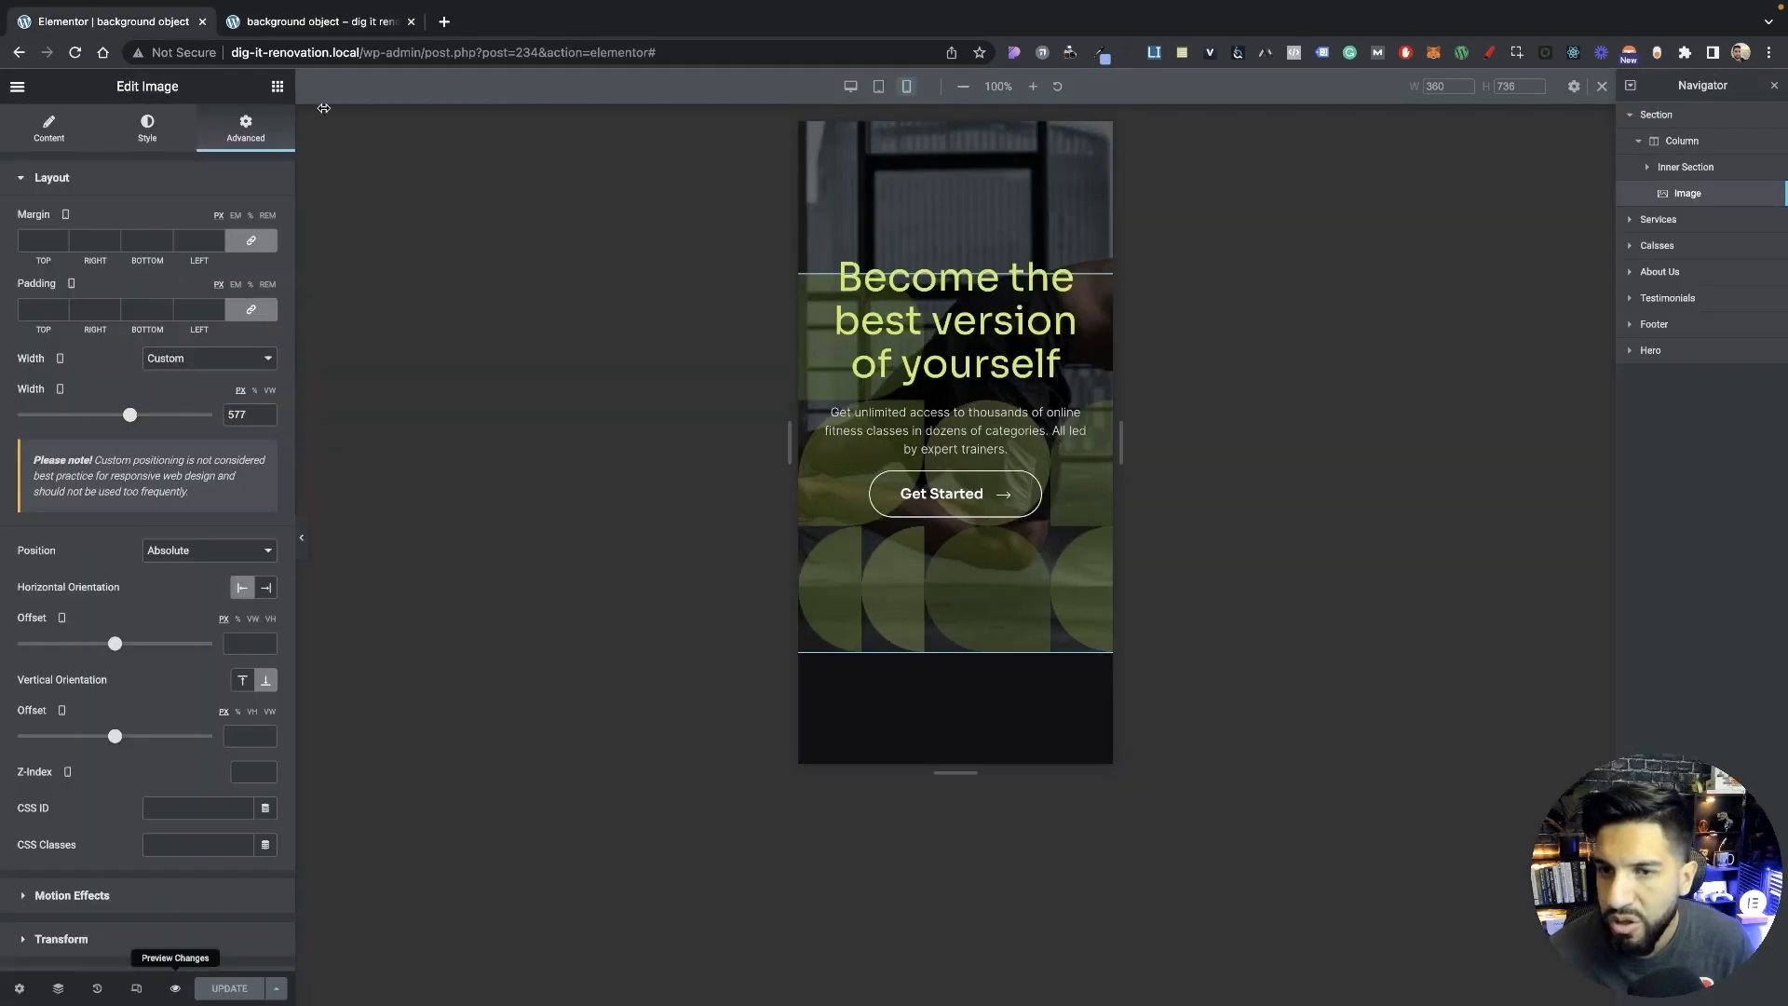
Set the hero section's Overflow to Hidden in the Elementor editor and update the page.
left_click(101, 22)
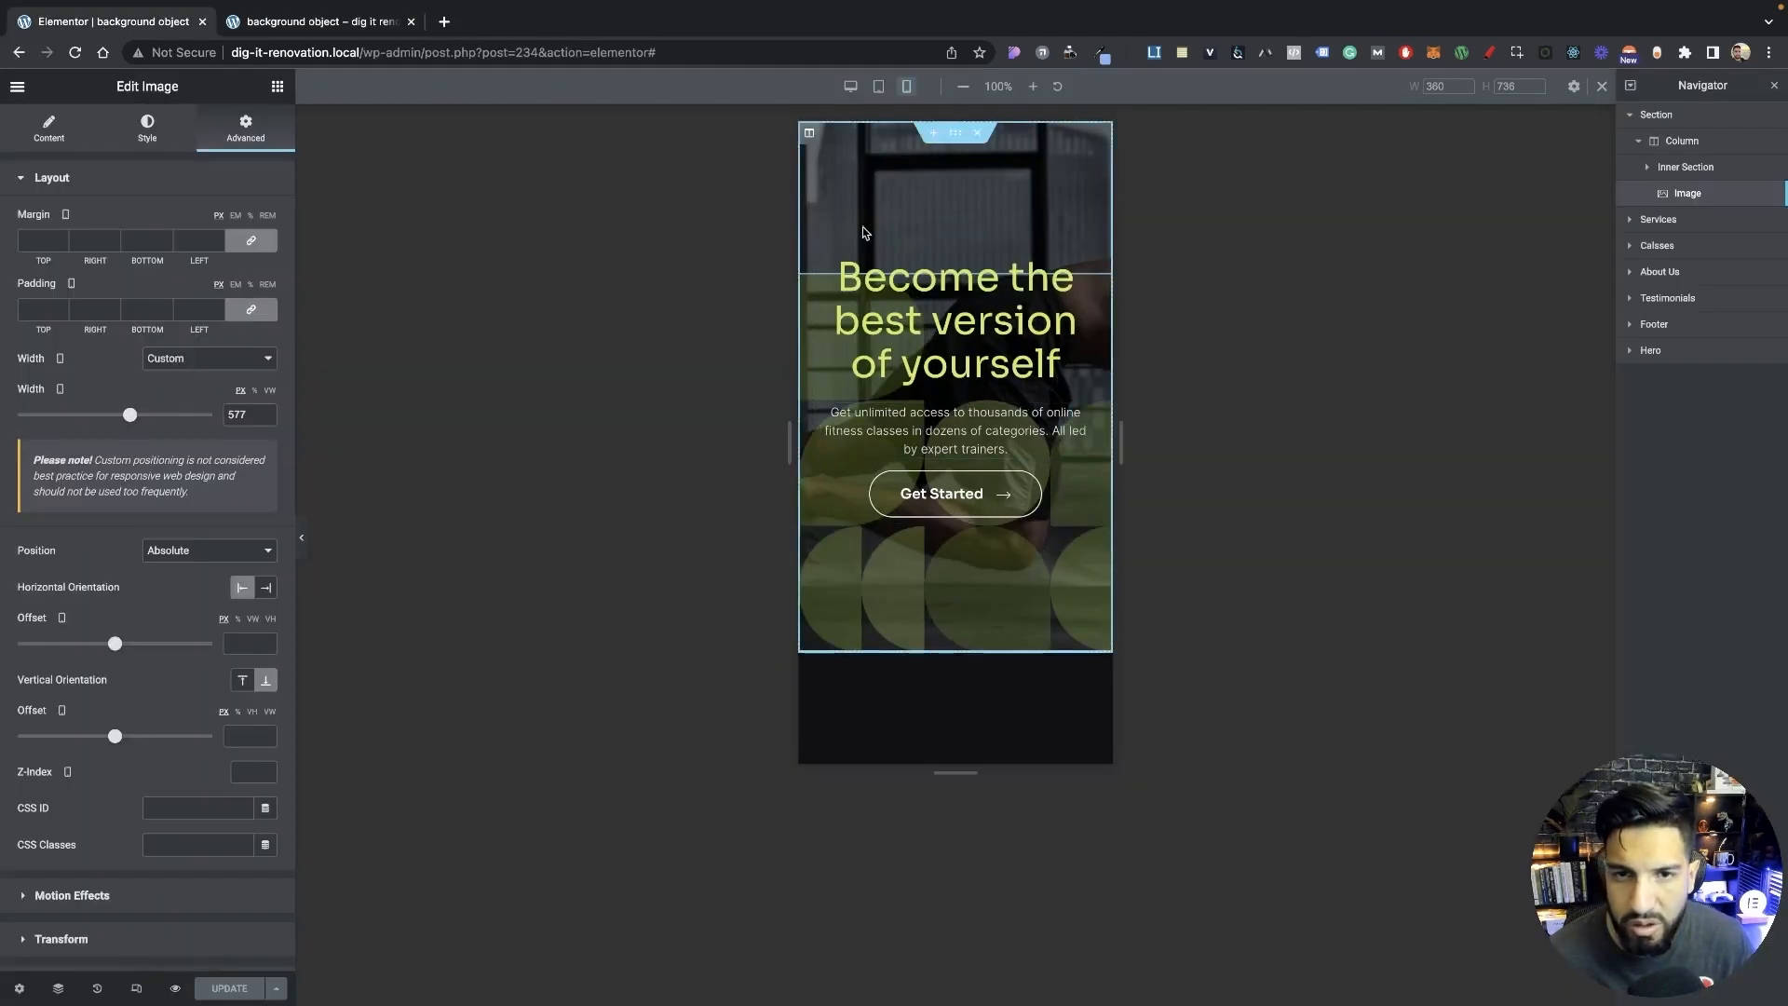
left_click(956, 139)
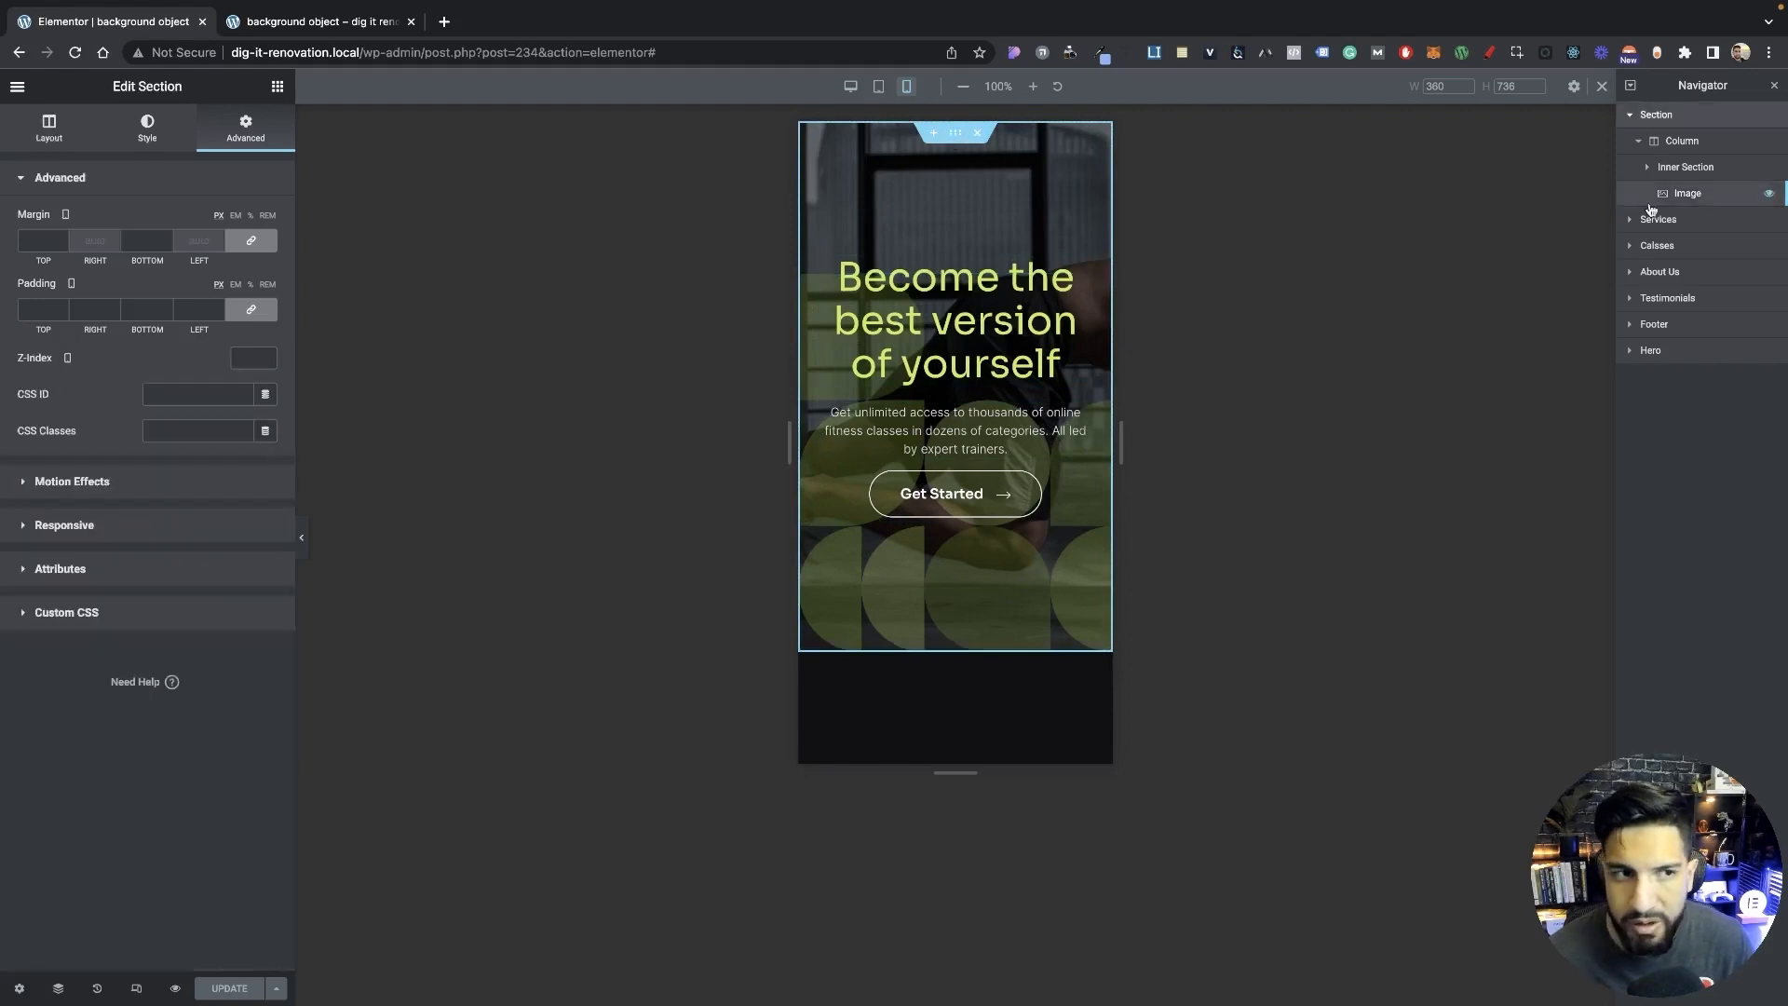
left_click(49, 130)
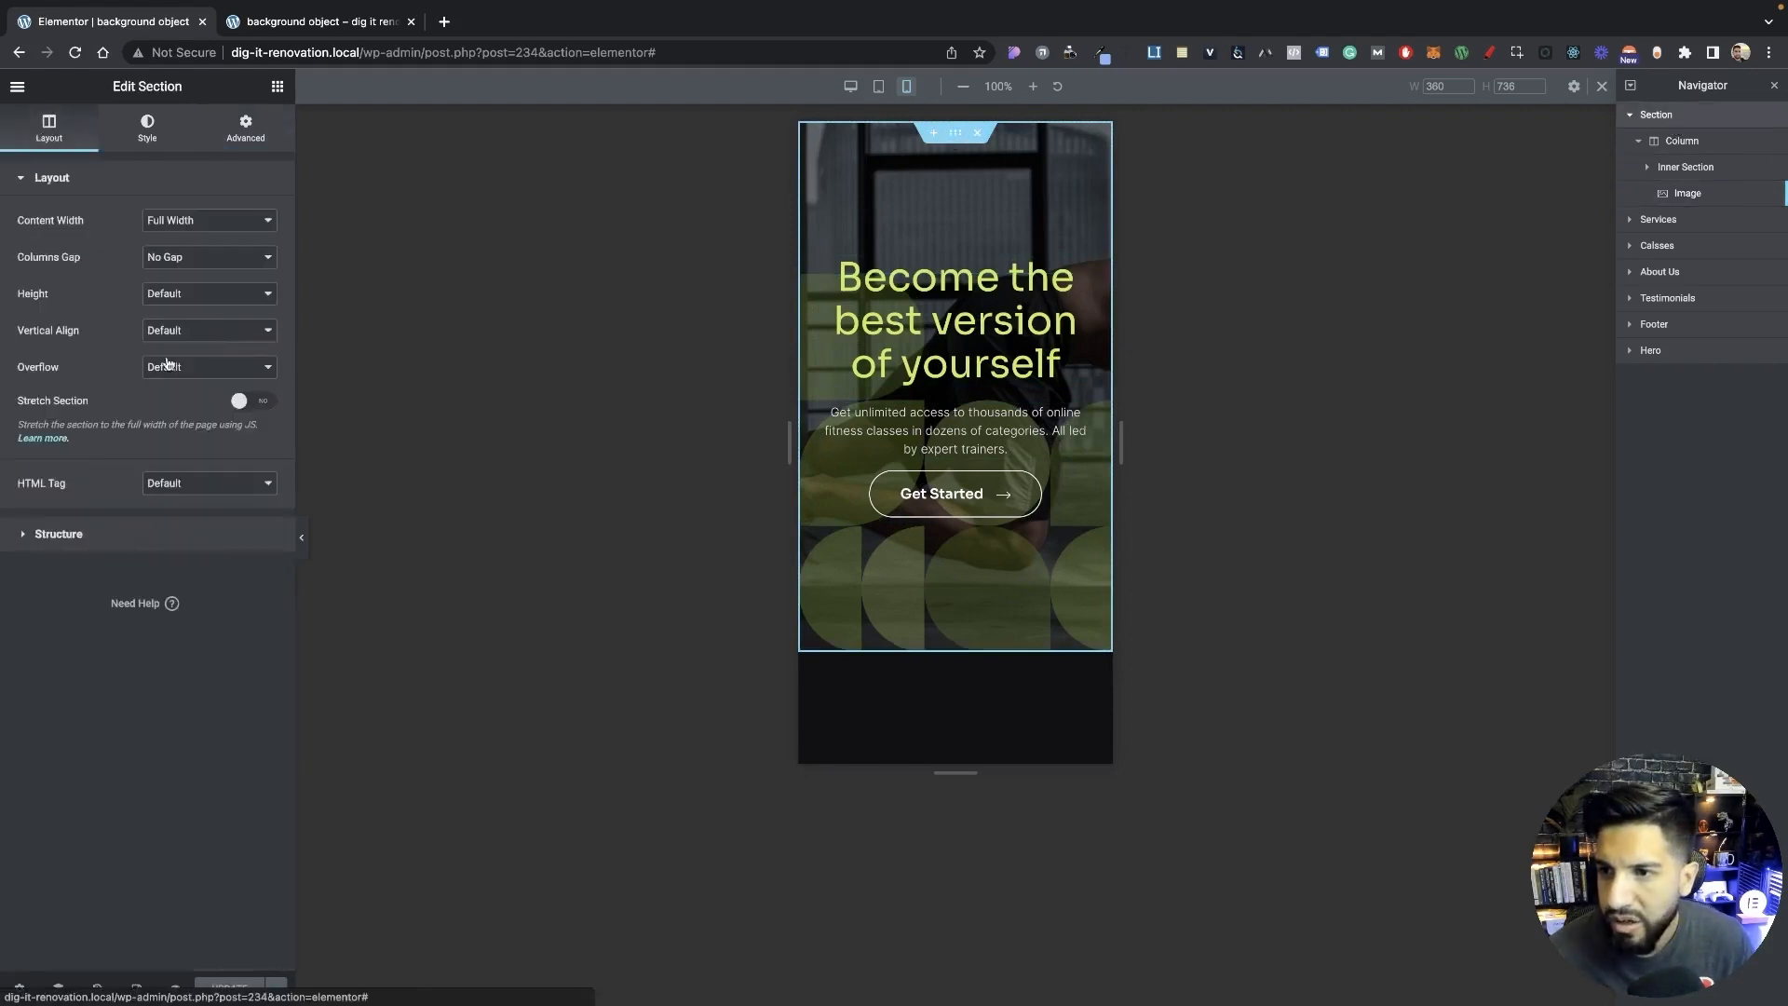
left_click(186, 367)
left_click(182, 387)
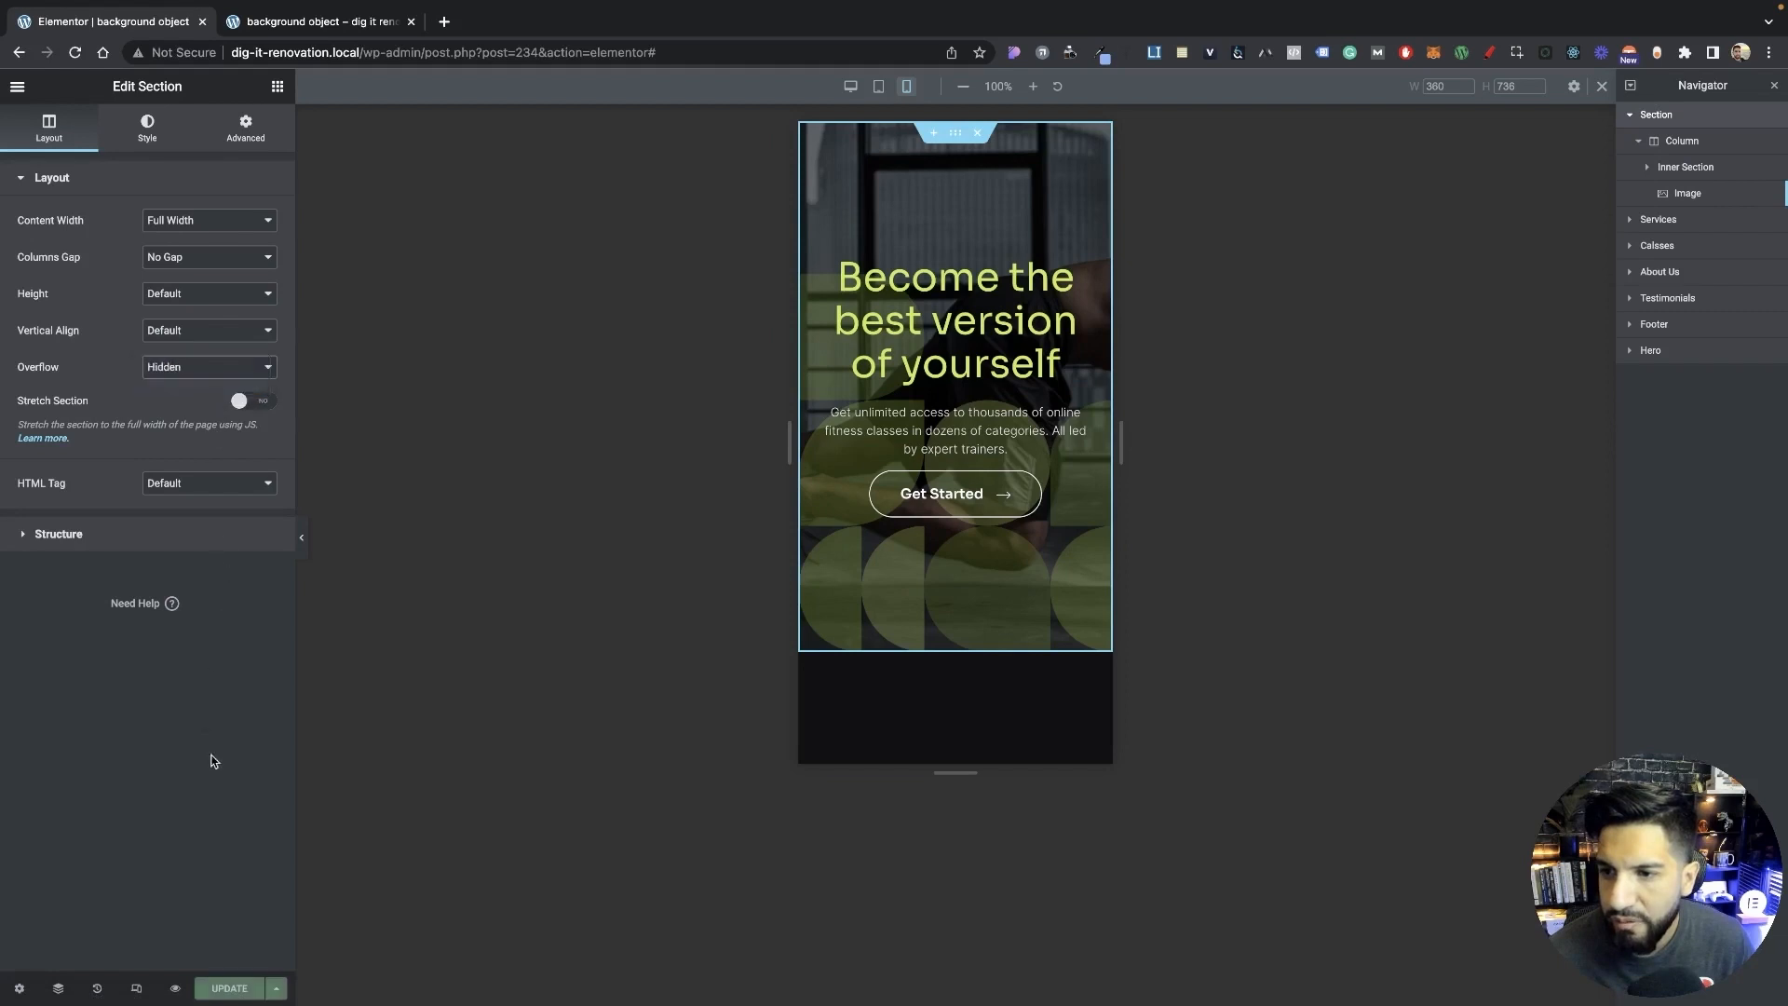
Recheck the pattern's overflow in the live preview from mobile to wider viewports, and return to the normal desktop view.
key("ctrl+Tab")
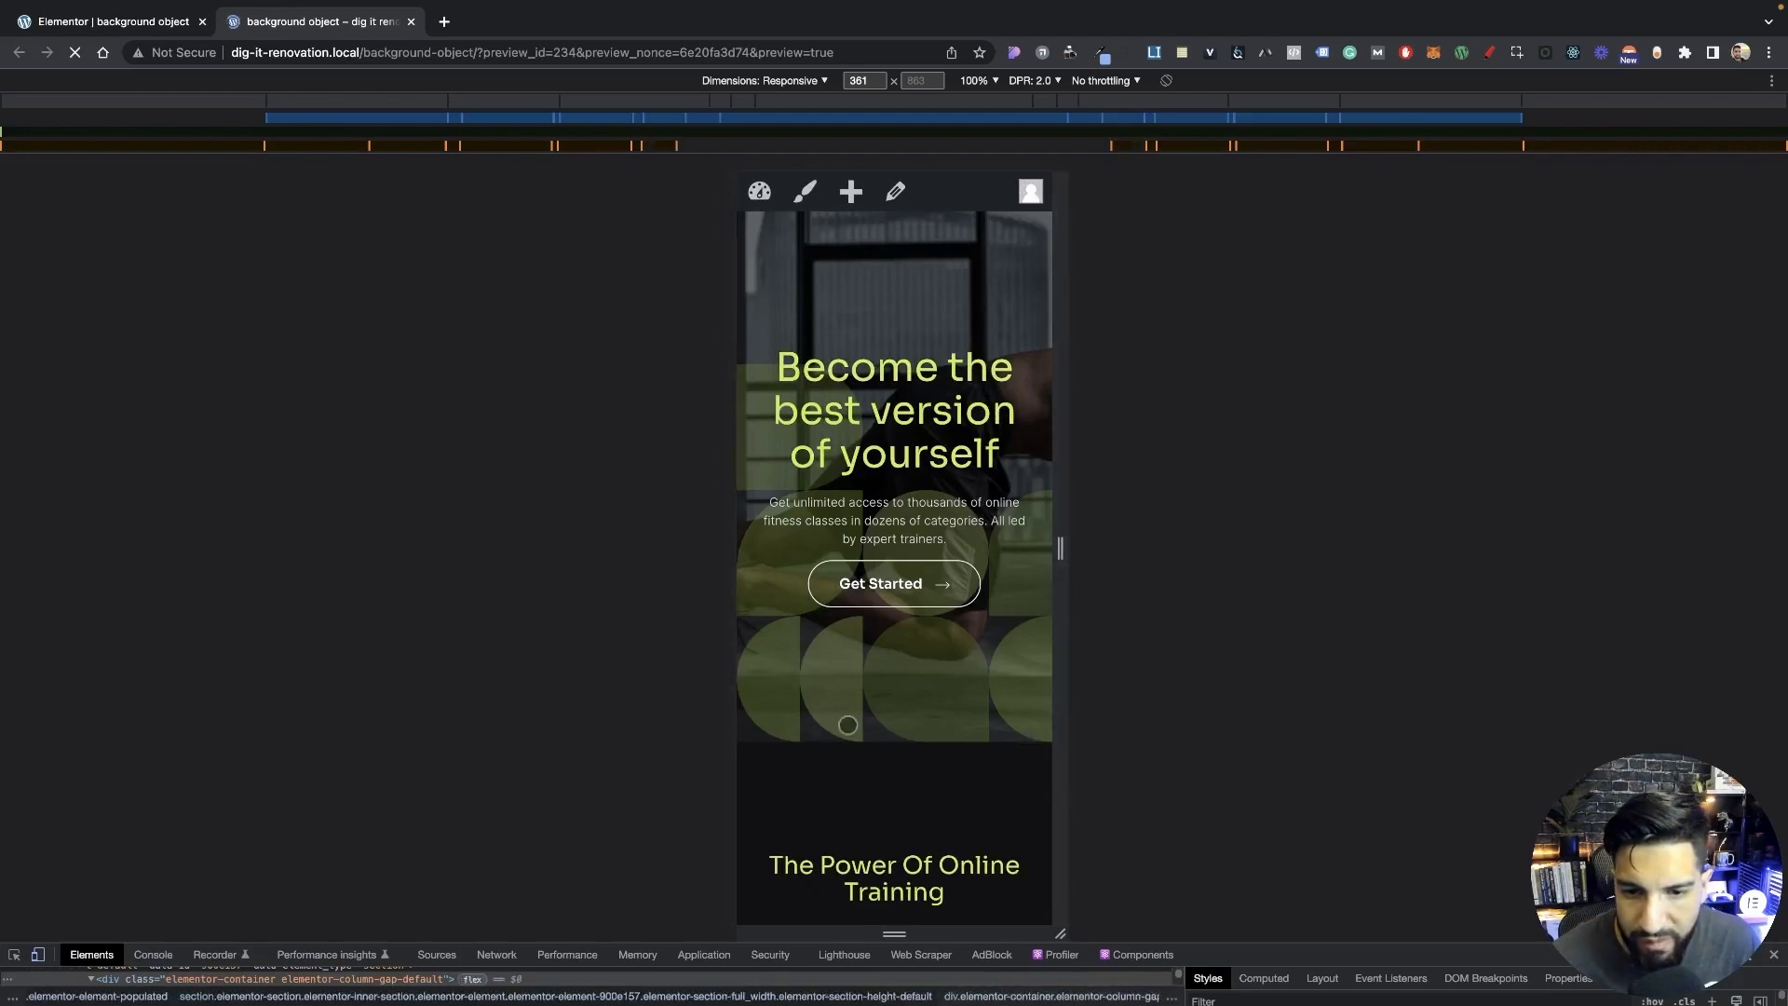
mouse_move(1059, 699)
left_mouse_down()
mouse_move(1162, 702)
mouse_move(1079, 702)
left_mouse_up()
left_click(412, 22)
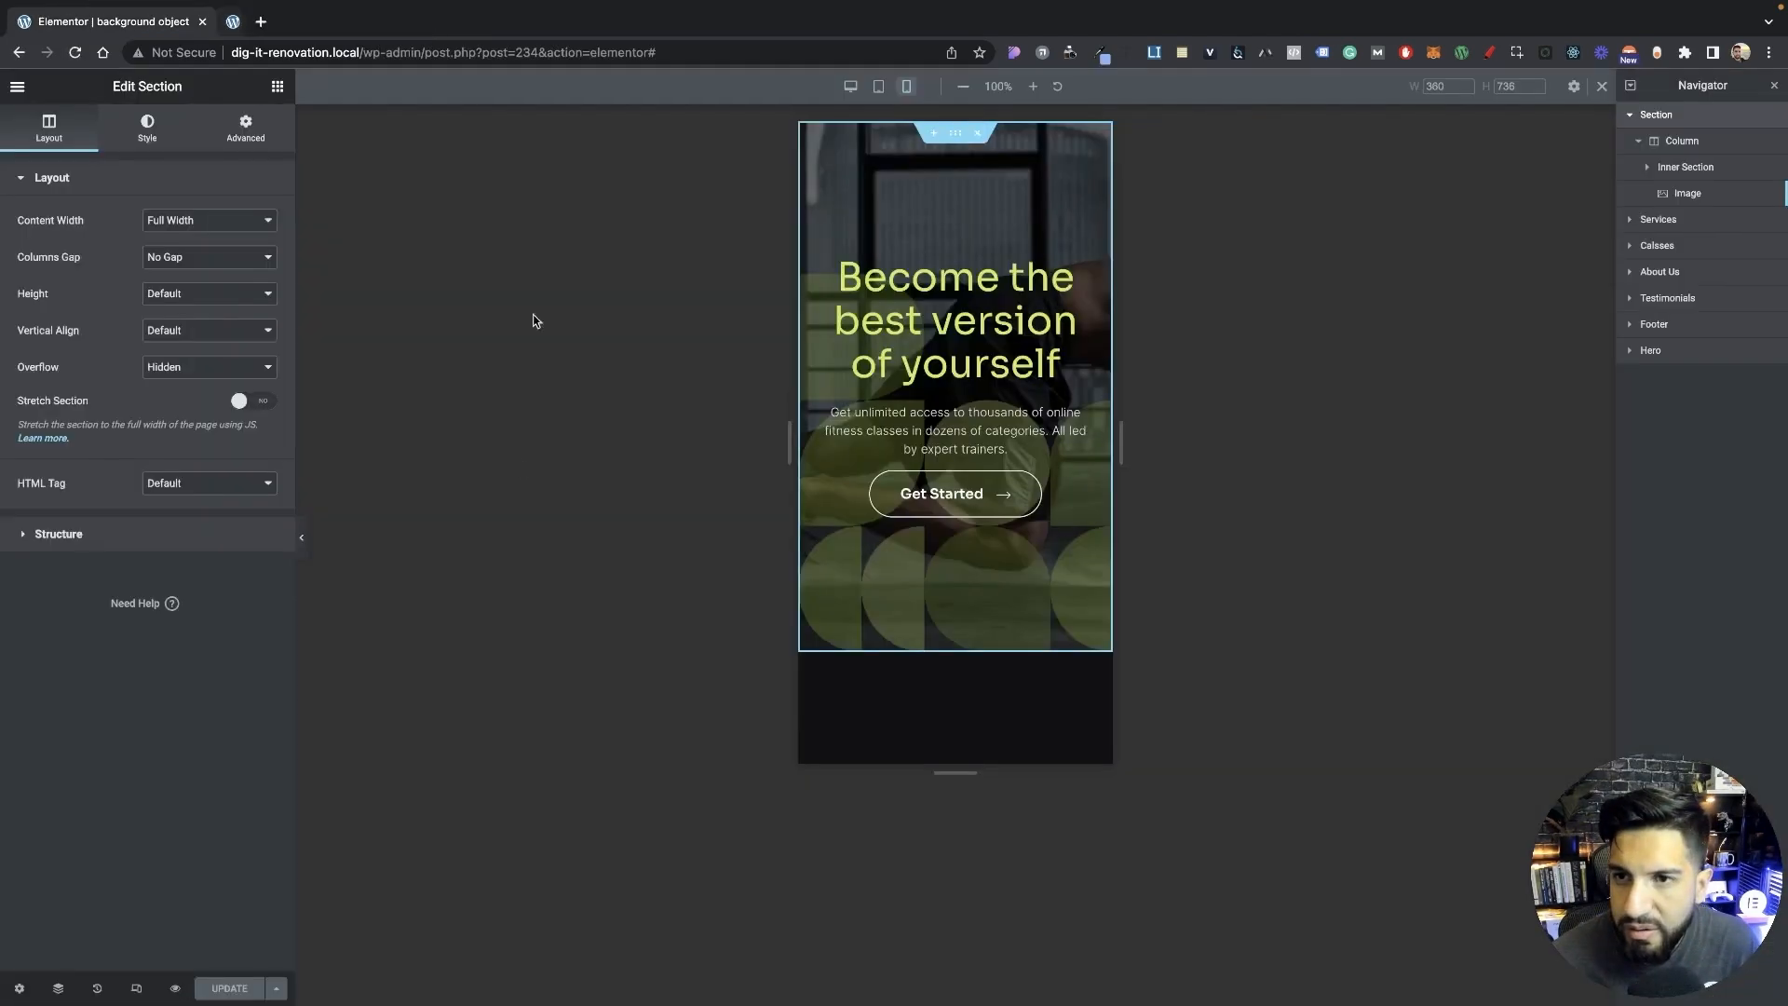
key("ctrl+shift+t")
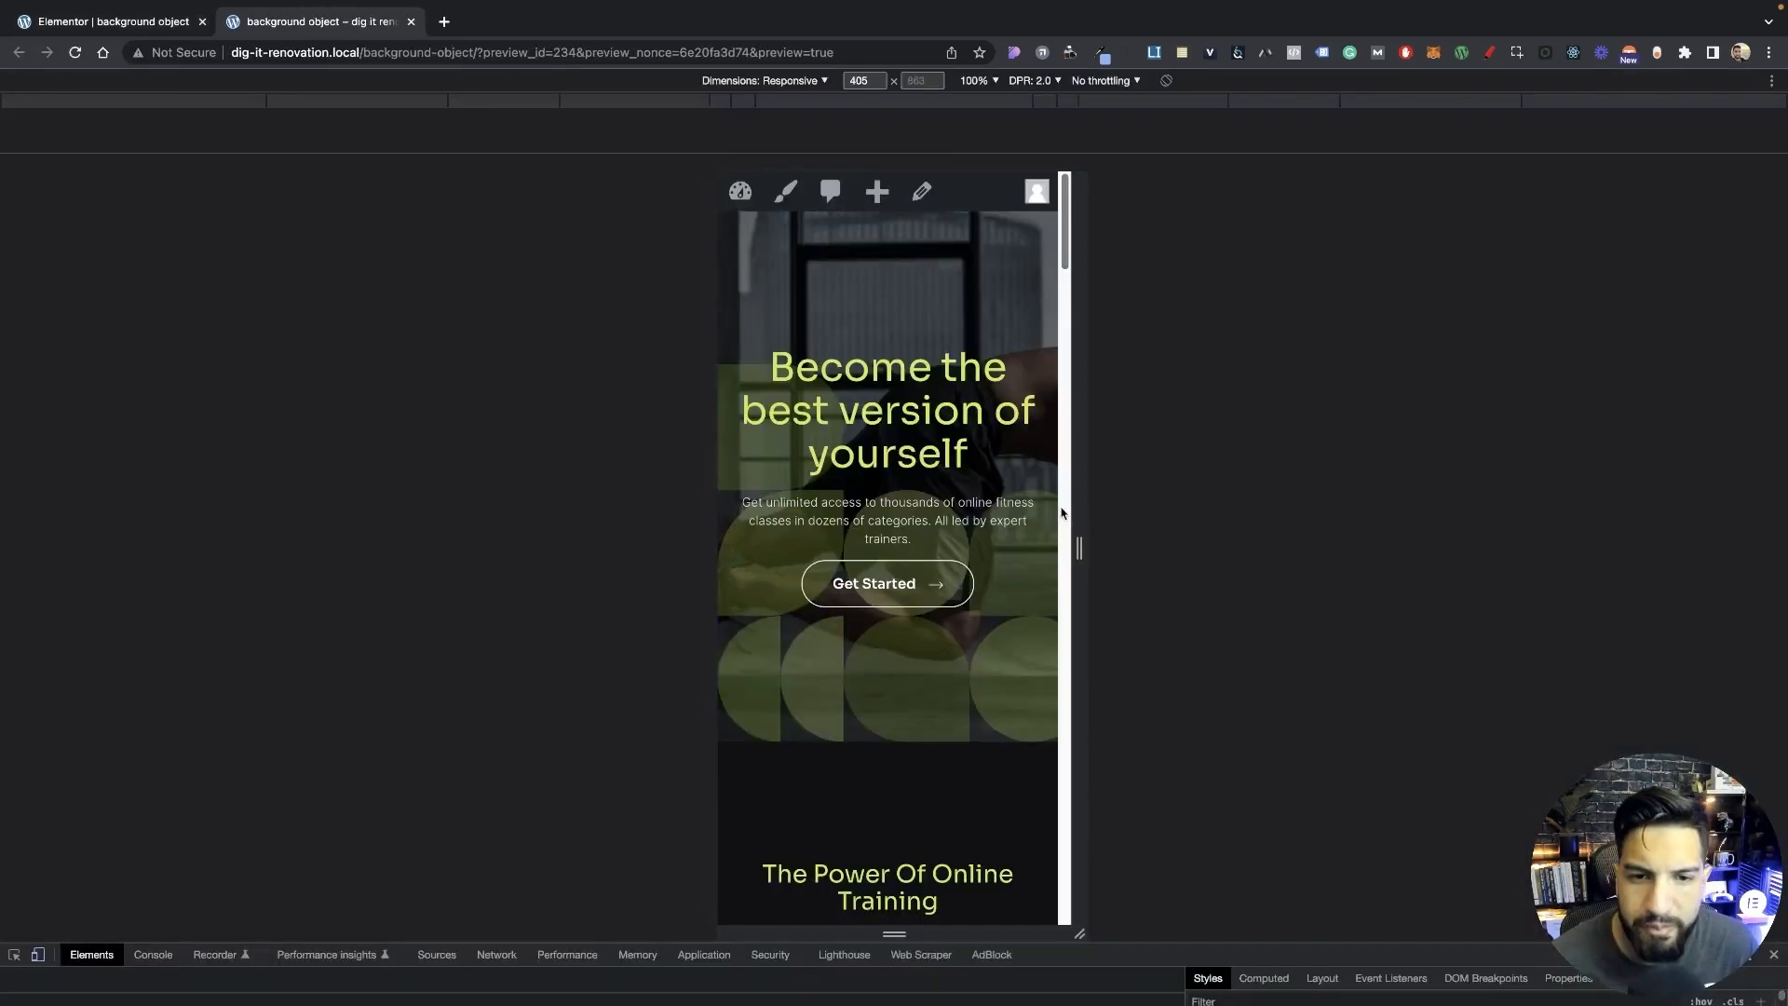
left_click_drag(1076, 568, 1546, 522)
key("super+alt+i")
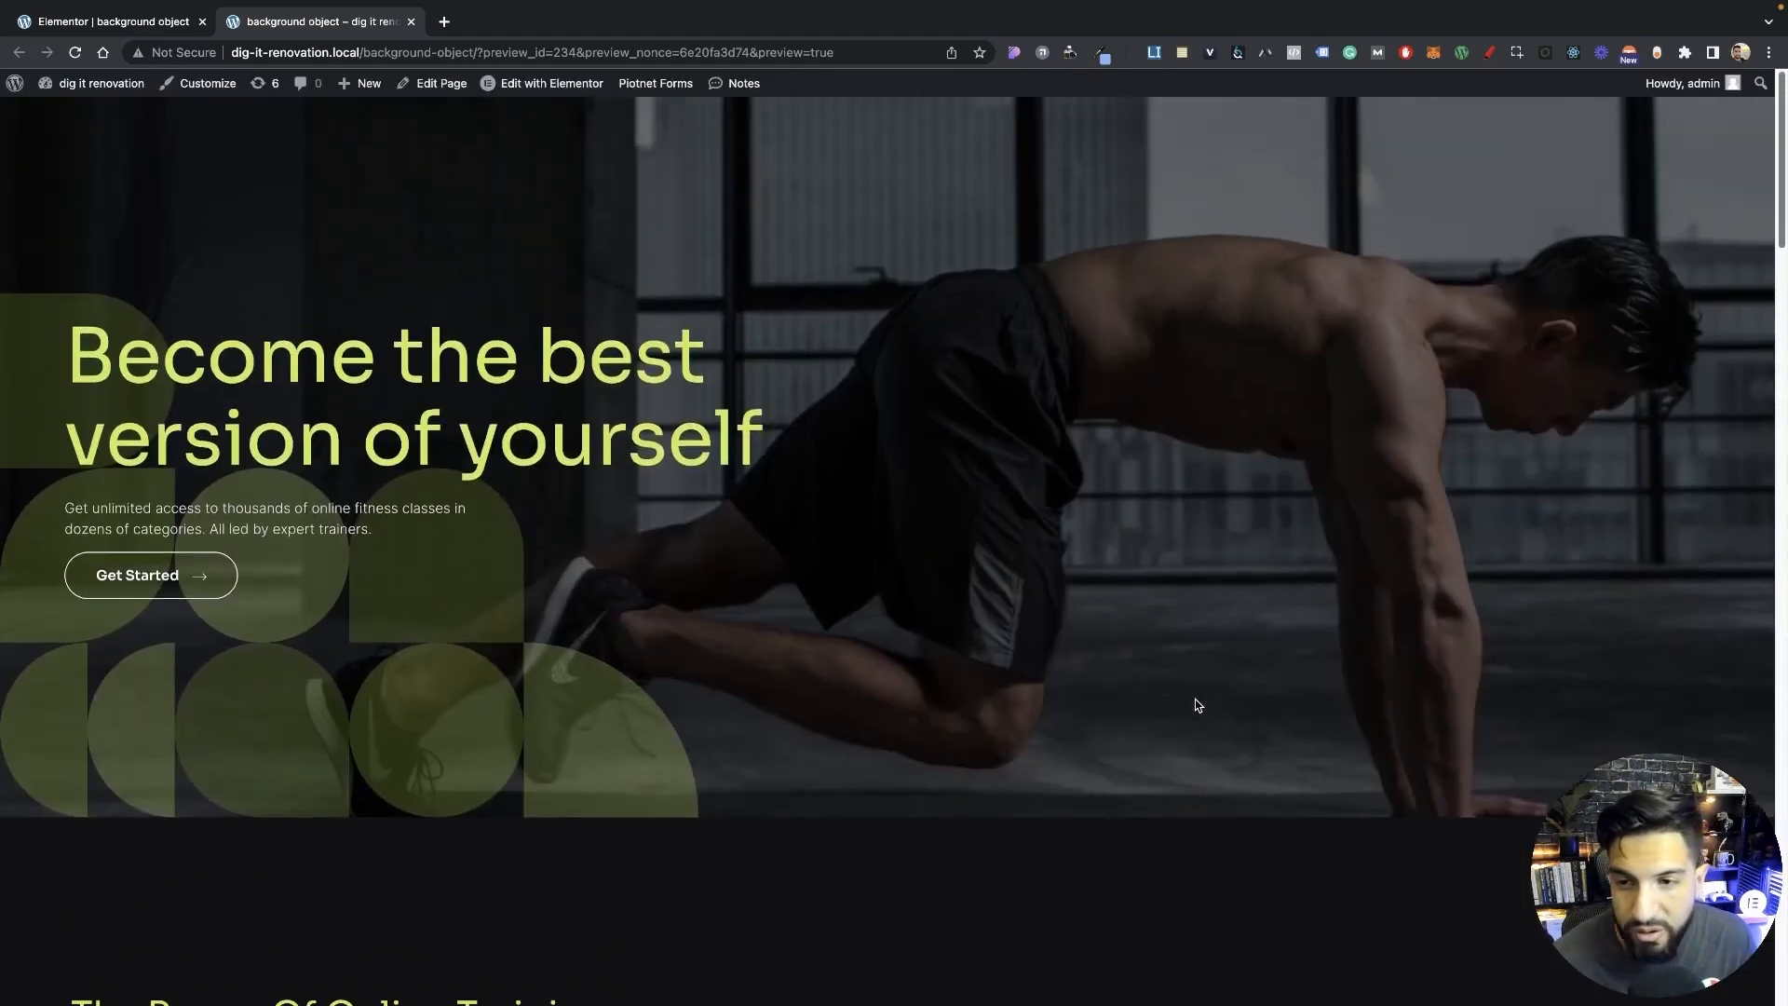